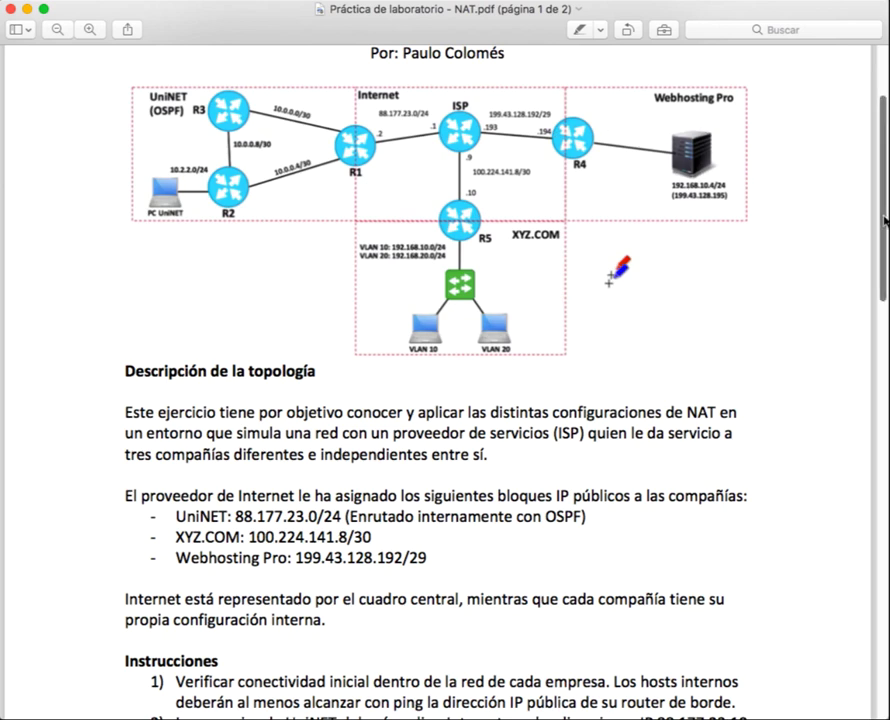
# - Read the NAT/PAT lab sheet's topology diagram, assigned public IP blocks and the three instructions
pyautogui.scroll(-1, 880, 230)
pyautogui.scroll(-5, 880, 230)
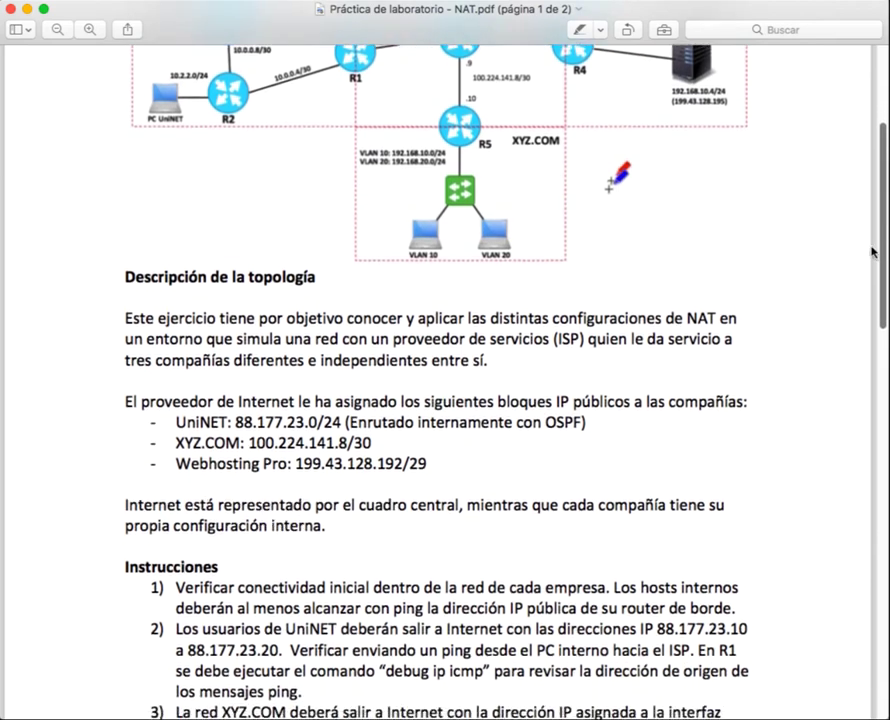
pyautogui.scroll(-2, 871, 295)
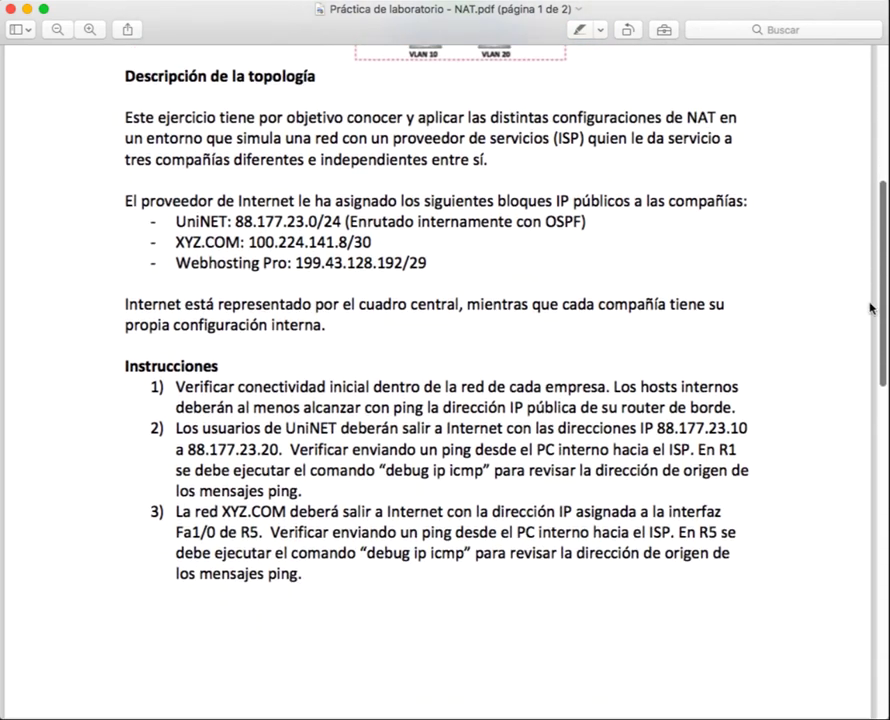
pyautogui.scroll(1, 870, 308)
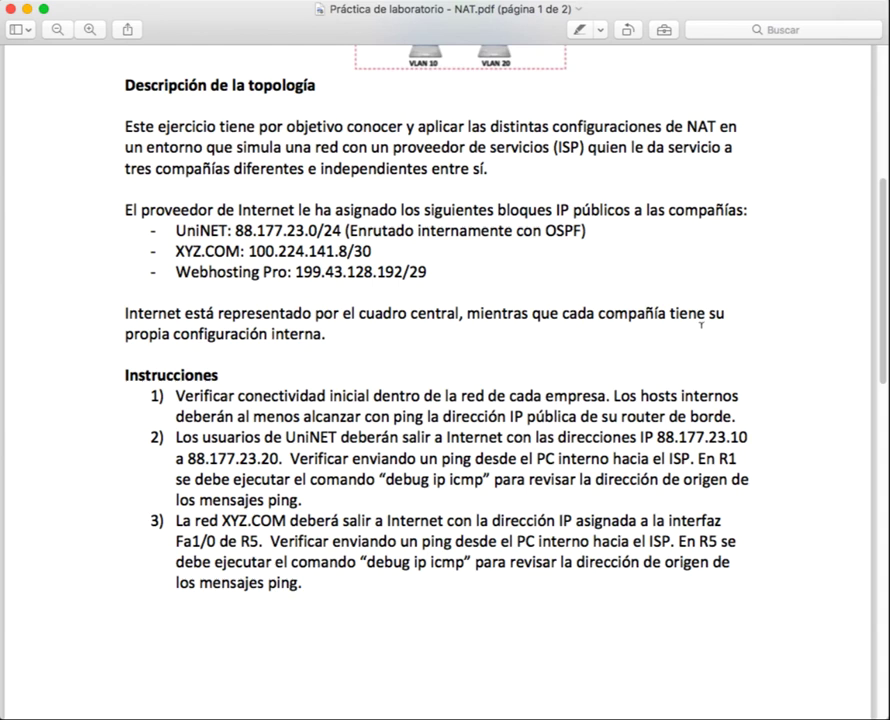
pyautogui.scroll(10, 885, 285)
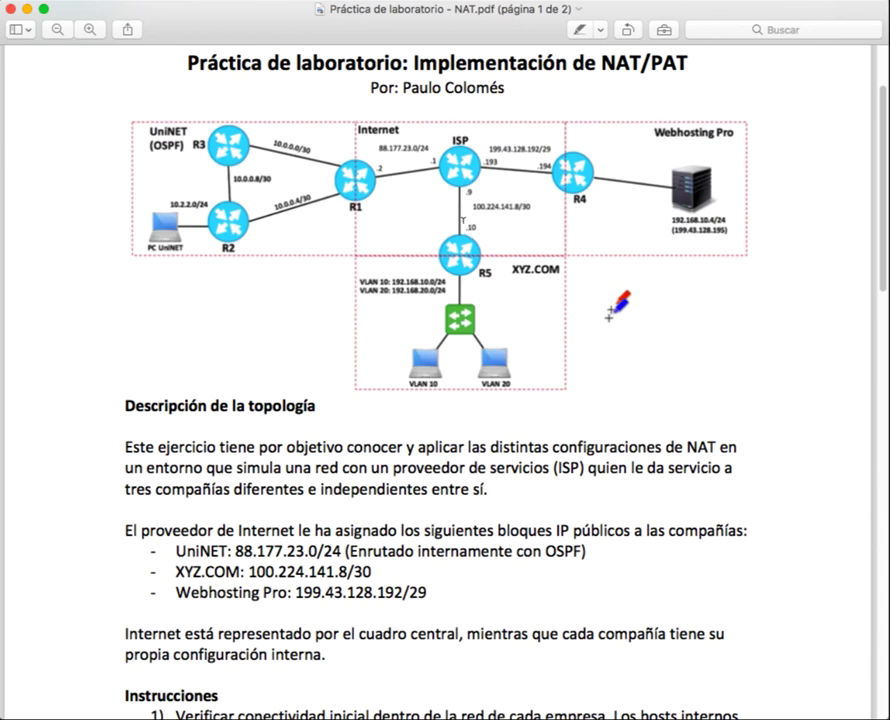
pyautogui.click(465, 222)
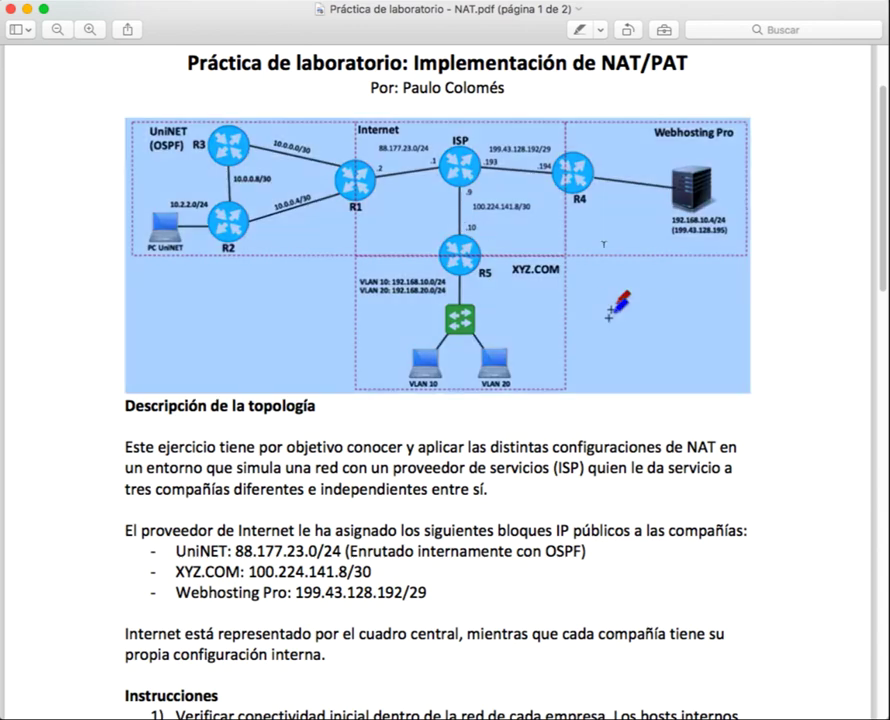
pyautogui.click(796, 250)
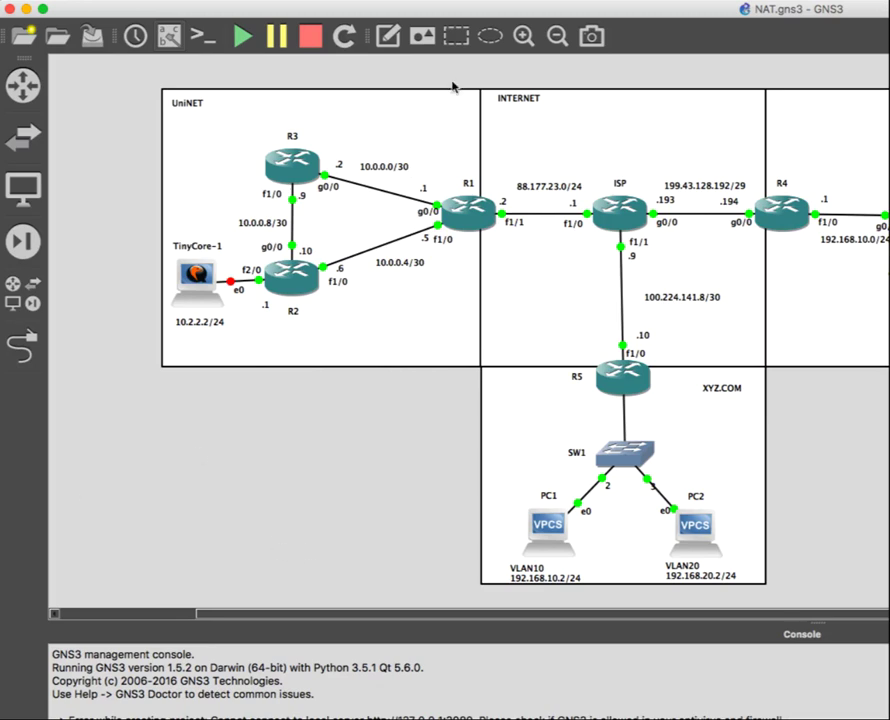
# - Switch to the NAT.gns3 project in GNS3 and shift its window so the whole topology is in view
pyautogui.click(456, 36)
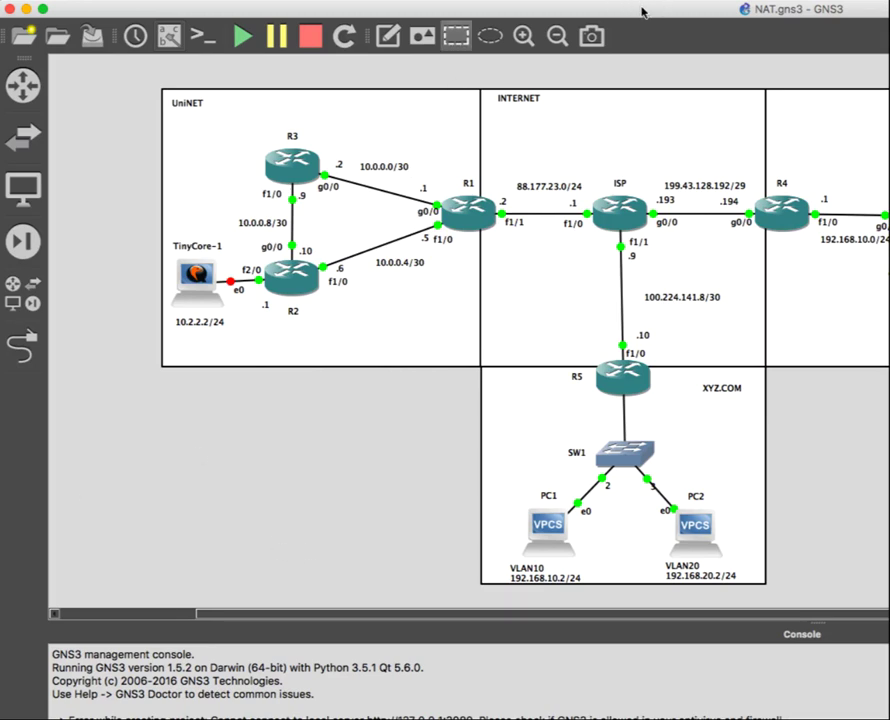
pyautogui.doubleClick(646, 9)
pyautogui.moveTo(680, 12); pyautogui.dragTo(527, 6)
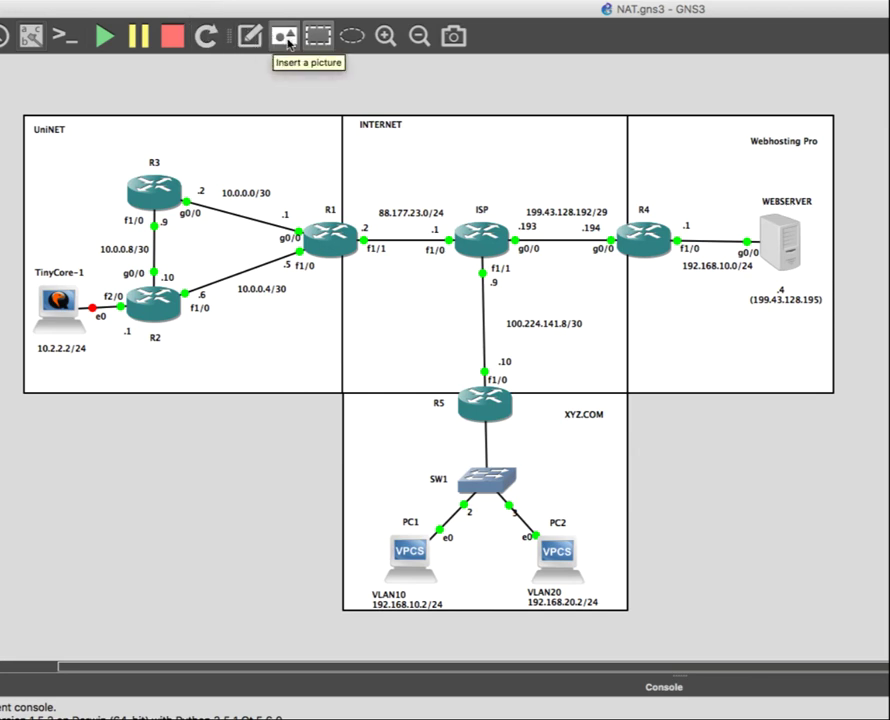
# - Open the consoles of all devices and merge the separate Terminal windows into one tabbed window
pyautogui.click(78, 40)
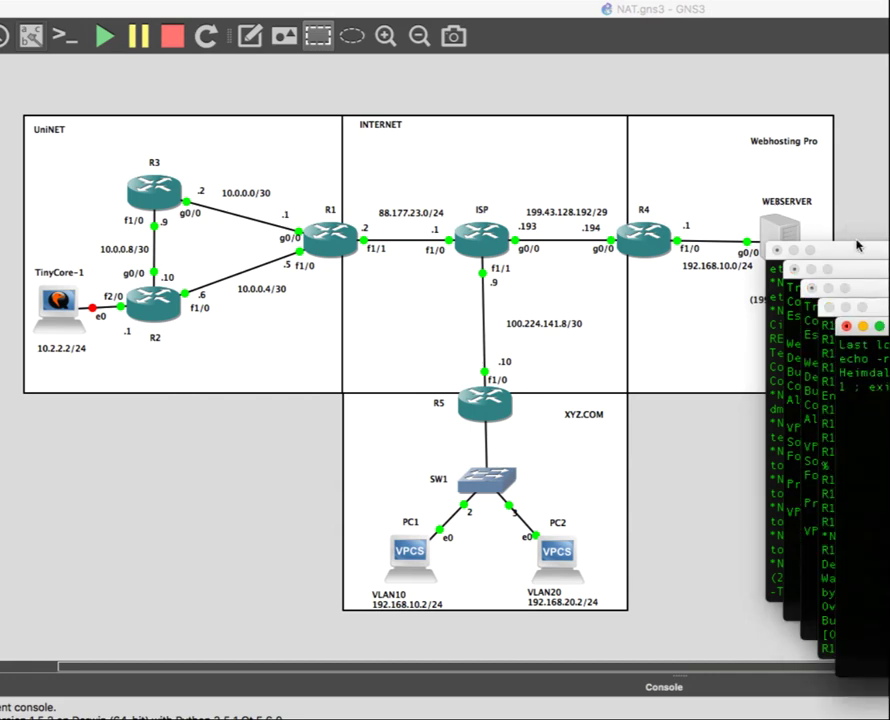
pyautogui.moveTo(873, 254); pyautogui.dragTo(353, 188)
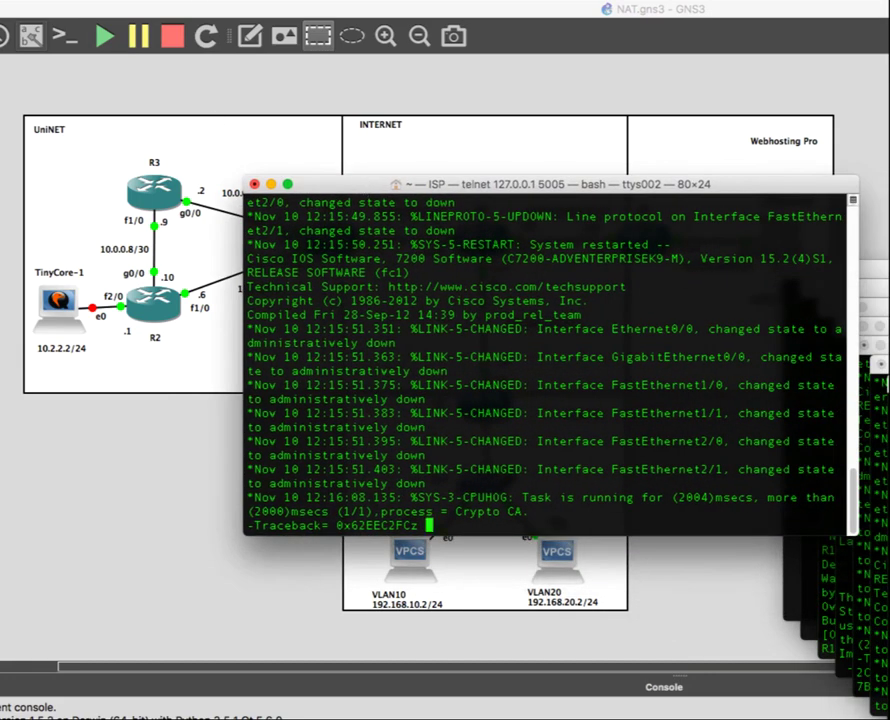
pyautogui.click(163, 1)
pyautogui.moveTo(322, 1)
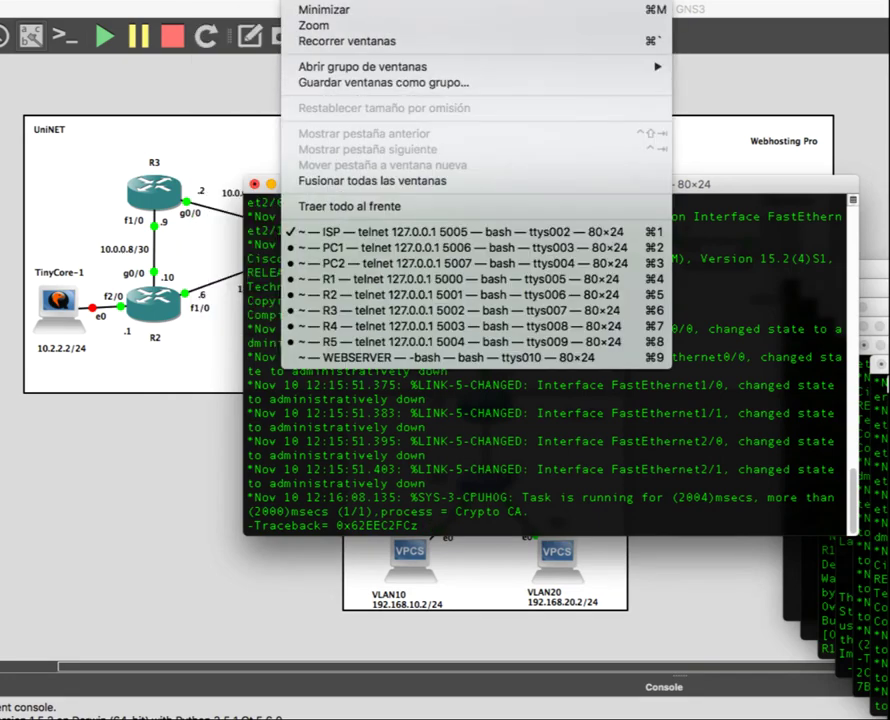
pyautogui.click(353, 182)
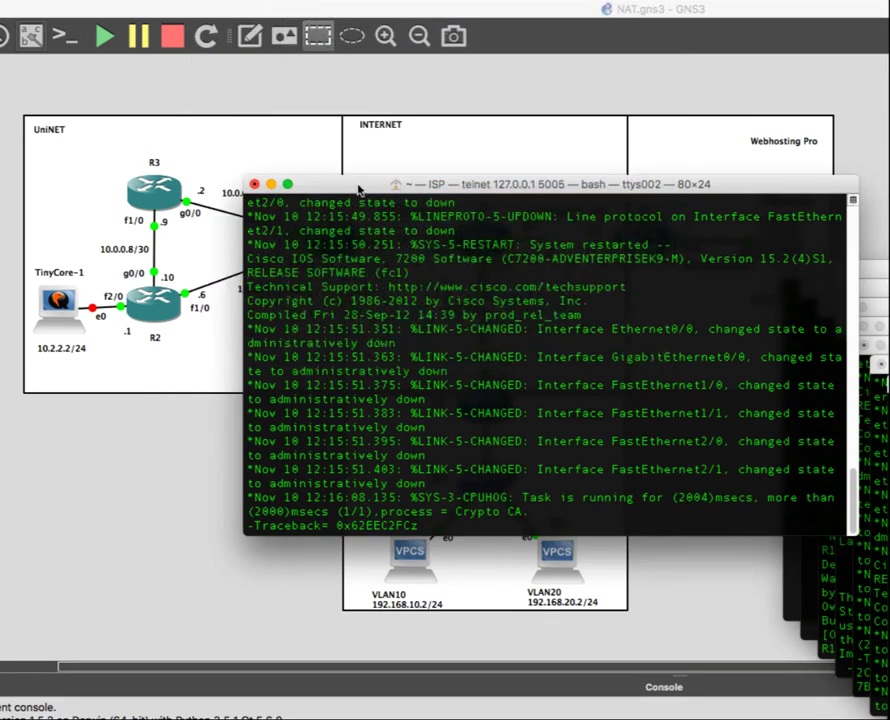
pyautogui.moveTo(498, 186); pyautogui.dragTo(373, 175)
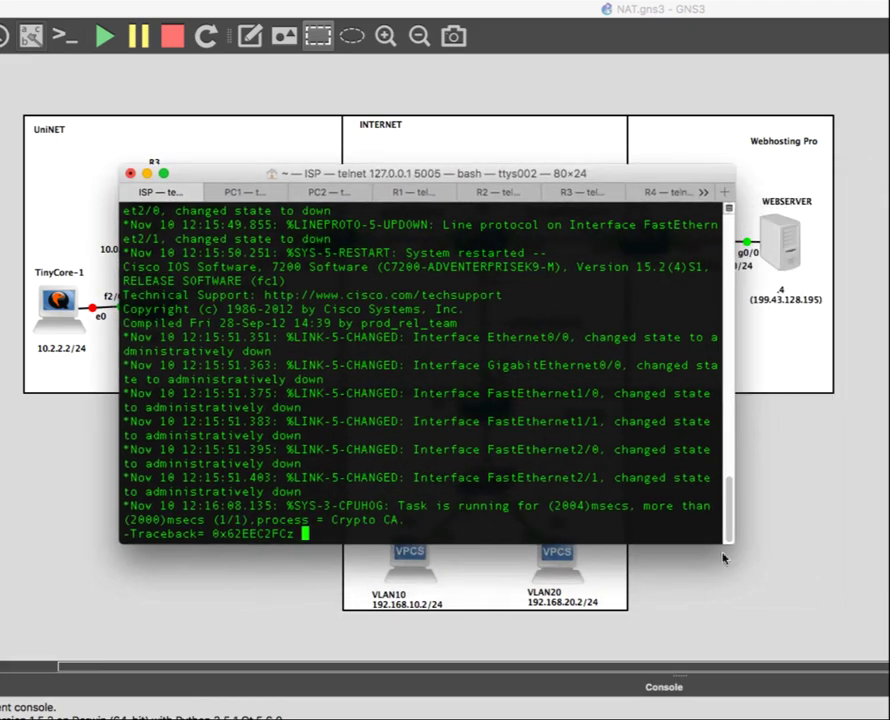
# - Widen the Terminal window, reorder the ISP tab between R5 and WEBSERVER, and minimize the window
pyautogui.click(800, 575)
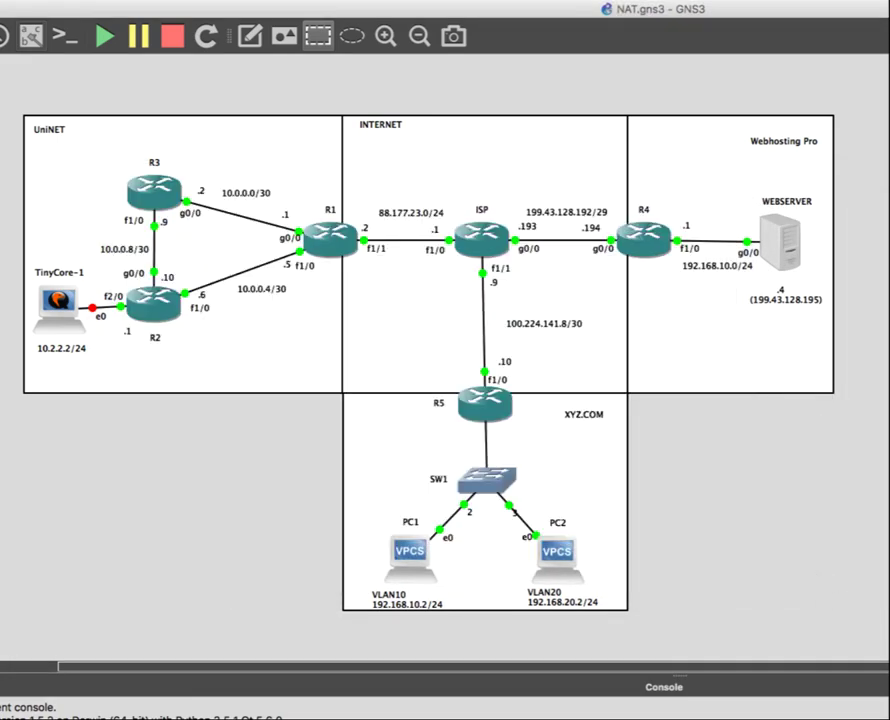
pyautogui.press('super+Tab')
pyautogui.moveTo(745, 372); pyautogui.dragTo(889, 372)
pyautogui.moveTo(343, 173); pyautogui.dragTo(259, 183)
pyautogui.moveTo(87, 201); pyautogui.dragTo(700, 197)
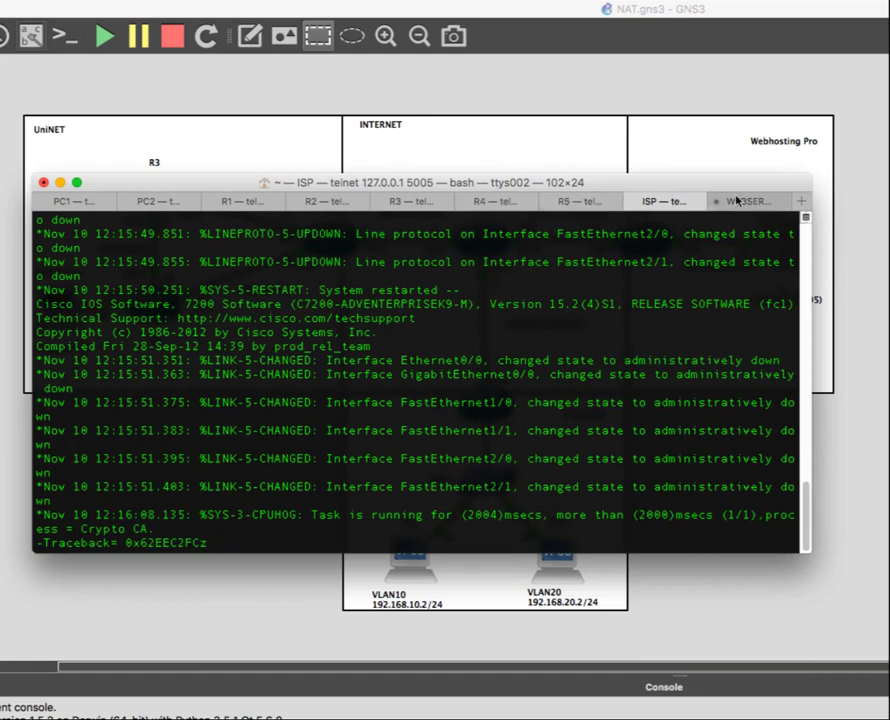
pyautogui.click(60, 184)
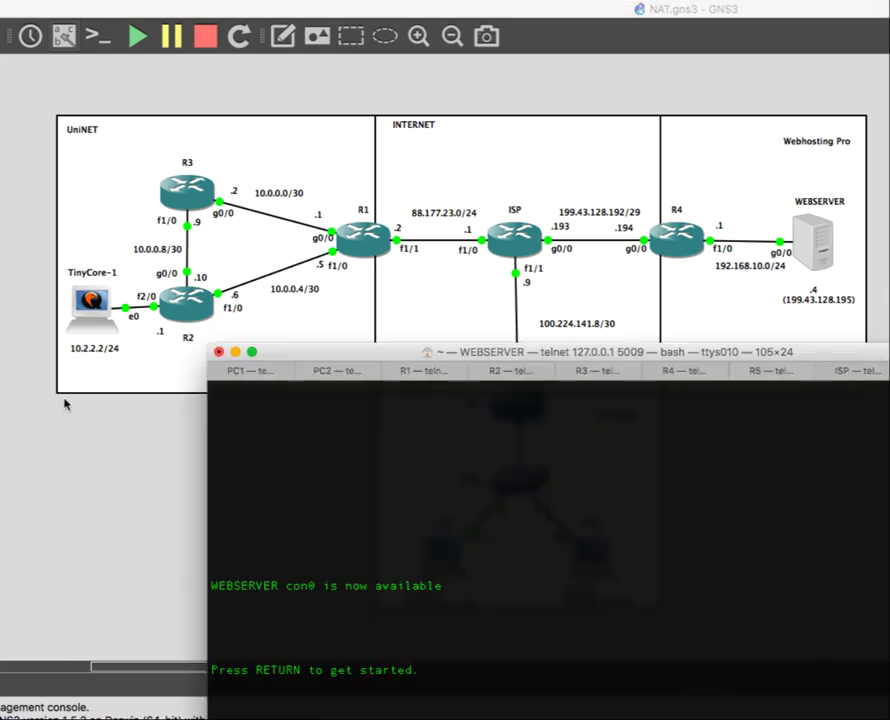
# - Place the Terminal window over the lower part of the topology and close the running QEMU TinyCore-1 window
pyautogui.moveTo(362, 357); pyautogui.dragTo(233, 406)
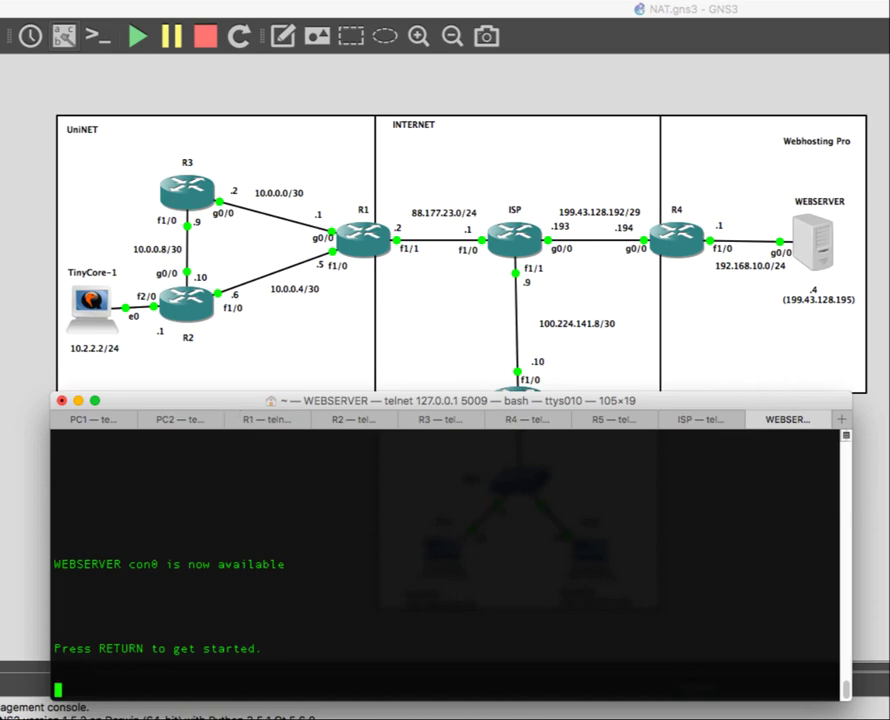
pyautogui.press('super+Tab')
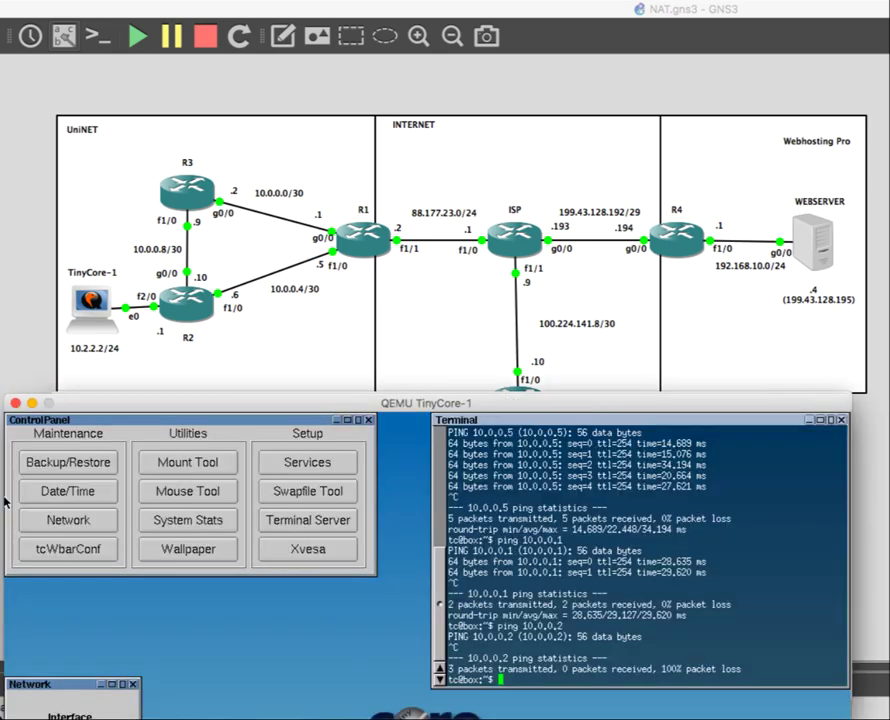
pyautogui.moveTo(175, 401); pyautogui.dragTo(201, 60)
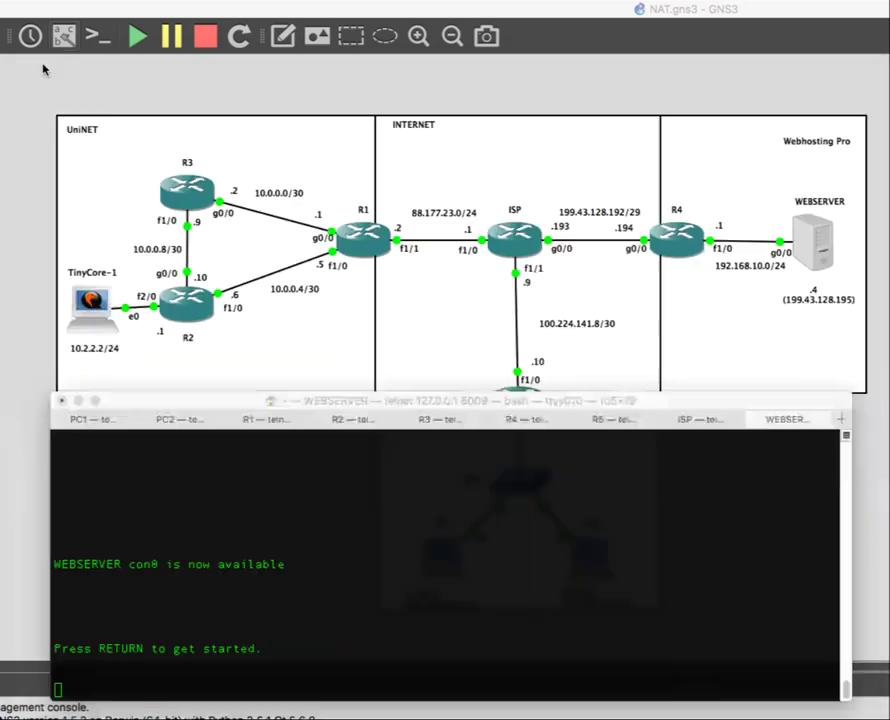
pyautogui.click(41, 62)
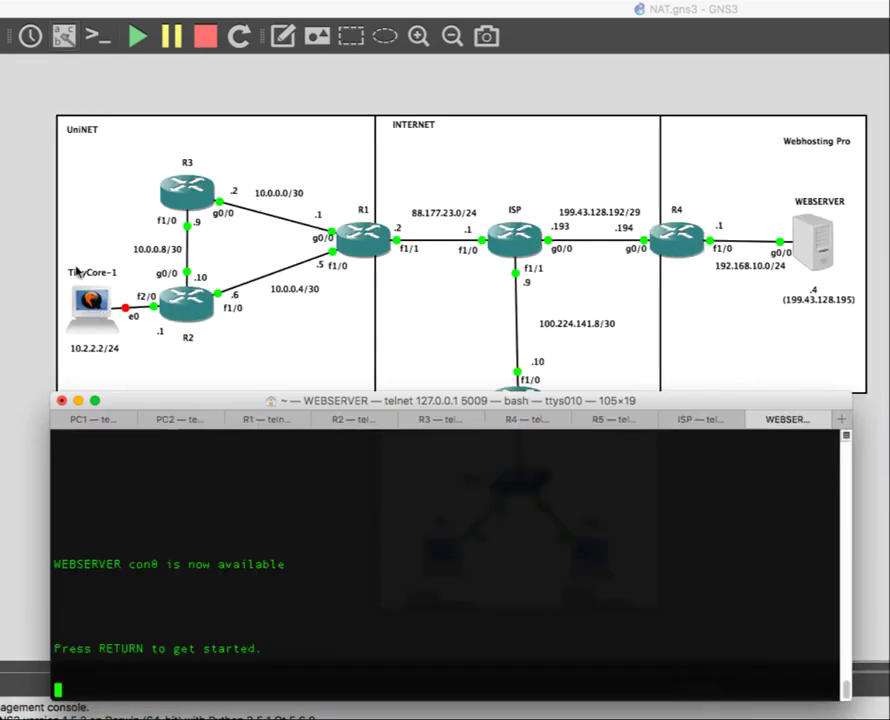
# - Start the TinyCore-1 node, boot its default TinyCore entry and move the QEMU window fully into view
pyautogui.click(101, 326)
pyautogui.rightClick(101, 326)
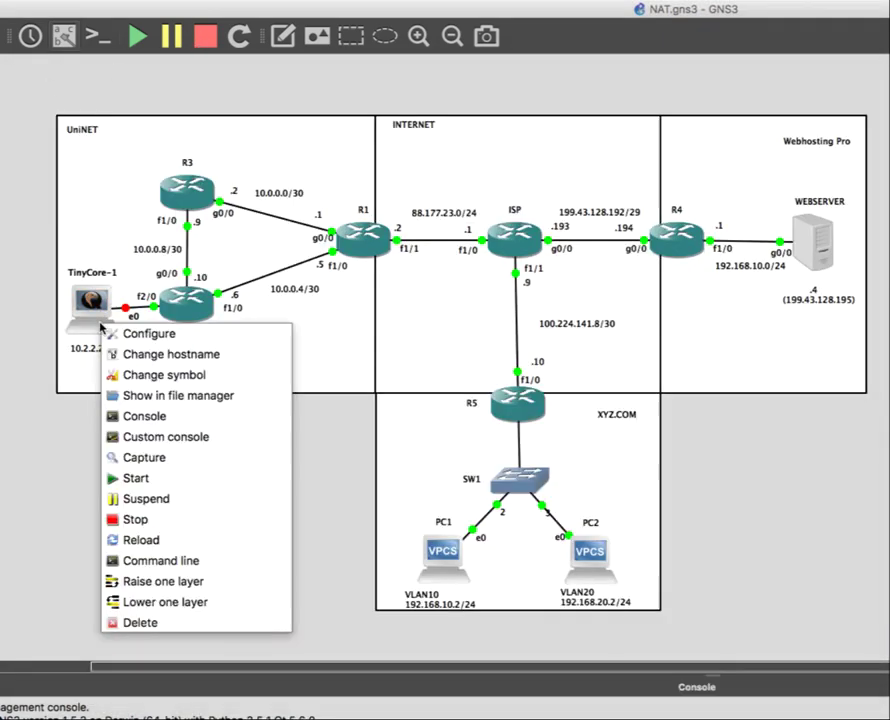
pyautogui.click(138, 490)
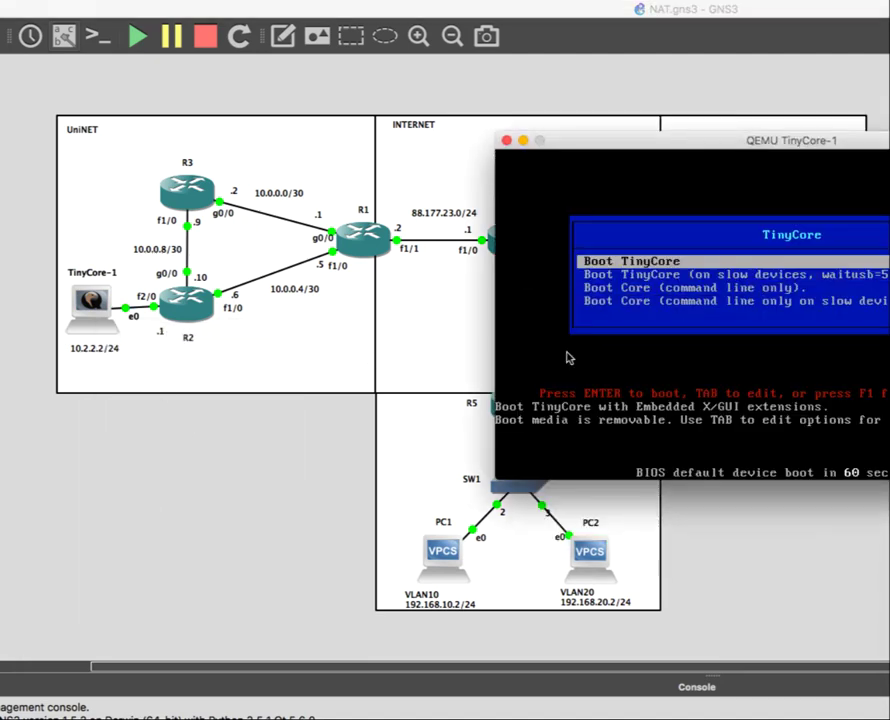
pyautogui.moveTo(628, 145); pyautogui.dragTo(434, 142)
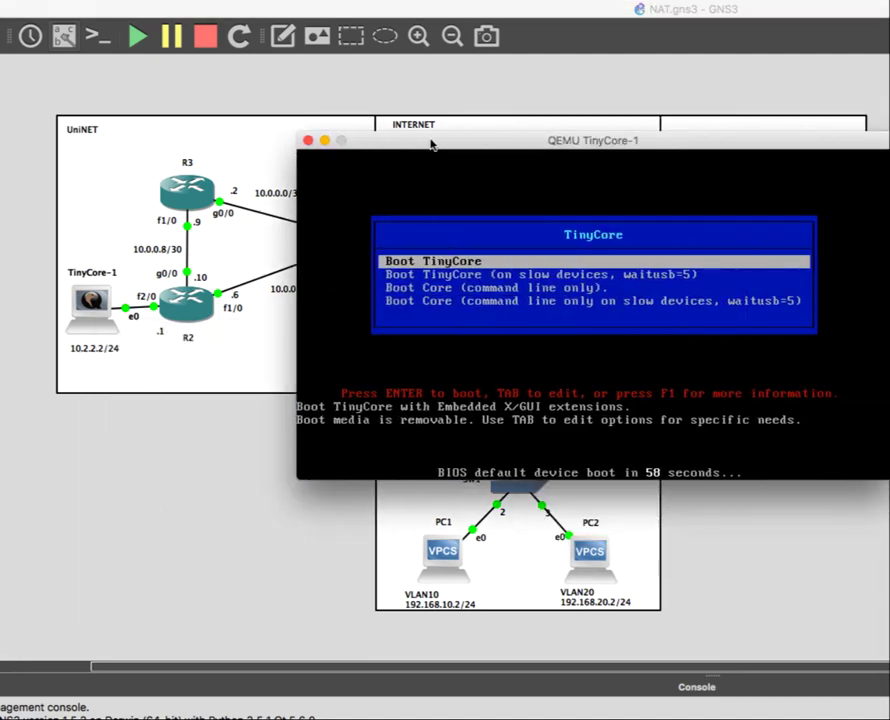
pyautogui.press('Return')
pyautogui.moveTo(433, 140); pyautogui.dragTo(419, 321)
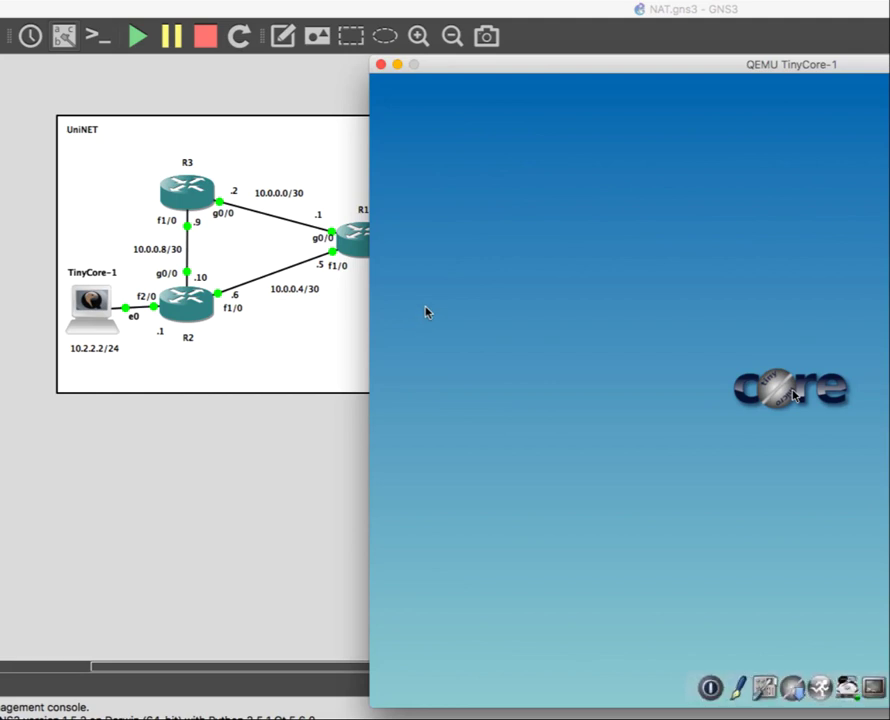
pyautogui.moveTo(650, 66); pyautogui.dragTo(321, 31)
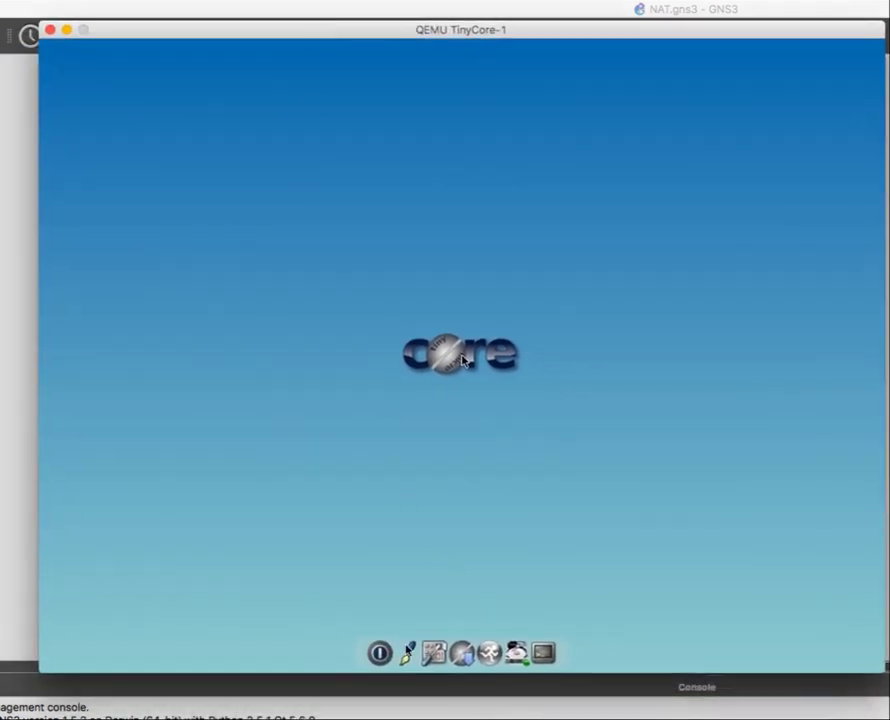
# - Open TinyCore's network settings and give eth0 the static IP address 10.2.2.2 with its automatic broadcast address
pyautogui.click(439, 601)
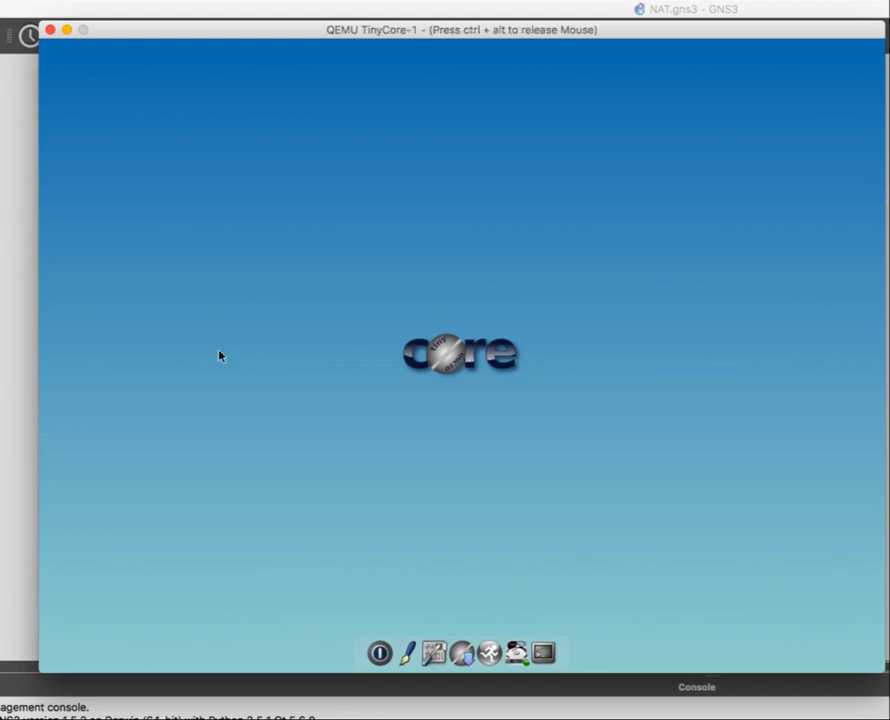
pyautogui.click(440, 645)
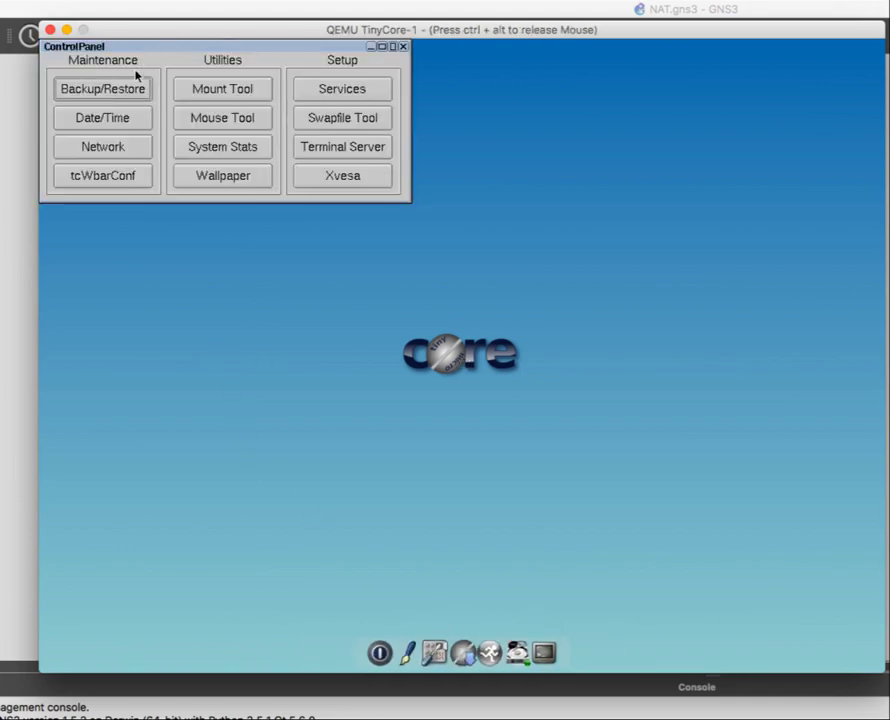
pyautogui.click(114, 146)
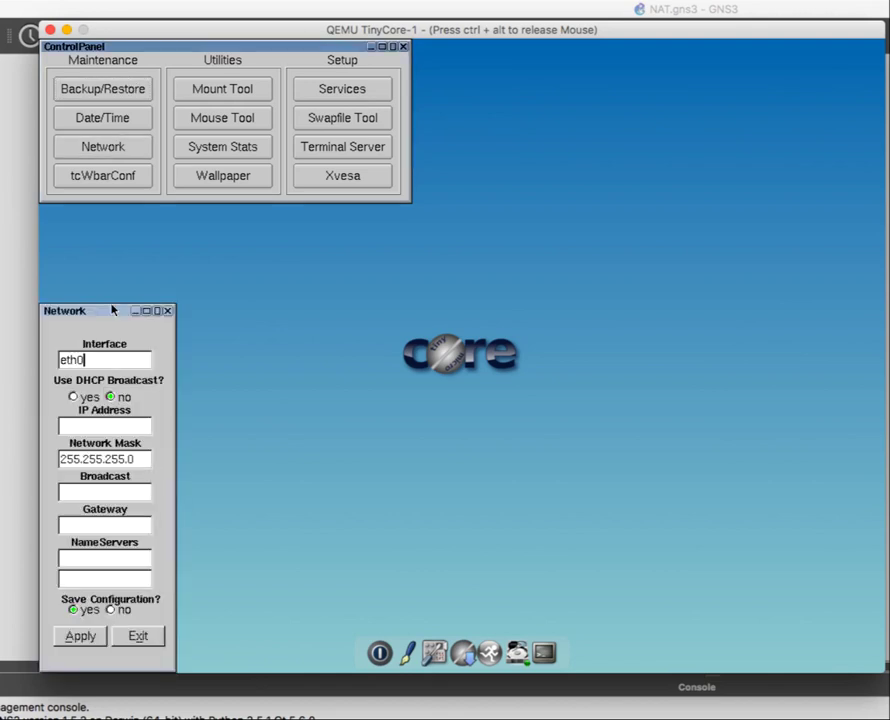
pyautogui.click(102, 429)
pyautogui.write('10.2.2.2')
pyautogui.click(88, 491)
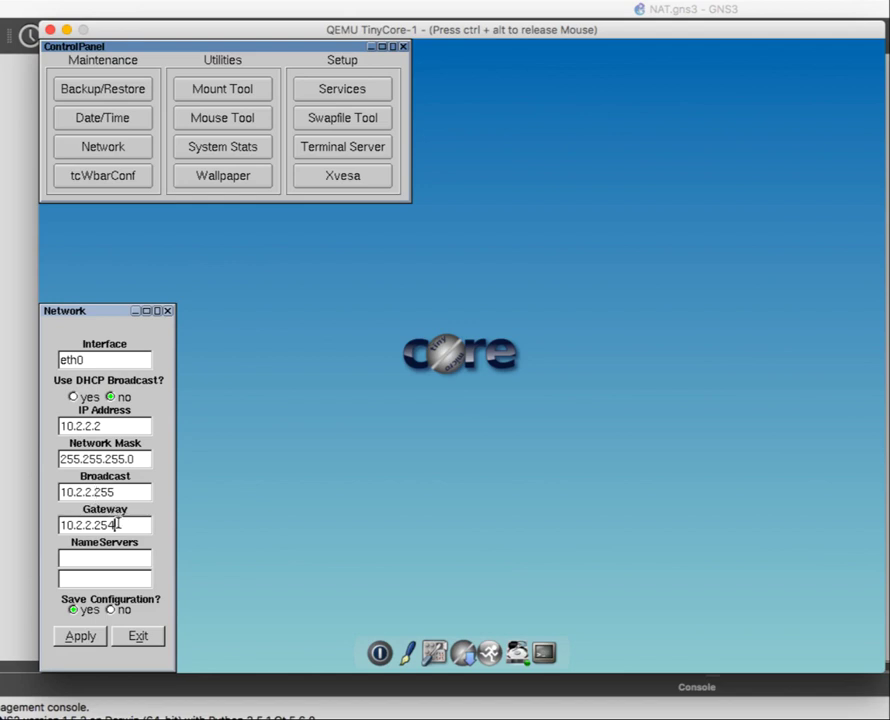
# - Set the eth0 gateway to 10.2.2.1 and apply the network configuration
pyautogui.click(117, 524)
pyautogui.press('BackSpace')
pyautogui.press('BackSpace')
pyautogui.press('BackSpace')
pyautogui.write('1')
pyautogui.click(64, 645)
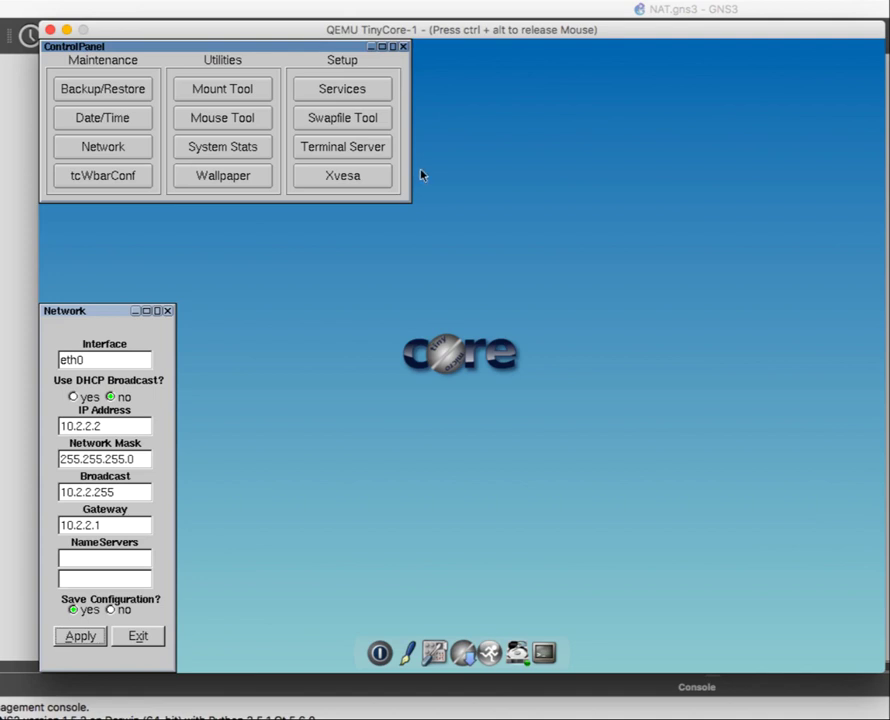
# - Ping the gateway 10.2.2.1 from a TinyCore terminal, stop the ping, and minimize the QEMU window
pyautogui.click(541, 651)
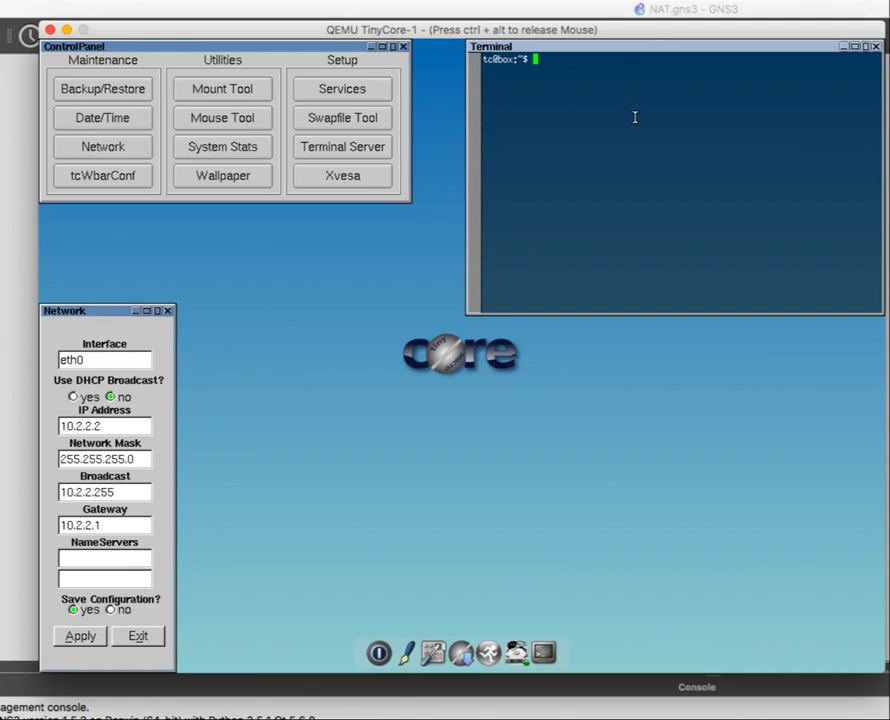
pyautogui.write('ping 10.2.2.1')
pyautogui.press('Return')
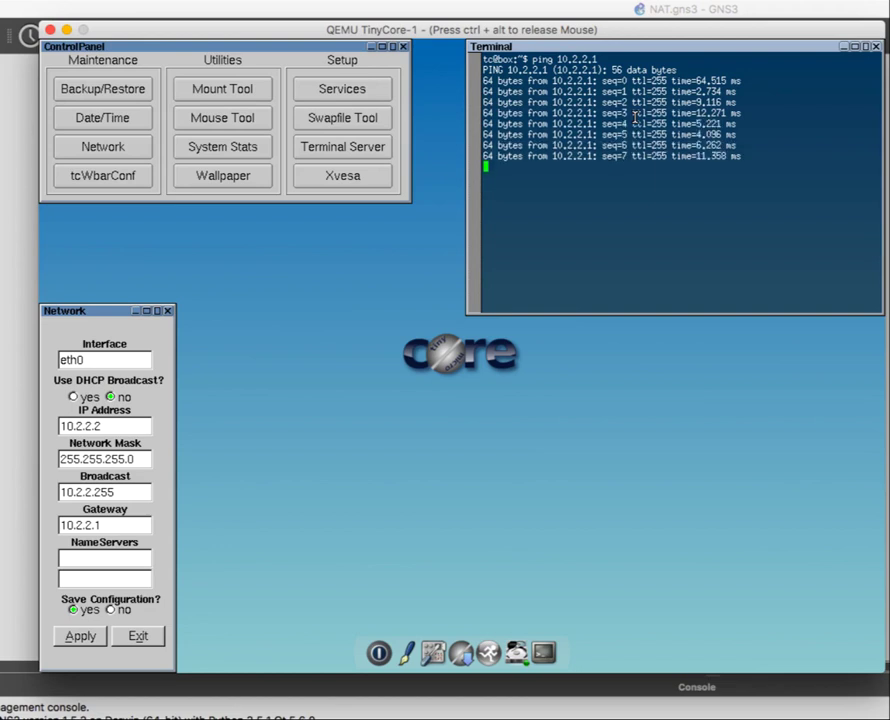
pyautogui.hotkey('ctrl', 'c')
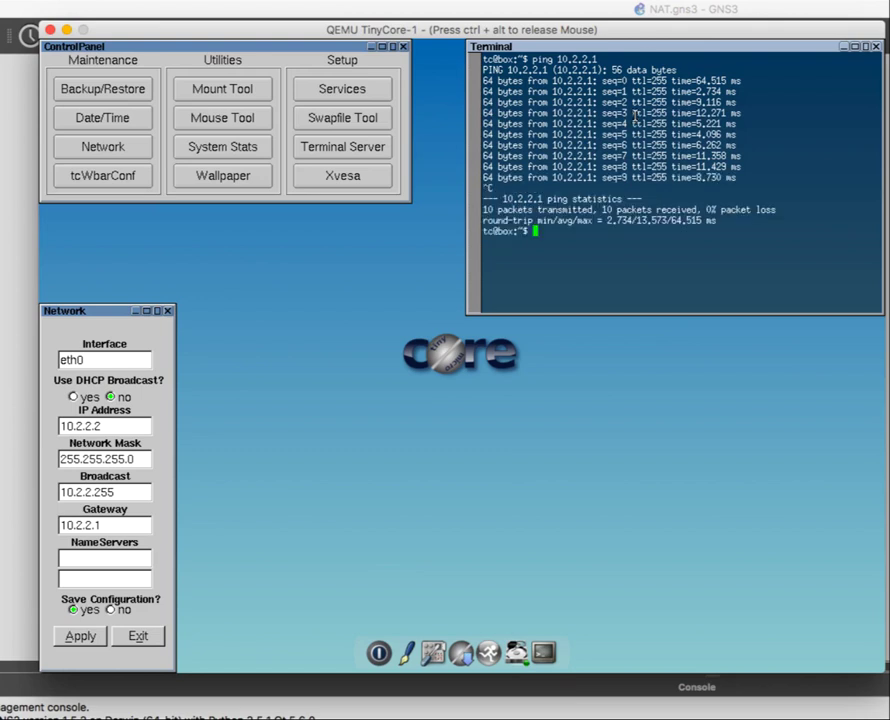
pyautogui.hotkey('ctrl', 'alt')
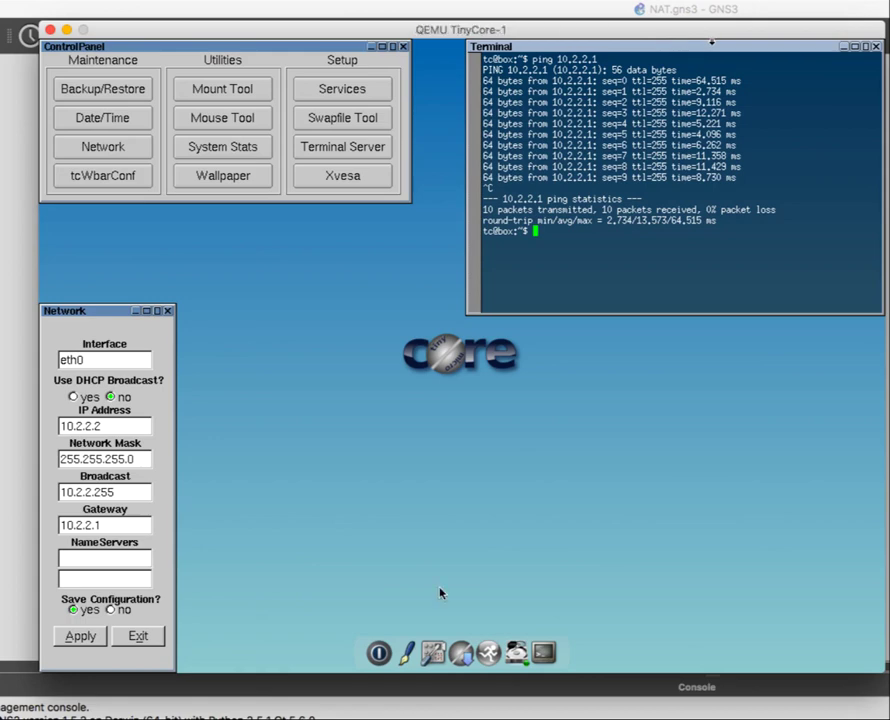
pyautogui.click(66, 31)
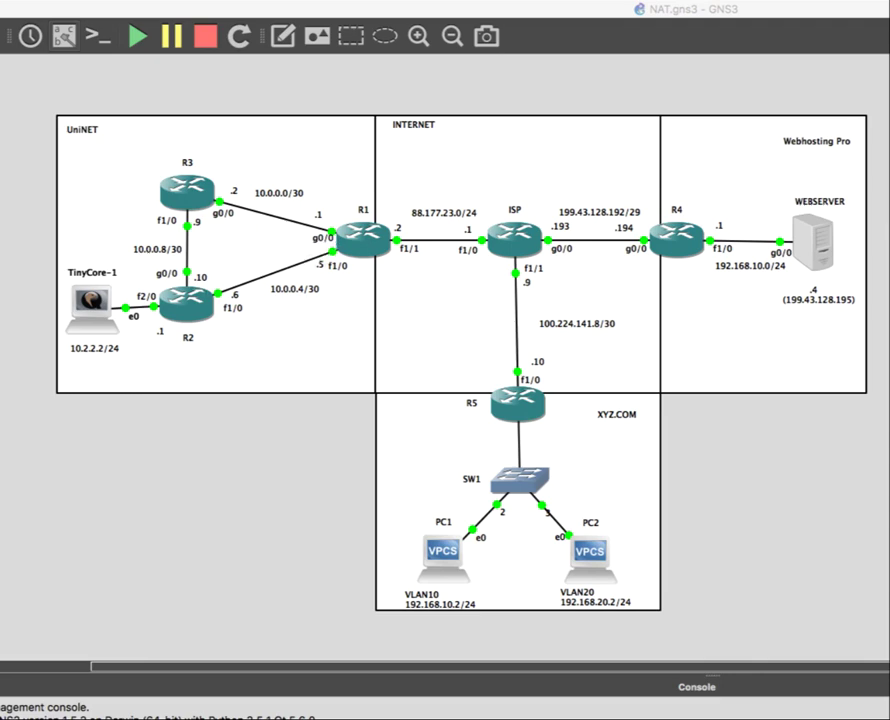
# - Ping 10.0.0.1 and 10.0.0.2 from the TinyCore-1 terminal, stopping each ping after a couple of replies
pyautogui.press('super+Tab')
pyautogui.click(618, 218)
pyautogui.write('ping 10.0.0.1')
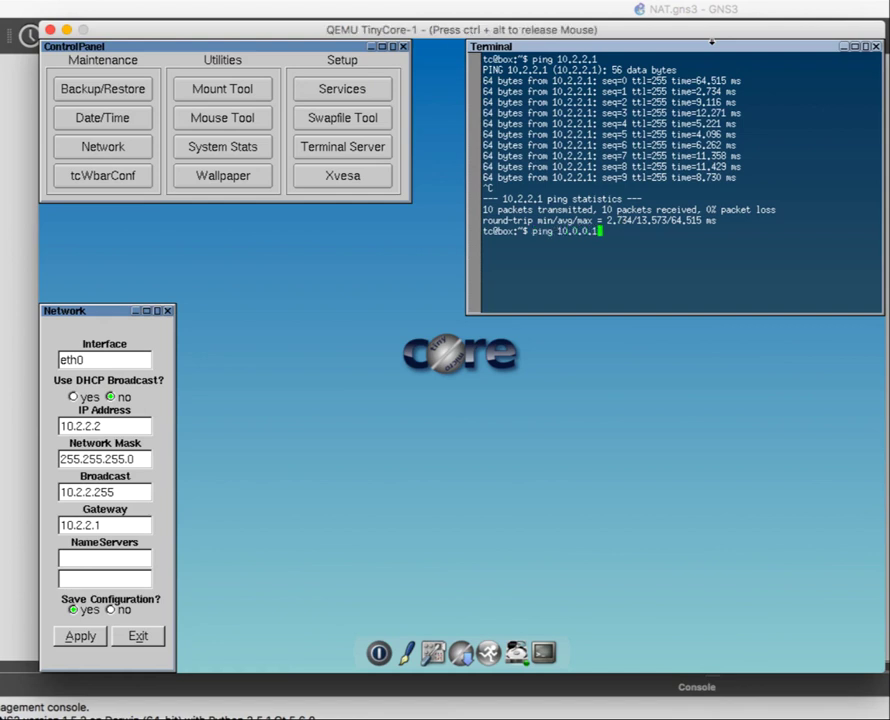
pyautogui.press('Return')
pyautogui.hotkey('ctrl', 'c')
pyautogui.write('ping 10.0.0.2')
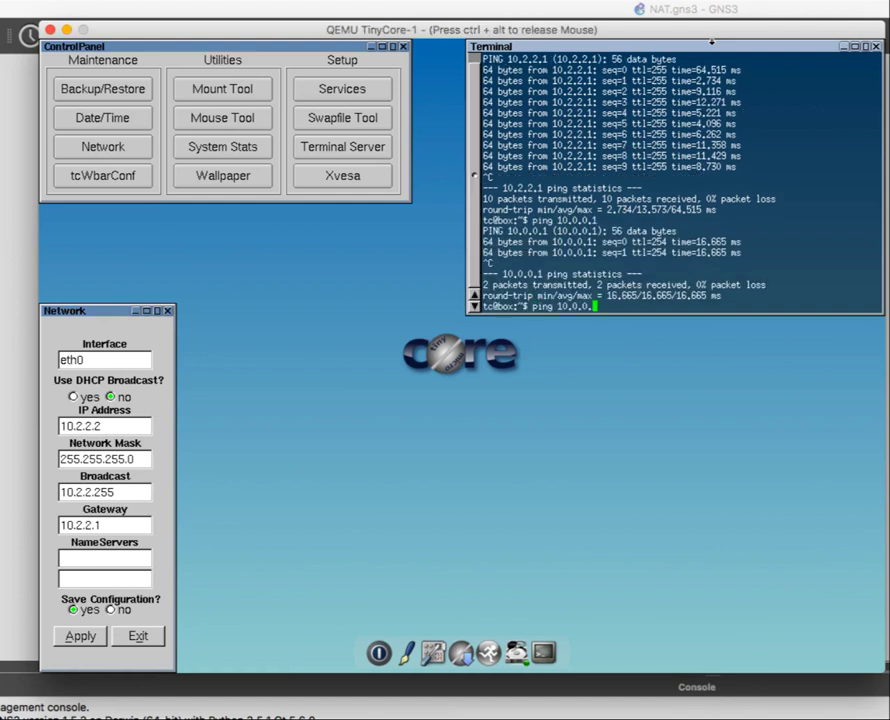
pyautogui.press('Return')
pyautogui.hotkey('ctrl', 'c')
# - Ping both ends of the R1–R2 link, 10.0.0.5 and 10.0.0.6, from the TinyCore terminal, stopping each ping
pyautogui.press('Up')
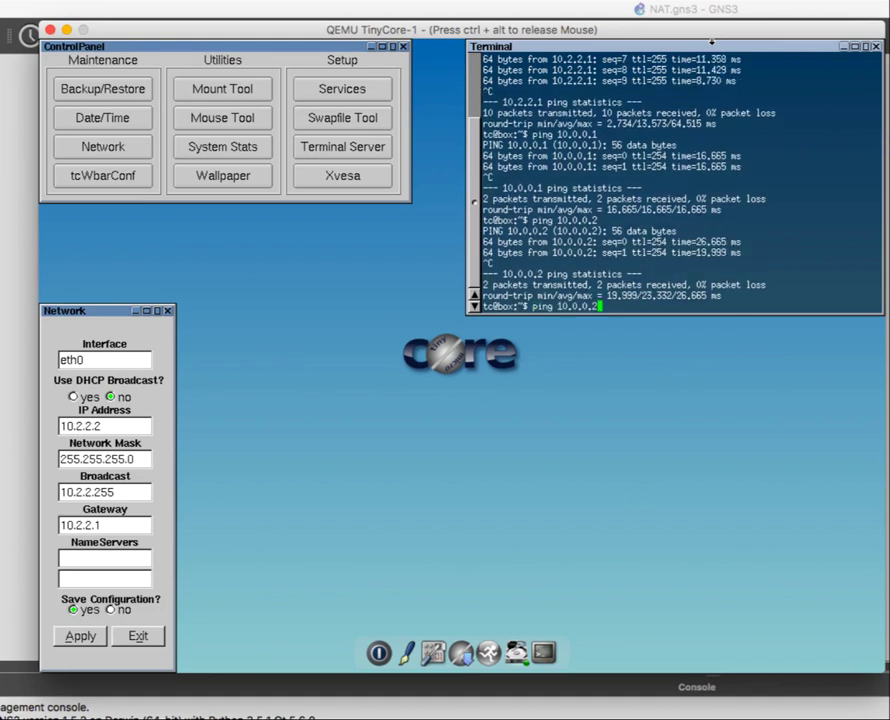
pyautogui.write('5')
pyautogui.press('Return')
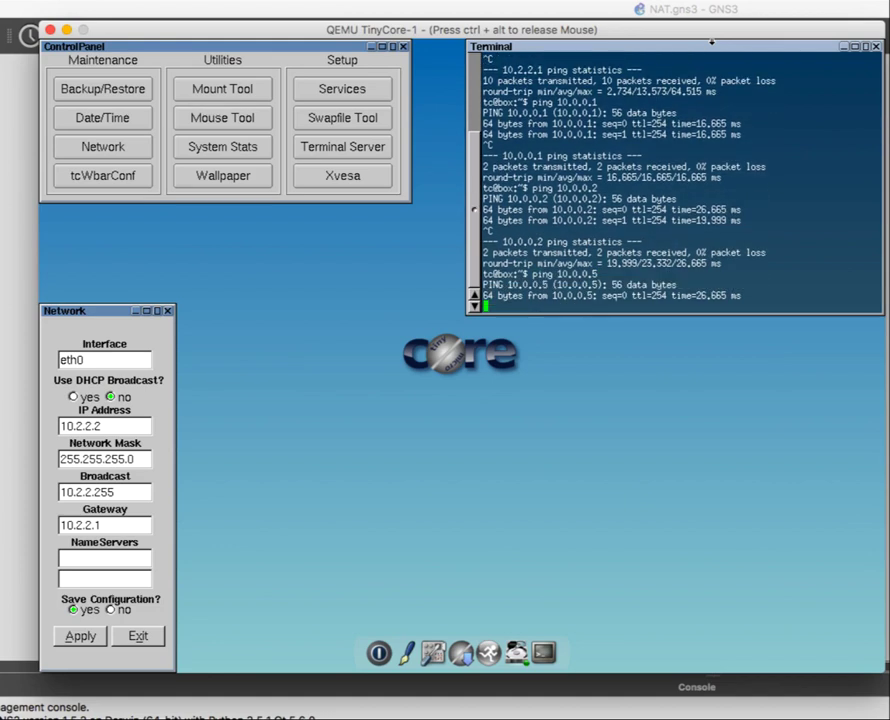
pyautogui.hotkey('ctrl', 'c')
pyautogui.press('Up')
pyautogui.press('BackSpace')
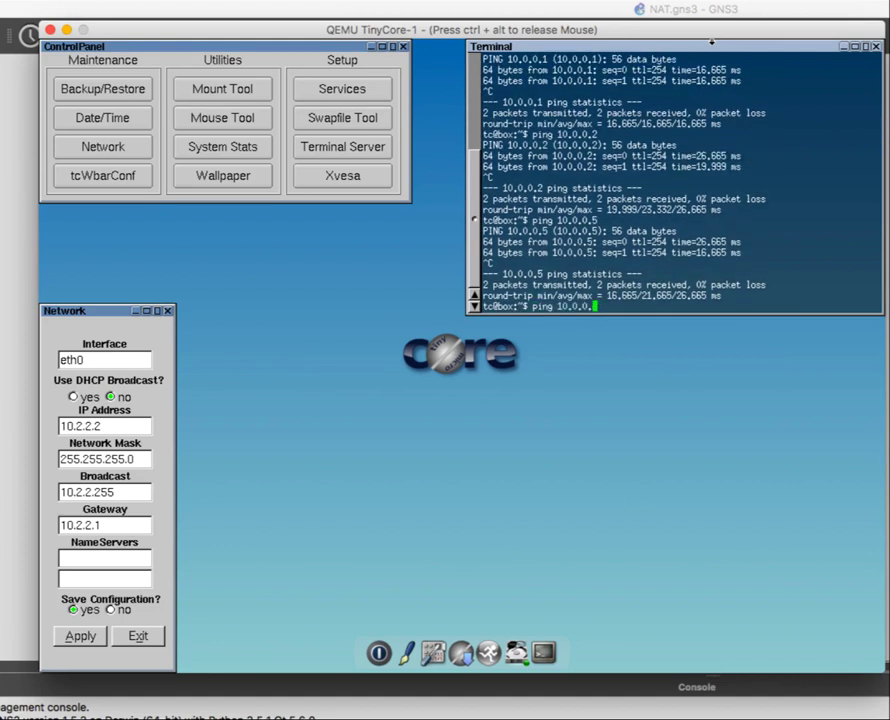
pyautogui.write('6')
pyautogui.press('Return')
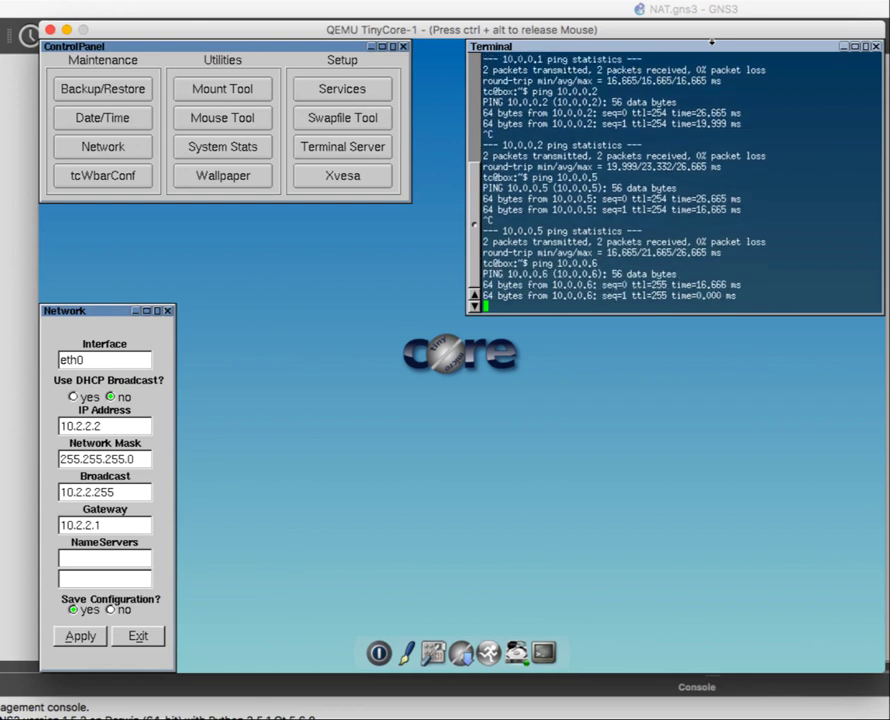
pyautogui.hotkey('ctrl', 'c')
# - Ping both ends of the R2–R3 link, 10.0.0.9 and 10.0.0.10, from the TinyCore terminal, stopping each ping
pyautogui.press('Up')
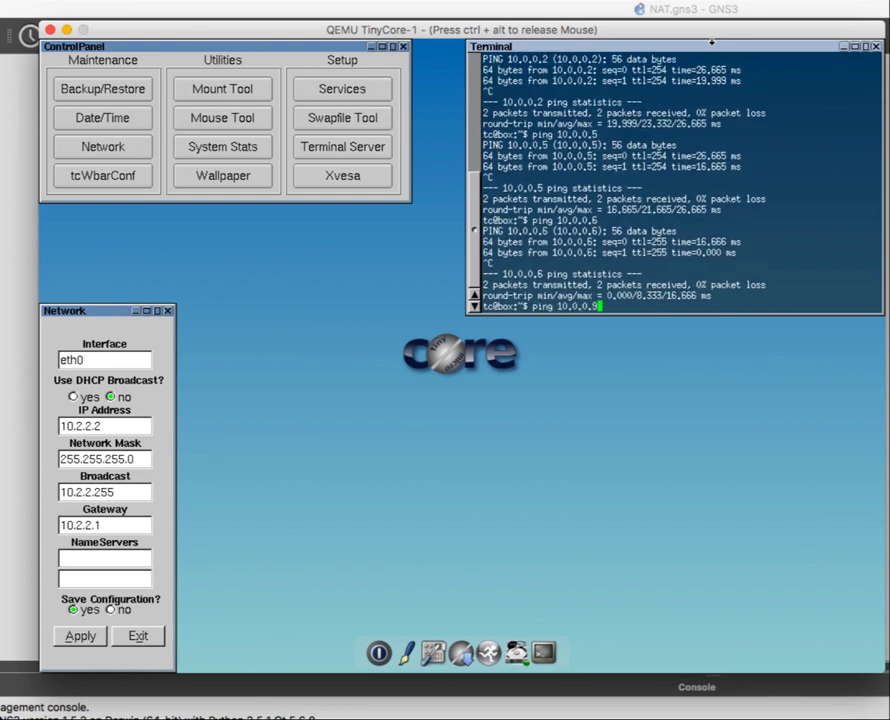
pyautogui.press('Return')
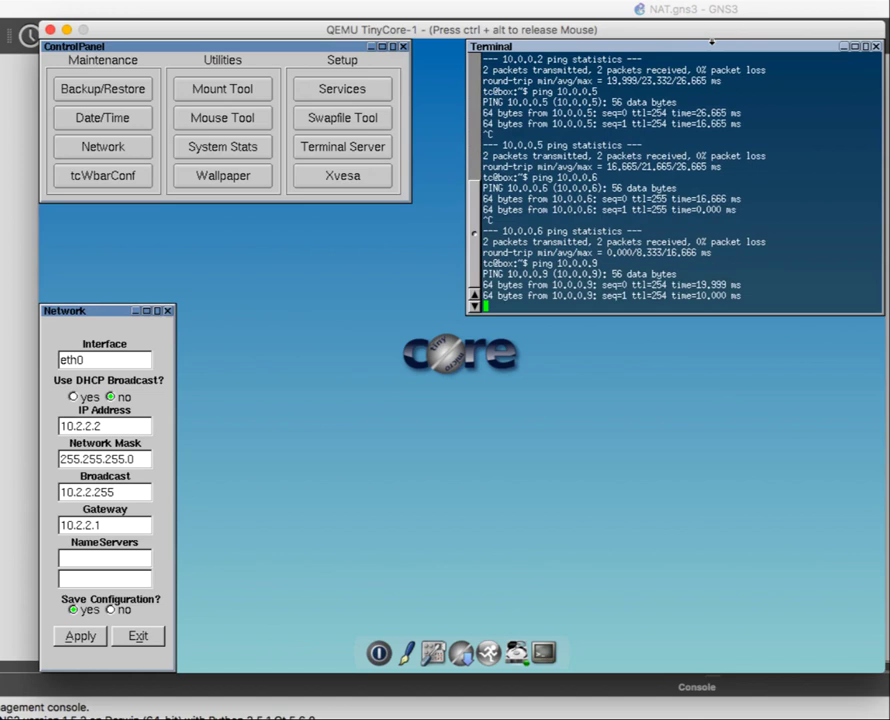
pyautogui.hotkey('ctrl', 'c')
pyautogui.press('Up')
pyautogui.press('BackSpace')
pyautogui.write('10')
pyautogui.press('Return')
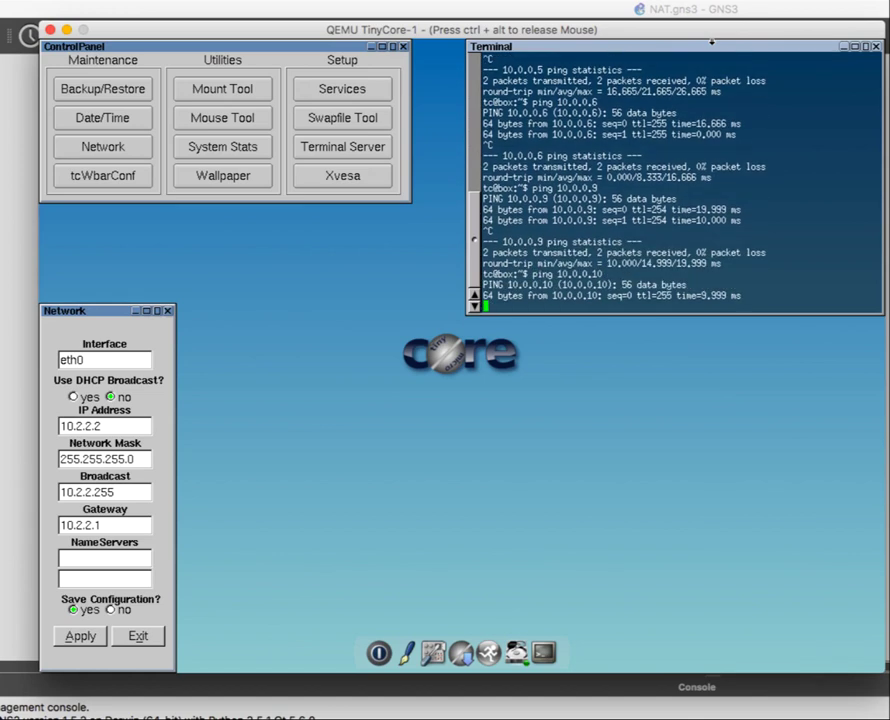
pyautogui.hotkey('ctrl', 'c')
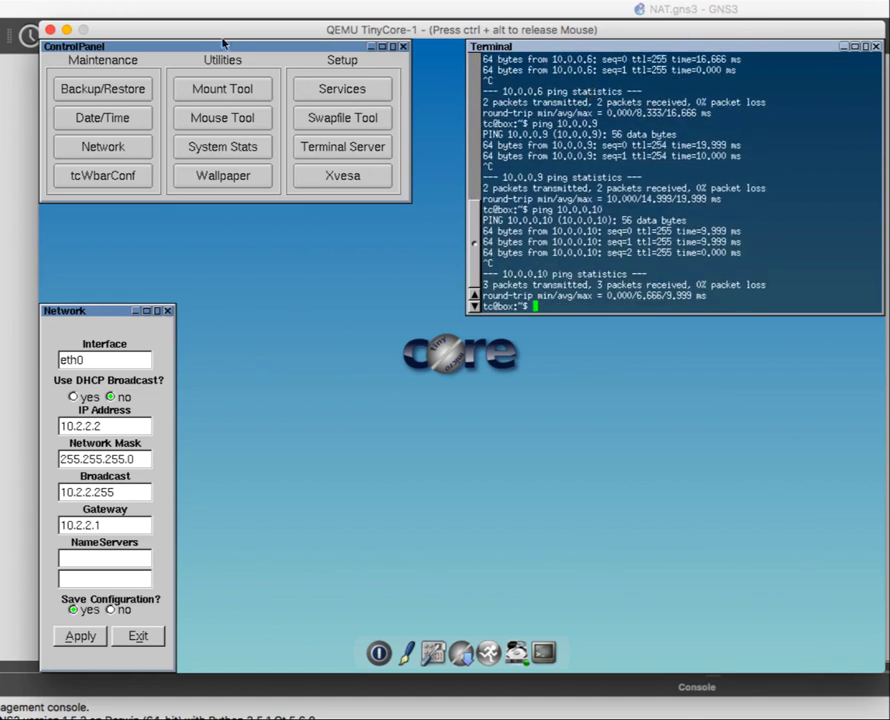
# - Move the QEMU window off the UniNET topology, review instruction 1 in the NAT lab PDF in Preview, and minimize the PDF
pyautogui.hotkey('ctrl', 'alt')
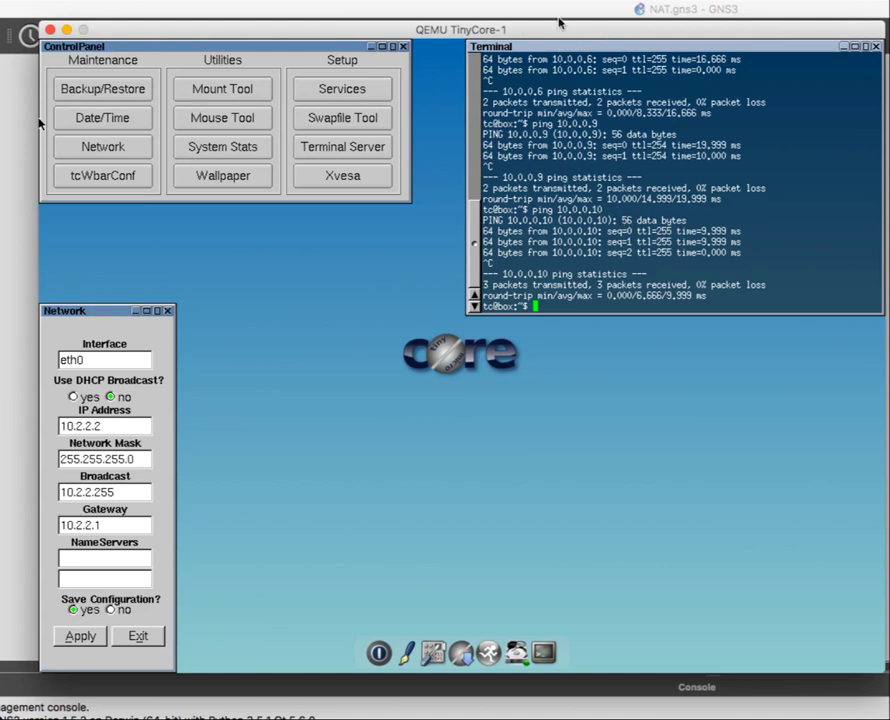
pyautogui.moveTo(558, 25); pyautogui.dragTo(559, 363)
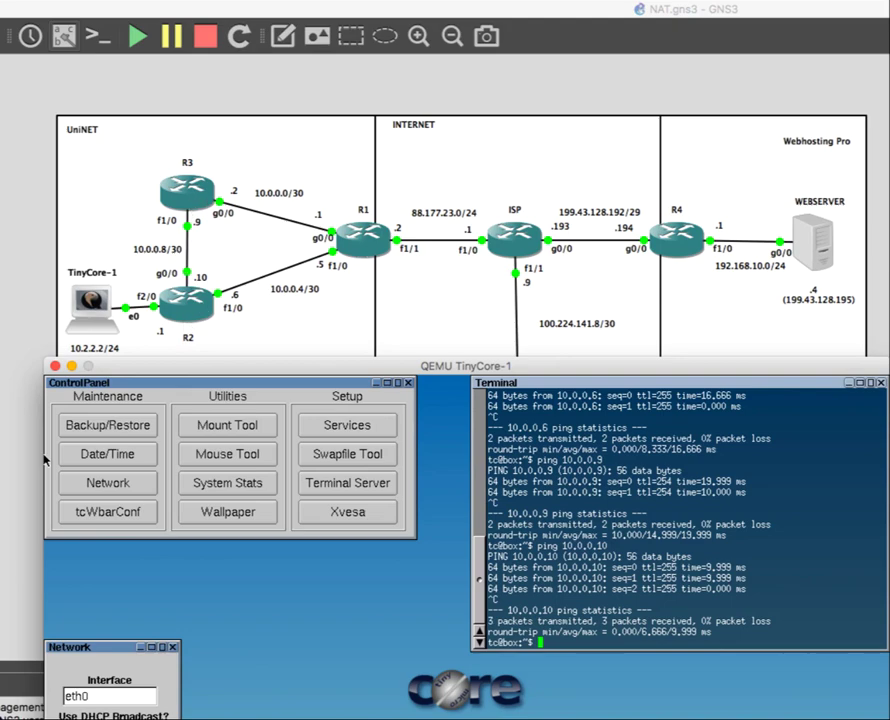
pyautogui.press('super+Tab')
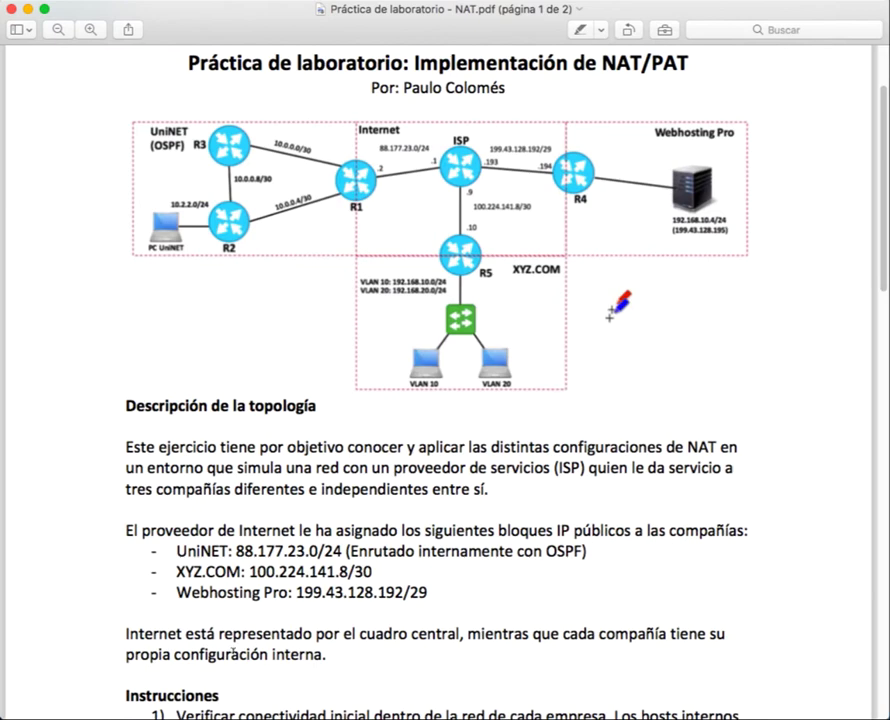
pyautogui.scroll(-5, 445, 380)
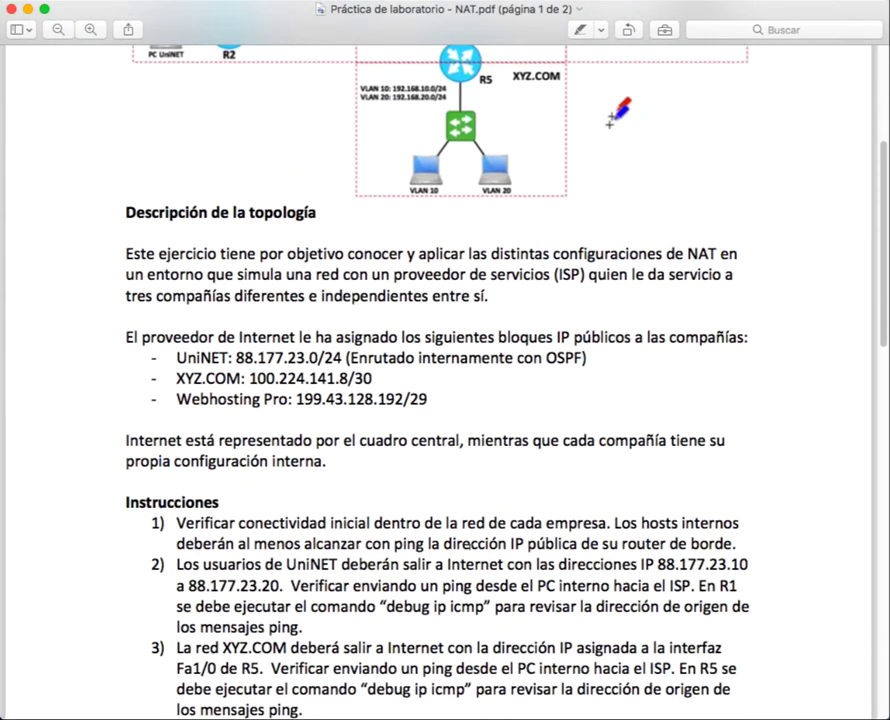
pyautogui.moveTo(606, 518); pyautogui.dragTo(736, 541)
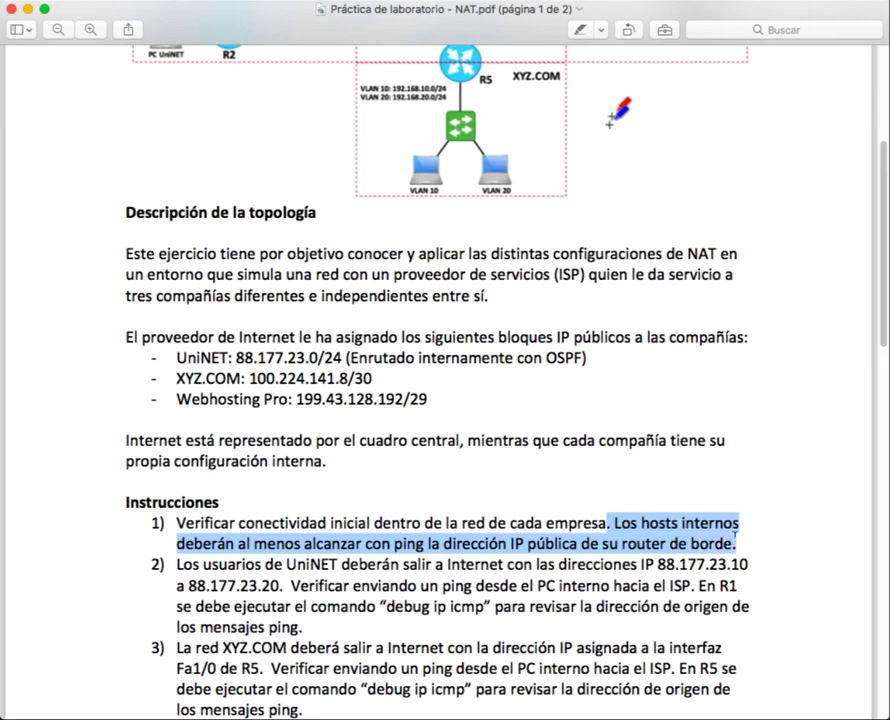
pyautogui.click(26, 9)
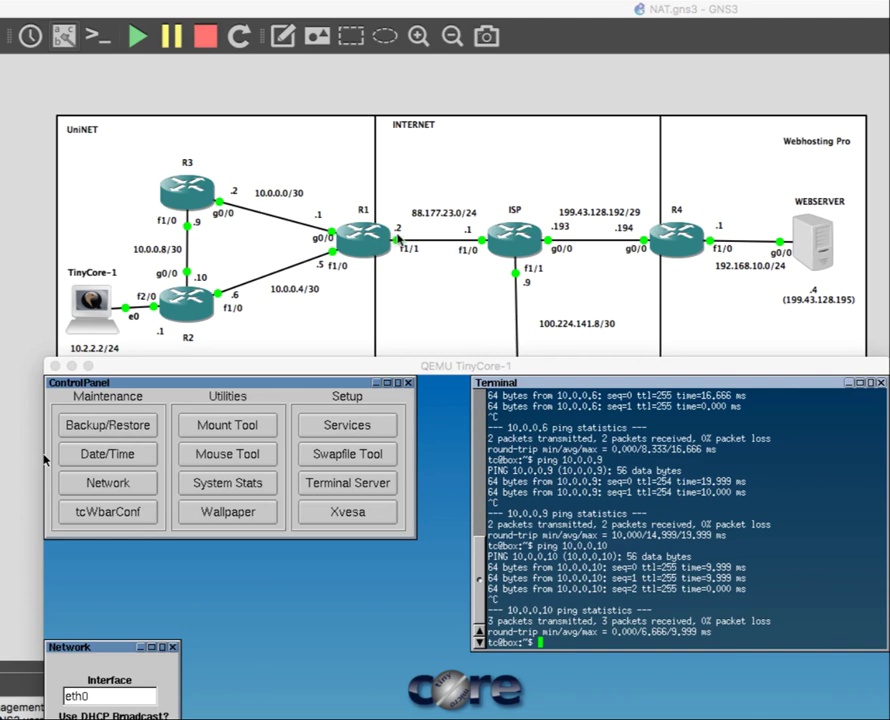
# - Ping R1's public address 88.177.23.2 and the ISP address 88.177.23.1 from TinyCore, stop each ping, and minimize the QEMU window
pyautogui.click(618, 509)
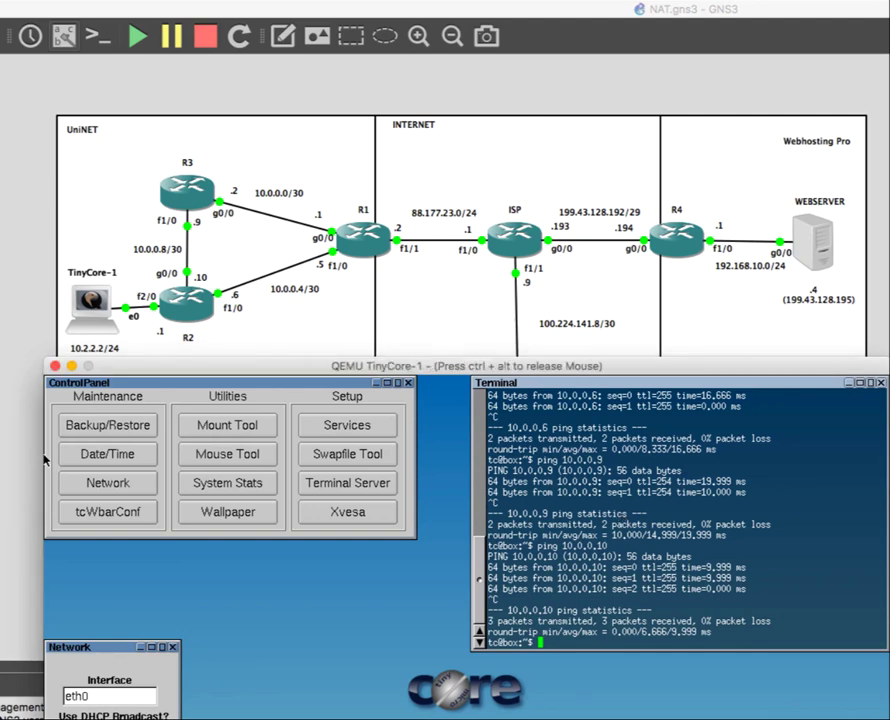
pyautogui.write('ping 88.177.23.2')
pyautogui.press('Return')
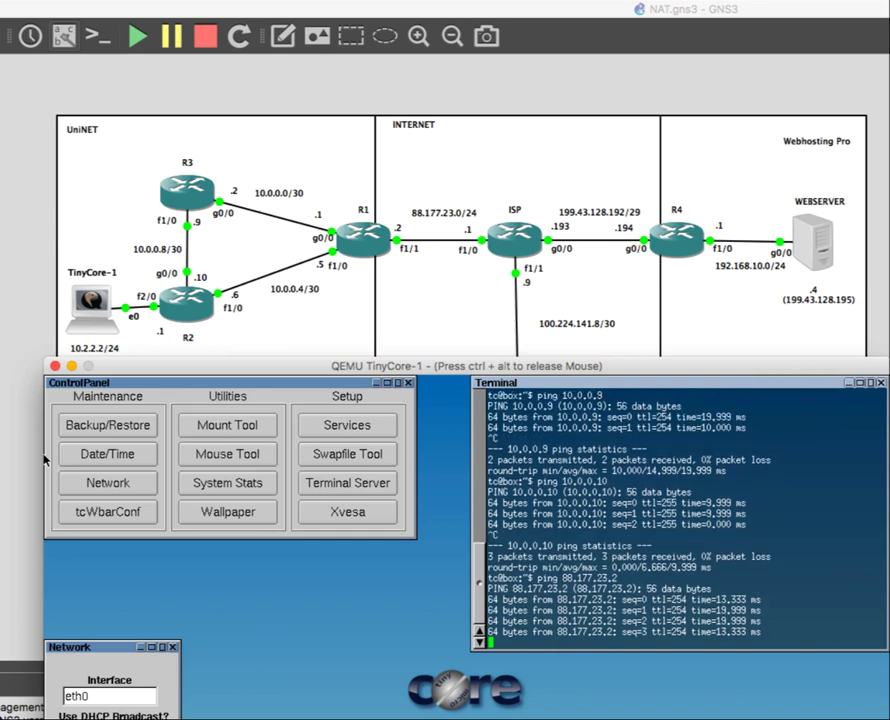
pyautogui.hotkey('ctrl', 'c')
pyautogui.press('Up')
pyautogui.press('Return')
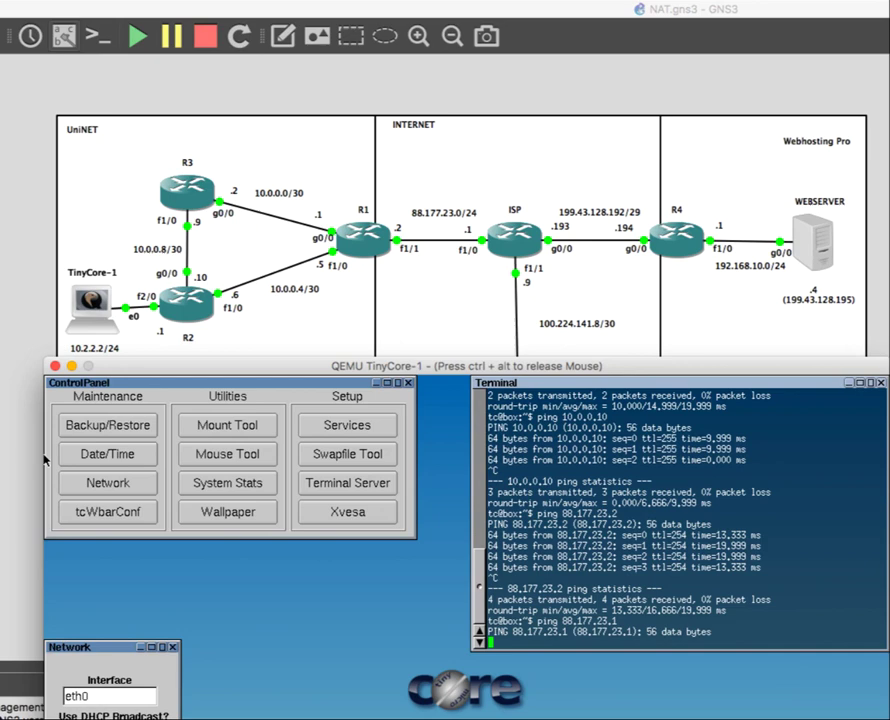
pyautogui.hotkey('ctrl', 'c')
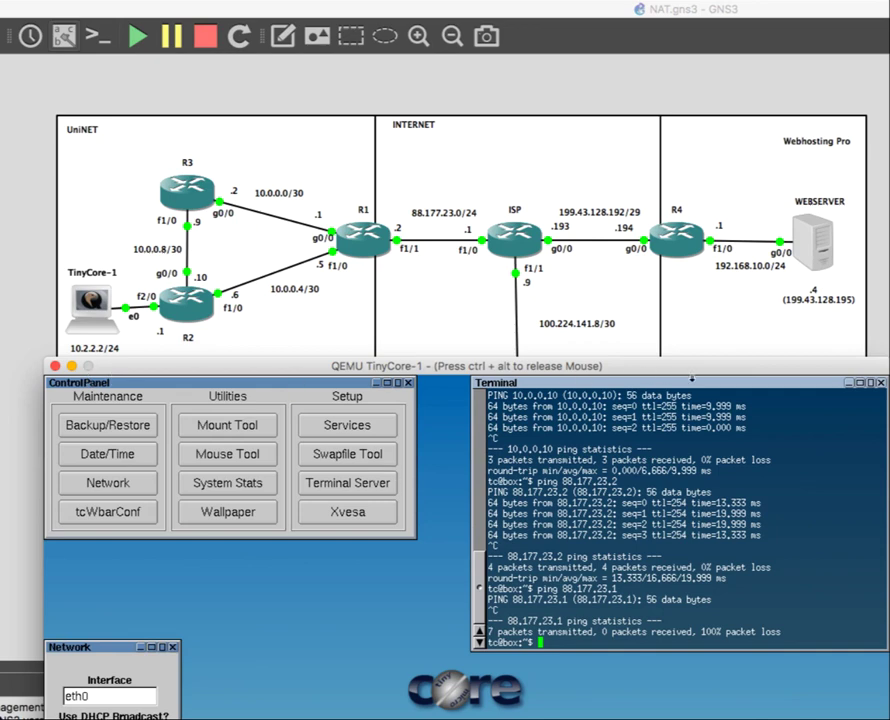
pyautogui.hotkey('ctrl', 'alt')
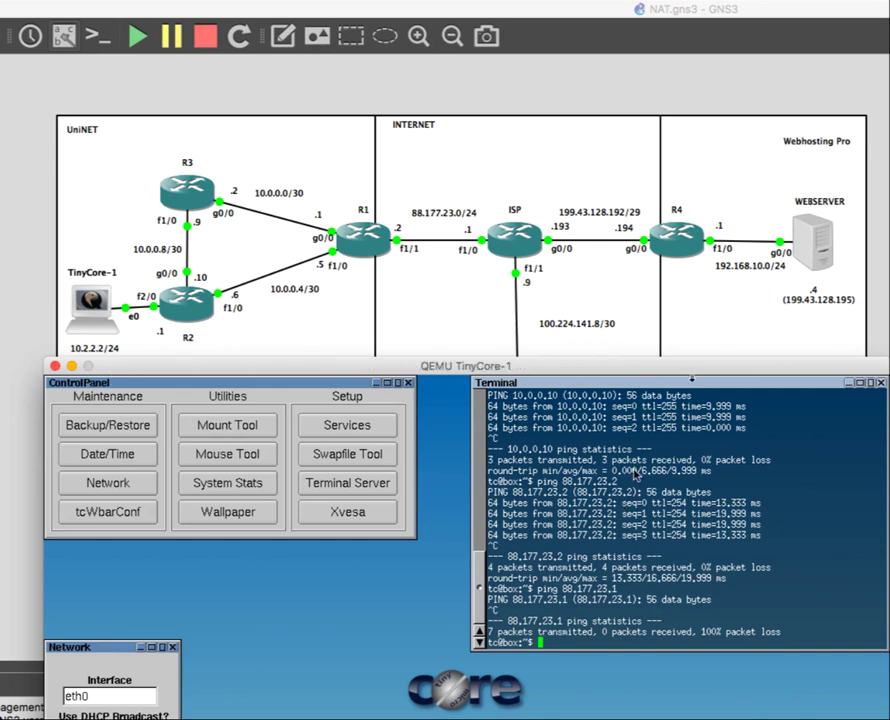
pyautogui.click(73, 366)
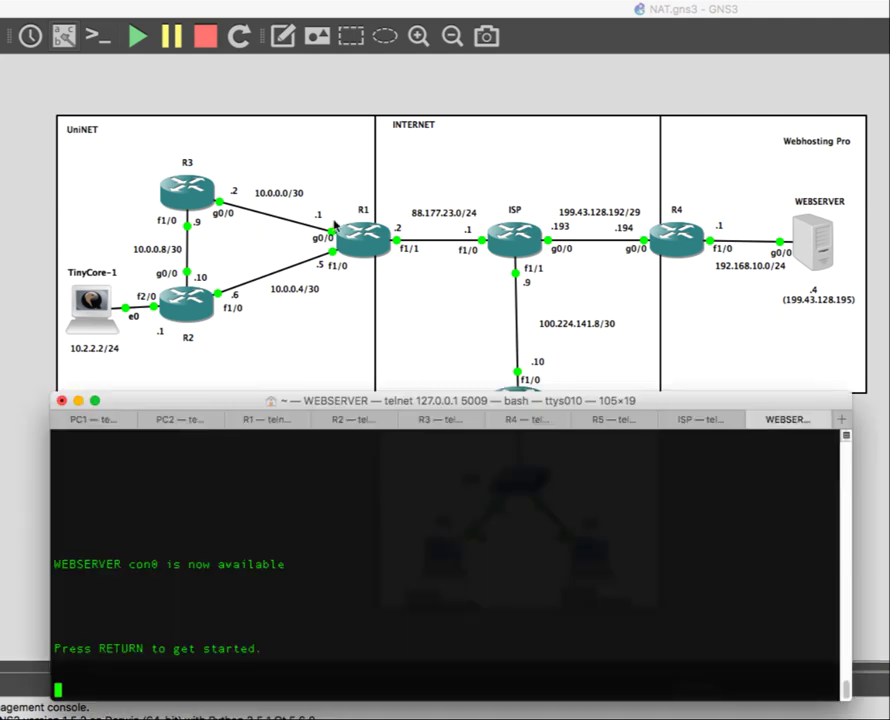
# - Check the ip command help and the current IP settings in PC1's VPCS console with ip and show ip
pyautogui.click(93, 419)
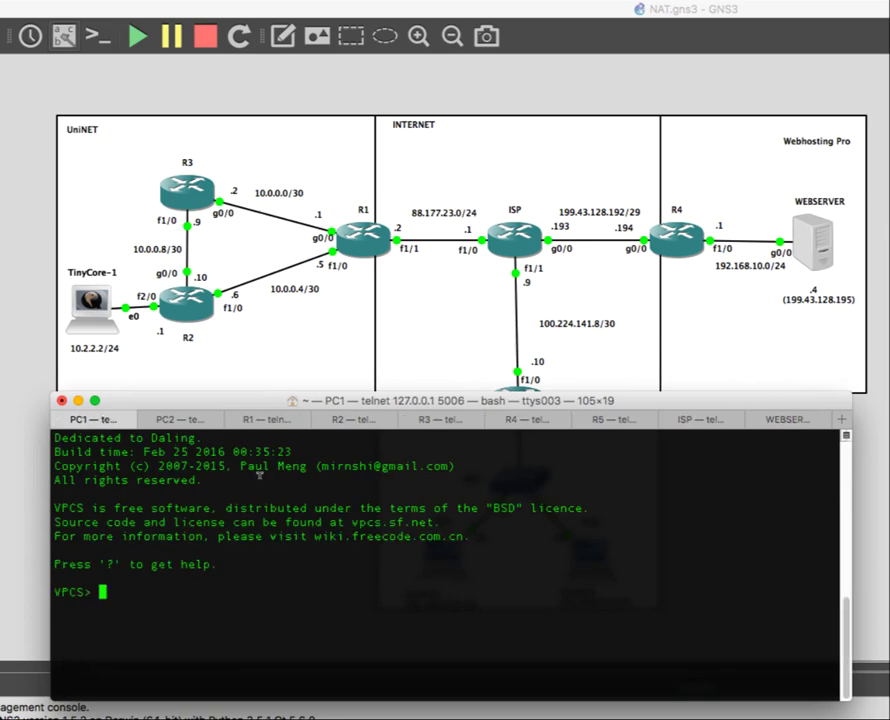
pyautogui.write('ip')
pyautogui.press('Return')
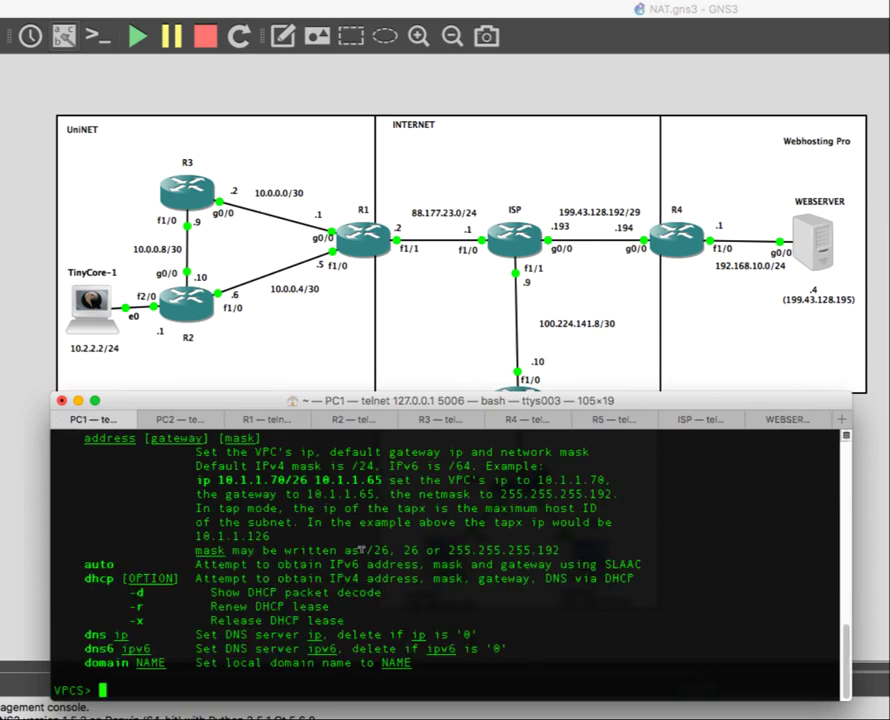
pyautogui.scroll(2, 333, 551)
pyautogui.scroll(3, 333, 551)
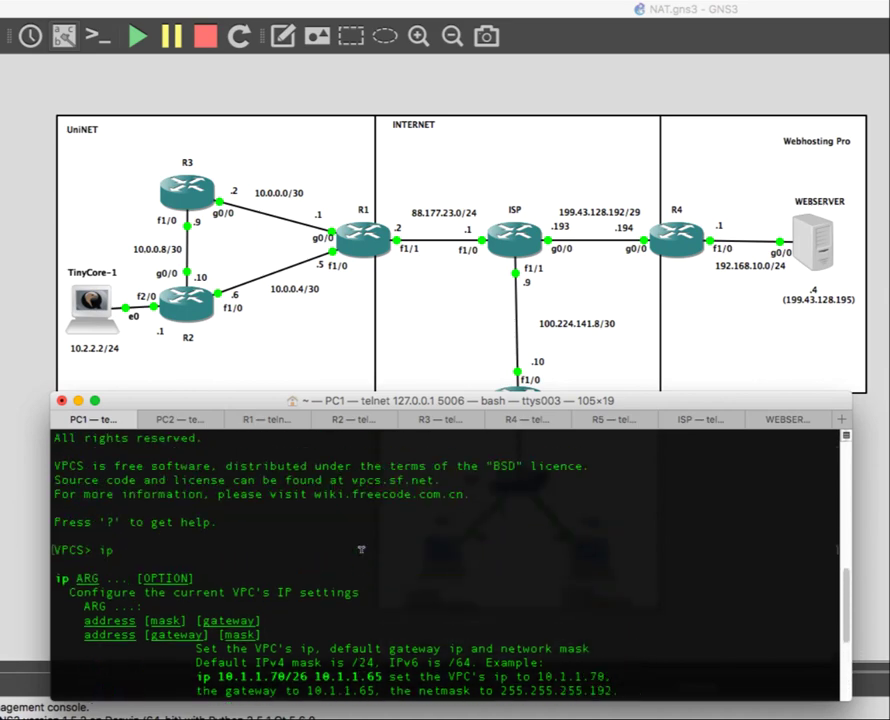
pyautogui.scroll(-5, 350, 550)
pyautogui.write('show ip')
pyautogui.press('Return')
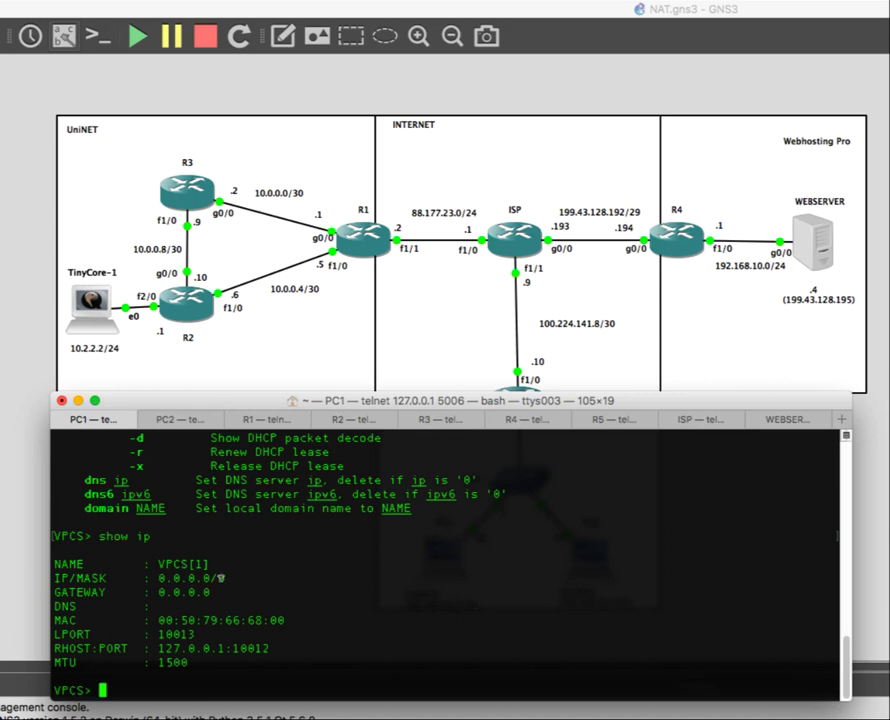
pyautogui.moveTo(212, 592); pyautogui.dragTo(146, 577)
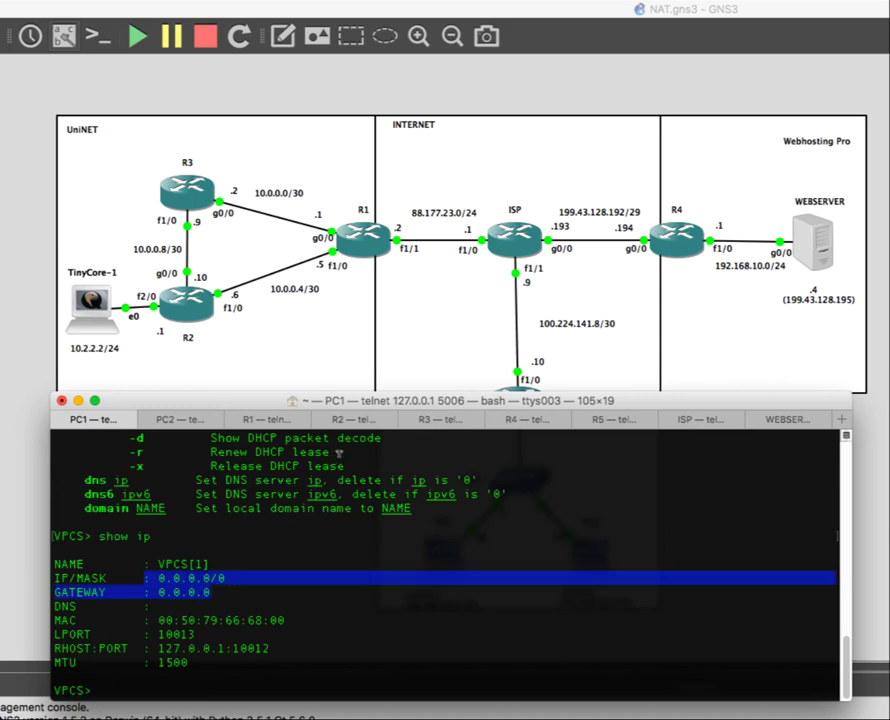
# - Check PC1's addressing in the topology and configure PC1 with IP 192.168.10.2/24 and gateway 192.168.10.1
pyautogui.moveTo(403, 404); pyautogui.dragTo(460, 621)
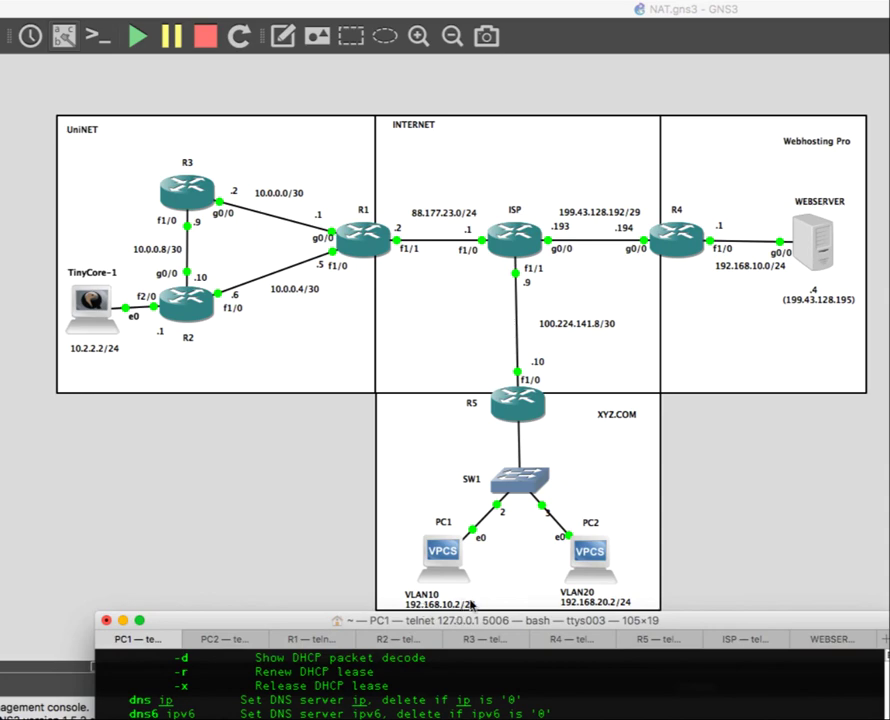
pyautogui.moveTo(469, 618); pyautogui.dragTo(447, 304)
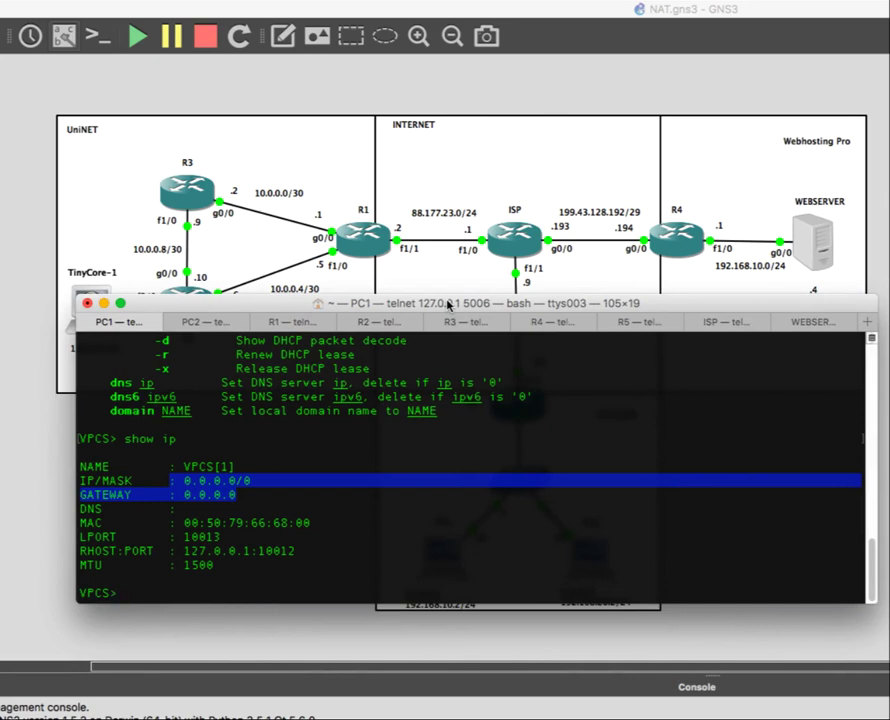
pyautogui.write('ip')
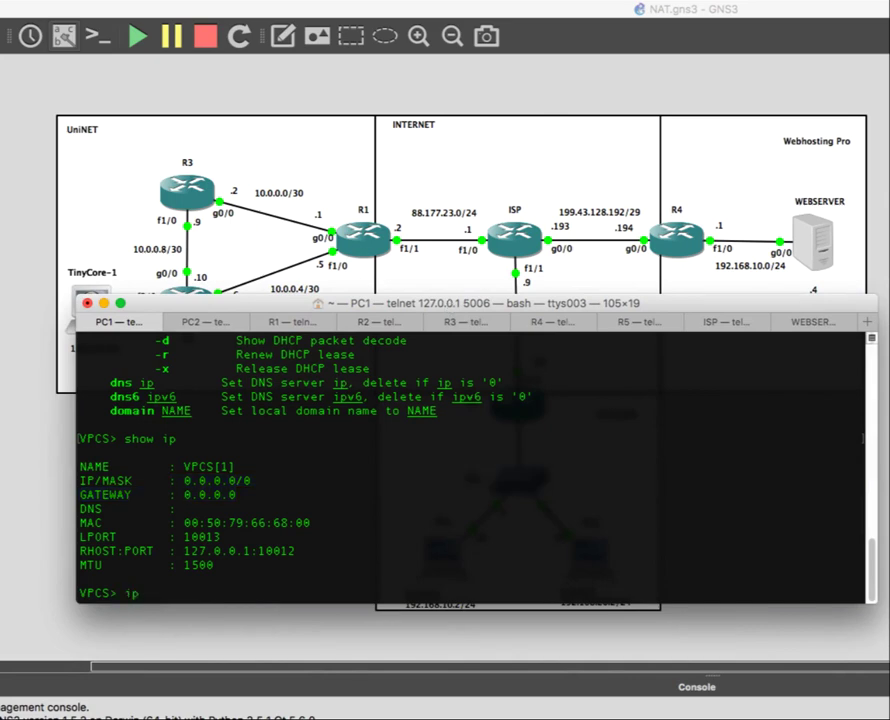
pyautogui.write(' 192.168.10.2/24 192.168.10.1')
pyautogui.press('Return')
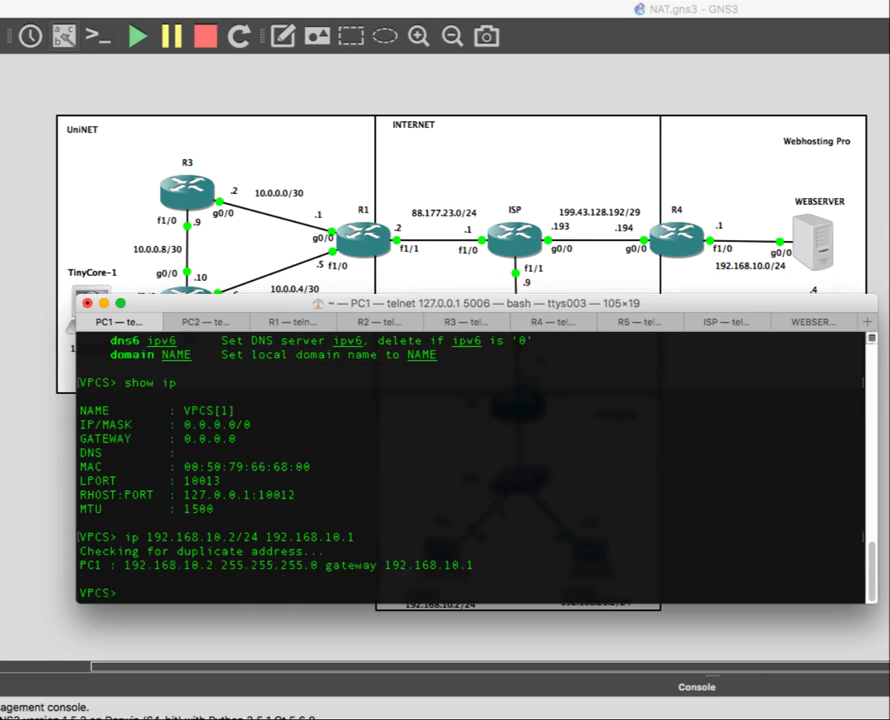
# - Check PC2's current IP settings with show ip and configure PC2 with IP 192.168.20.2/24 and gateway 192.168.20.1
pyautogui.click(219, 322)
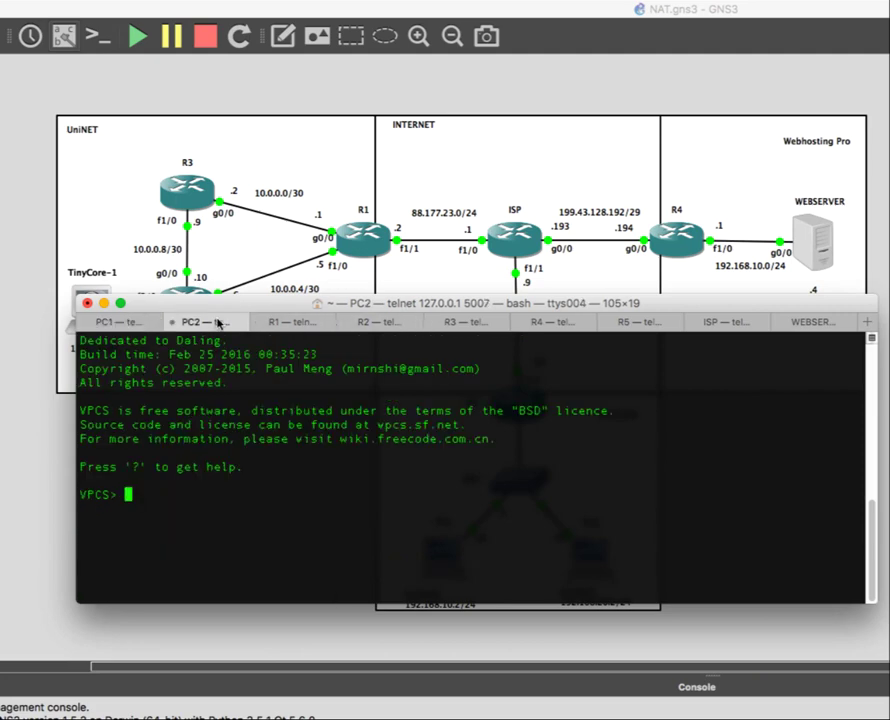
pyautogui.write('show ip')
pyautogui.press('Return')
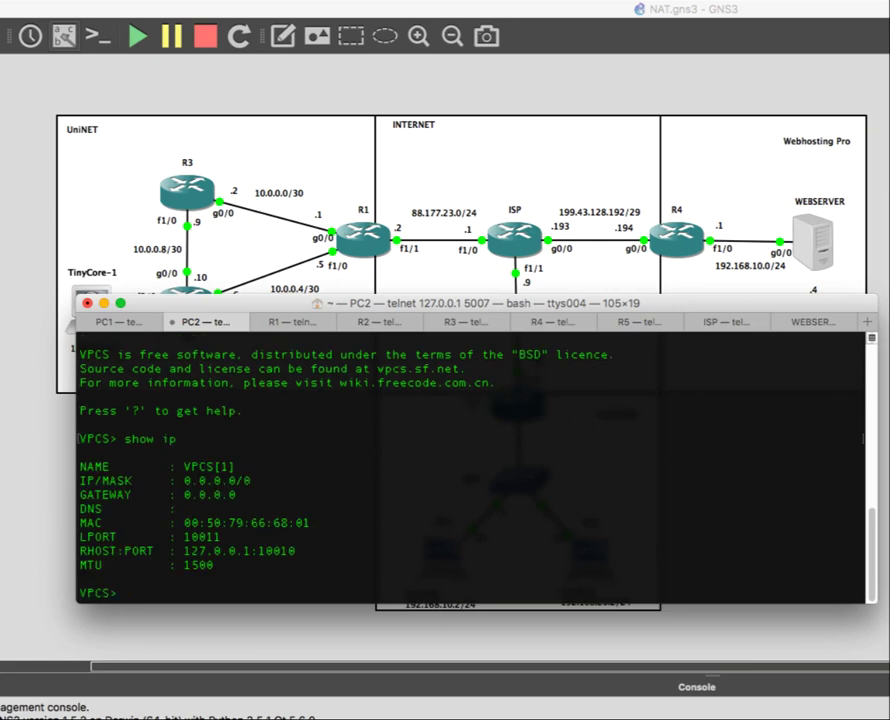
pyautogui.write('ip 192.168.20.2')
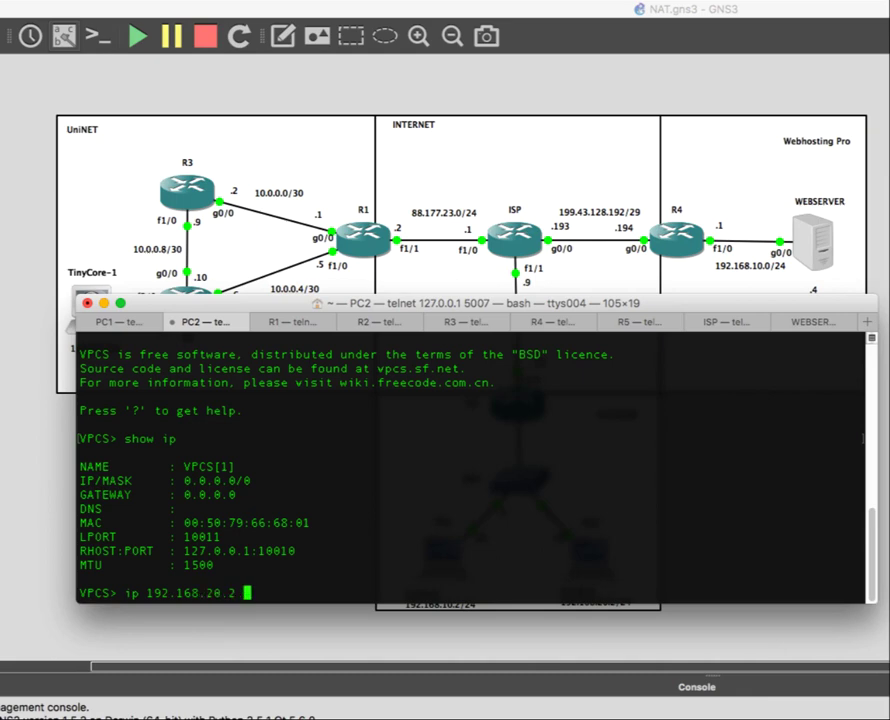
pyautogui.write('/24 192.168.20.1')
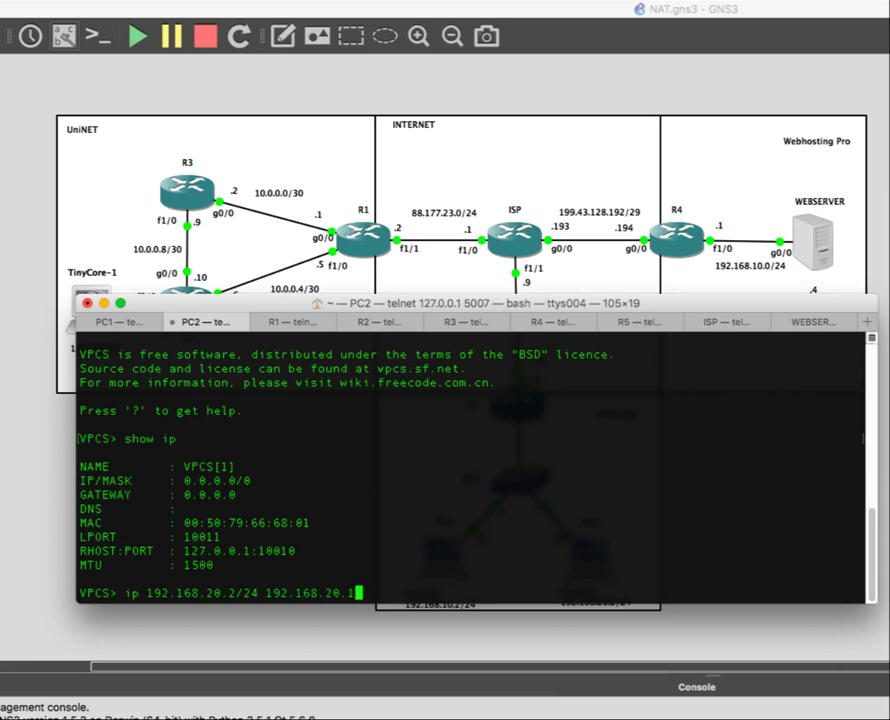
pyautogui.press('Return')
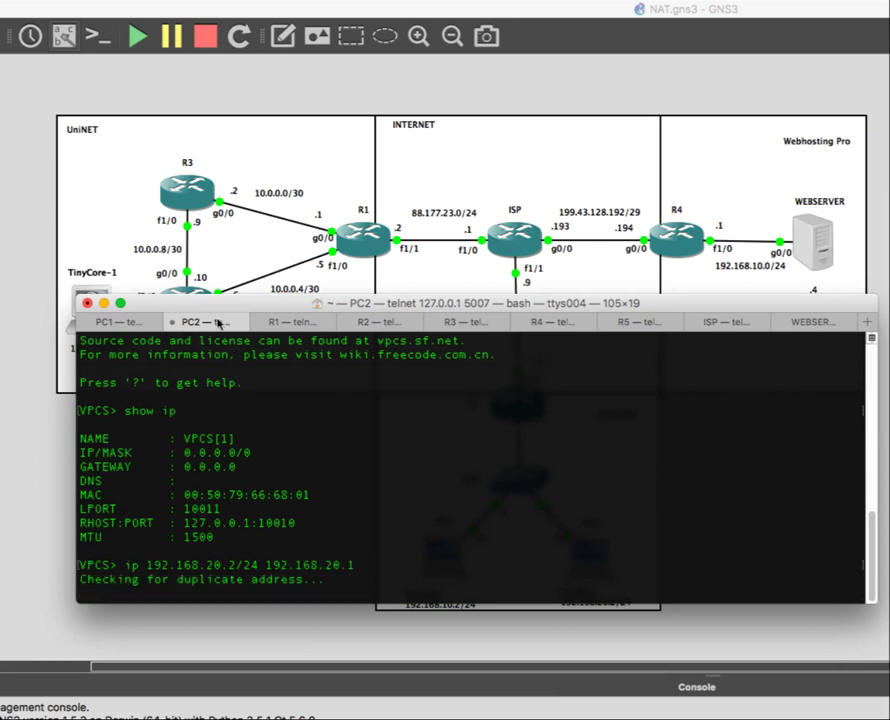
# - Move the terminal off the topology and review the VLAN and type of ports 1, 2 and 3 in SW1's configuration
pyautogui.moveTo(403, 302); pyautogui.dragTo(447, 584)
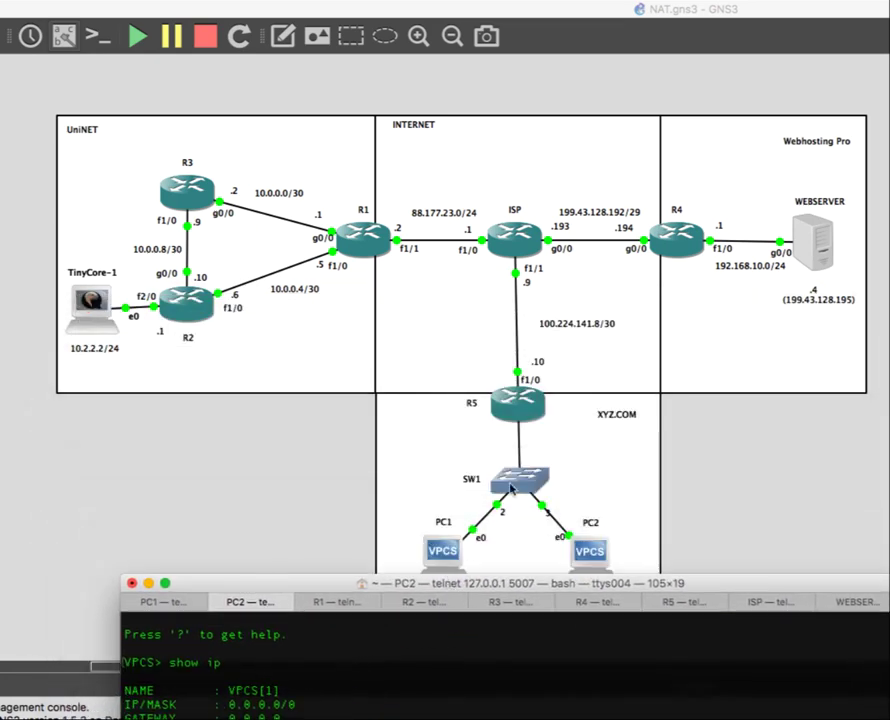
pyautogui.click(522, 480)
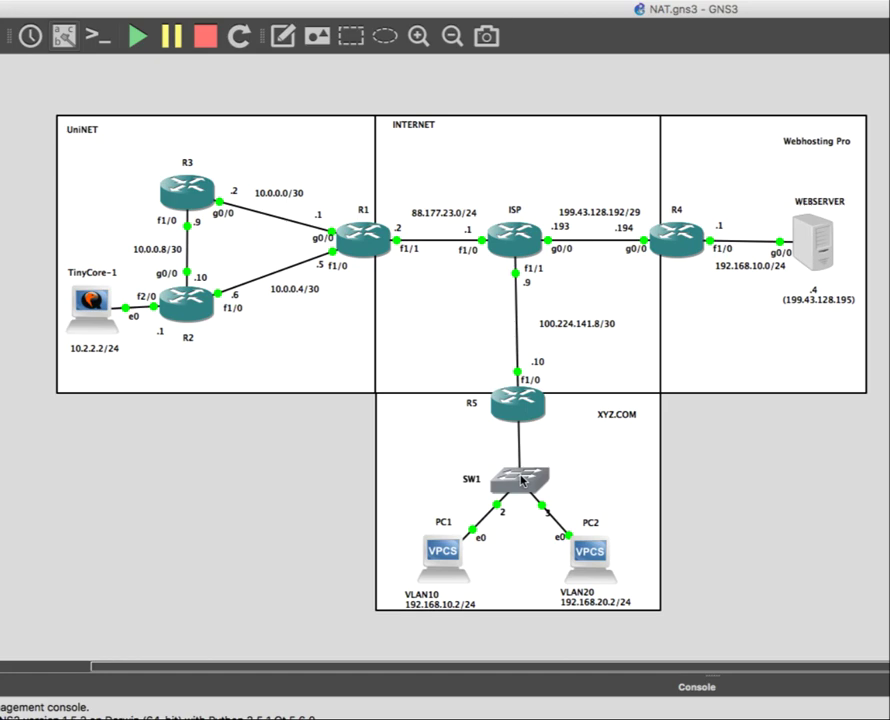
pyautogui.rightClick(520, 480)
pyautogui.click(545, 487)
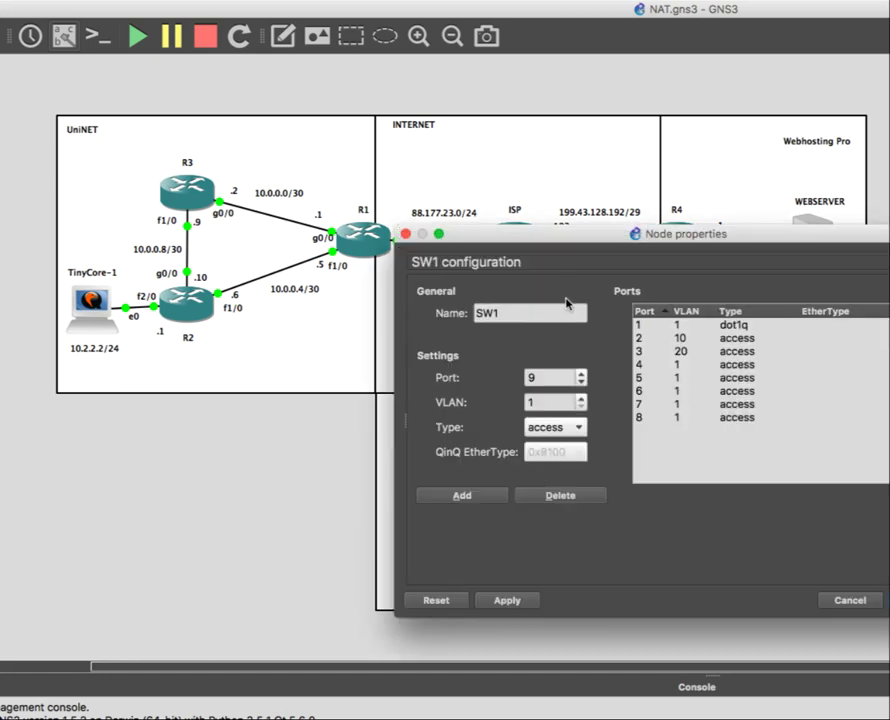
pyautogui.moveTo(559, 235); pyautogui.dragTo(348, 230)
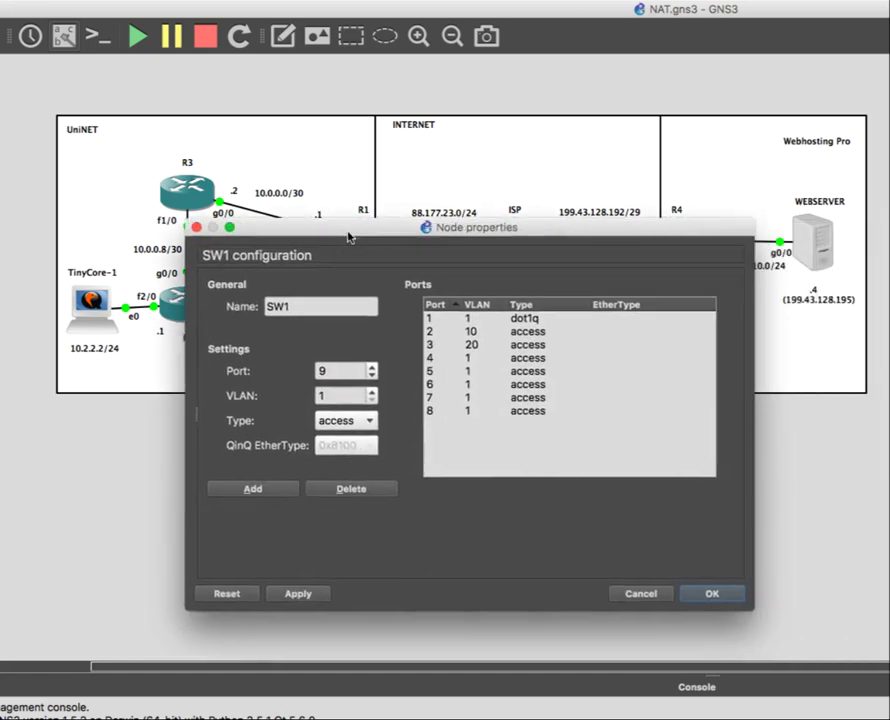
pyautogui.click(464, 333)
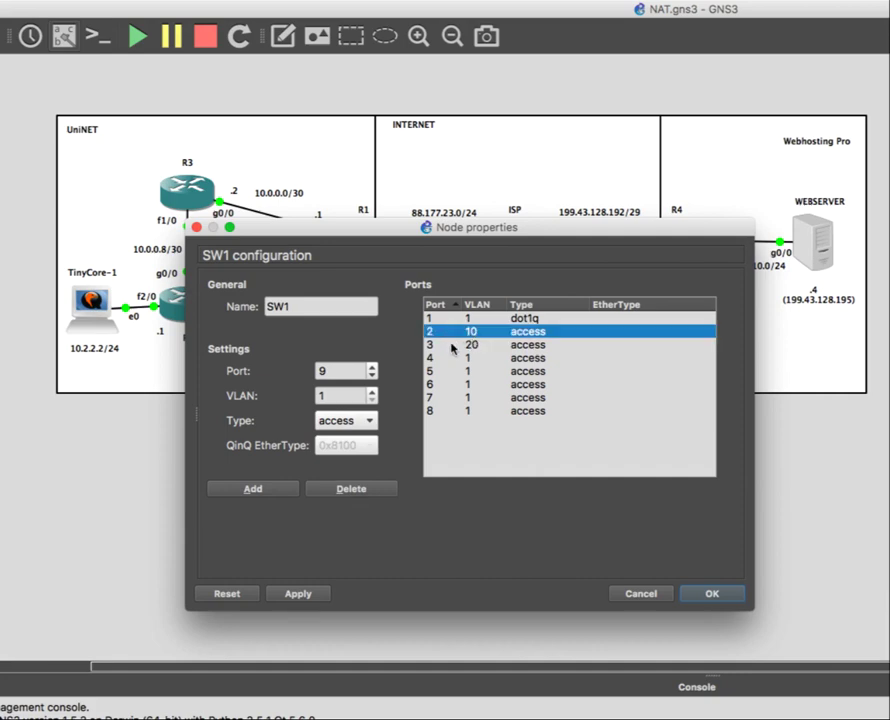
pyautogui.click(452, 345)
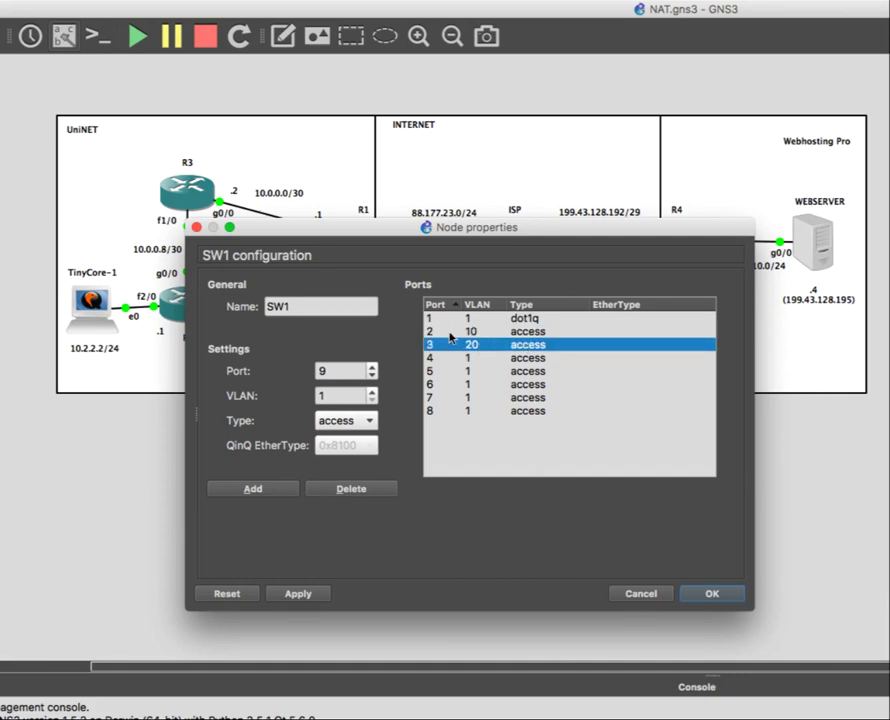
pyautogui.click(457, 320)
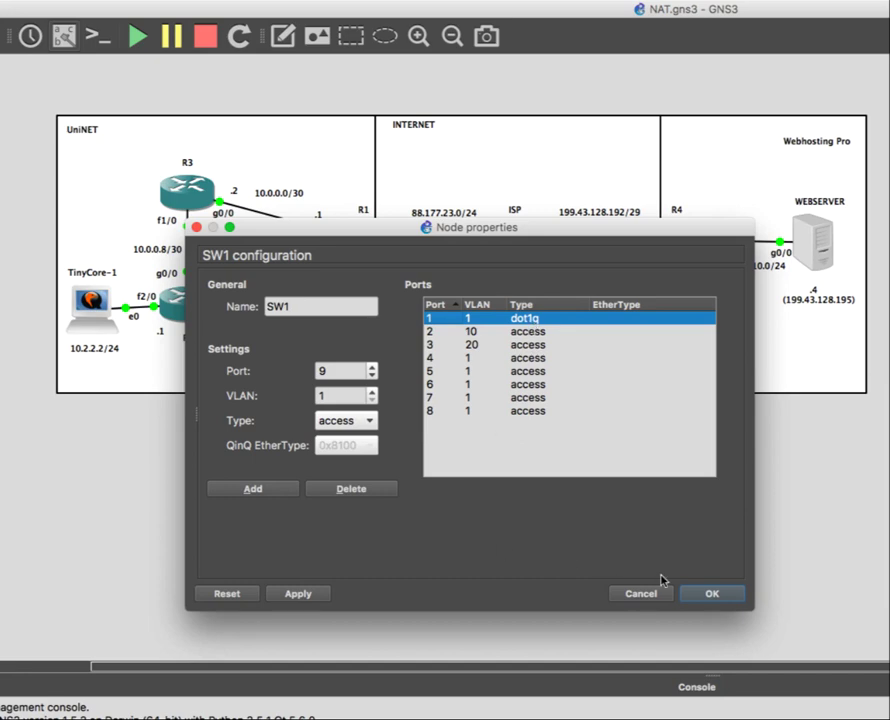
pyautogui.click(700, 594)
# - Check R5's addressed interfaces in its console with show ip int brief | exclude unass, and compare the subinterfaces with the XYZ.COM topology
pyautogui.moveTo(516, 410)
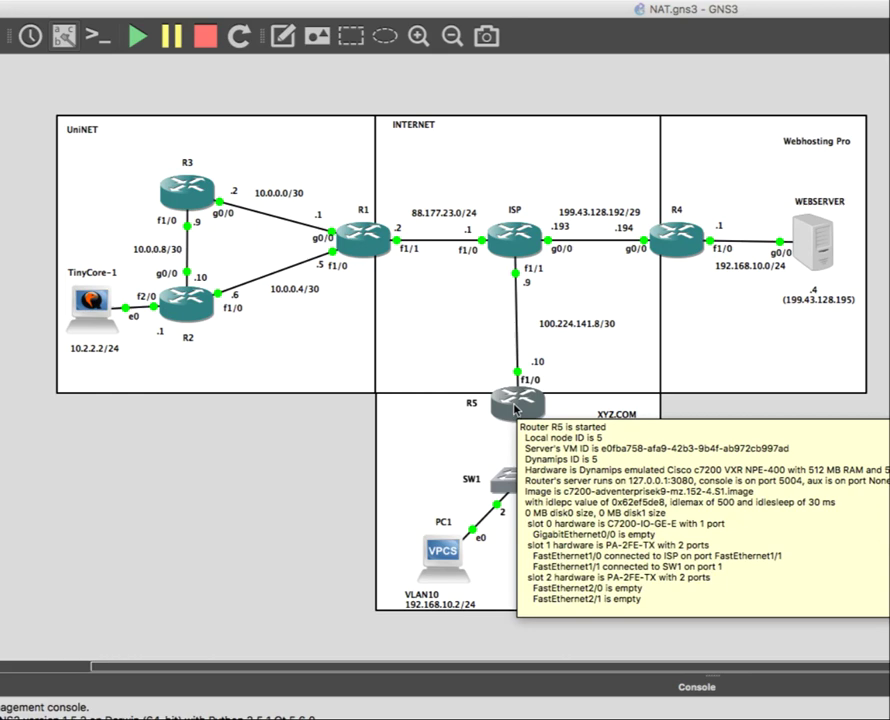
pyautogui.doubleClick(590, 551)
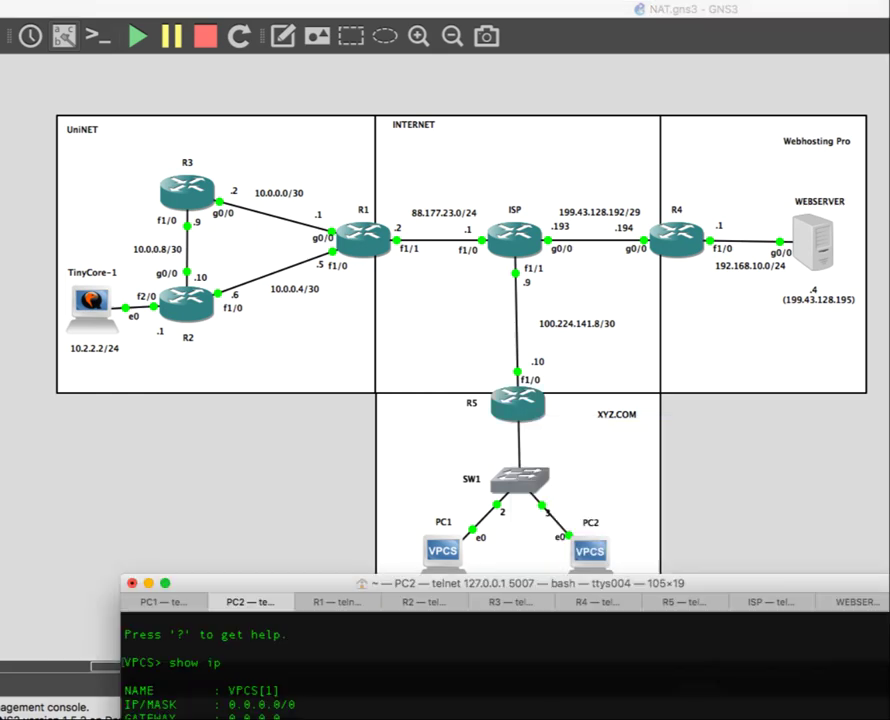
pyautogui.moveTo(690, 610); pyautogui.dragTo(590, 383)
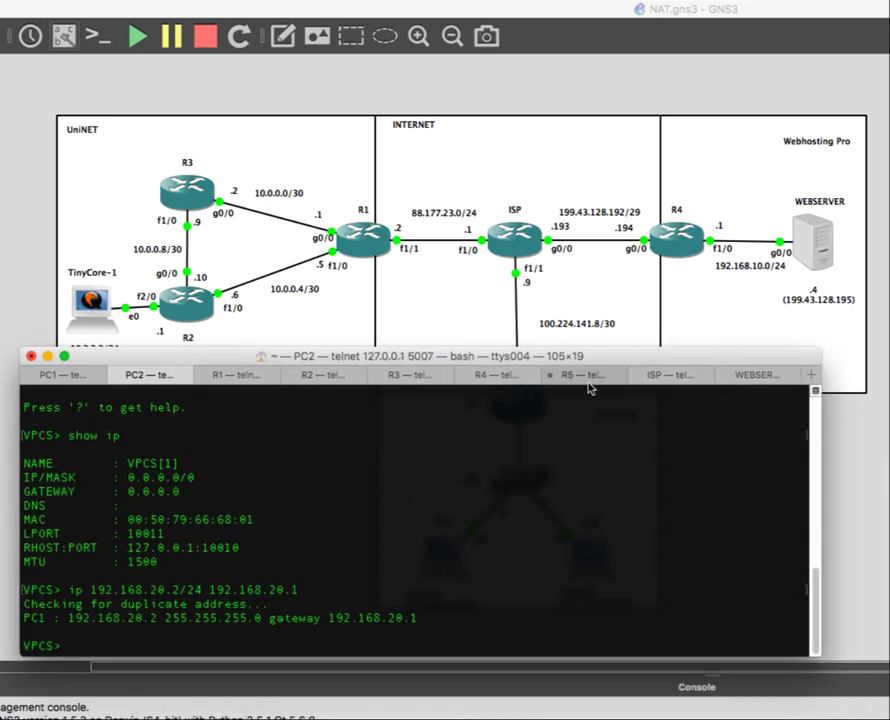
pyautogui.click(588, 377)
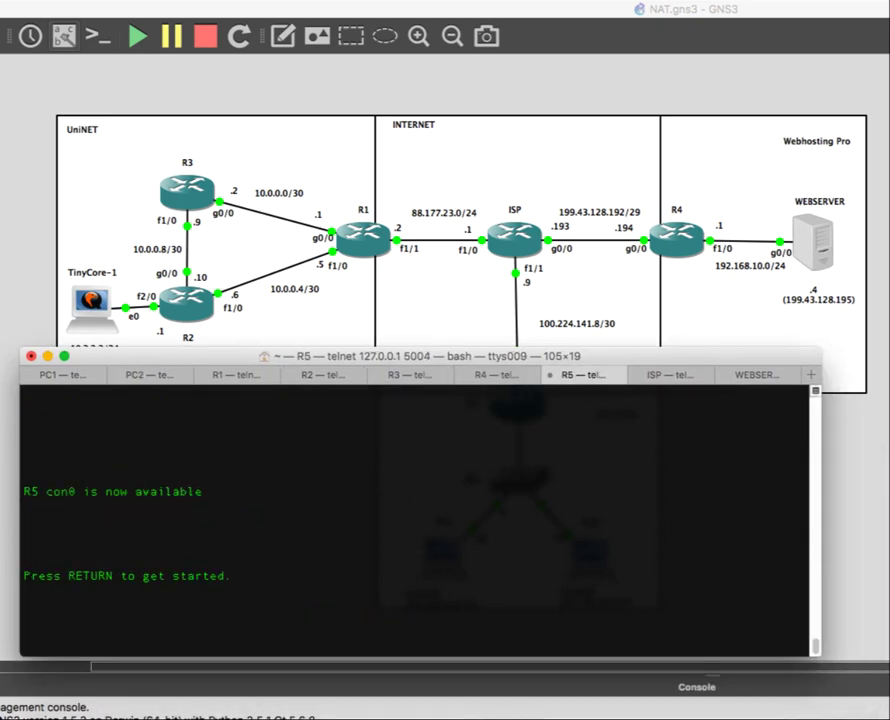
pyautogui.press('Return')
pyautogui.press('Return')
pyautogui.press('Return')
pyautogui.press('Return')
pyautogui.write('show ip i')
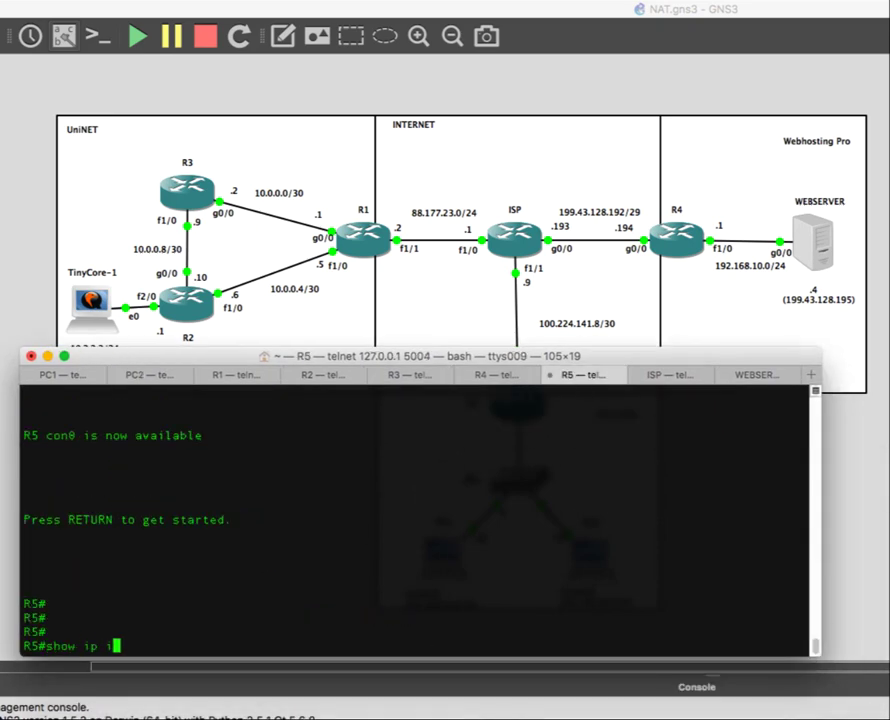
pyautogui.write('nt brief | excl')
pyautogui.write('e unass')
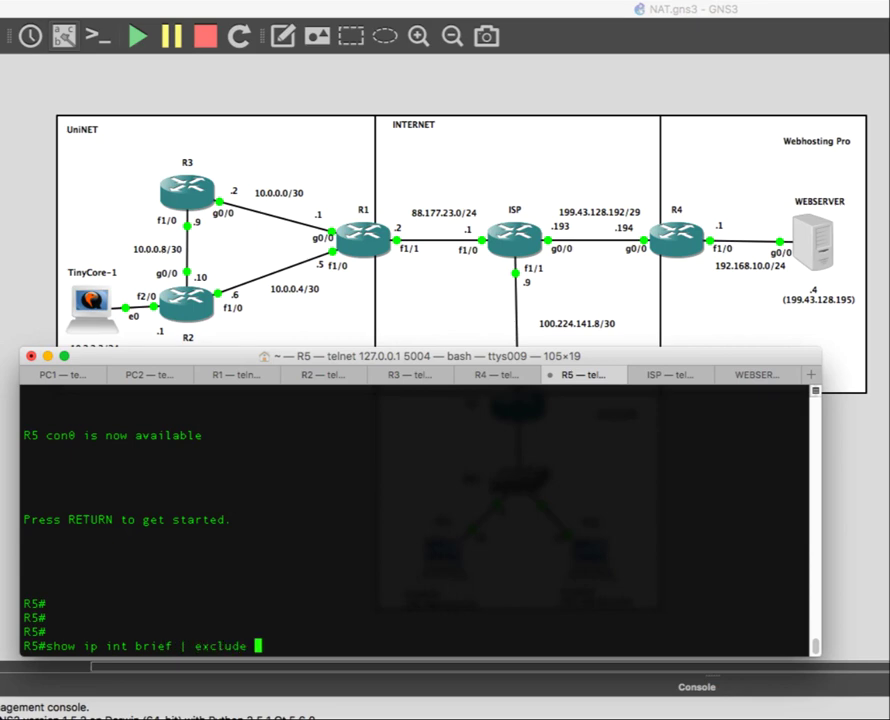
pyautogui.press('Return')
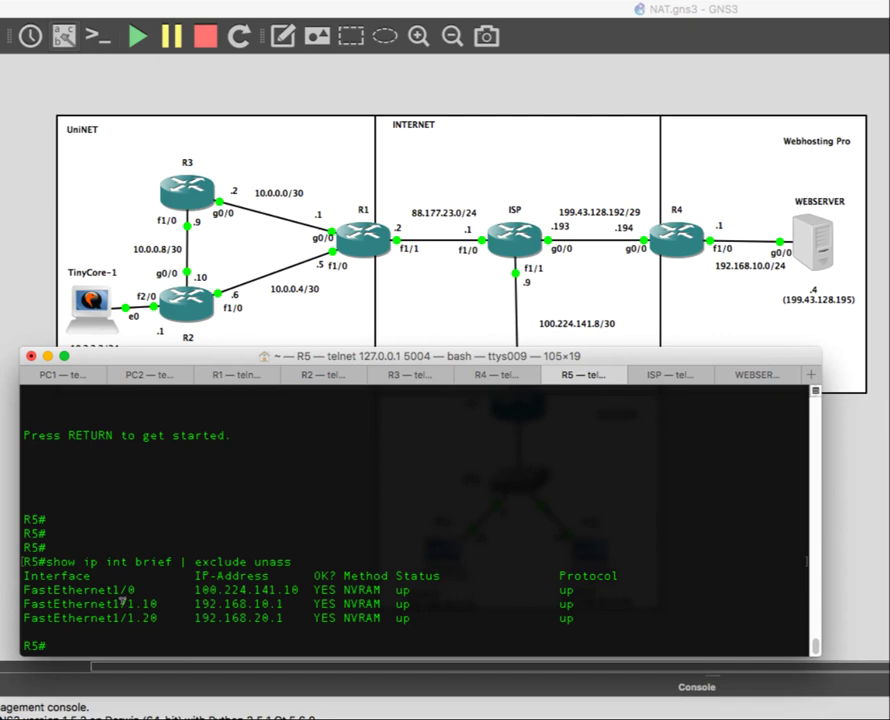
pyautogui.moveTo(122, 604); pyautogui.dragTo(166, 617)
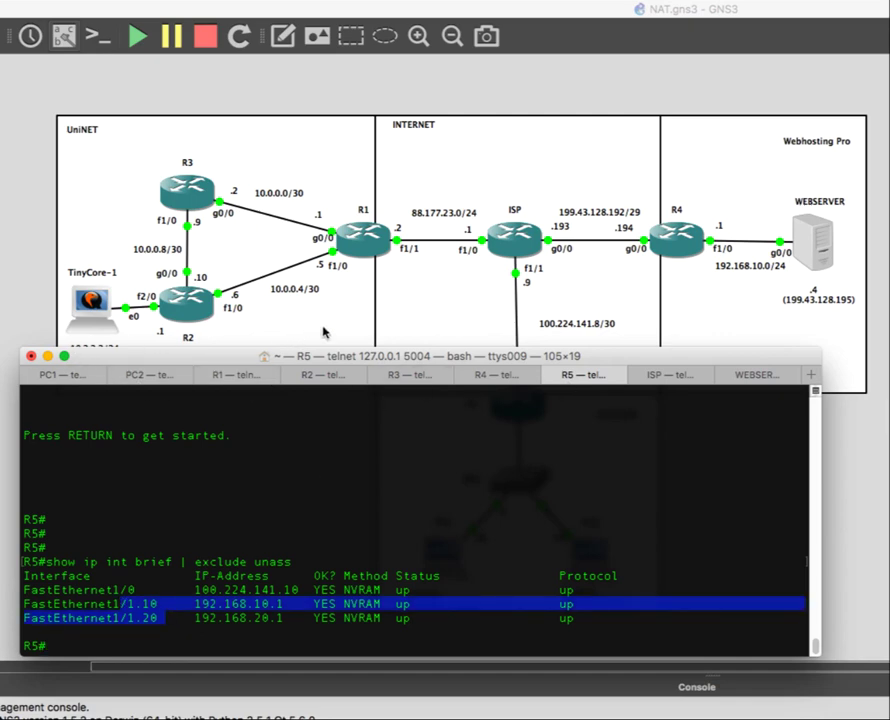
pyautogui.click(220, 233)
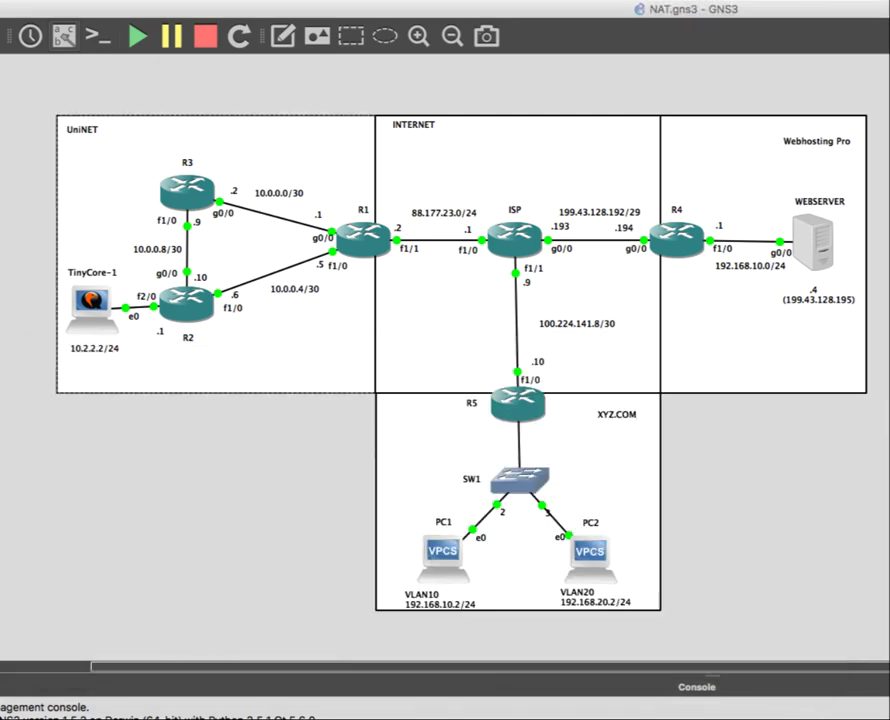
pyautogui.press('super+Tab')
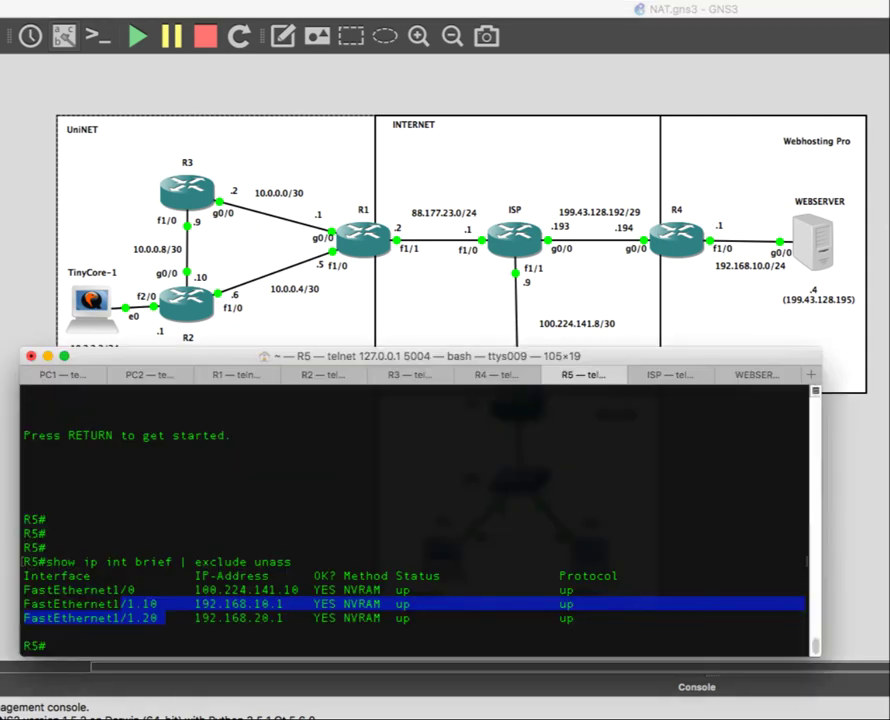
# - Ping the gateway 192.168.10.1 from PC1's console and end the PC1 console session
pyautogui.click(64, 375)
pyautogui.write('ping 192.168.10.1')
pyautogui.press('Return')
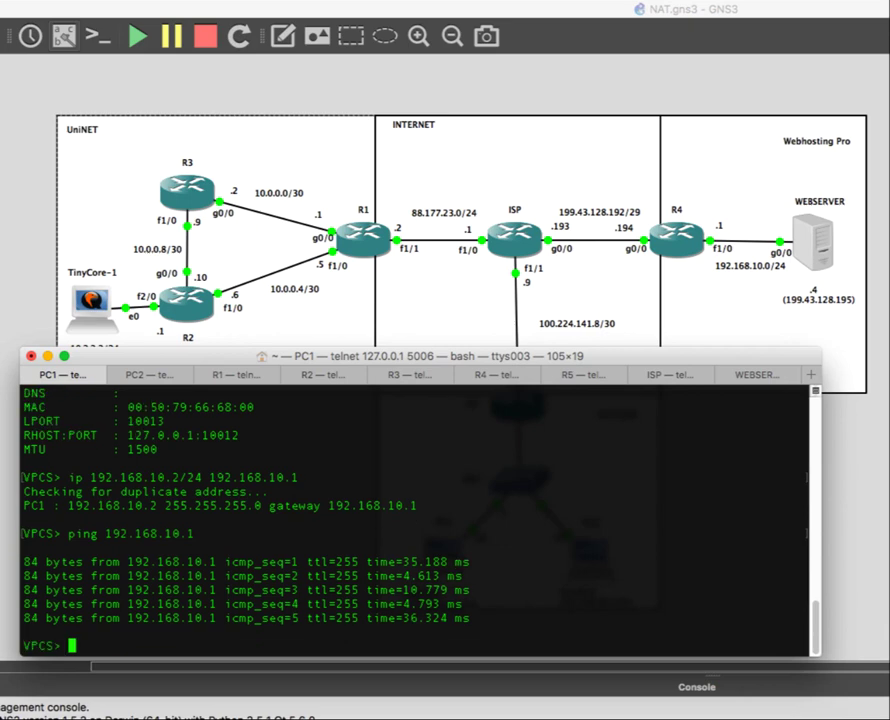
pyautogui.hotkey('ctrl', 'd')
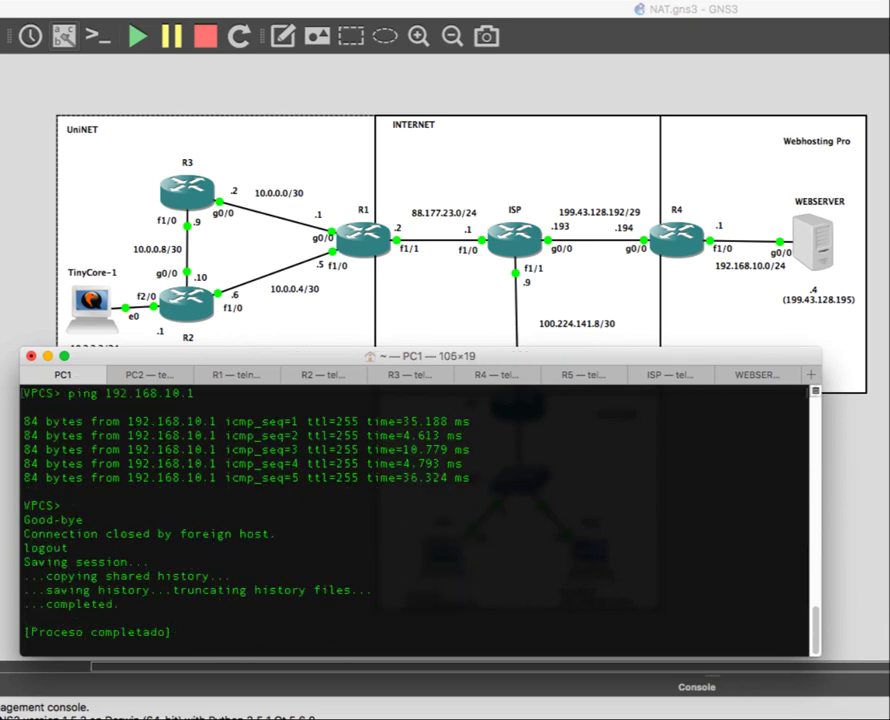
pyautogui.click(137, 376)
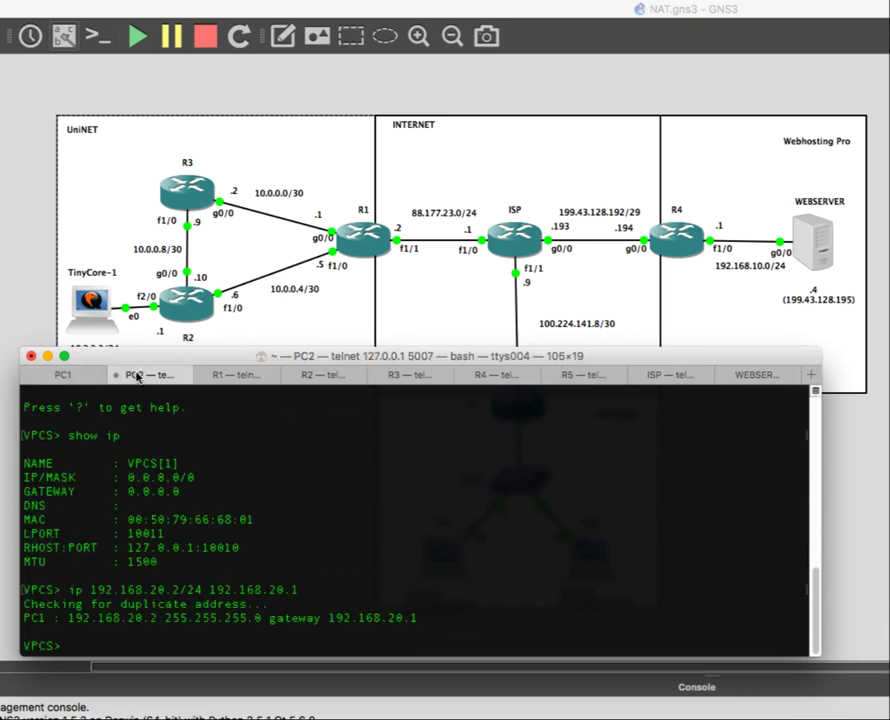
pyautogui.click(80, 375)
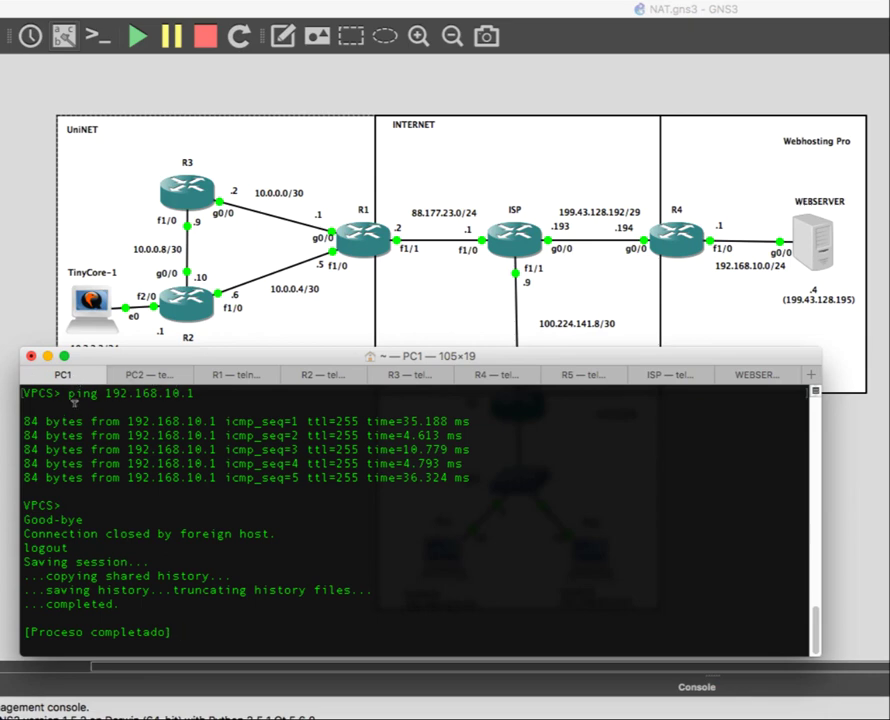
# - Move the terminal off the topology and stop PC1 in the XYZ.COM network
pyautogui.moveTo(410, 356); pyautogui.dragTo(412, 630)
pyautogui.click(445, 565)
pyautogui.click(445, 565)
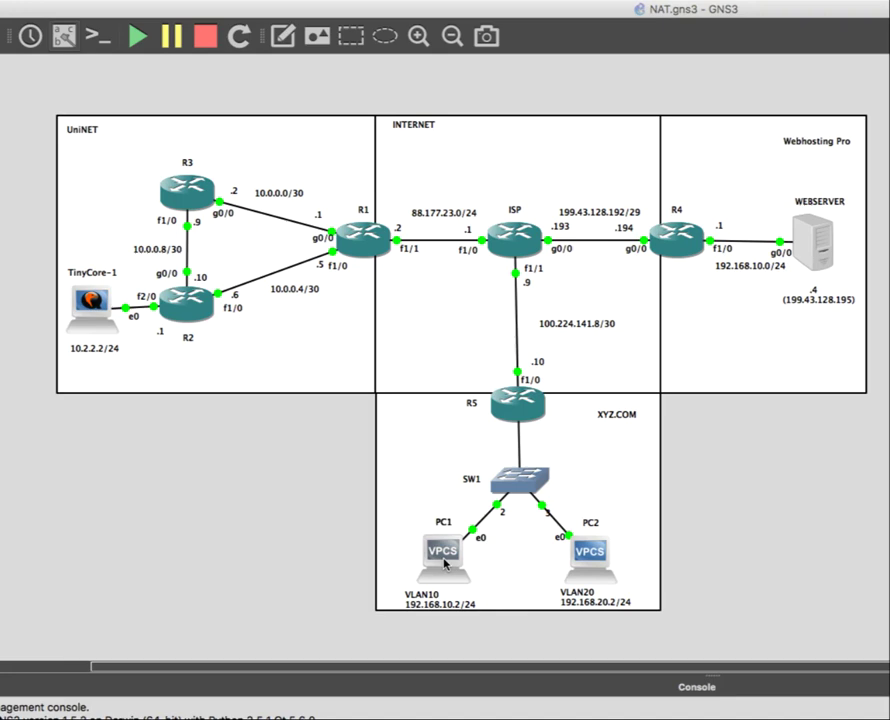
pyautogui.rightClick(445, 565)
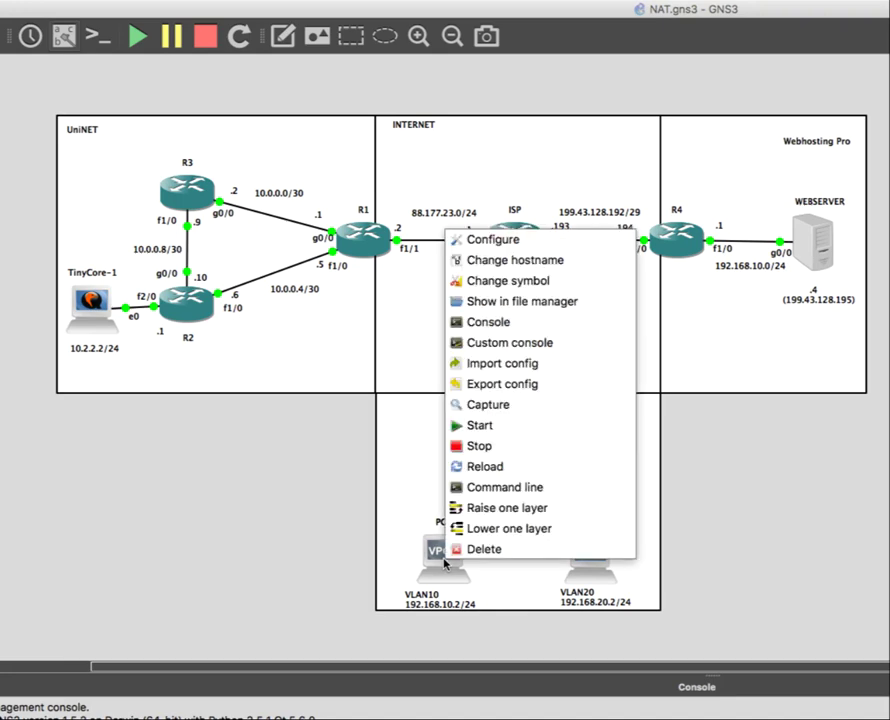
pyautogui.click(489, 448)
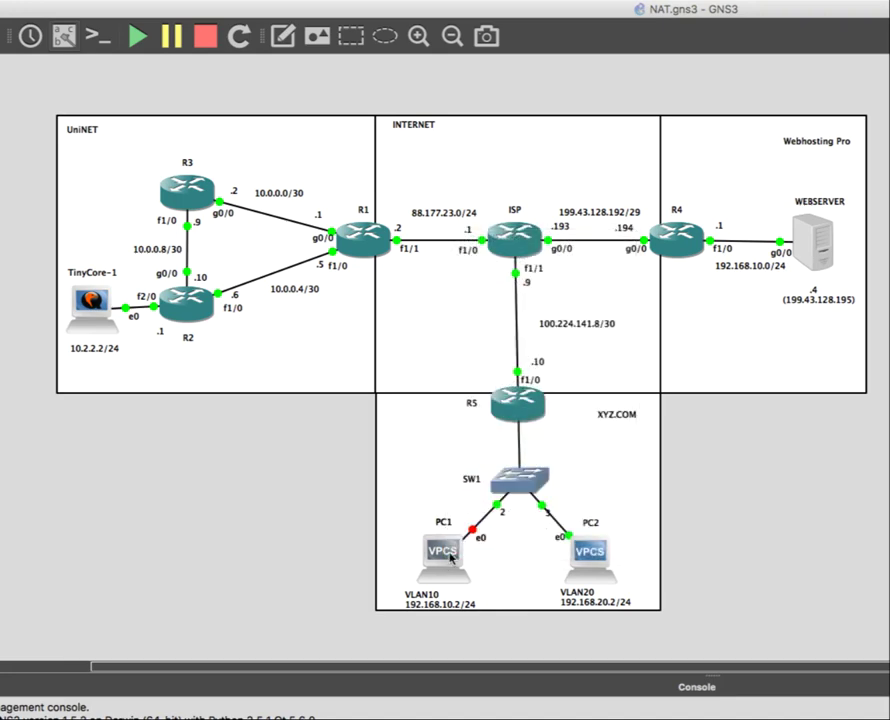
# - Permanently delete PC1 from the XYZ.COM network
pyautogui.rightClick(454, 228)
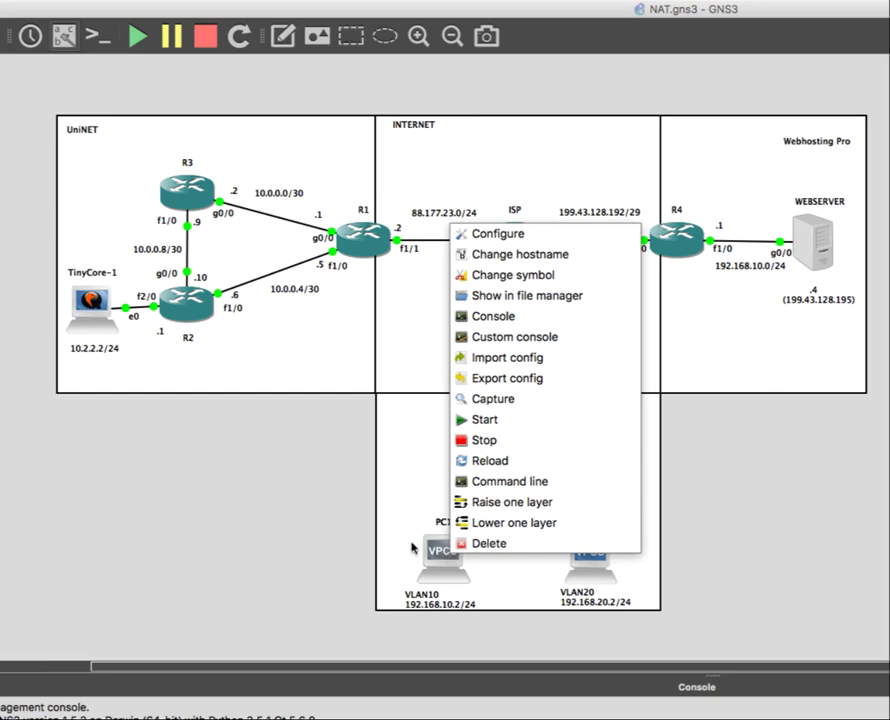
pyautogui.click(353, 496)
pyautogui.rightClick(465, 549)
pyautogui.click(465, 546)
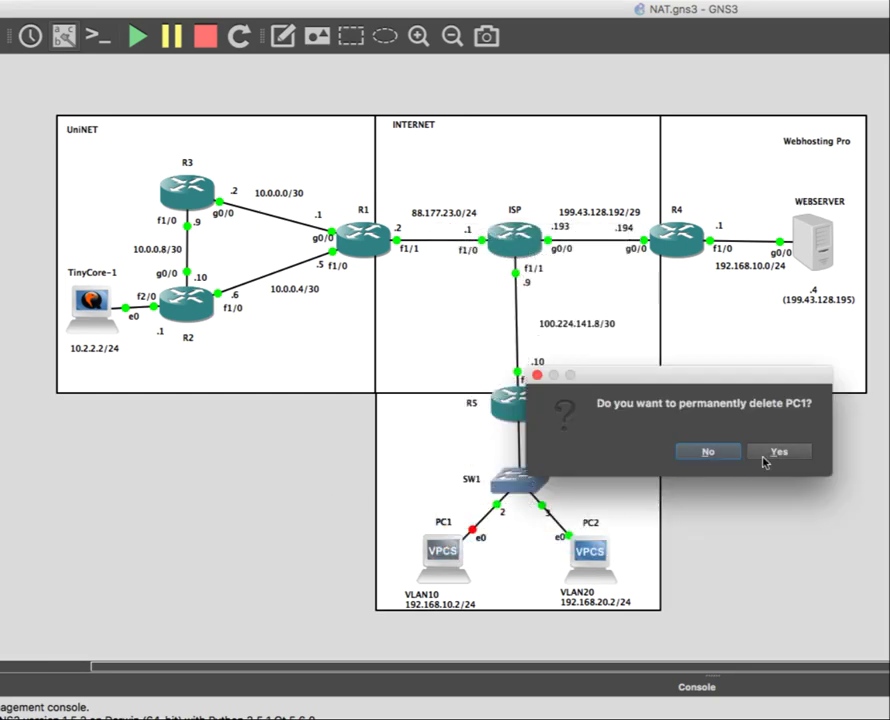
pyautogui.click(764, 455)
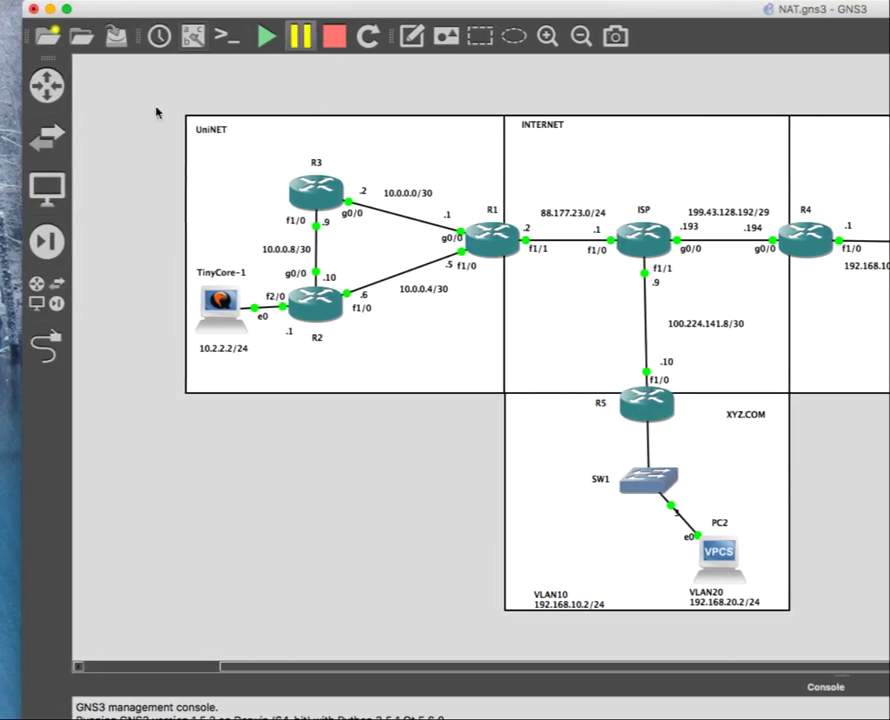
# - Add a VPCS host above the VLAN10 label in the XYZ.COM network and link its e0 interface to port 2 of SW1
pyautogui.click(47, 187)
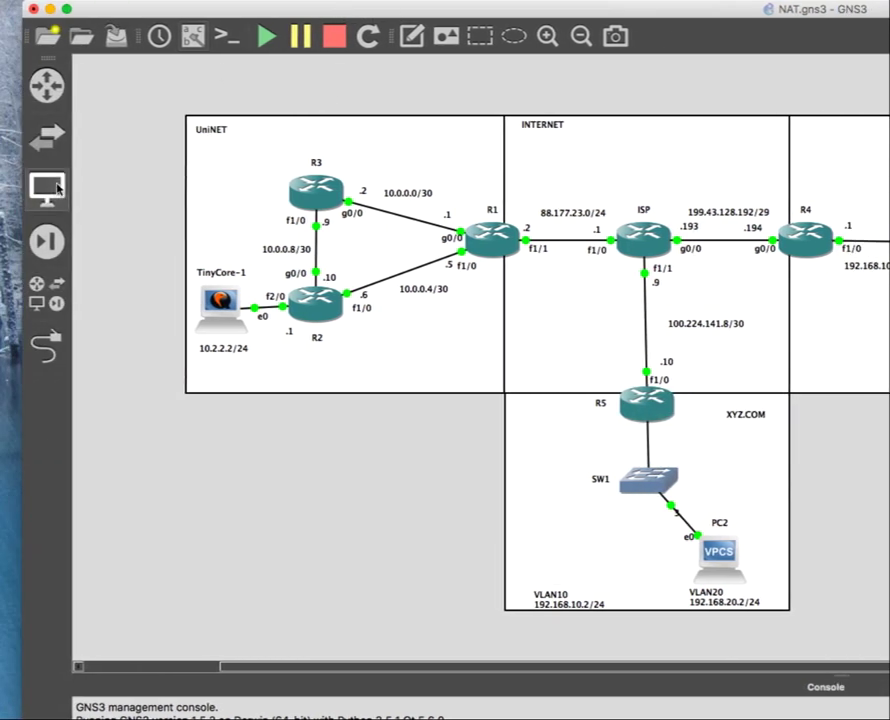
pyautogui.moveTo(88, 217); pyautogui.dragTo(690, 568)
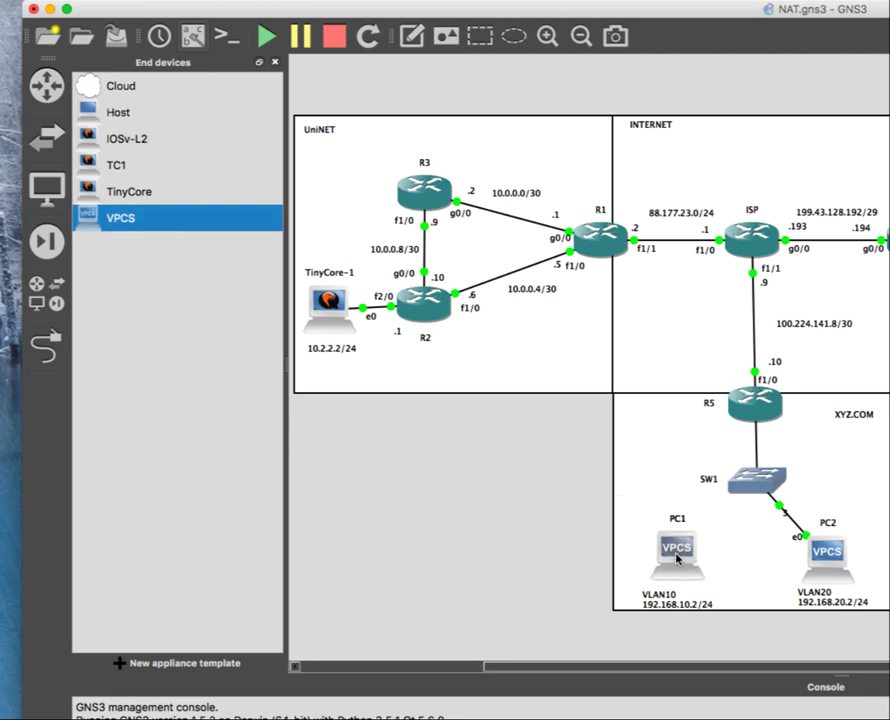
pyautogui.click(55, 352)
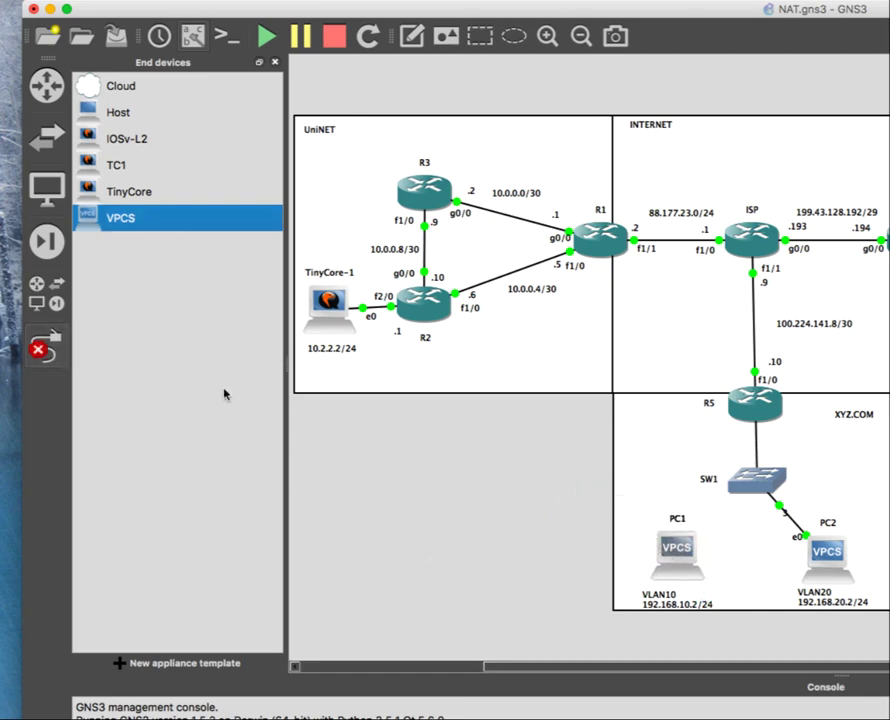
pyautogui.click(676, 547)
pyautogui.click(695, 548)
pyautogui.click(757, 480)
pyautogui.click(747, 519)
# - Start the new PC1 in the XYZ.COM network and open its console
pyautogui.rightClick(672, 567)
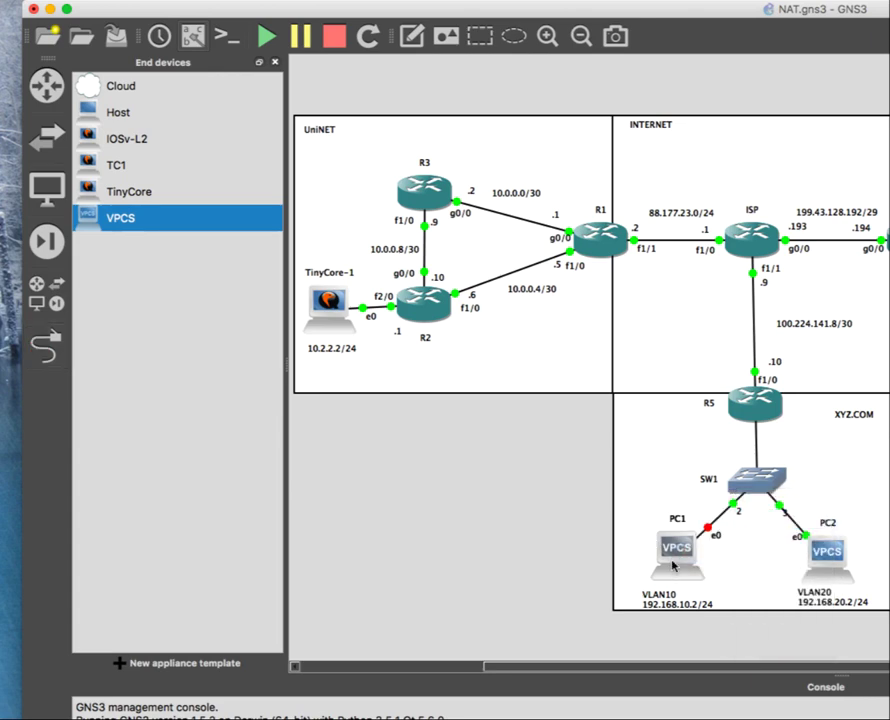
pyautogui.rightClick(673, 562)
pyautogui.click(690, 427)
pyautogui.rightClick(668, 218)
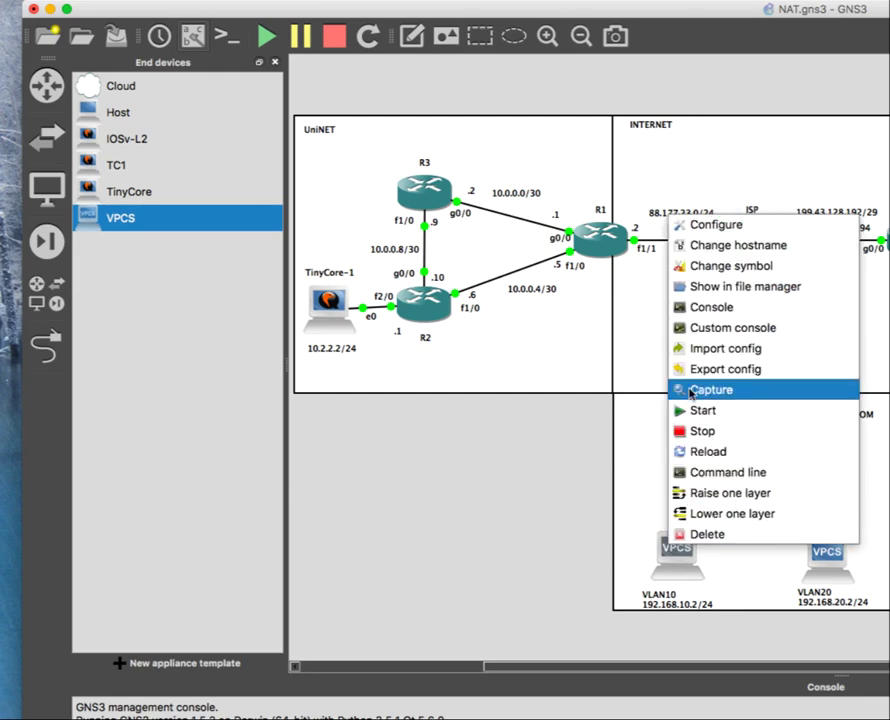
pyautogui.click(692, 308)
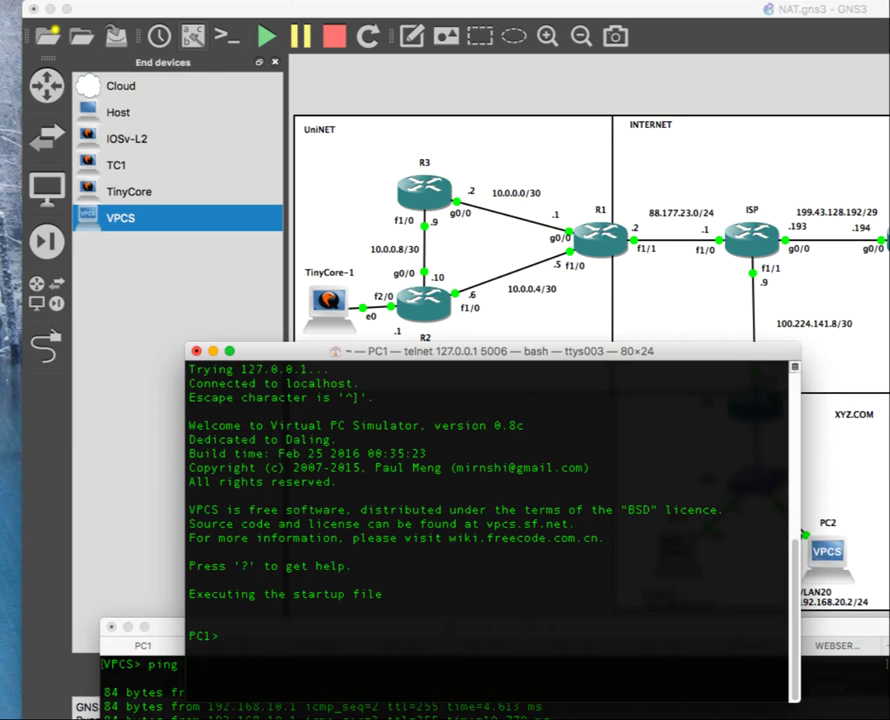
# - Merge all terminal windows into one, close the old PC1 session, and move the merged window up
pyautogui.click(230, 2)
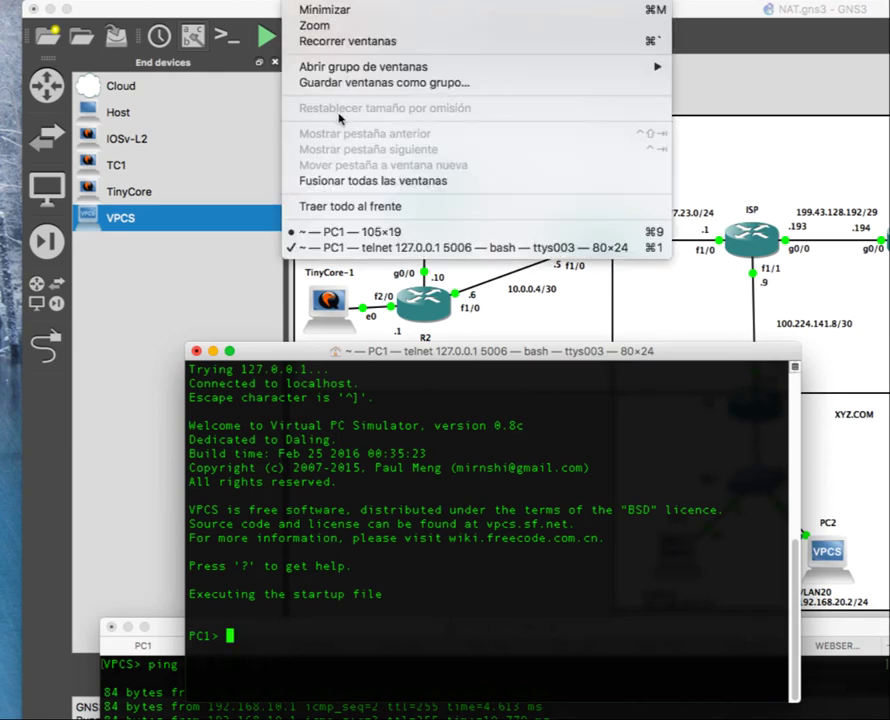
pyautogui.click(344, 183)
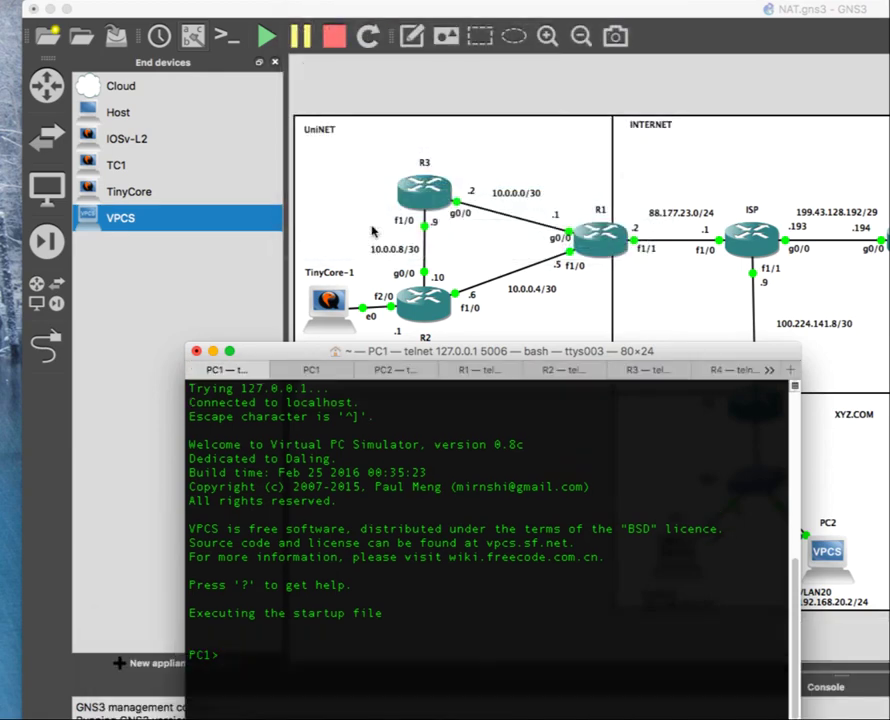
pyautogui.click(298, 370)
pyautogui.click(283, 370)
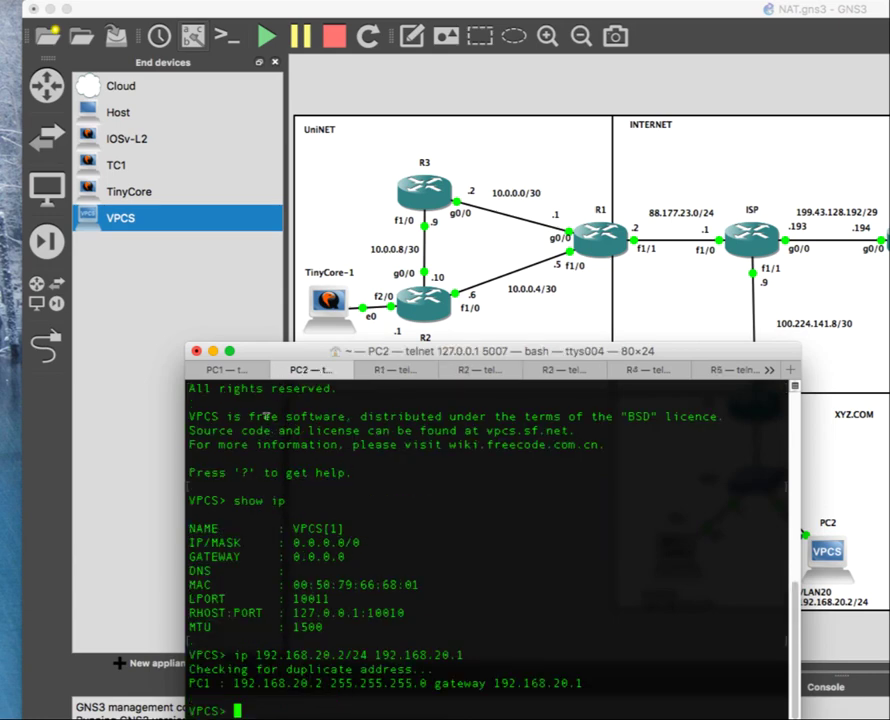
pyautogui.moveTo(271, 369); pyautogui.dragTo(271, 340)
# - Configure PC1 with the address 192.168.10.2/24 and gateway 192.168.10.1 in its console
pyautogui.click(236, 344)
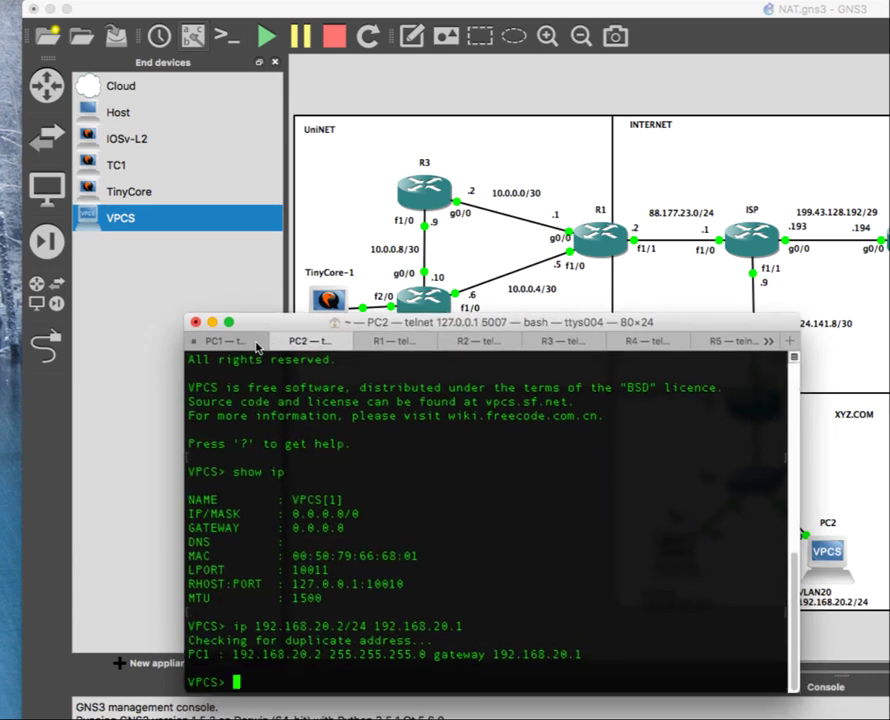
pyautogui.press('Return')
pyautogui.press('Return')
pyautogui.write('ip ')
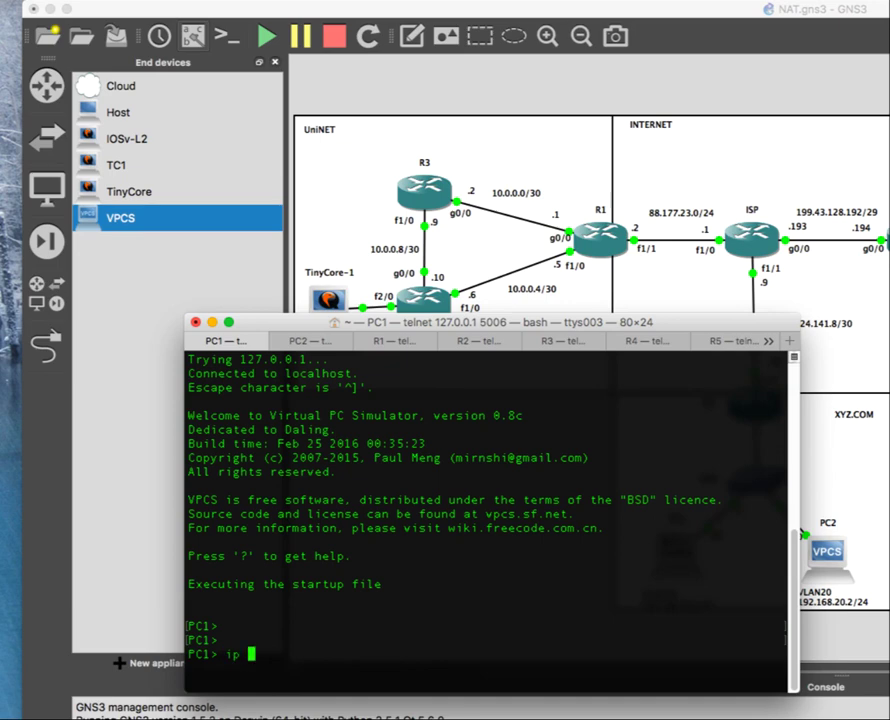
pyautogui.write('192.168.10.2/24 192.168.1')
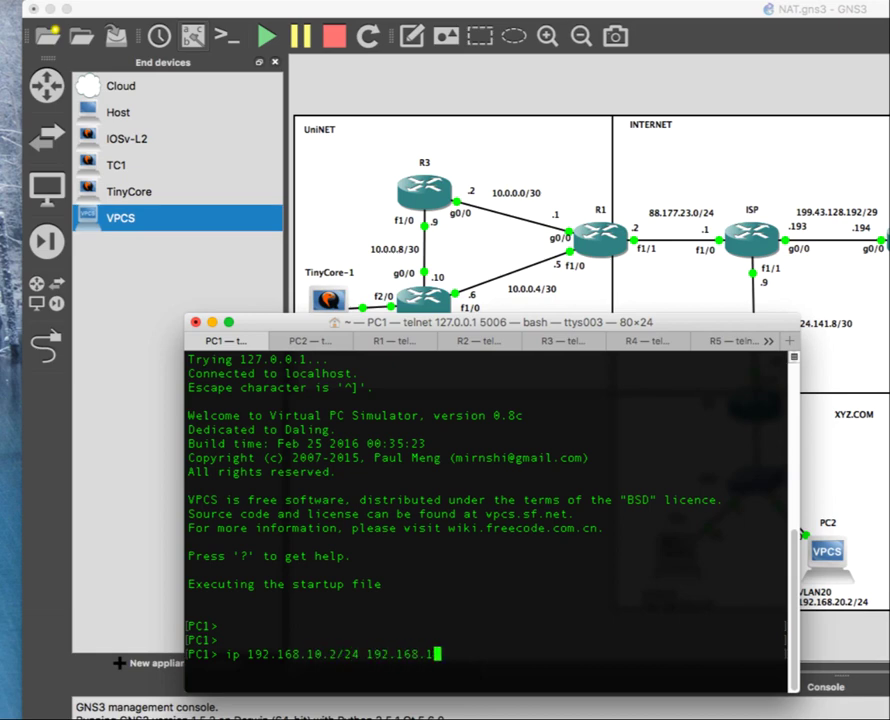
pyautogui.write('0.1')
pyautogui.press('Return')
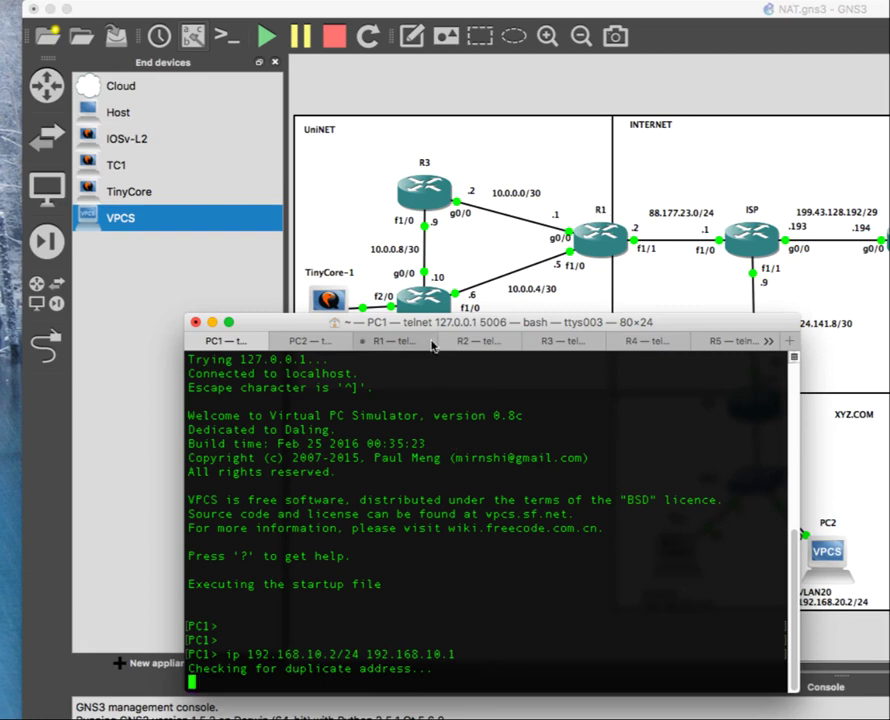
# - Ping PC2 at 192.168.20.2 from PC1's console to test routing between VLAN10 and VLAN20
pyautogui.moveTo(442, 320); pyautogui.dragTo(403, 238)
pyautogui.write('ping 192.168.20.2')
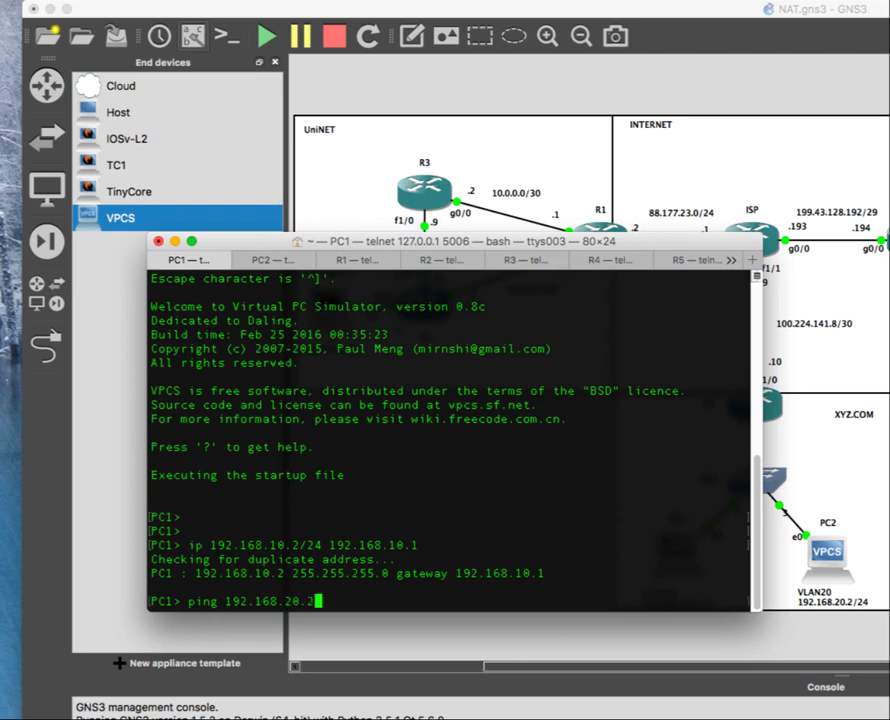
pyautogui.press('Return')
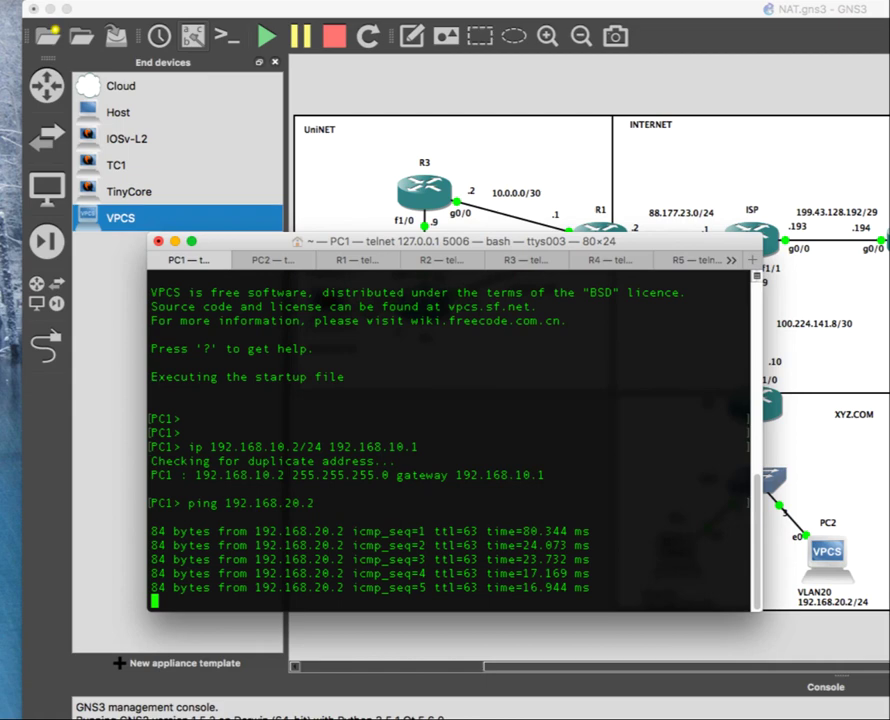
# - Save the startup configurations of PC1 and PC2 from their consoles
pyautogui.write('save')
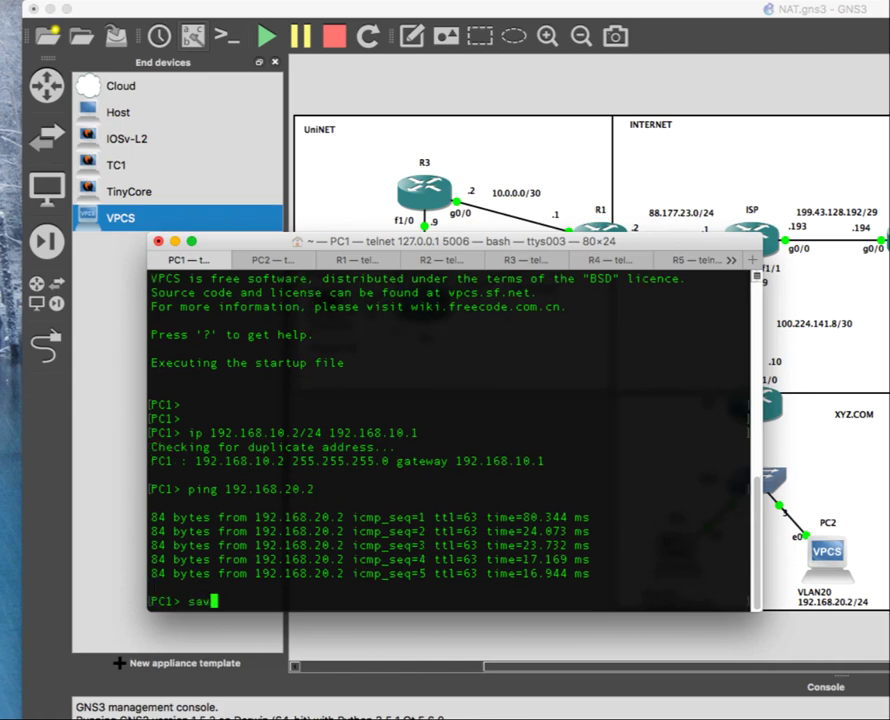
pyautogui.press('Return')
pyautogui.click(282, 261)
pyautogui.write('save')
pyautogui.press('Return')
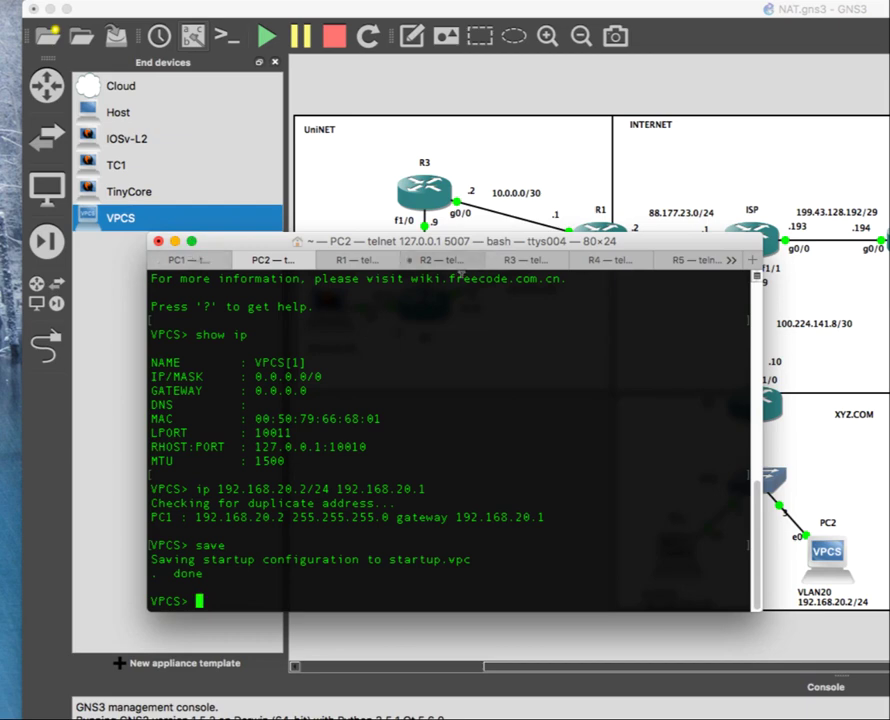
# - Shift the GNS3 window to show the whole topology, and check the FastEthernet1/0 address in R5's console
pyautogui.click(520, 135)
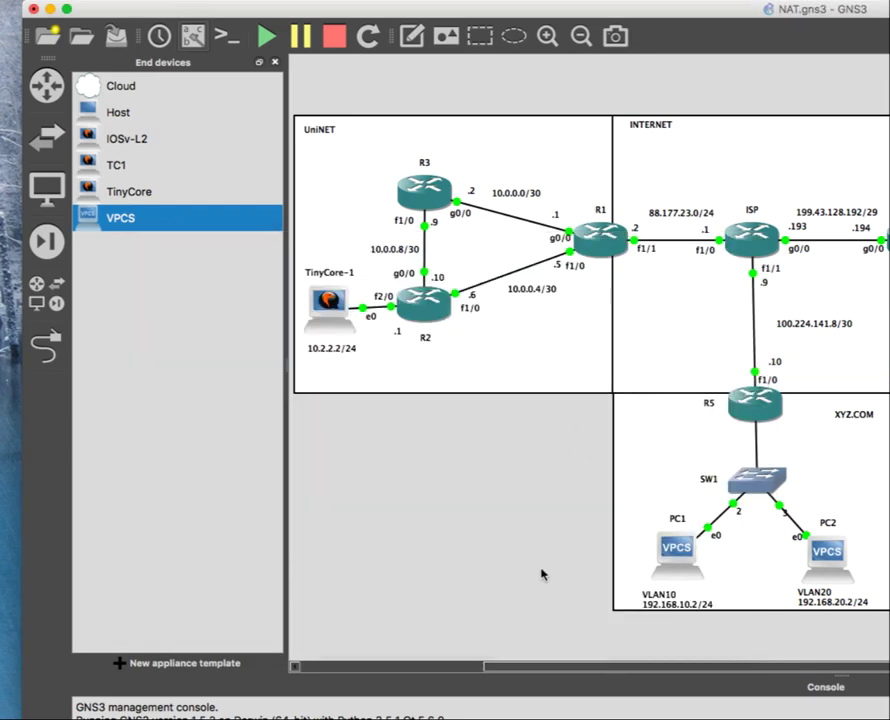
pyautogui.moveTo(691, 10); pyautogui.dragTo(424, 9)
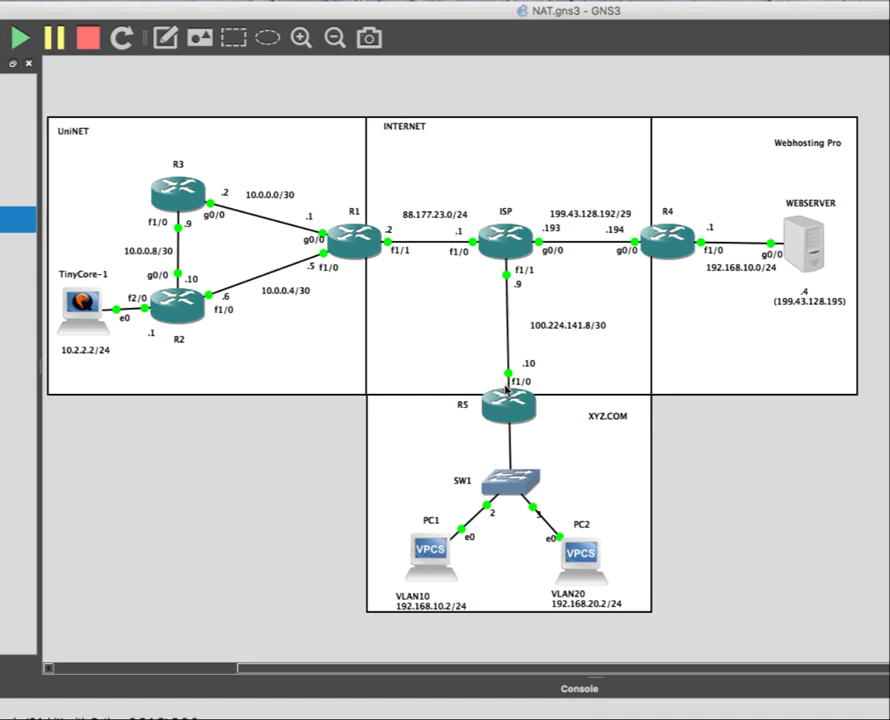
pyautogui.press('super+Tab')
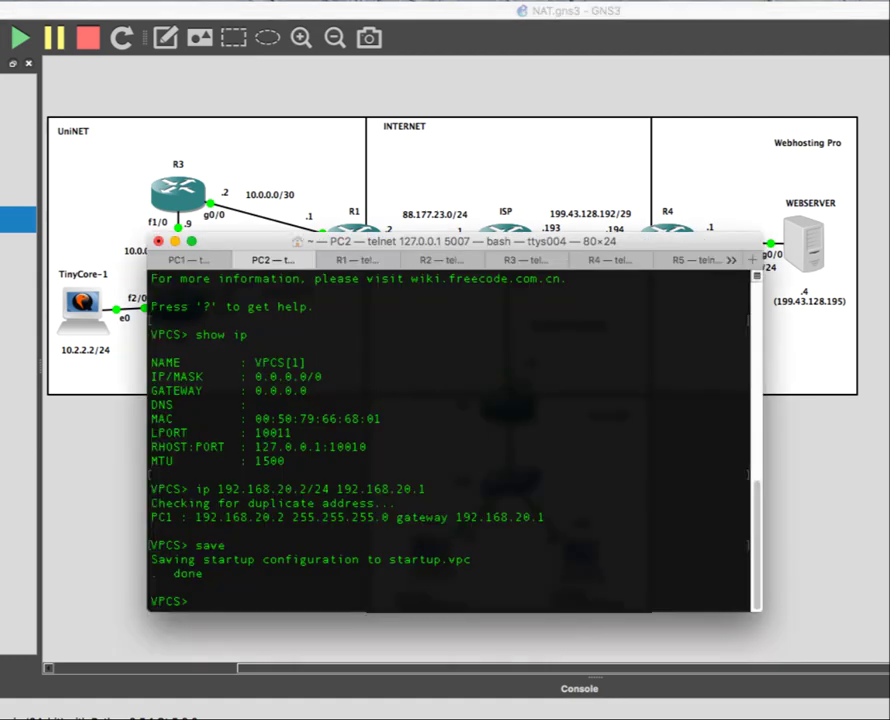
pyautogui.click(675, 261)
pyautogui.doubleClick(366, 545)
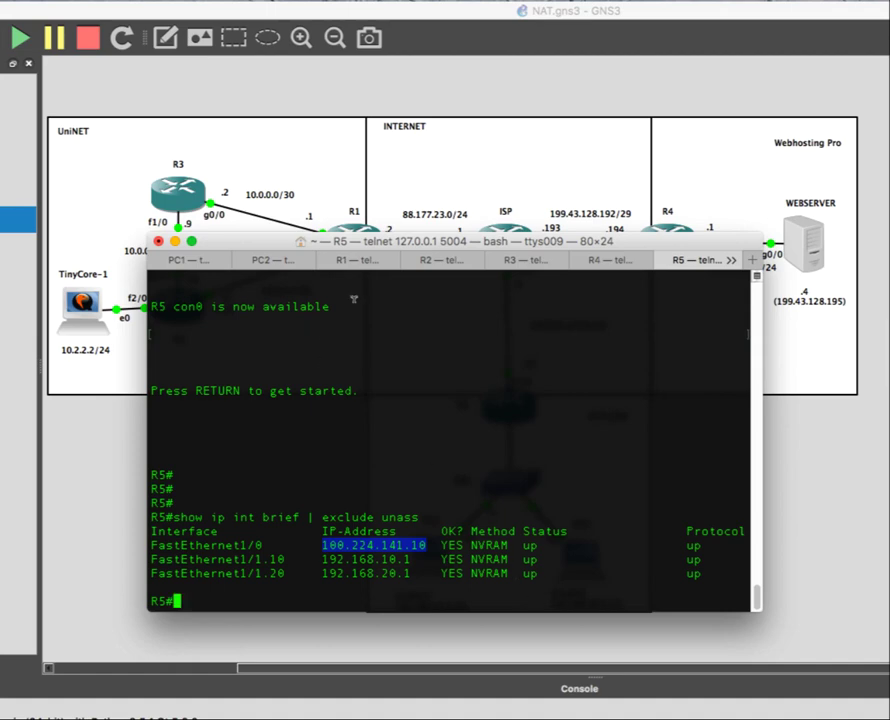
# - Ping R5's ISP-facing interface at 100.224.141.10 from PC1's console
pyautogui.click(190, 262)
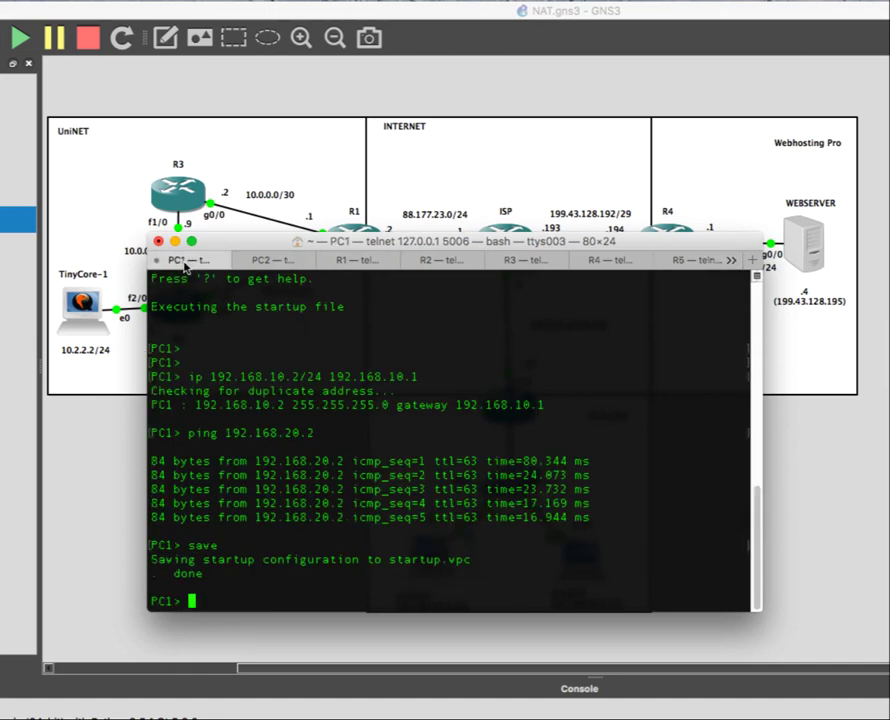
pyautogui.write('ping 100.224')
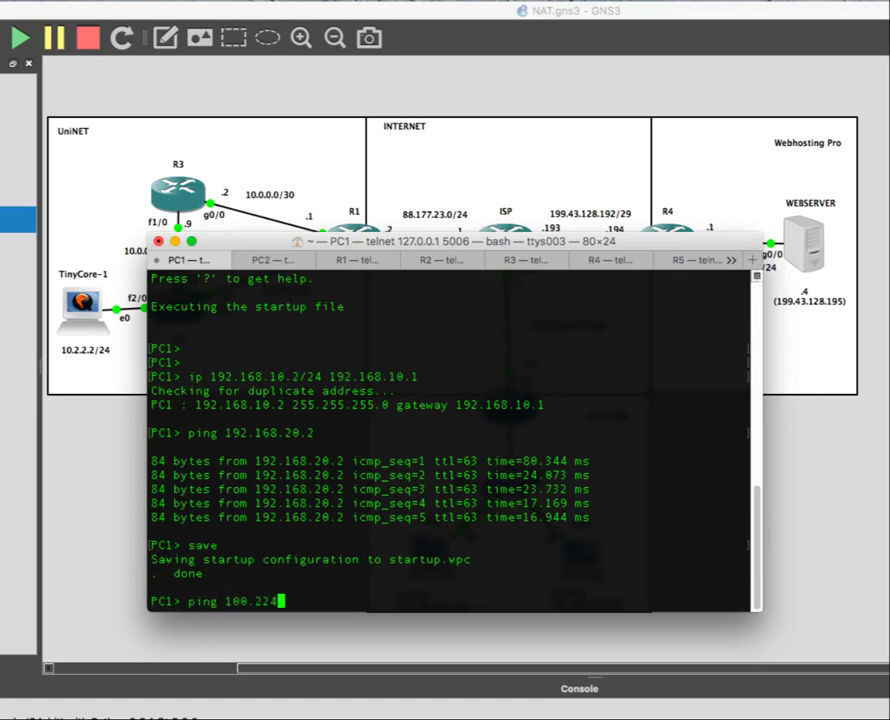
pyautogui.click(690, 260)
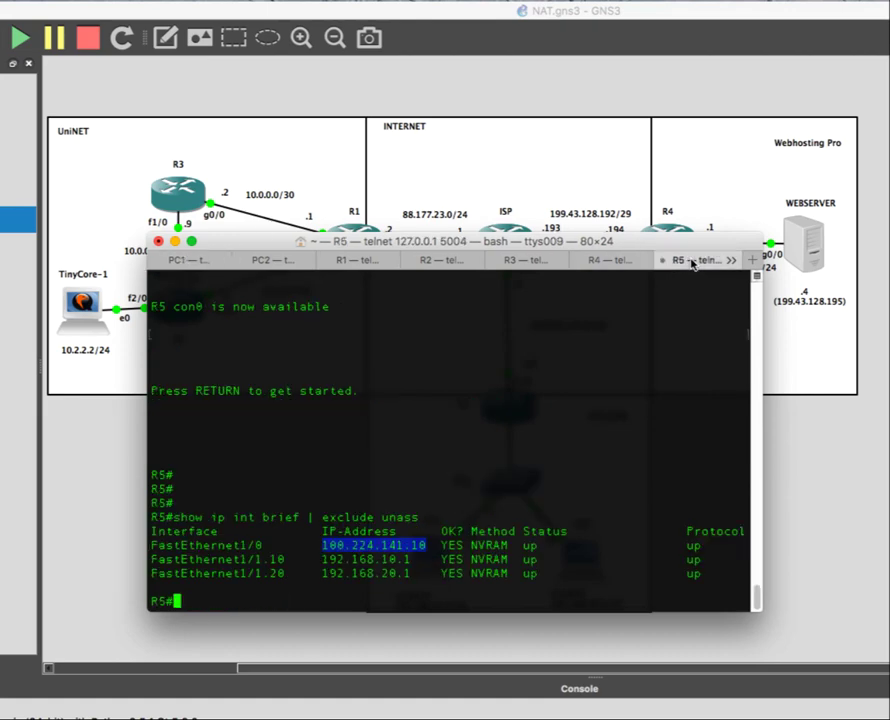
pyautogui.click(186, 262)
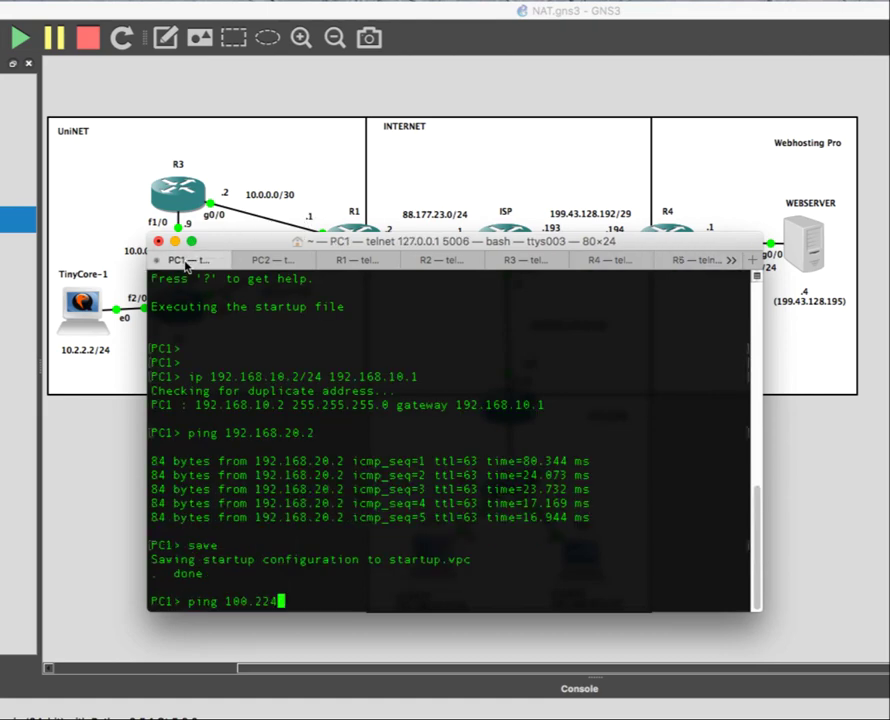
pyautogui.write('.141.10')
pyautogui.press('Return')
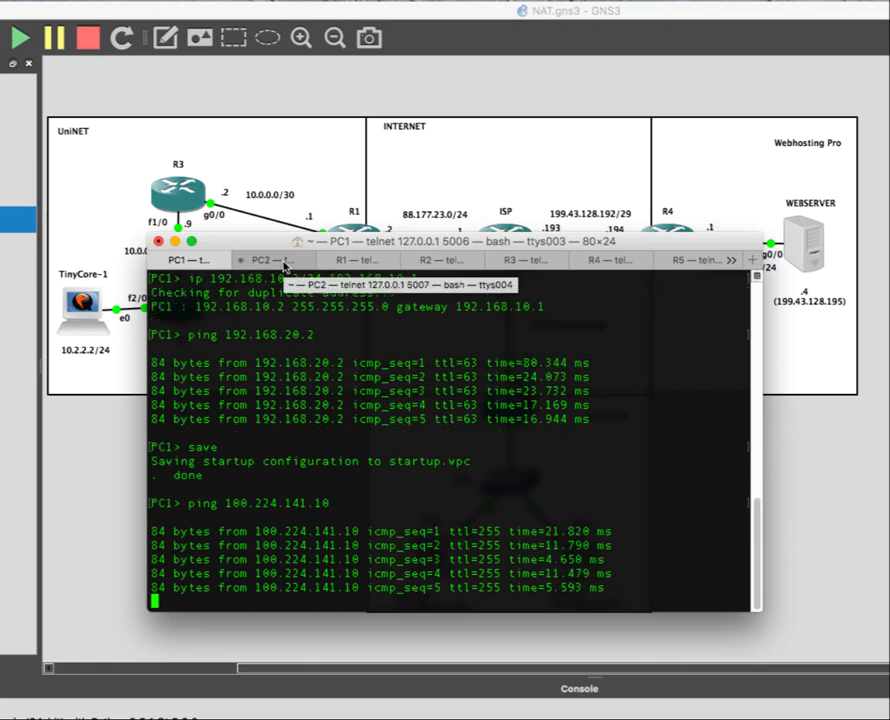
# - Try to ping R5's ISP-facing interface from PC2's console using the address 10.224.141.10
pyautogui.click(285, 264)
pyautogui.write('ping 10.224.141.10')
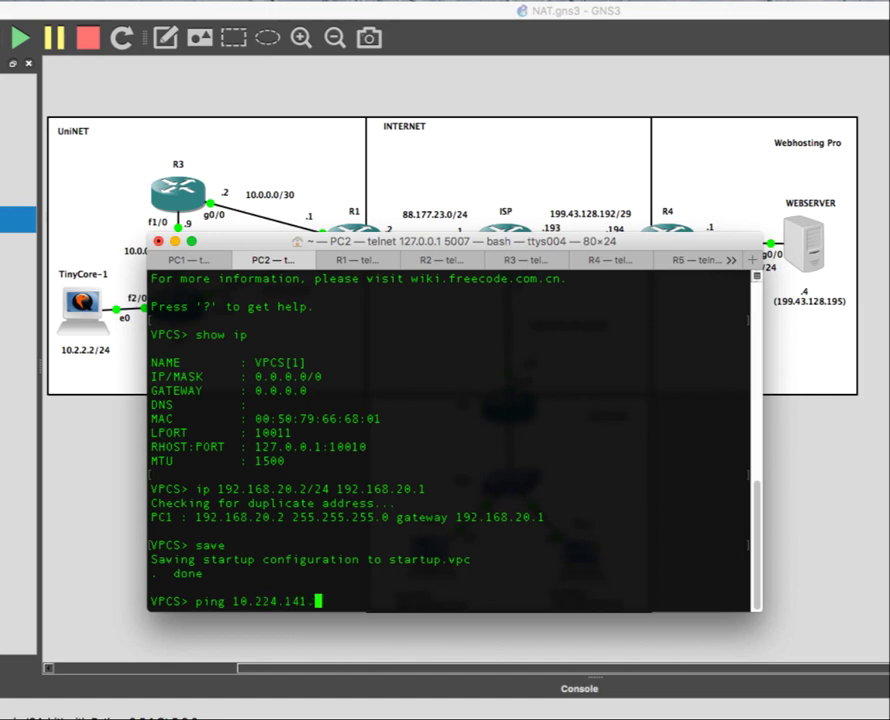
pyautogui.press('Return')
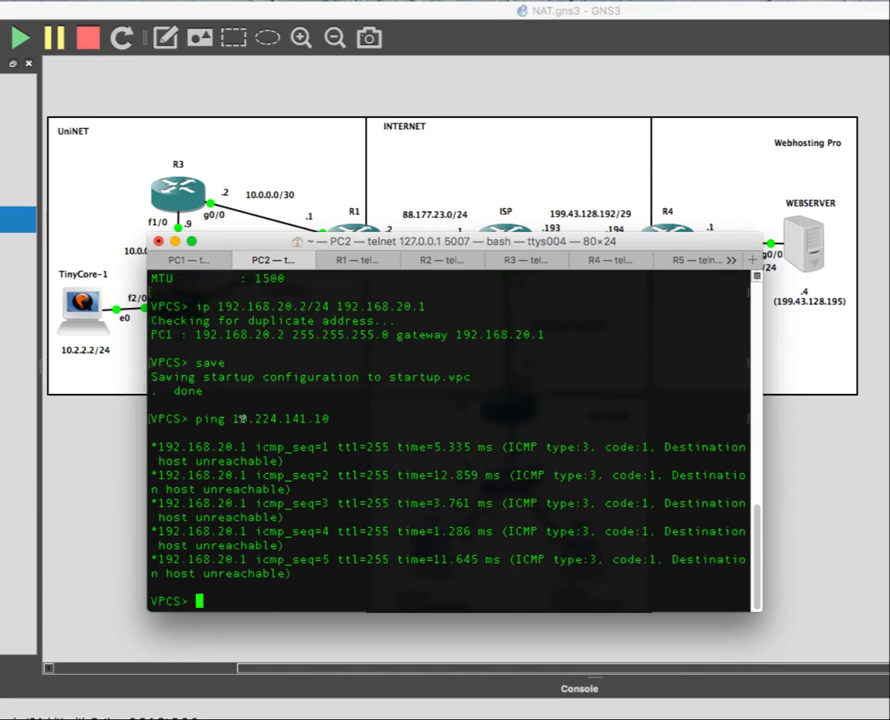
# - End the PC2 console session and minimize the terminal window to uncover the topology
pyautogui.hotkey('ctrl', 'd')
pyautogui.press('Left')
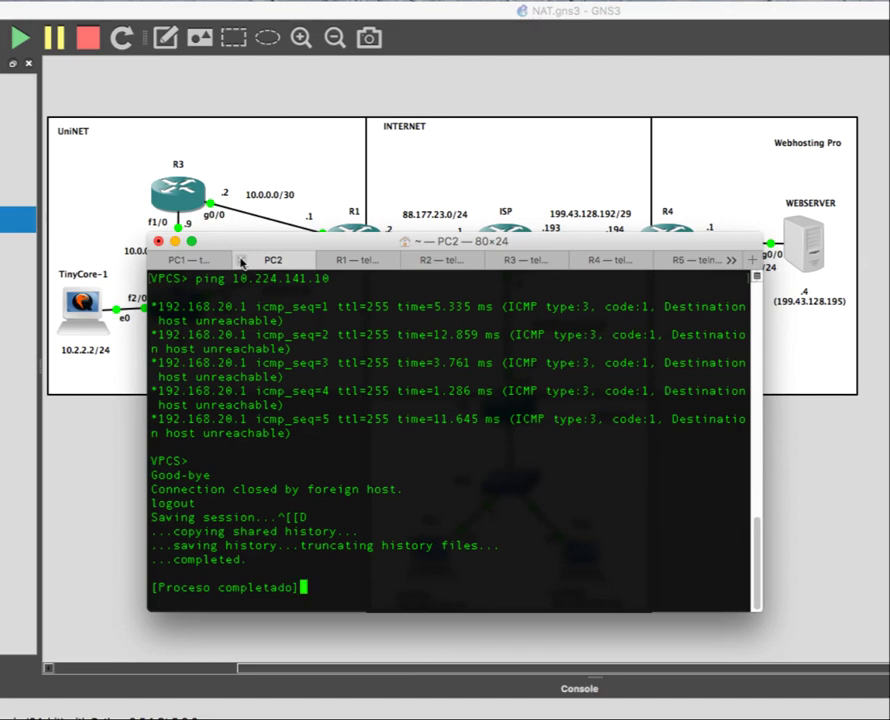
pyautogui.moveTo(241, 262); pyautogui.dragTo(409, 599)
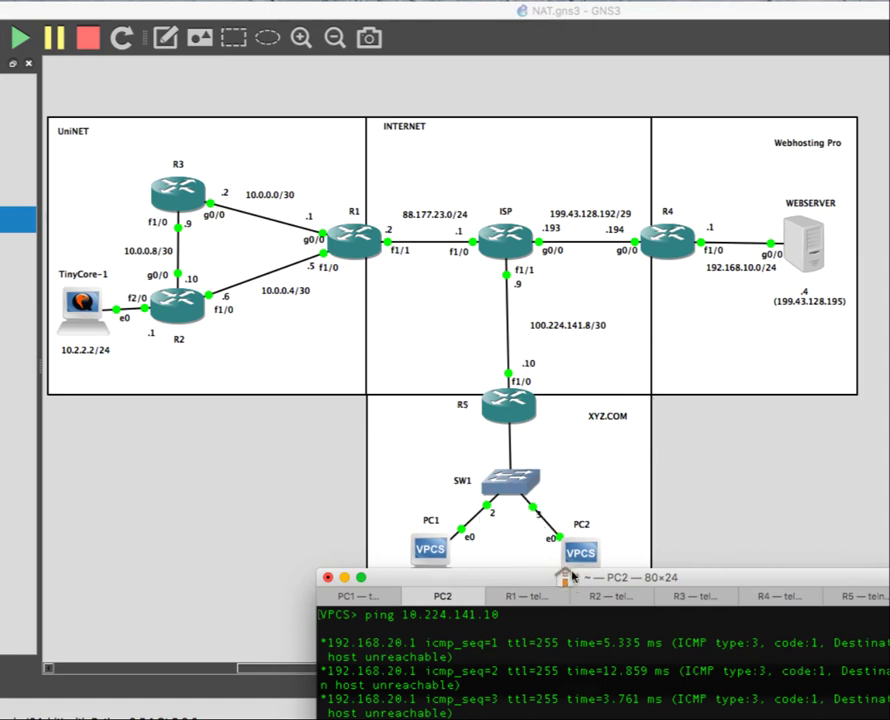
pyautogui.moveTo(565, 577); pyautogui.dragTo(465, 326)
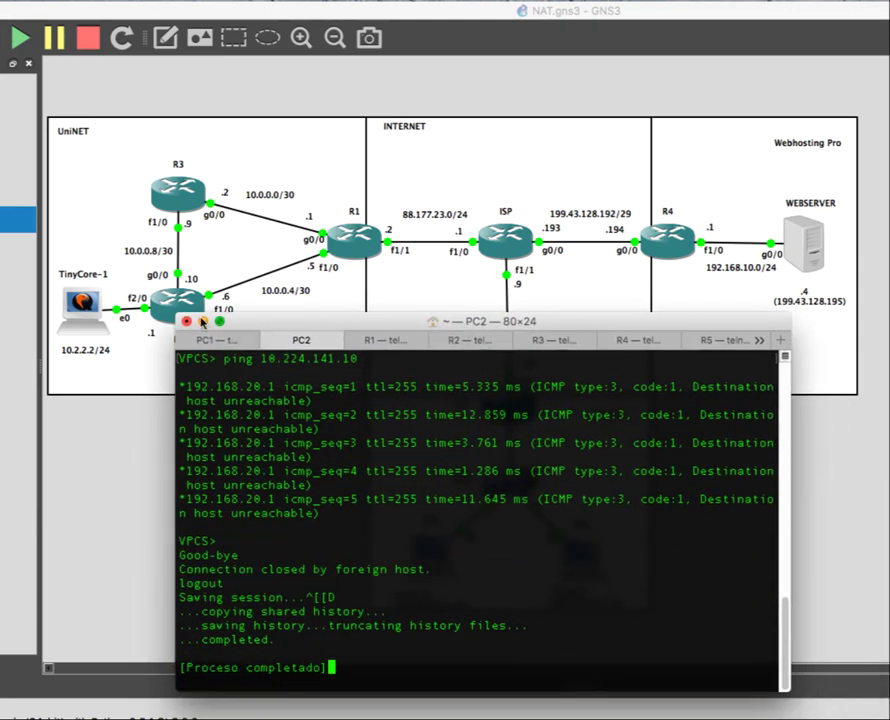
pyautogui.click(202, 321)
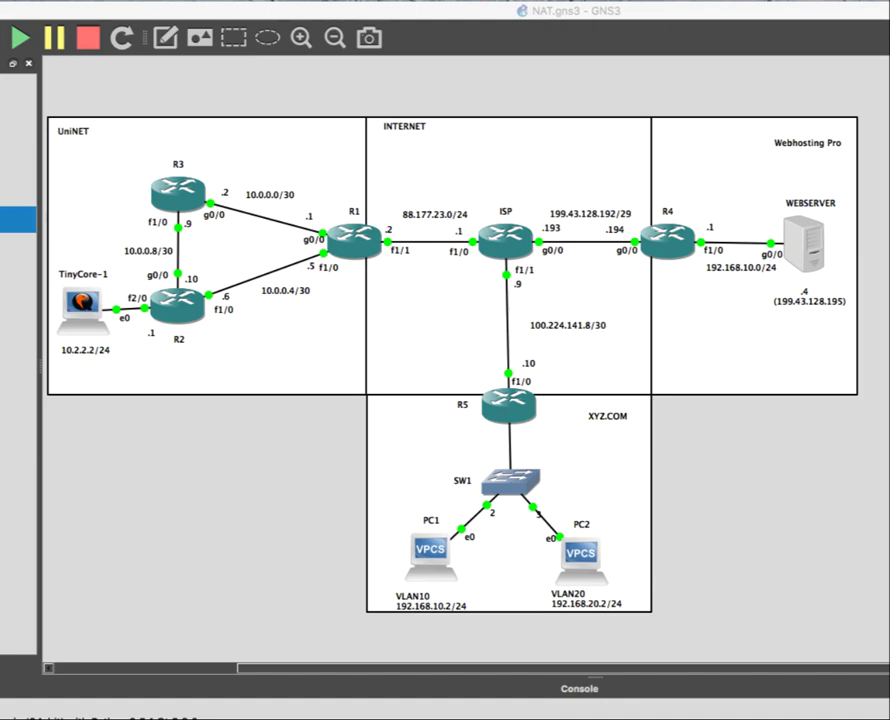
# - Bring back the terminal and check R4's GigabitEthernet0/0 address with "sh ip int brief" in its console
pyautogui.press('super+Tab')
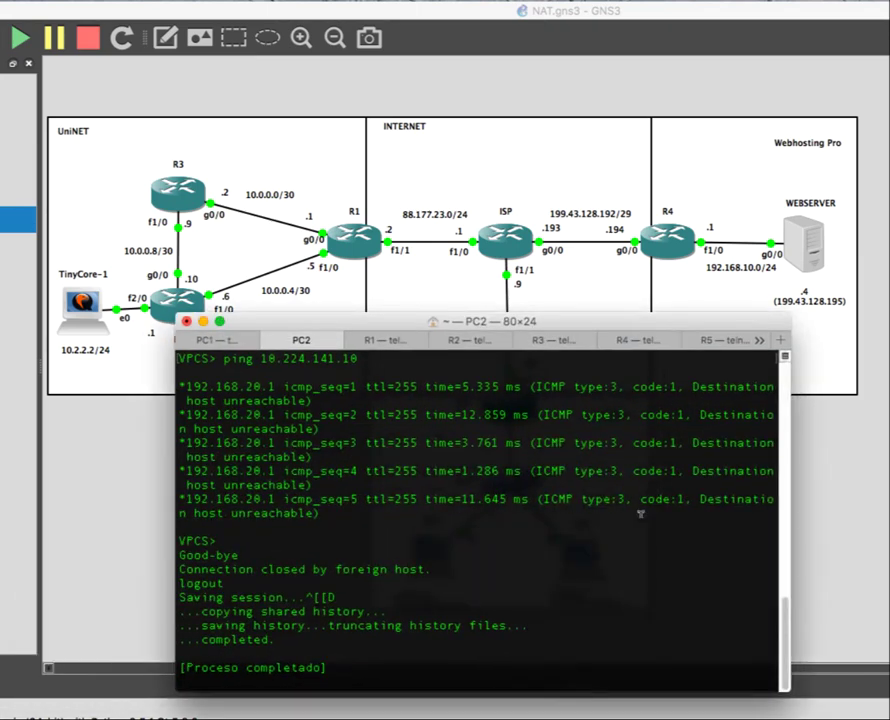
pyautogui.click(641, 342)
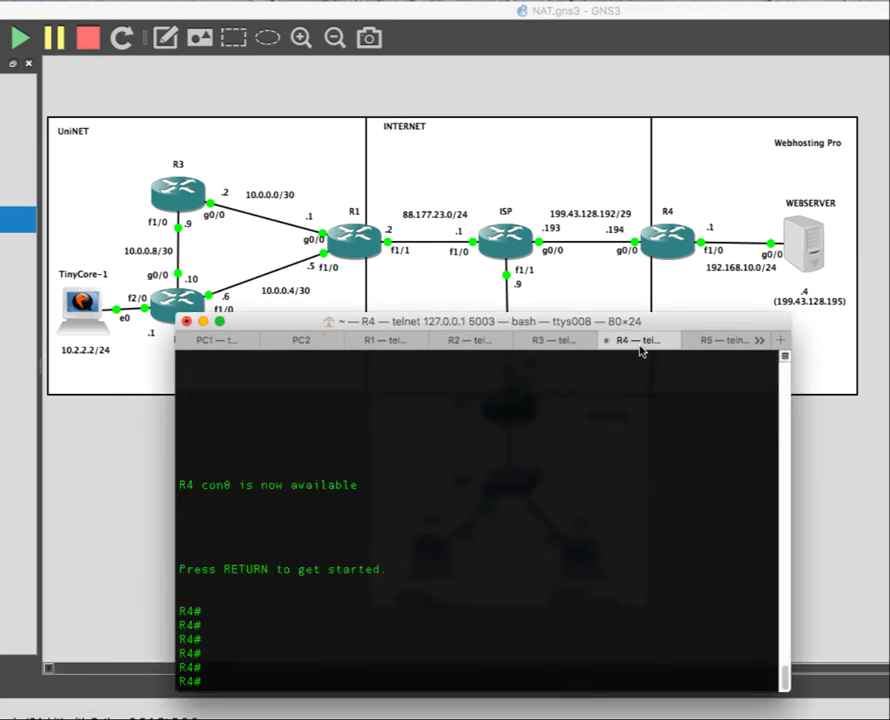
pyautogui.press('Return')
pyautogui.press('Return')
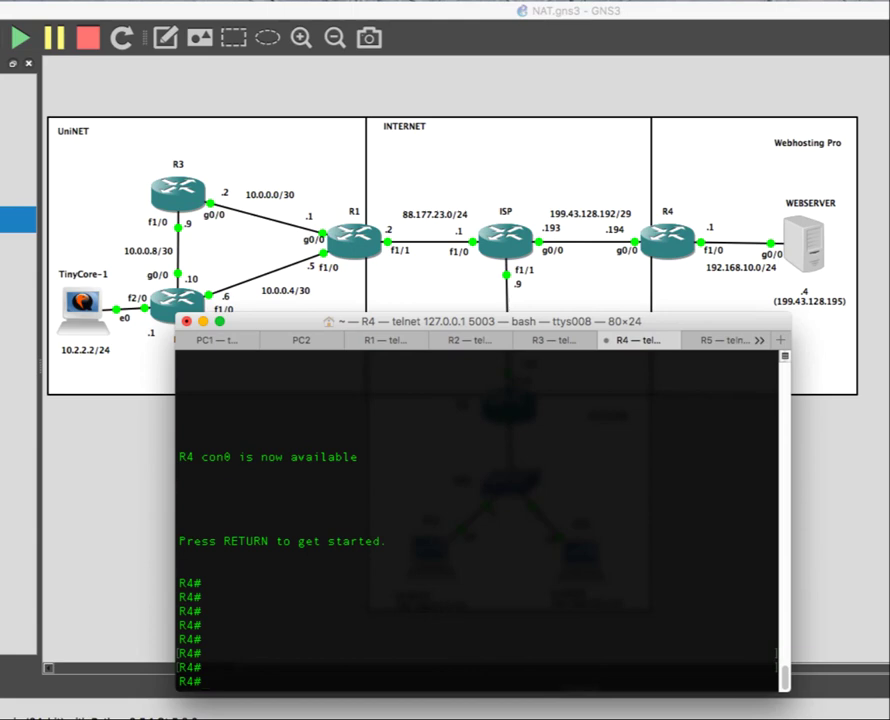
pyautogui.write('sh ip int brief')
pyautogui.press('Return')
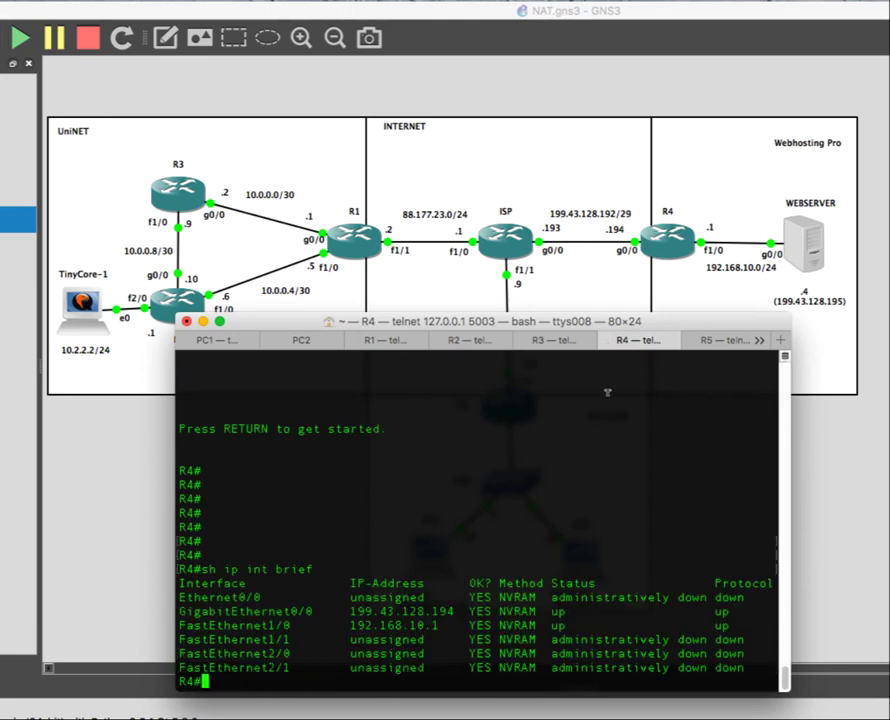
pyautogui.doubleClick(400, 611)
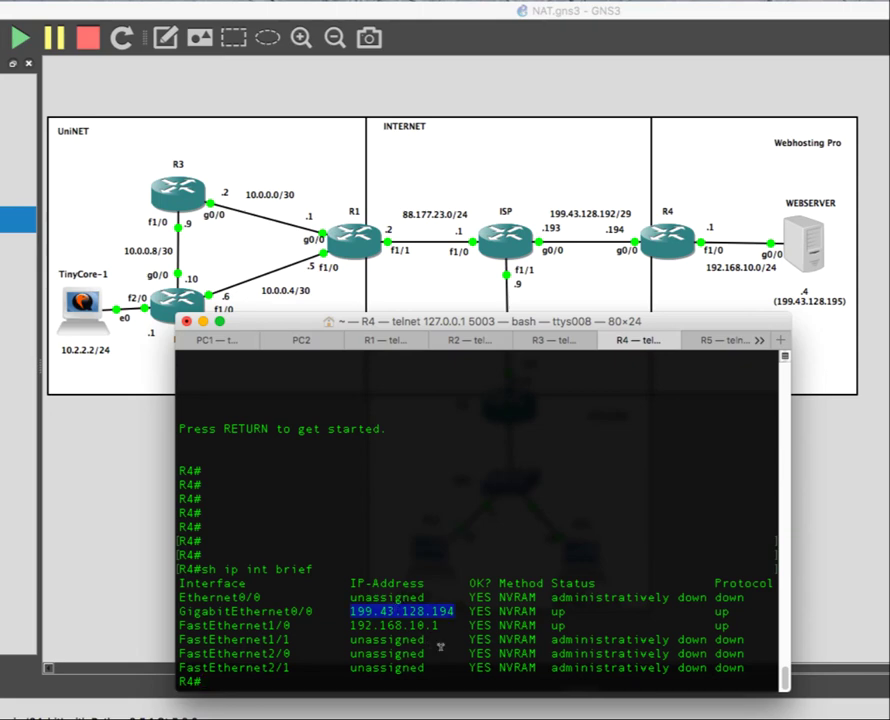
# - Open the WEBSERVER console, shift the terminal window slightly and list the interface addresses with "sh ip int br"
pyautogui.click(762, 342)
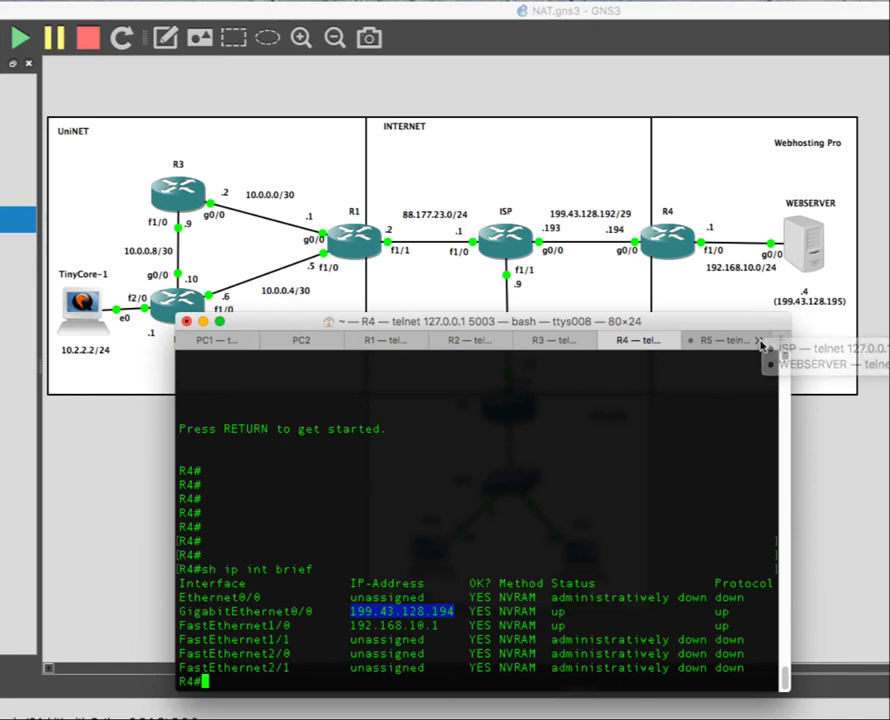
pyautogui.click(762, 343)
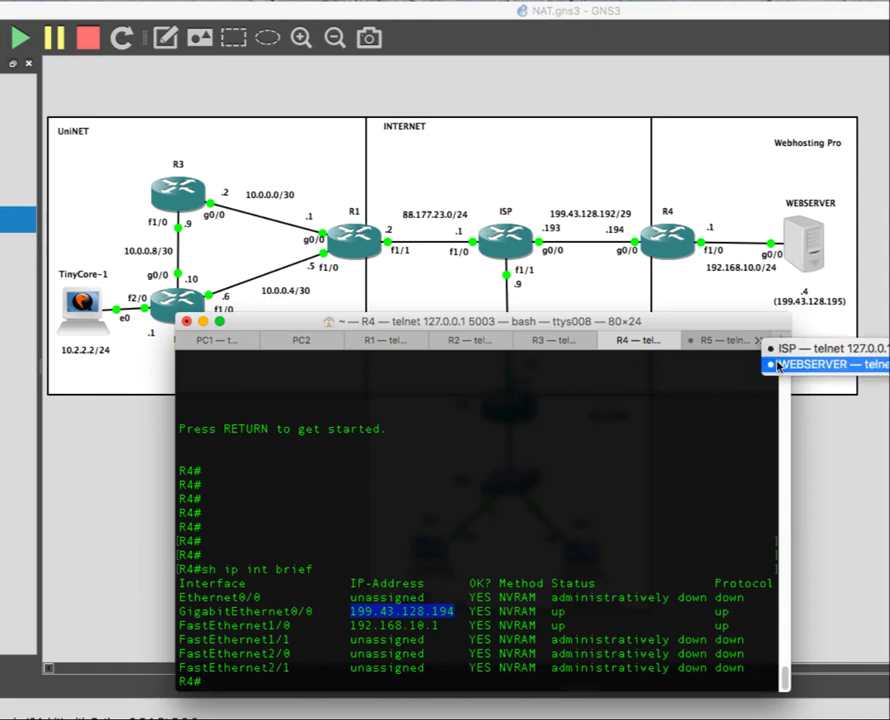
pyautogui.click(778, 364)
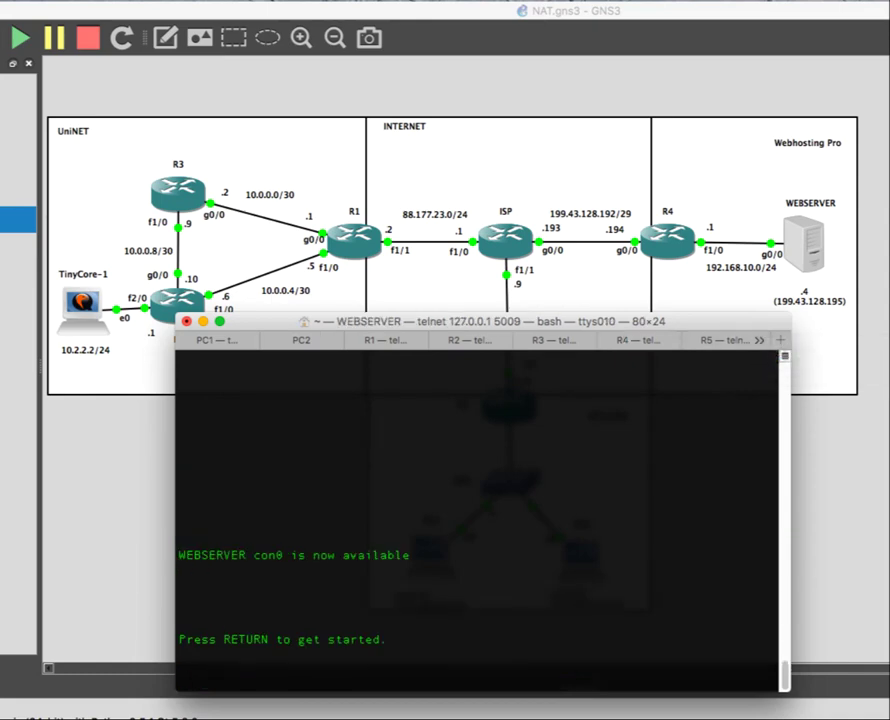
pyautogui.press('Return')
pyautogui.press('Return')
pyautogui.press('Return')
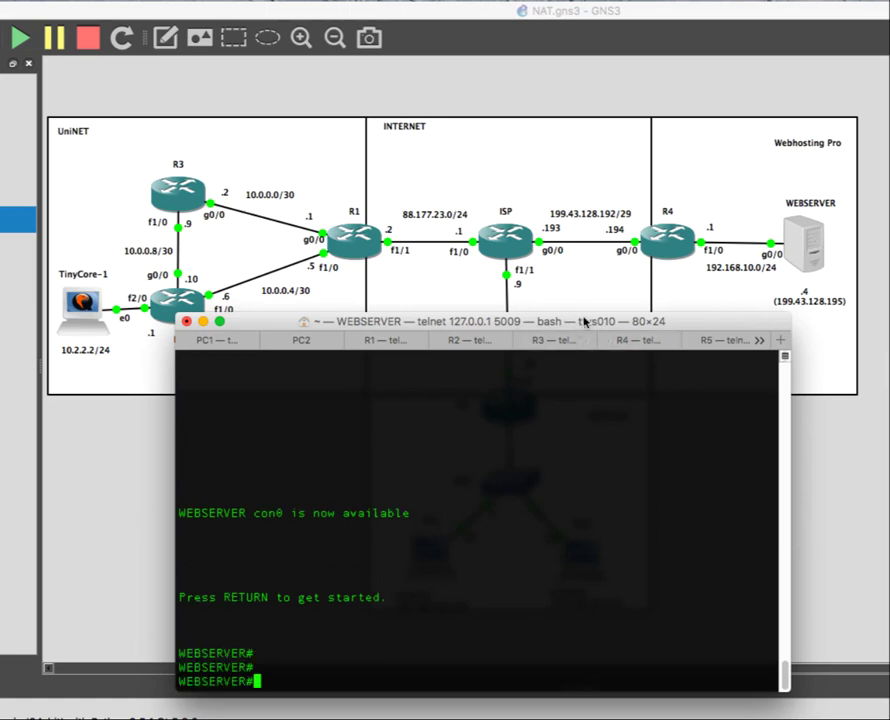
pyautogui.moveTo(580, 328); pyautogui.dragTo(575, 302)
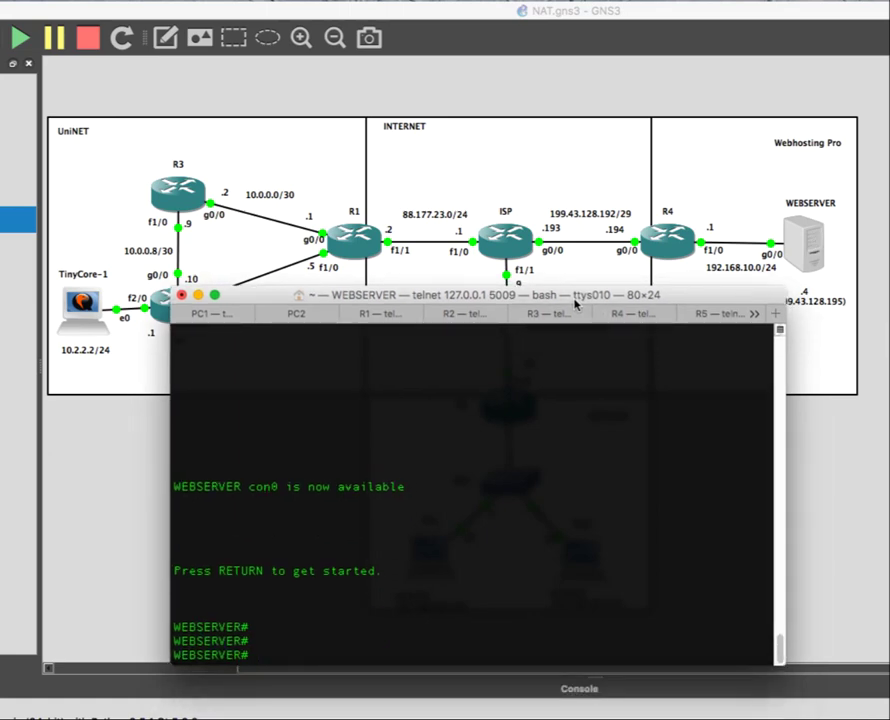
pyautogui.write('sh ipt')
pyautogui.press('BackSpace')
pyautogui.write('int br')
pyautogui.press('Return')
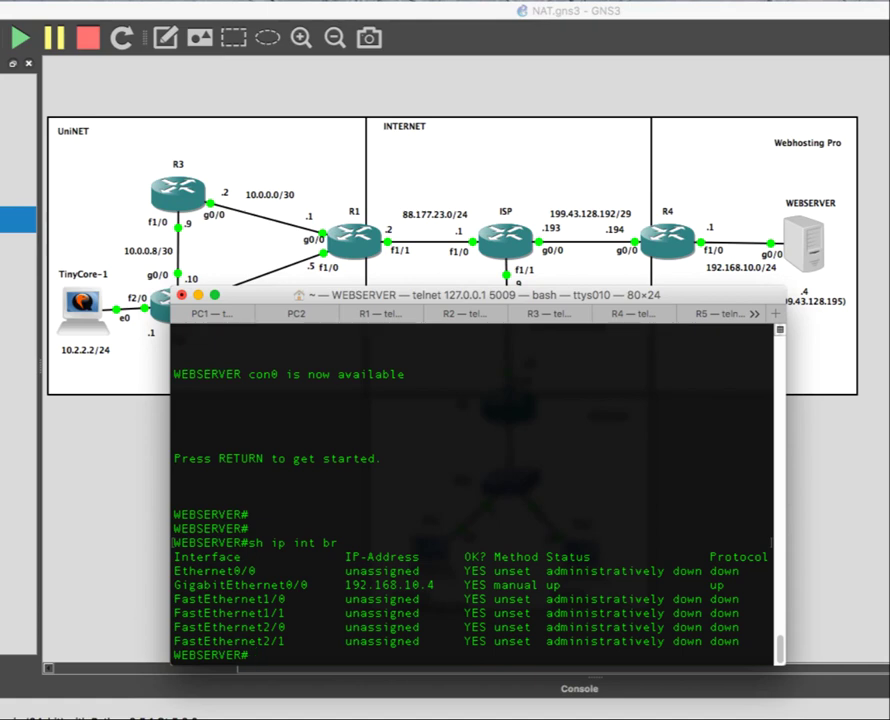
# - Ping R4's internal interface at 192.168.10.1 twice from the WEBSERVER console
pyautogui.write('ping 192.1')
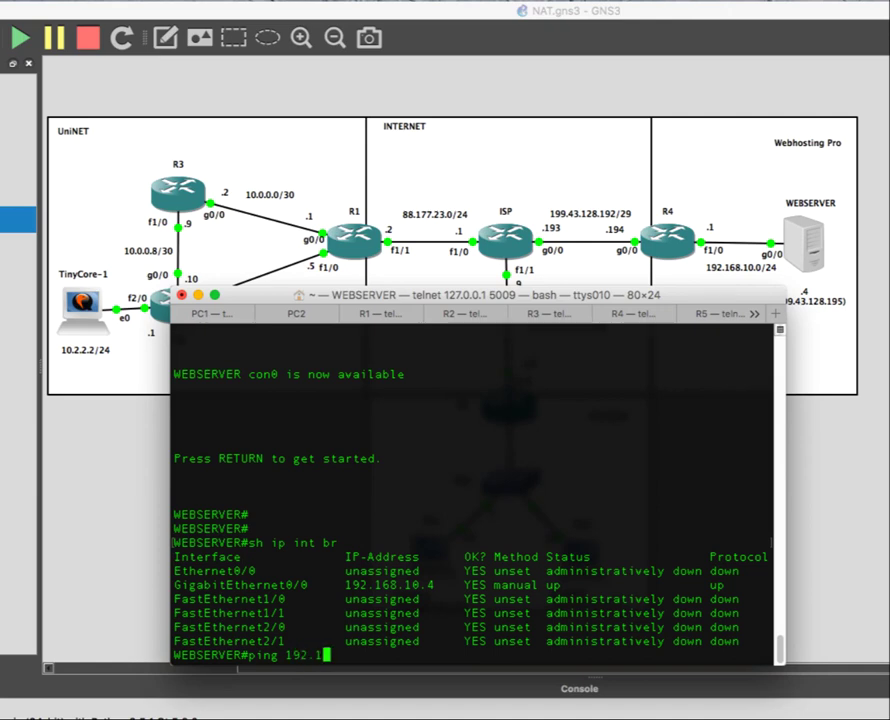
pyautogui.write('68.10.1')
pyautogui.press('Return')
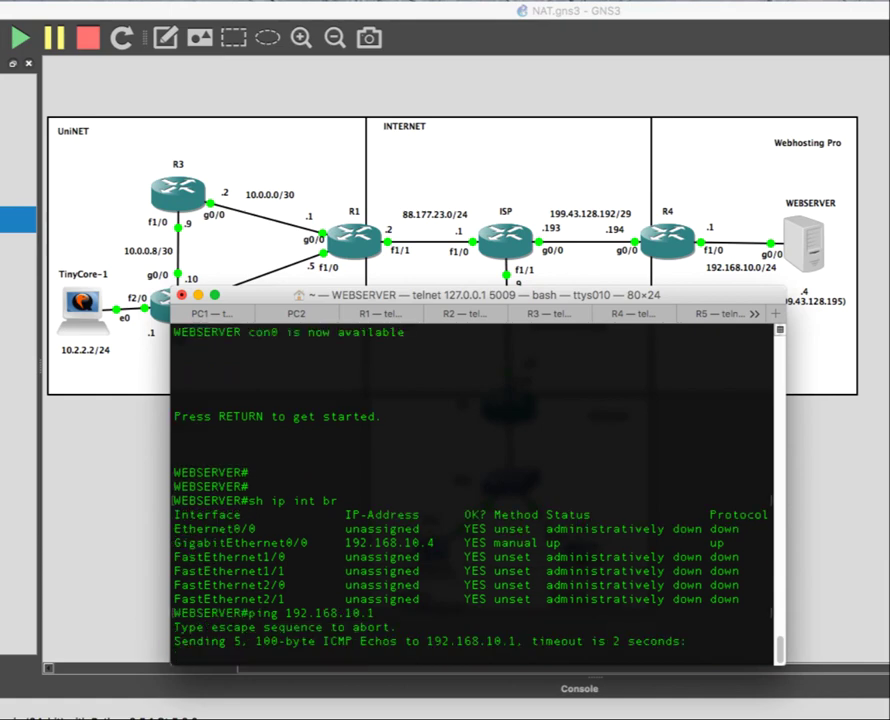
pyautogui.press('Up')
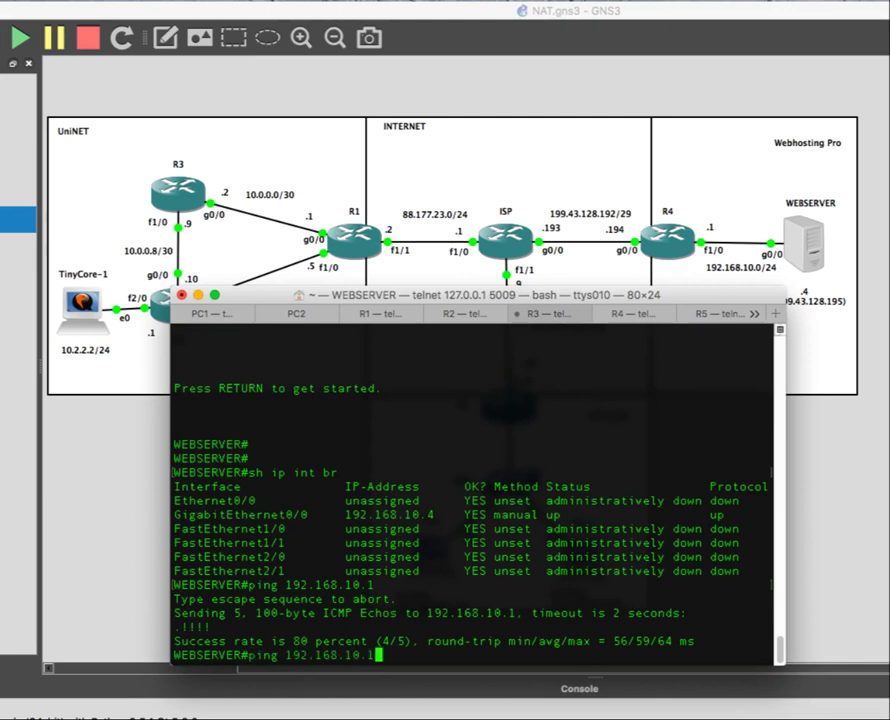
pyautogui.press('Return')
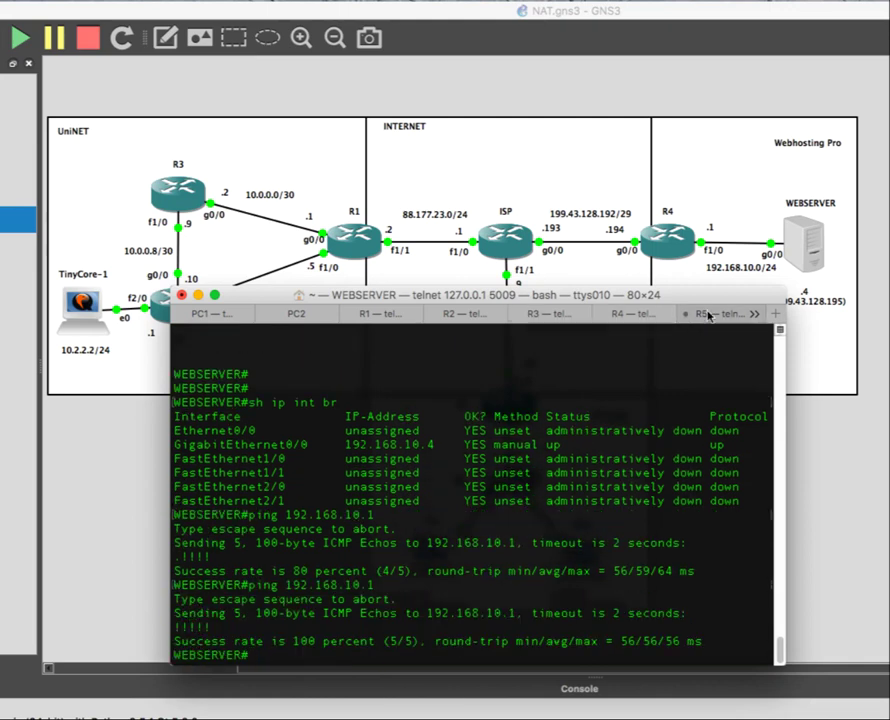
# - Ping R4's public address 199.43.128.194 from the WEBSERVER console
pyautogui.write('ping')
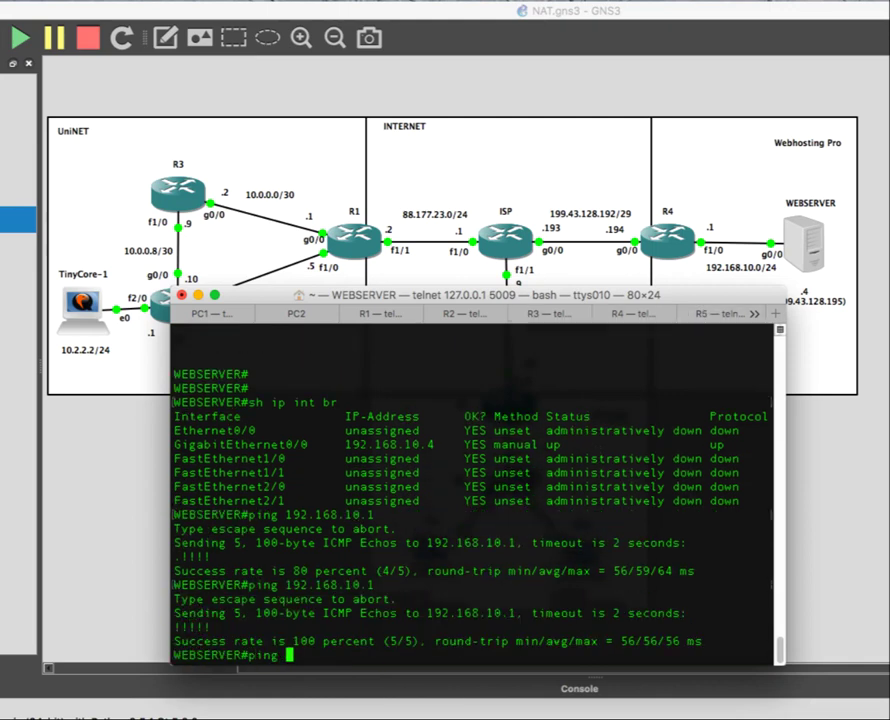
pyautogui.write(' 199.43.128.19')
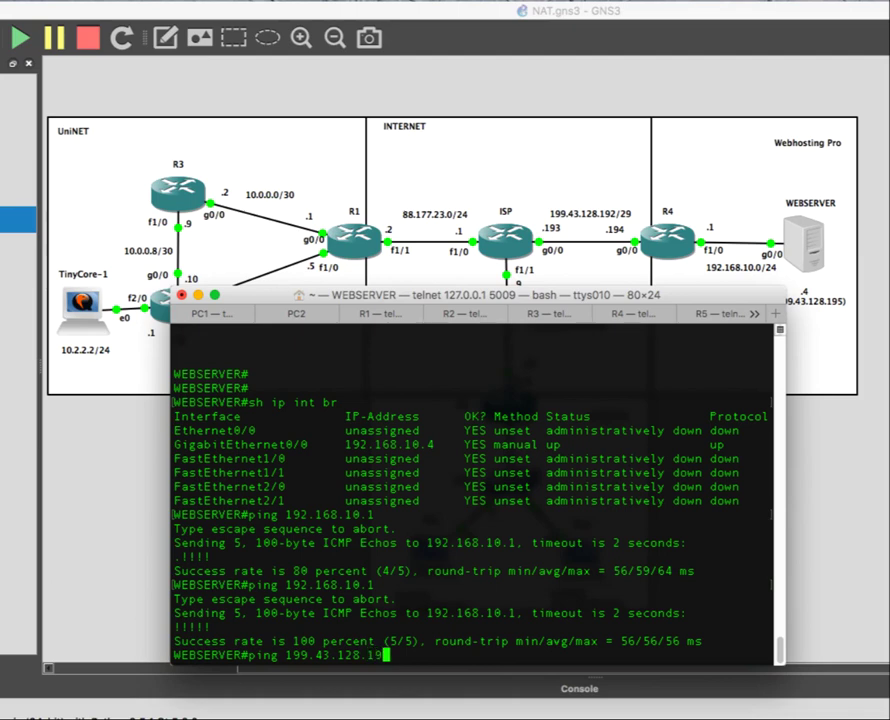
pyautogui.write('4')
pyautogui.press('Return')
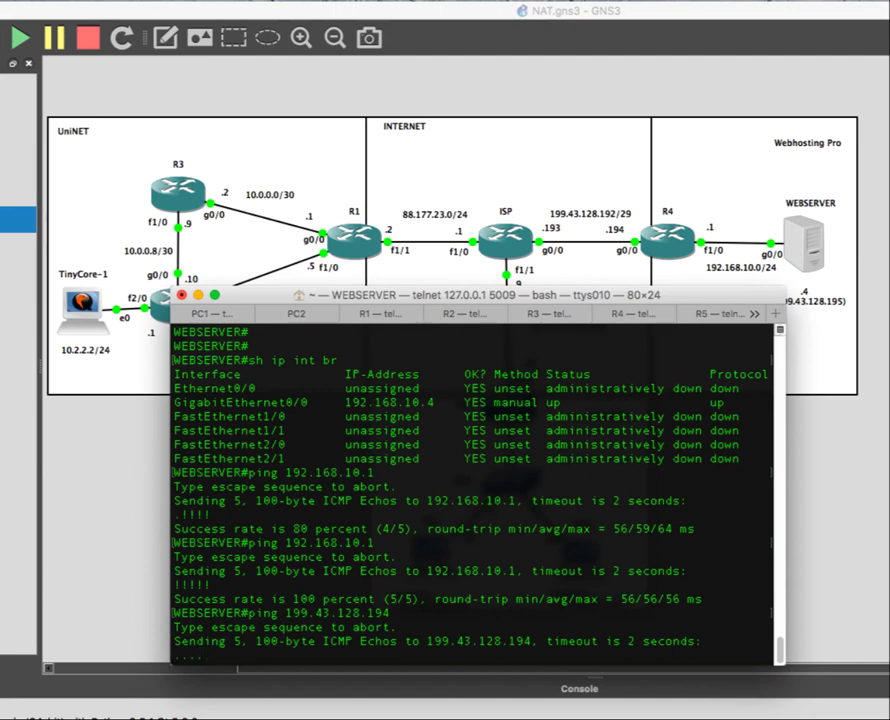
# - Display WEBSERVER's routing table with "show ip route"
pyautogui.write('show ip rout')
pyautogui.write('e')
pyautogui.press('Return')
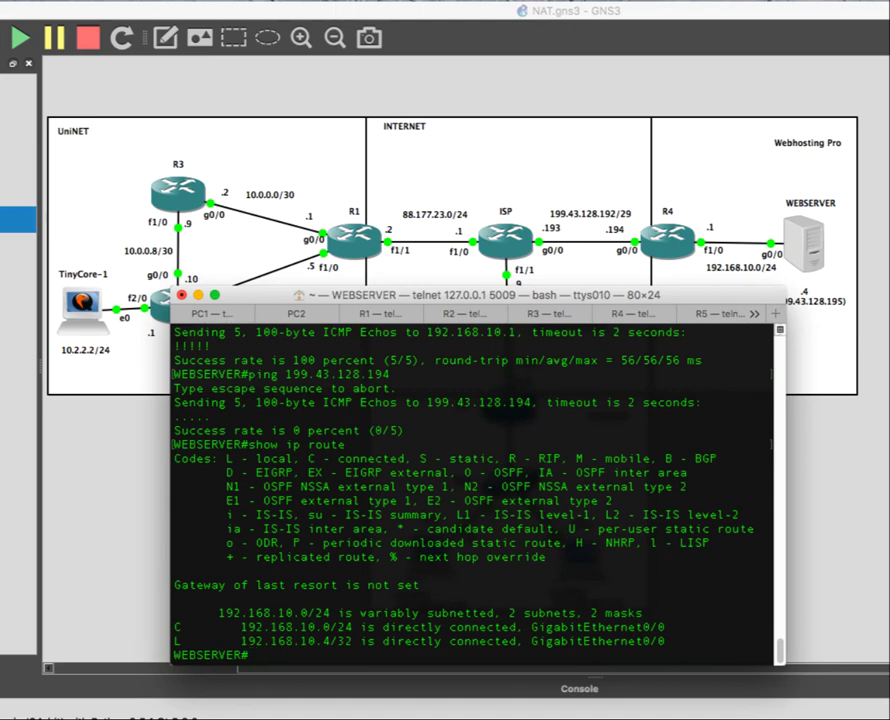
# - Configure a default route on WEBSERVER (0.0.0.0 0.0.0.0) through 192.168.10.1 and leave configuration mode
pyautogui.write('conf t')
pyautogui.press('Return')
pyautogui.write('ip rou')
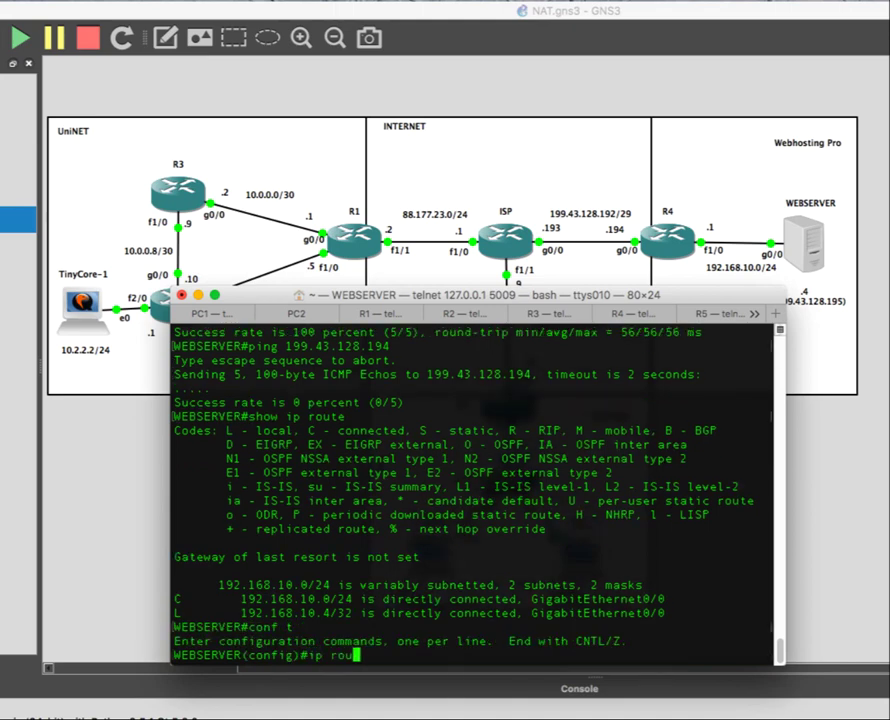
pyautogui.write('te 0.0.0.0 0.0.0.0 192.168')
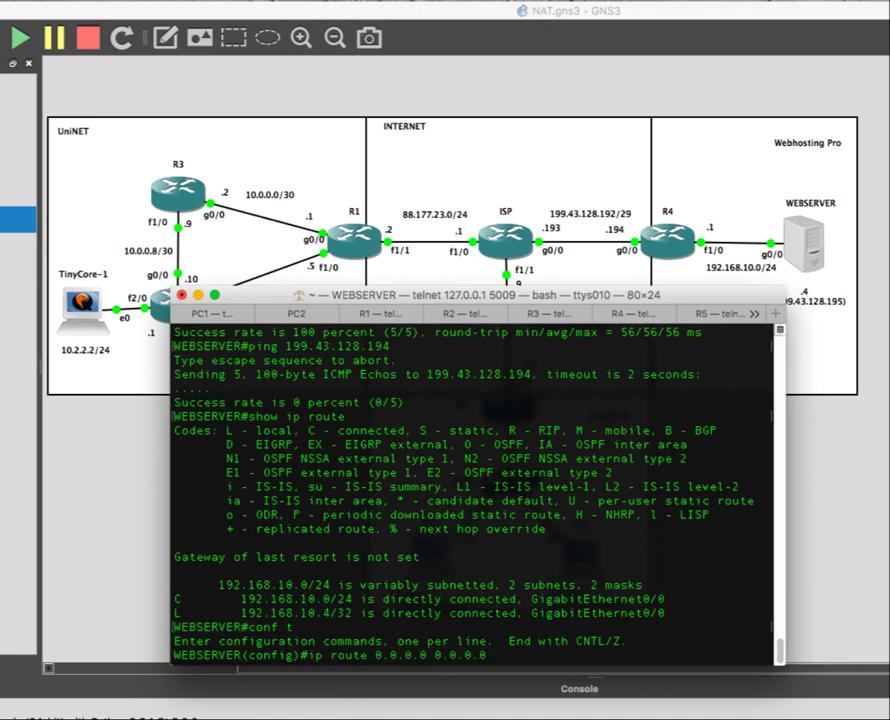
pyautogui.write('.10.1')
pyautogui.press('Return')
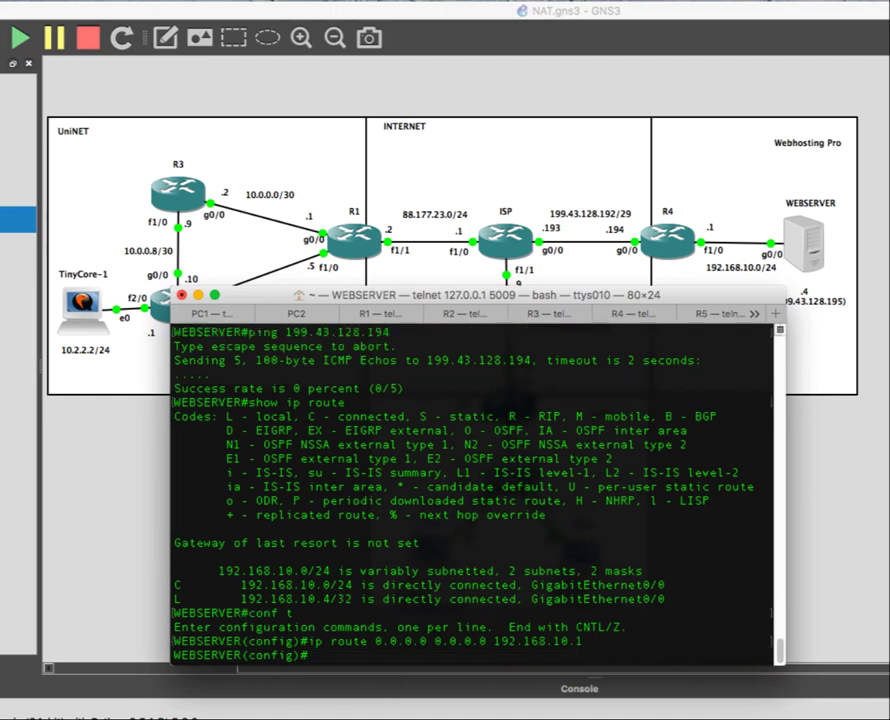
pyautogui.hotkey('ctrl', 'z')
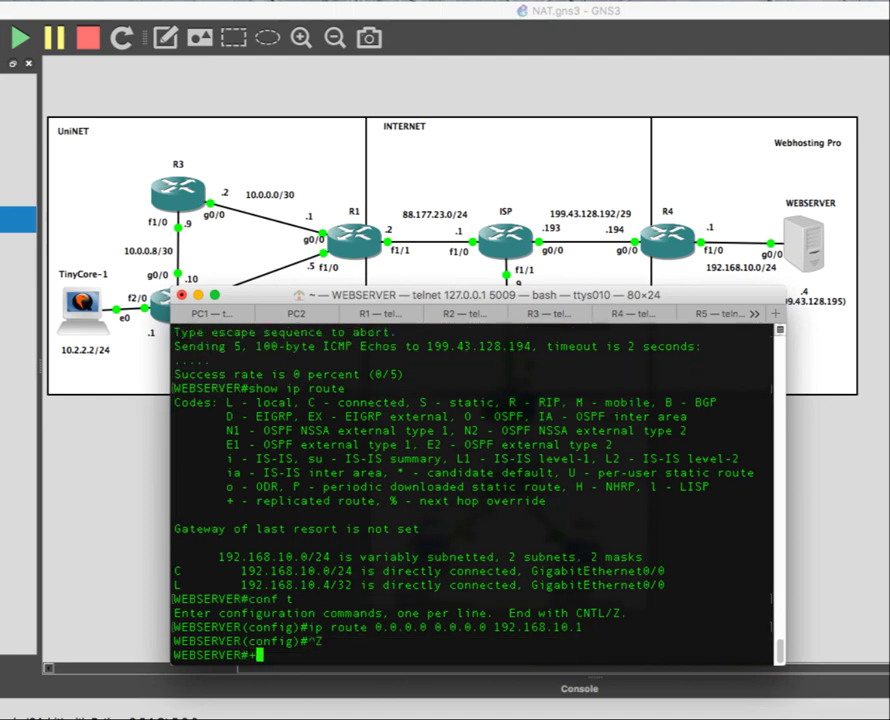
pyautogui.press('Return')
pyautogui.press('Return')
# - Repeat the ping from WEBSERVER to R4's public address 199.43.128.194 over the new default route
pyautogui.write('conf t')
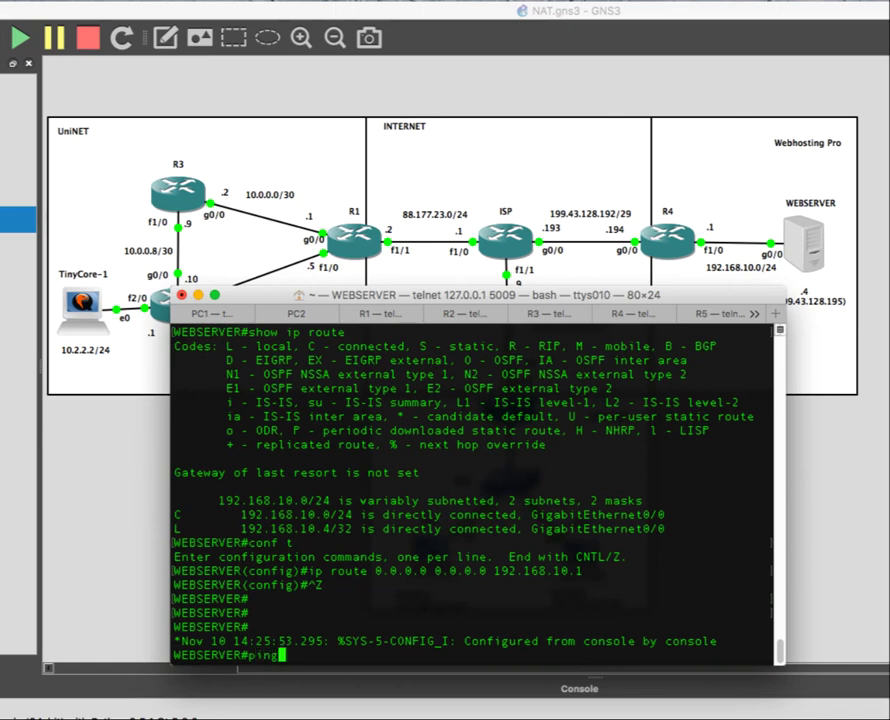
pyautogui.press('Up')
pyautogui.press('Up')
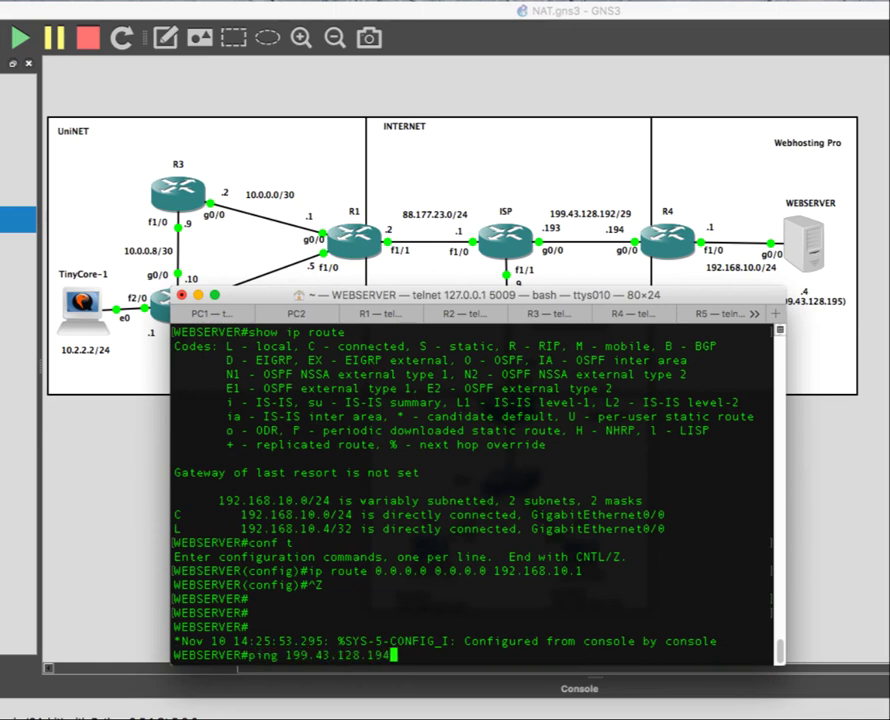
pyautogui.press('Return')
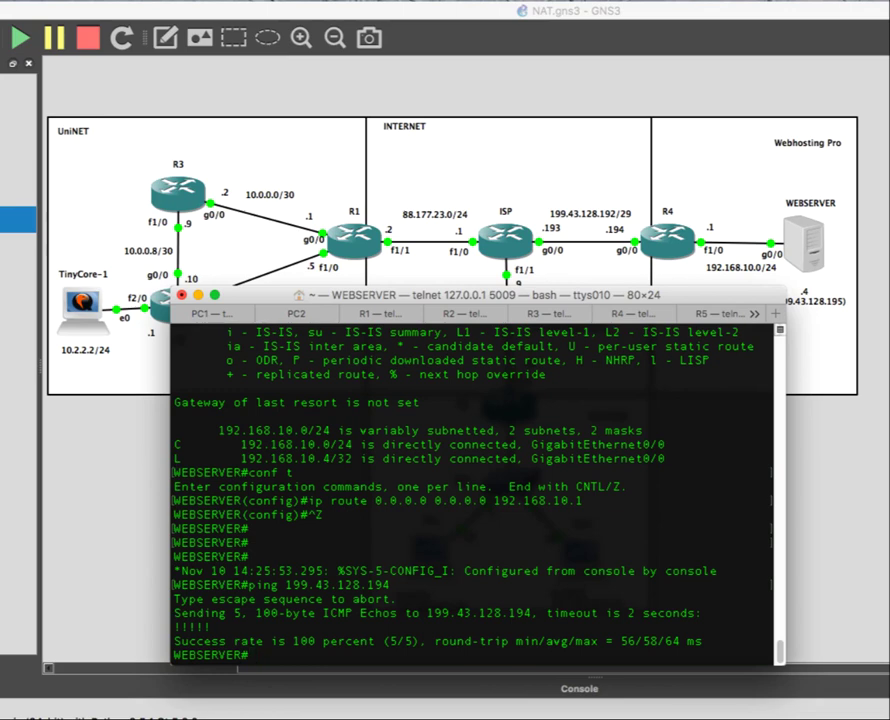
# - Ping the ISP router's interface at 199.43.128.193 from the WEBSERVER console
pyautogui.press('Up')
pyautogui.press('BackSpace')
pyautogui.write('3.128.19')
pyautogui.press('Return')
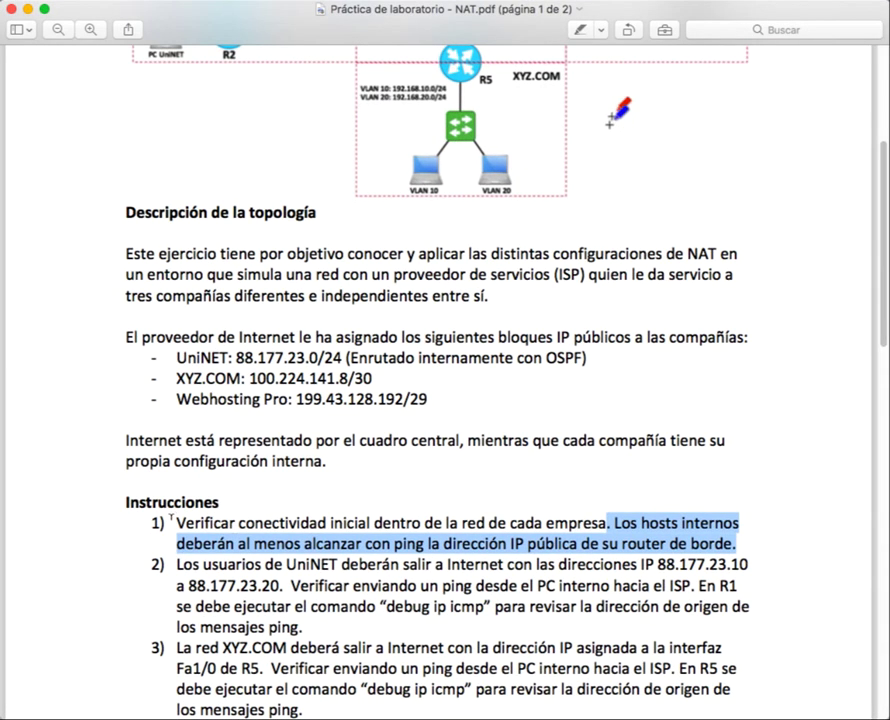
# - Switch to the NAT lab PDF and read instructions 1 to 3, focusing on the UniNET address translation requirement
pyautogui.moveTo(174, 522); pyautogui.dragTo(670, 543)
pyautogui.click(745, 532)
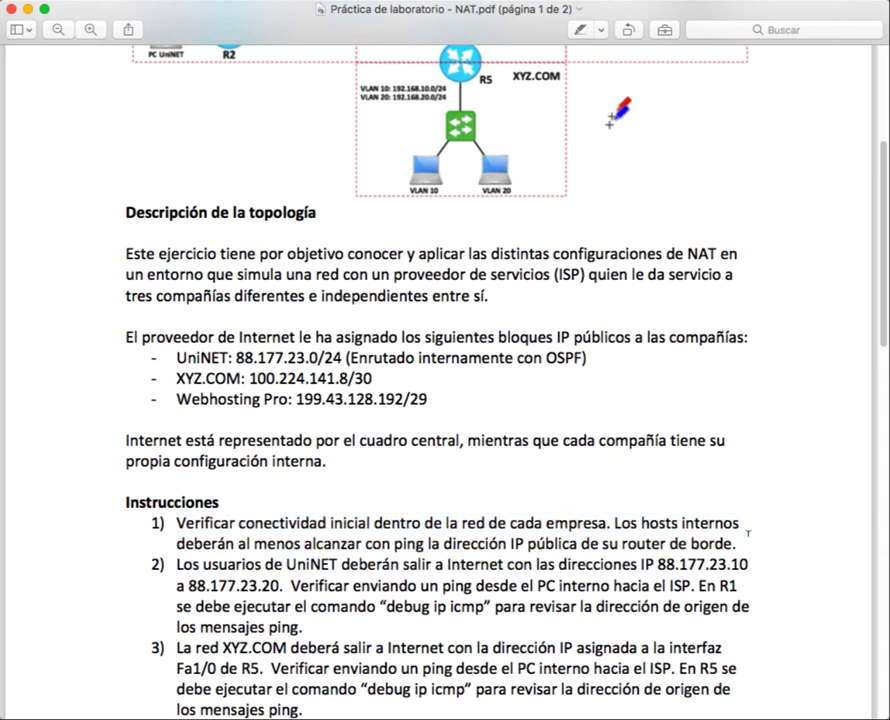
pyautogui.scroll(-5, 750, 538)
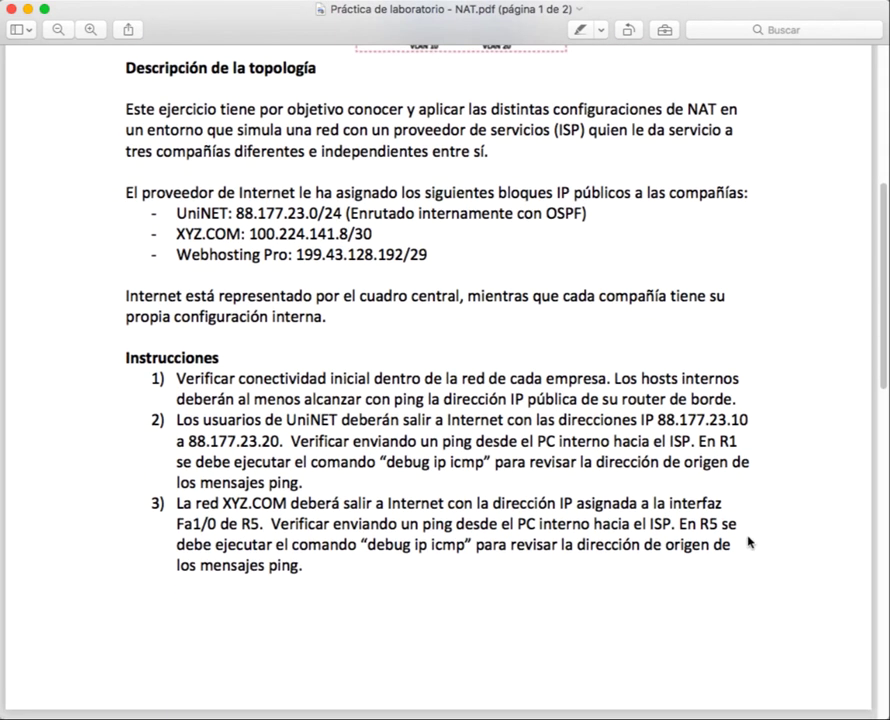
pyautogui.scroll(-3, 748, 541)
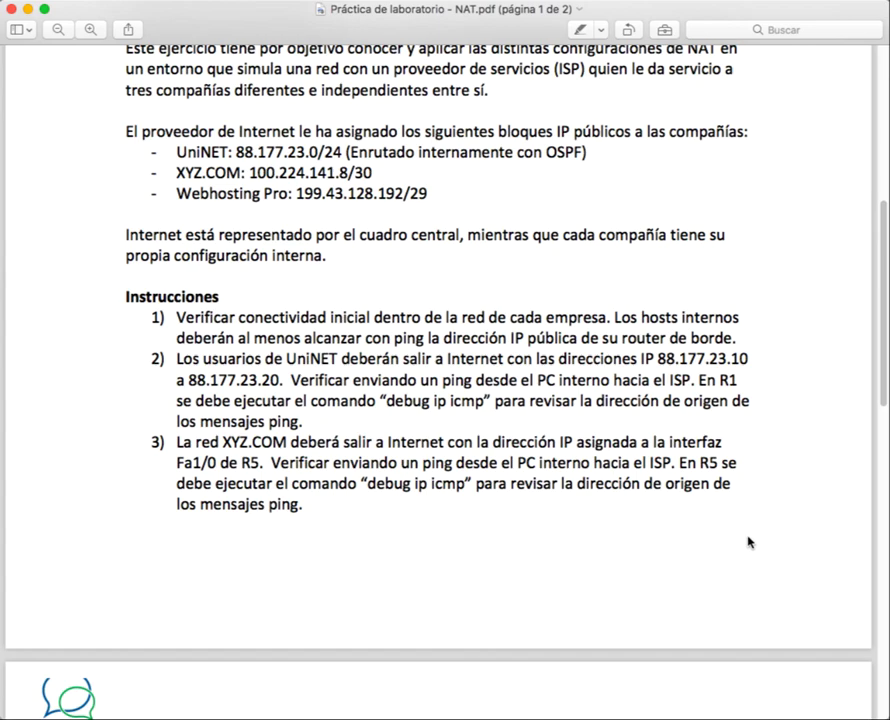
# - Return to the terminal, open R1's console, move the window clear of the UniNET area and enter global configuration mode
pyautogui.press('super+Tab')
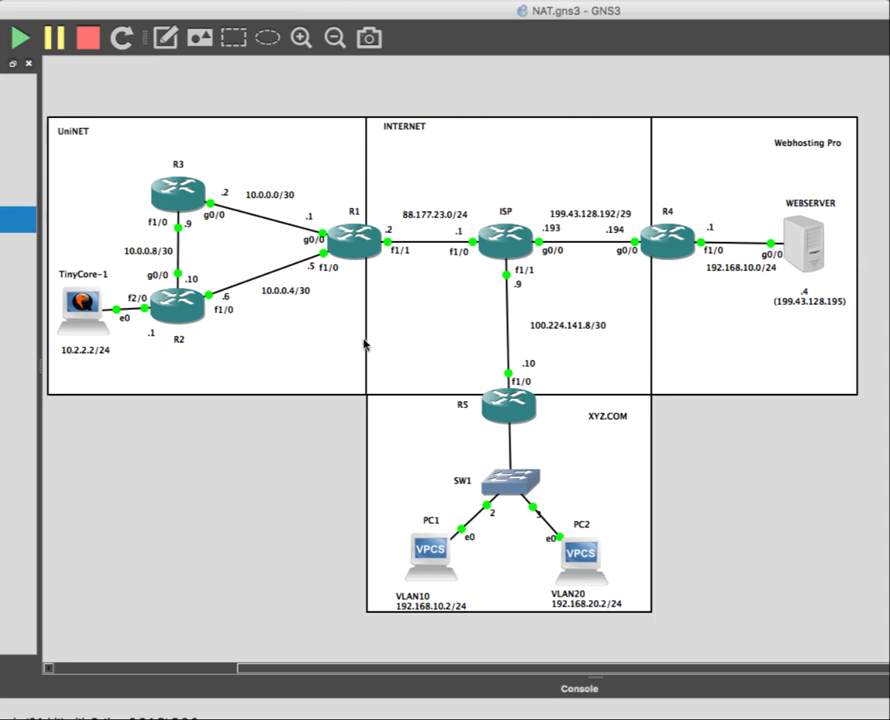
pyautogui.press('super+Tab')
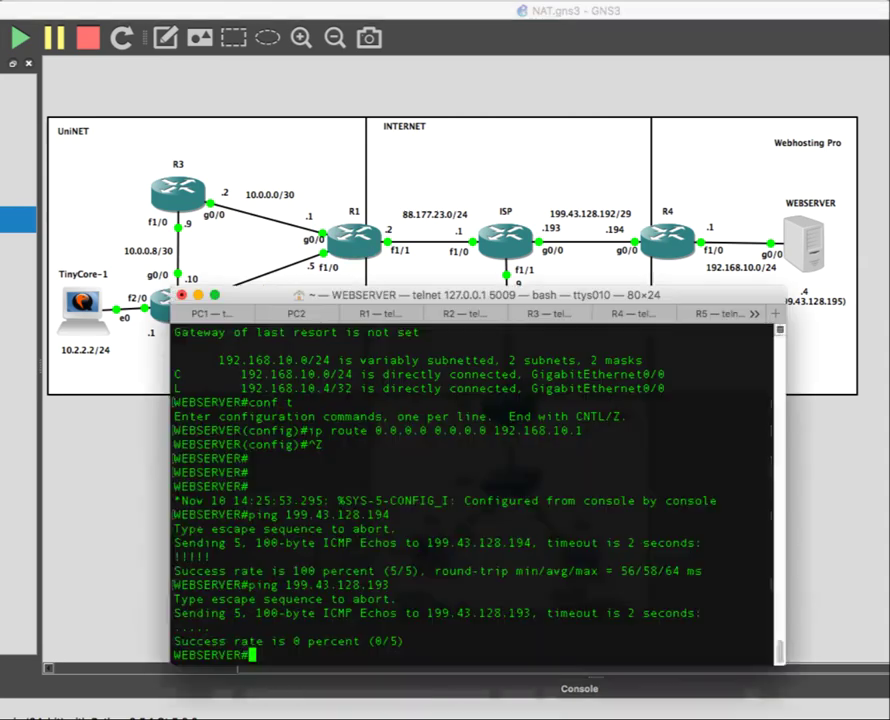
pyautogui.click(390, 314)
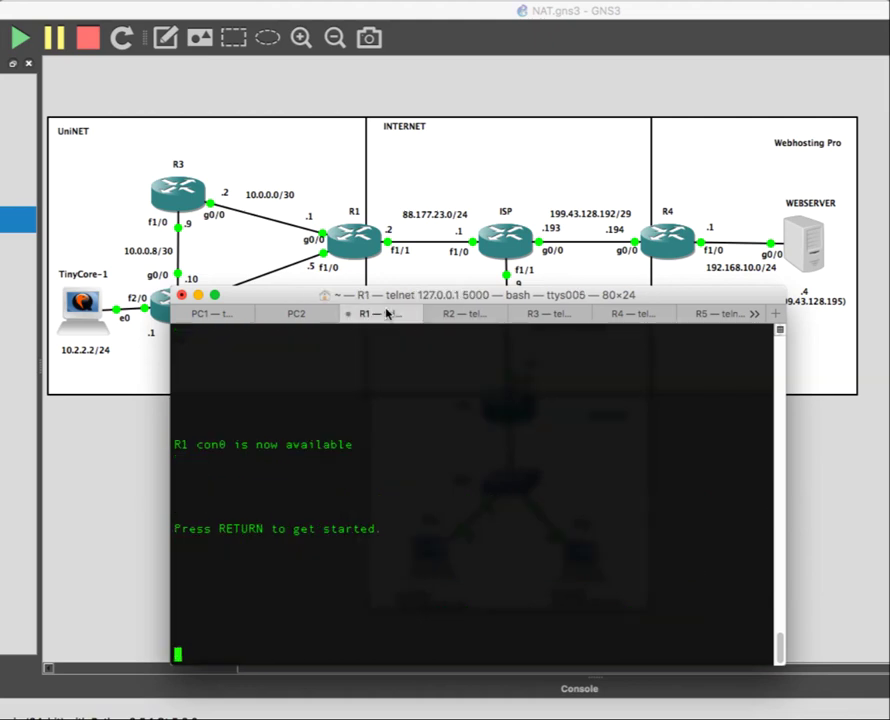
pyautogui.moveTo(410, 295); pyautogui.dragTo(552, 210)
pyautogui.press('Return')
pyautogui.press('Return')
pyautogui.press('Return')
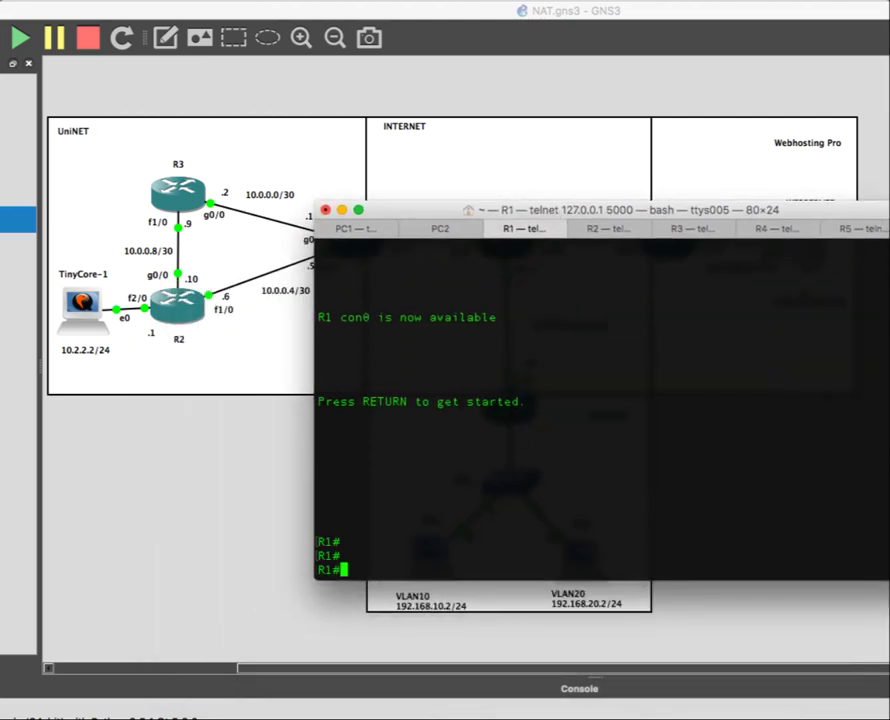
pyautogui.write('conf t')
pyautogui.press('Return')
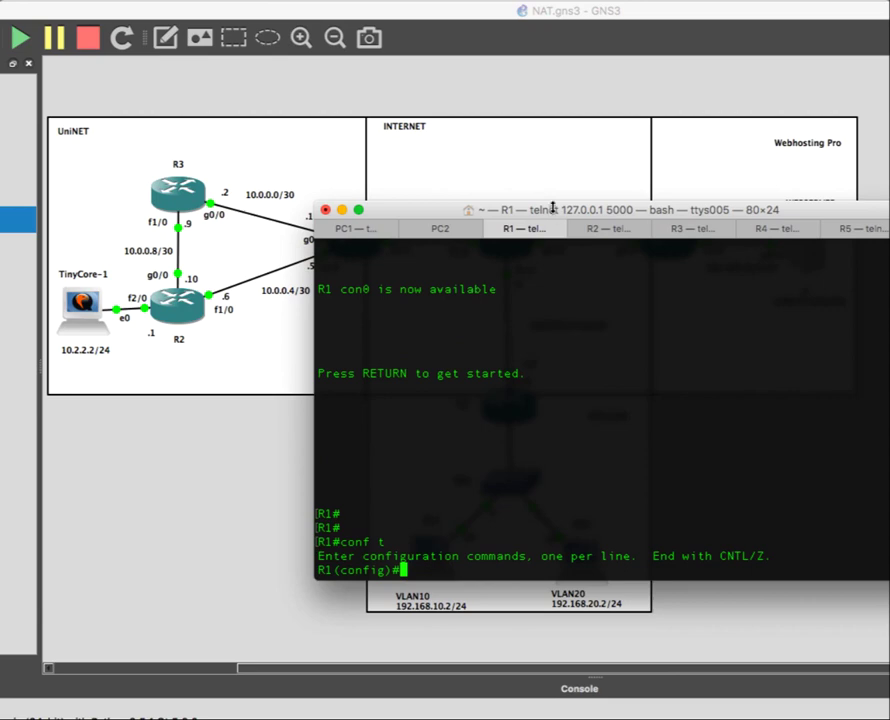
# - Move and widen the R1 terminal window so it sits below the upper network diagram with all console tabs readable
pyautogui.moveTo(552, 210); pyautogui.dragTo(646, 166)
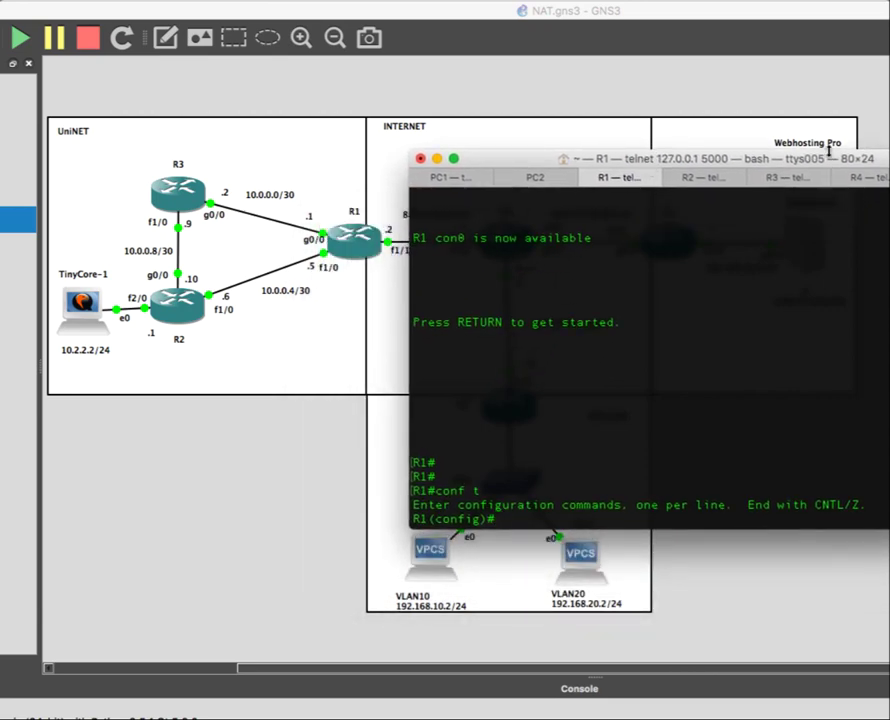
pyautogui.moveTo(792, 152); pyautogui.dragTo(712, 276)
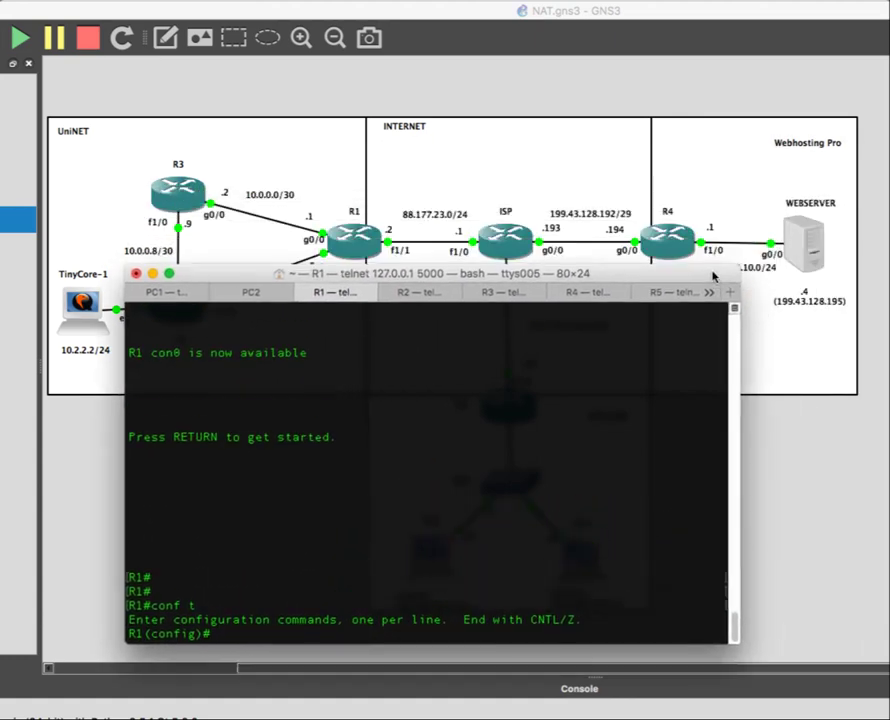
pyautogui.moveTo(741, 388); pyautogui.dragTo(888, 390)
pyautogui.moveTo(120, 344); pyautogui.dragTo(34, 343)
pyautogui.moveTo(266, 264); pyautogui.dragTo(254, 400)
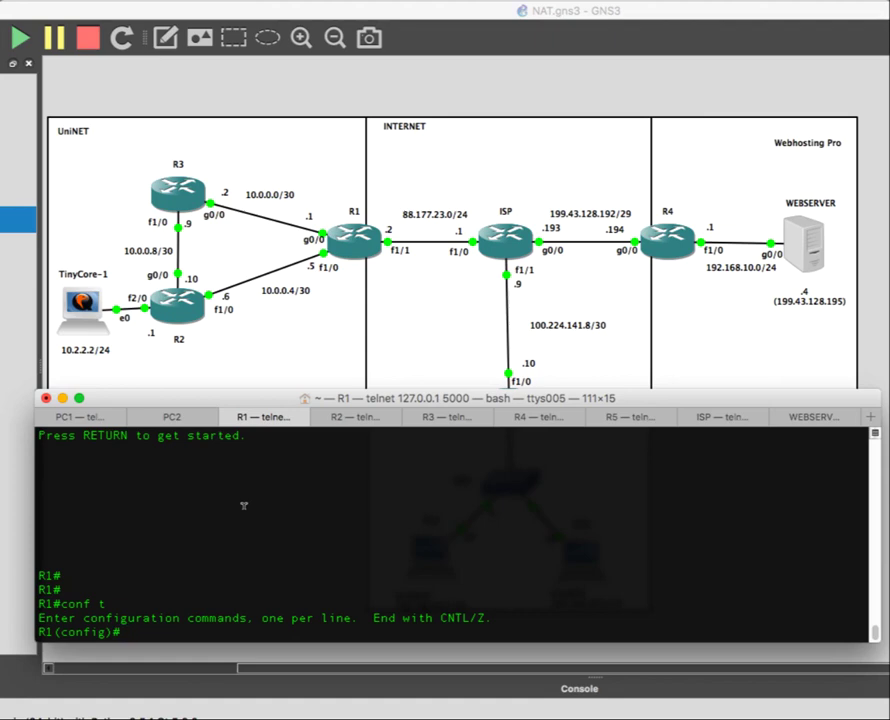
pyautogui.write('conf t')
pyautogui.press('BackSpace')
pyautogui.press('BackSpace')
pyautogui.press('BackSpace')
pyautogui.press('BackSpace')
pyautogui.press('BackSpace')
pyautogui.press('BackSpace')
# - Create a standard named access list called NAT on R1, consulting the inline help for the access-list types
pyautogui.write('ip nat')
pyautogui.press('Tab')
pyautogui.press('BackSpace')
pyautogui.press('BackSpace')
pyautogui.press('BackSpace')
pyautogui.write('acces')
pyautogui.press('Tab')
pyautogui.write('?')
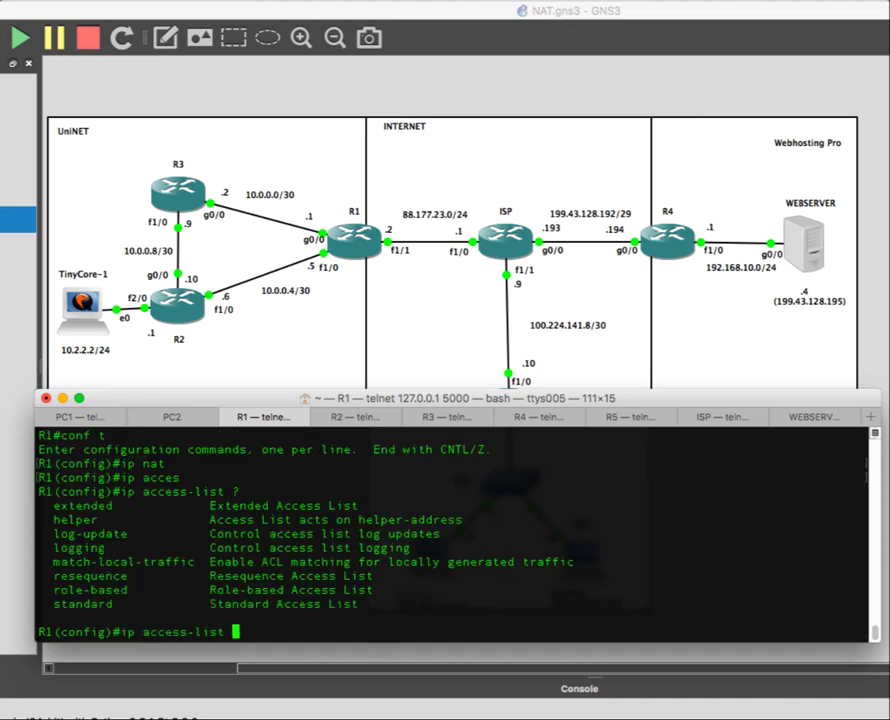
pyautogui.write('st')
pyautogui.press('Tab')
pyautogui.write('NAT')
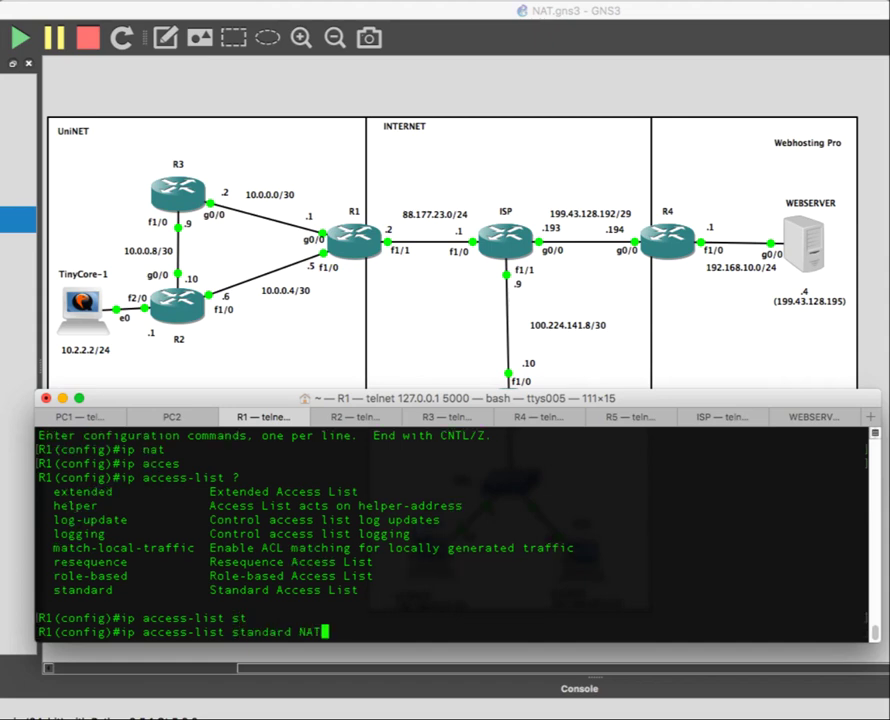
pyautogui.press('Return')
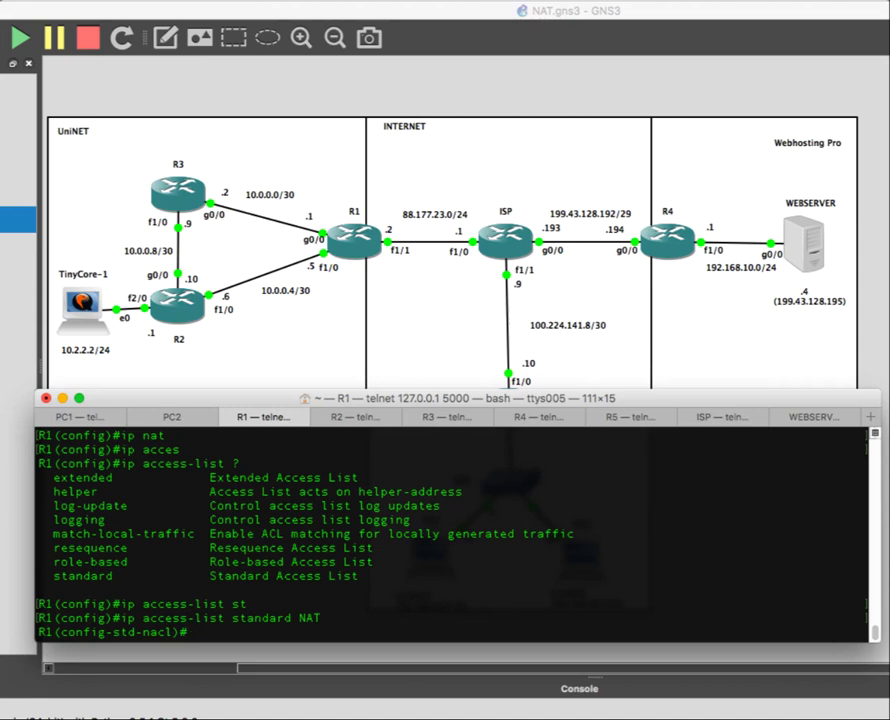
# - Add a permit entry for 10.0.0.0 with wildcard 0.255.255.255 to the NAT access list
pyautogui.write('permi')
pyautogui.press('Tab')
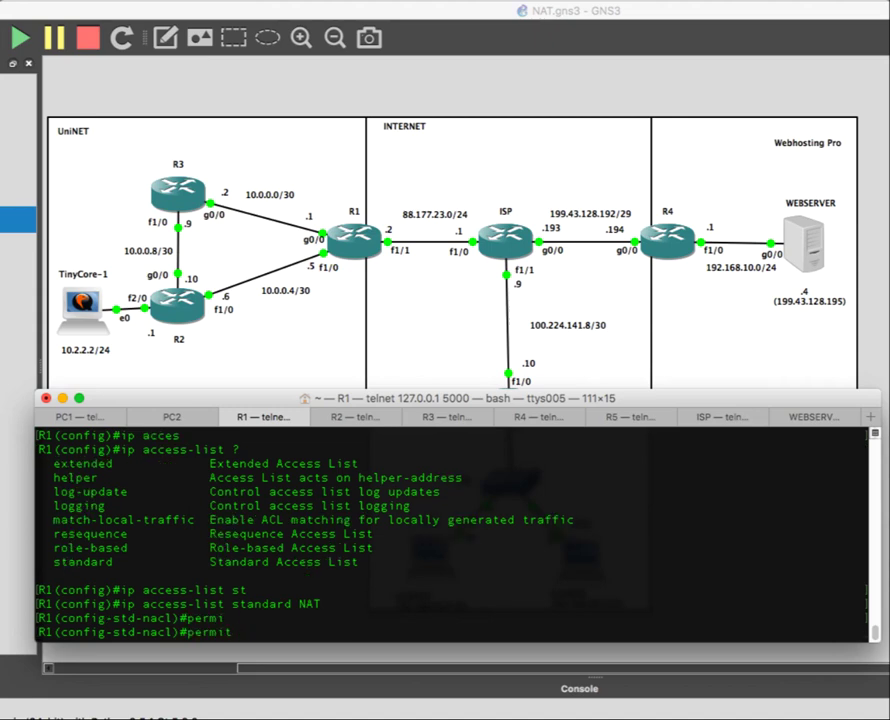
pyautogui.write('10.0.0.0 0.255.255.255')
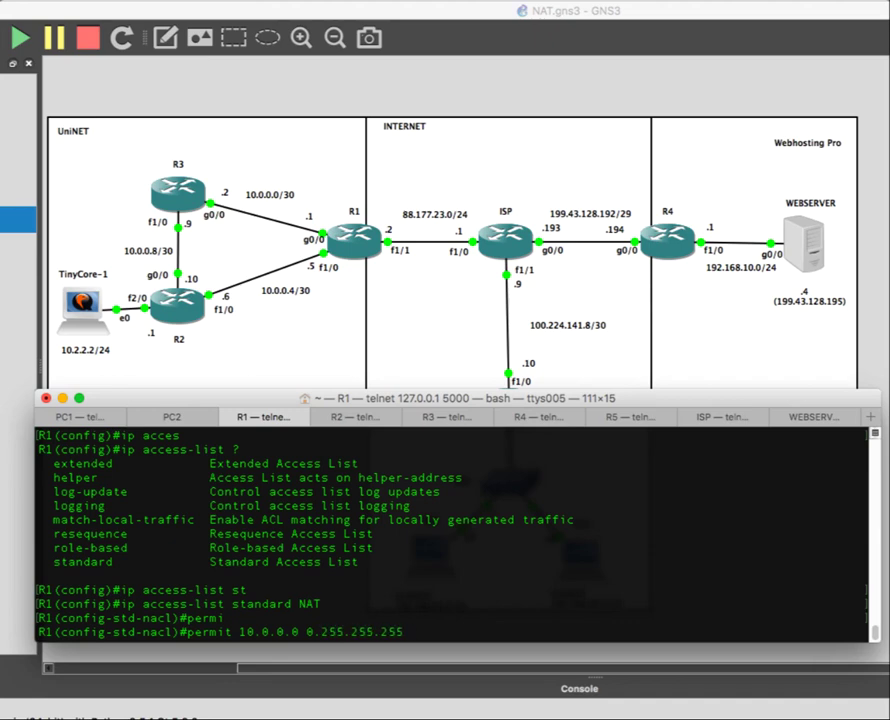
pyautogui.press('Return')
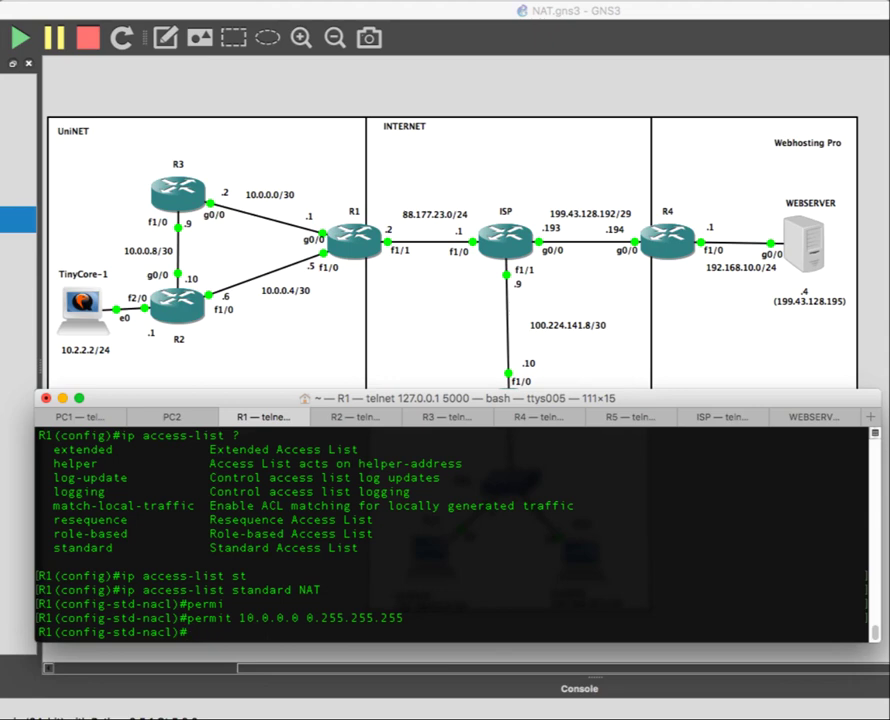
# - Show R1's access lists, check the permitted network and wildcard, and exit to global configuration mode
pyautogui.write('do show access-list')
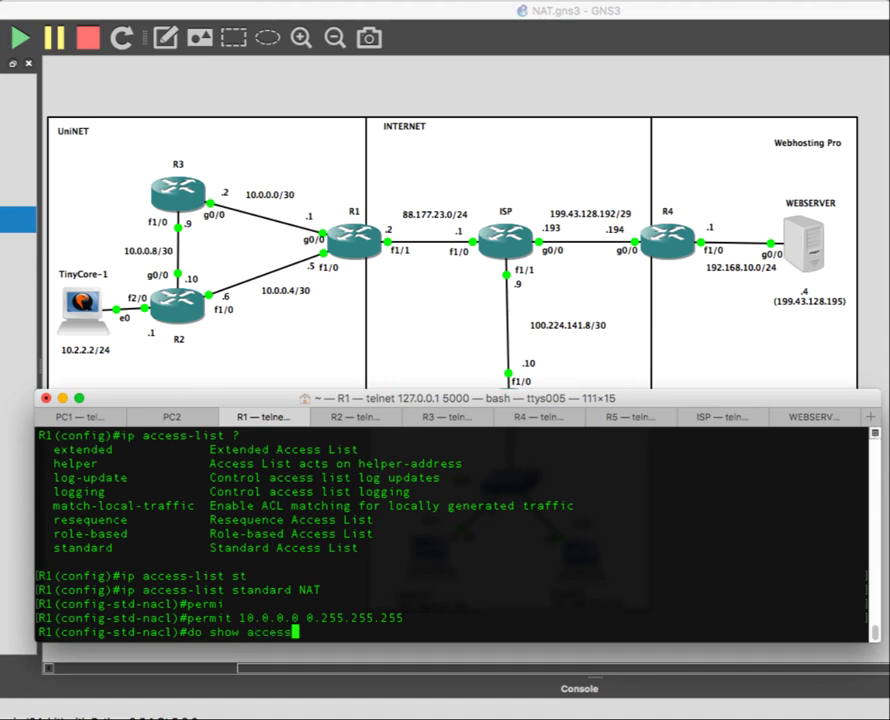
pyautogui.press('Return')
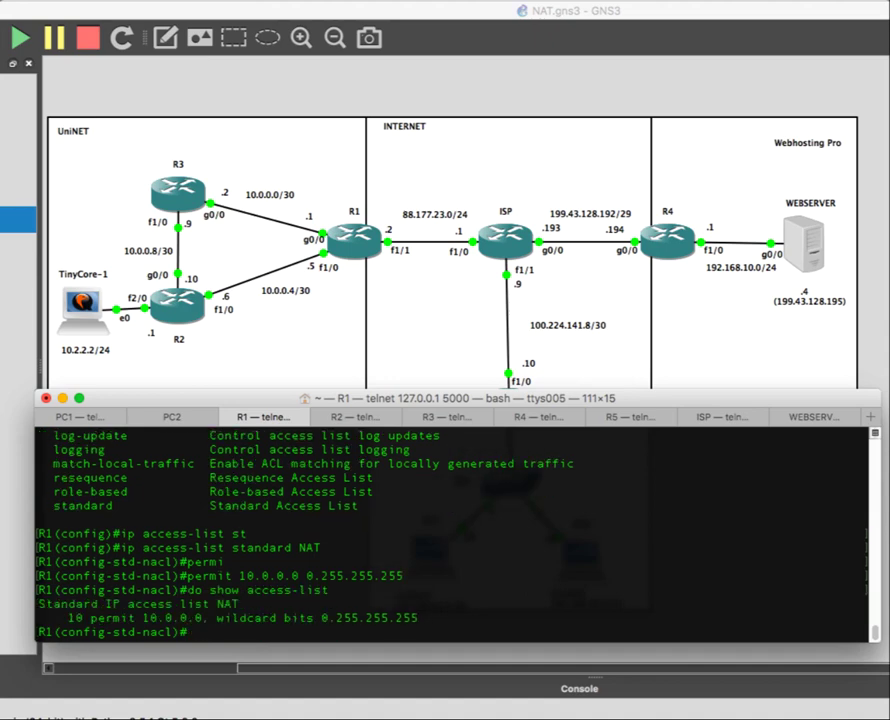
pyautogui.moveTo(145, 617); pyautogui.dragTo(199, 618)
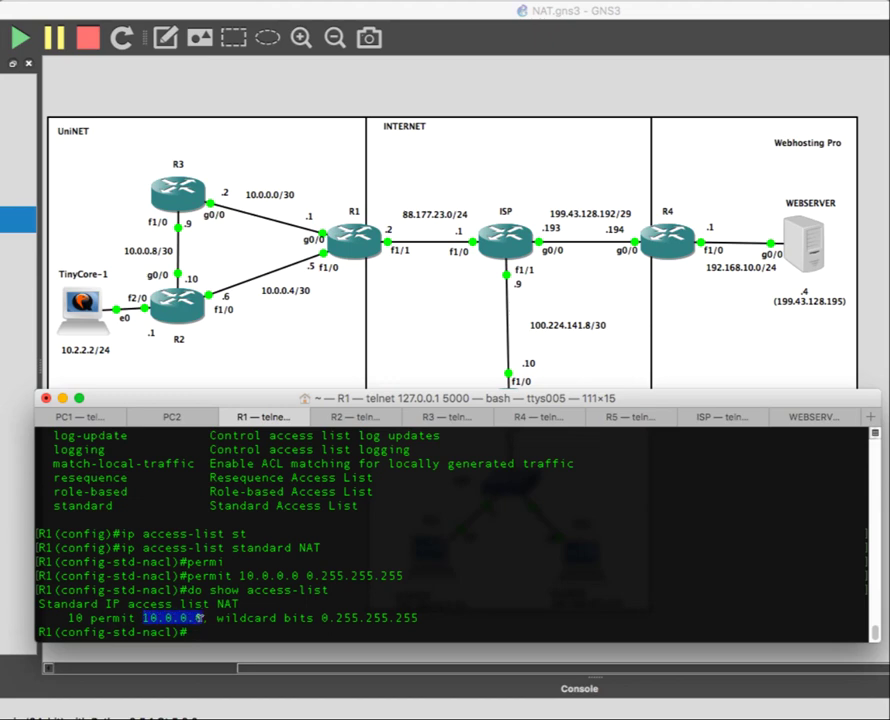
pyautogui.moveTo(321, 617); pyautogui.dragTo(425, 617)
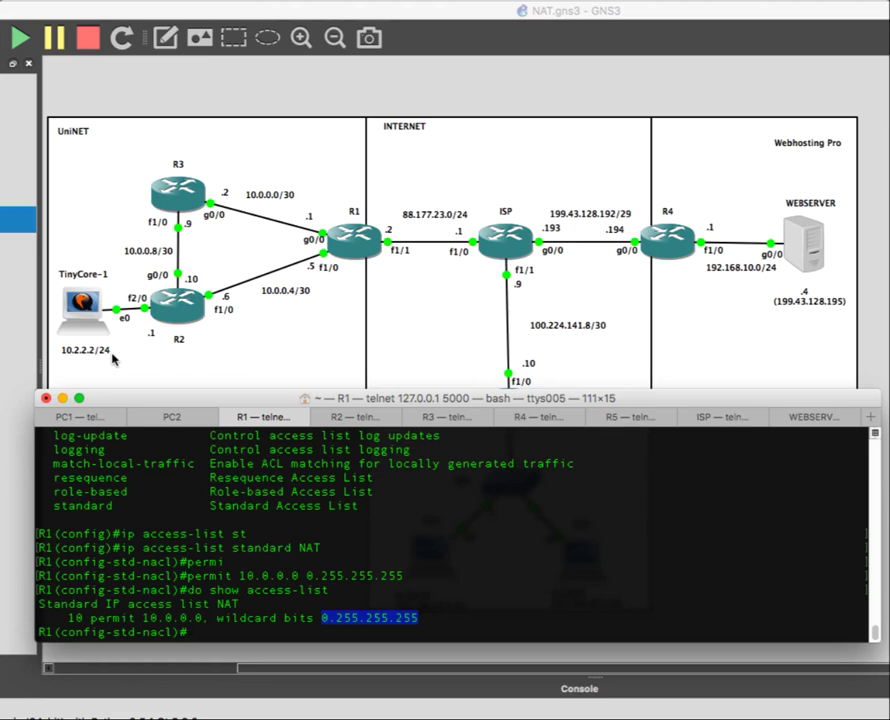
pyautogui.write('exit')
pyautogui.press('Return')
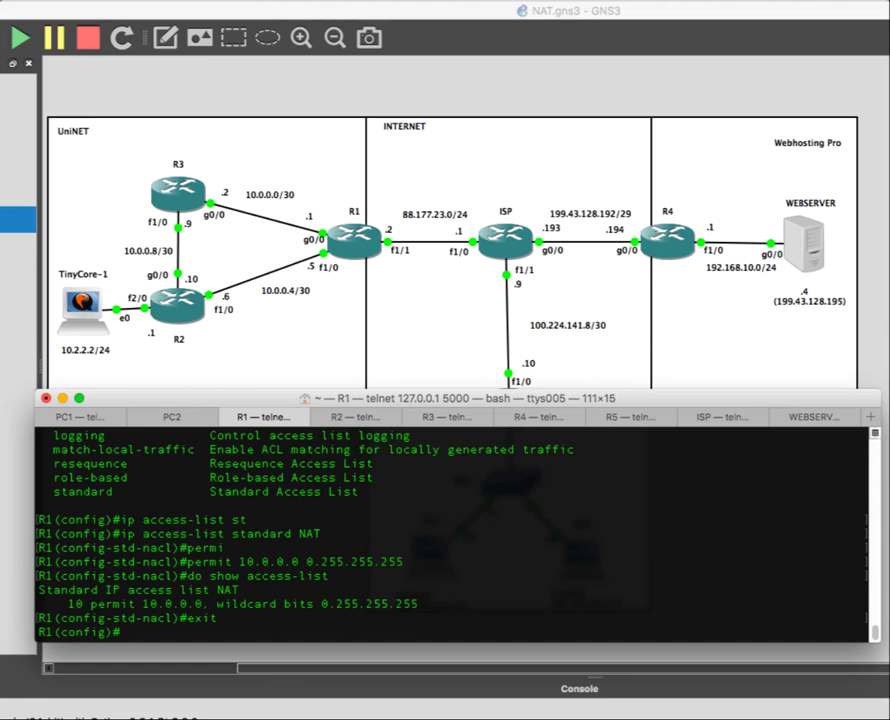
# - Switch to the NAT lab PDF, check the public address range required for UniNET, minimize it and return to R1's console
pyautogui.press('super+Tab')
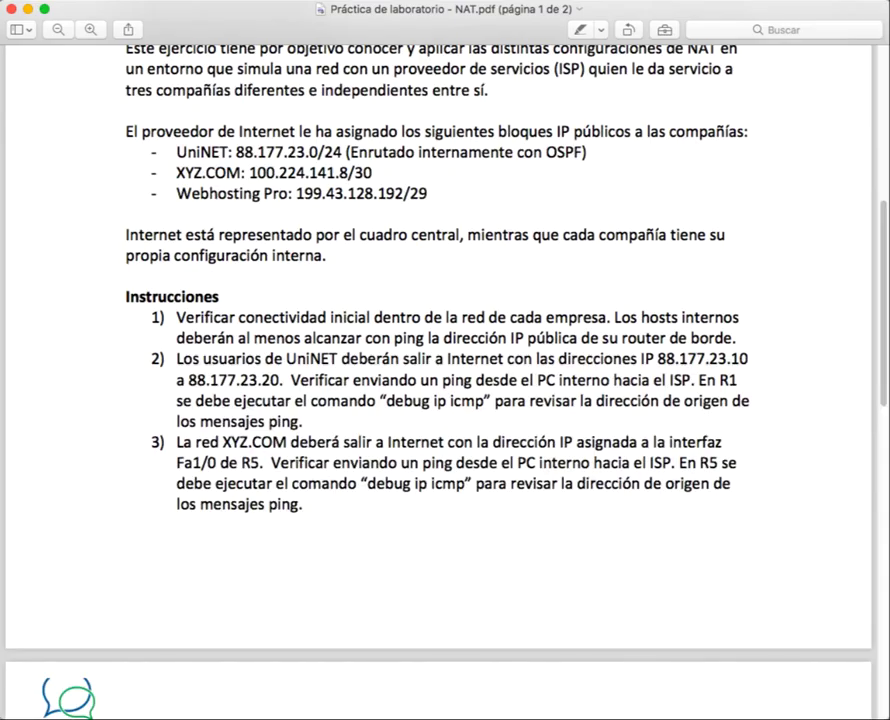
pyautogui.moveTo(655, 358); pyautogui.dragTo(749, 357)
pyautogui.moveTo(189, 380); pyautogui.dragTo(60, 33)
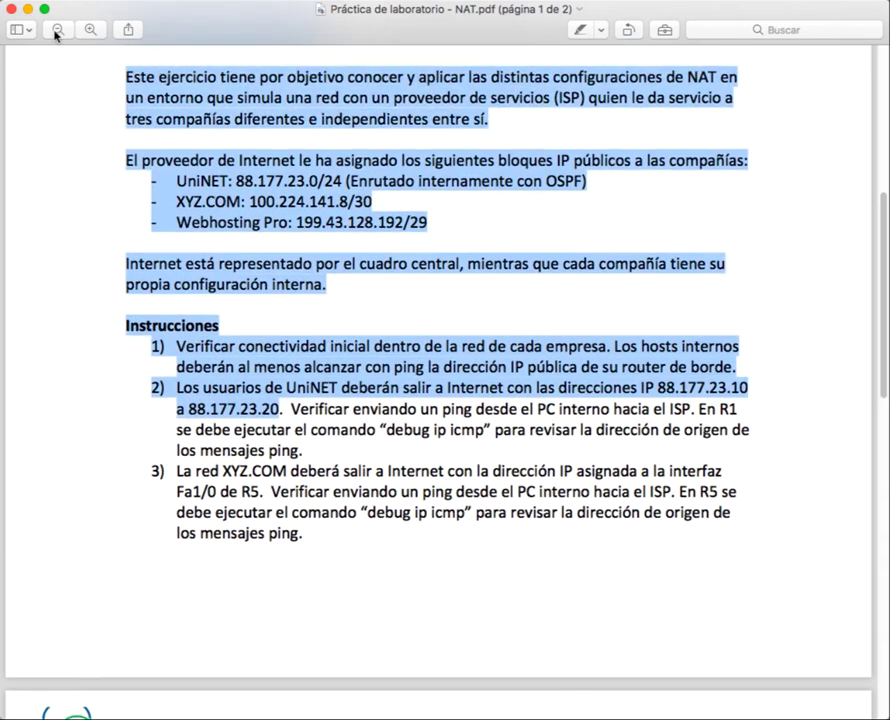
pyautogui.click(30, 10)
pyautogui.click(296, 543)
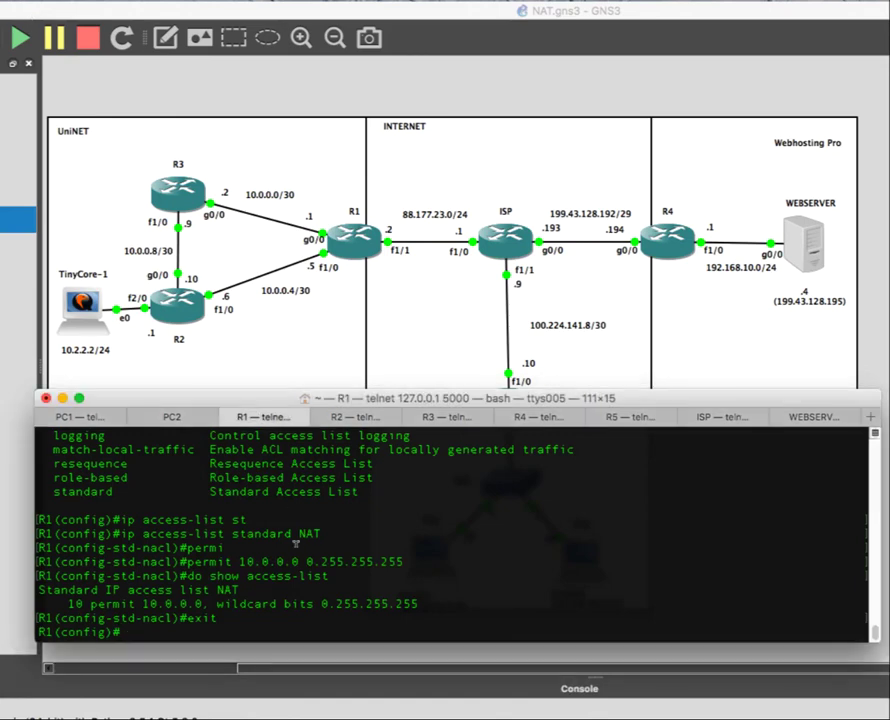
# - Compose a NAT pool command named UNINET with start address 88.177.23.2 and end address 88.177.23.10, consulting inline help for each argument
pyautogui.write('ip na')
pyautogui.press('Tab')
pyautogui.write('t ?')
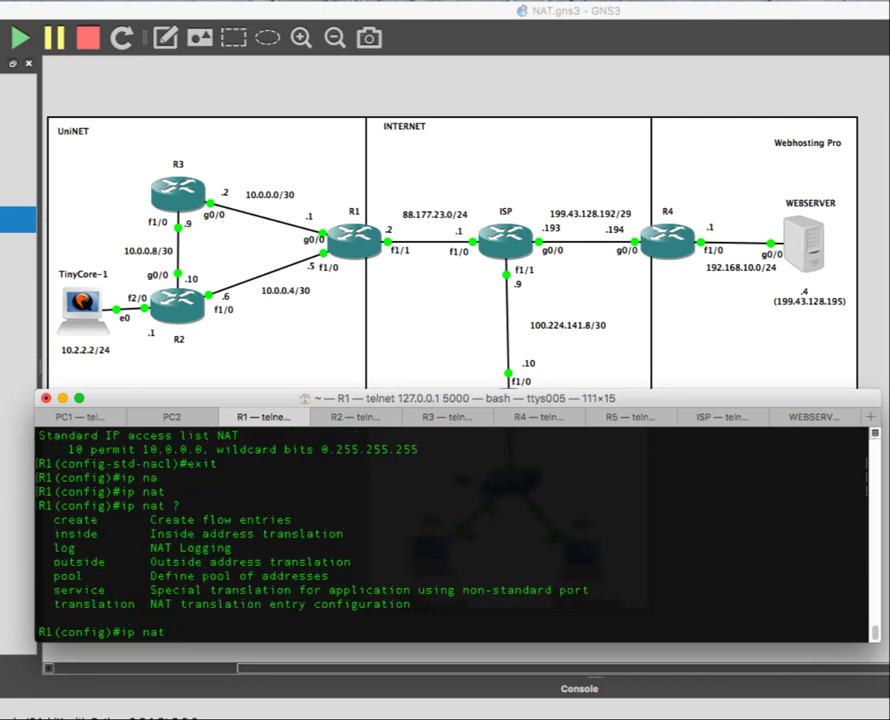
pyautogui.write('poo')
pyautogui.press('Tab')
pyautogui.write('?')
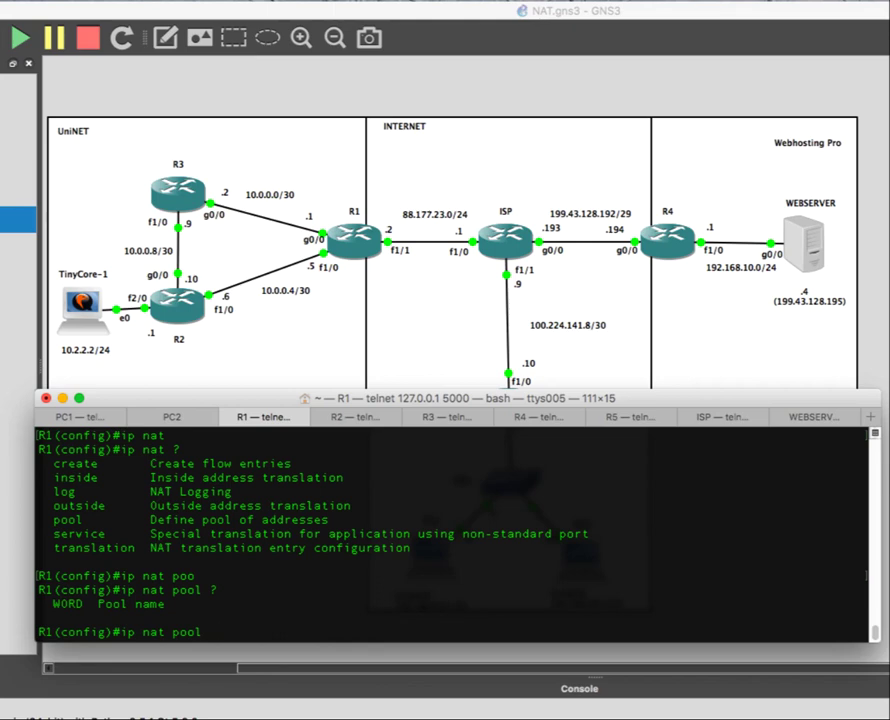
pyautogui.write('UNINET ?')
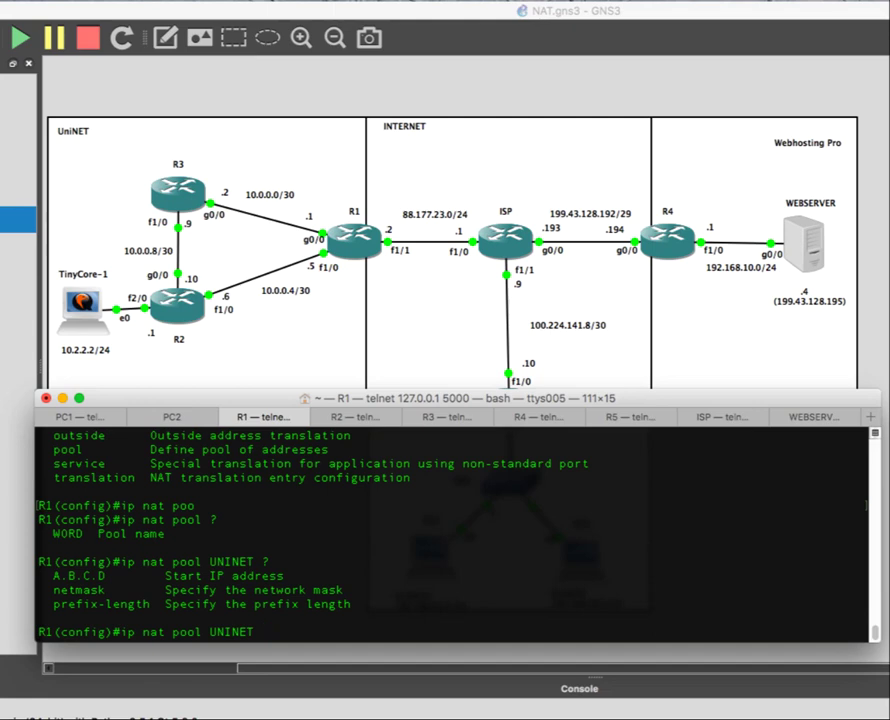
pyautogui.write('88.177.23.2 ?')
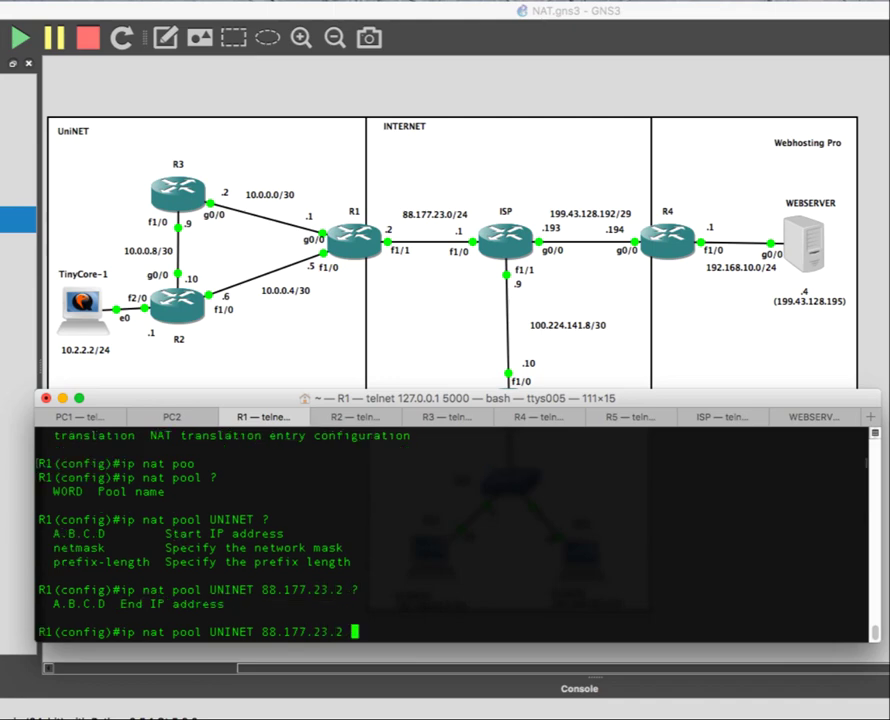
pyautogui.write('88.')
pyautogui.write('177.2')
pyautogui.write('3.10 ?')
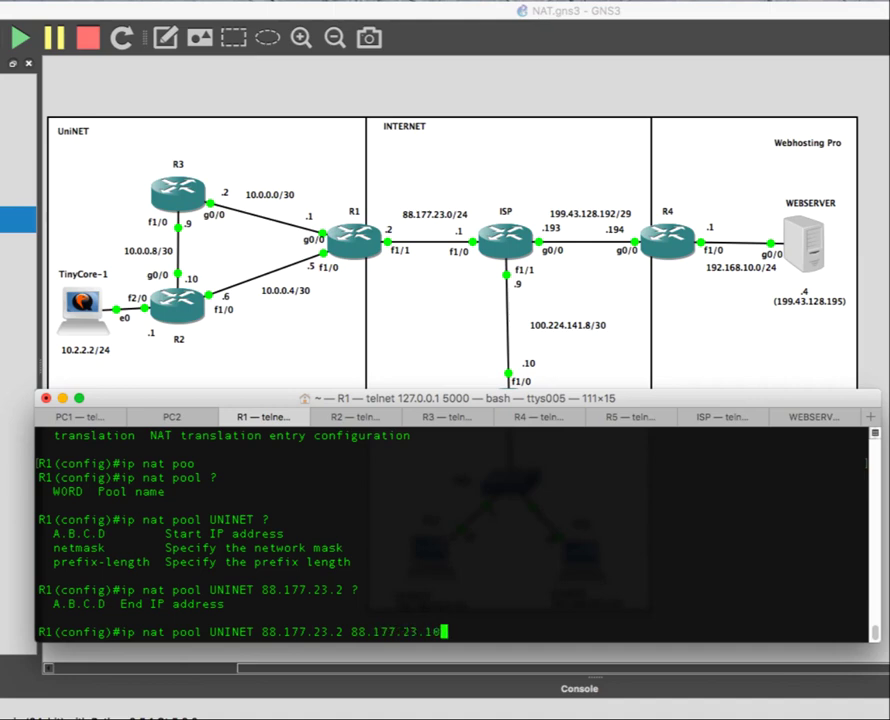
# - Correct the start address in the UNINET pool command to 88.177.23.10
pyautogui.press('Left')
pyautogui.press('Left')
pyautogui.press('Left')
pyautogui.press('Left')
pyautogui.press('Left')
pyautogui.press('Left')
pyautogui.press('Left')
pyautogui.press('Left')
pyautogui.press('Left')
pyautogui.press('Left')
pyautogui.press('Left')
pyautogui.press('Left')
pyautogui.press('Left')
pyautogui.press('Left')
pyautogui.press('BackSpace')
pyautogui.write('10')
# - Correct the end address in the UNINET pool command to 88.177.23.20 and query the remaining options
pyautogui.press('Right')
pyautogui.press('Right')
pyautogui.press('Right')
pyautogui.press('Right')
pyautogui.press('Right')
pyautogui.press('Right')
pyautogui.press('Right')
pyautogui.press('Right')
pyautogui.press('Right')
pyautogui.press('Right')
pyautogui.press('Right')
pyautogui.press('Right')
pyautogui.press('Right')
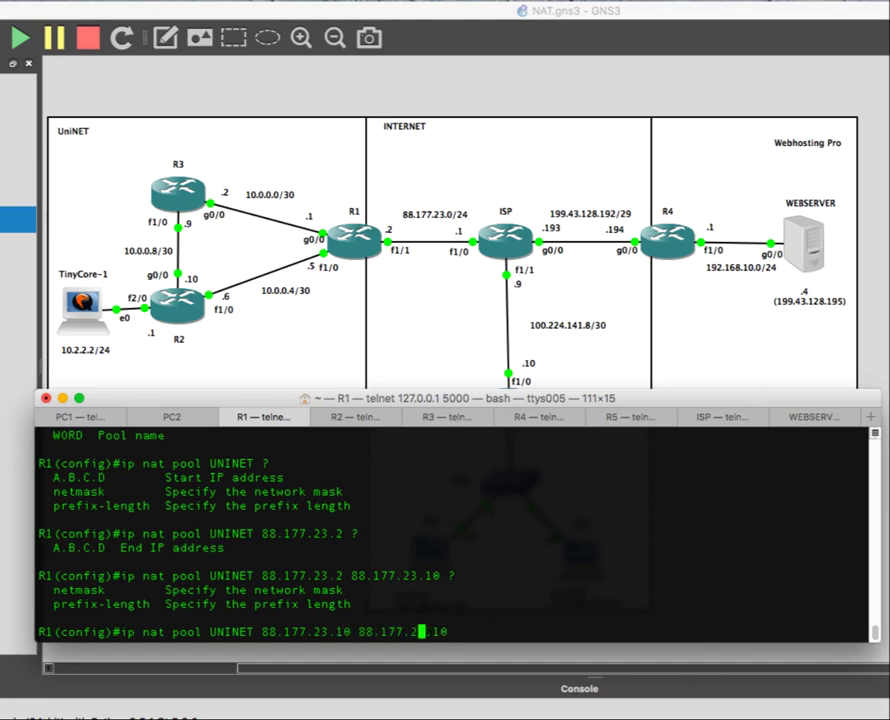
pyautogui.press('Left')
pyautogui.press('BackSpace')
pyautogui.write('2')
pyautogui.press('Right')
pyautogui.write('?')
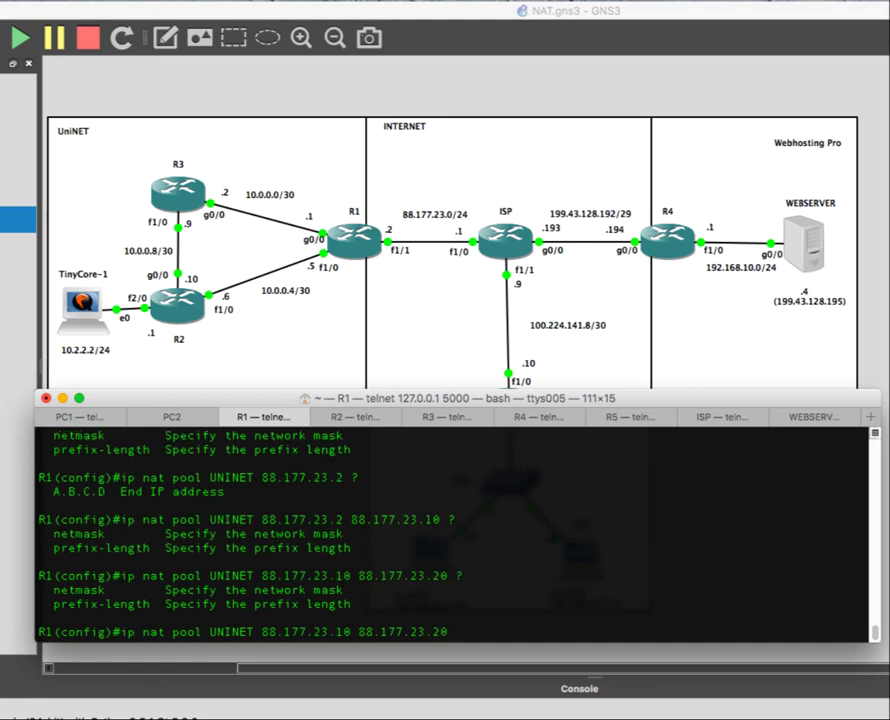
# - Complete the UNINET pool with netmask 255.255.255.0, submit it, and check the running configuration filtered for nat
pyautogui.write('net')
pyautogui.press('Tab')
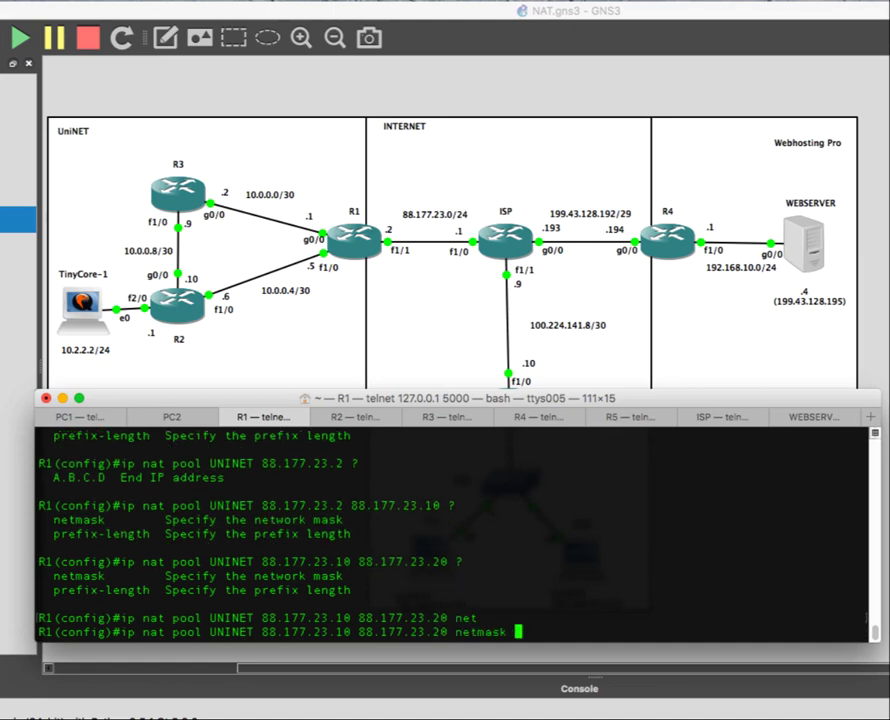
pyautogui.write('?2')
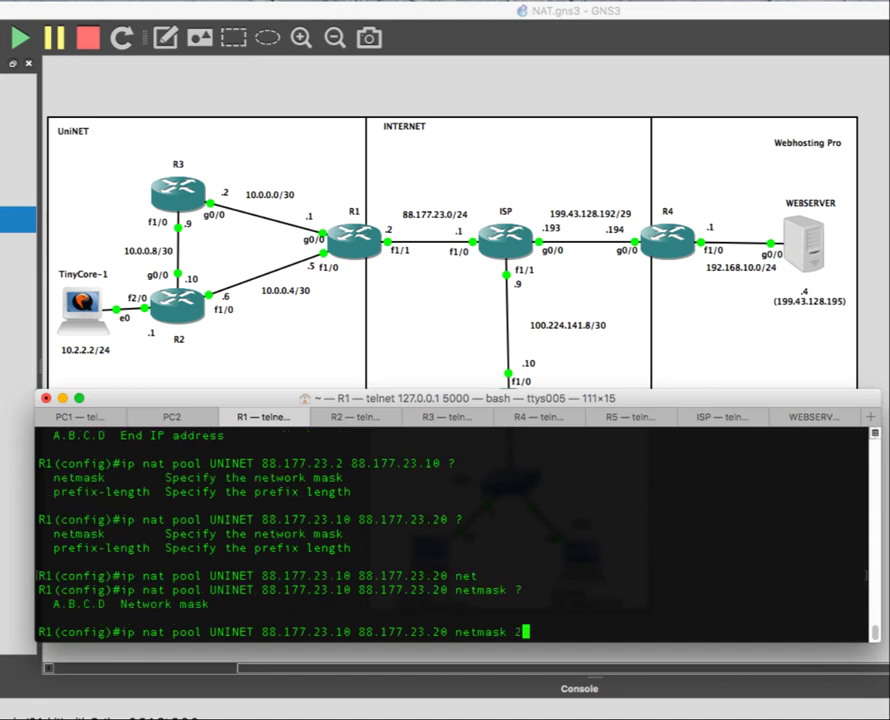
pyautogui.write('55.255.255.0')
pyautogui.write('?')
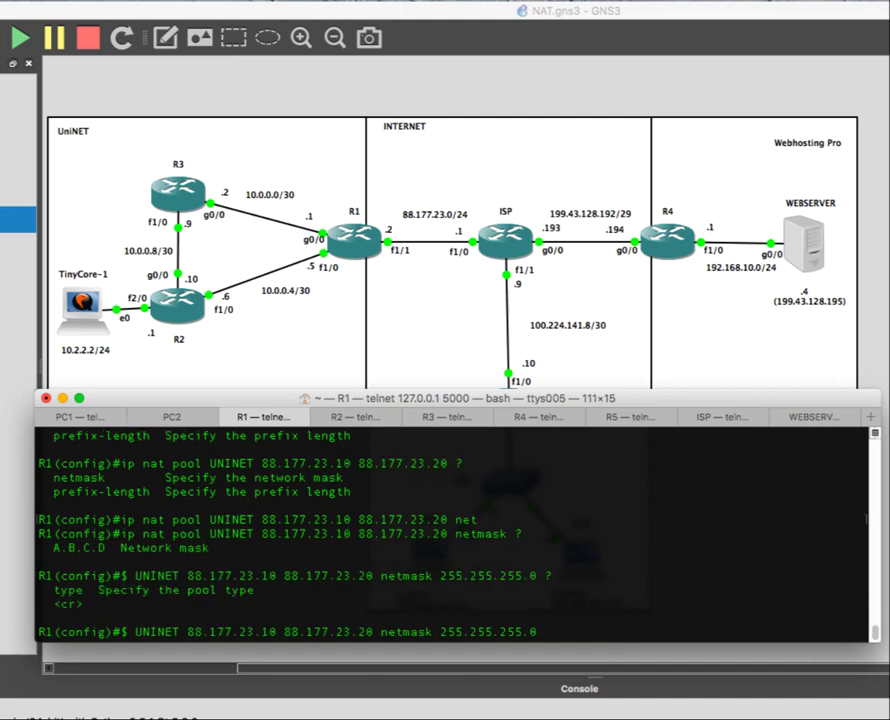
pyautogui.press('Return')
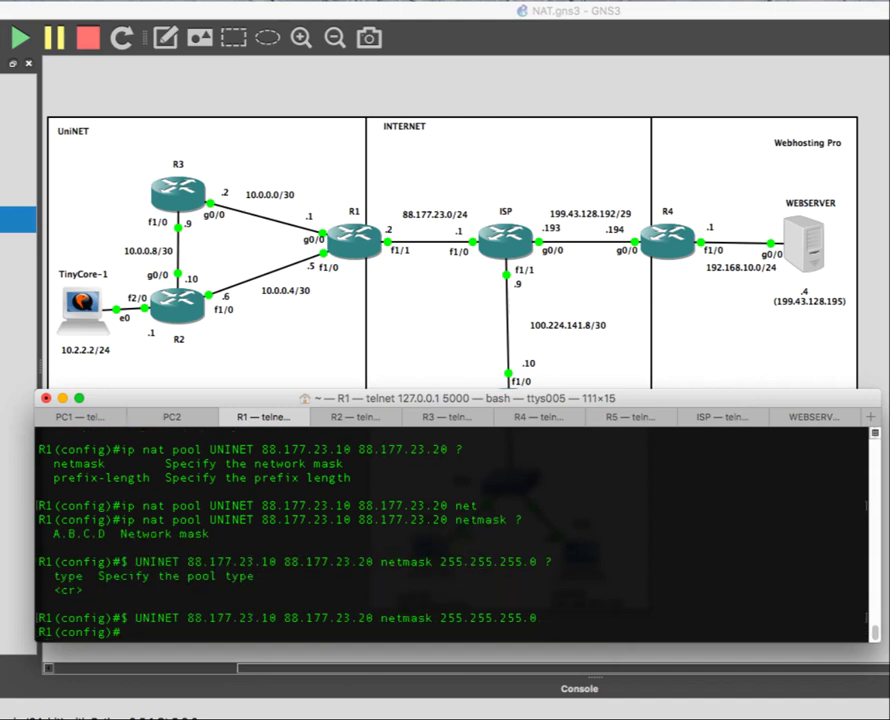
pyautogui.write('do sh run | include nat')
pyautogui.press('Return')
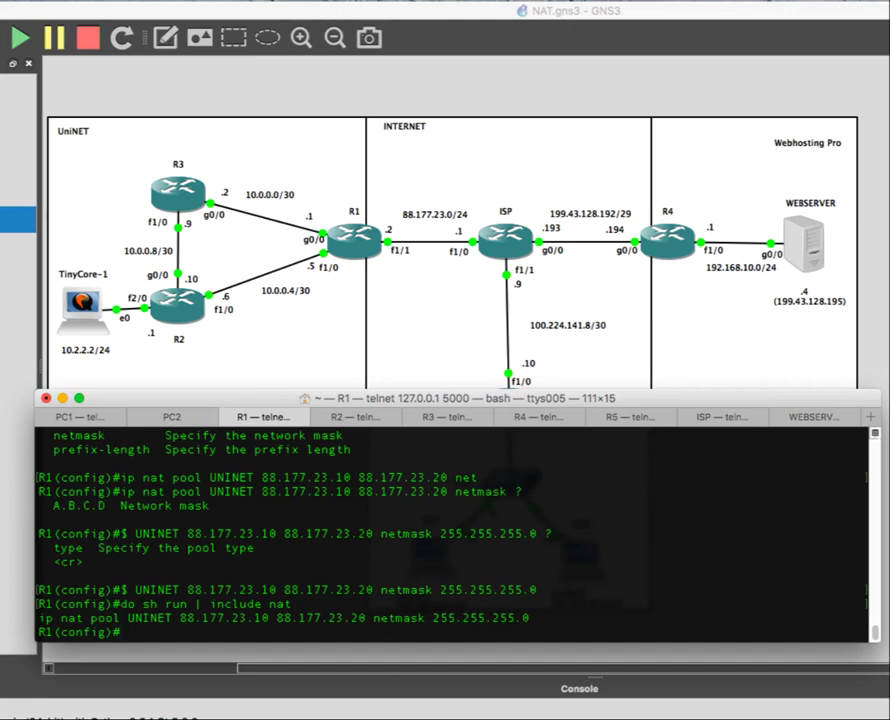
# - Compose an inside source NAT rule that matches access list NAT, consulting the inline help for each argument
pyautogui.write('ip nat insi')
pyautogui.press('Tab')
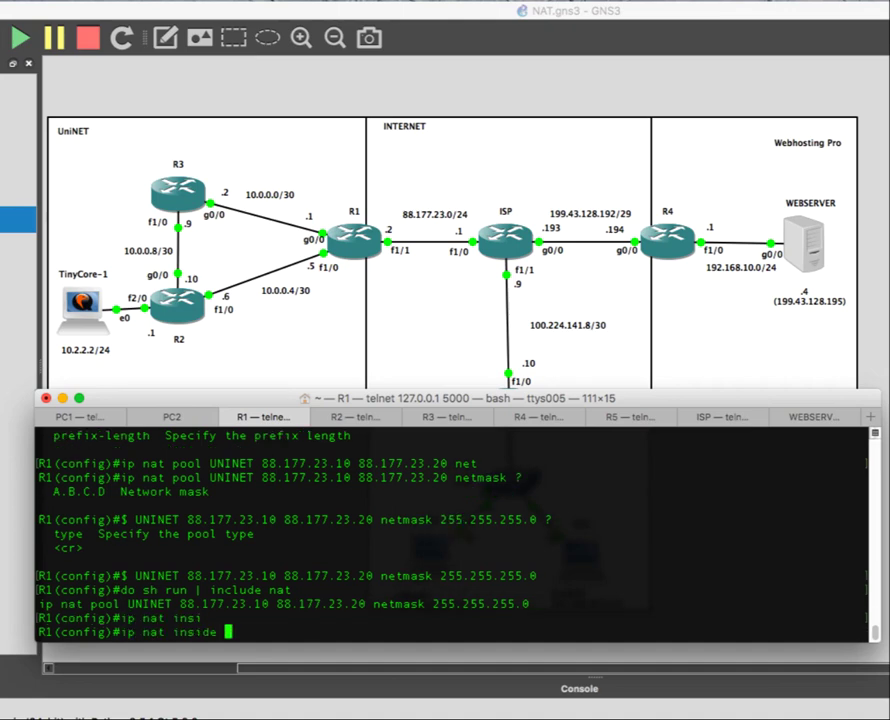
pyautogui.write('sou')
pyautogui.press('Tab')
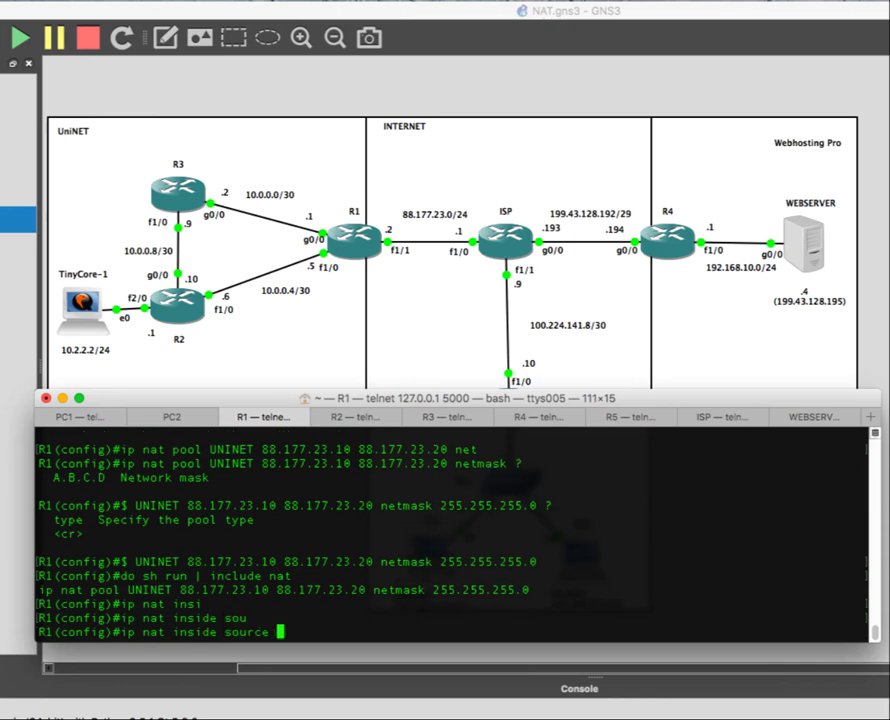
pyautogui.write('?list NAT p')
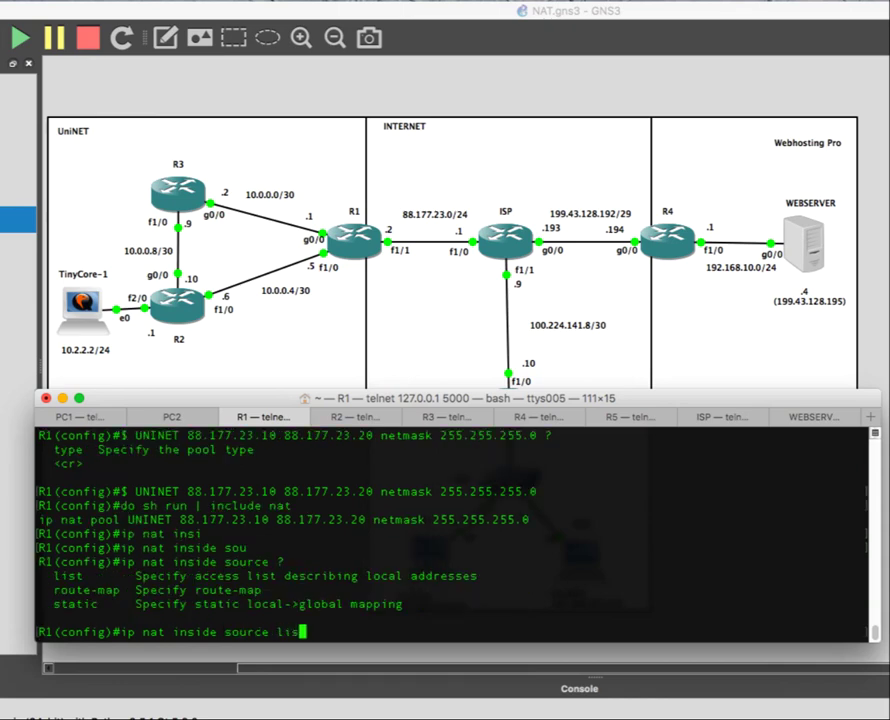
pyautogui.press('Tab')
pyautogui.write('?')
pyautogui.write('NAT ?')
# - Complete the inside source rule for access list NAT with pool UNINET and overload, checking the inline help, submit it, and review its arguments
pyautogui.write('po')
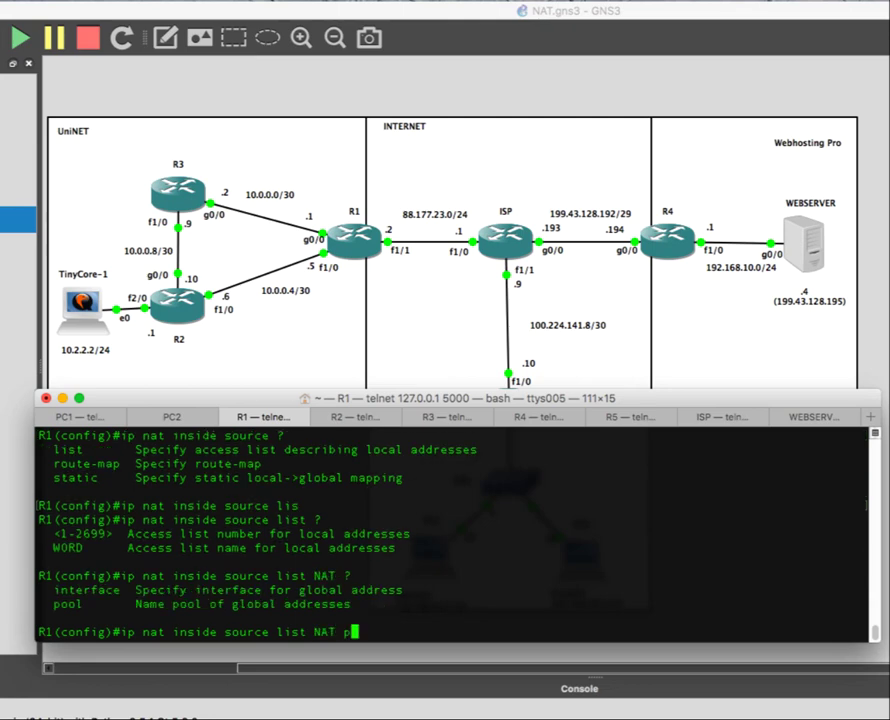
pyautogui.press('Tab')
pyautogui.write('?UNINET')
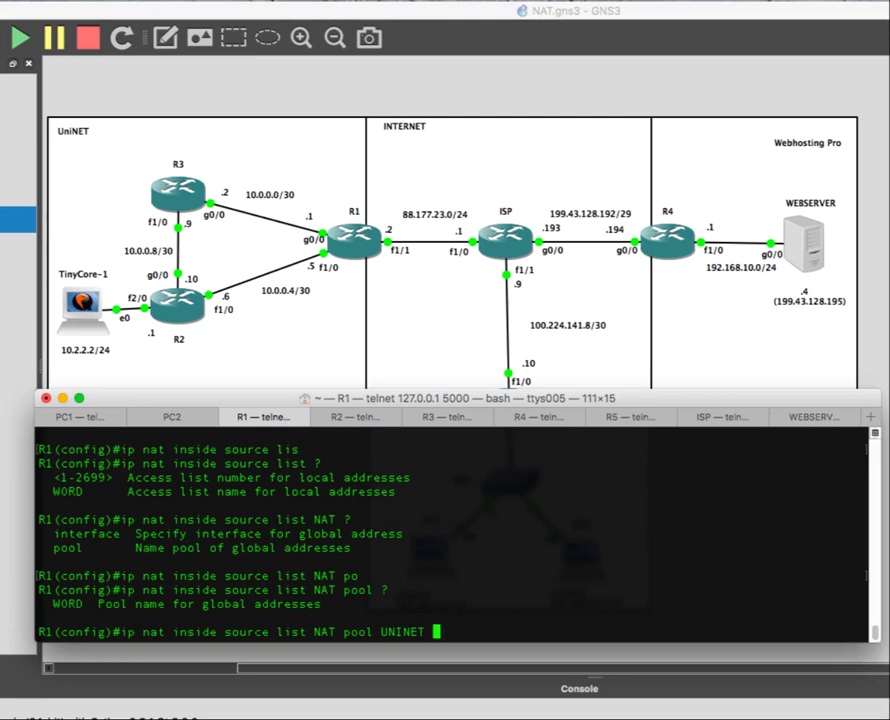
pyautogui.write(' ?')
pyautogui.write('overloa')
pyautogui.write('d')
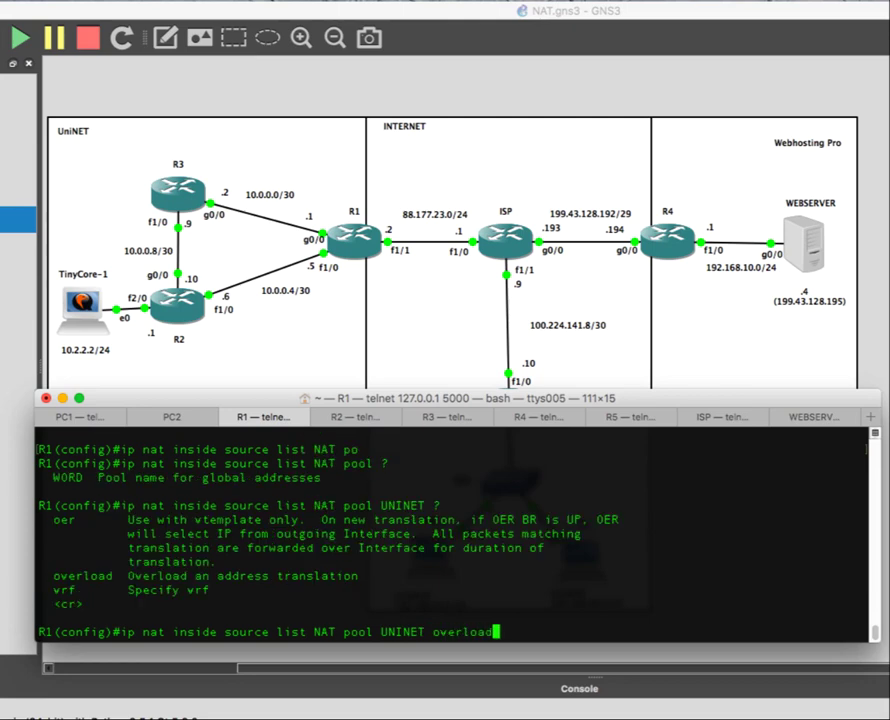
pyautogui.press('Return')
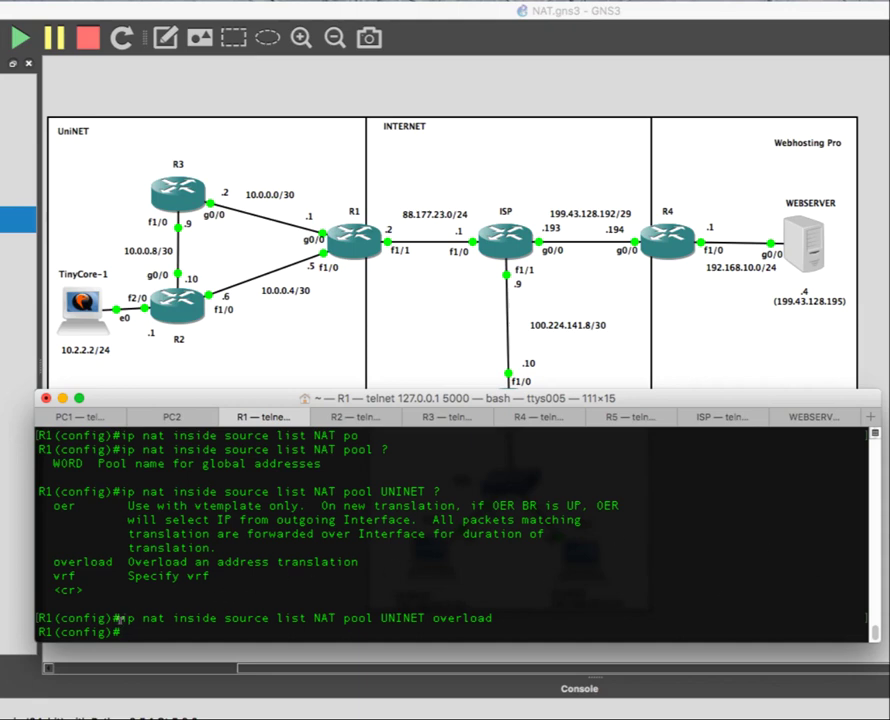
pyautogui.doubleClick(325, 618)
pyautogui.doubleClick(403, 618)
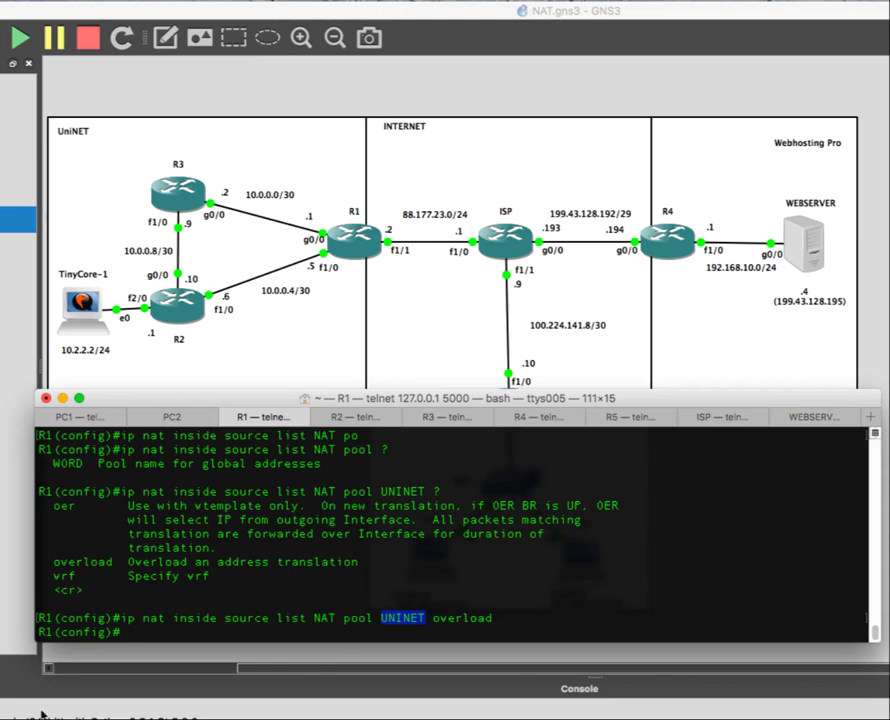
pyautogui.moveTo(120, 617); pyautogui.dragTo(268, 618)
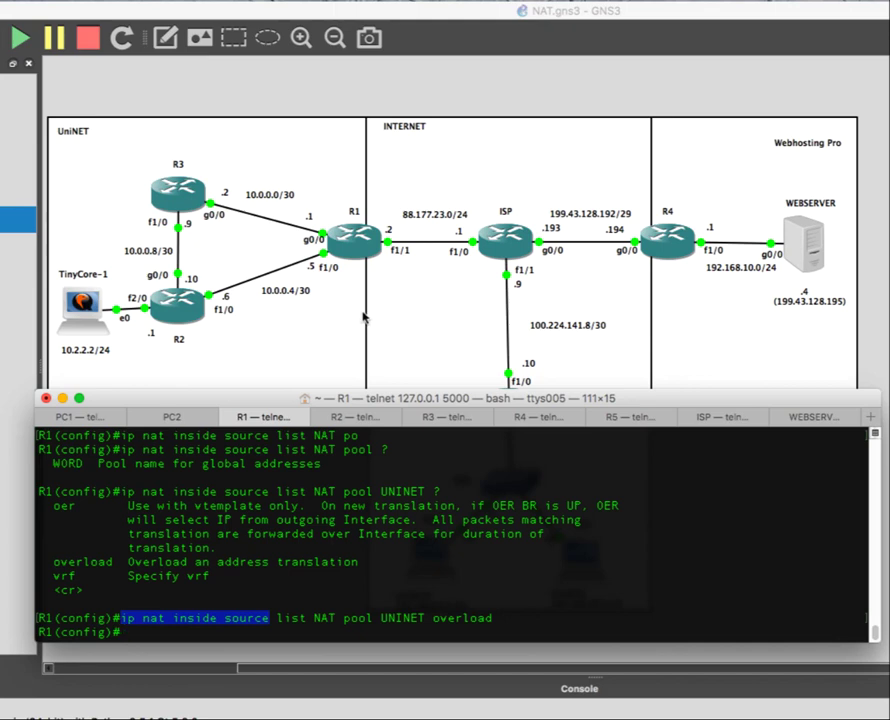
# - Set R1's interface f1/1 as the NAT outside interface
pyautogui.write('conf t')
pyautogui.press('Return')
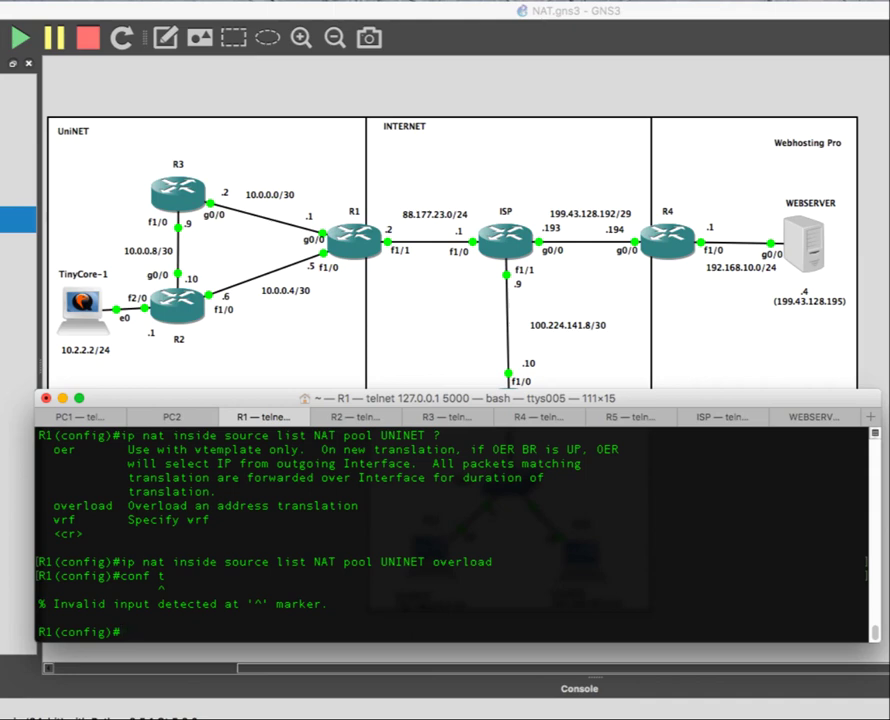
pyautogui.write('int f')
pyautogui.press('Tab')
pyautogui.write('1/1')
pyautogui.press('Return')
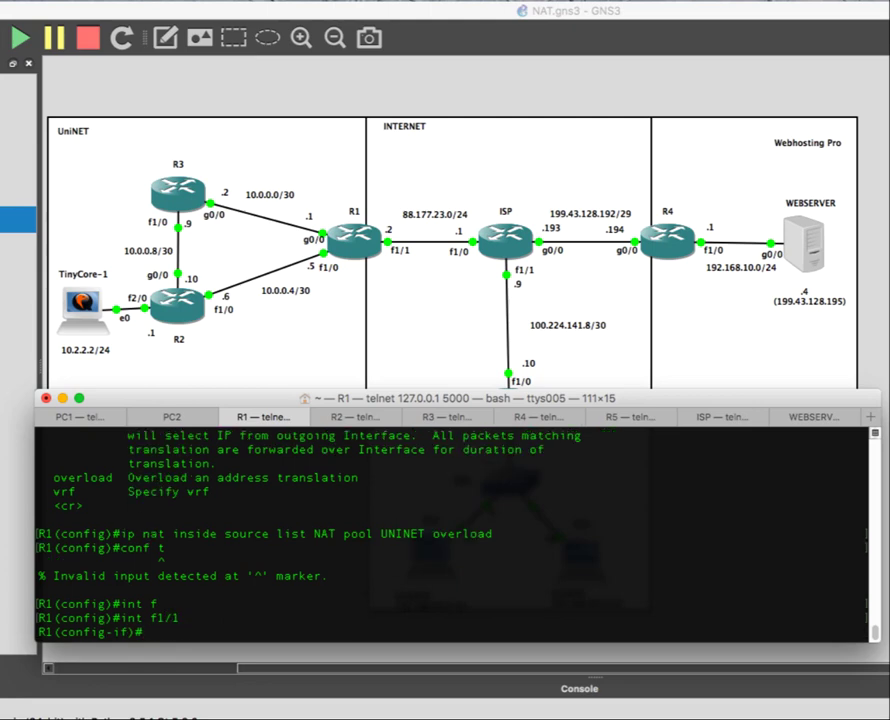
pyautogui.write('ip nat out')
pyautogui.press('Return')
pyautogui.press('Up')
pyautogui.write('side')
pyautogui.press('Return')
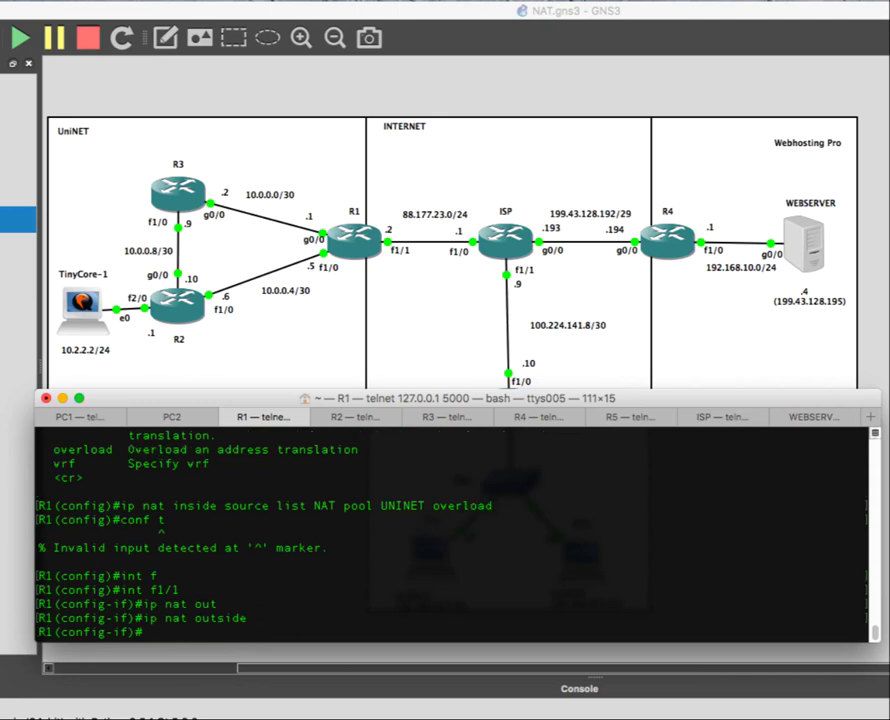
# - Set R1's interfaces g0/0 and f1/0 as NAT inside interfaces
pyautogui.write('int g0/0')
pyautogui.press('Return')
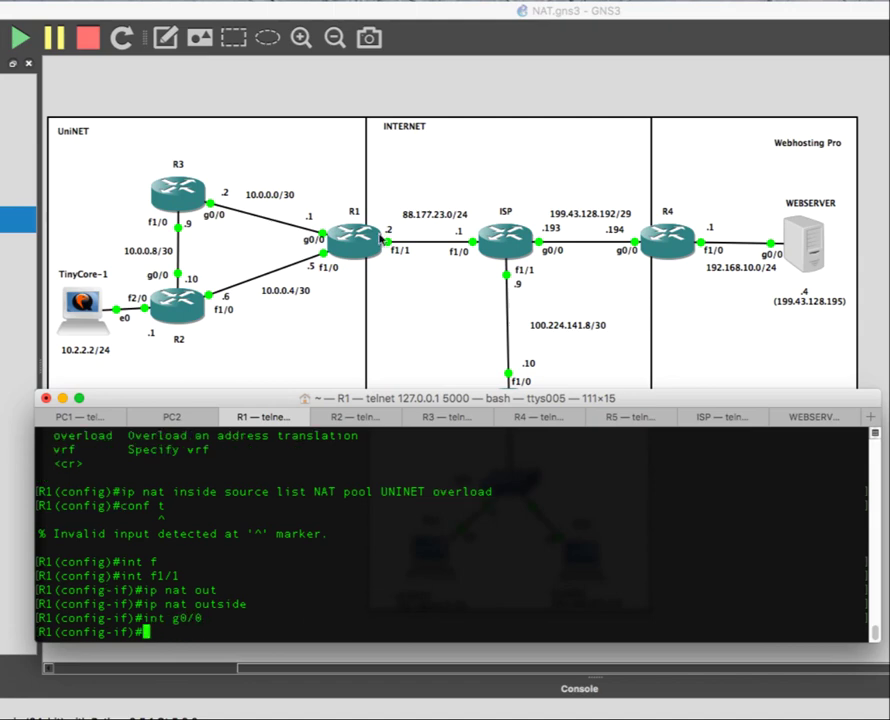
pyautogui.write('ip nat inside')
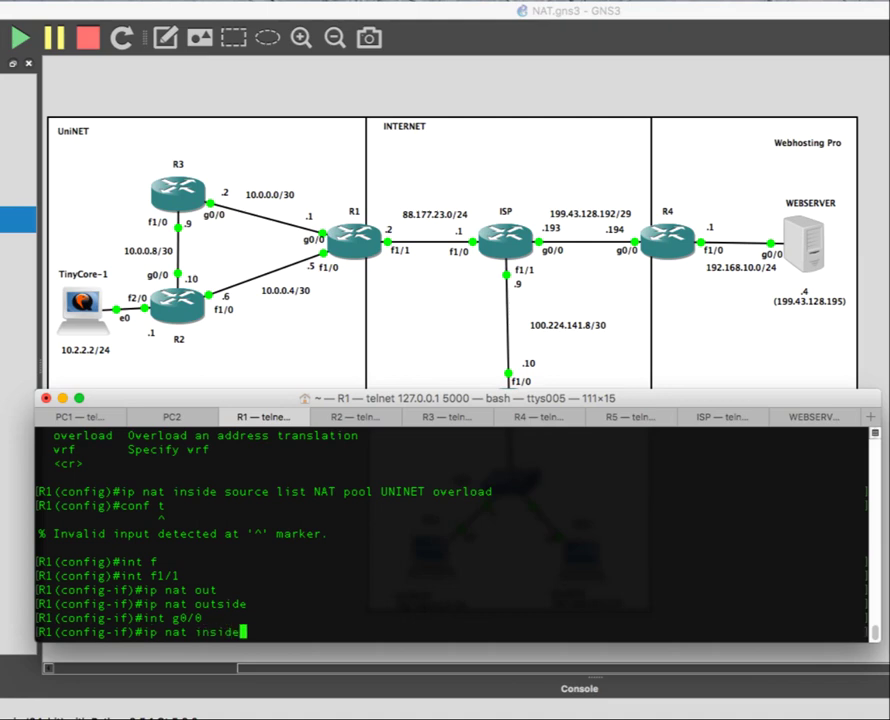
pyautogui.press('Return')
pyautogui.write('int f1/0')
pyautogui.press('Return')
pyautogui.press('Up')
pyautogui.press('Up')
pyautogui.press('Return')
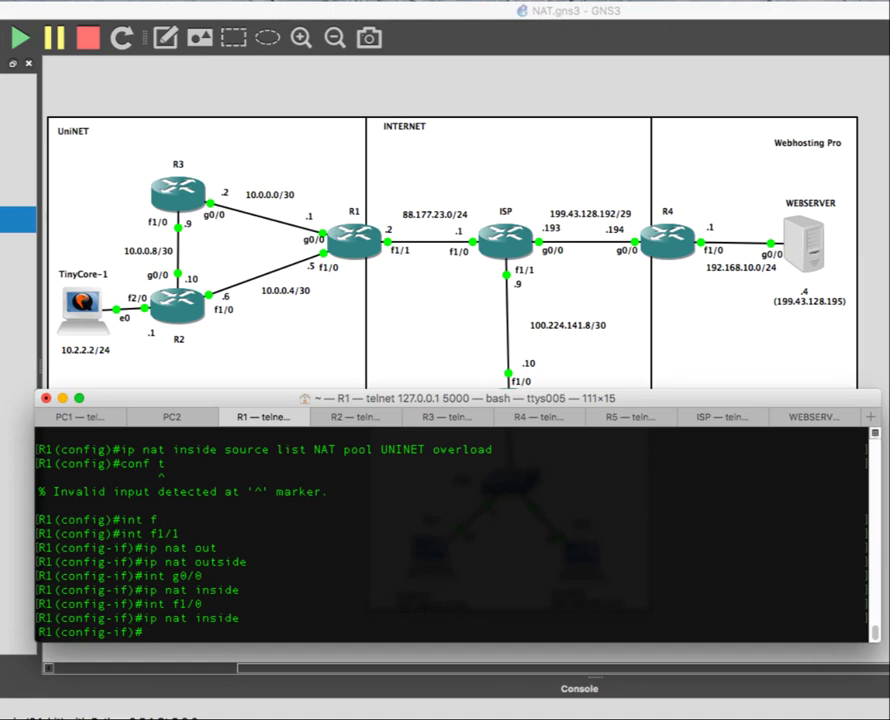
# - Leave configuration mode on R1 and show the IP NAT translations
pyautogui.hotkey('ctrl', 'z')
pyautogui.press('Return')
pyautogui.press('Return')
pyautogui.write('show ip nat tr')
pyautogui.press('Return')
pyautogui.press('Up')
pyautogui.press('Tab')
pyautogui.press('Return')
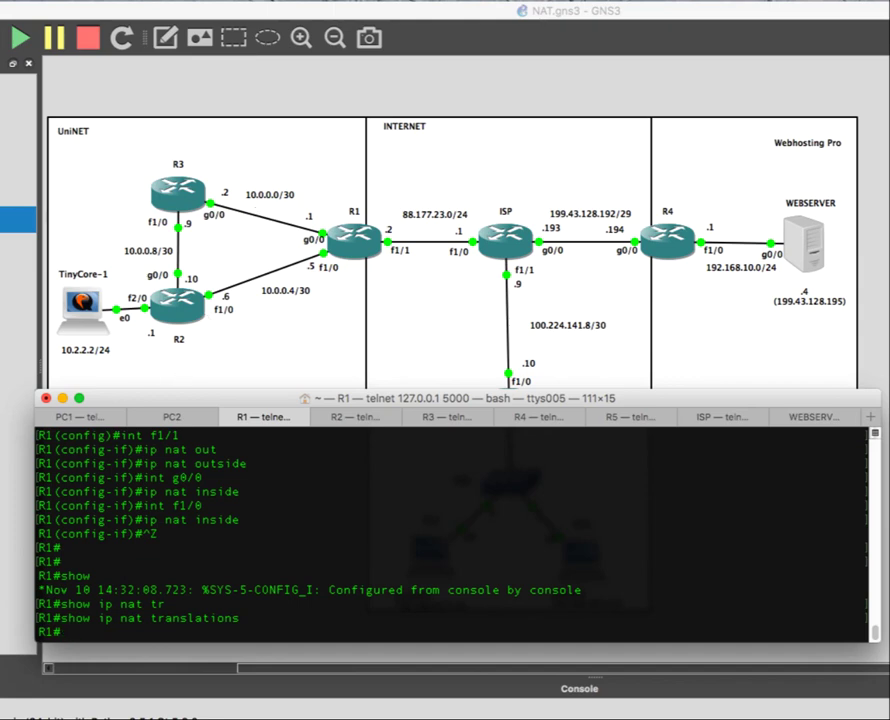
# - Switch to the TinyCore-1 virtual machine and repeat the ping to the ISP address 88.177.23.1
pyautogui.click(2, 706)
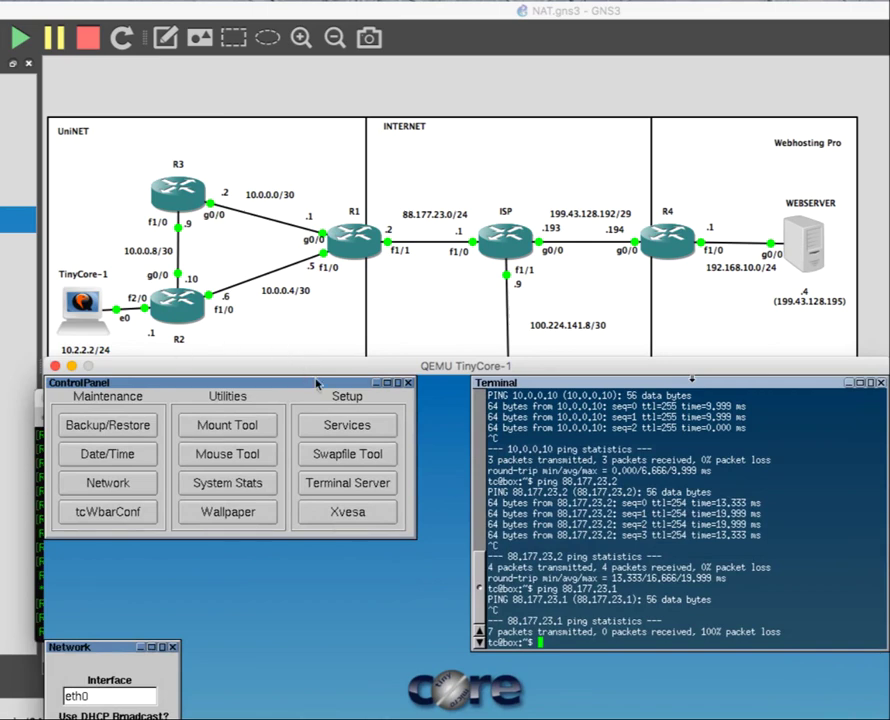
pyautogui.click(308, 376)
pyautogui.press('Up')
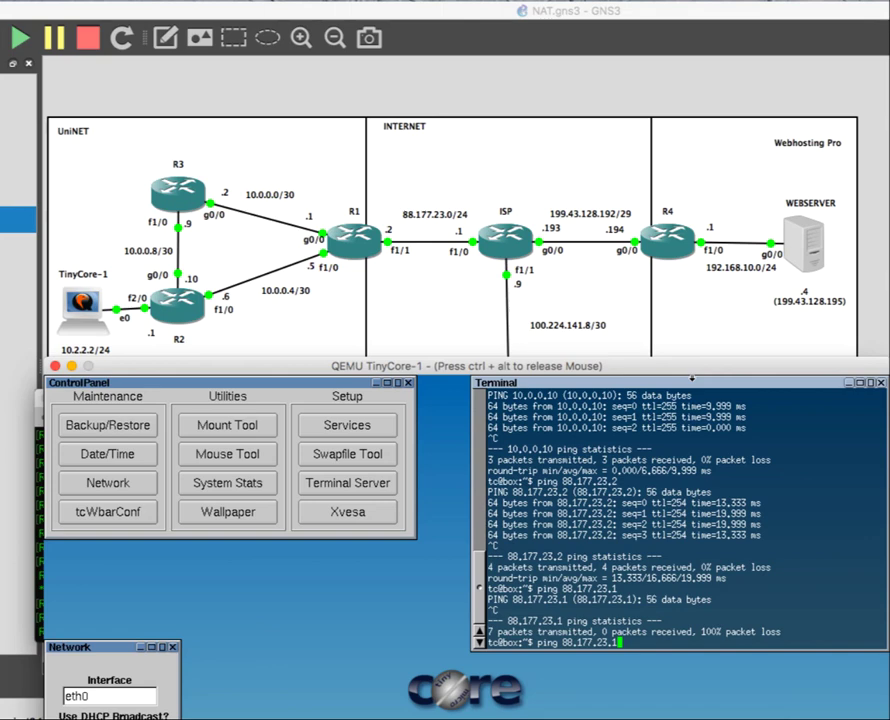
pyautogui.press('Return')
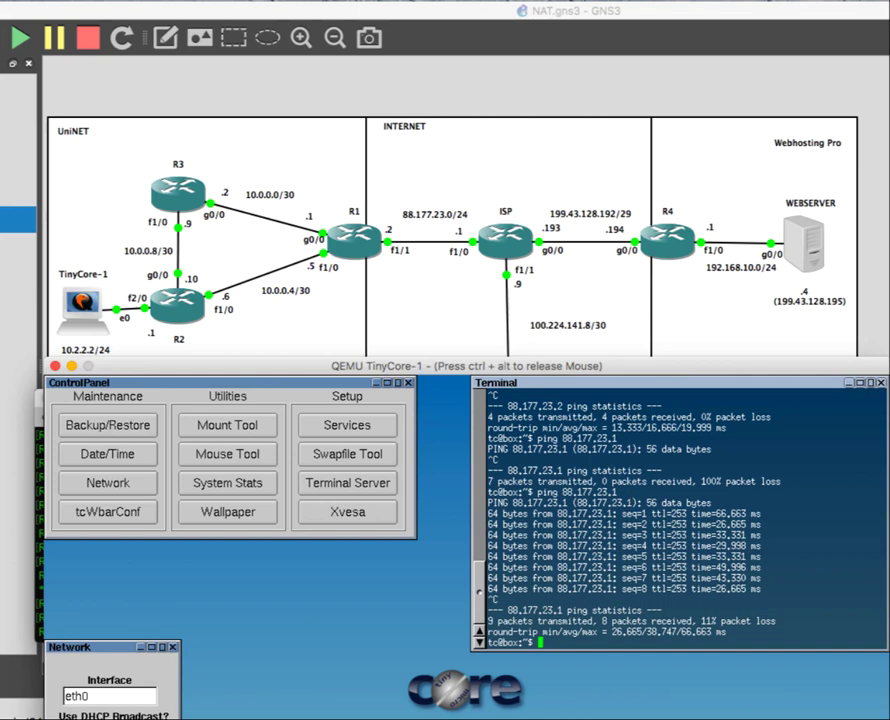
pyautogui.hotkey('ctrl', 'alt')
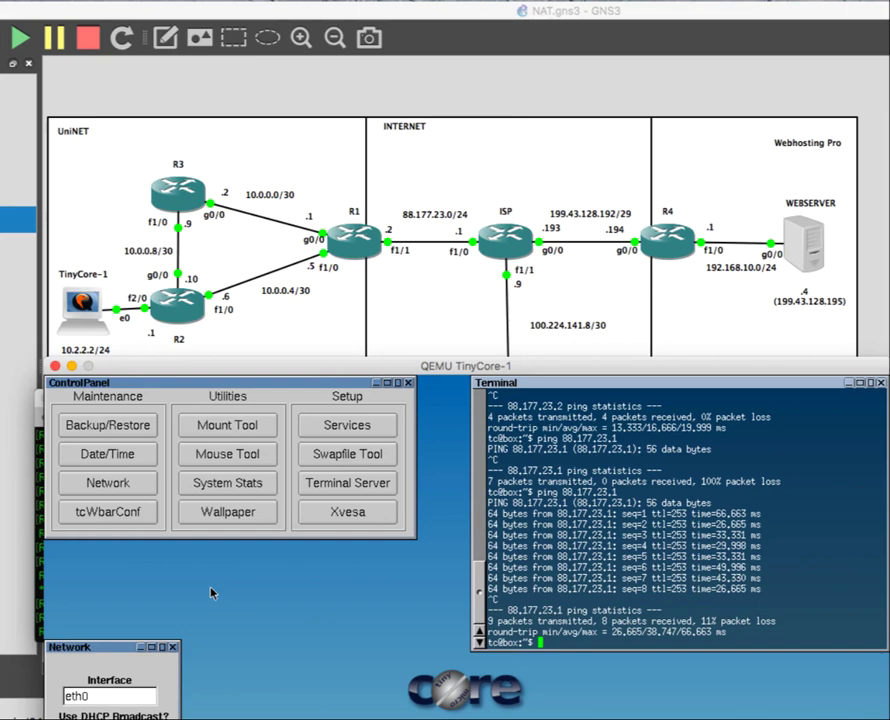
# - Show R1's IP NAT translations again and examine the protocol, inside local, outside local and inside global addresses of the entry
pyautogui.press('super+Tab')
pyautogui.press('Up')
pyautogui.press('Return')
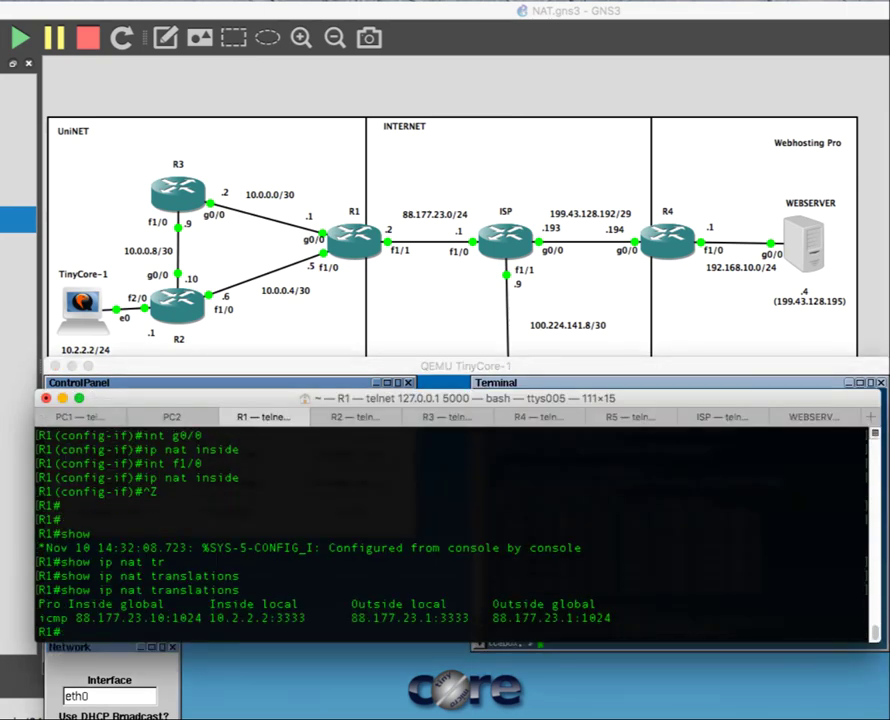
pyautogui.doubleClick(54, 618)
pyautogui.moveTo(210, 617); pyautogui.dragTo(270, 617)
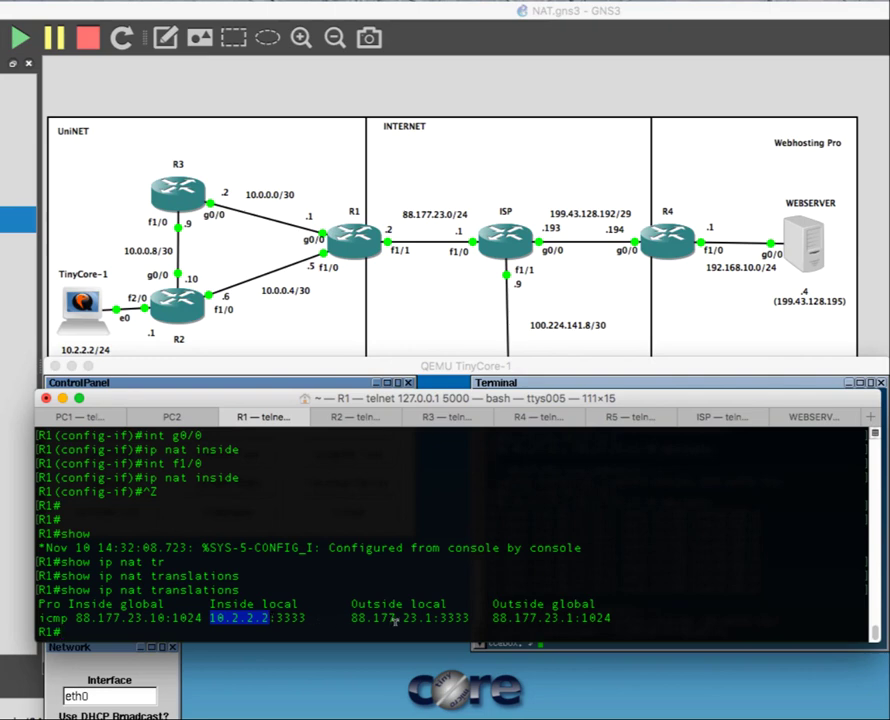
pyautogui.moveTo(433, 617); pyautogui.dragTo(369, 616)
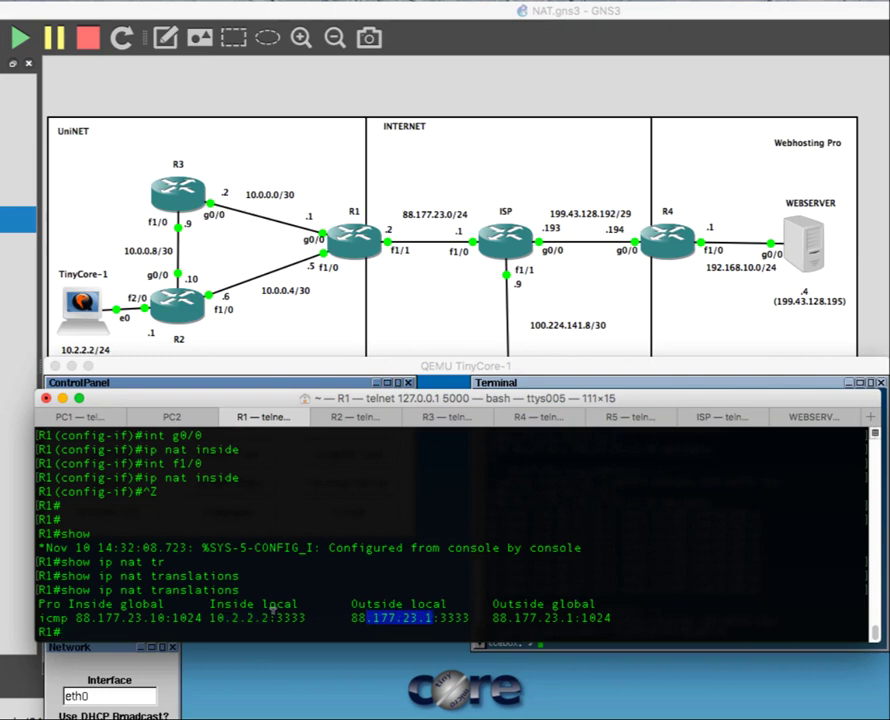
pyautogui.moveTo(77, 617); pyautogui.dragTo(167, 617)
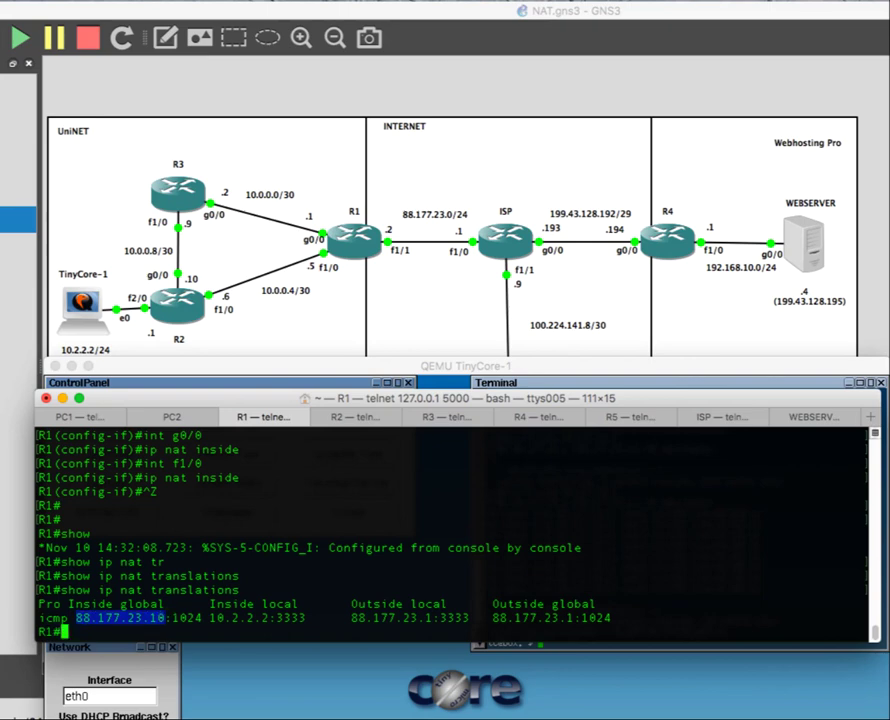
# - Read instruction 2 in the lab PDF for the required debug command and compare it with the topology around the ISP router
pyautogui.press('super+Tab')
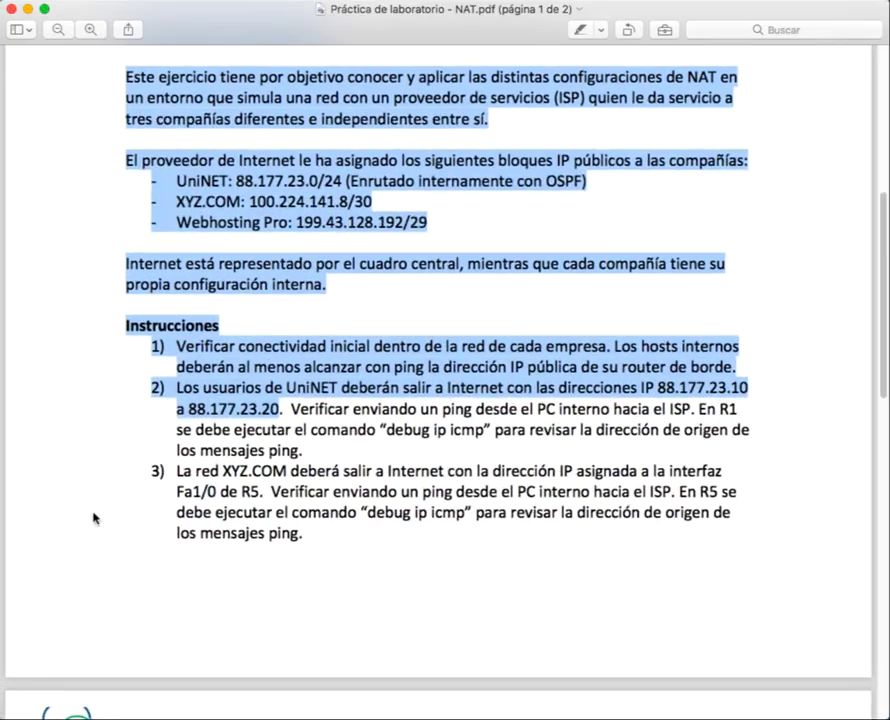
pyautogui.click(325, 444)
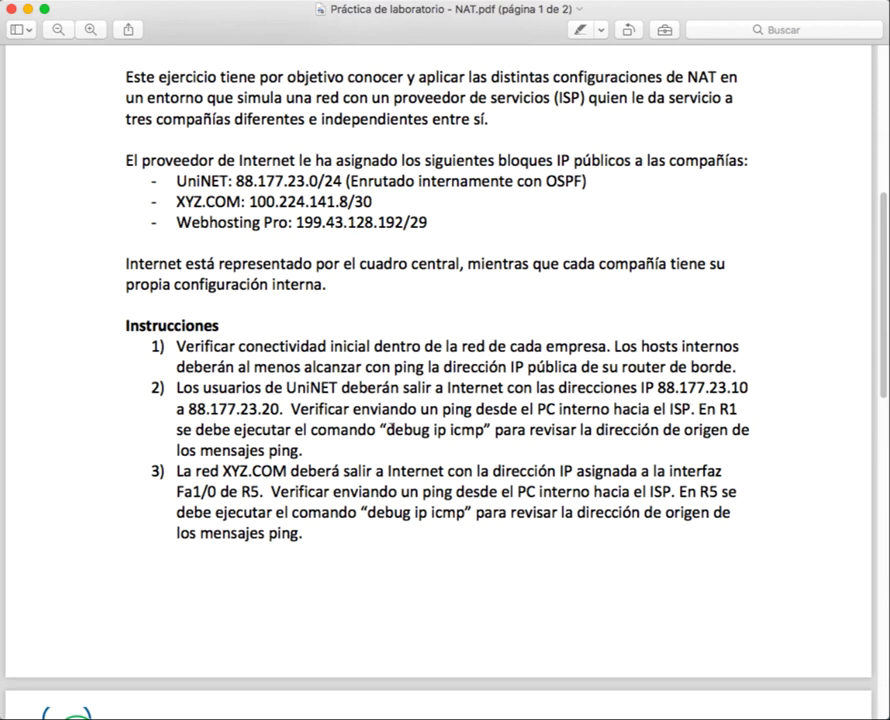
pyautogui.moveTo(381, 428); pyautogui.dragTo(491, 429)
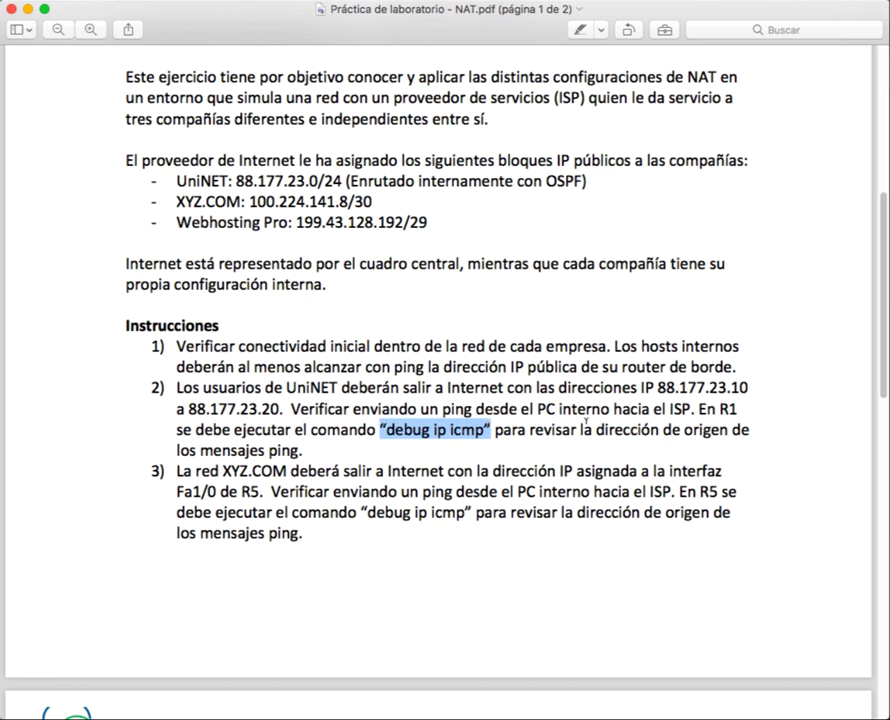
pyautogui.press('super+Tab')
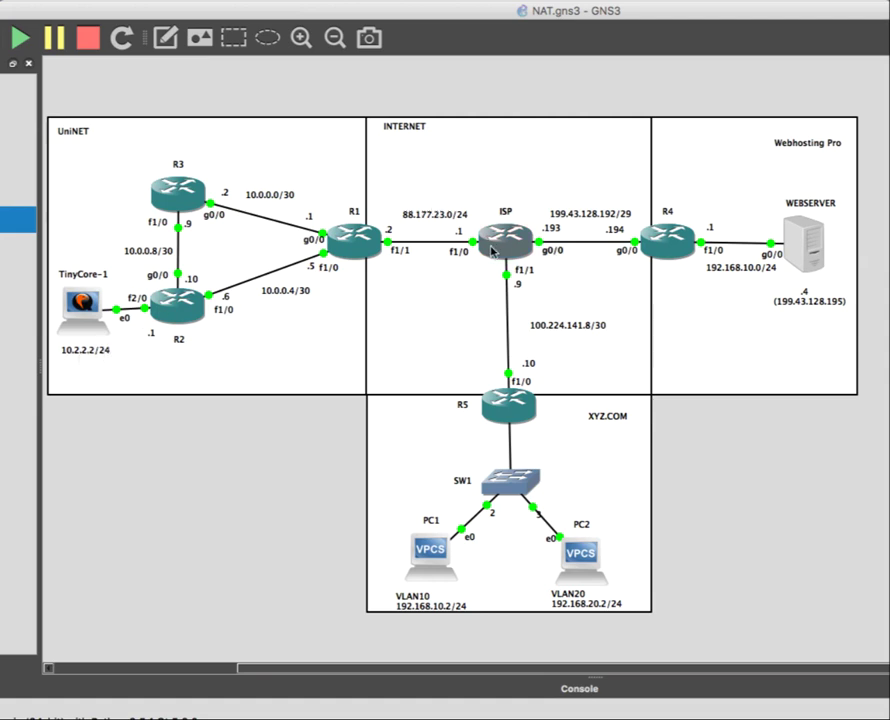
pyautogui.moveTo(491, 251)
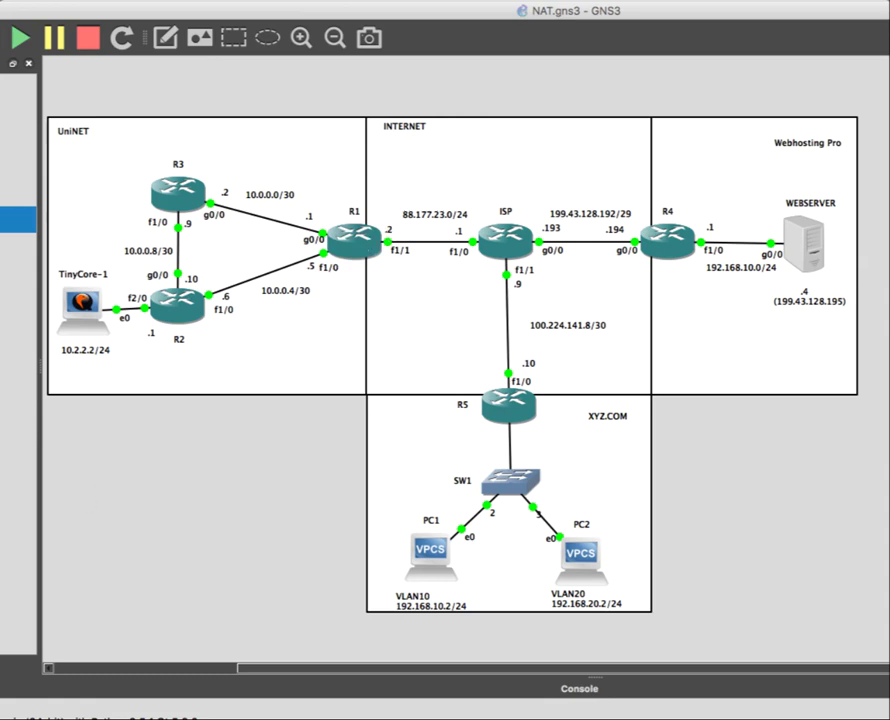
# - Return to R1's console and enable ICMP packet debugging with debug ip icmp
pyautogui.press('super+Tab')
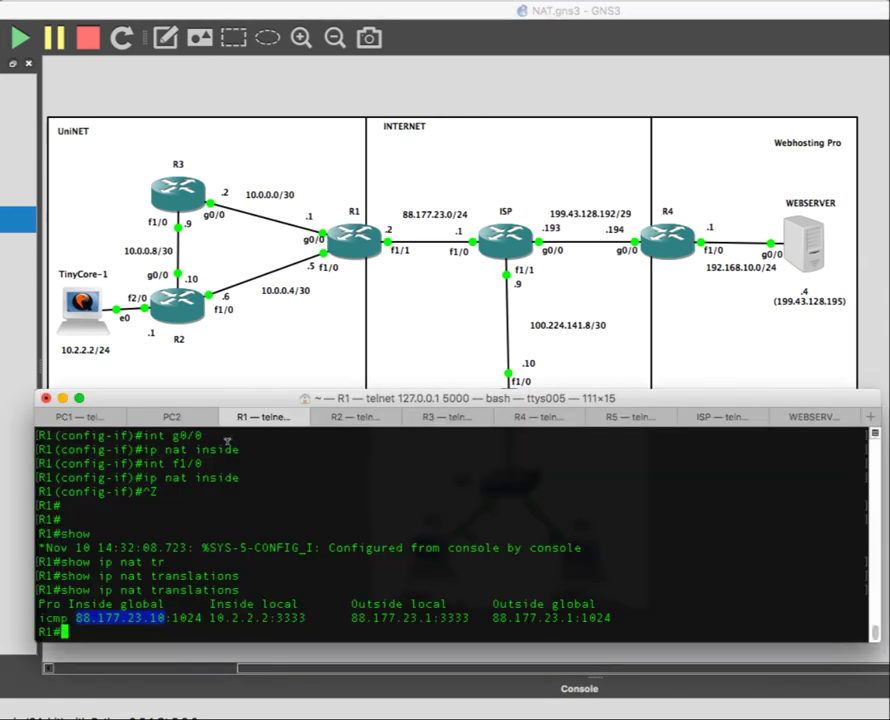
pyautogui.press('Return')
pyautogui.press('Return')
pyautogui.press('Return')
pyautogui.write('deb')
pyautogui.press('Tab')
pyautogui.write('ip icmp')
pyautogui.press('Tab')
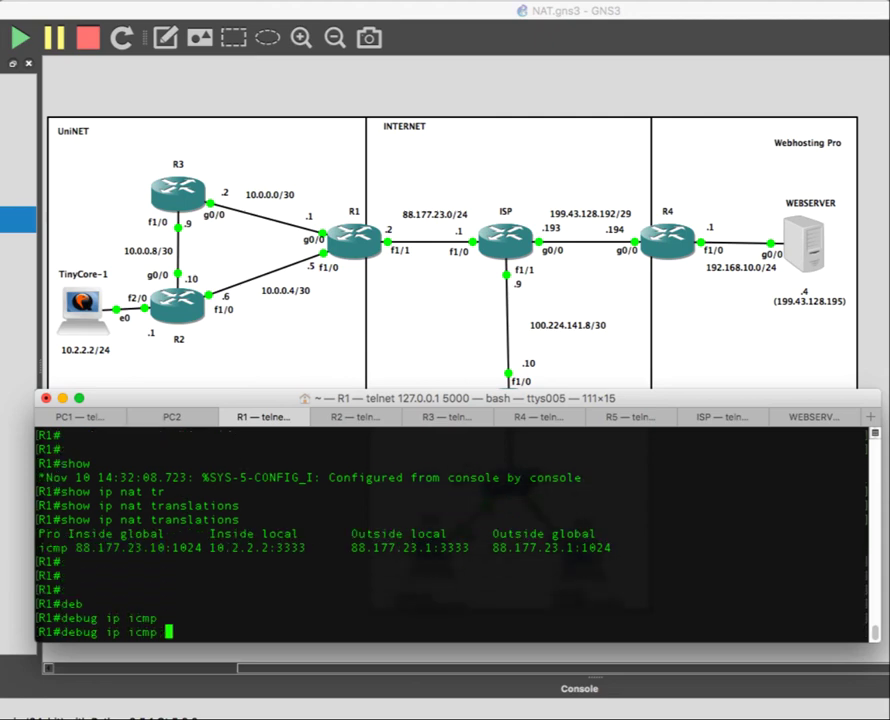
pyautogui.press('Return')
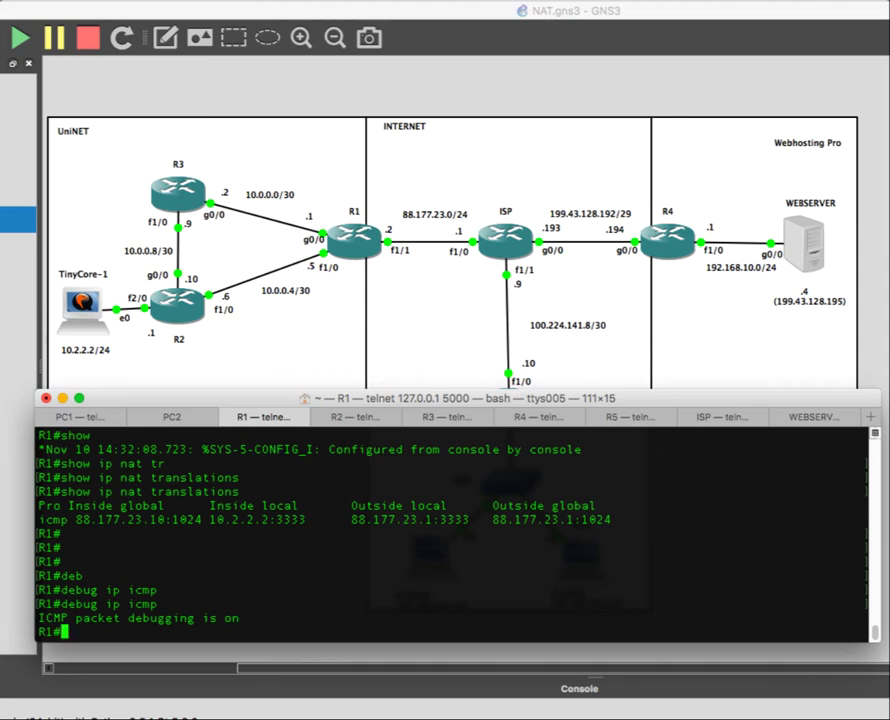
# - Ping 88.177.23.1 from R1 with source address 10.0.0.5 and examine the source and destination in the ICMP debug output
pyautogui.write('ping 88.177.23.1 sou')
pyautogui.press('Tab')
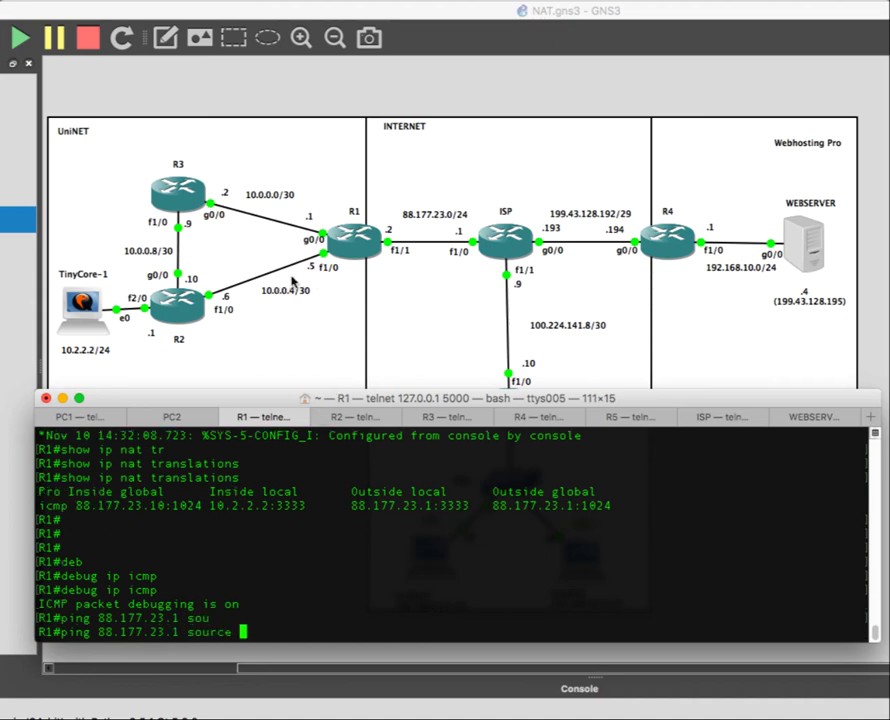
pyautogui.write('10.0.0.5')
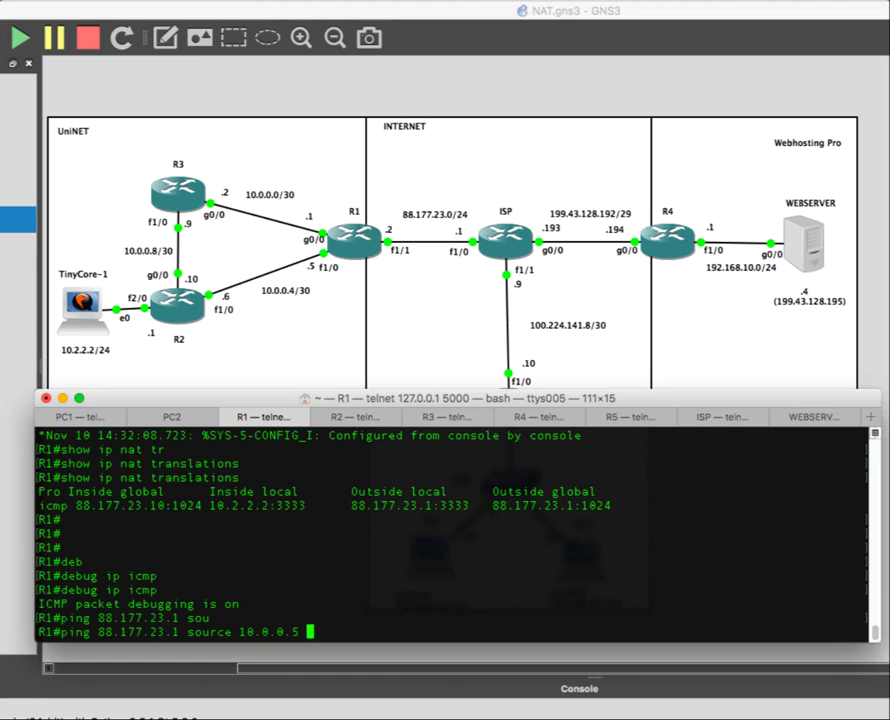
pyautogui.press('Return')
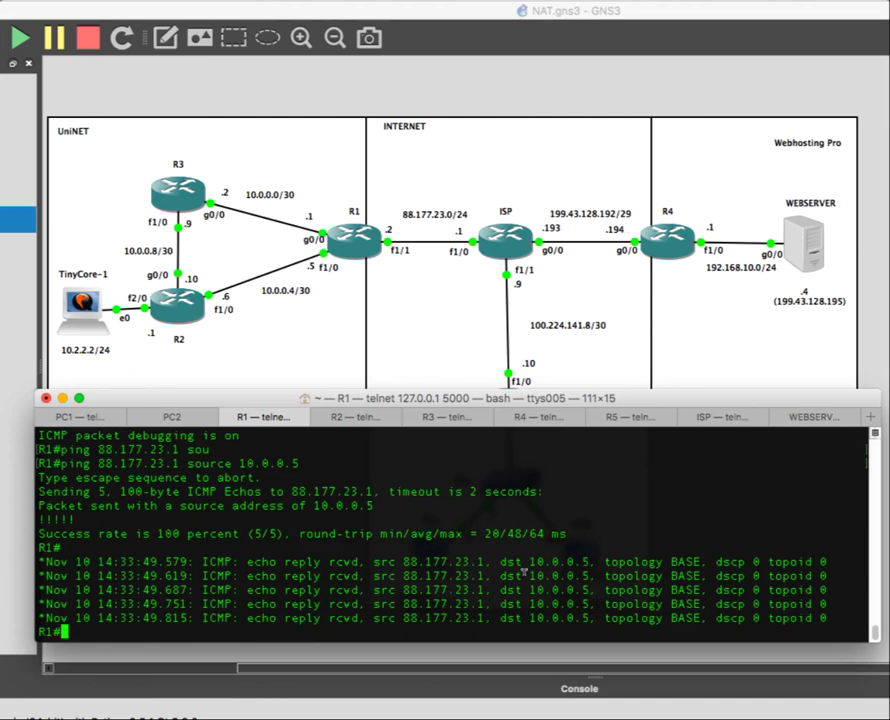
pyautogui.doubleClick(454, 561)
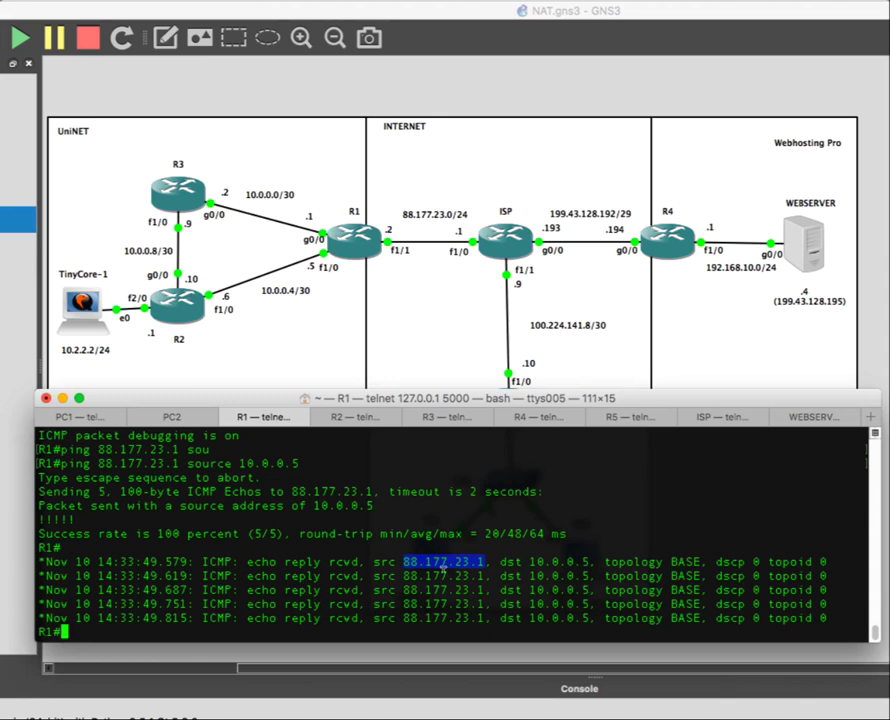
pyautogui.doubleClick(545, 561)
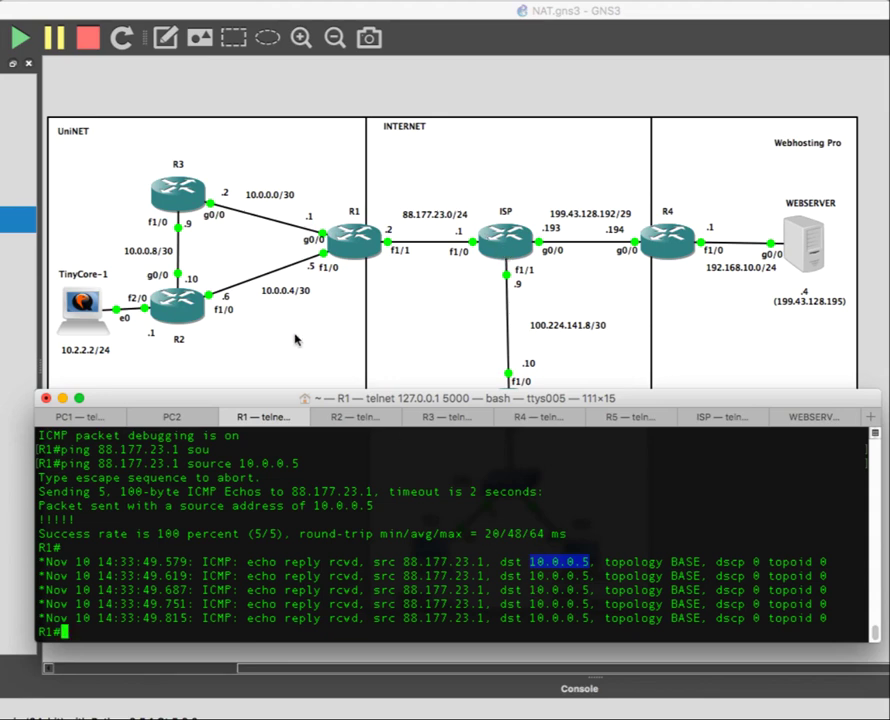
pyautogui.press('Up')
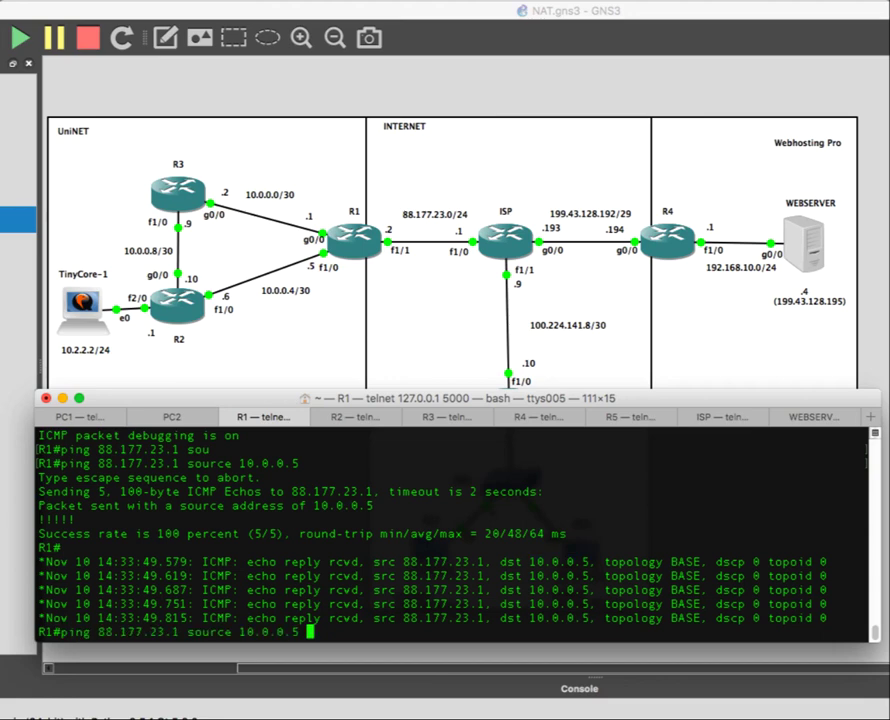
pyautogui.press('Up')
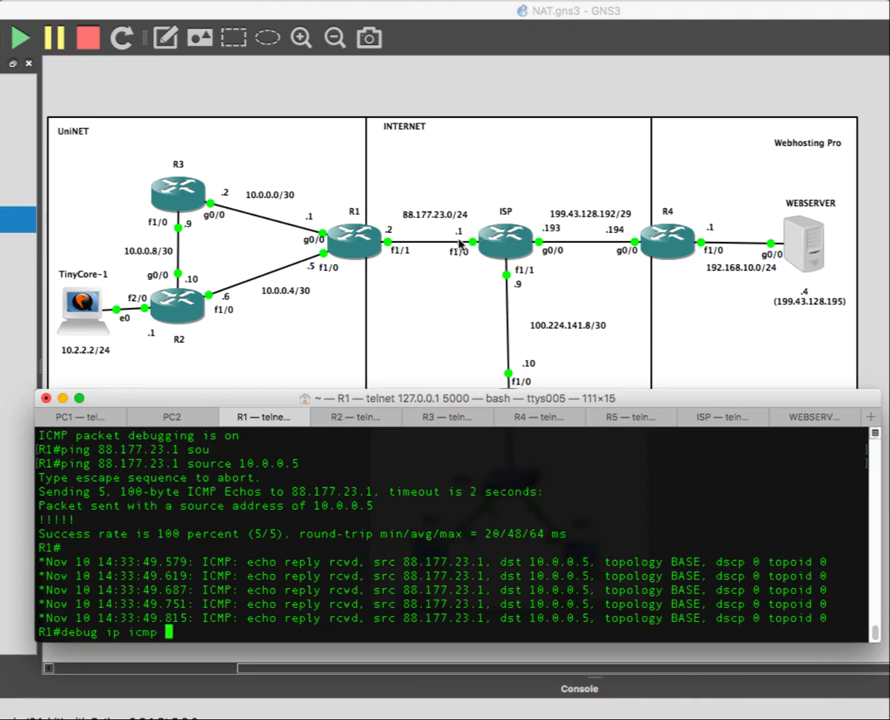
# - Start a packet capture on the R1–ISP link at ISP port FastEthernet1/0 and reposition the capture window over the topology
pyautogui.click(423, 284)
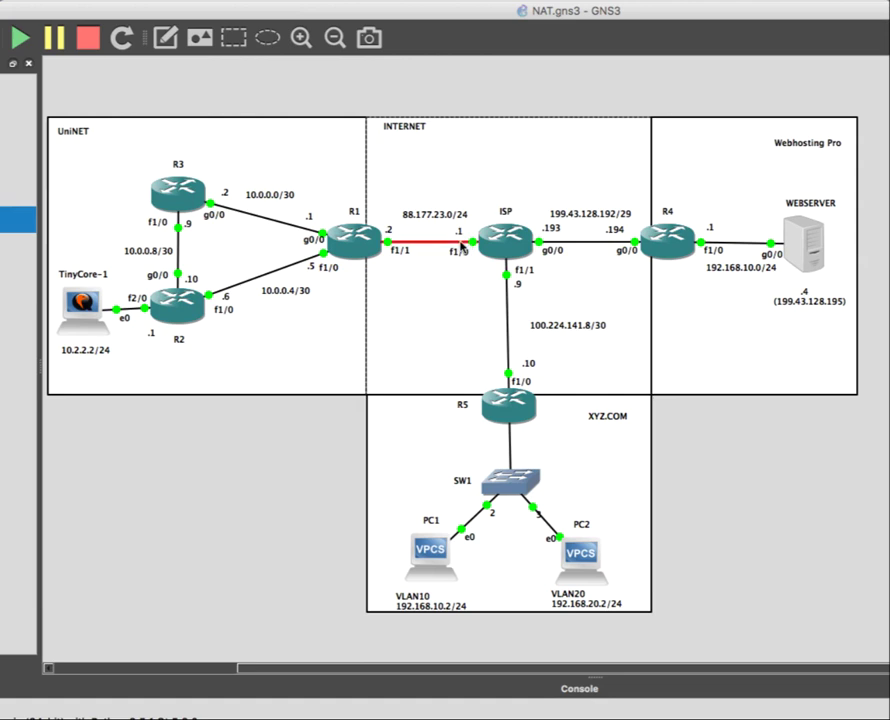
pyautogui.rightClick(461, 245)
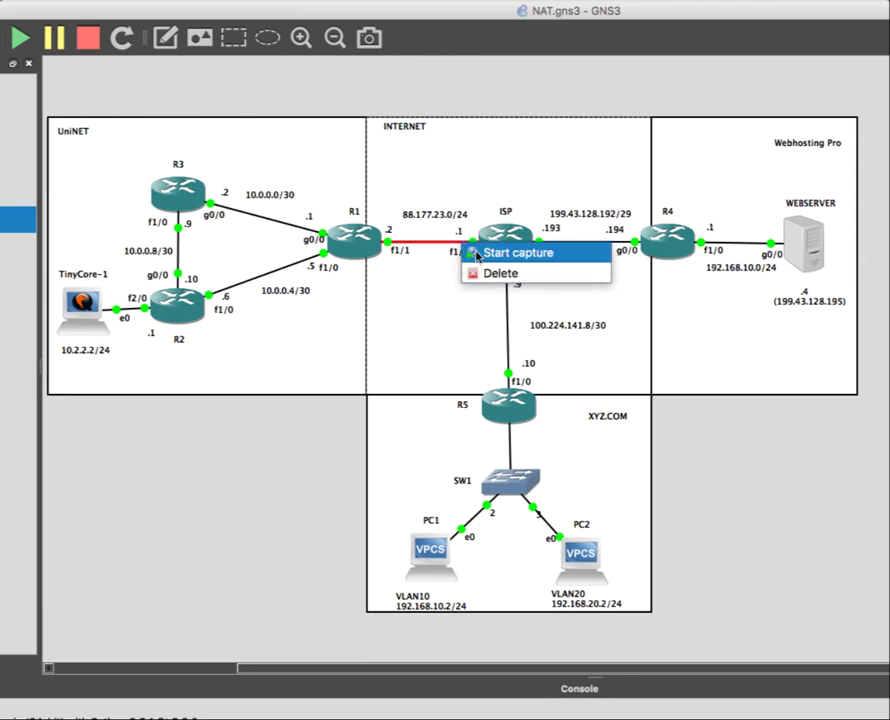
pyautogui.click(505, 253)
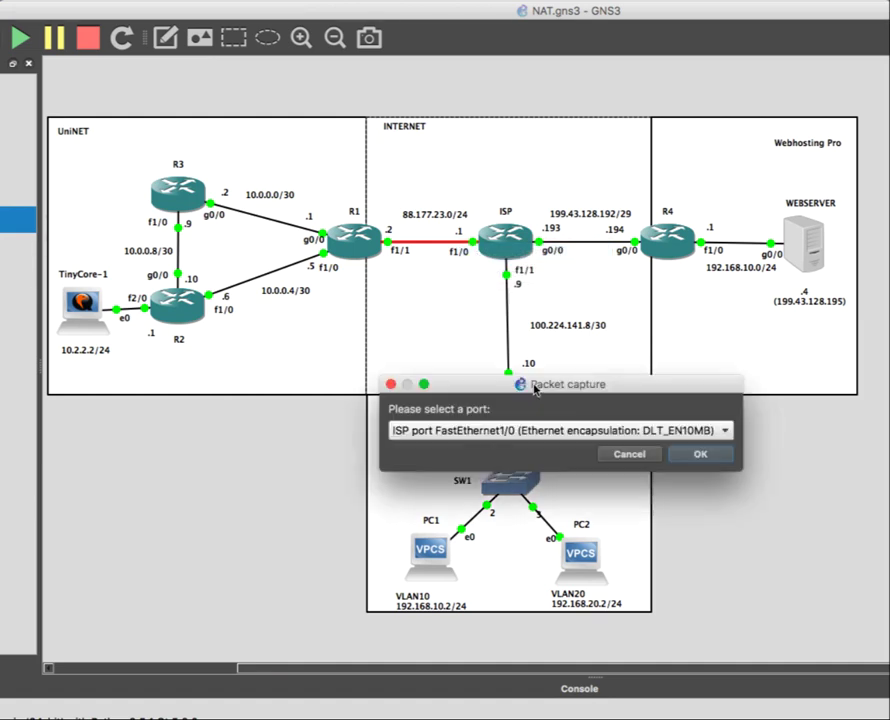
pyautogui.click(688, 454)
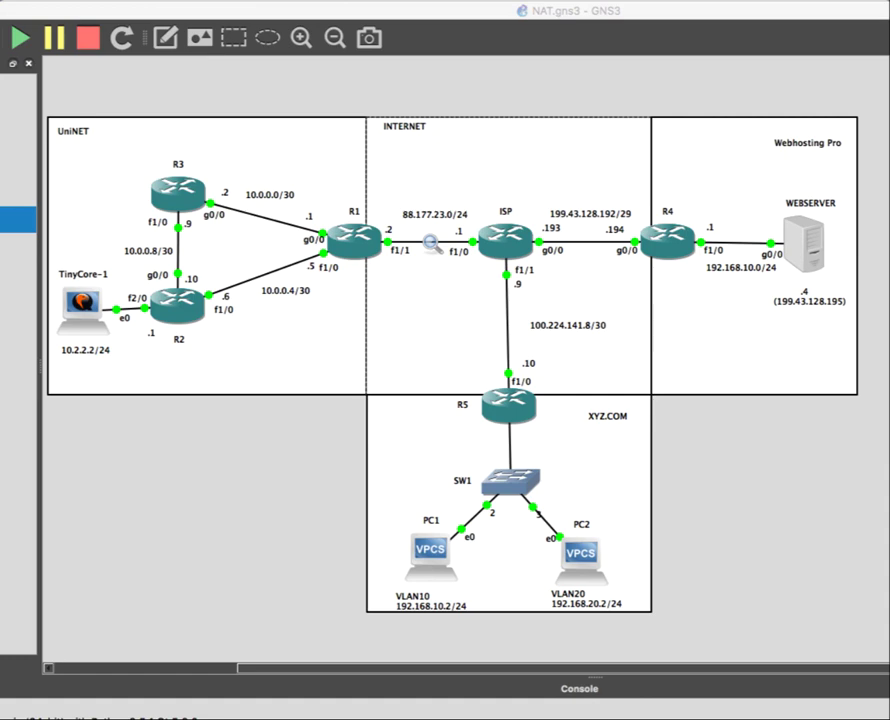
pyautogui.moveTo(240, 30); pyautogui.dragTo(643, 72)
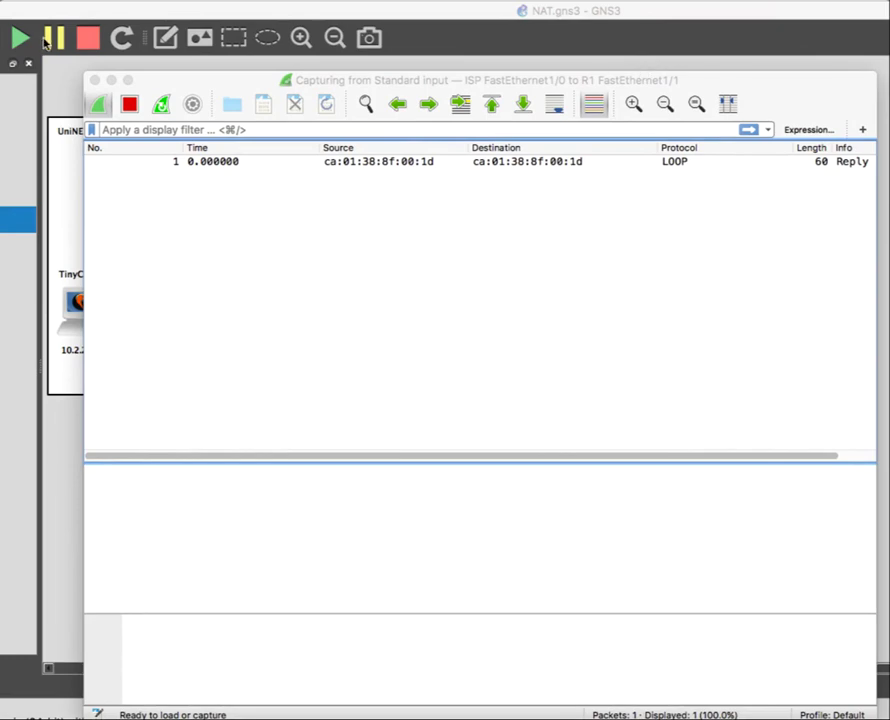
pyautogui.moveTo(85, 74); pyautogui.dragTo(84, 252)
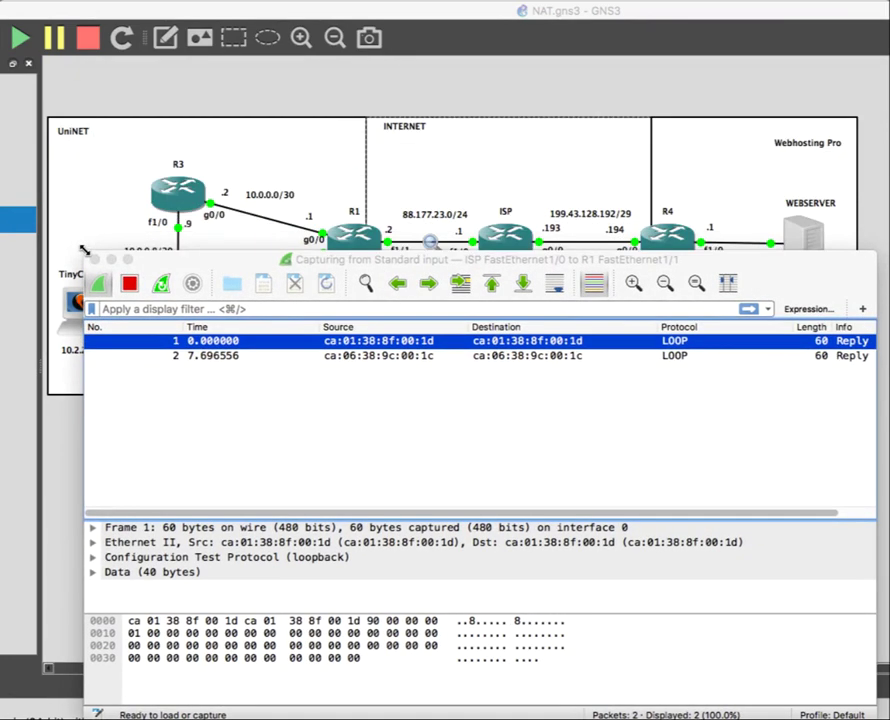
pyautogui.moveTo(199, 262); pyautogui.dragTo(391, 140)
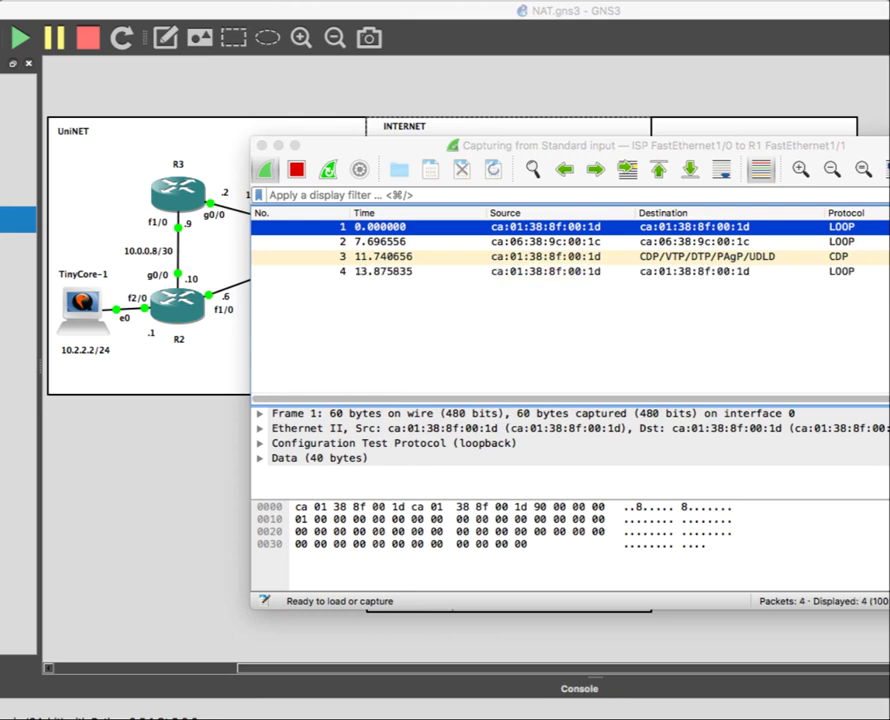
# - Filter the R1–ISP capture with icmp and move its window aside to uncover the TinyCore-1 host
pyautogui.click(451, 193)
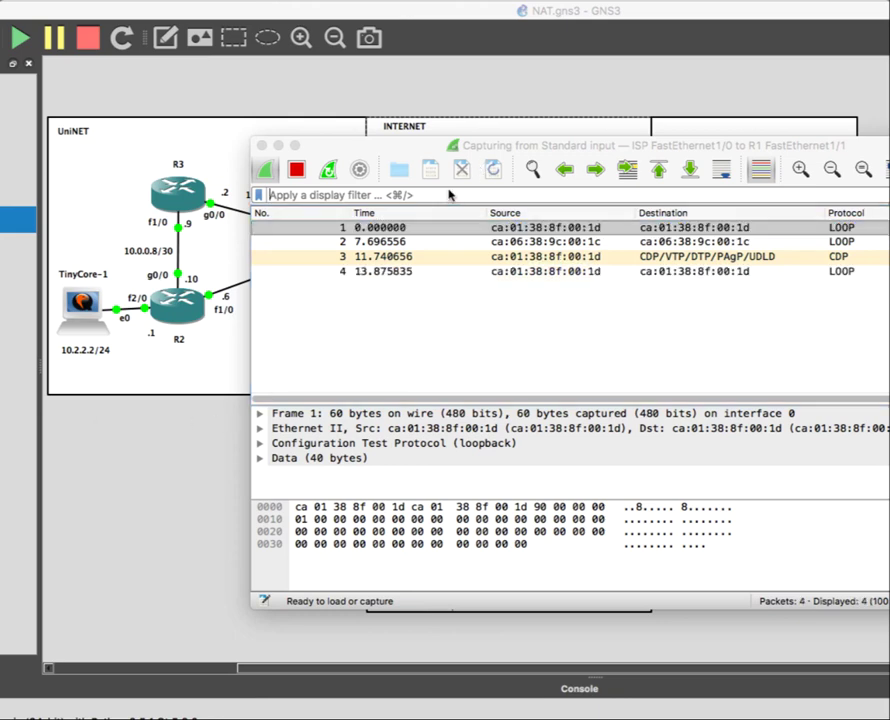
pyautogui.write('icmp')
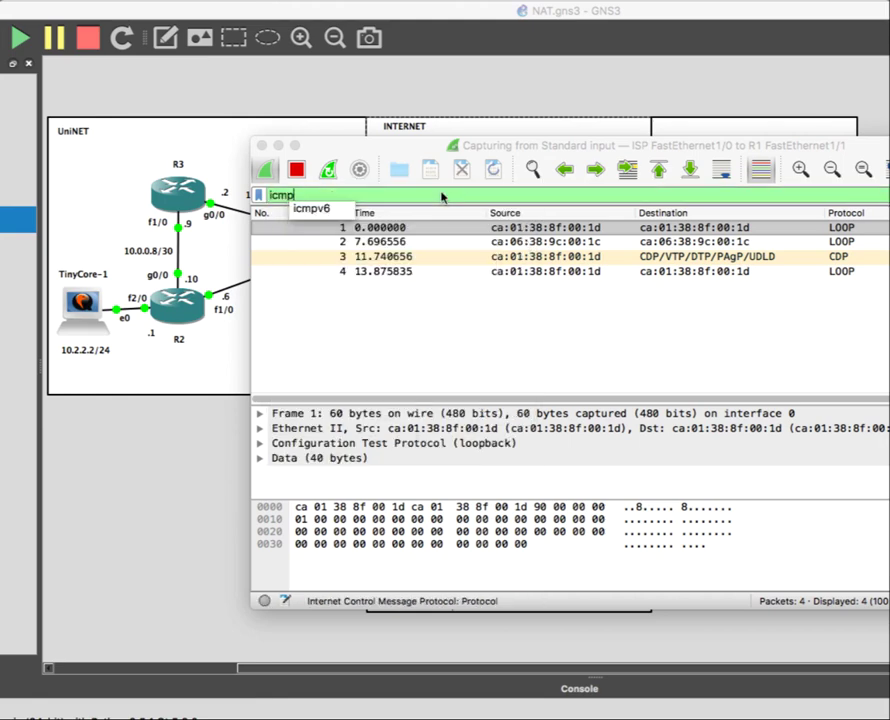
pyautogui.moveTo(505, 145); pyautogui.dragTo(335, 126)
pyautogui.click(744, 176)
pyautogui.moveTo(577, 131); pyautogui.dragTo(787, 113)
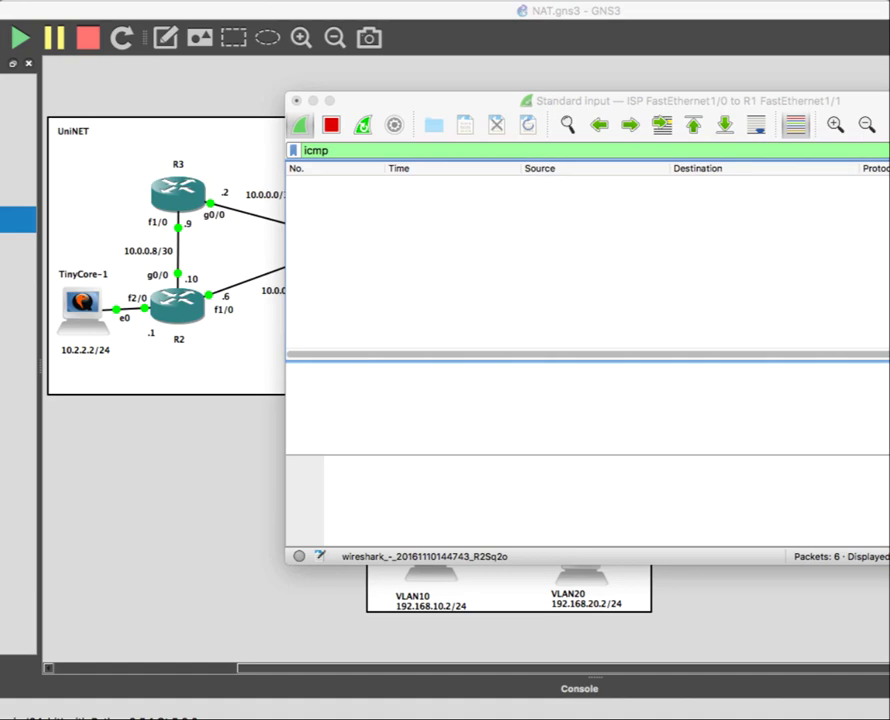
# - Open TinyCore-1's display and ping 88.177.23.1 from its terminal, stopping the ping after several replies
pyautogui.doubleClick(82, 302)
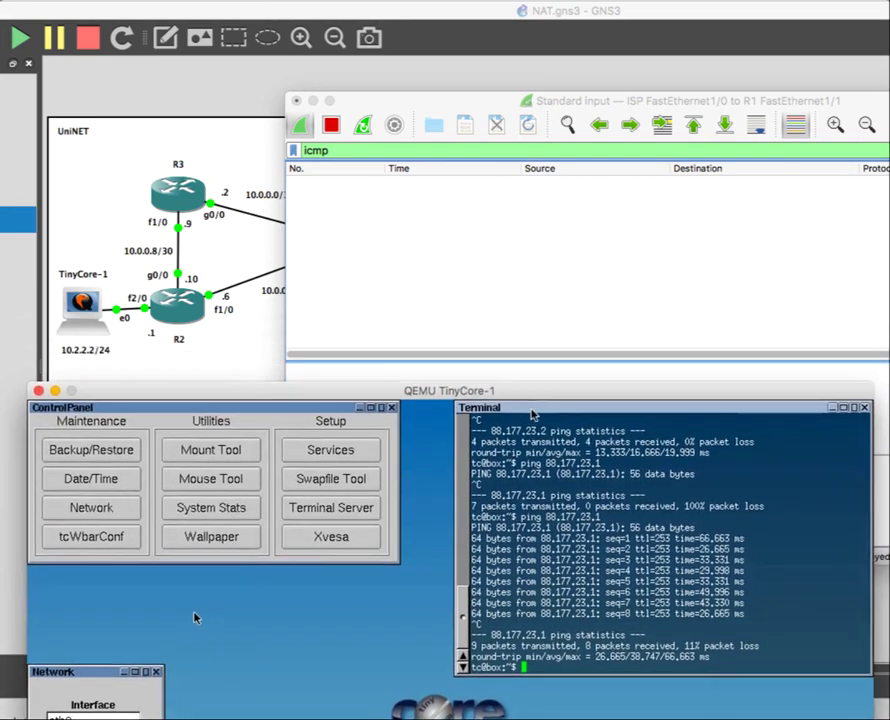
pyautogui.press('Up')
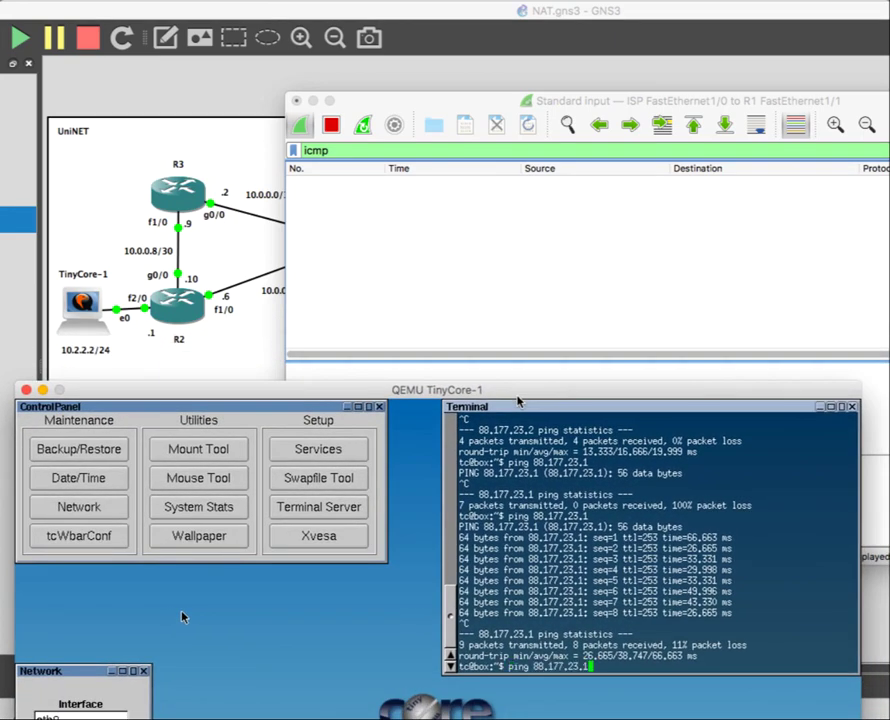
pyautogui.press('Return')
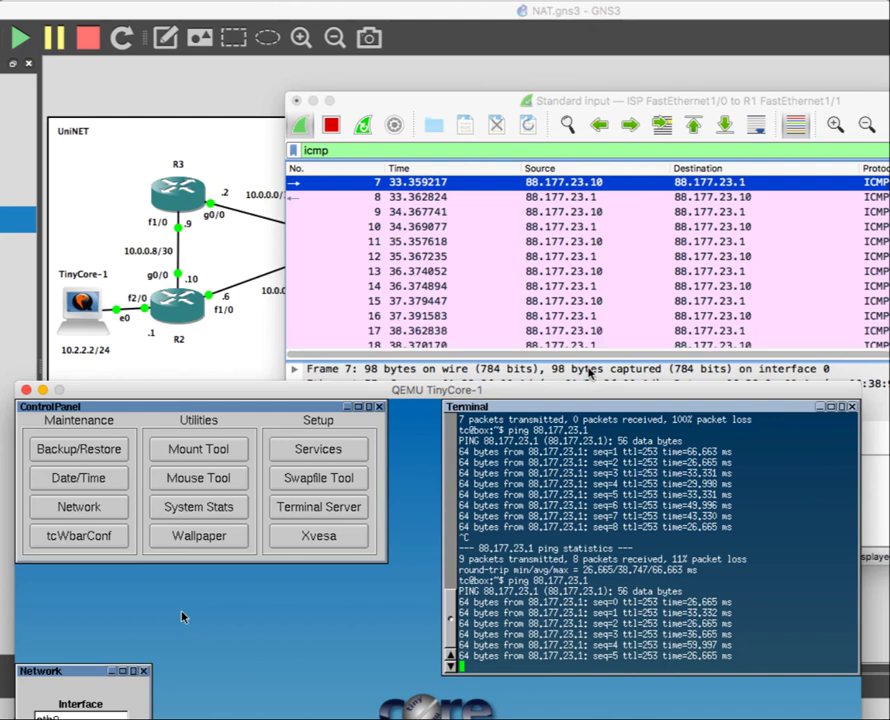
pyautogui.hotkey('ctrl', 'c')
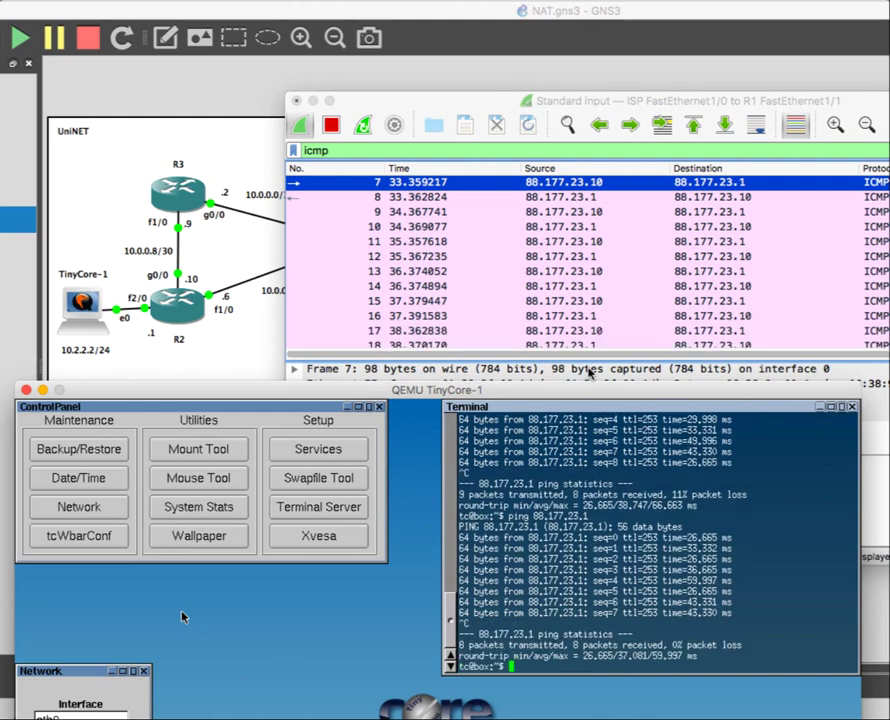
# - Examine the source and destination addresses of the ICMP packets on the R1–ISP link, and stop and close that capture
pyautogui.moveTo(555, 100); pyautogui.dragTo(718, 95)
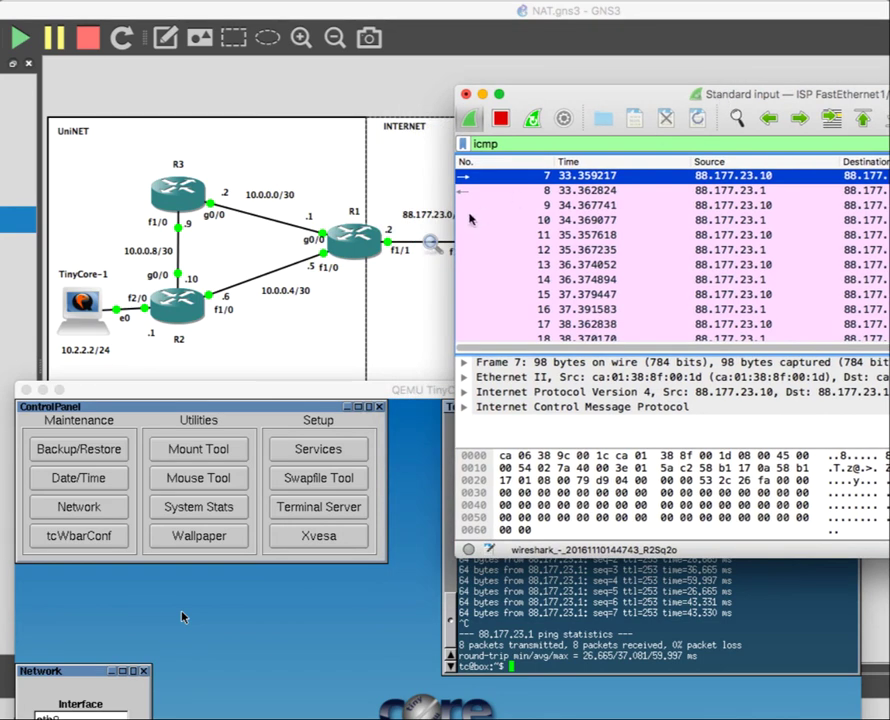
pyautogui.moveTo(596, 100); pyautogui.dragTo(325, 88)
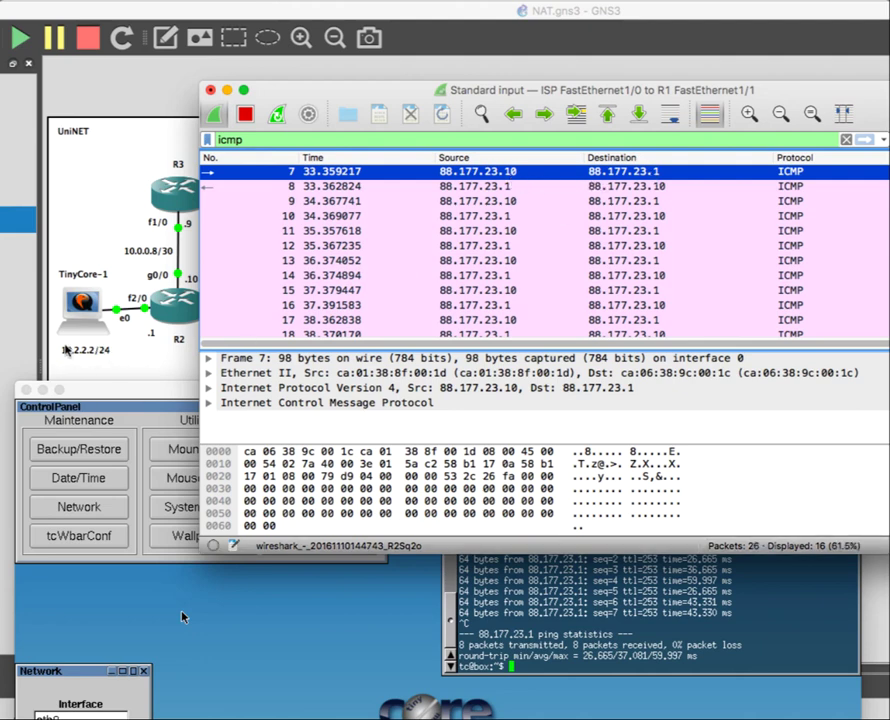
pyautogui.click(243, 112)
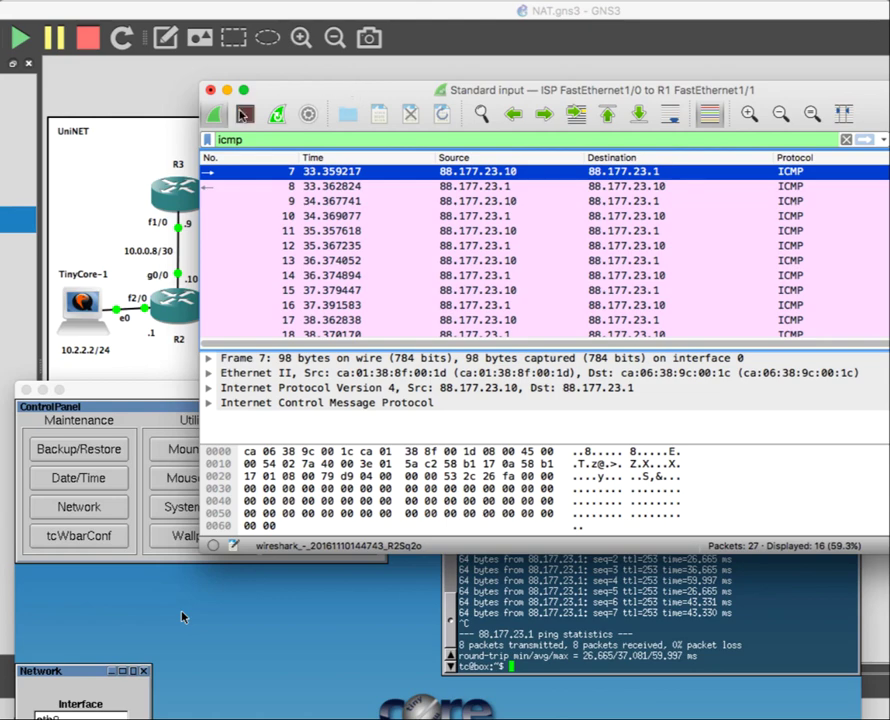
pyautogui.click(210, 90)
pyautogui.click(770, 437)
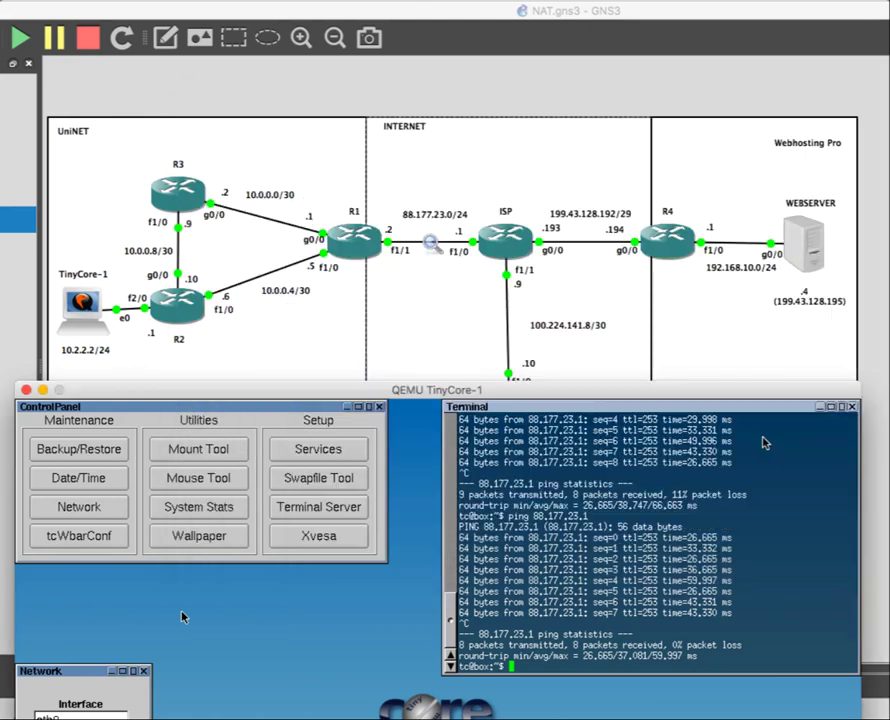
# - Capture packets on the R1–R2 link at R1 port FastEthernet1/0, filter them with icmp, and move the capture window aside
pyautogui.click(302, 265)
pyautogui.rightClick(302, 265)
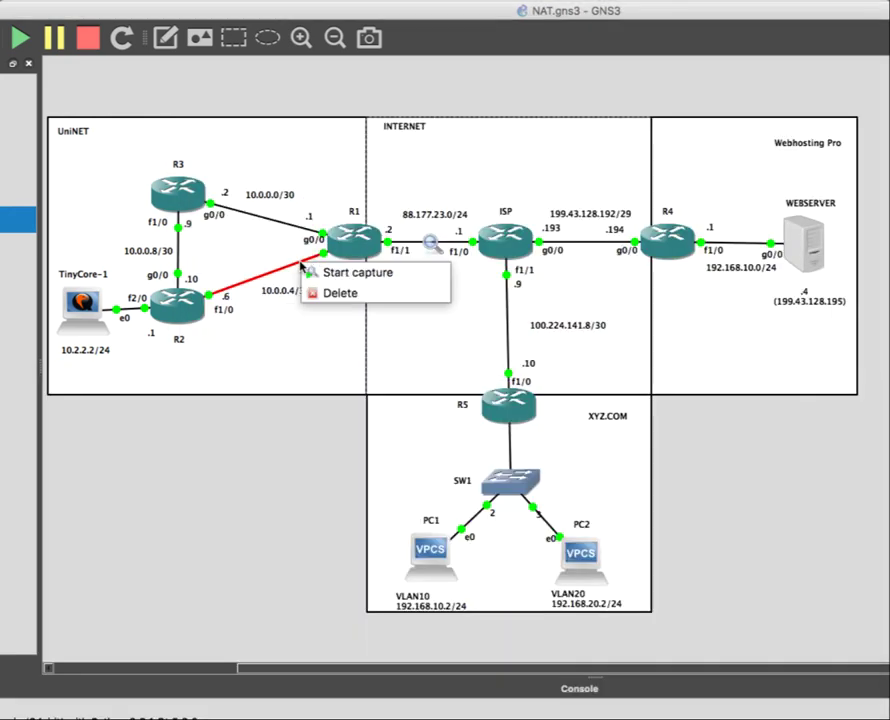
pyautogui.click(318, 272)
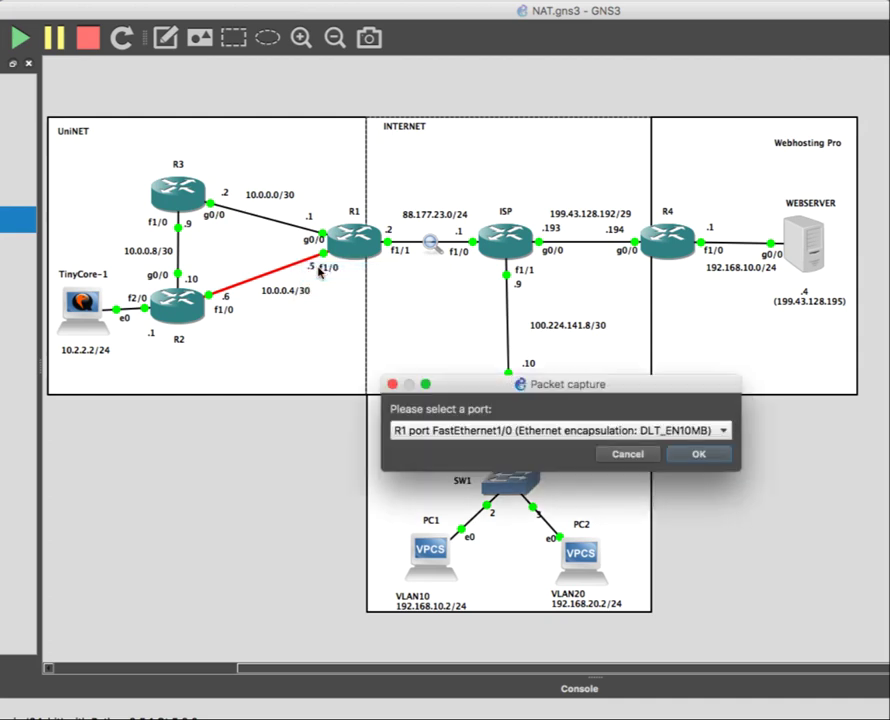
pyautogui.click(691, 452)
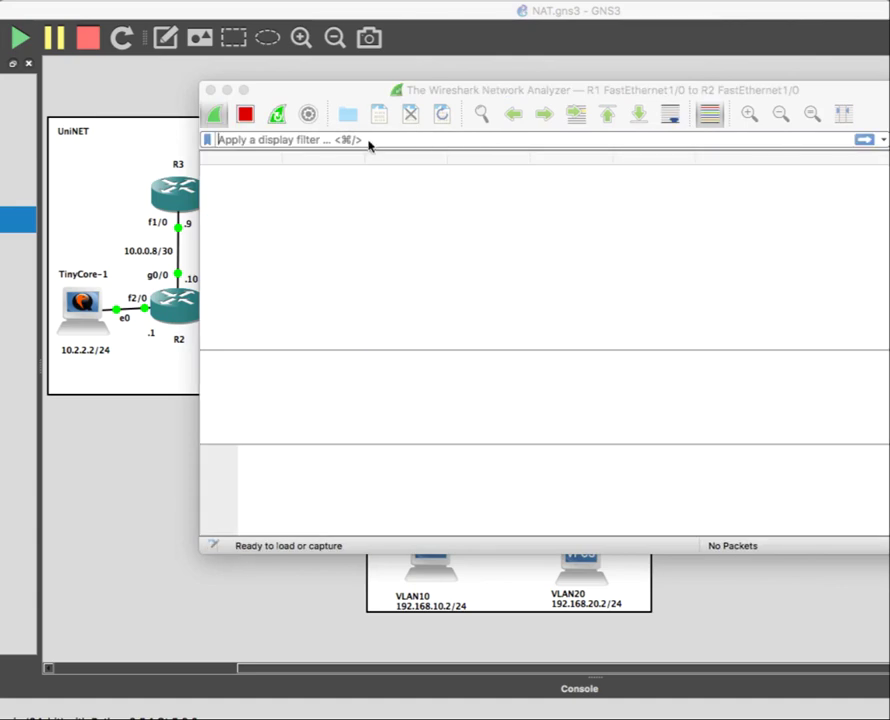
pyautogui.write('icmp')
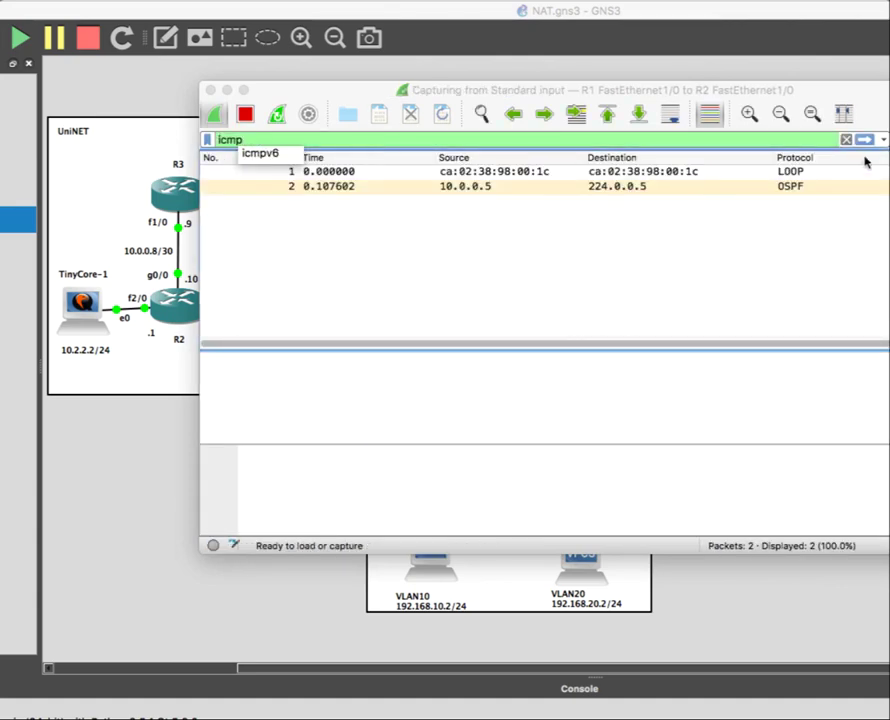
pyautogui.press('Return')
pyautogui.moveTo(457, 92); pyautogui.dragTo(694, 86)
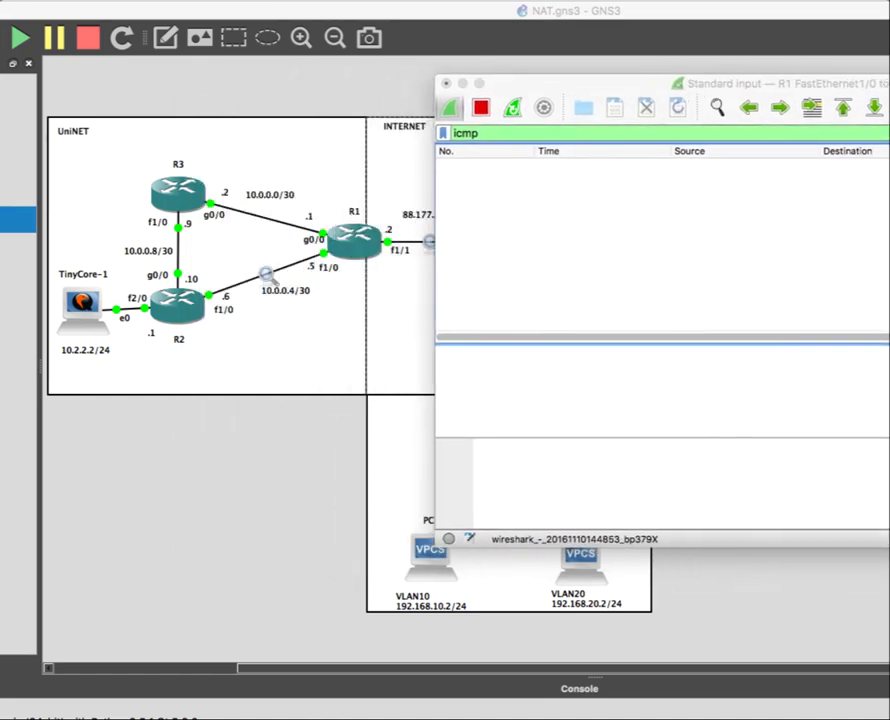
# - Ping 88.177.23.1 from TinyCore-1 again and examine the packets' source and destination addresses in the R1–R2 capture
pyautogui.press('super+Tab')
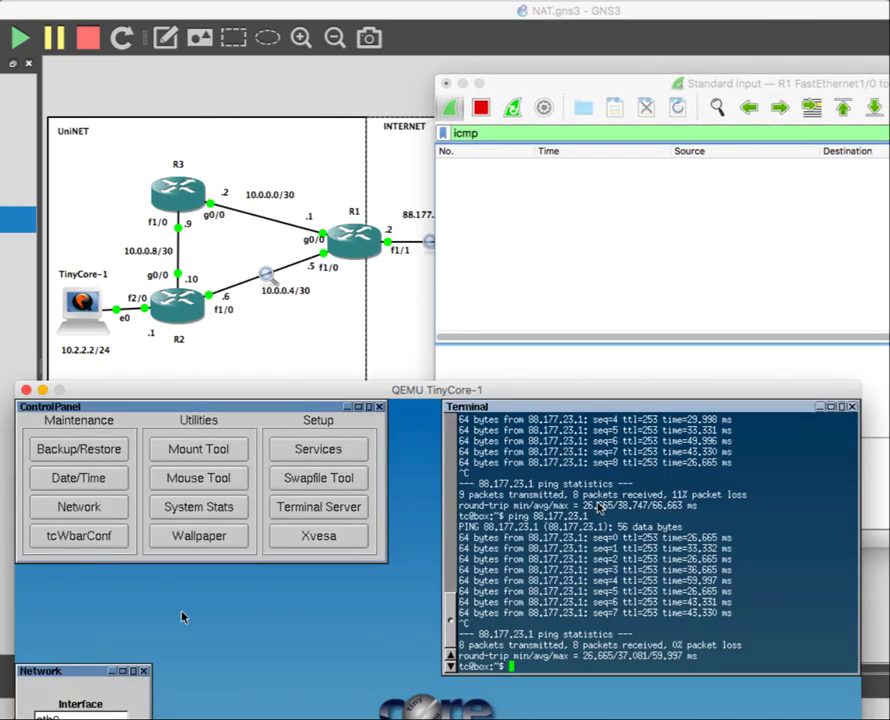
pyautogui.press('Up')
pyautogui.press('Return')
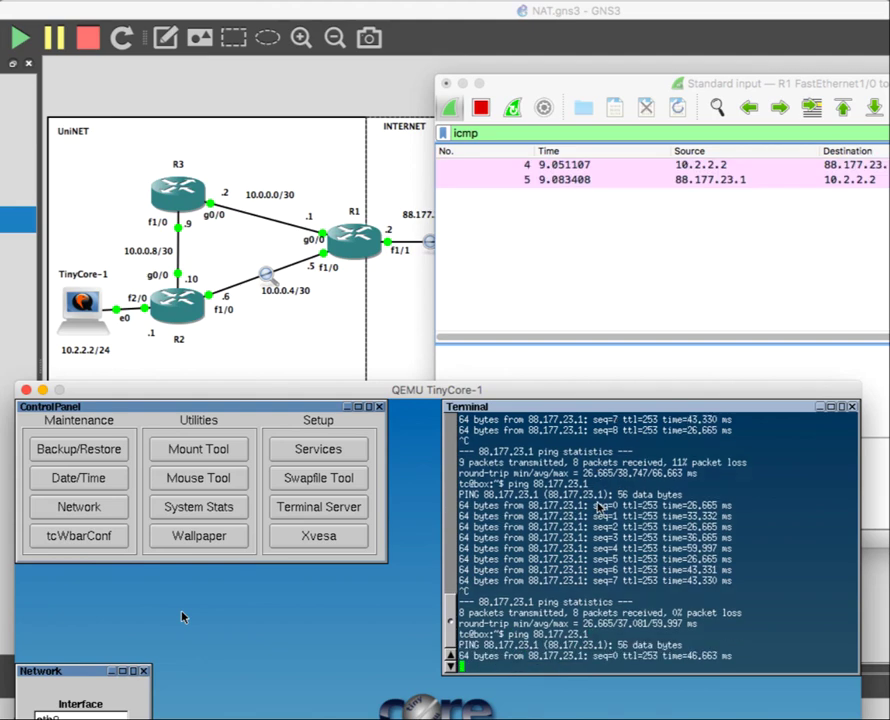
pyautogui.click(686, 195)
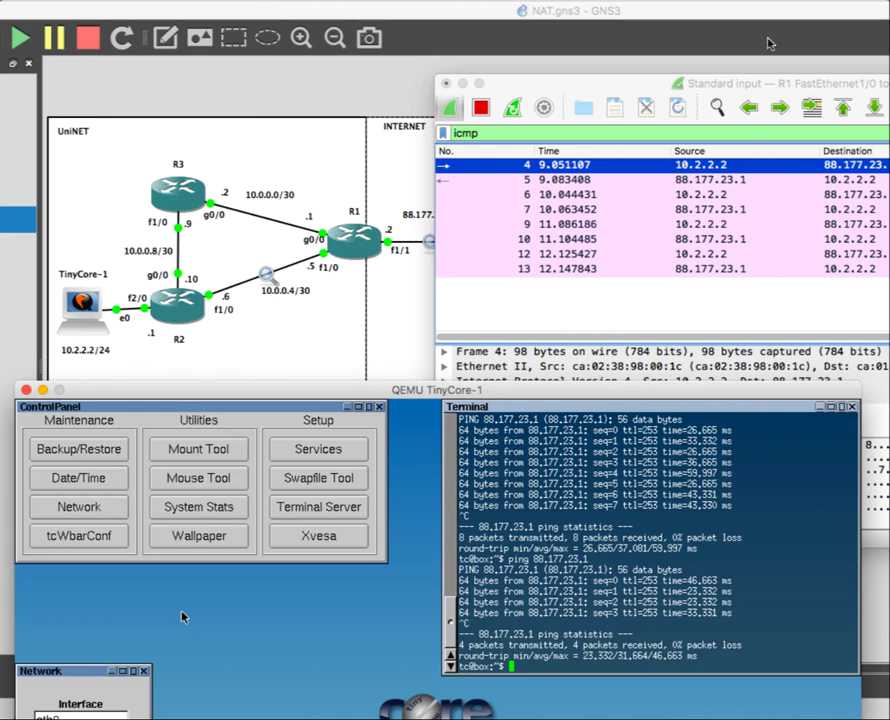
pyautogui.moveTo(738, 93); pyautogui.dragTo(617, 89)
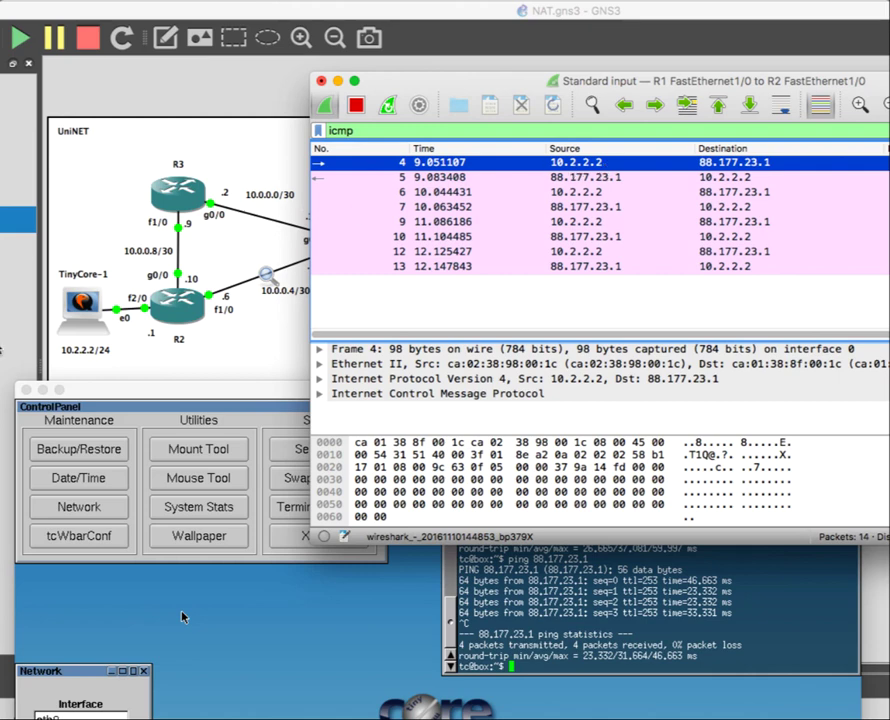
pyautogui.click(4, 342)
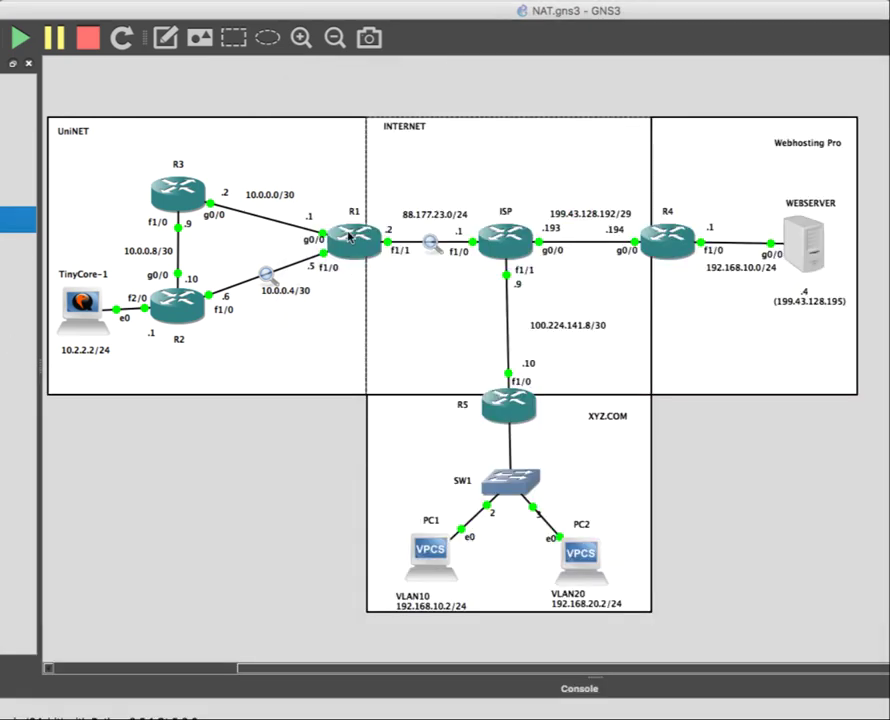
# - Read lab PDF instruction 3 on the address the XYZ.COM network must use to reach the Internet
pyautogui.press('super+Tab')
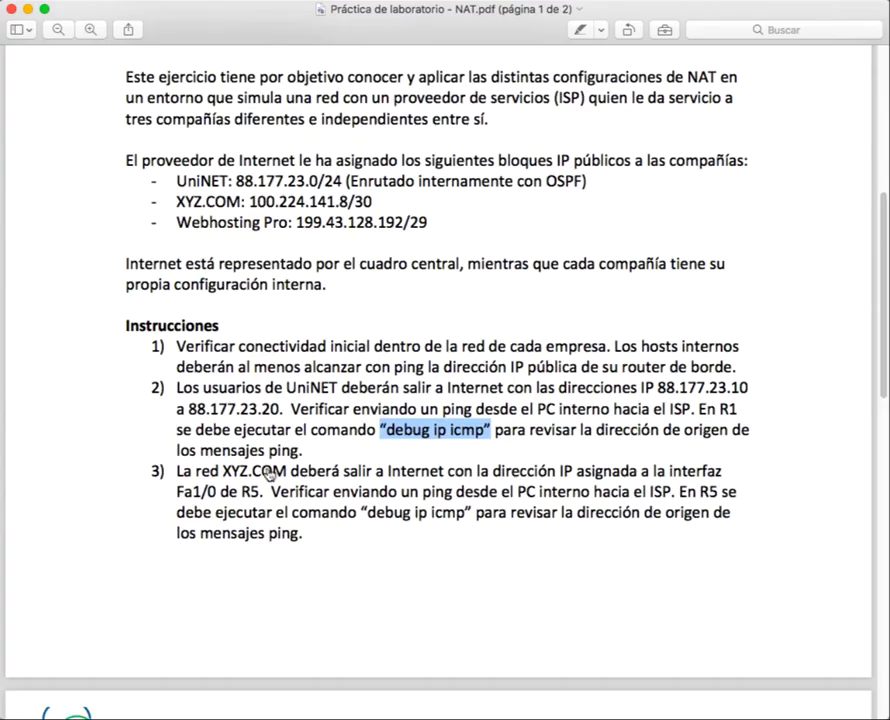
pyautogui.moveTo(176, 387); pyautogui.dragTo(277, 429)
pyautogui.moveTo(176, 470); pyautogui.dragTo(258, 491)
pyautogui.scroll(-3, 258, 491)
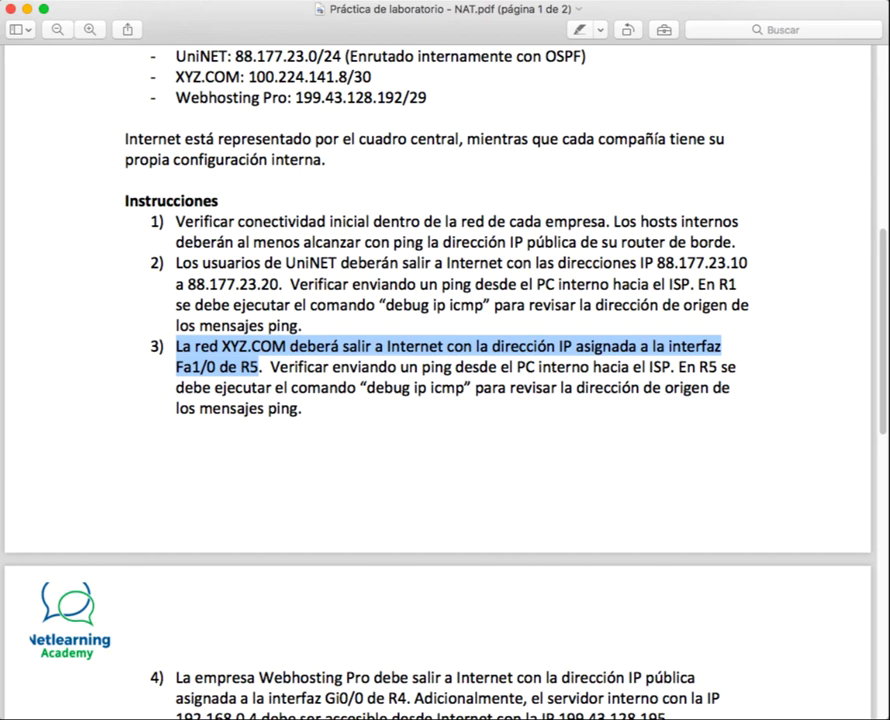
# - Locate R5's Fa1/0 interface in the topology and switch to R5's console session
pyautogui.press('super+Tab')
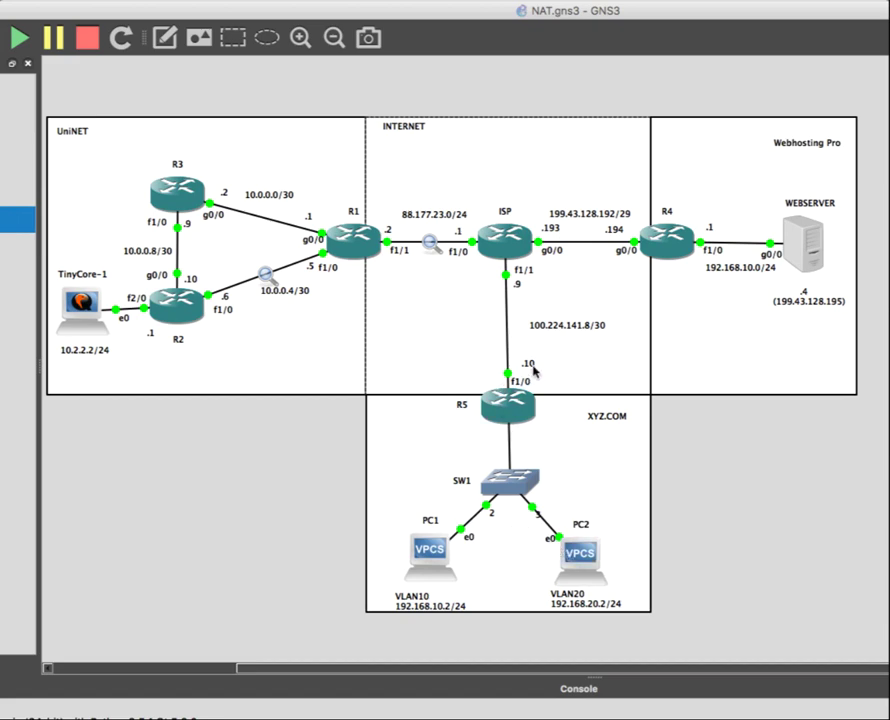
pyautogui.press('super+Tab')
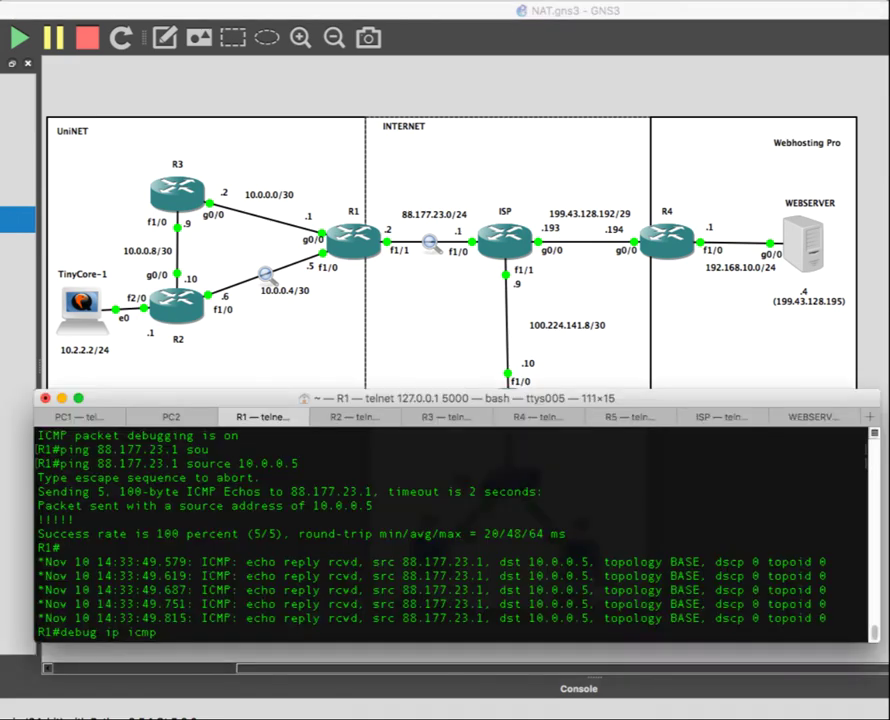
pyautogui.click(632, 417)
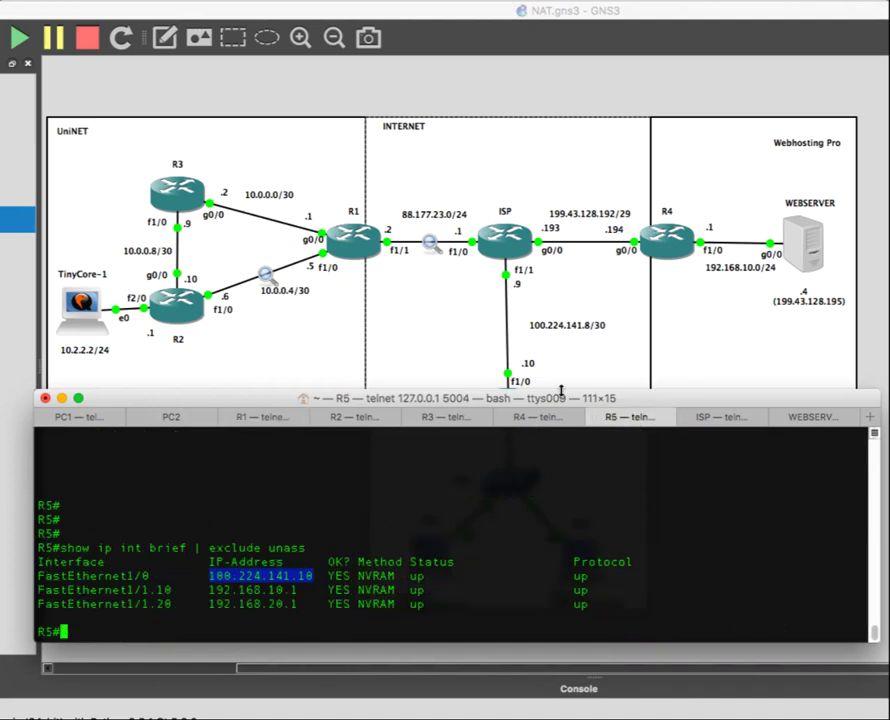
# - Enter global configuration mode on R5 and begin an ip access-list command
pyautogui.moveTo(560, 399)
pyautogui.mouseDown()
pyautogui.moveTo(620, 340)
pyautogui.moveTo(573, 310)
pyautogui.moveTo(573, 429)
pyautogui.moveTo(573, 413)
pyautogui.mouseUp()
pyautogui.scroll(-5, 607, 318)
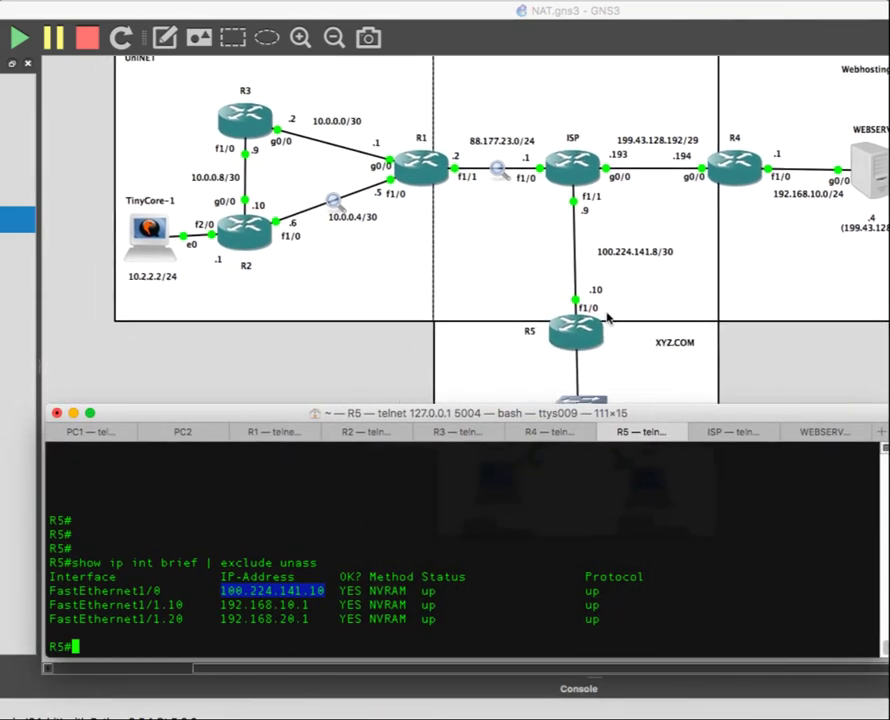
pyautogui.hscroll(-2, 620, 316)
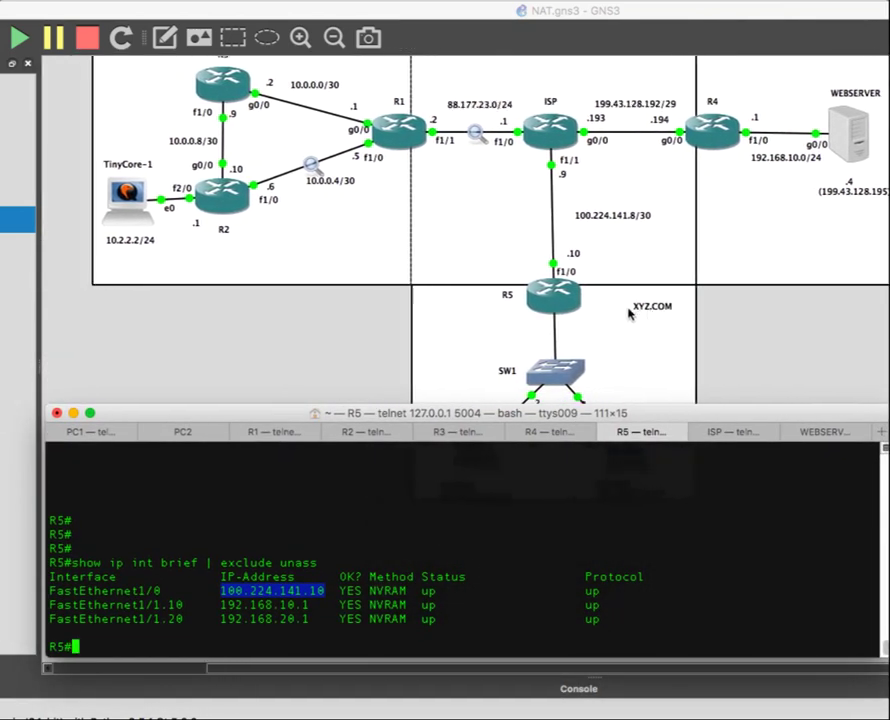
pyautogui.hscroll(2, 630, 314)
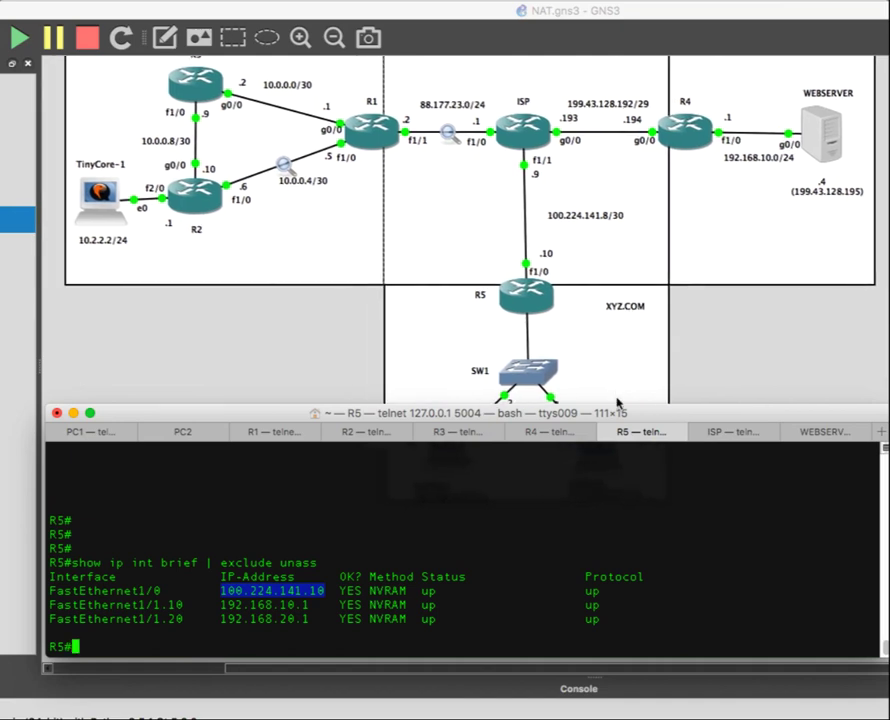
pyautogui.click(611, 420)
pyautogui.write('conf t')
pyautogui.press('Return')
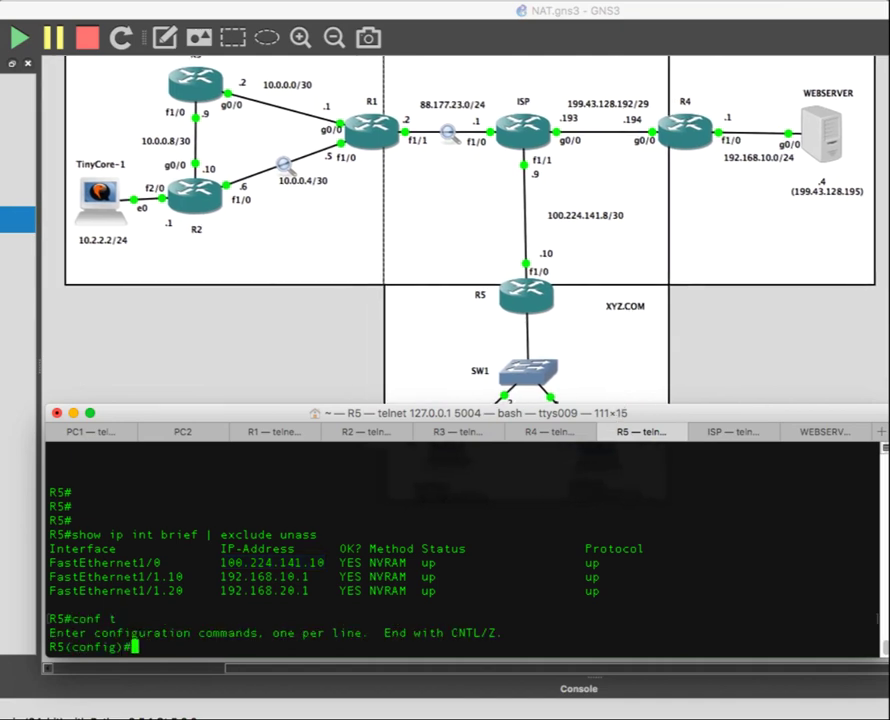
pyautogui.write('ip acces')
pyautogui.press('Tab')
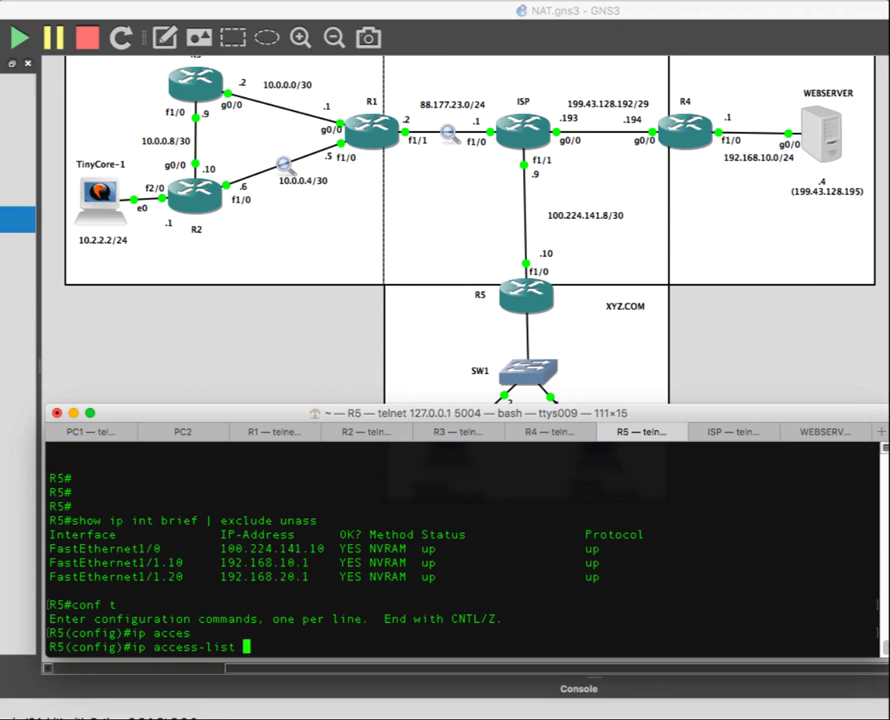
pyautogui.write('NAT st')
pyautogui.press('Tab')
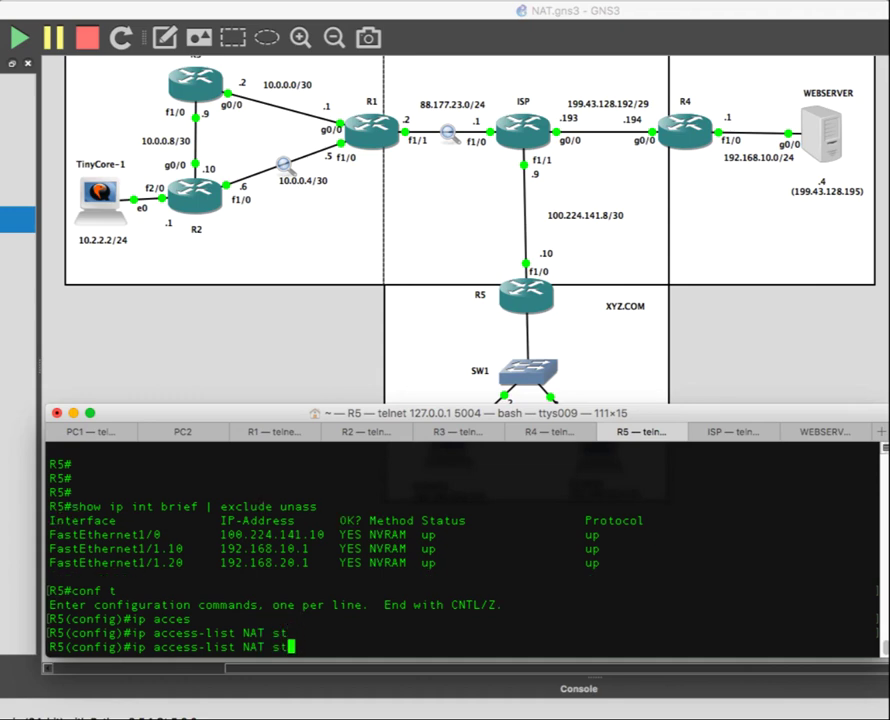
pyautogui.press('BackSpace')
pyautogui.press('BackSpace')
pyautogui.write('?')
pyautogui.press('BackSpace')
pyautogui.press('BackSpace')
pyautogui.press('BackSpace')
pyautogui.press('BackSpace')
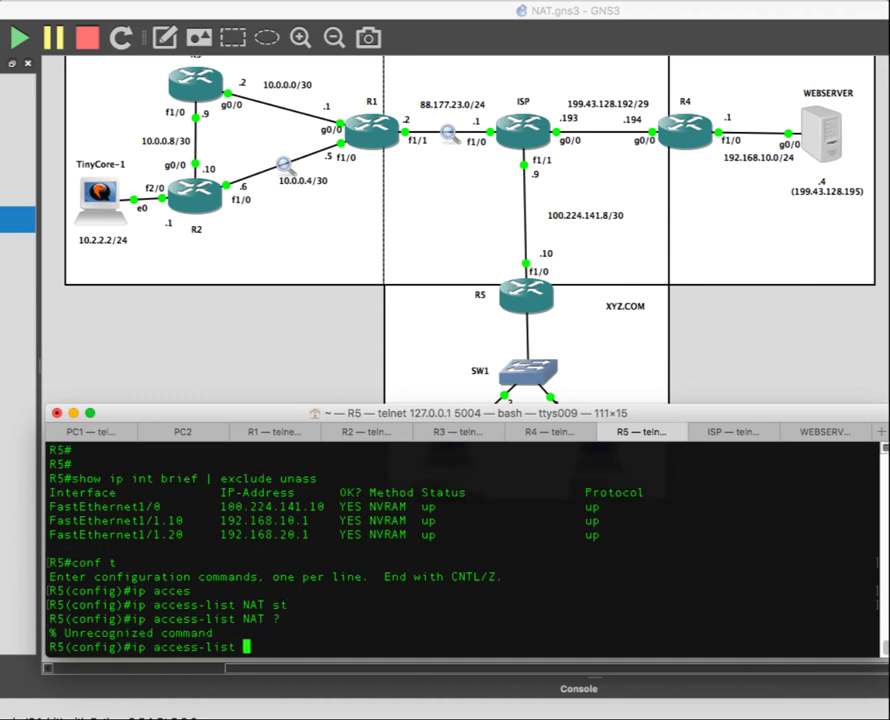
# - Check the available access-list types on R5 and create a standard IP access list named NAT
pyautogui.press('BackSpace')
pyautogui.write('? ?')
pyautogui.write('s')
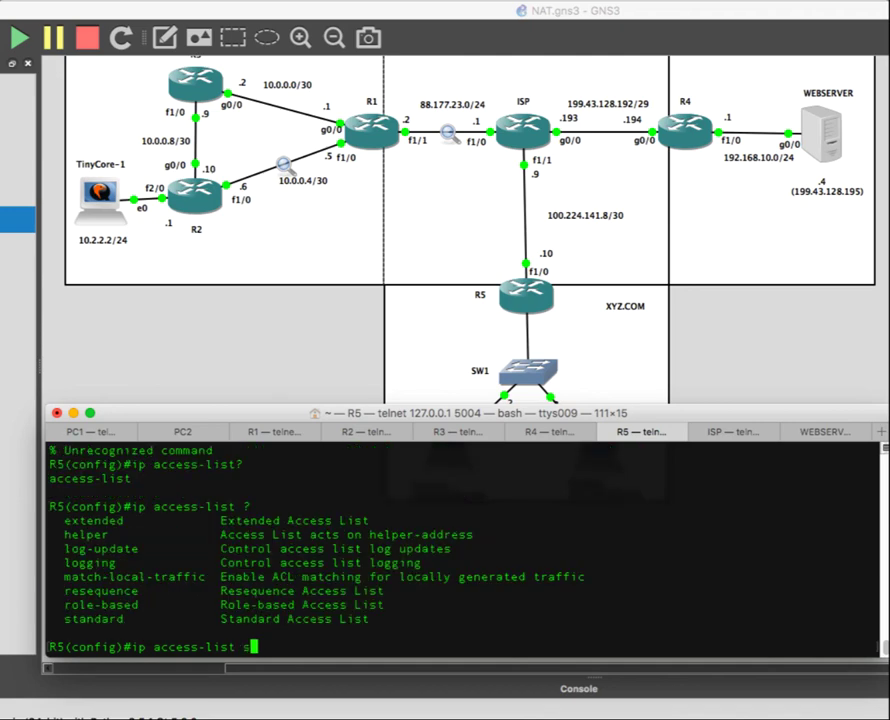
pyautogui.press('Tab')
pyautogui.write('NAT')
pyautogui.press('Return')
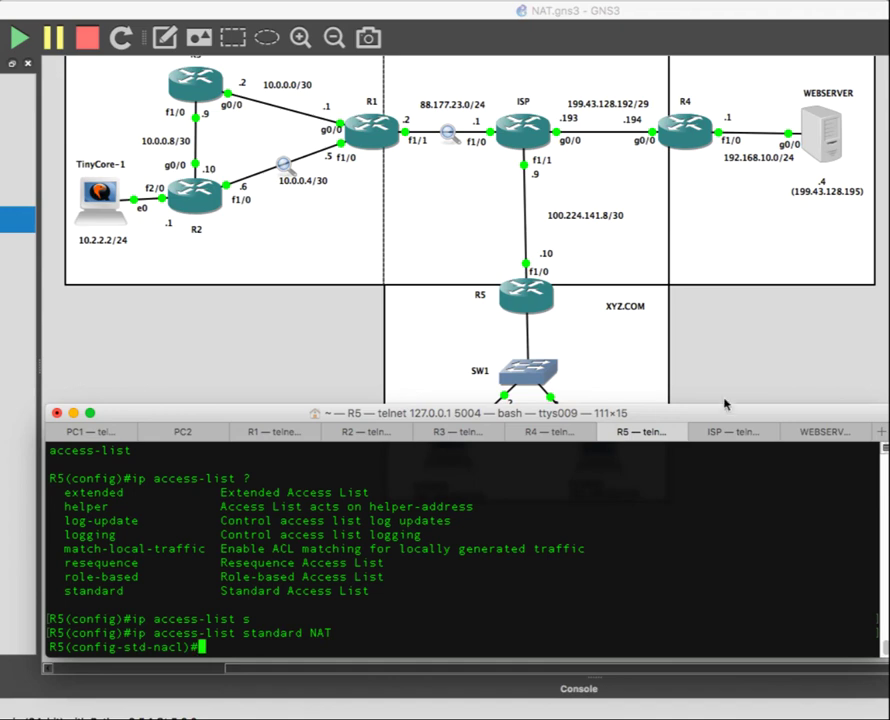
# - Check the VLAN subnets in the XYZ.COM topology and permit 192.168.10.0 0.0.0.255 in R5's NAT access list
pyautogui.moveTo(780, 416); pyautogui.dragTo(817, 552)
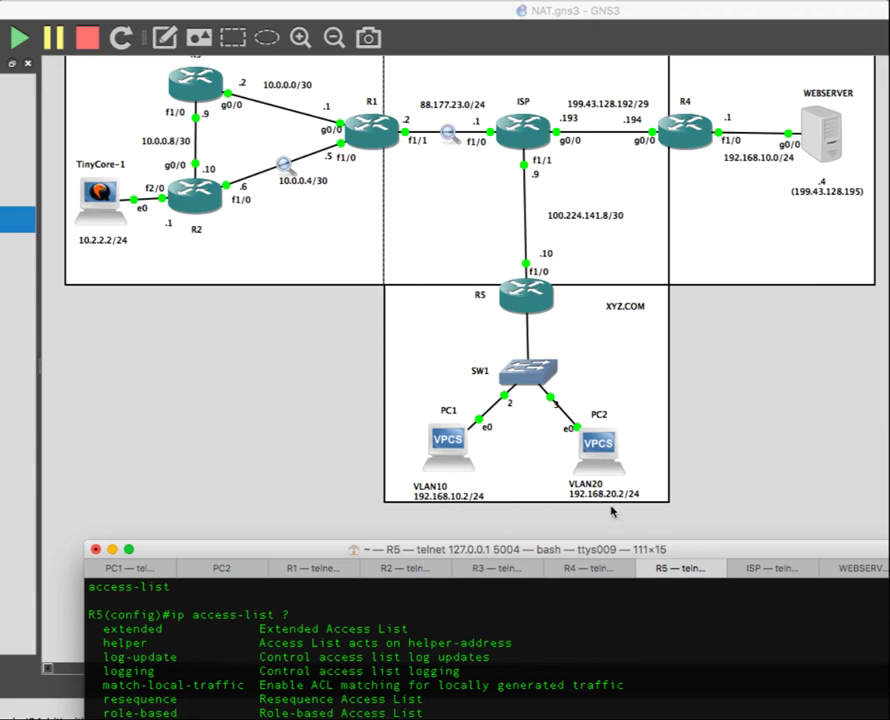
pyautogui.moveTo(614, 543); pyautogui.dragTo(599, 315)
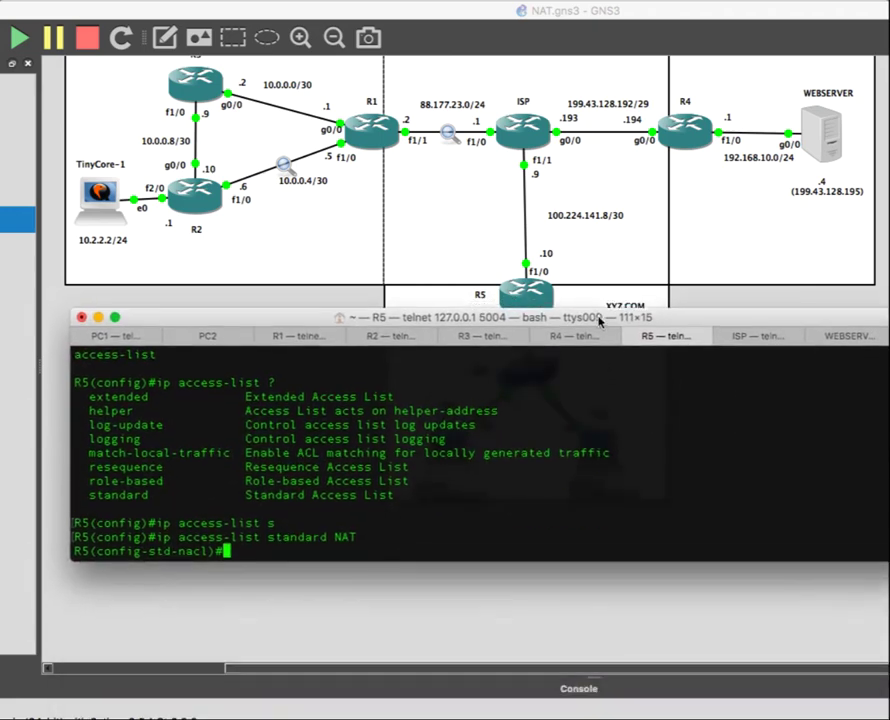
pyautogui.write('aer')
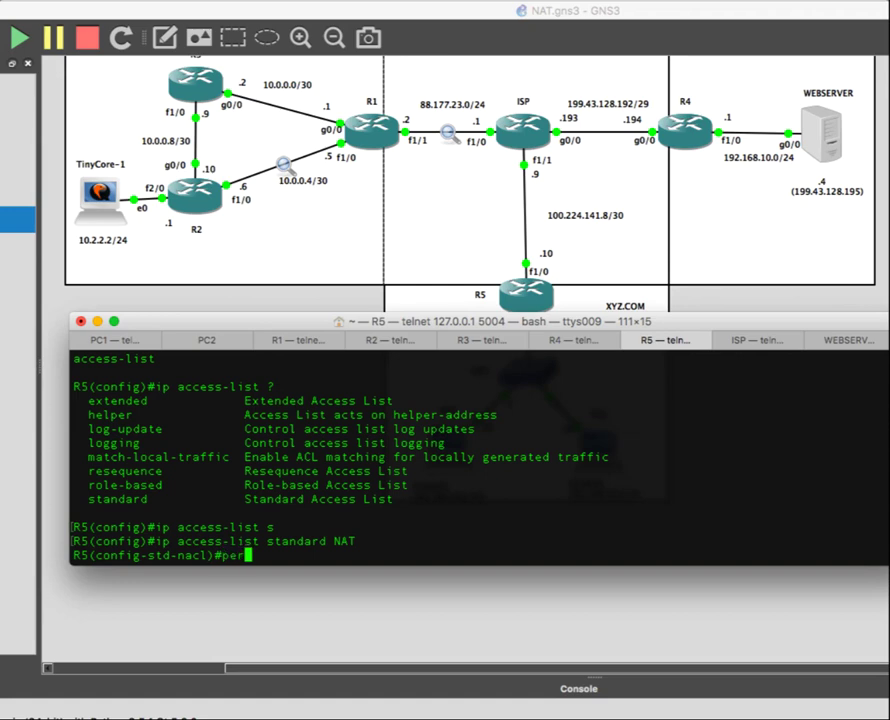
pyautogui.press('Return')
pyautogui.write('permit l')
pyautogui.write('92.168.')
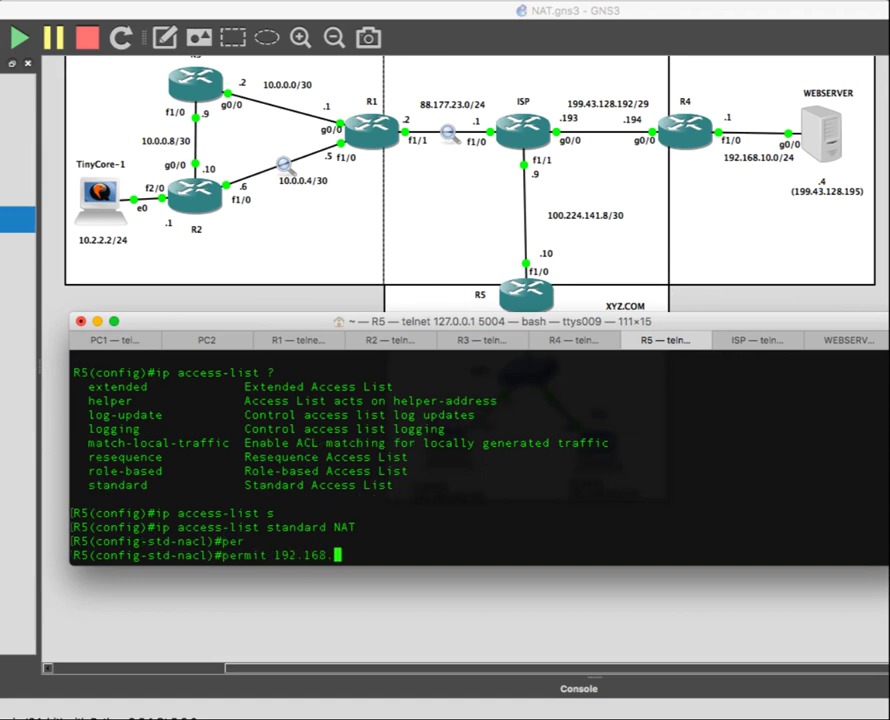
pyautogui.write('10.0 0.0.0.255')
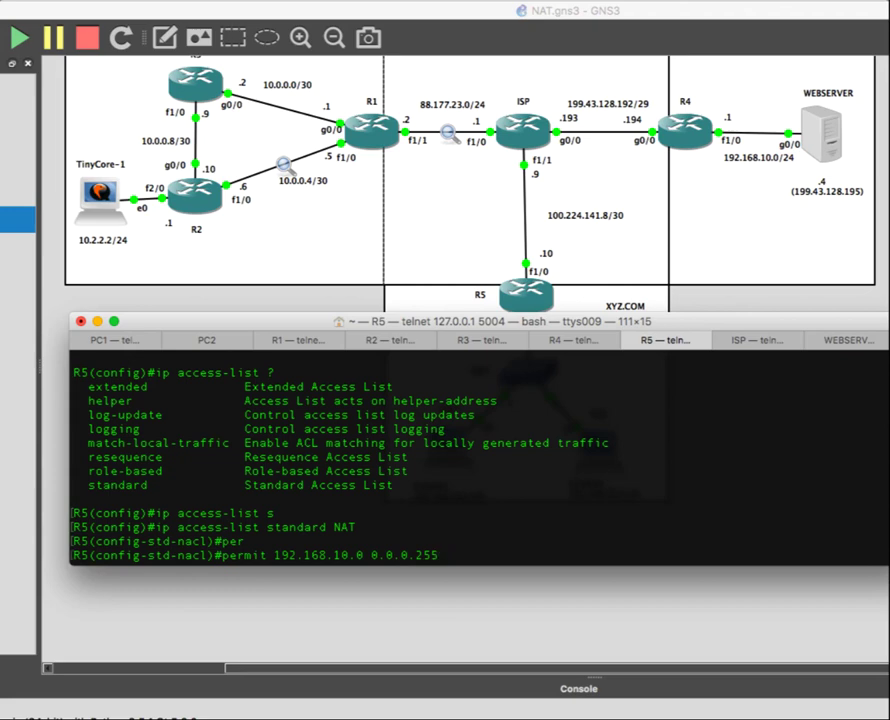
pyautogui.press('Return')
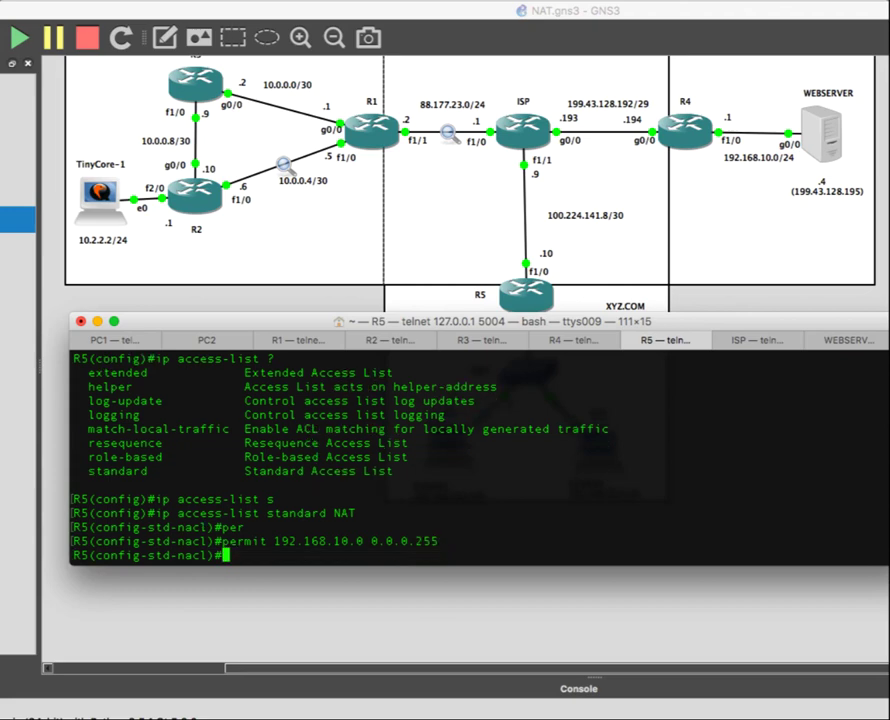
# - Permit the VLAN20 network 192.168.20.0 with wildcard 0.0.0.255 in R5's NAT access list
pyautogui.write('ping')
pyautogui.press('BackSpace')
pyautogui.press('BackSpace')
pyautogui.press('BackSpace')
pyautogui.write('er')
pyautogui.press('Tab')
pyautogui.write('192.168.20.')
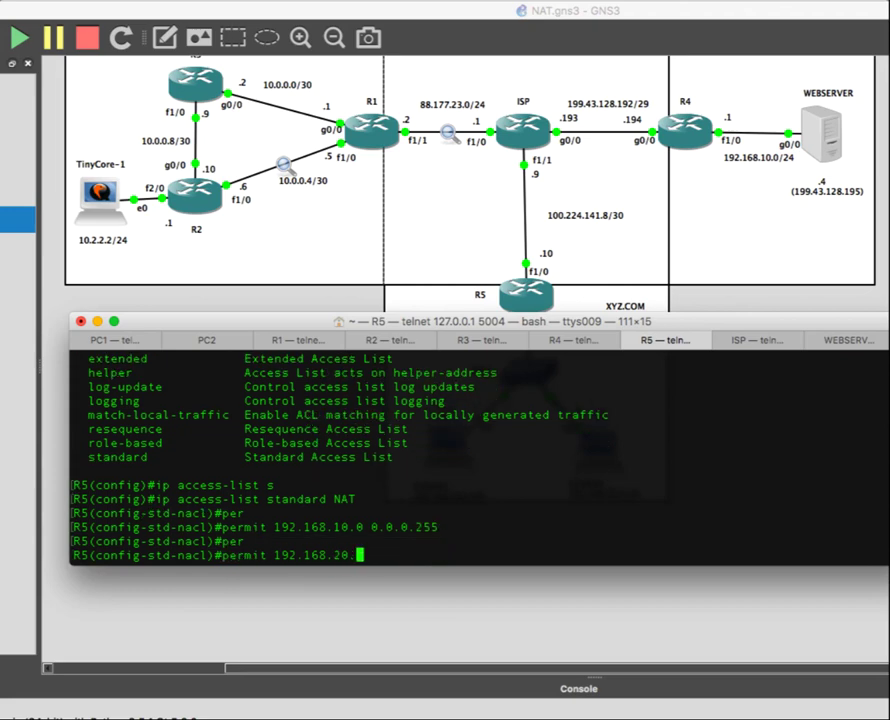
pyautogui.write('0 0.0.0.255')
pyautogui.press('Return')
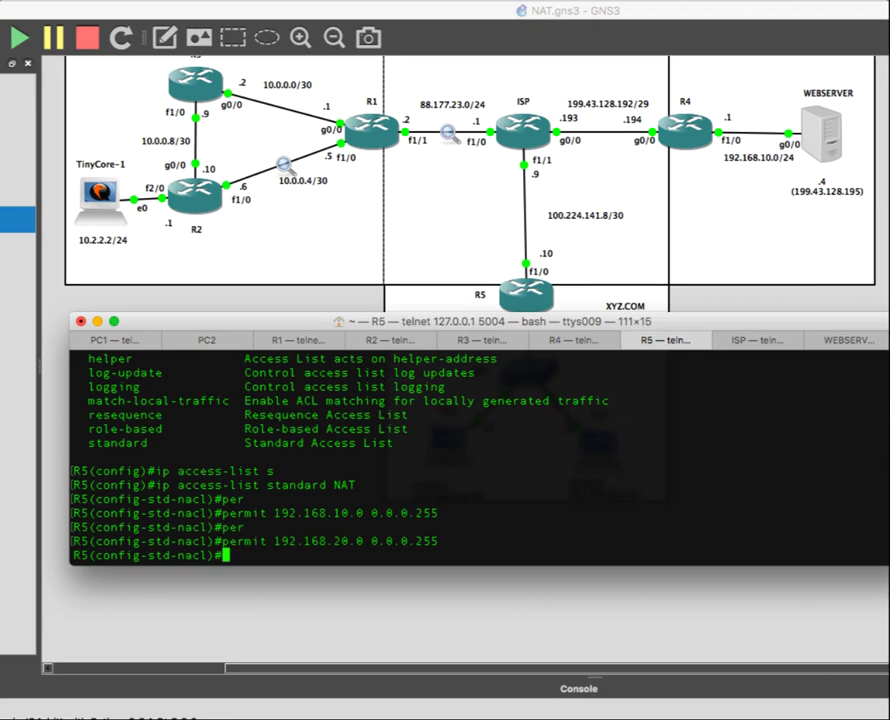
pyautogui.write('permit any')
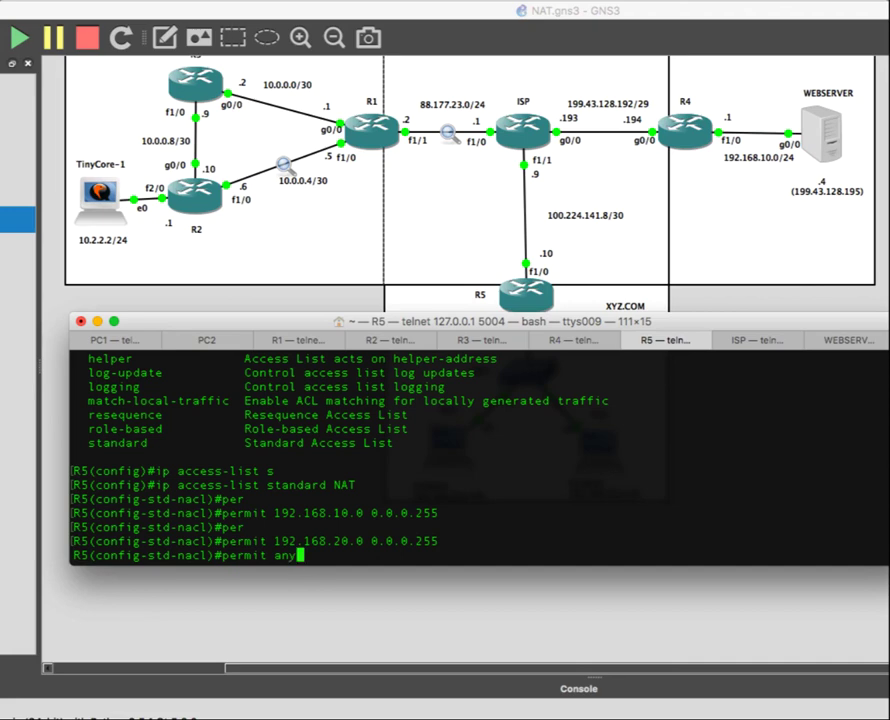
pyautogui.press('BackSpace')
pyautogui.press('BackSpace')
pyautogui.press('BackSpace')
pyautogui.press('BackSpace')
pyautogui.press('BackSpace')
pyautogui.press('BackSpace')
pyautogui.press('BackSpace')
pyautogui.press('BackSpace')
pyautogui.press('BackSpace')
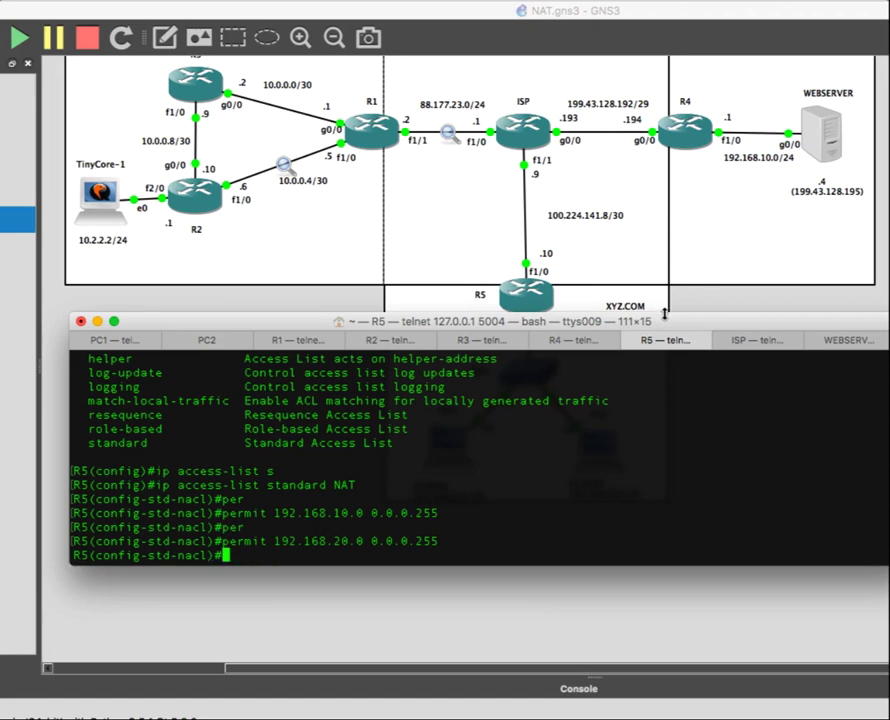
# - Exit the NAT access list's configuration mode and return to R5's global configuration
pyautogui.moveTo(663, 325); pyautogui.dragTo(667, 426)
pyautogui.write('ei')
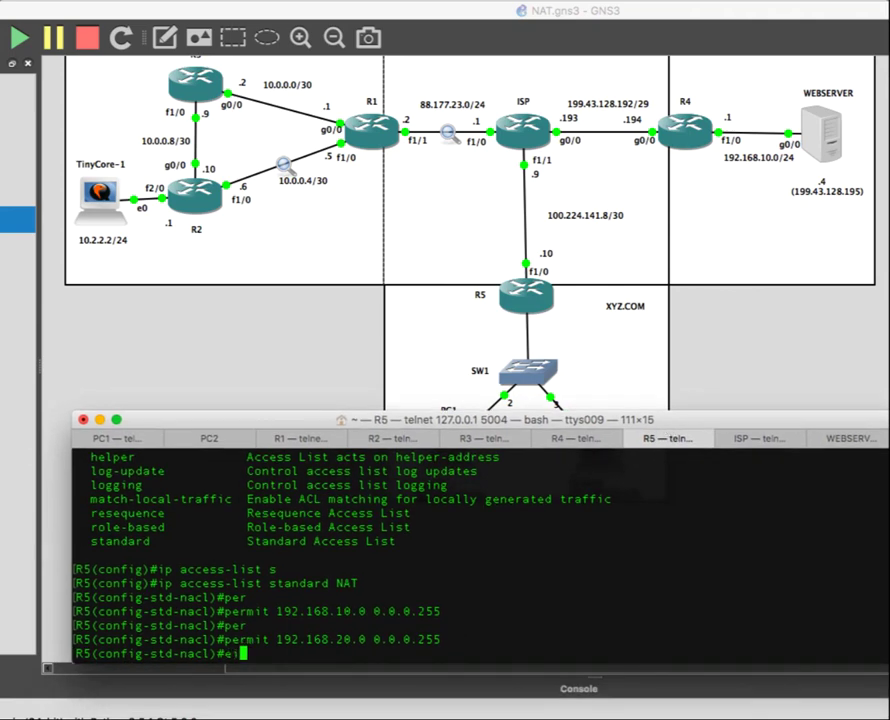
pyautogui.press('BackSpace')
pyautogui.write('xit')
pyautogui.press('Return')
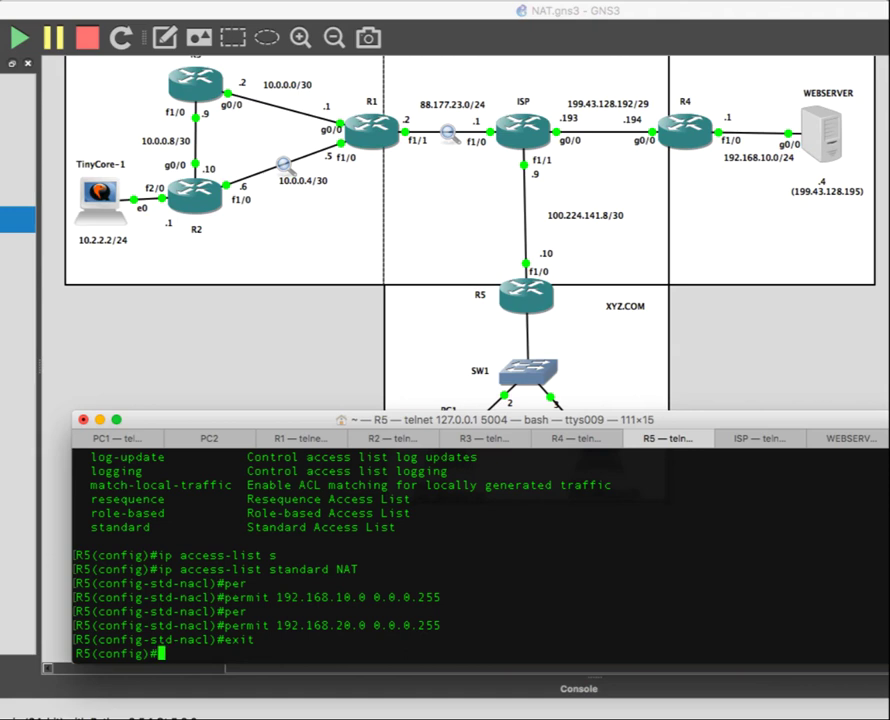
# - Configure PAT on R5 with ip nat inside source list NAT interface f1/0 overload, consulting the command help for its options
pyautogui.write('ip nat inside sour')
pyautogui.press('Tab')
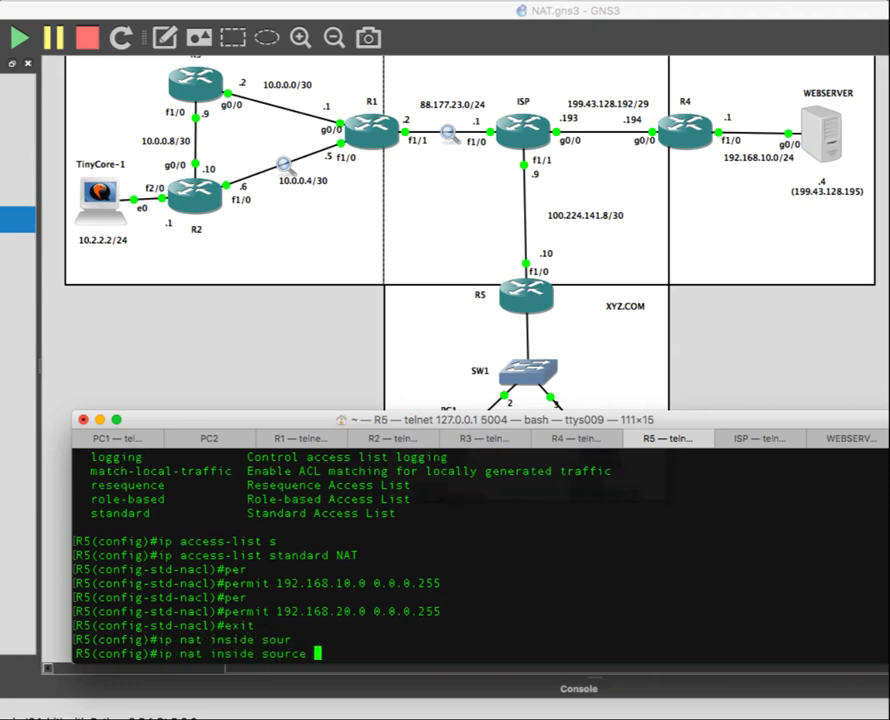
pyautogui.write('?')
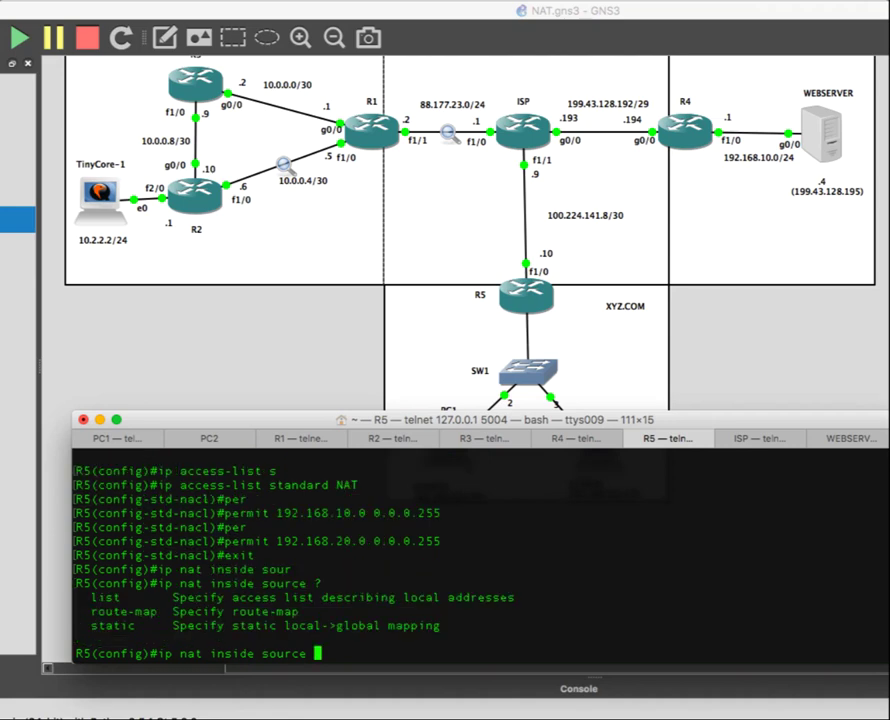
pyautogui.write('list ?NAT')
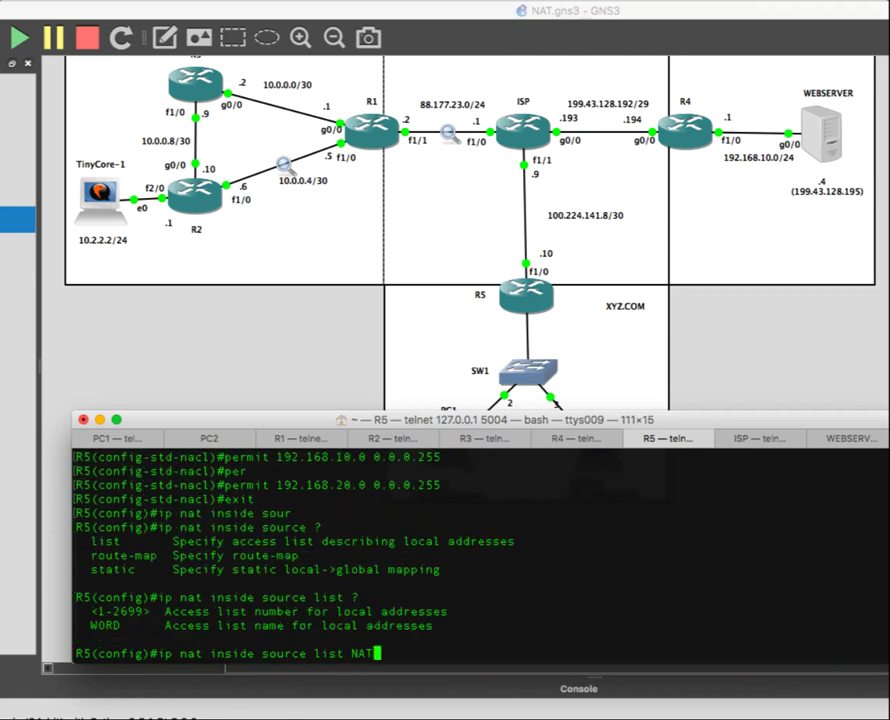
pyautogui.write(' ?in')
pyautogui.press('Tab')
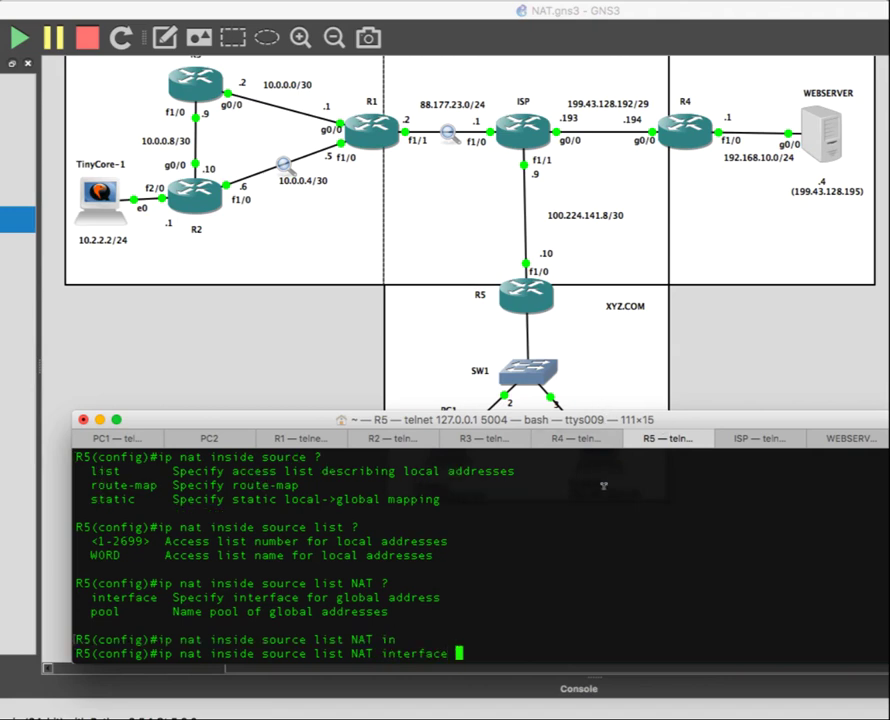
pyautogui.write('f1/0')
pyautogui.press('Tab')
pyautogui.write('?')
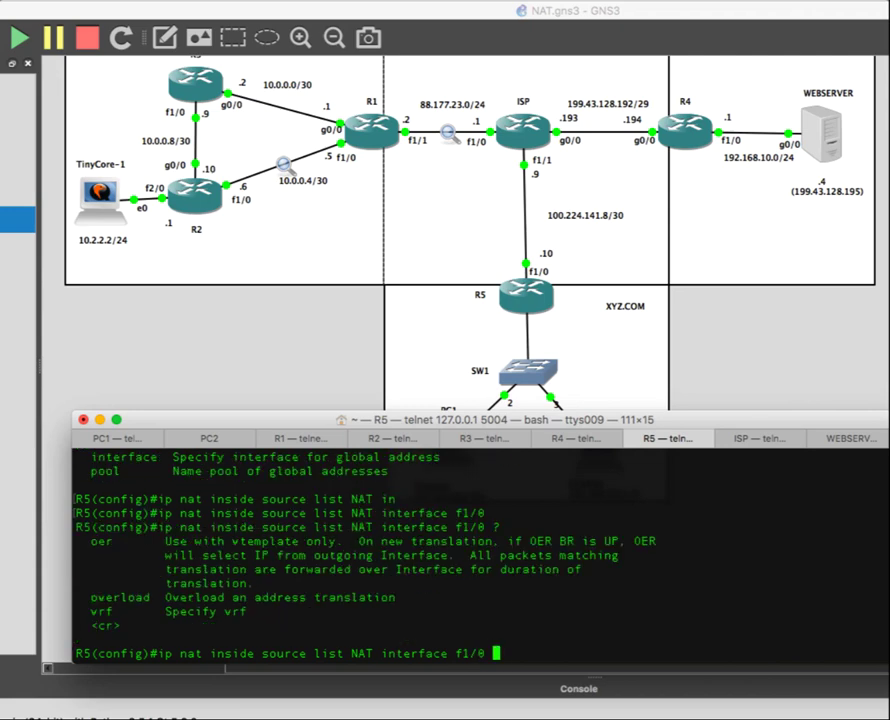
pyautogui.write('ove')
pyautogui.press('Tab')
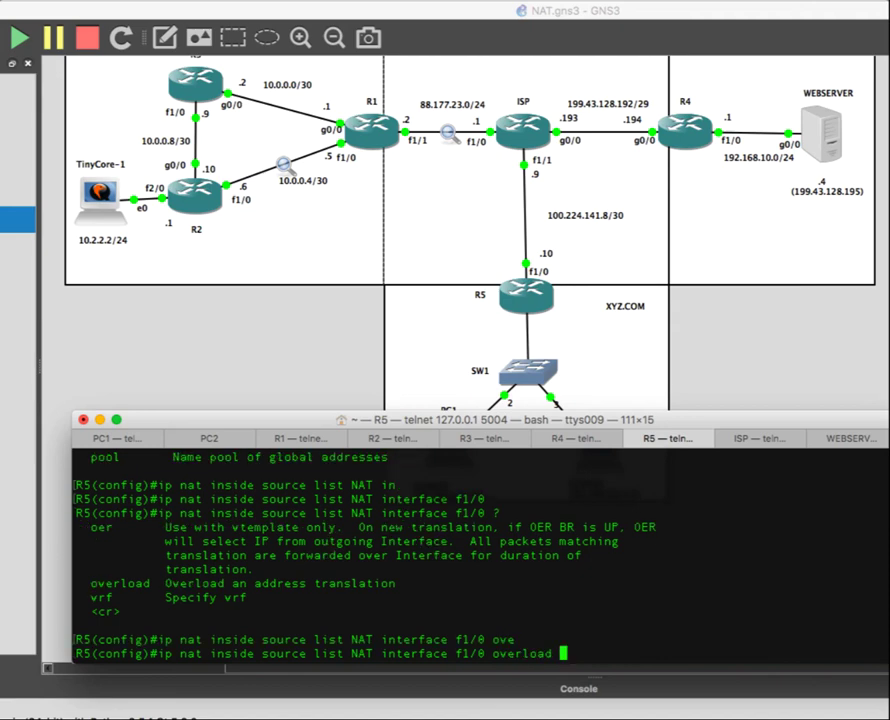
pyautogui.press('Return')
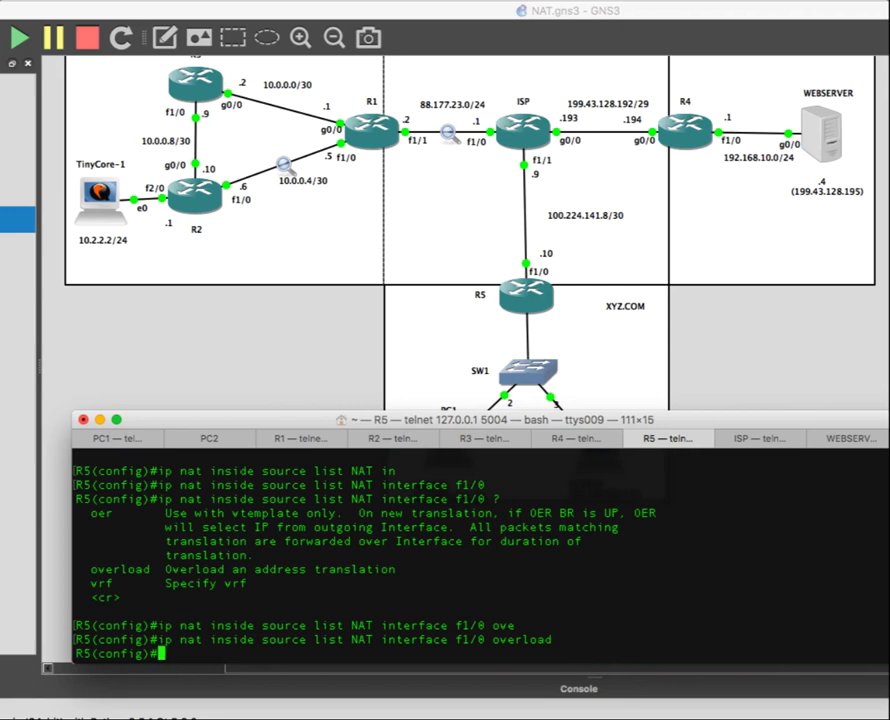
# - Open interface f1/0 on R5 and set it as the NAT outside interface
pyautogui.write('int f0')
pyautogui.write('/0')
pyautogui.press('Return')
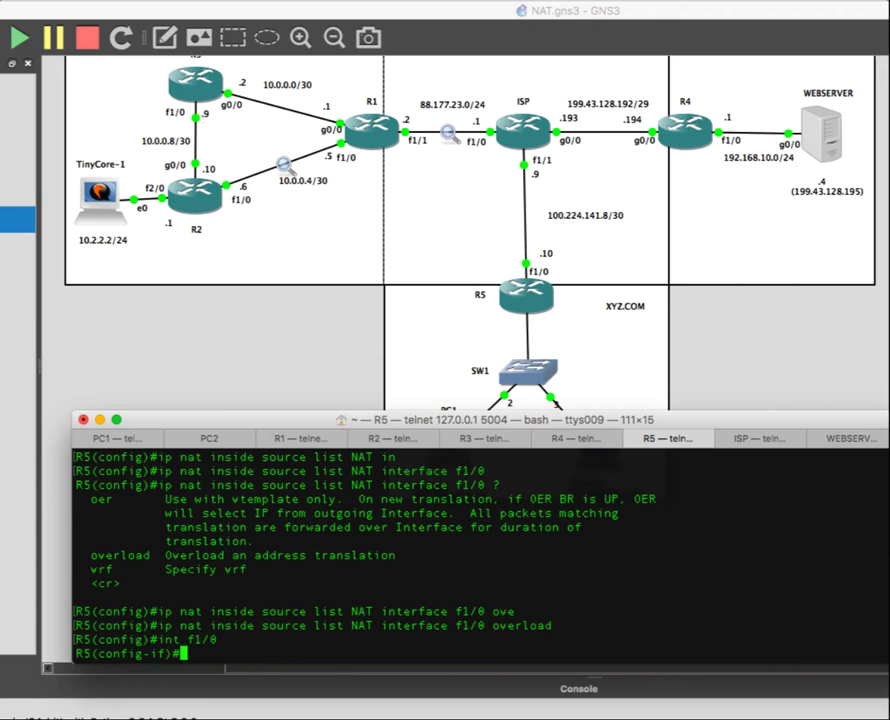
pyautogui.write('ip nat ou')
pyautogui.press('Tab')
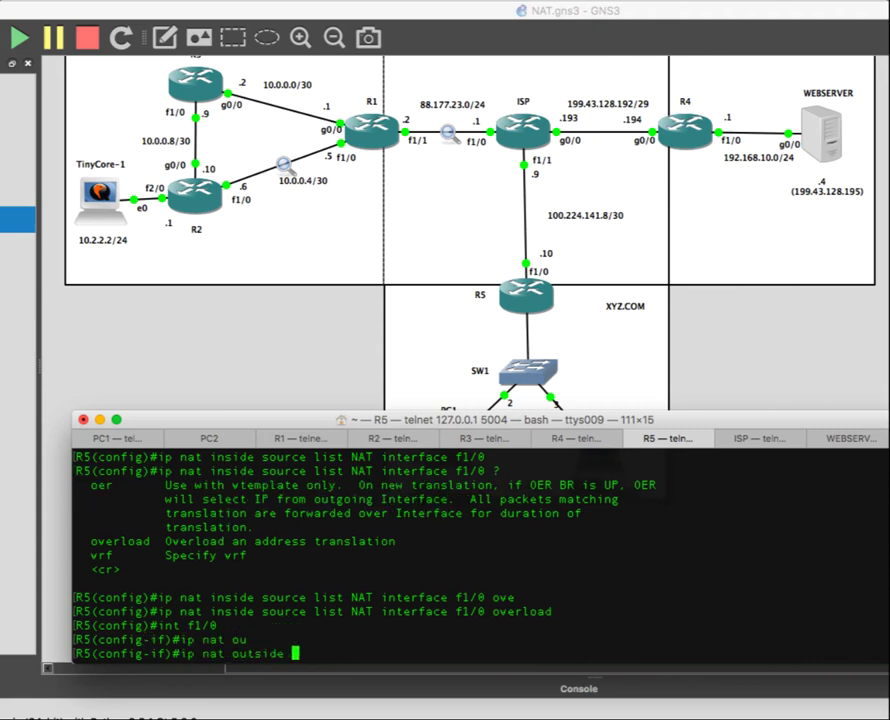
# - Apply ip nat outside to interface f1/0 on R5 and review its interfaces with do show ip int brief
pyautogui.press('Return')
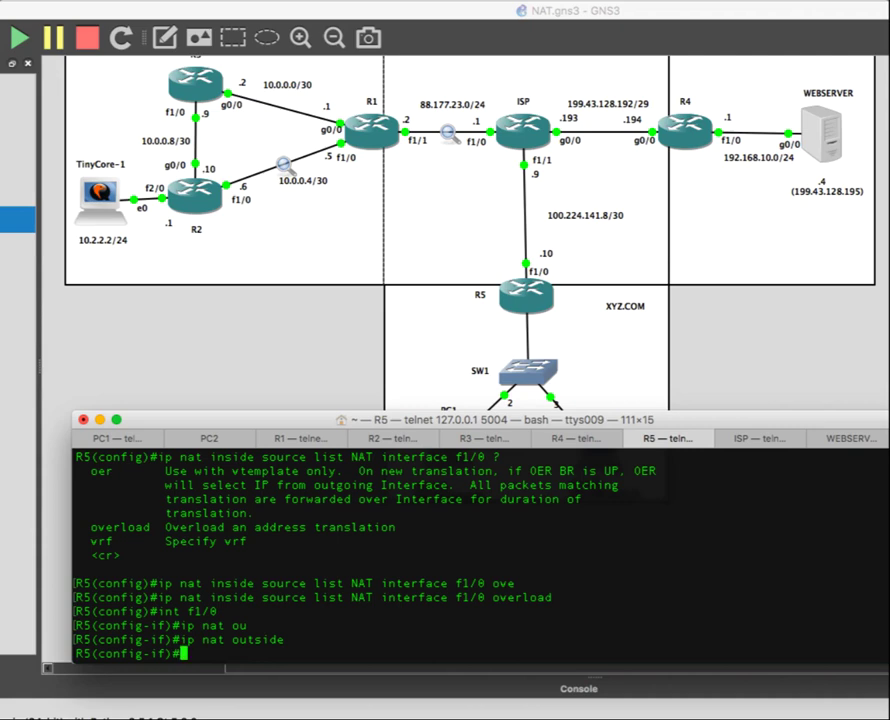
pyautogui.write('do show ip int brief')
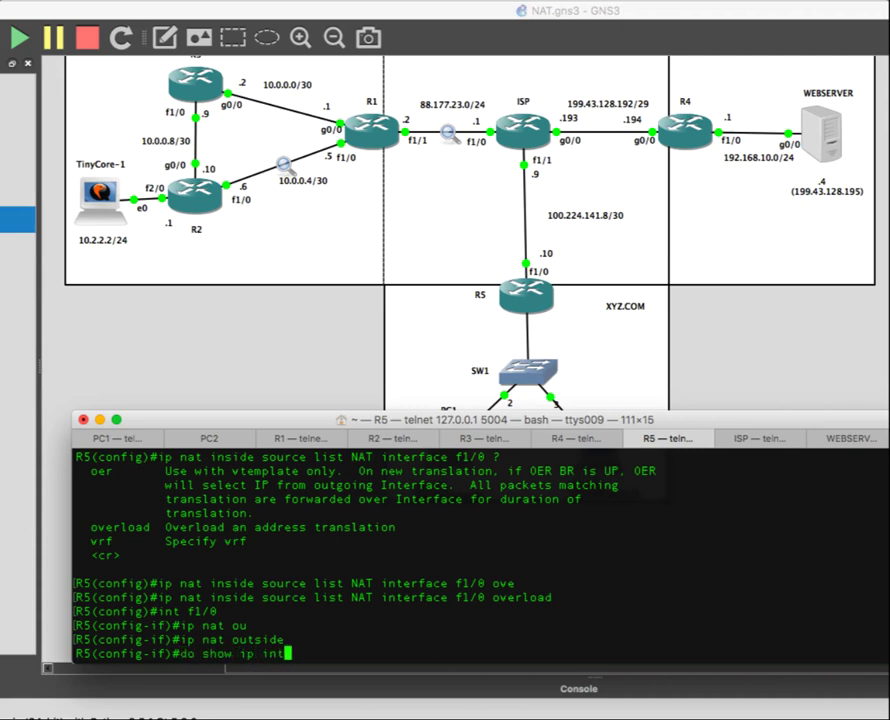
pyautogui.press('Return')
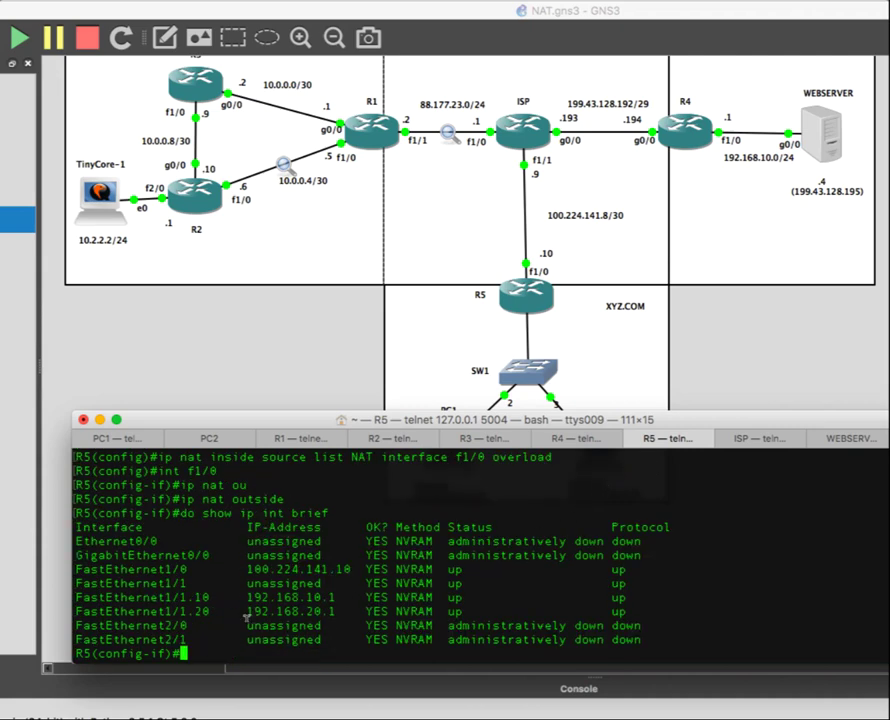
pyautogui.moveTo(151, 597); pyautogui.dragTo(333, 610)
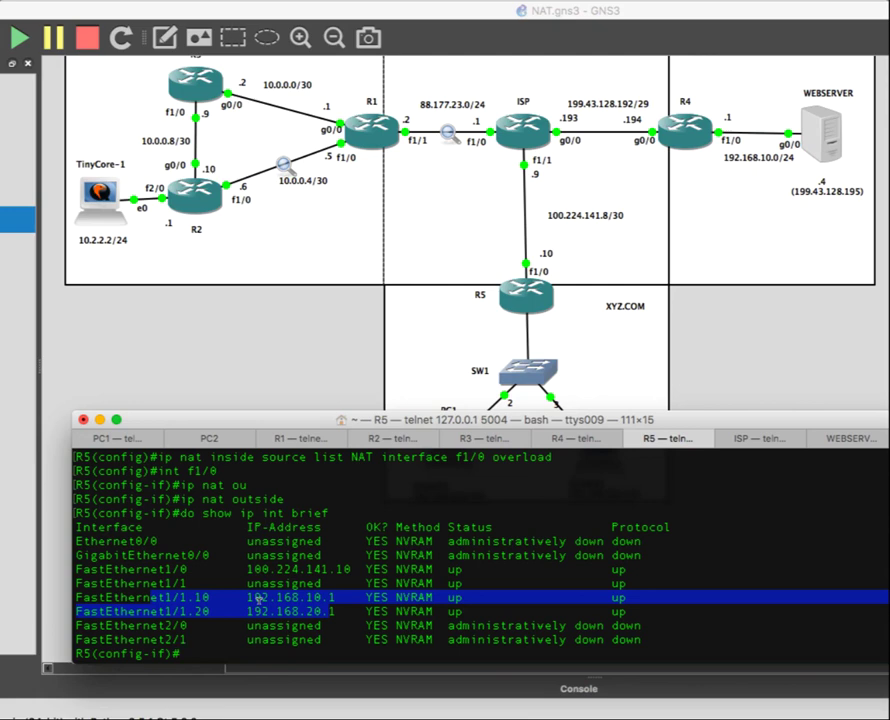
pyautogui.doubleClick(145, 584)
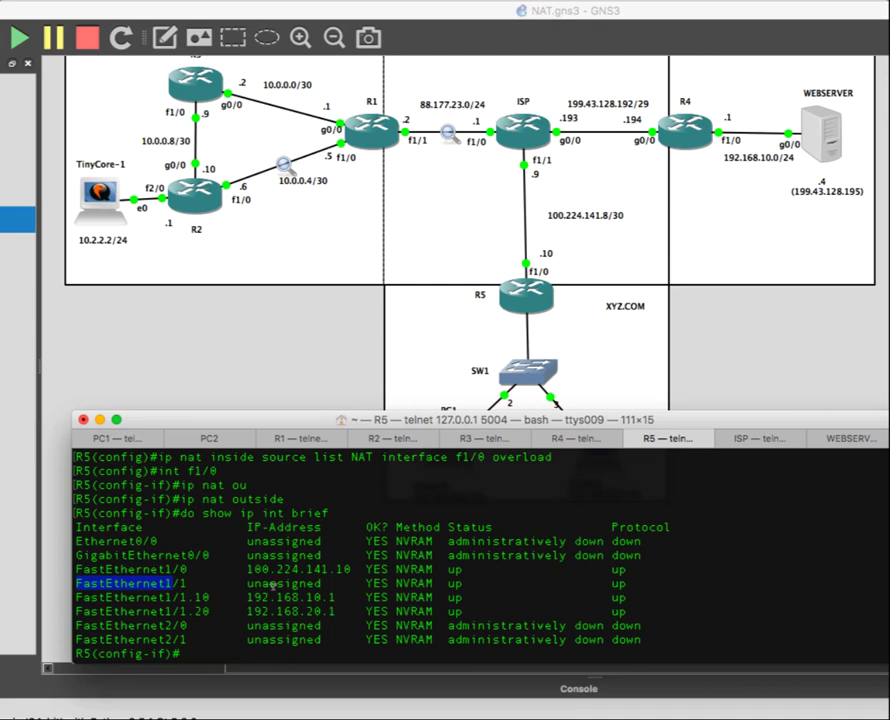
pyautogui.click(280, 571)
pyautogui.doubleClick(281, 583)
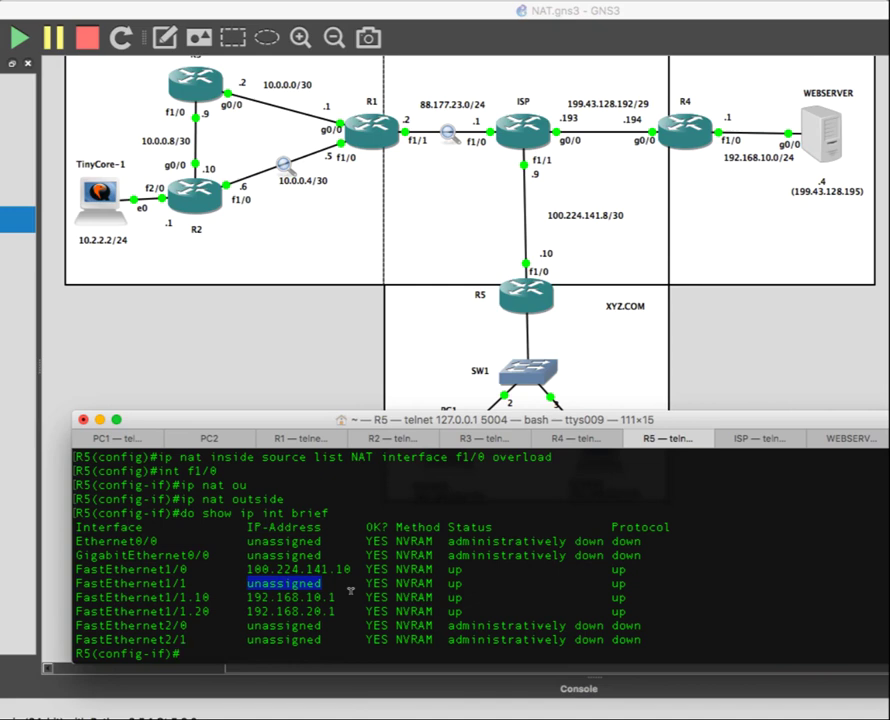
pyautogui.write('inr f1/1')
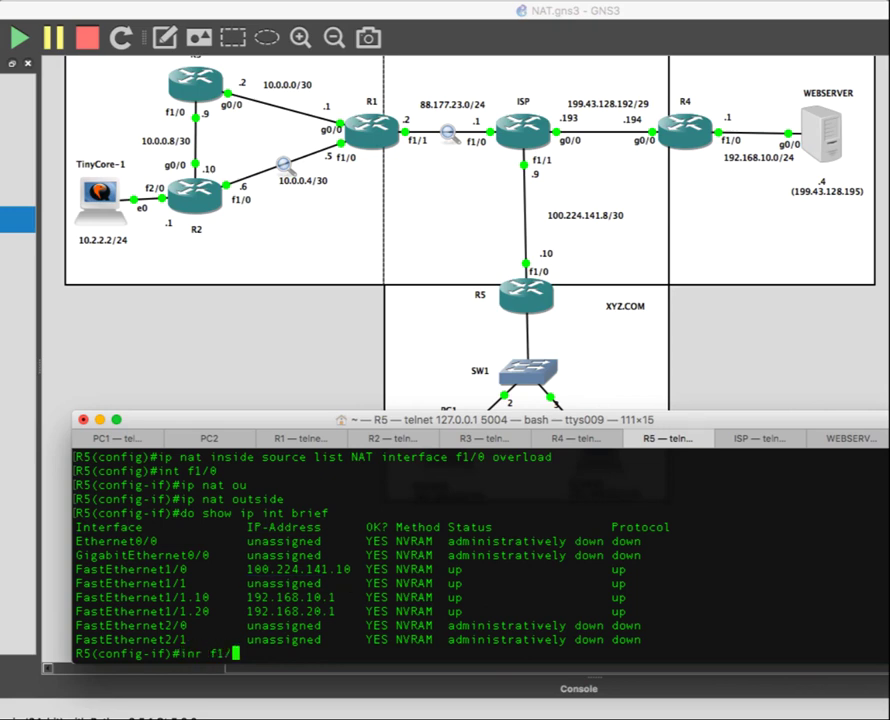
pyautogui.press('Return')
pyautogui.write('int f1/1')
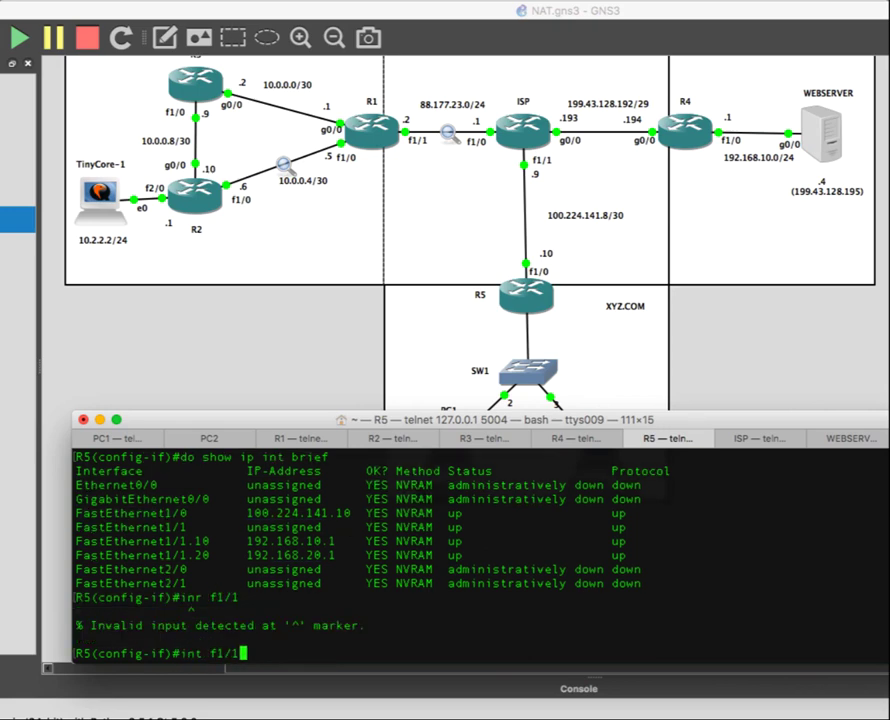
pyautogui.press('Return')
pyautogui.write('ip ')
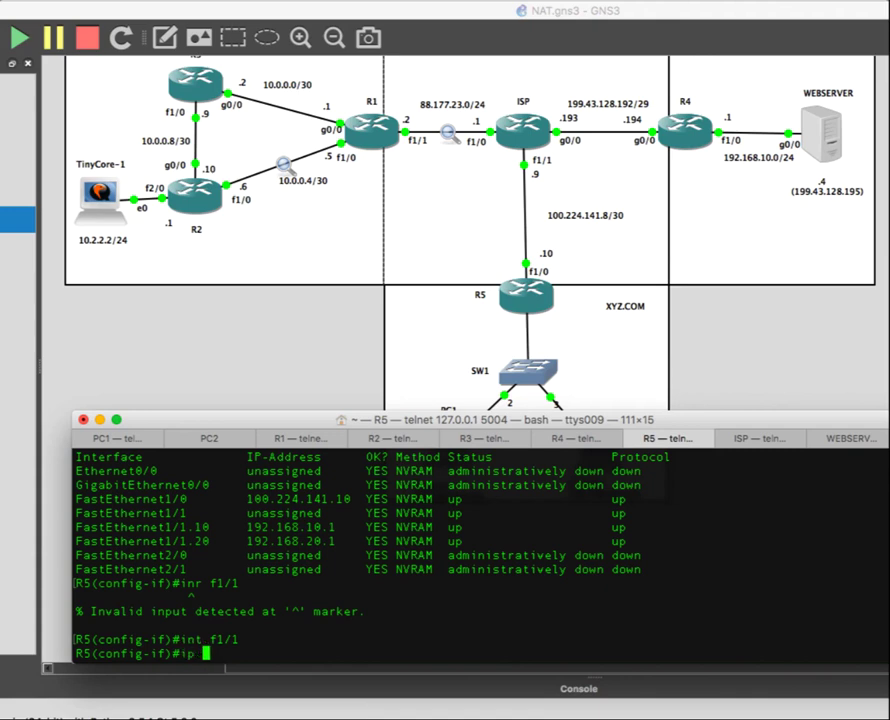
pyautogui.write('nat inside')
pyautogui.press('BackSpace')
pyautogui.press('BackSpace')
pyautogui.press('BackSpace')
pyautogui.press('BackSpace')
pyautogui.press('BackSpace')
pyautogui.press('BackSpace')
pyautogui.press('BackSpace')
pyautogui.press('BackSpace')
pyautogui.press('BackSpace')
pyautogui.press('BackSpace')
pyautogui.press('BackSpace')
pyautogui.press('BackSpace')
pyautogui.press('BackSpace')
# - Configure R5 subinterface f1/1.10 as a NAT inside interface with ip nat inside
pyautogui.write('int f1/1.10')
pyautogui.press('Return')
pyautogui.write('ip nat inside')
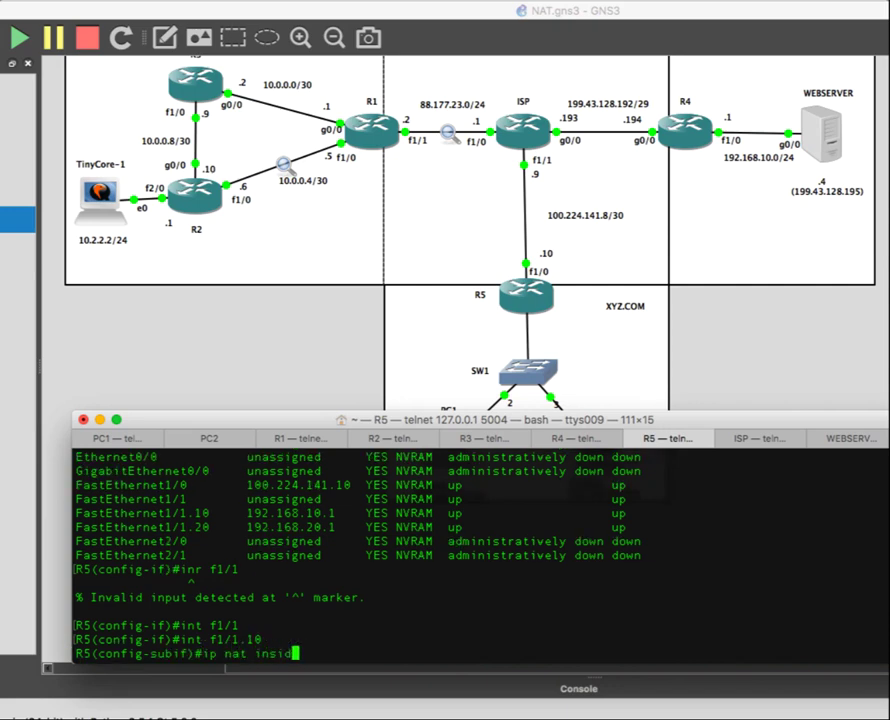
pyautogui.press('Return')
# - Configure R5 subinterface f1/1.20 with ip nat inside and leave configuration mode
pyautogui.press('Up')
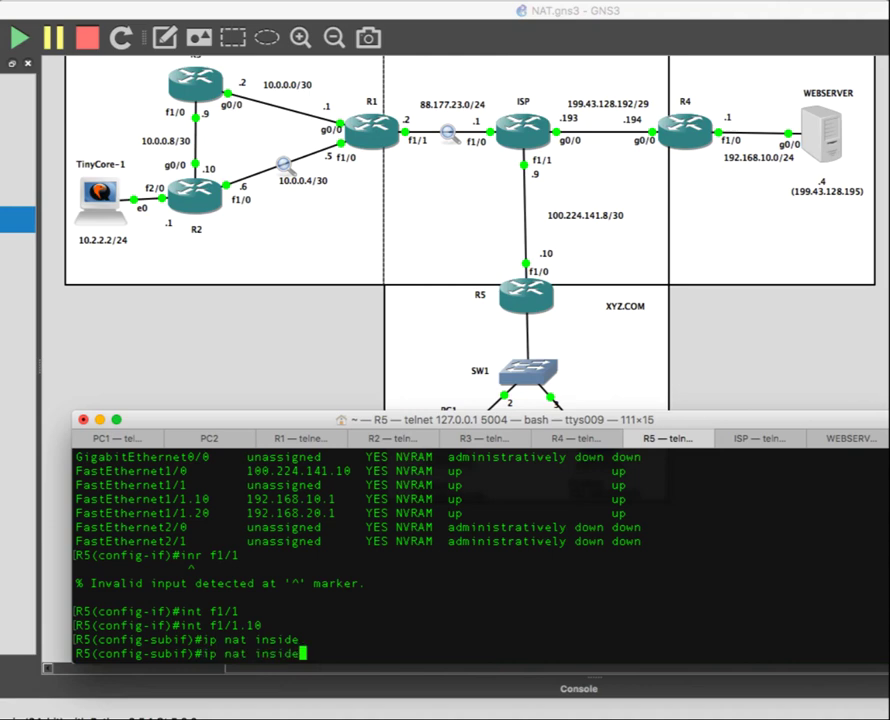
pyautogui.press('Up')
pyautogui.press('BackSpace')
pyautogui.press('BackSpace')
pyautogui.write('20')
pyautogui.press('Return')
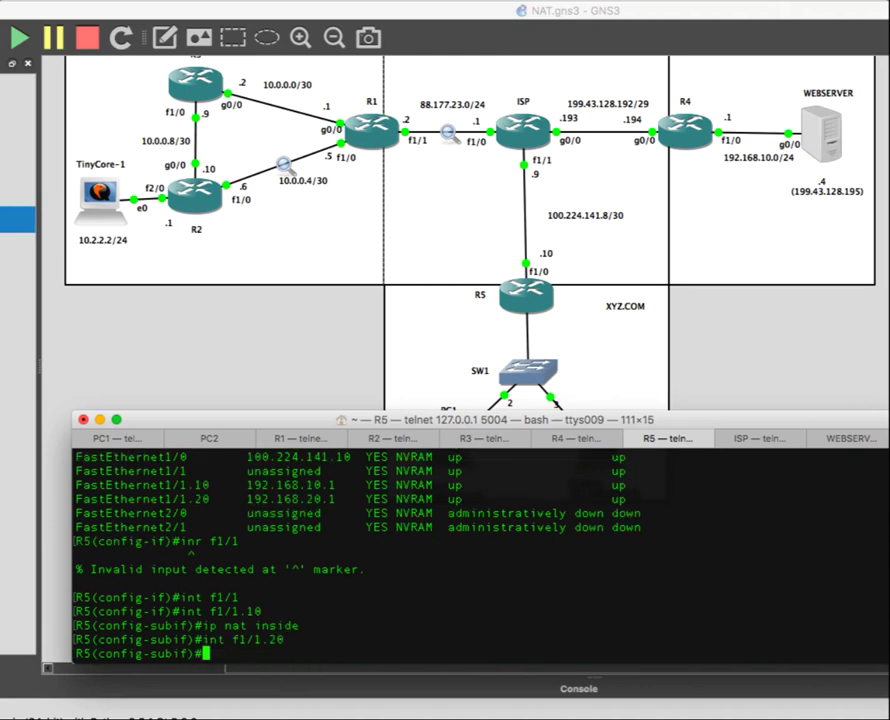
pyautogui.press('Up')
pyautogui.press('Up')
pyautogui.press('Return')
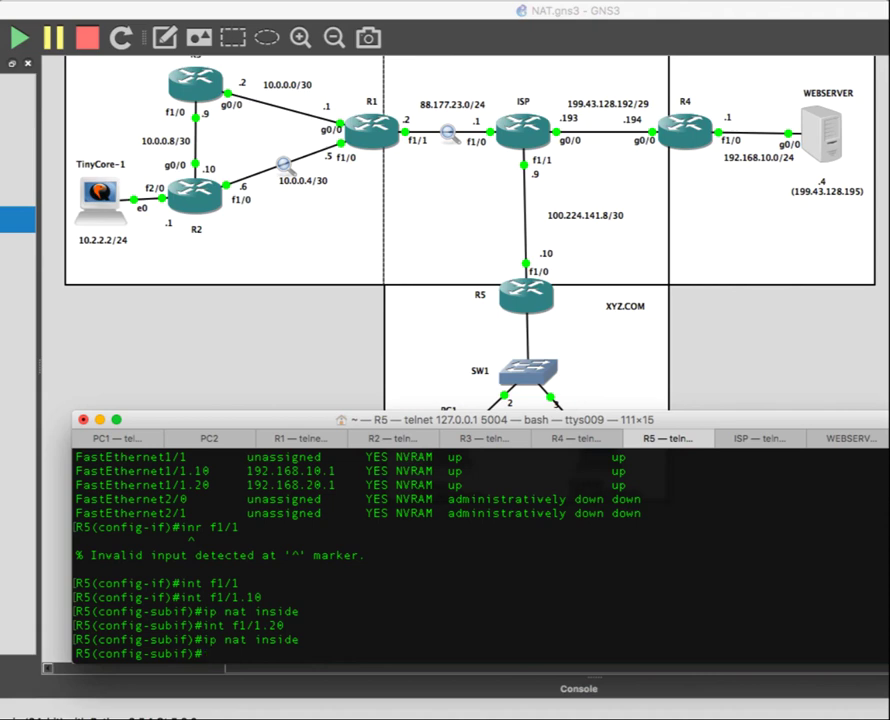
pyautogui.hotkey('ctrl', 'z')
# - Ping R5's outside address 100.224.141.10 and the ISP address 100.224.141.9 from the PC1 console
pyautogui.click(852, 323)
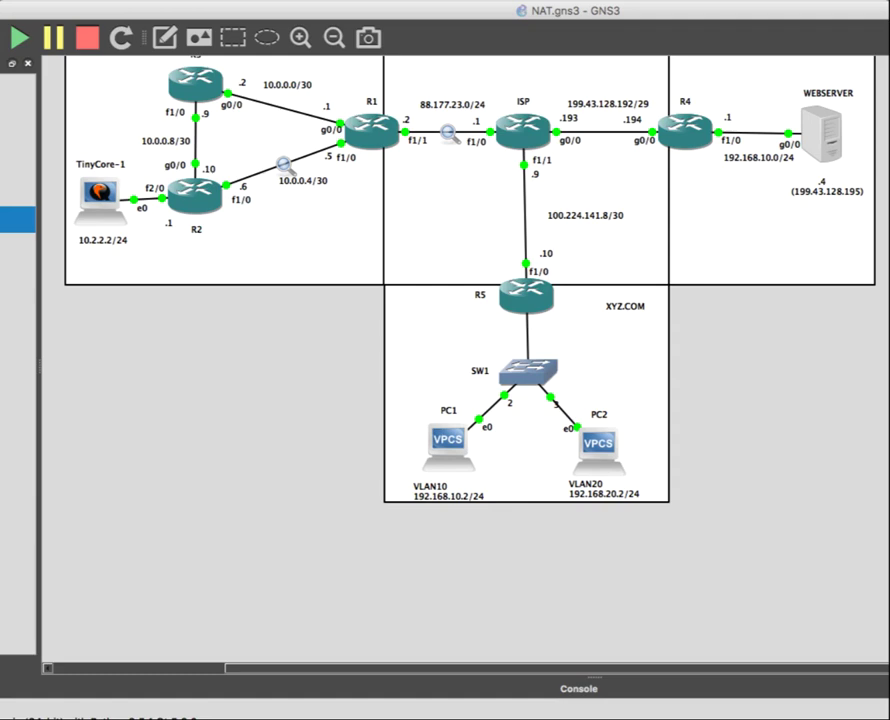
pyautogui.press('super+Tab')
pyautogui.click(113, 440)
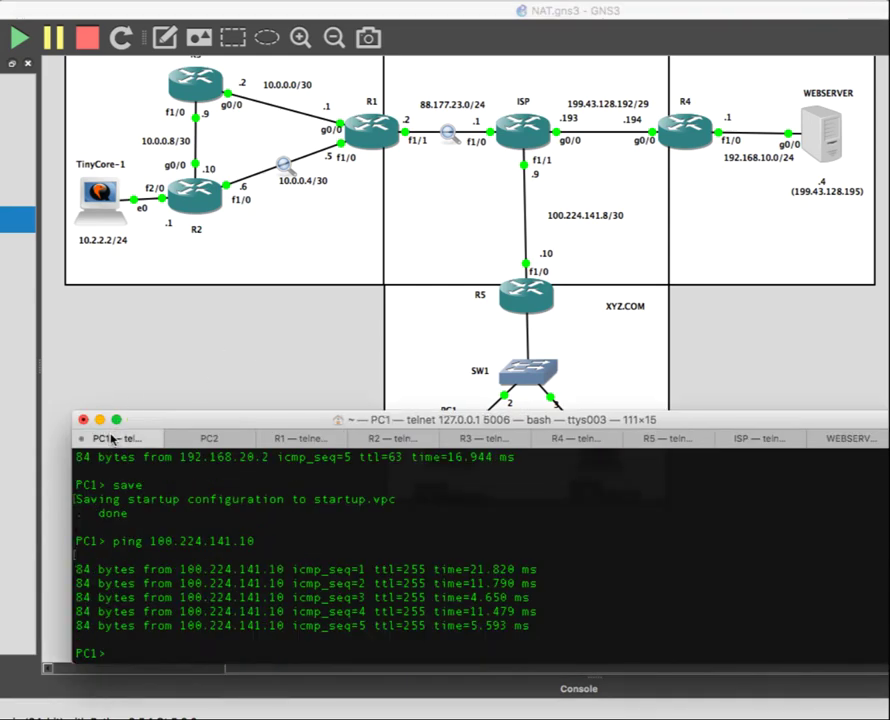
pyautogui.write('ping 100.224.141.10')
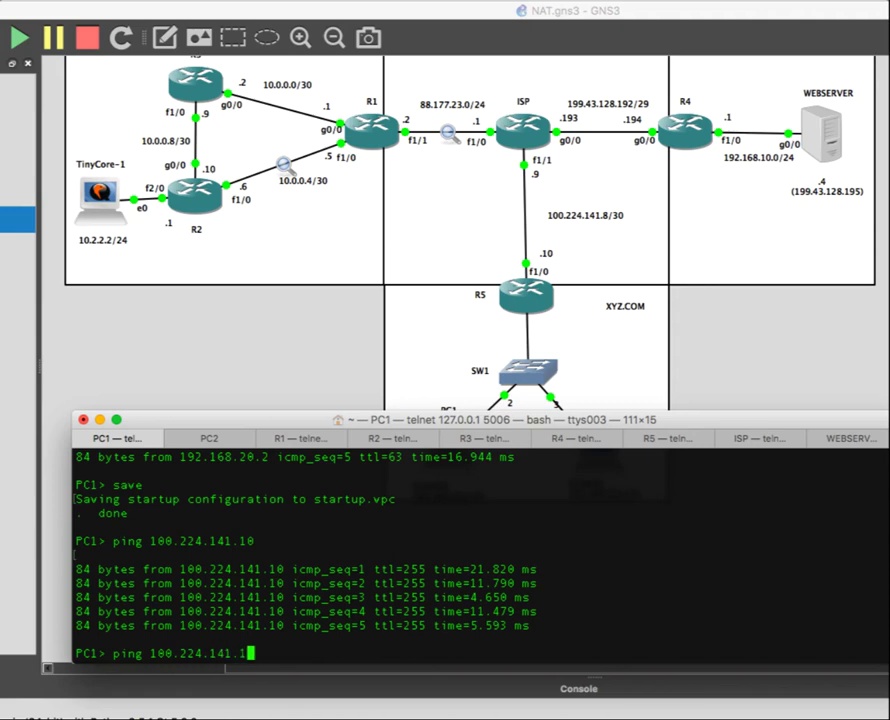
pyautogui.press('Return')
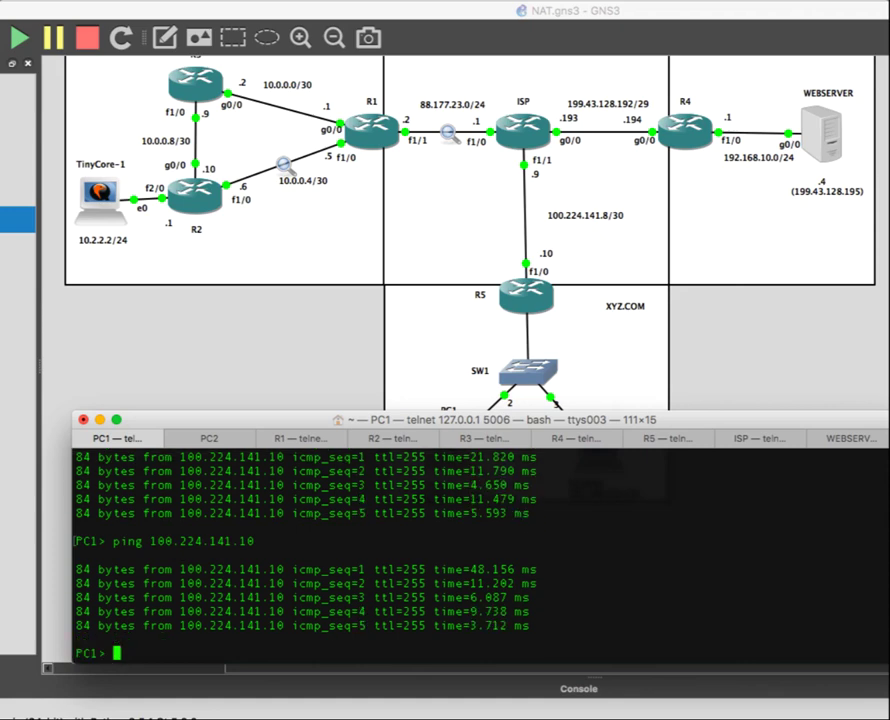
pyautogui.write('ping 100.224.141.9')
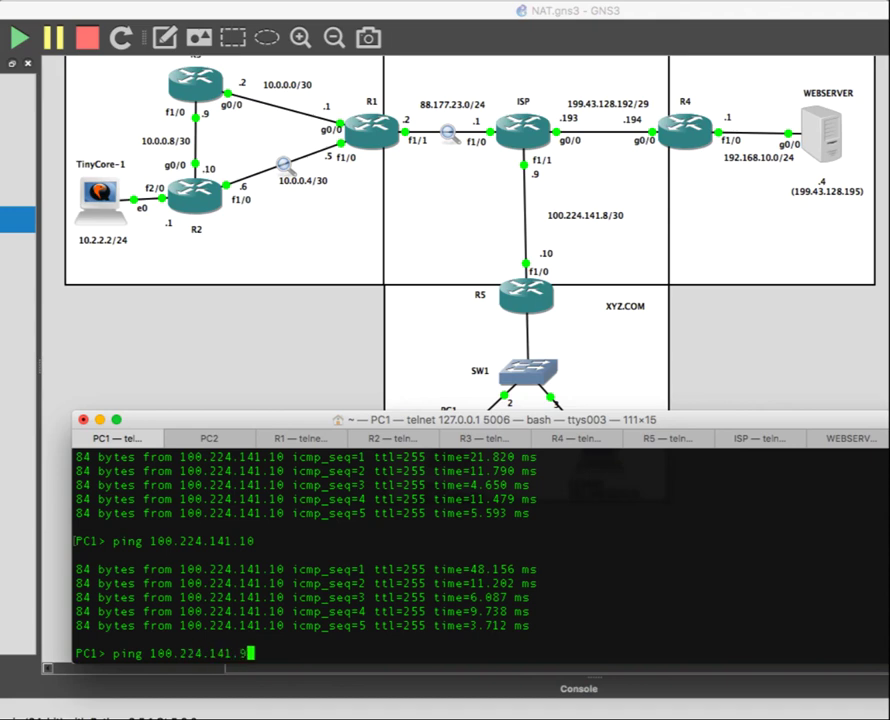
pyautogui.press('Return')
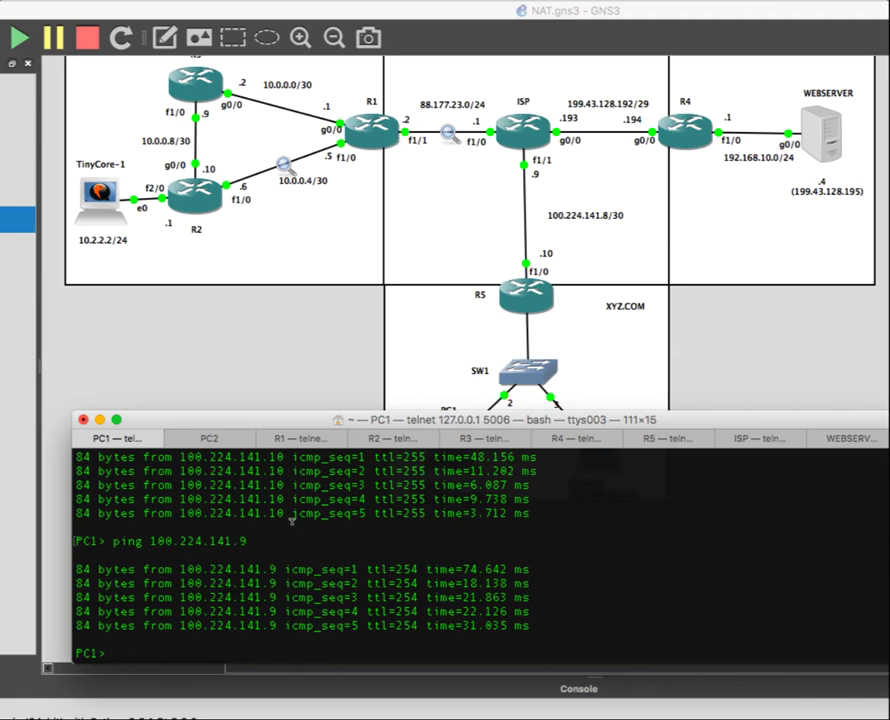
# - Ping R1's outside address 88.177.23.2 from PC1 and examine the source address and message of the replies
pyautogui.write('ping 88.177.23.2')
pyautogui.press('Return')
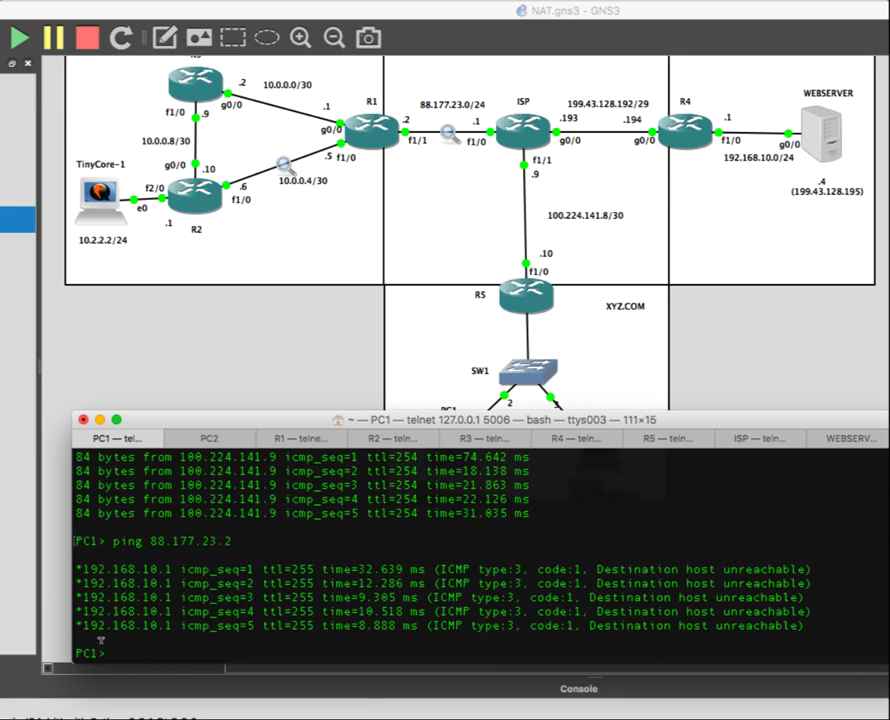
pyautogui.doubleClick(190, 540)
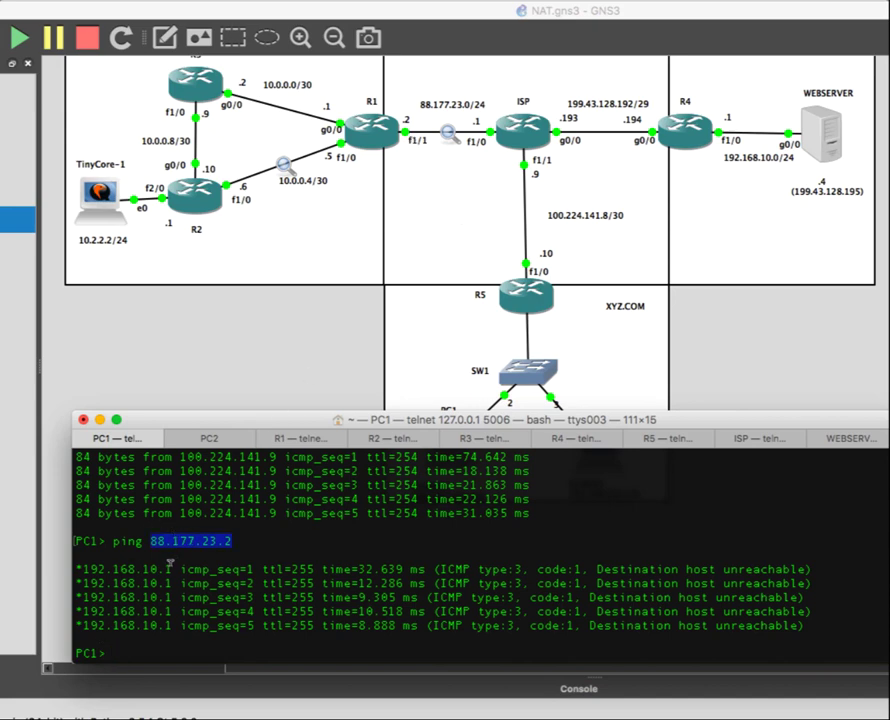
pyautogui.moveTo(171, 566); pyautogui.dragTo(87, 567)
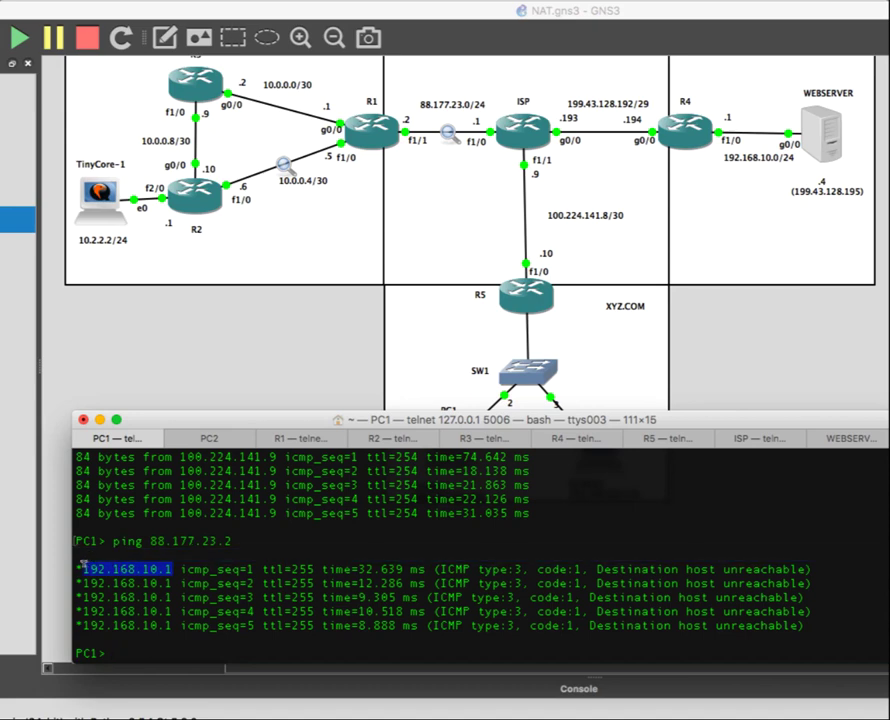
pyautogui.doubleClick(610, 568)
pyautogui.moveTo(597, 569); pyautogui.dragTo(801, 567)
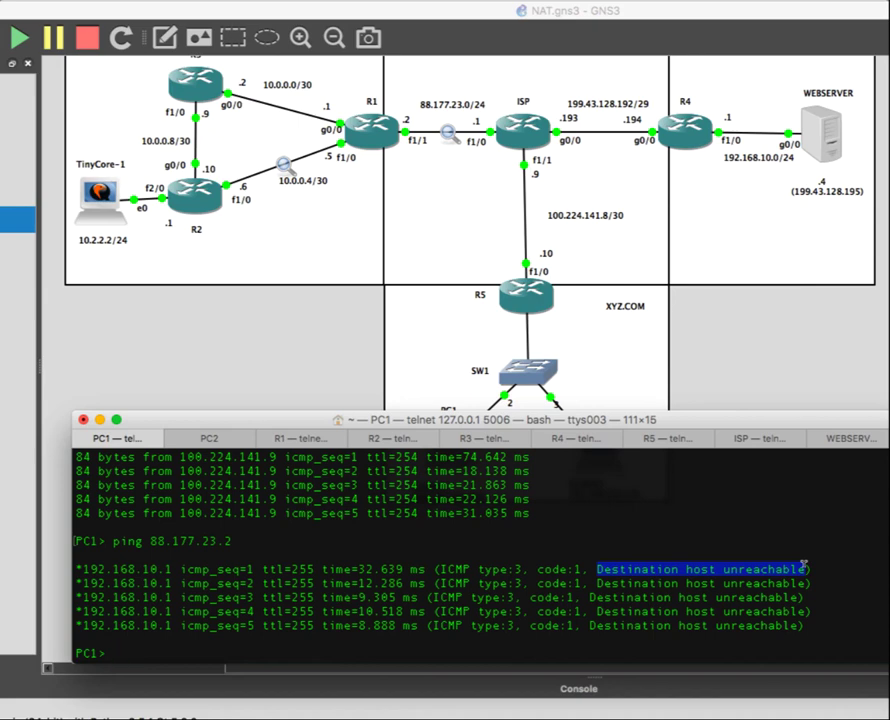
pyautogui.moveTo(83, 569); pyautogui.dragTo(168, 569)
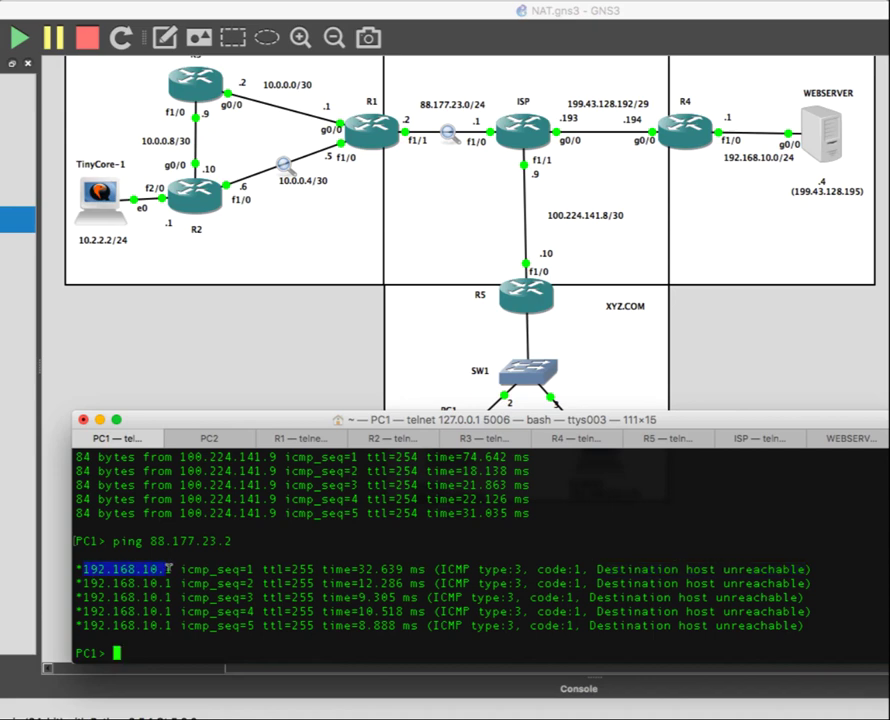
pyautogui.doubleClick(177, 542)
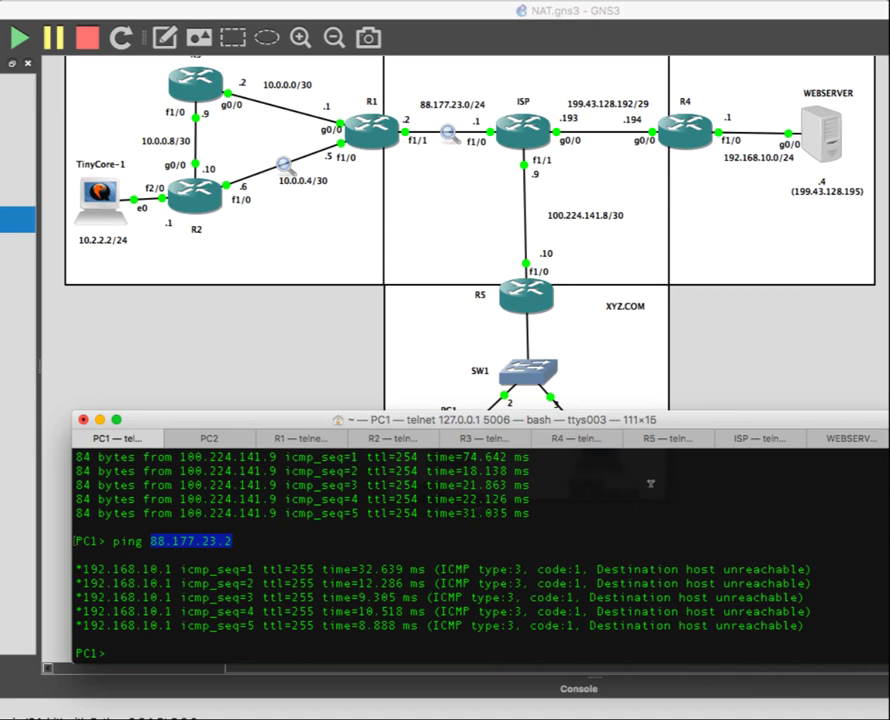
# - Display R5's routing table with show ip route and enter global configuration mode
pyautogui.click(677, 447)
pyautogui.write('show ip route')
pyautogui.press('Return')
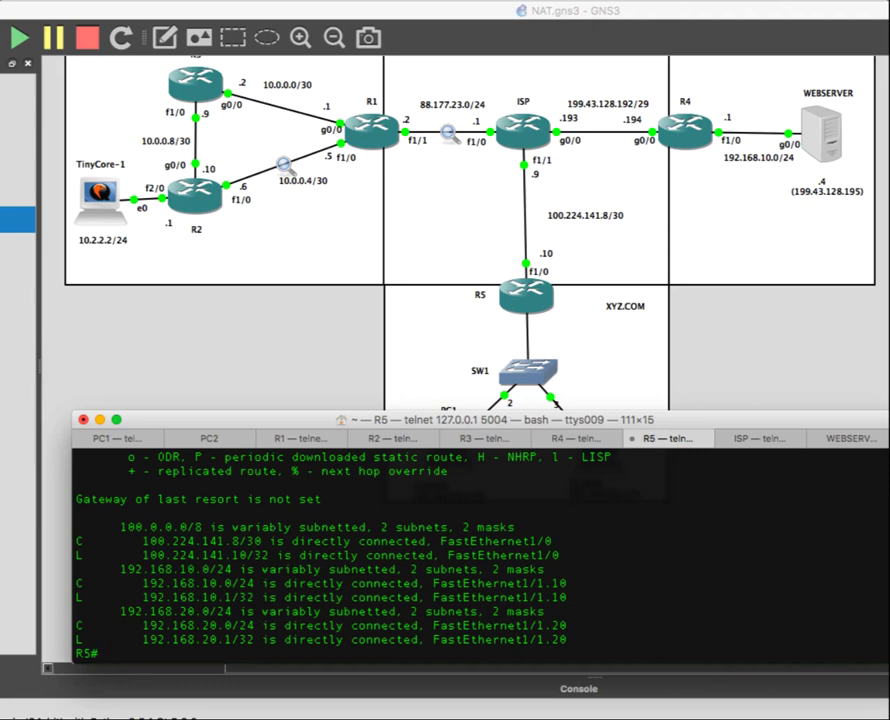
pyautogui.write('conf t')
pyautogui.press('Return')
# - Try to add a default route 0.0.0.0 0.0.0.0 on R5 with next hop 100.224.141.10
pyautogui.write('ip')
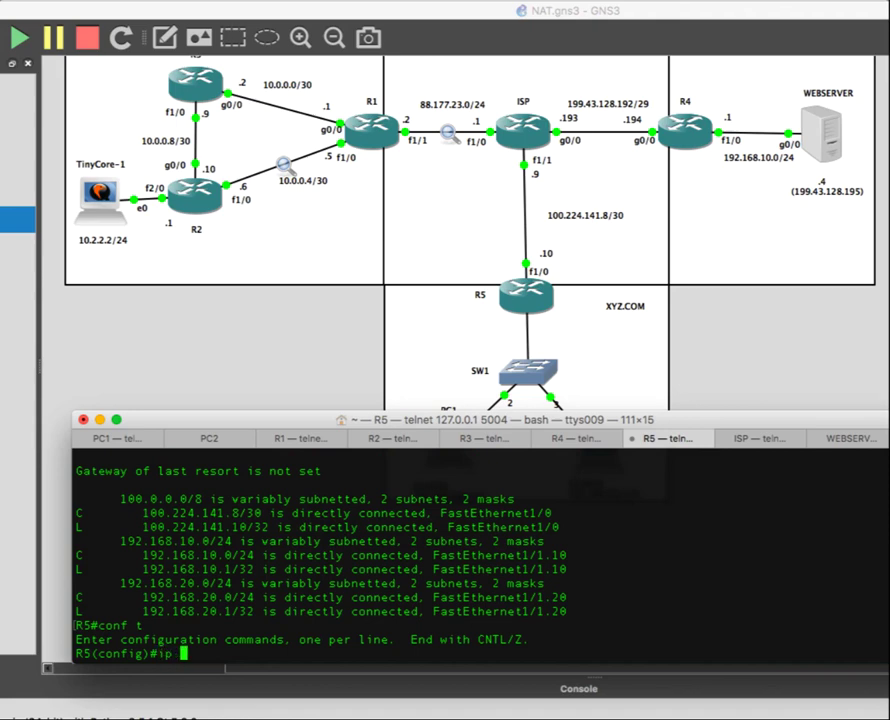
pyautogui.write(' route 0.0.0.0 0.0.0.0')
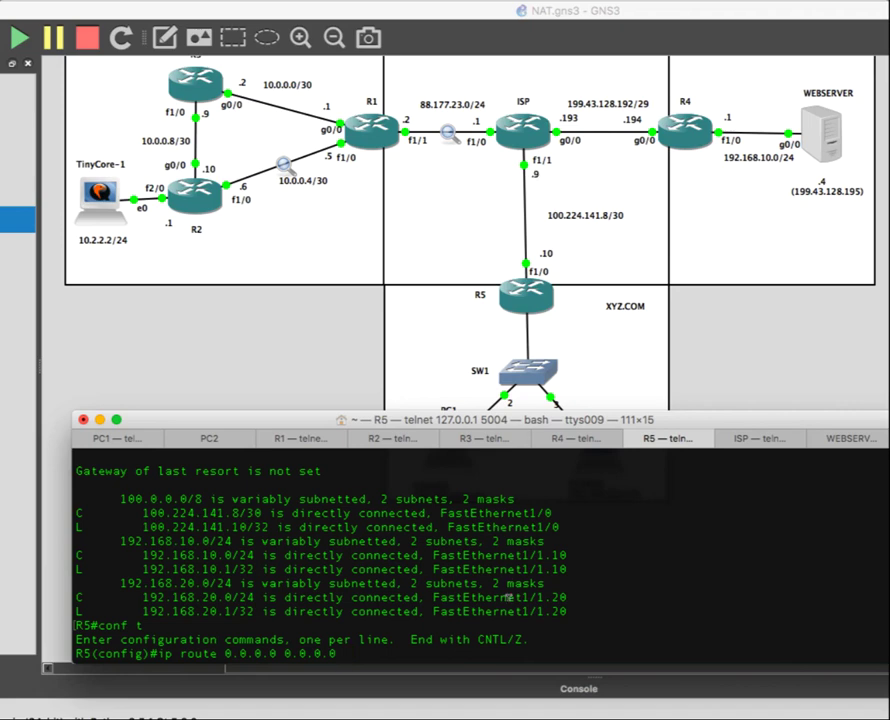
pyautogui.write('100.224.141.10')
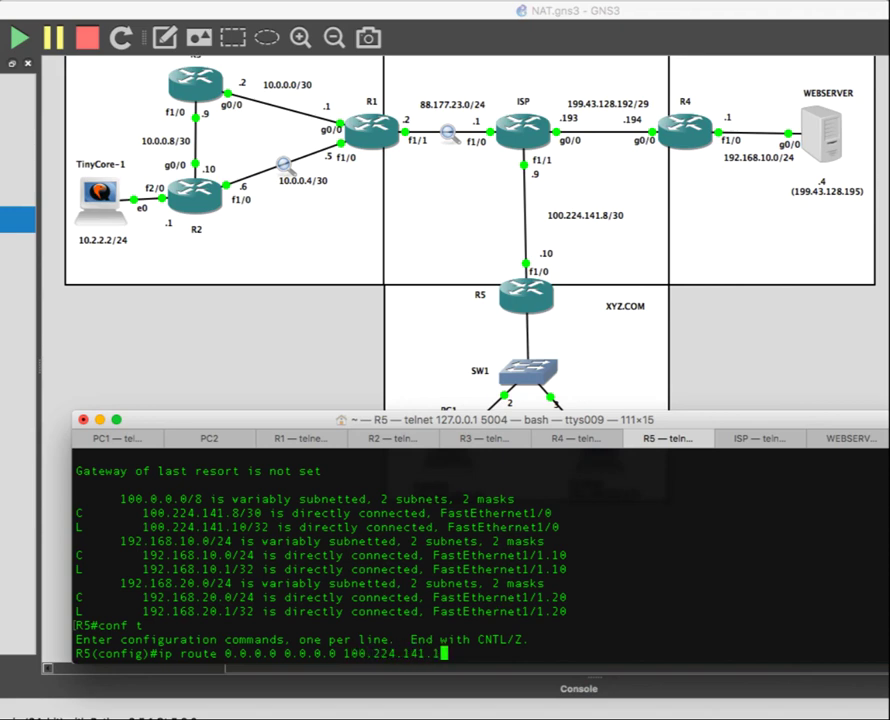
pyautogui.press('Return')
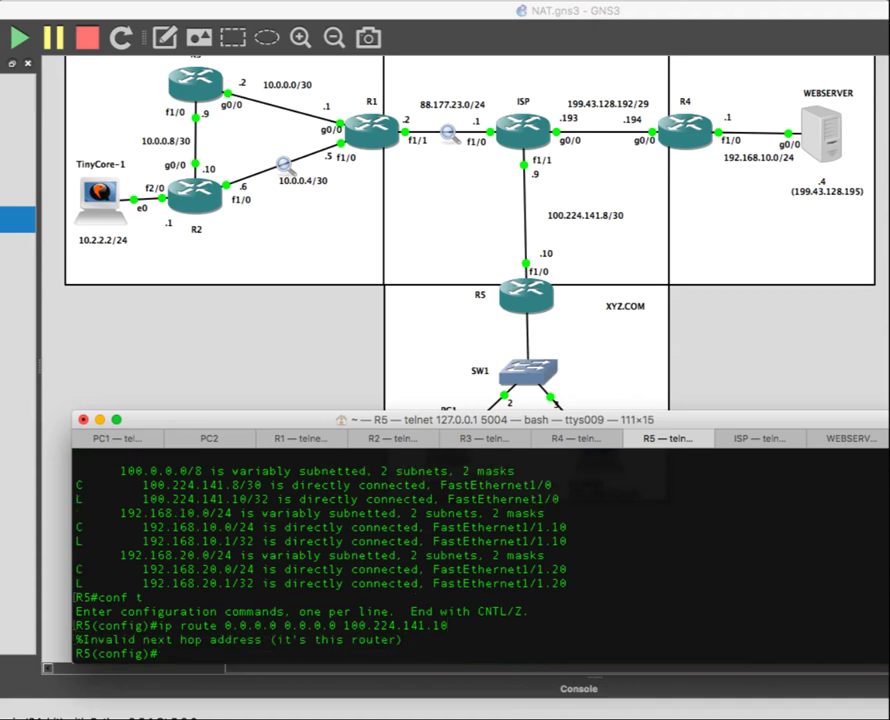
# - Add a default route 0.0.0.0 0.0.0.0 on R5 with next hop 100.224.141.9
pyautogui.press('Up')
pyautogui.press('BackSpace')
pyautogui.press('BackSpace')
pyautogui.write('9')
pyautogui.press('Return')
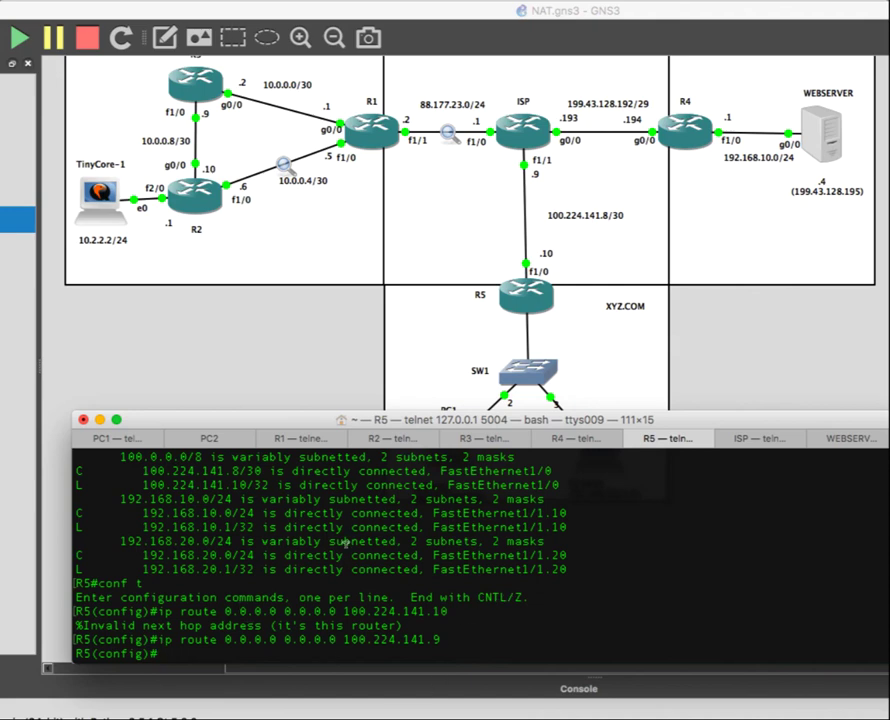
# - Ping 88.177.23.2 from PC1 again and switch to the Wireshark capture of the R1 to R2 link
pyautogui.click(125, 438)
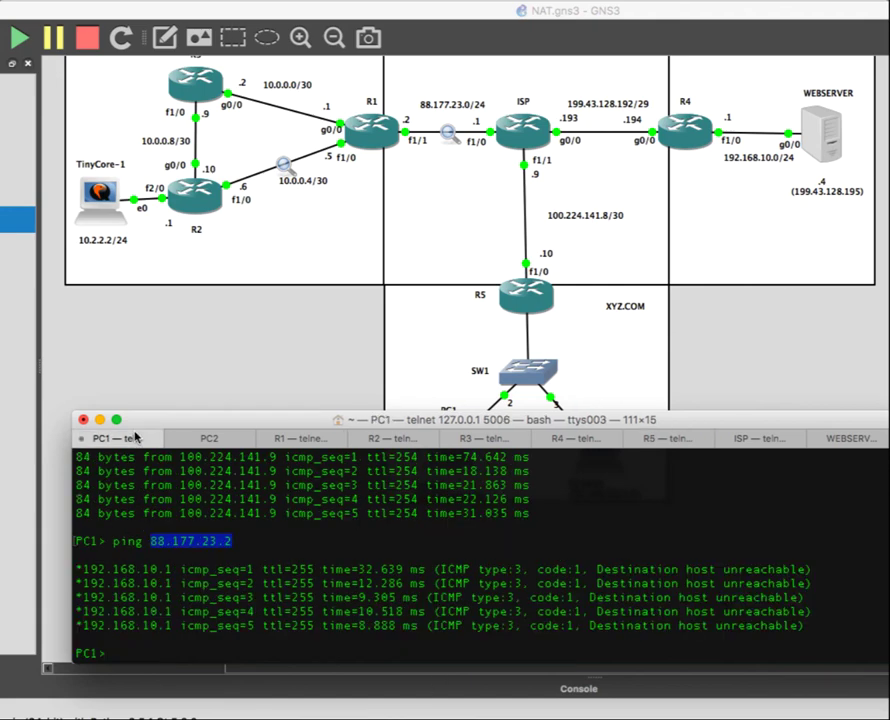
pyautogui.write('p')
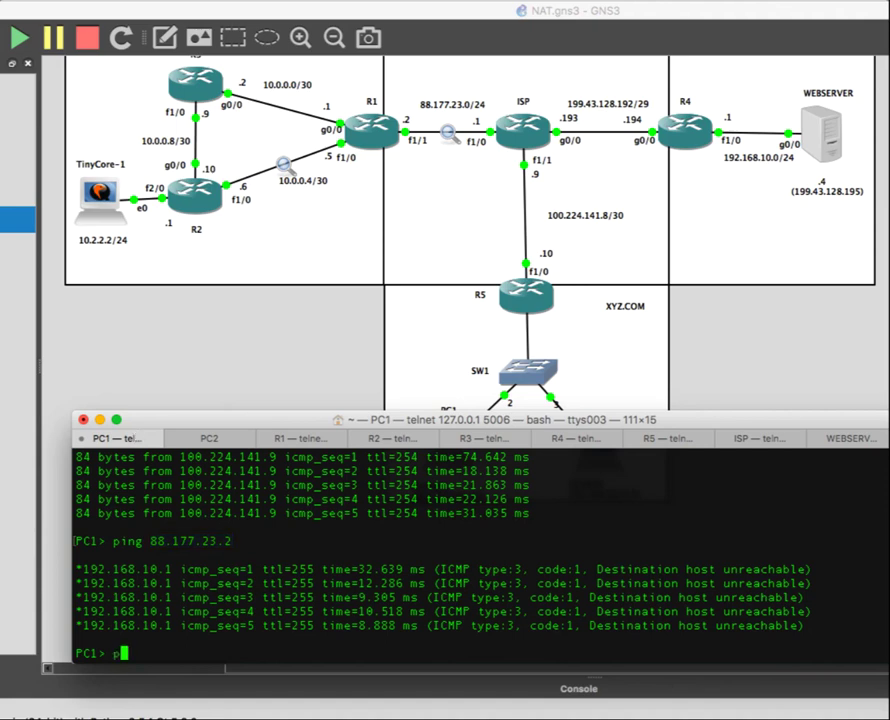
pyautogui.write('ing 88.177.23.2')
pyautogui.press('Return')
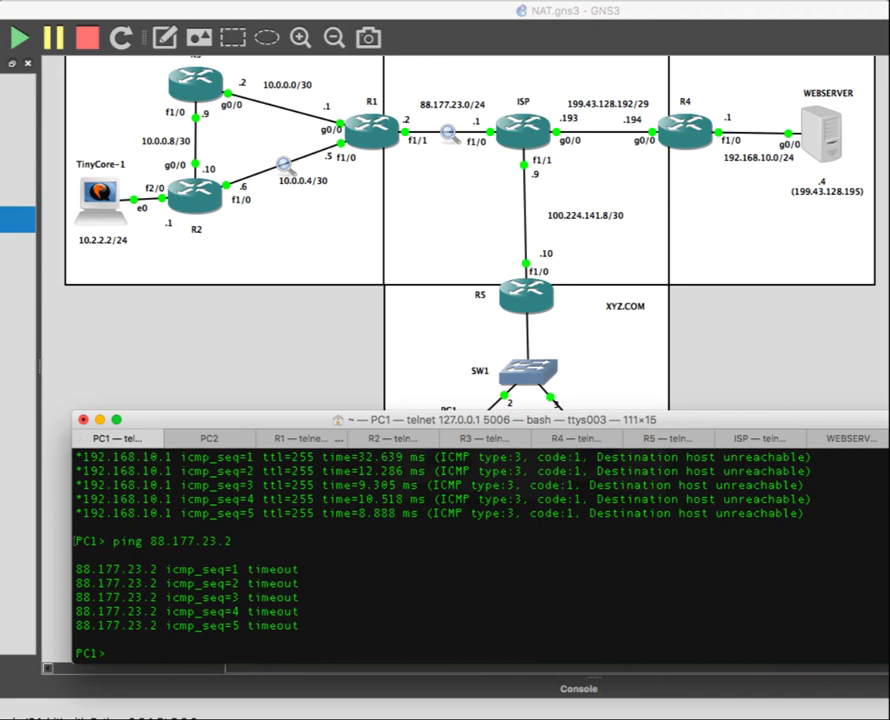
pyautogui.press('super+Tab')
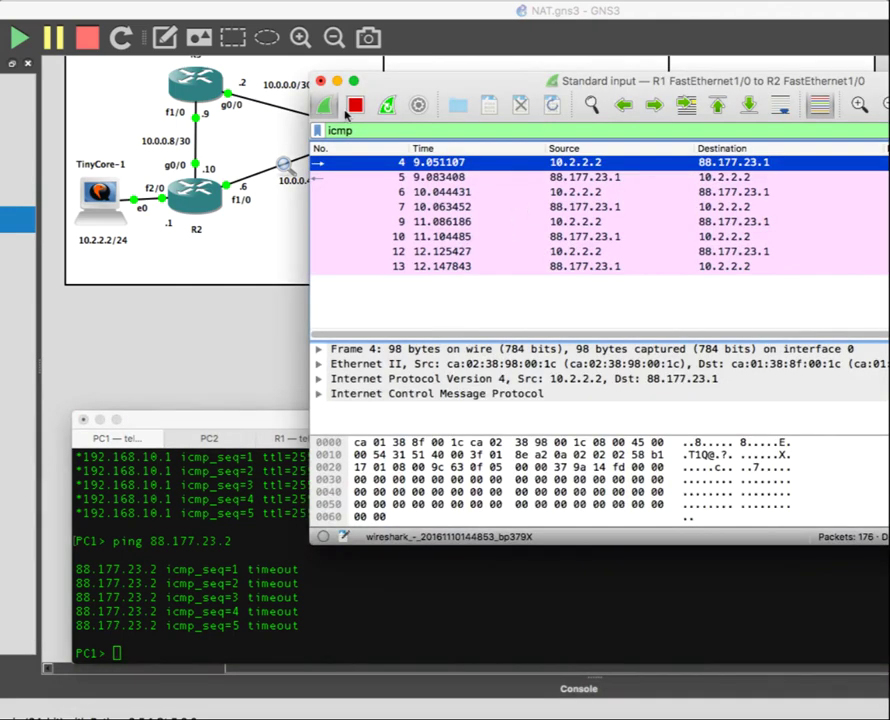
# - Close the Wireshark capture of the R1 to R2 link without saving the packets and return to the GNS3 topology
pyautogui.click(320, 81)
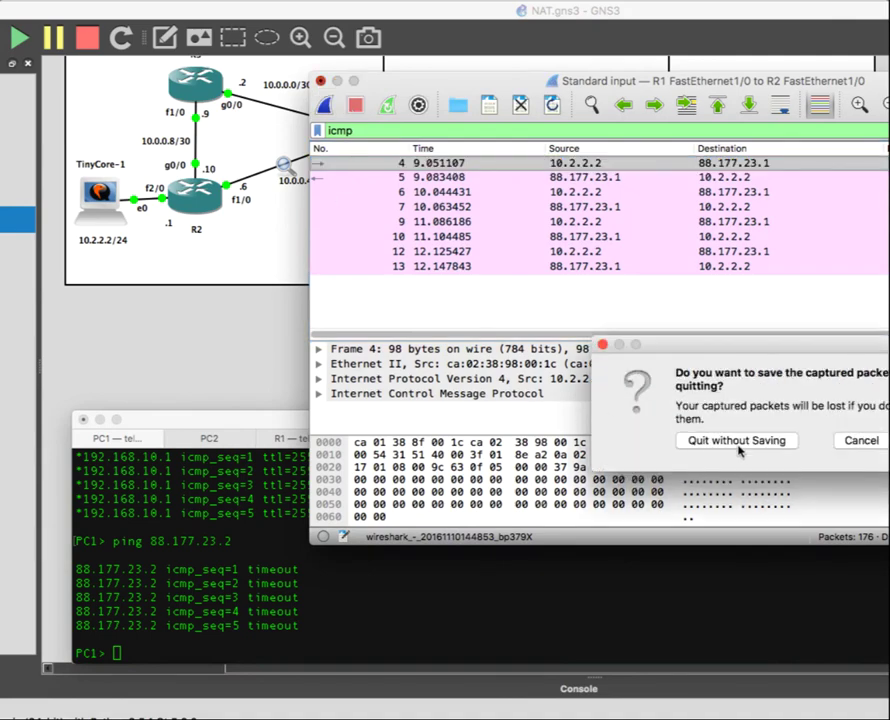
pyautogui.click(676, 444)
pyautogui.click(294, 317)
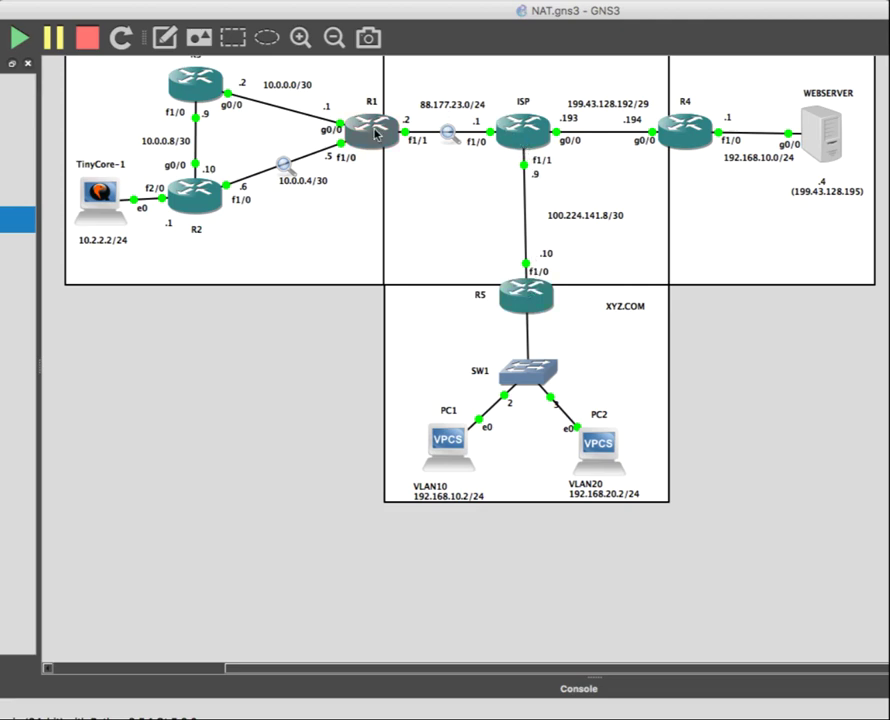
pyautogui.moveTo(377, 134)
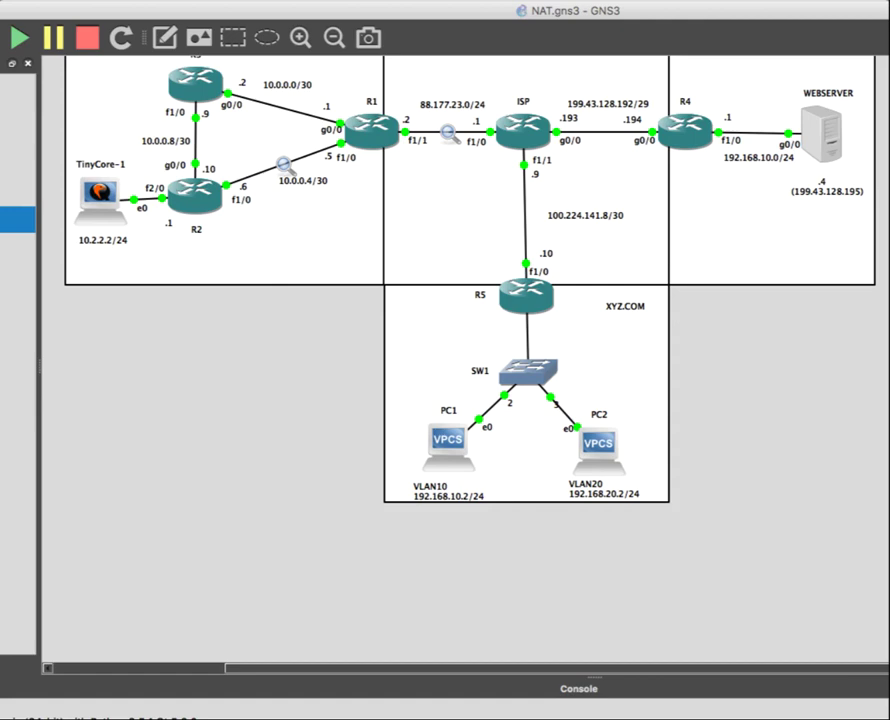
# - Display R1's routing table in its console with sh ip route
pyautogui.press('super+Tab')
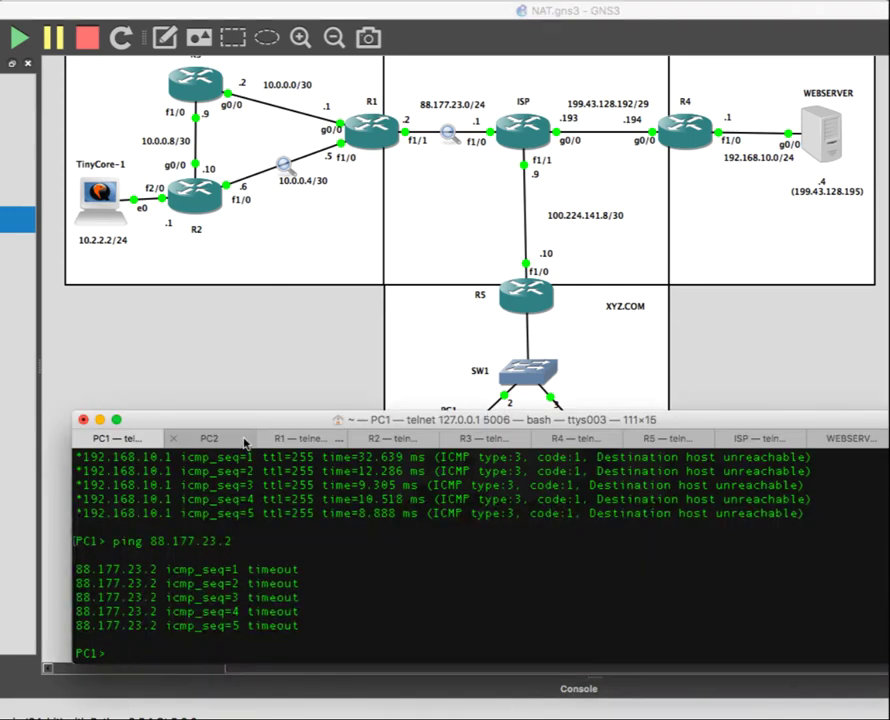
pyautogui.click(333, 441)
pyautogui.press('Return')
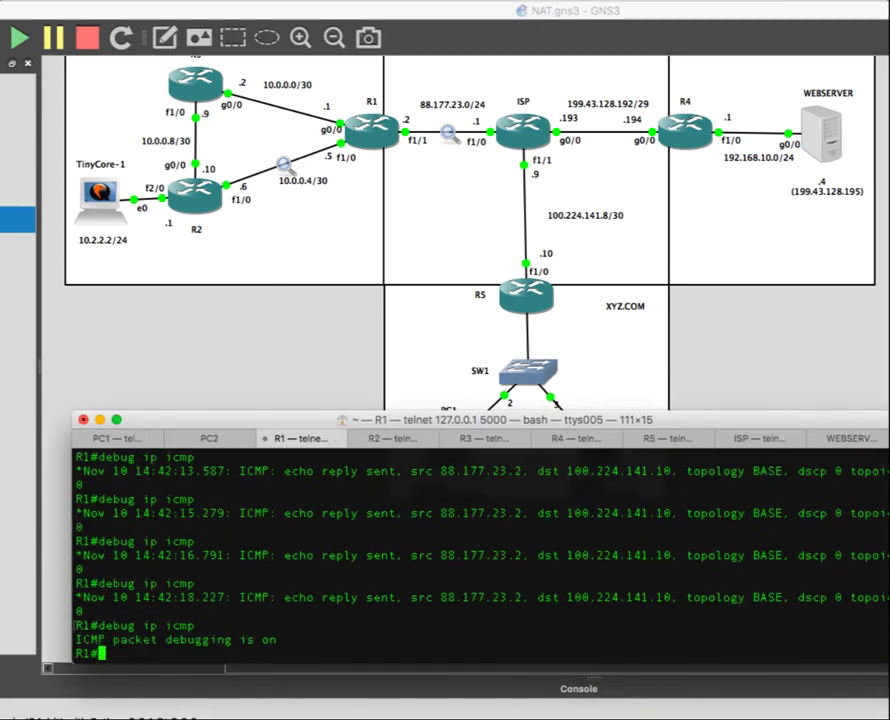
pyautogui.press('Return')
pyautogui.press('Return')
pyautogui.press('Return')
pyautogui.write('sh ip route')
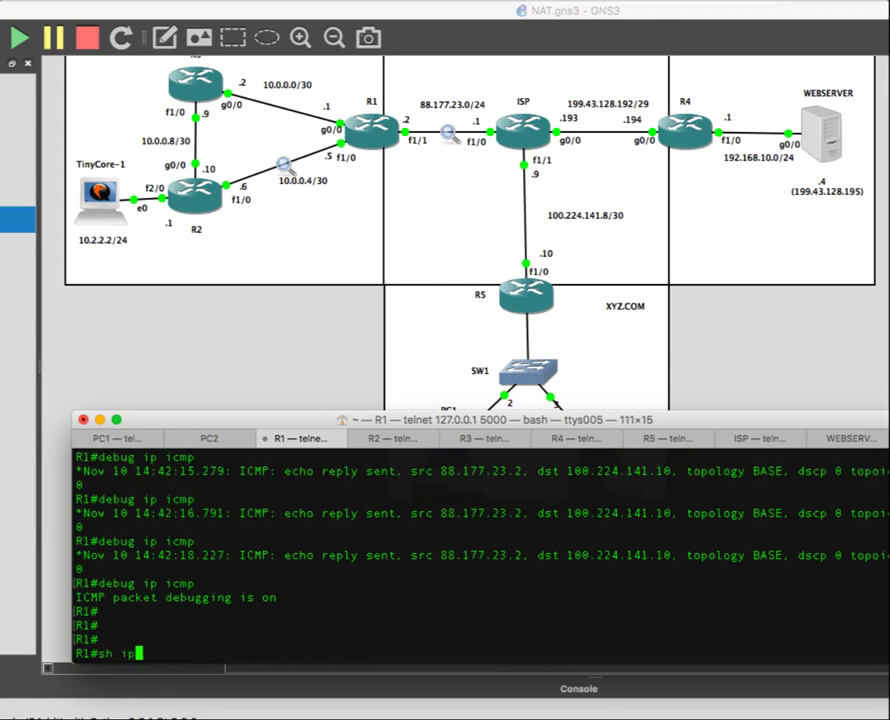
pyautogui.press('Return')
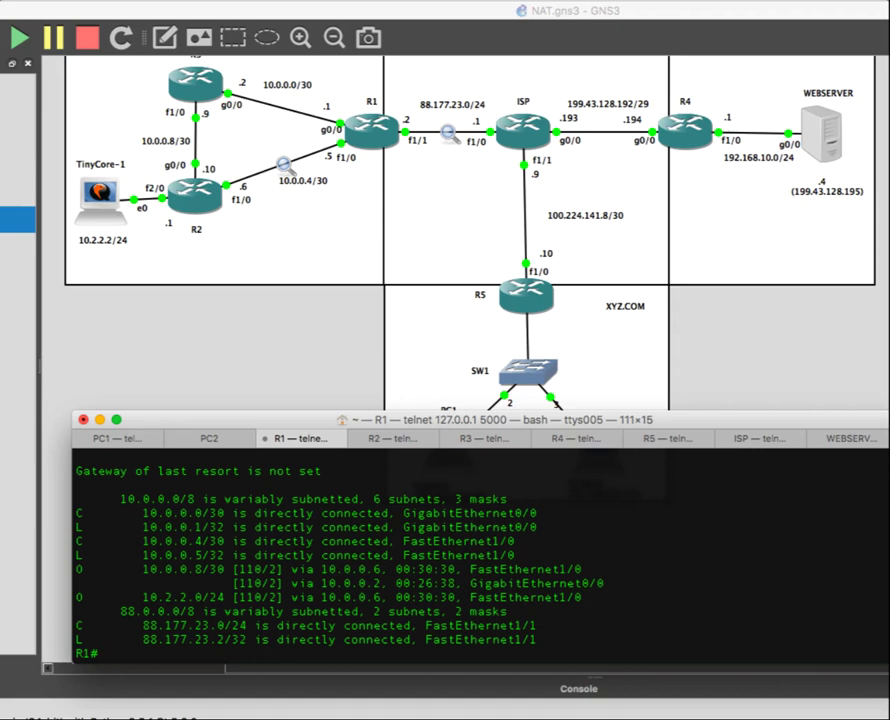
# - Enter global configuration mode on R1 and add a default route 0.0.0.0 0.0.0.0 with next hop 88.177.32.1
pyautogui.write('conf t')
pyautogui.press('Return')
pyautogui.write('ip ro')
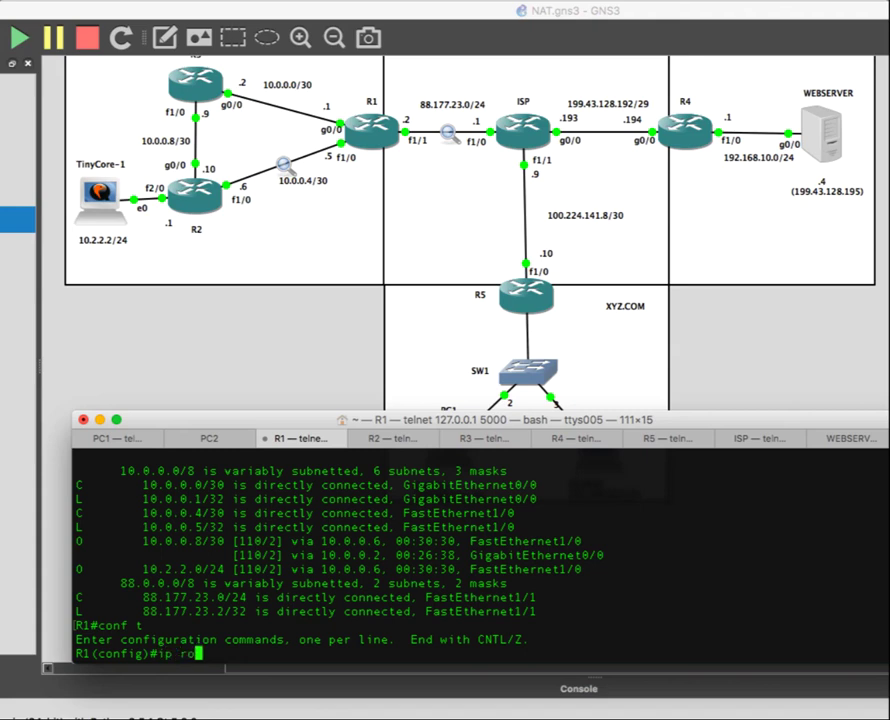
pyautogui.write('ute 0.0.0.0 0')
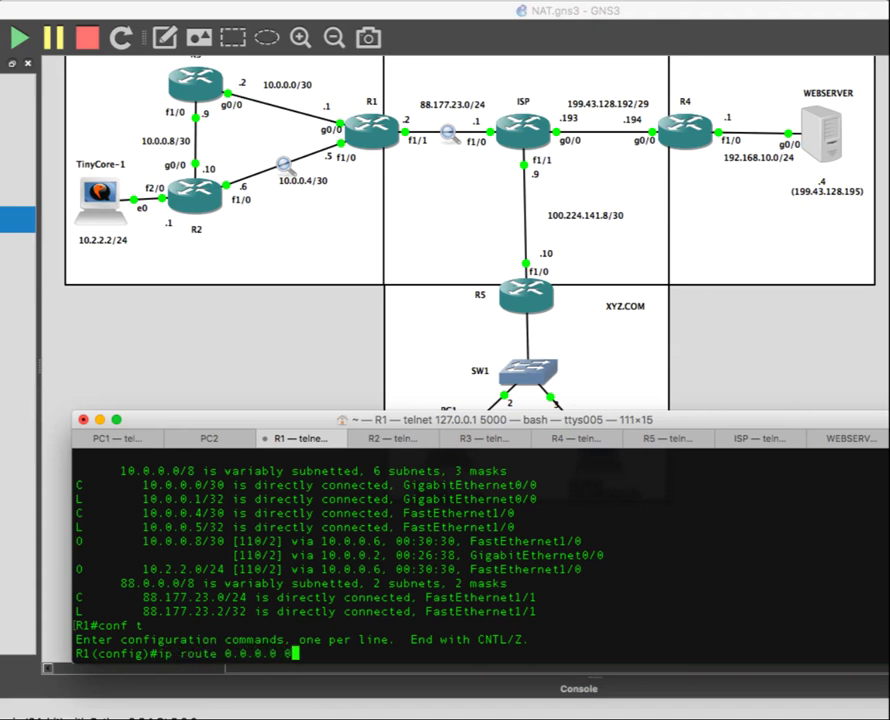
pyautogui.write('.0.0.0 88.177.32.1')
pyautogui.press('Return')
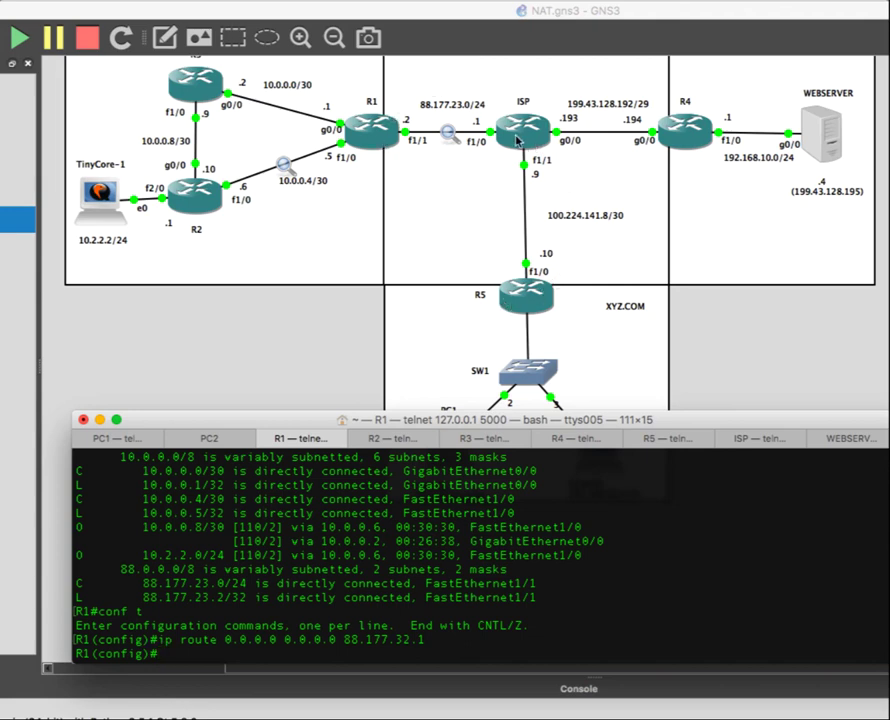
# - Ping 88.177.23.2 from PC1 to test the return path through R1
pyautogui.click(120, 438)
pyautogui.write('ping 88.177.2')
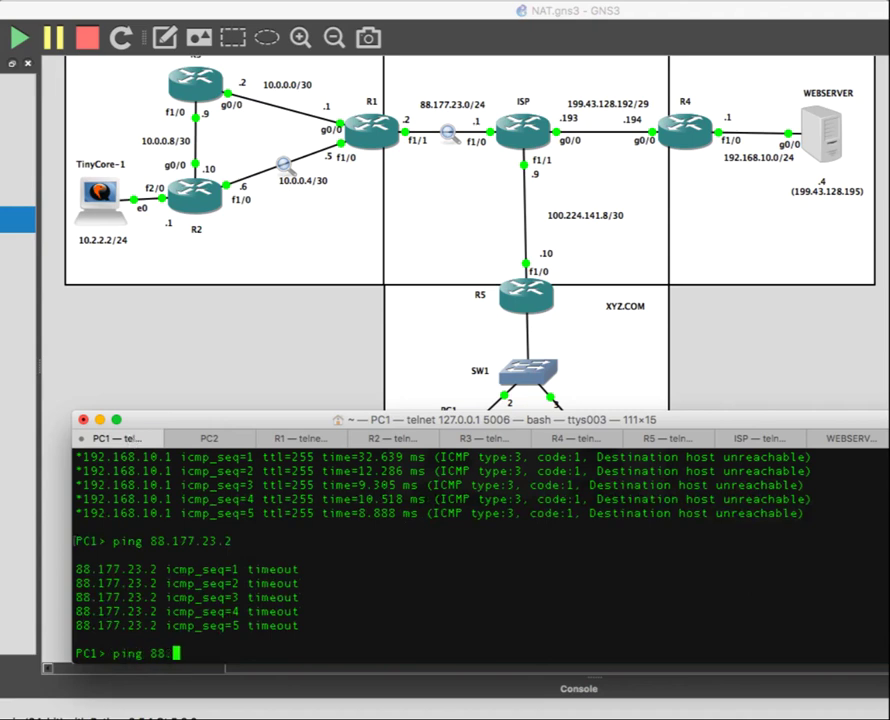
pyautogui.write('3.2')
pyautogui.press('Return')
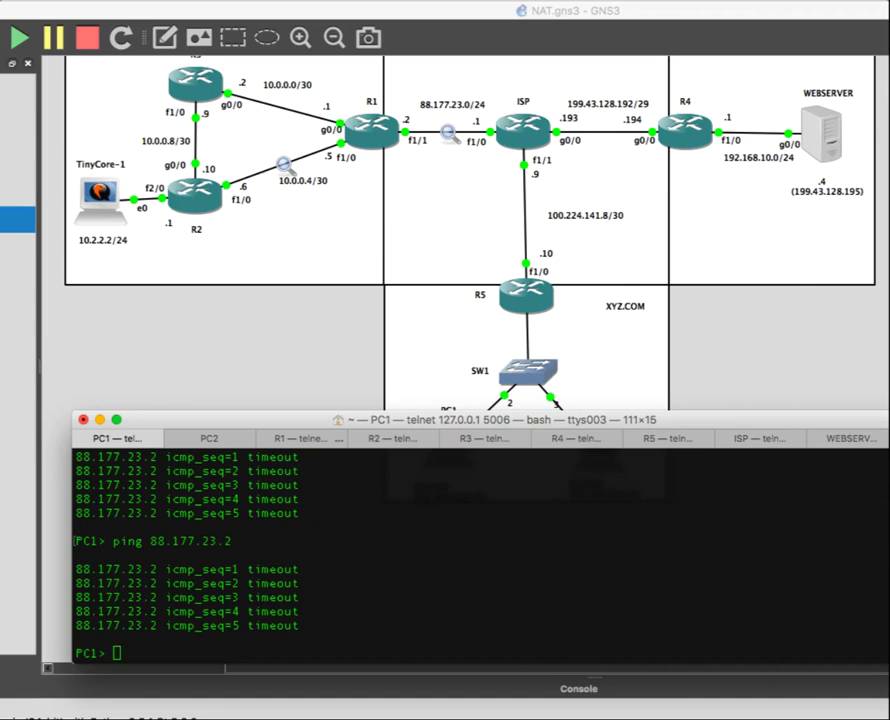
# - Remove the default route with next hop 88.177.32.1 from R1
pyautogui.press('super+3')
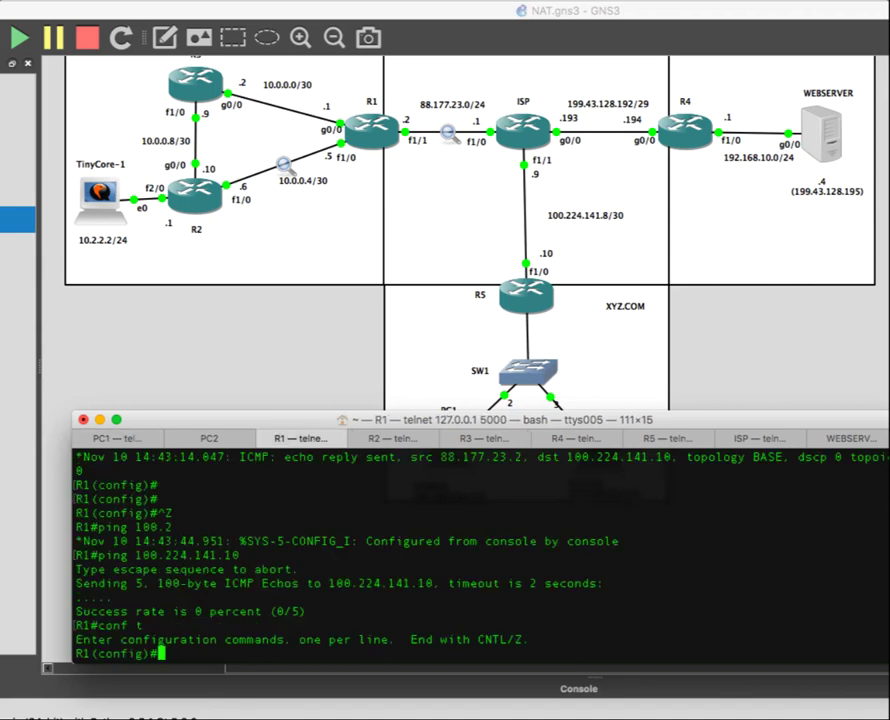
pyautogui.write('ip route 0.0.0.0 0.0.0.0 88.177.32.1')
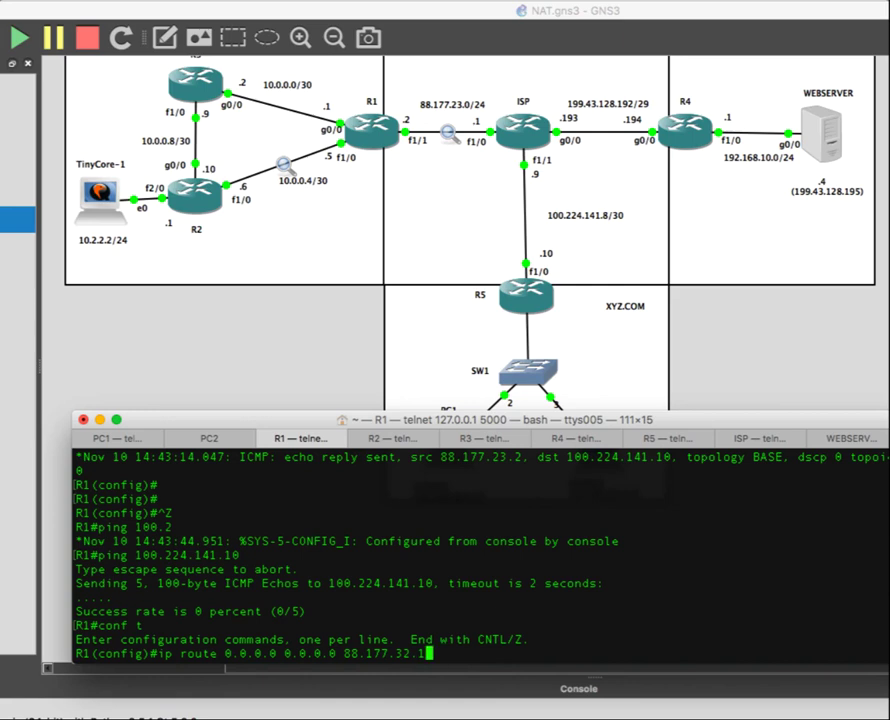
pyautogui.press('Left')
pyautogui.press('Left')
pyautogui.hotkey('ctrl', 'a')
pyautogui.write('no')
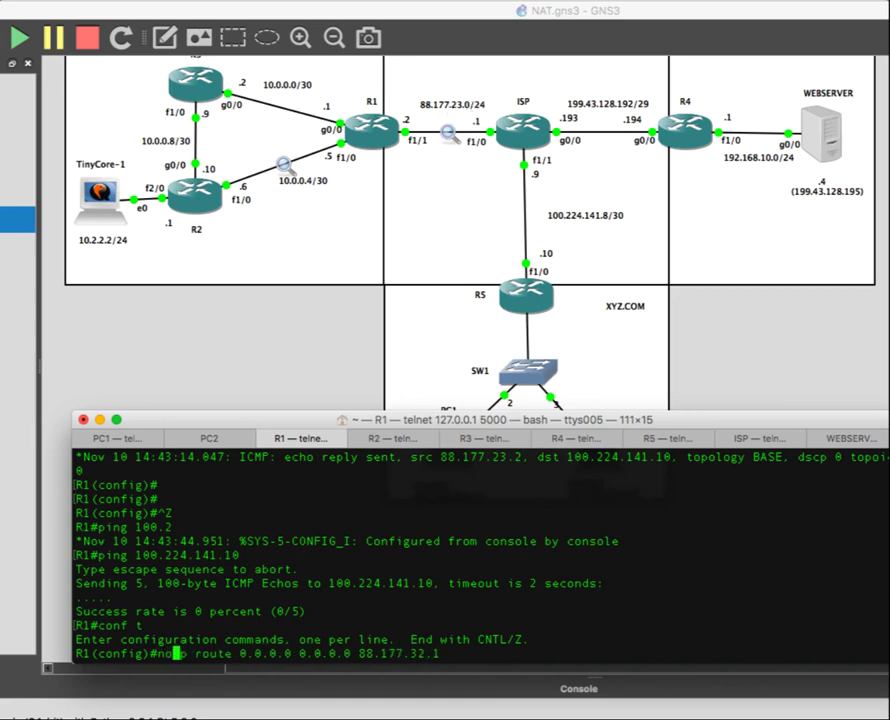
pyautogui.press('Return')
# - Add a default route 0.0.0.0 0.0.0.0 on R1 with next hop 88.177.23.1
pyautogui.press('Up')
pyautogui.press('Up')
pyautogui.press('Left')
pyautogui.press('Left')
pyautogui.press('BackSpace')
pyautogui.press('BackSpace')
pyautogui.write('23')
pyautogui.press('Return')
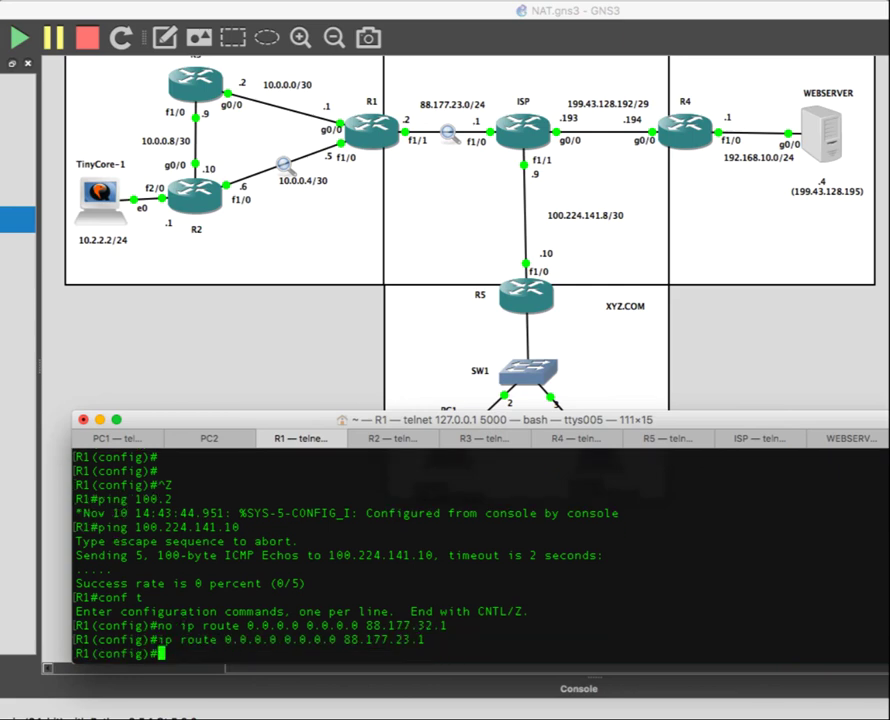
# - Repeat the ping to 88.177.23.2 from PC1
pyautogui.click(122, 440)
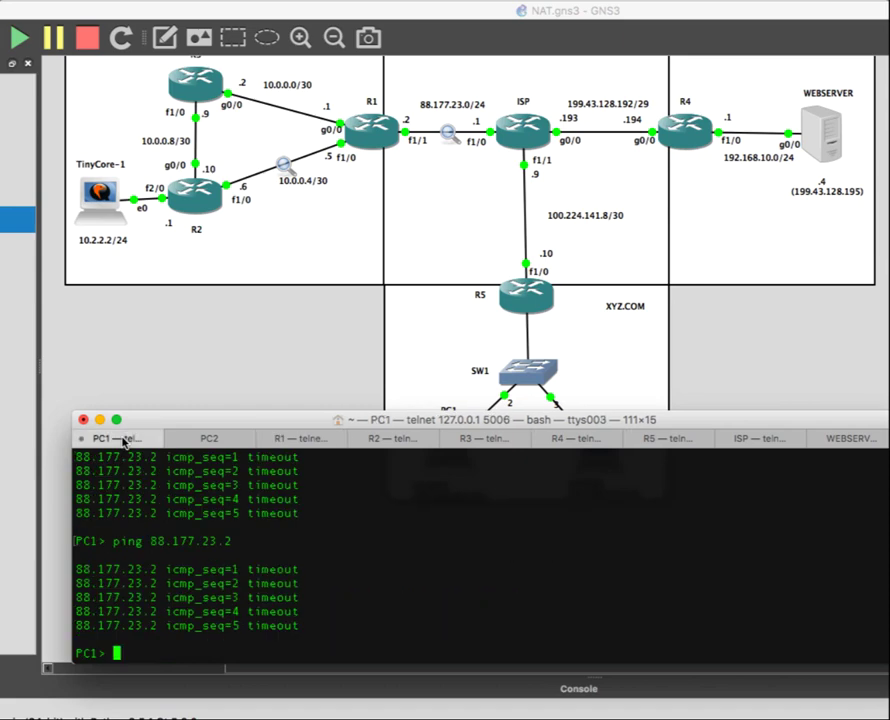
pyautogui.write('ping 88.')
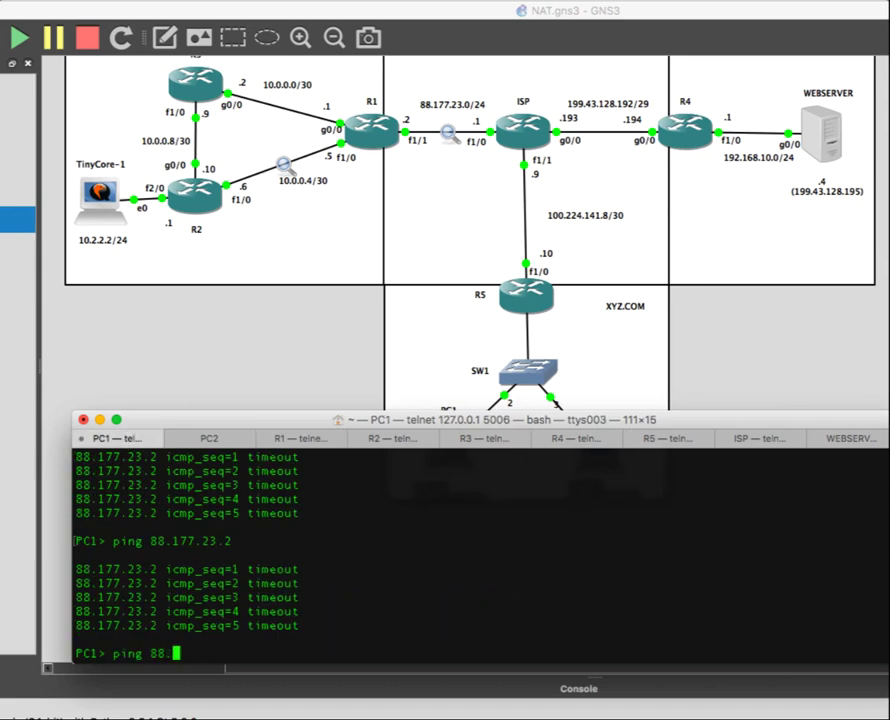
pyautogui.write('177.23.')
pyautogui.write('2')
pyautogui.press('Return')
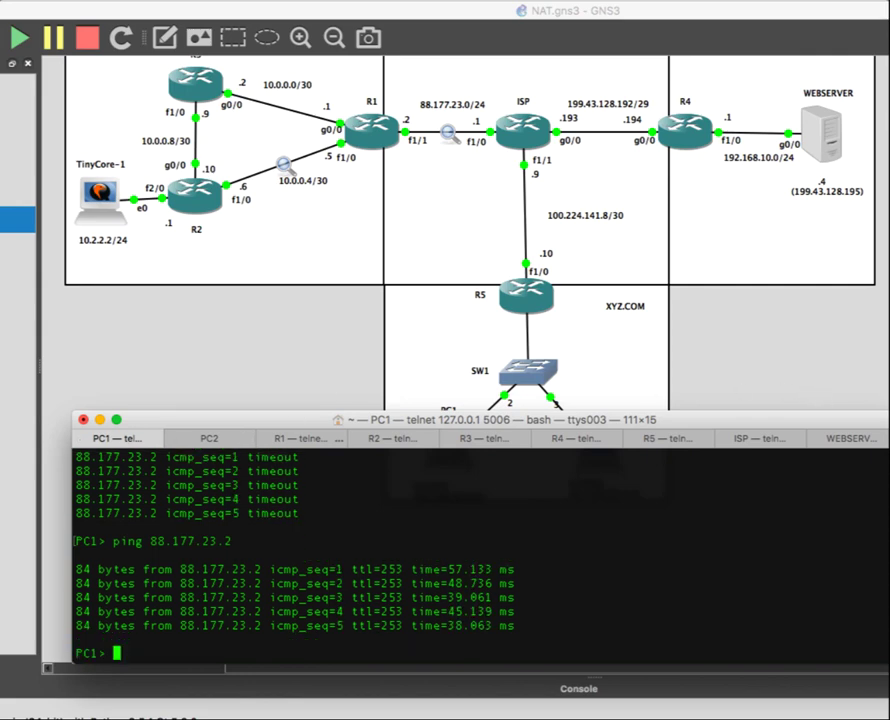
# - Review instruction 3 in the NAT lab PDF, focusing on the debug ip icmp check for R5
pyautogui.moveTo(819, 420); pyautogui.dragTo(787, 515)
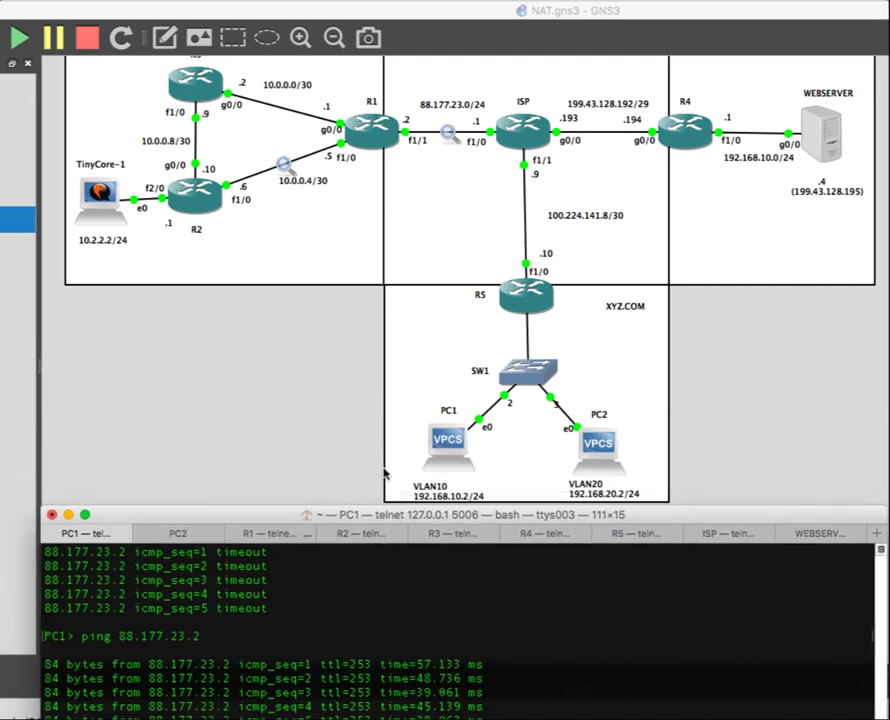
pyautogui.moveTo(374, 514); pyautogui.dragTo(374, 342)
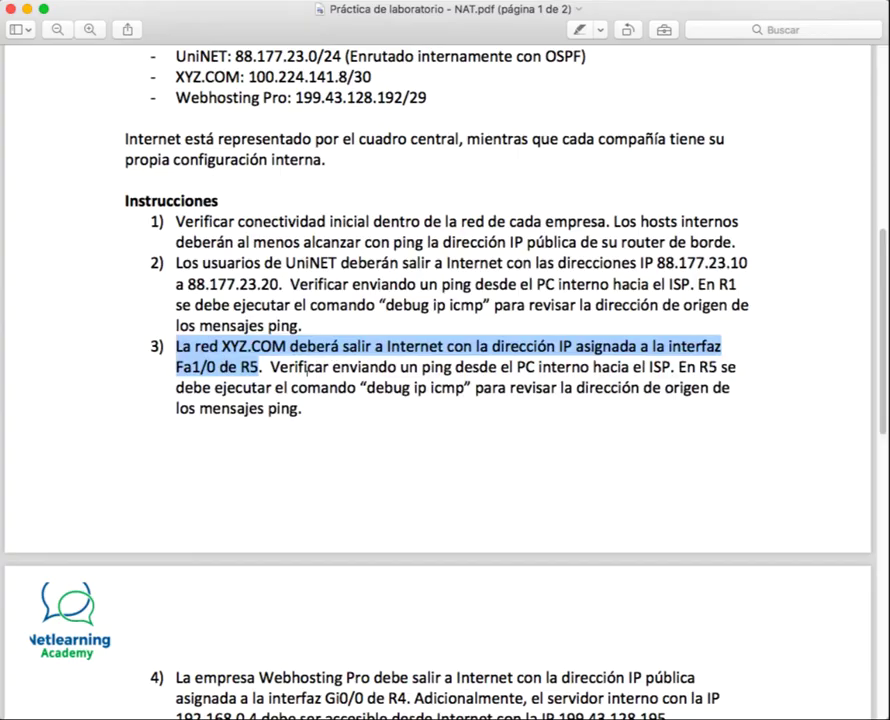
pyautogui.doubleClick(370, 387)
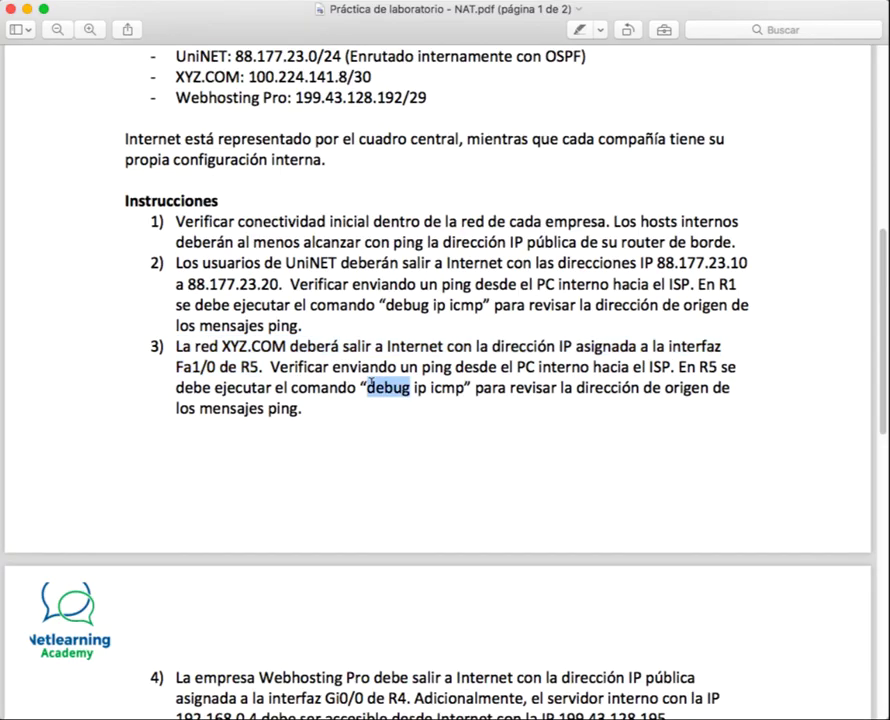
pyautogui.click(428, 397)
pyautogui.tripleClick(424, 389)
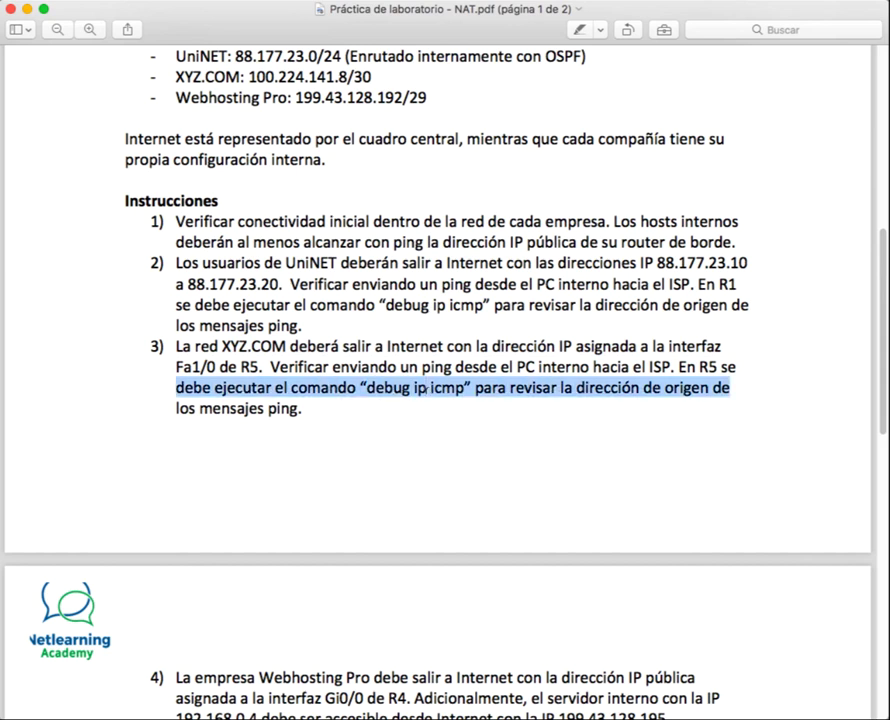
pyautogui.click(27, 9)
# - Start a packet capture on the R5 to SW1 link in GNS3, using R5 port FastEthernet1/1
pyautogui.click(430, 200)
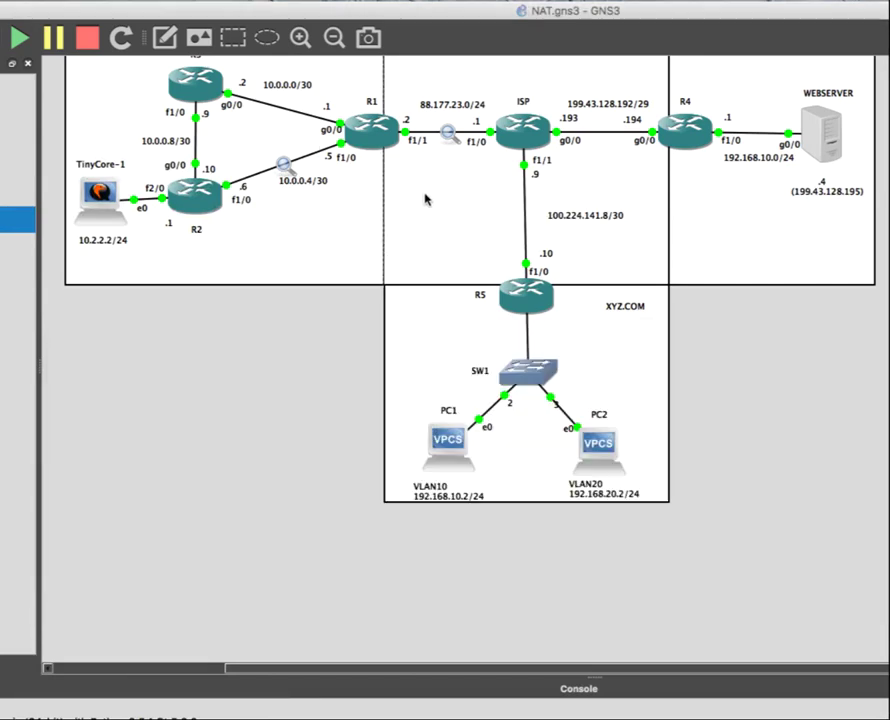
pyautogui.rightClick(527, 339)
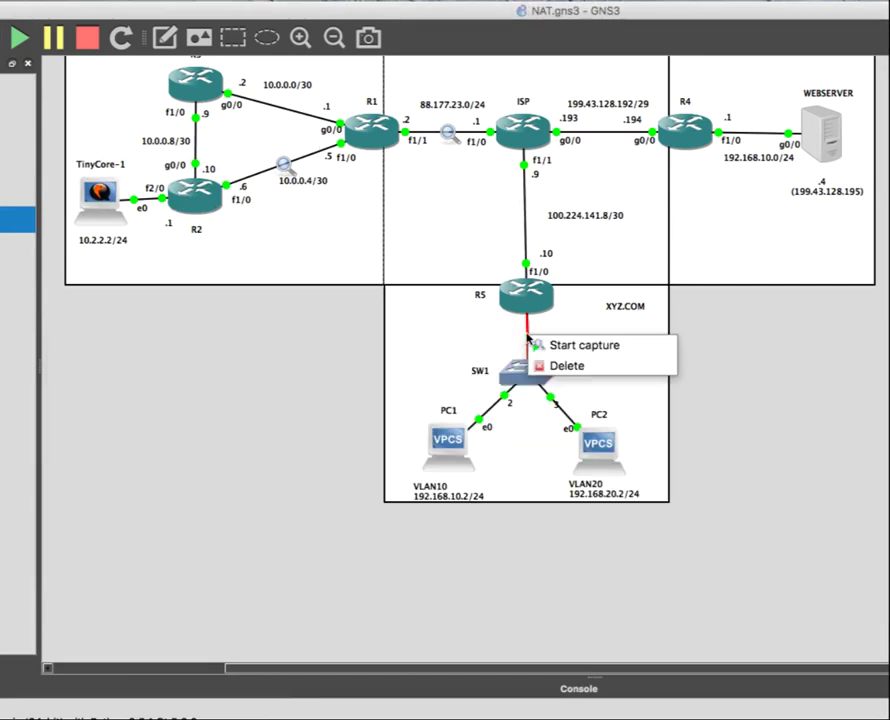
pyautogui.click(541, 346)
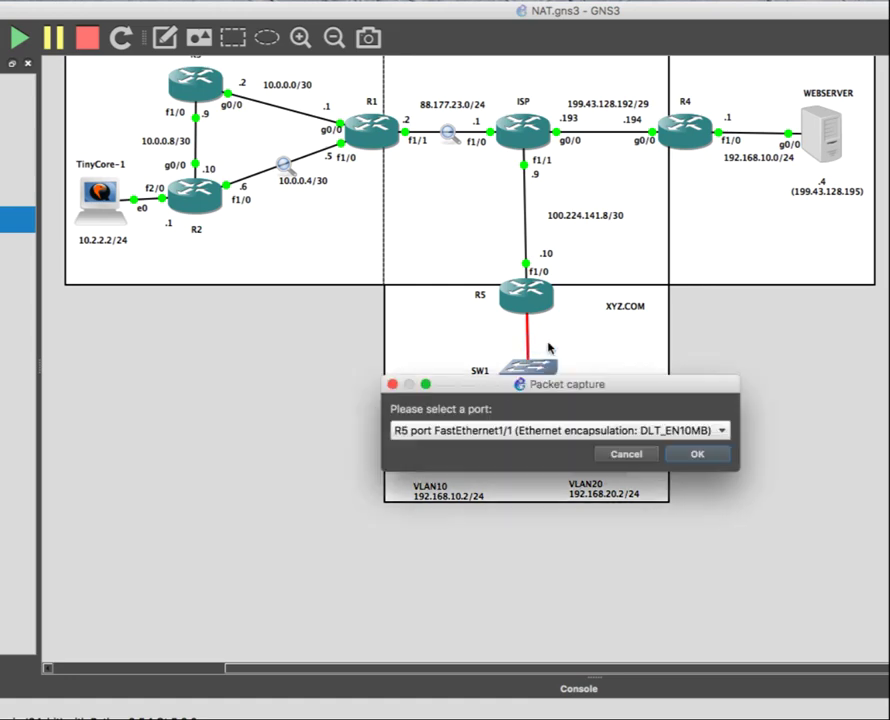
pyautogui.click(680, 460)
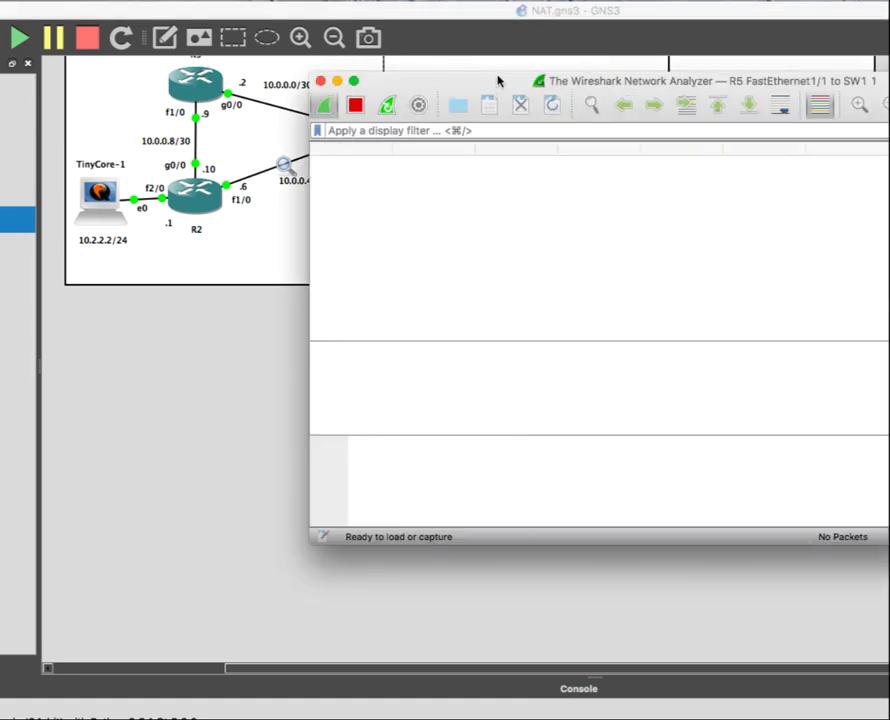
# - Filter the R5 FastEthernet1/1 to SW1 capture in Wireshark with the display filter icmp
pyautogui.moveTo(501, 81); pyautogui.dragTo(341, 65)
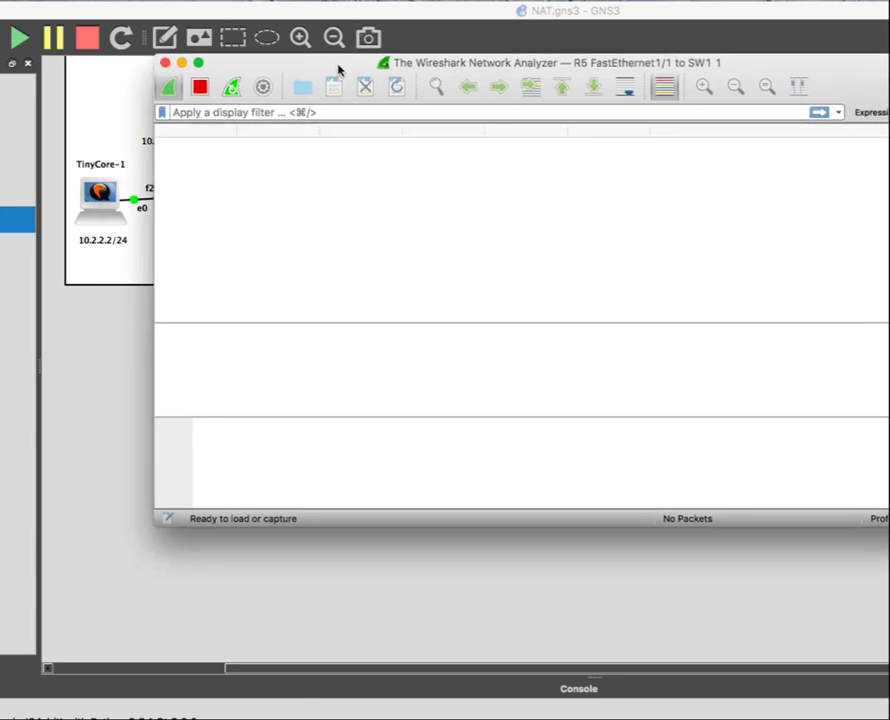
pyautogui.click(308, 111)
pyautogui.write('icmp')
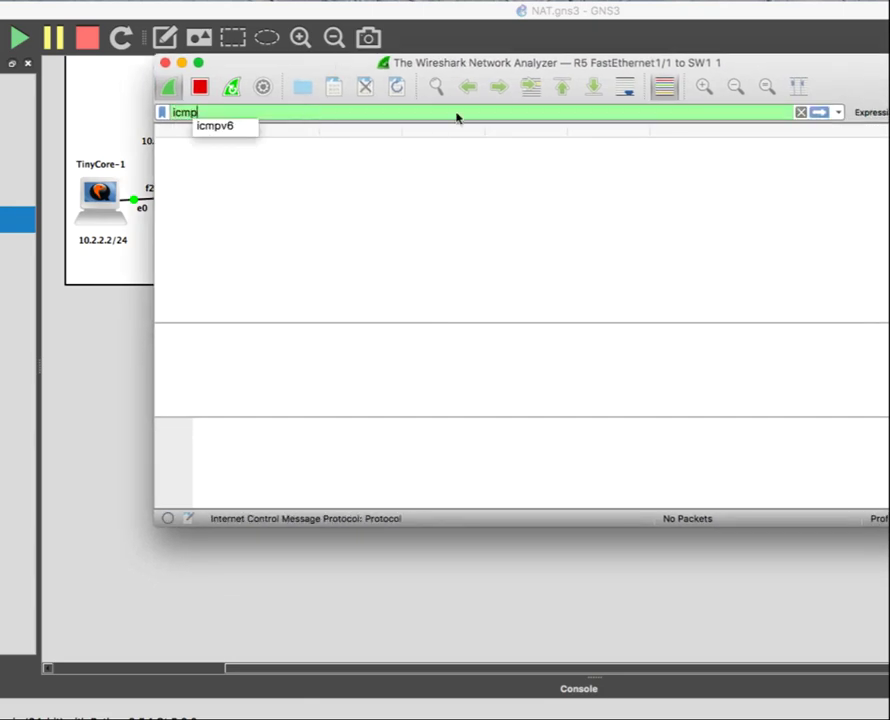
pyautogui.click(818, 112)
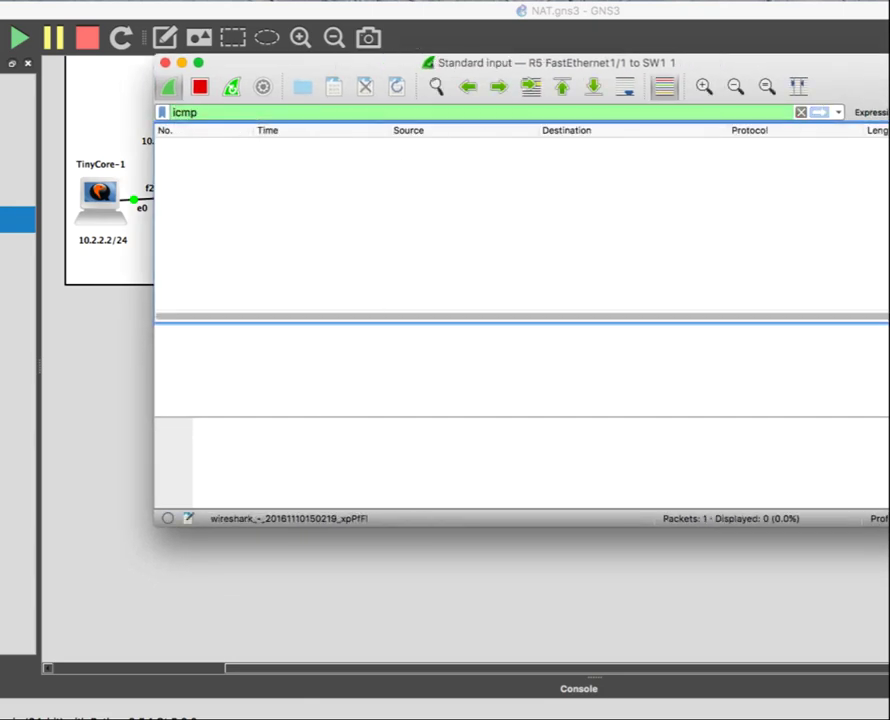
# - Ping 88.177.23.2 from PC1's console to generate ICMP traffic for the R5 to SW1 capture
pyautogui.press('super+Tab')
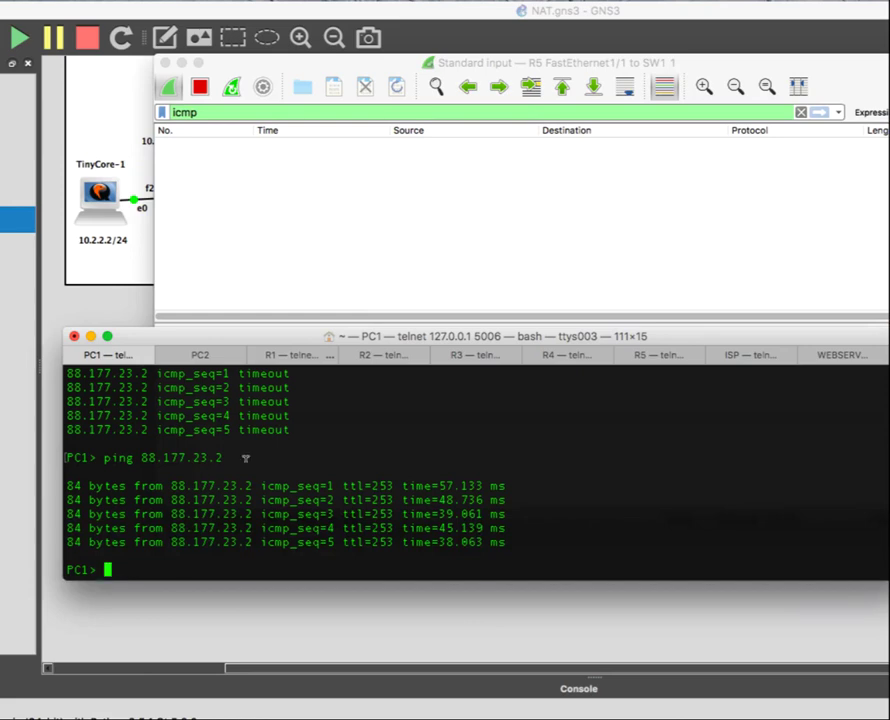
pyautogui.write('pping')
pyautogui.press('BackSpace')
pyautogui.press('BackSpace')
pyautogui.press('BackSpace')
pyautogui.press('BackSpace')
pyautogui.press('BackSpace')
pyautogui.write('ing 88.177.23.2')
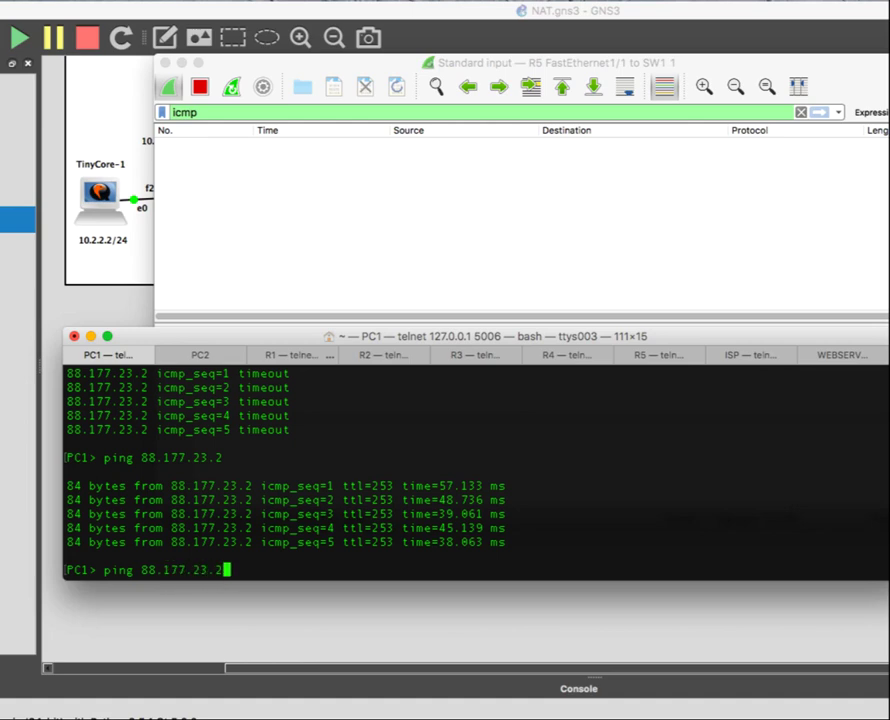
pyautogui.press('Return')
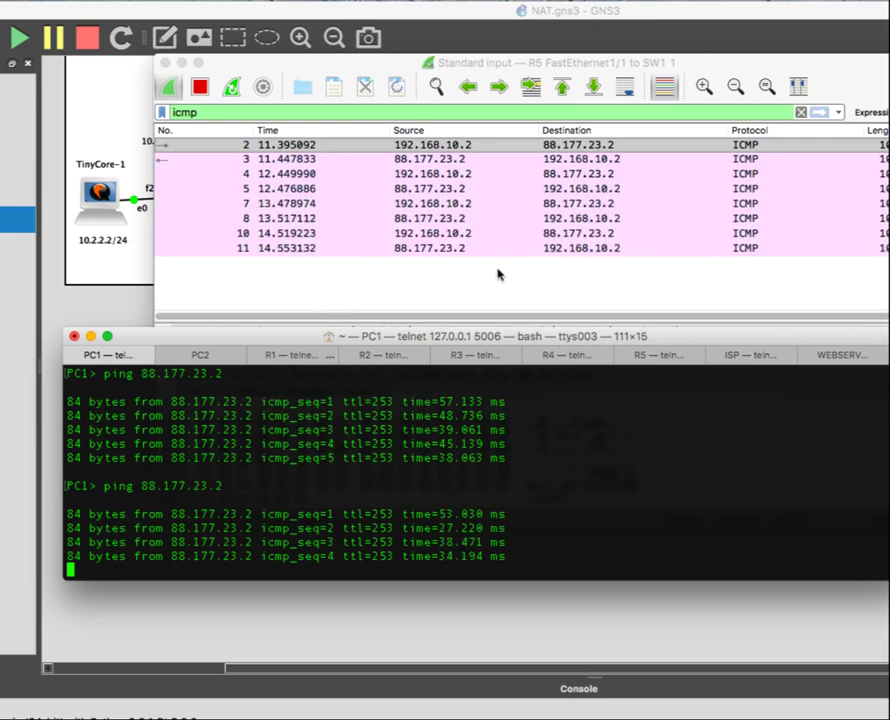
# - Inspect the source and destination addresses of the first ICMP request and reply in Wireshark, and return to the GNS3 topology
pyautogui.click(610, 148)
pyautogui.click(608, 159)
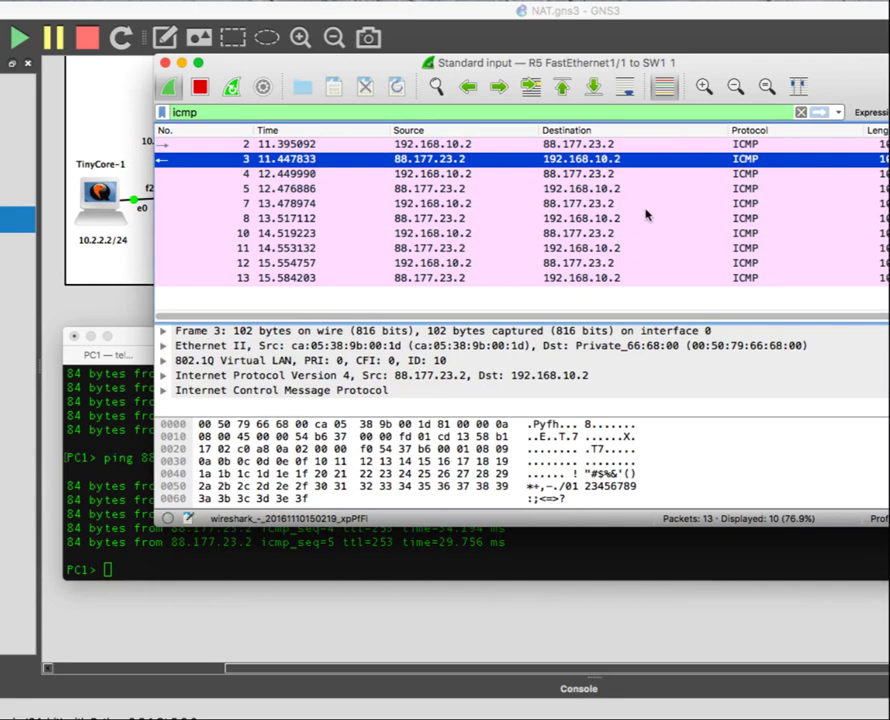
pyautogui.click(640, 630)
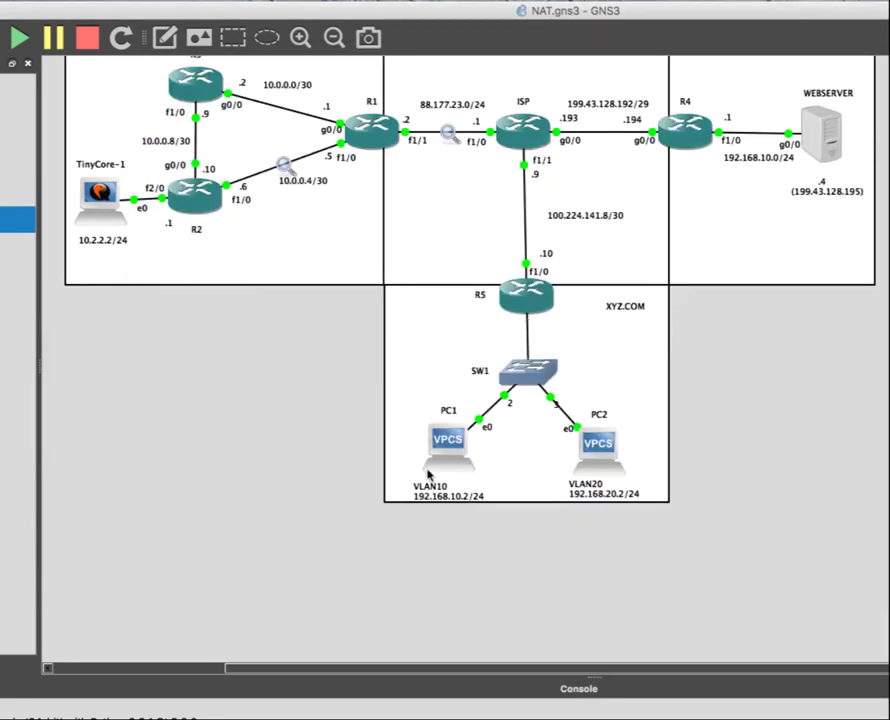
# - Start a packet capture on the R5 to ISP link, using R5 port FastEthernet1/0
pyautogui.rightClick(525, 225)
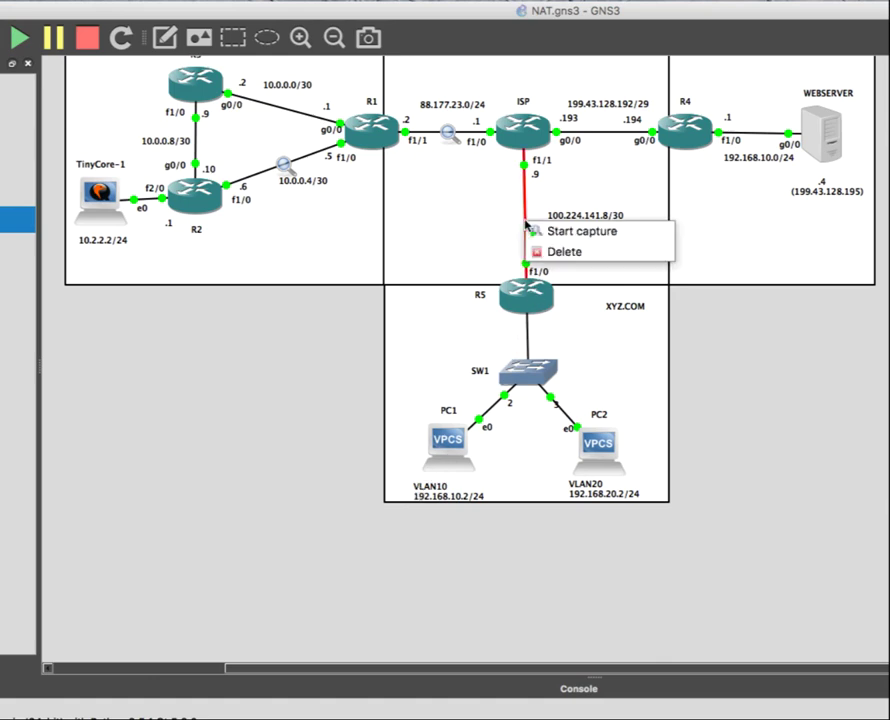
pyautogui.click(540, 231)
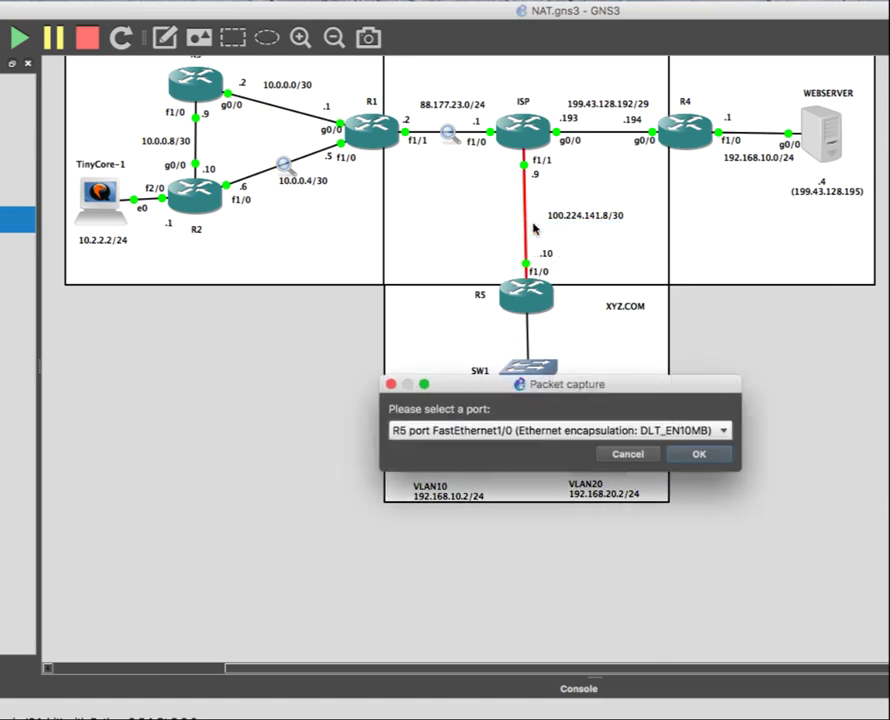
pyautogui.click(699, 454)
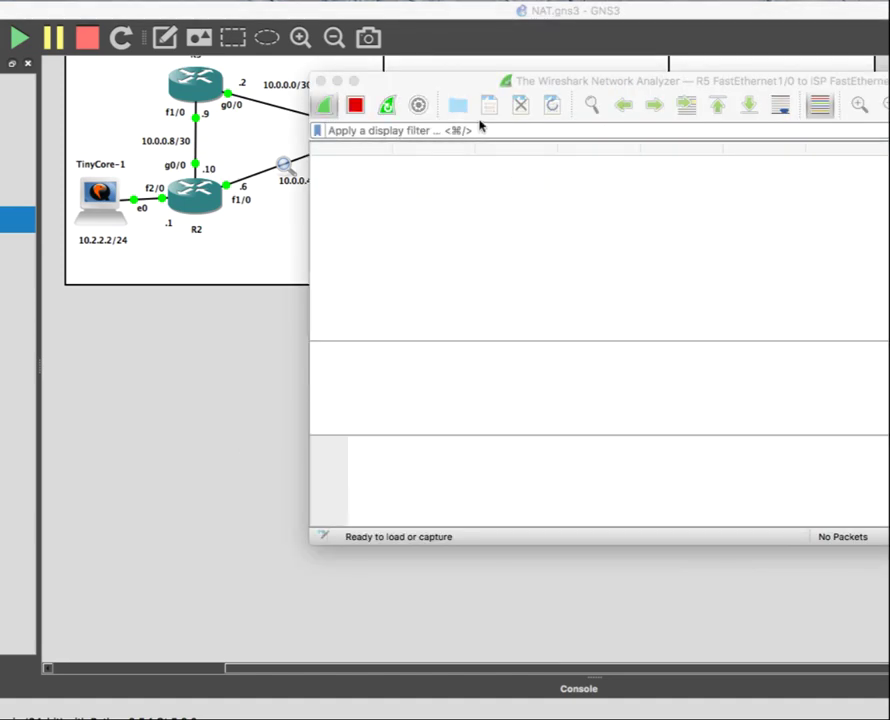
# - Filter the R5 FastEthernet1/0 to ISP capture in Wireshark with the display filter icmp
pyautogui.click(475, 132)
pyautogui.write('icmp')
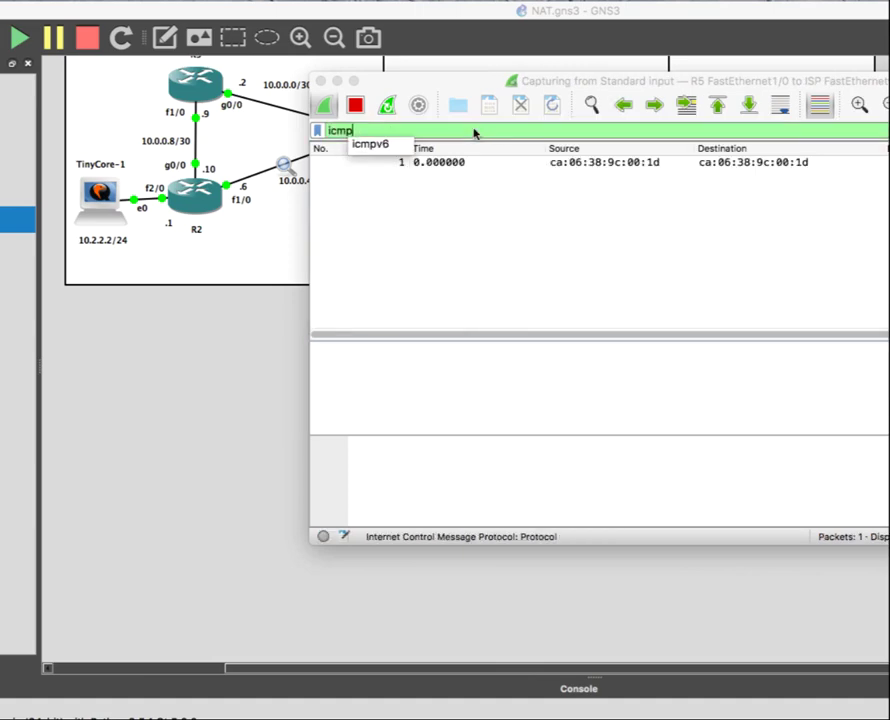
pyautogui.press('Return')
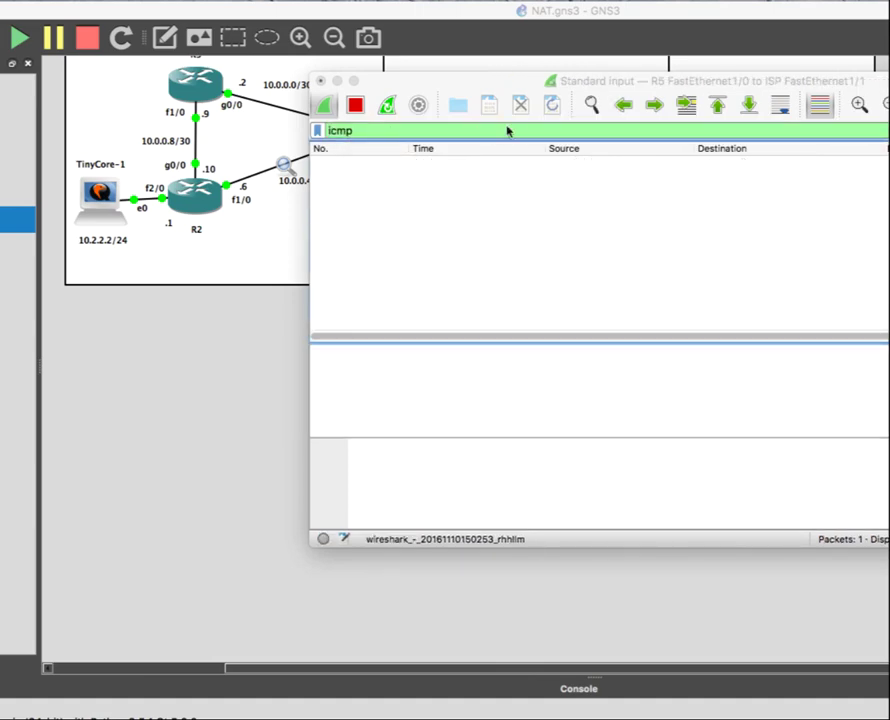
pyautogui.moveTo(528, 83)
pyautogui.mouseDown()
pyautogui.moveTo(441, 260)
pyautogui.moveTo(391, 325)
pyautogui.moveTo(461, 103)
pyautogui.moveTo(528, 69)
pyautogui.mouseUp()
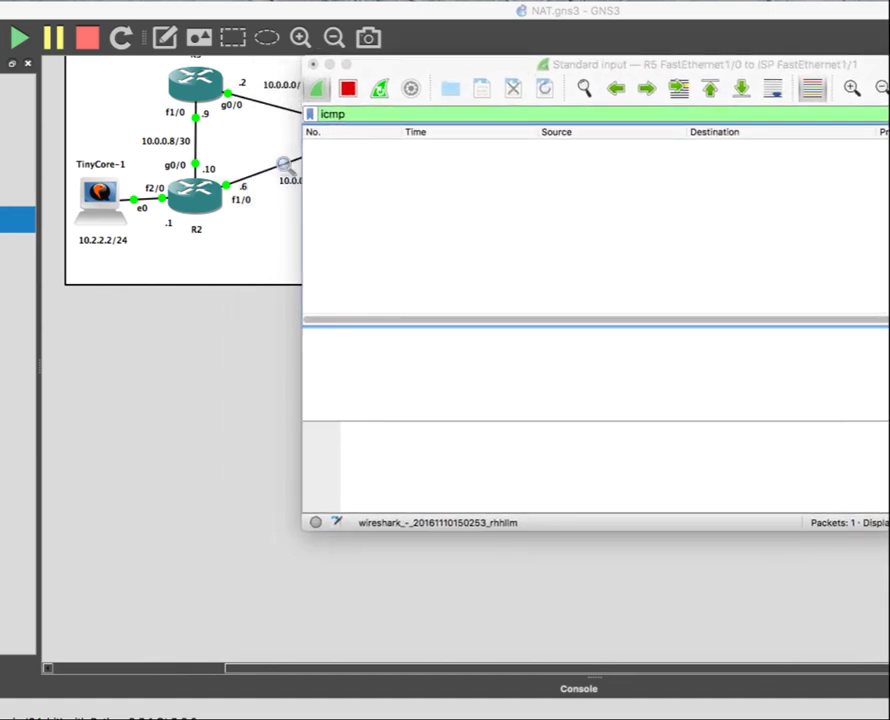
# - Ping 88.177.23.2 from PC1's console, inspect the first reply's addresses in the R5 to ISP capture, and return to the GNS3 topology
pyautogui.press('super+Tab')
pyautogui.write('ping ')
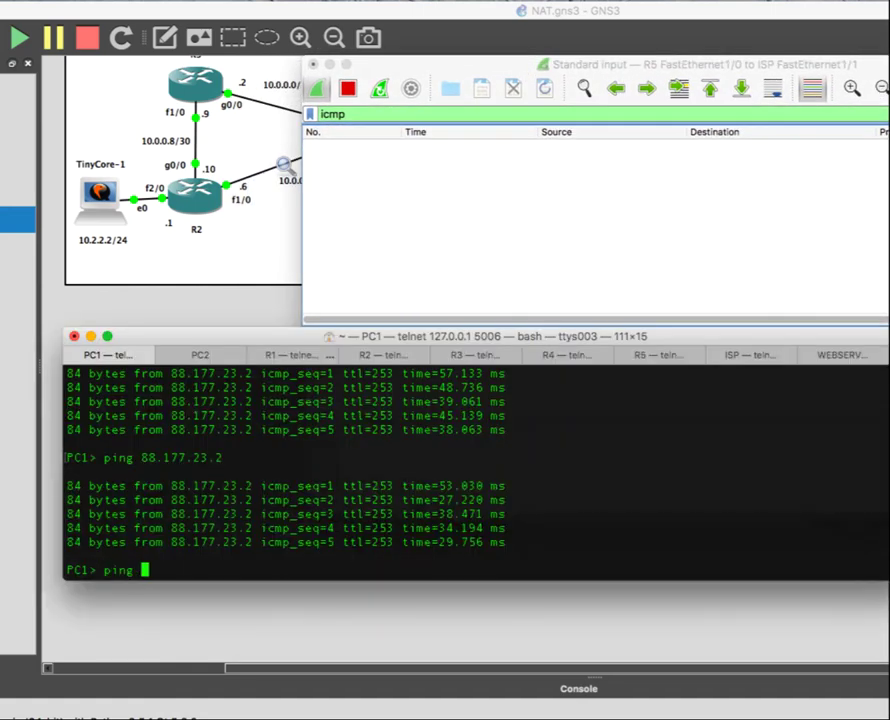
pyautogui.write('88.177.23.2')
pyautogui.press('Return')
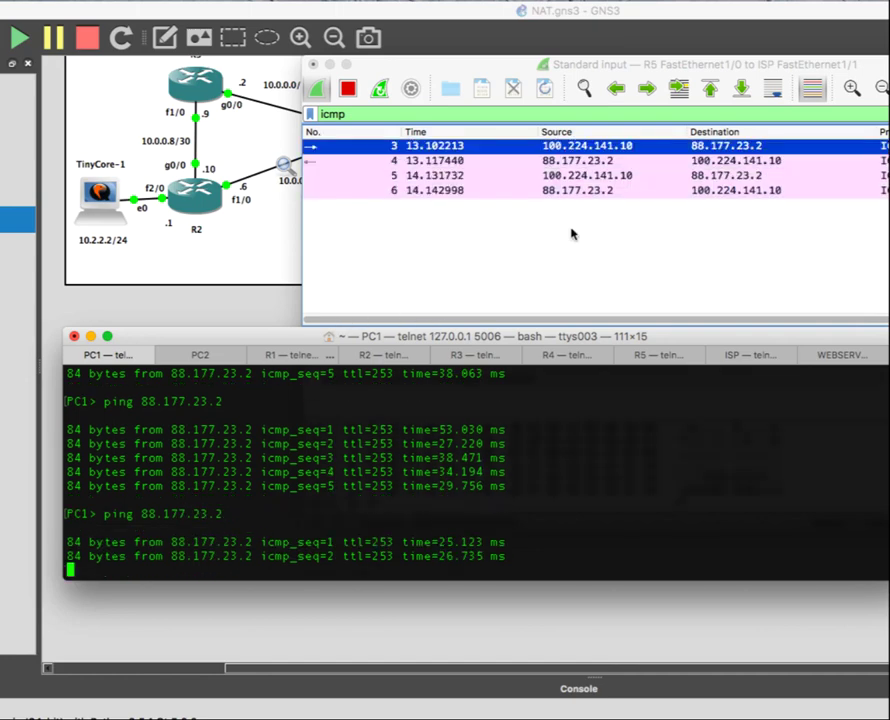
pyautogui.click(755, 160)
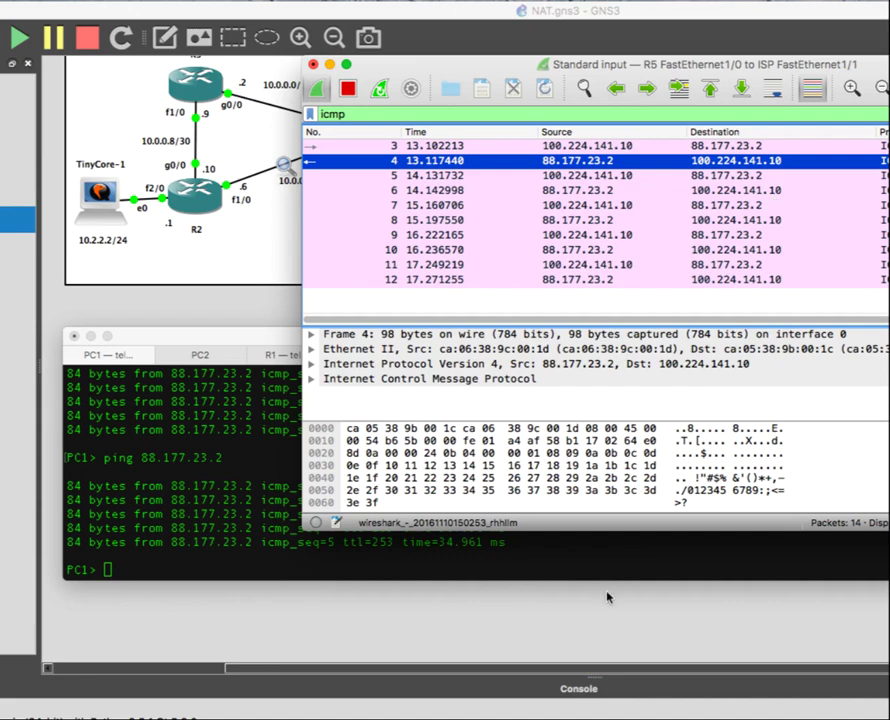
pyautogui.click(632, 622)
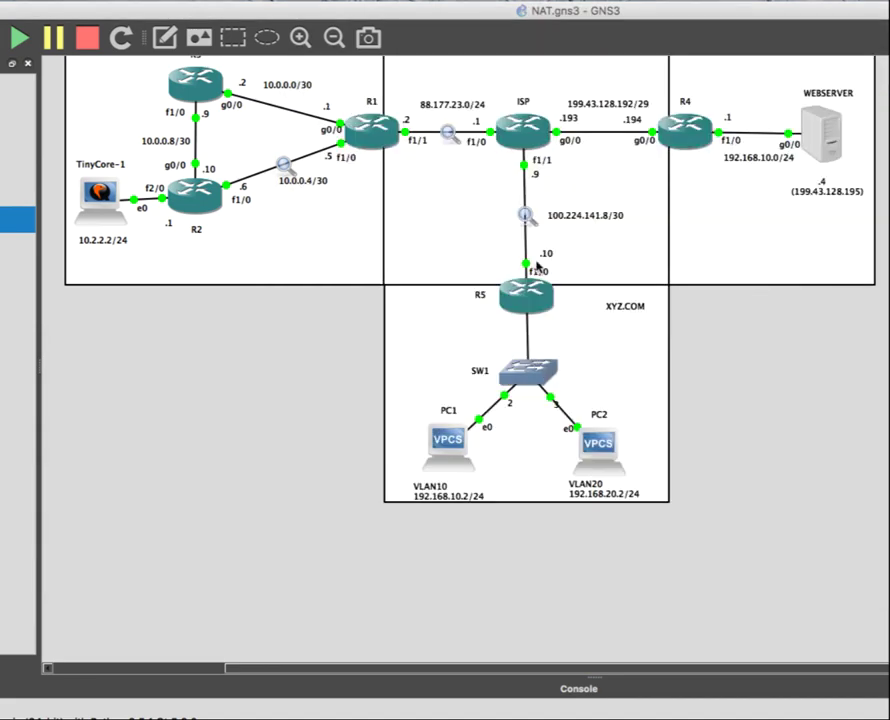
# - Switch to the NAT lab PDF, read instruction 4 about Webhosting Pro, and return to the GNS3 topology
pyautogui.press('super+Tab')
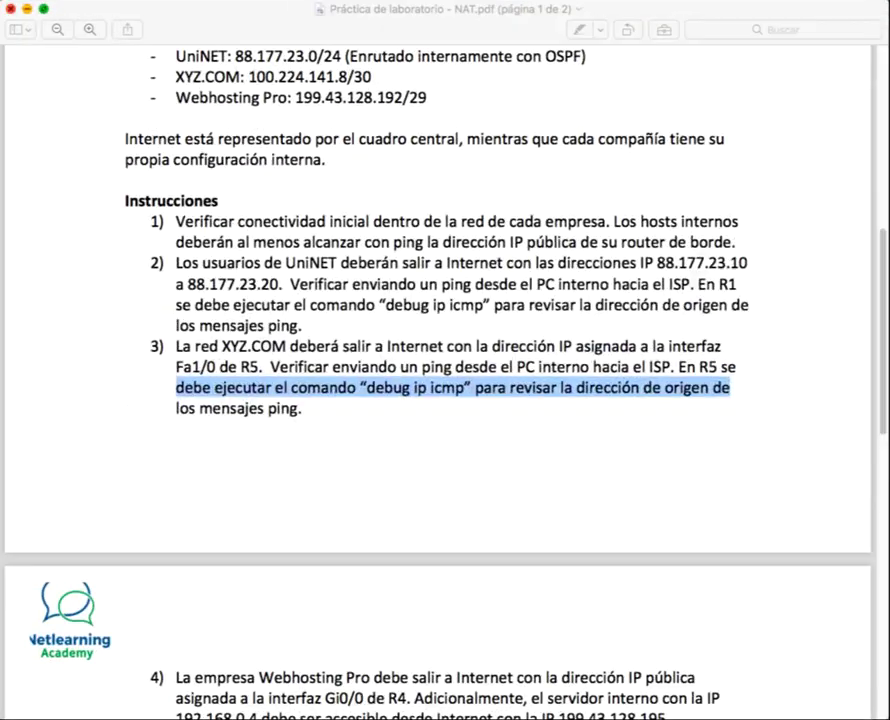
pyautogui.click(233, 378)
pyautogui.scroll(-2, 234, 382)
pyautogui.scroll(-3, 233, 383)
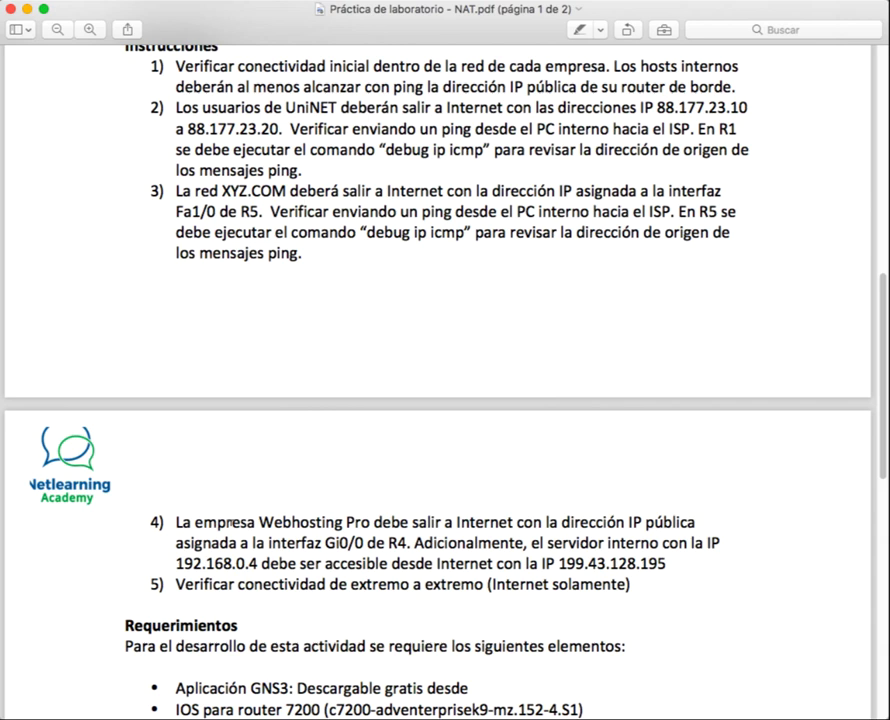
pyautogui.moveTo(791, 16); pyautogui.dragTo(752, 20)
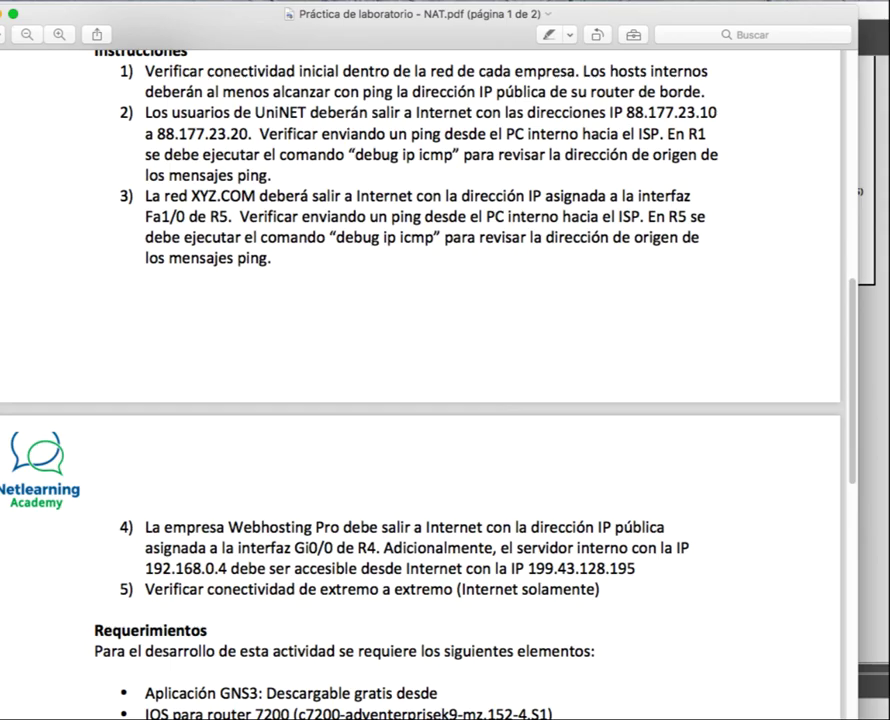
pyautogui.click(884, 450)
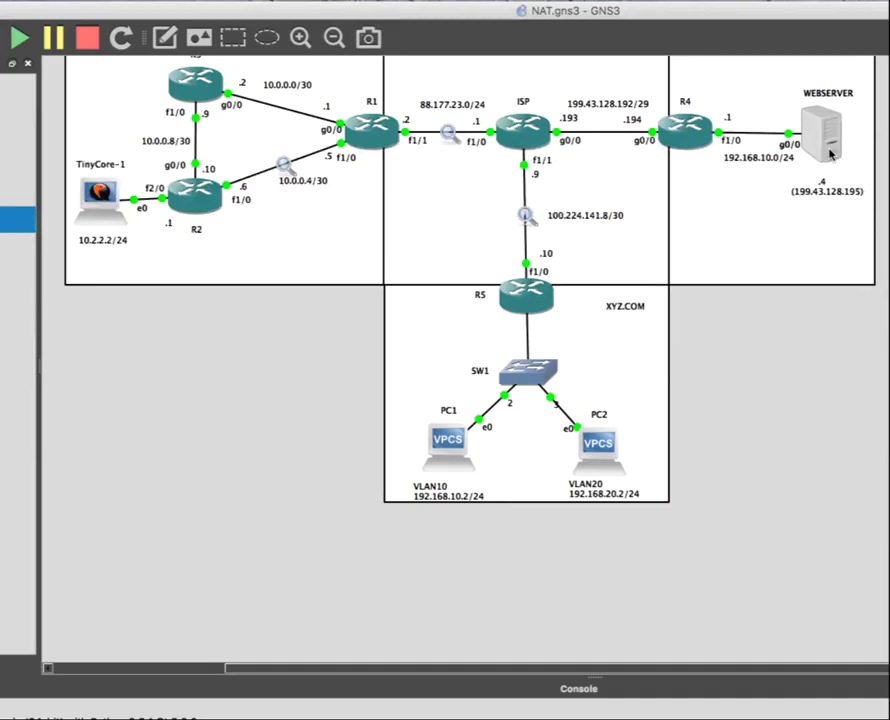
# - Switch to R4's console in the terminal and enter global configuration mode
pyautogui.moveTo(830, 152)
pyautogui.press('super+Tab')
pyautogui.click(560, 354)
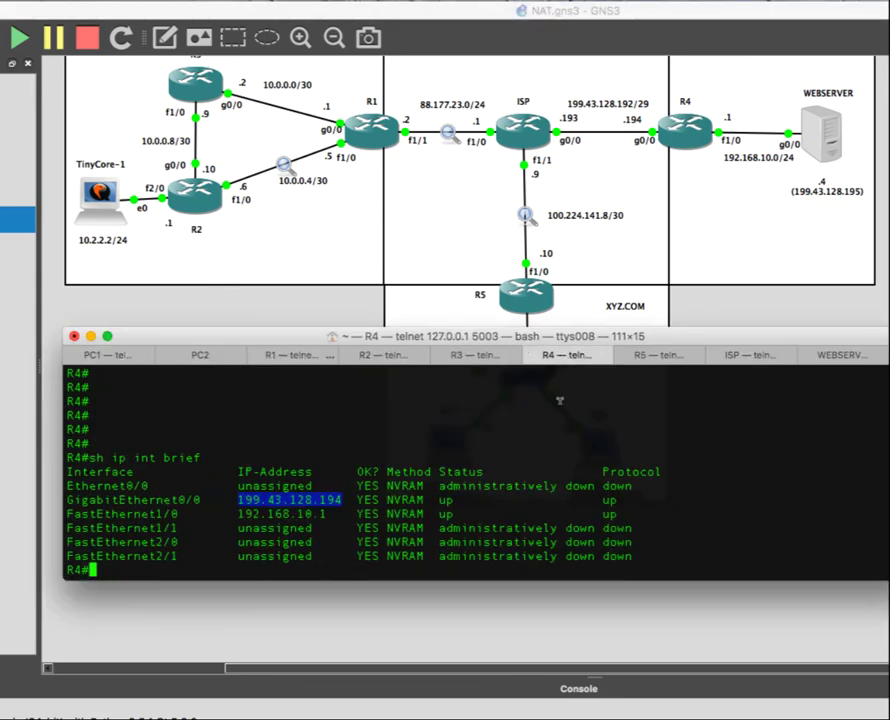
pyautogui.press('Return')
pyautogui.press('Return')
pyautogui.press('Return')
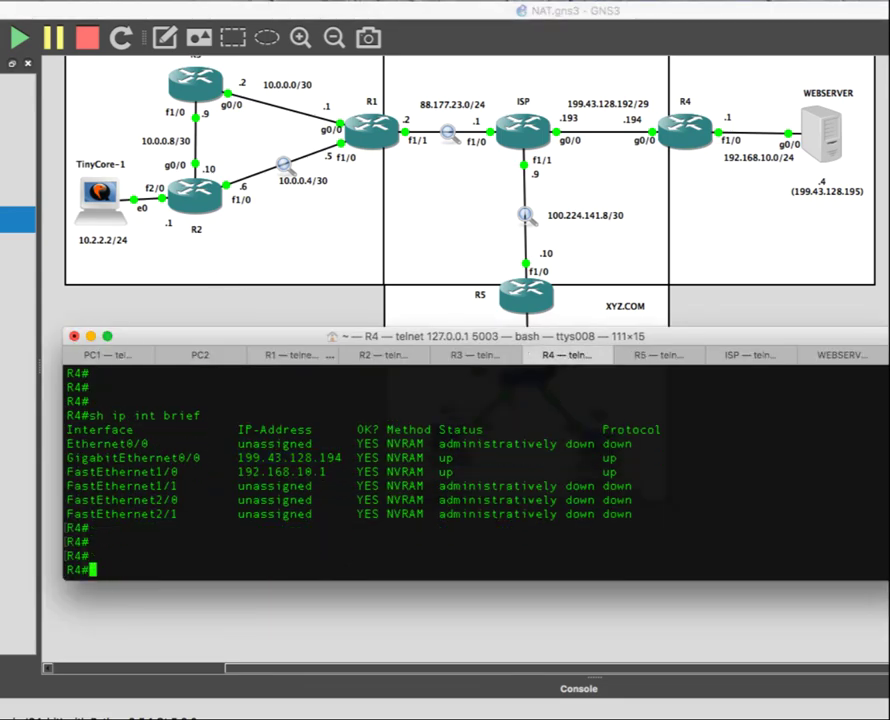
pyautogui.write('sh')
pyautogui.press('BackSpace')
pyautogui.press('BackSpace')
pyautogui.write('conf t')
pyautogui.press('Return')
# - Create a standard named access list called NAT on R4, checking the available access-list options
pyautogui.write('ip')
pyautogui.press('BackSpace')
pyautogui.press('BackSpace')
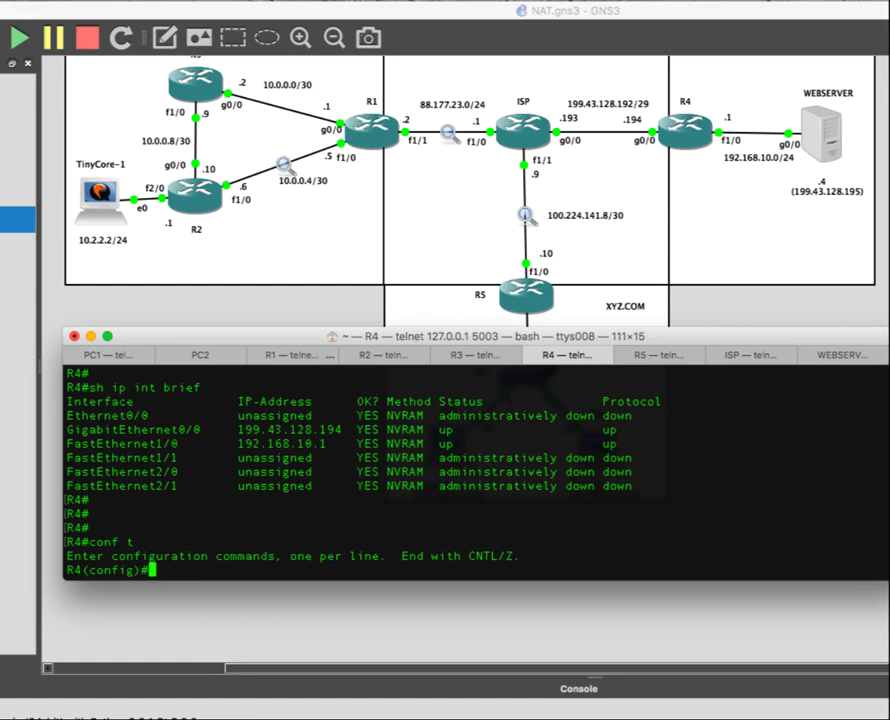
pyautogui.write('ip acces')
pyautogui.press('Tab')
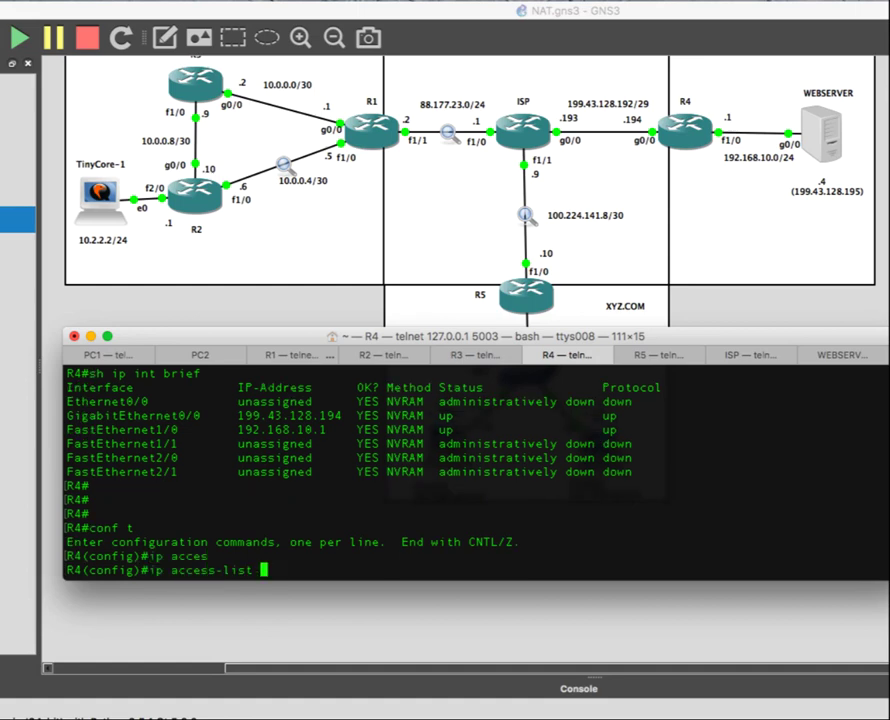
pyautogui.write('?st')
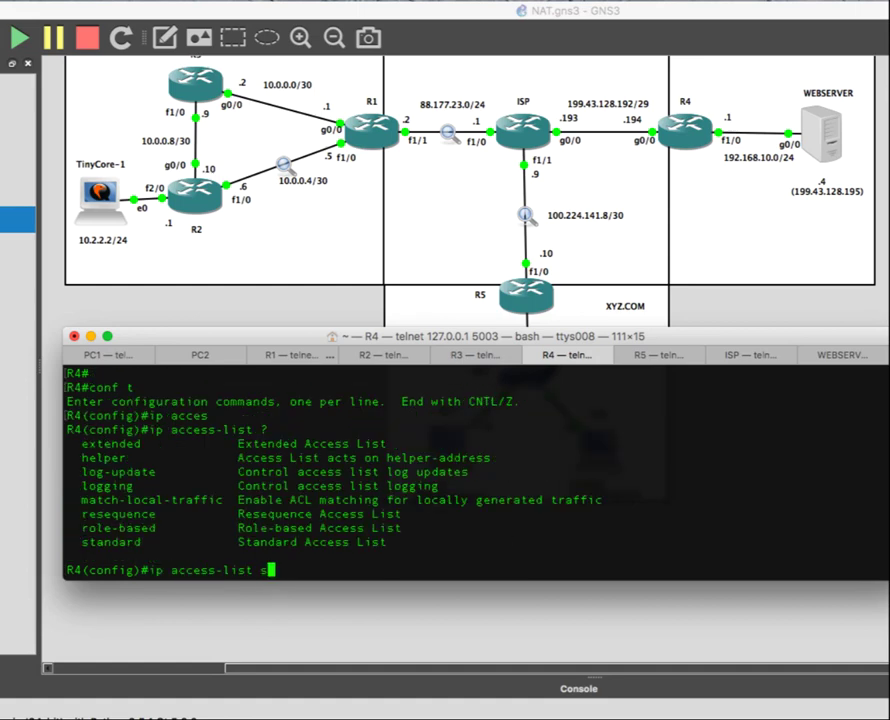
pyautogui.press('Tab')
pyautogui.write('NAT')
pyautogui.press('Return')
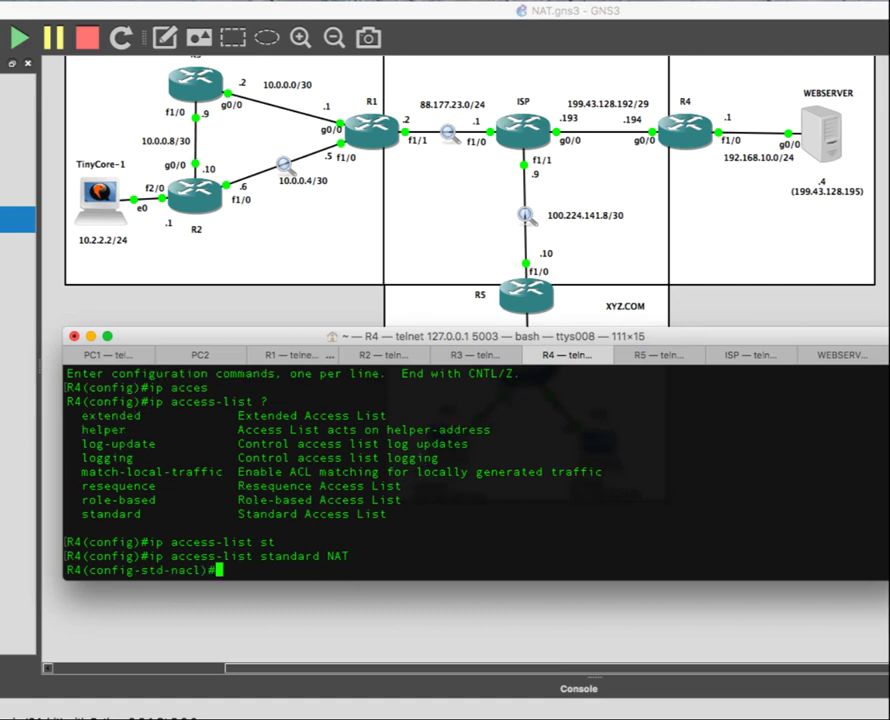
# - Permit 192.168.10.0 with wildcard 0.0.0.255 in R4's NAT access list, and exit access-list configuration
pyautogui.write('permi')
pyautogui.press('Tab')
pyautogui.write('192.168.10')
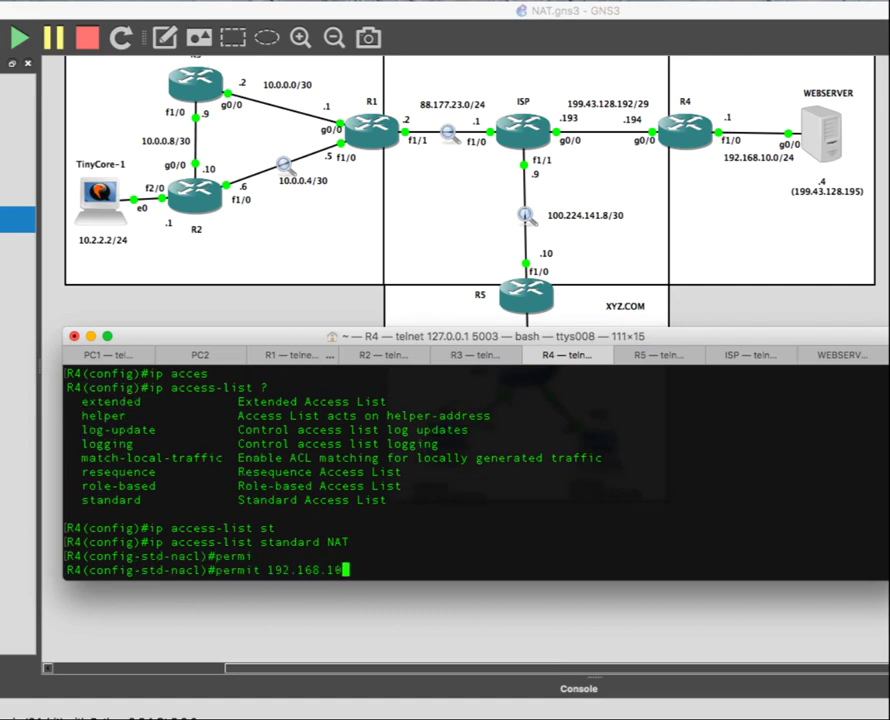
pyautogui.write('.0 0.0.0.255')
pyautogui.press('Return')
pyautogui.write('exit')
pyautogui.press('Return')
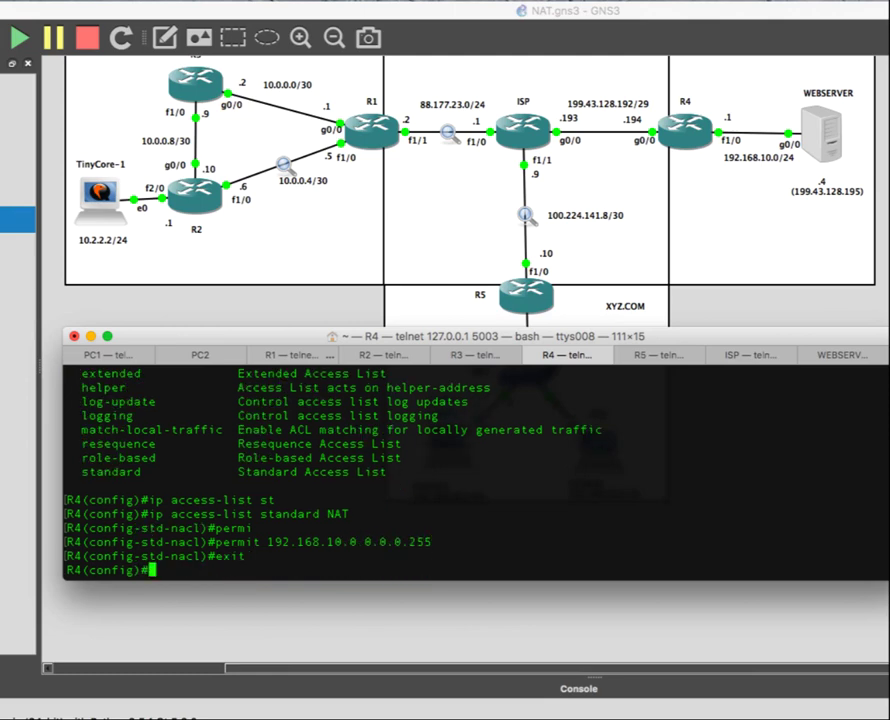
# - Configure NAT overload on R4 with inside source list NAT and interface g0/0, consulting the command help for its options
pyautogui.write('ip nat ins')
pyautogui.press('Tab')
pyautogui.write('sou')
pyautogui.press('Tab')
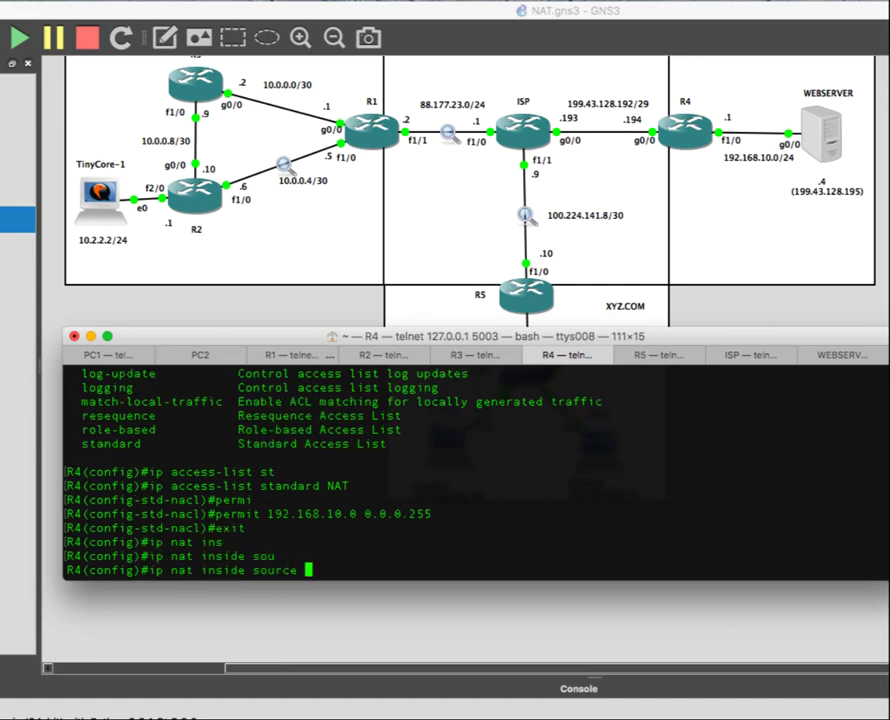
pyautogui.write('?')
pyautogui.write('lis')
pyautogui.press('Tab')
pyautogui.write('?')
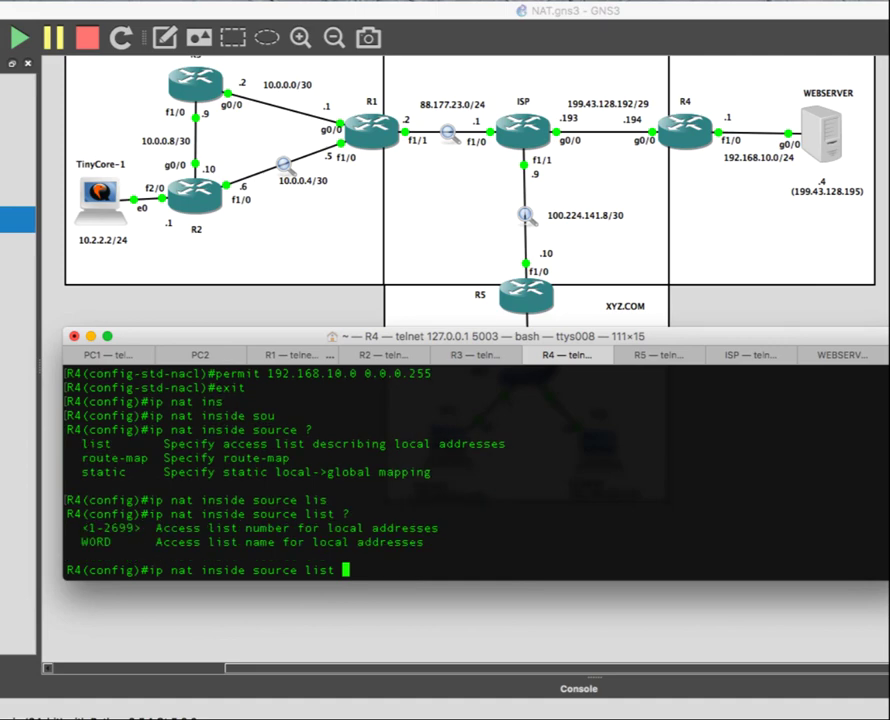
pyautogui.write('NAT ?int')
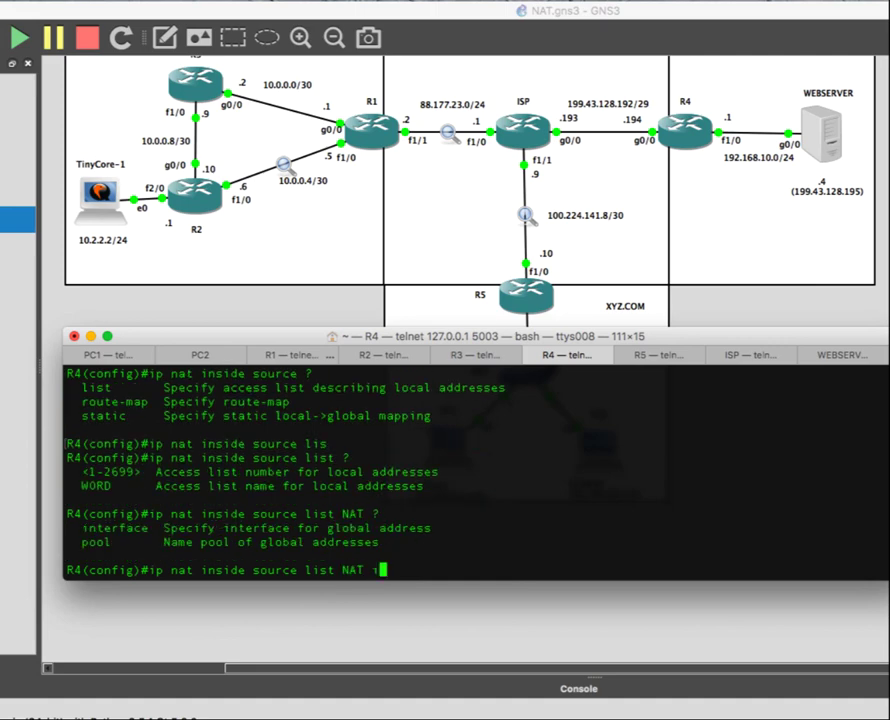
pyautogui.press('Tab')
pyautogui.write('g0/0')
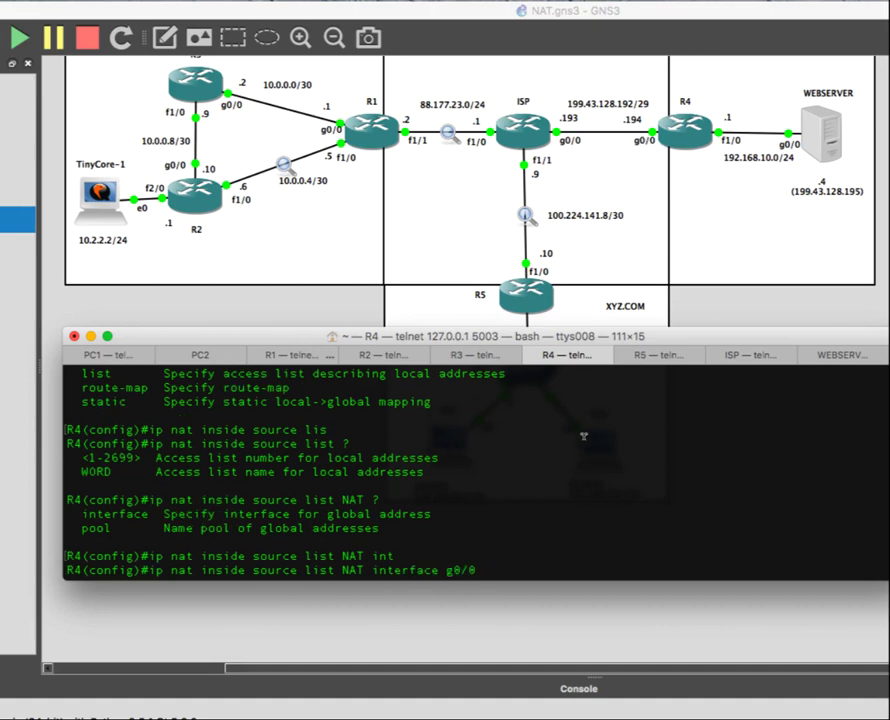
pyautogui.write(' ov')
pyautogui.press('Tab')
pyautogui.press('Return')
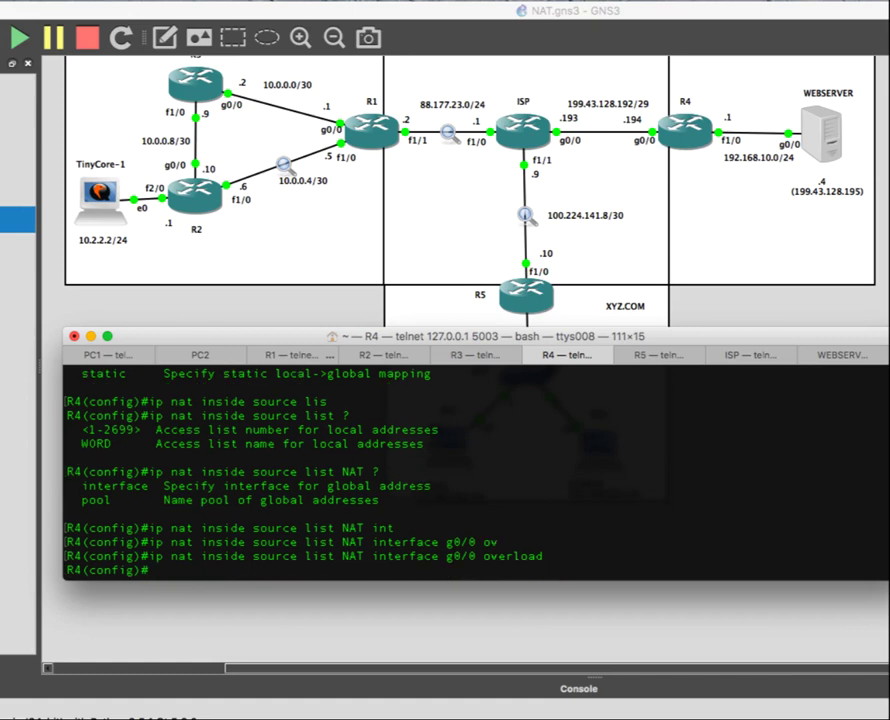
# - Set R4's interface g0/0 as the NAT outside interface
pyautogui.write('int f0/')
pyautogui.press('BackSpace')
pyautogui.press('BackSpace')
pyautogui.press('BackSpace')
pyautogui.write('g0/0')
pyautogui.press('Return')
pyautogui.write('ip nat out')
pyautogui.press('Tab')
pyautogui.press('Return')
# - Set R4's interface f1/0 as the NAT inside interface
pyautogui.write('int ')
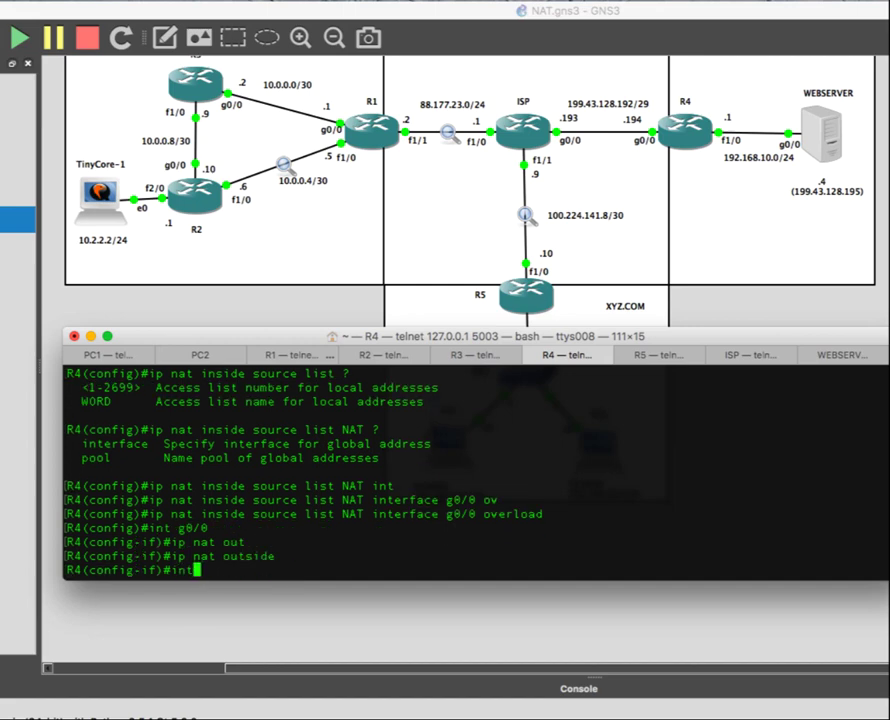
pyautogui.write('f1/0')
pyautogui.press('Return')
pyautogui.write('p nat ins')
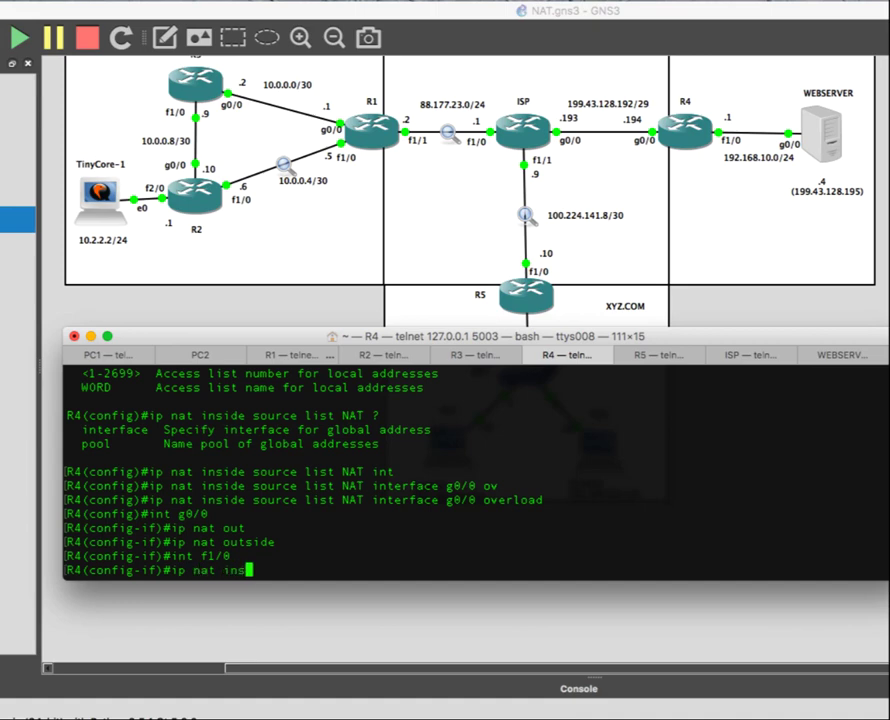
pyautogui.press('Tab')
pyautogui.press('Return')
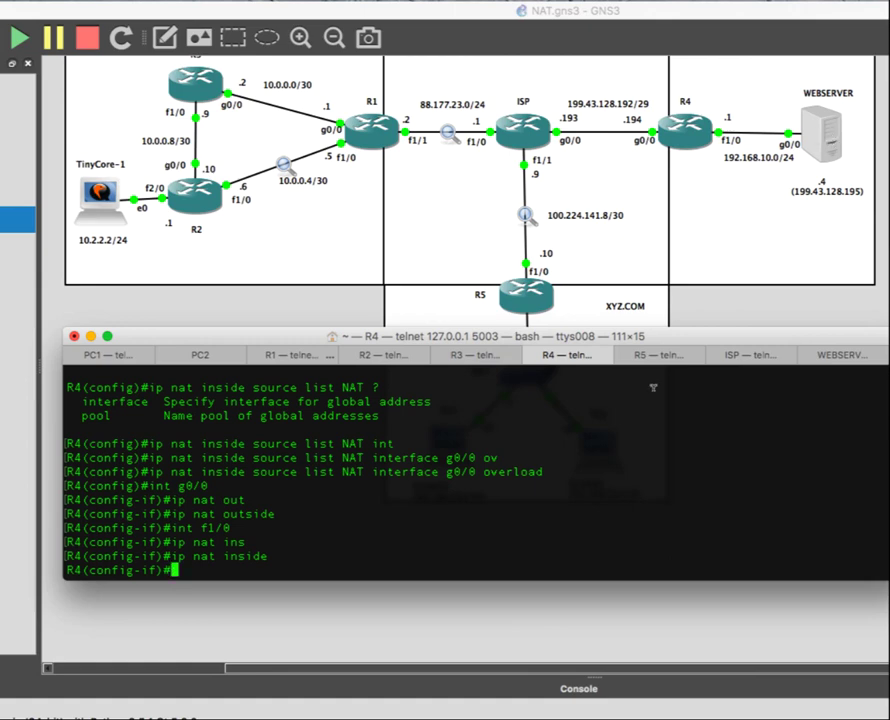
# - Test connectivity from WEBSERVER's console by pinging 199.43.128.193 and 88.177.23.2
pyautogui.click(828, 356)
pyautogui.press('Return')
pyautogui.press('Return')
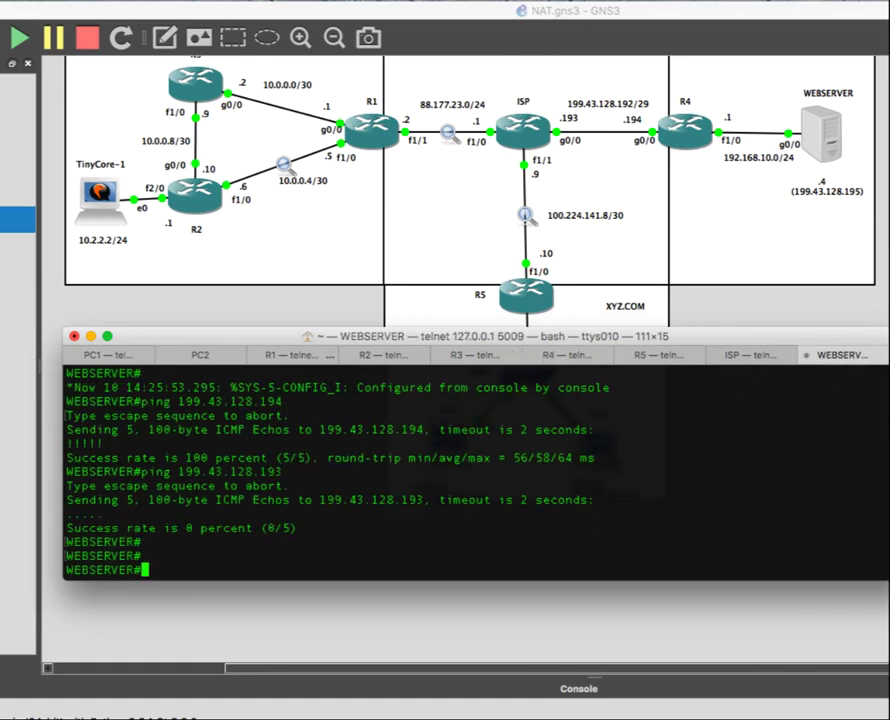
pyautogui.write('ping 199.43.128.194')
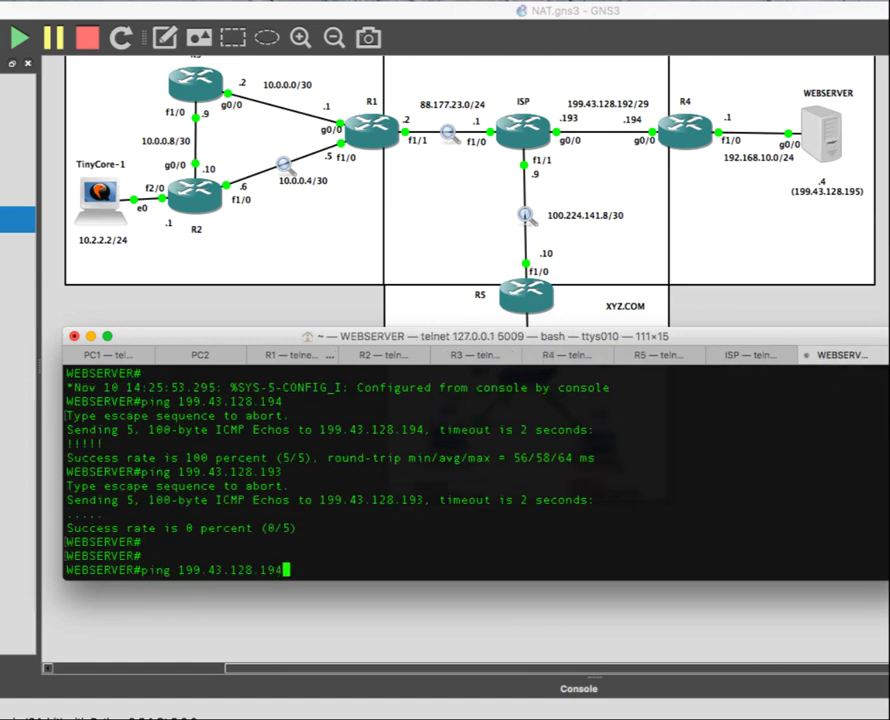
pyautogui.press('BackSpace')
pyautogui.write('3')
pyautogui.press('Return')
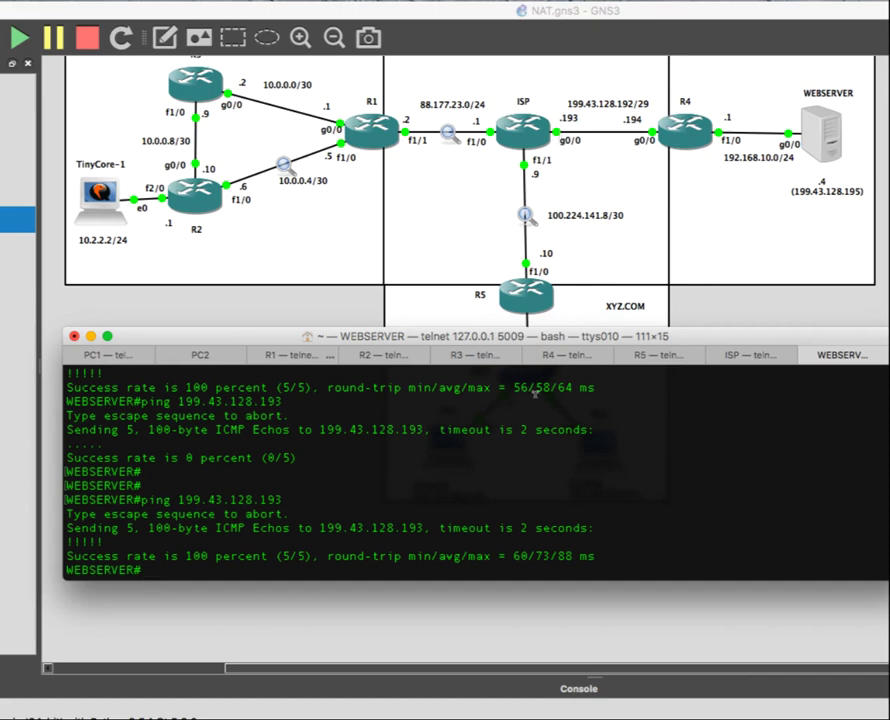
pyautogui.write('ping 88.177.23.2')
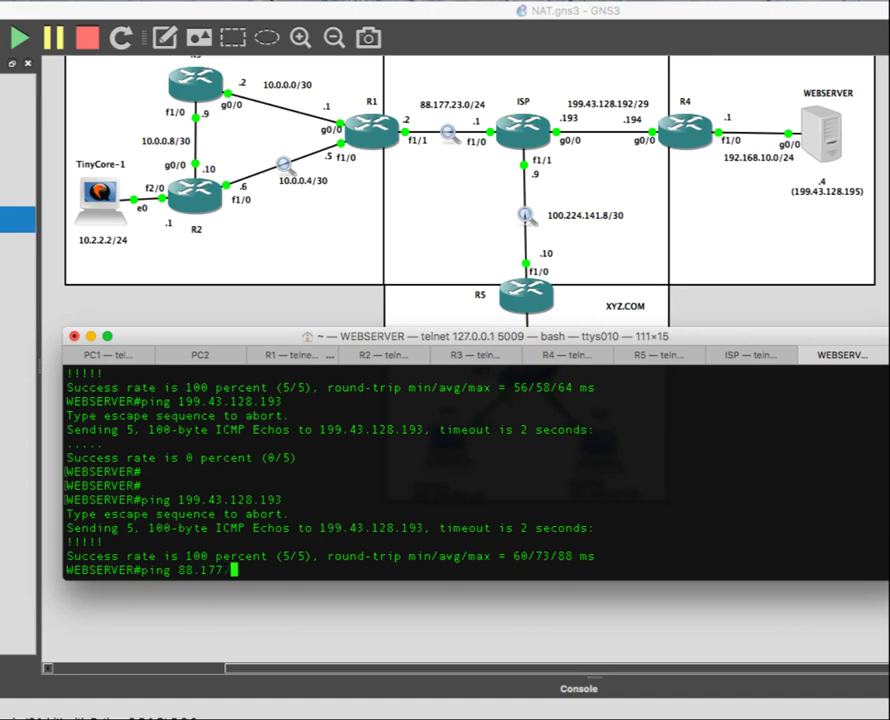
pyautogui.press('Return')
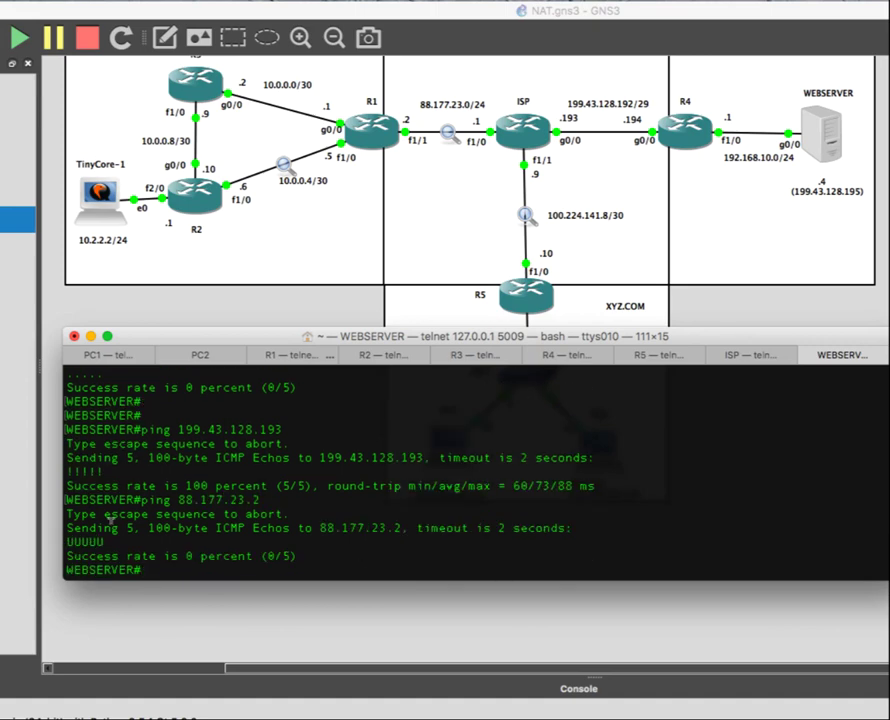
# - Test WEBSERVER's connectivity to R5 by pinging 100.224.141.10 and highlight the reply line
pyautogui.moveTo(66, 541); pyautogui.dragTo(127, 540)
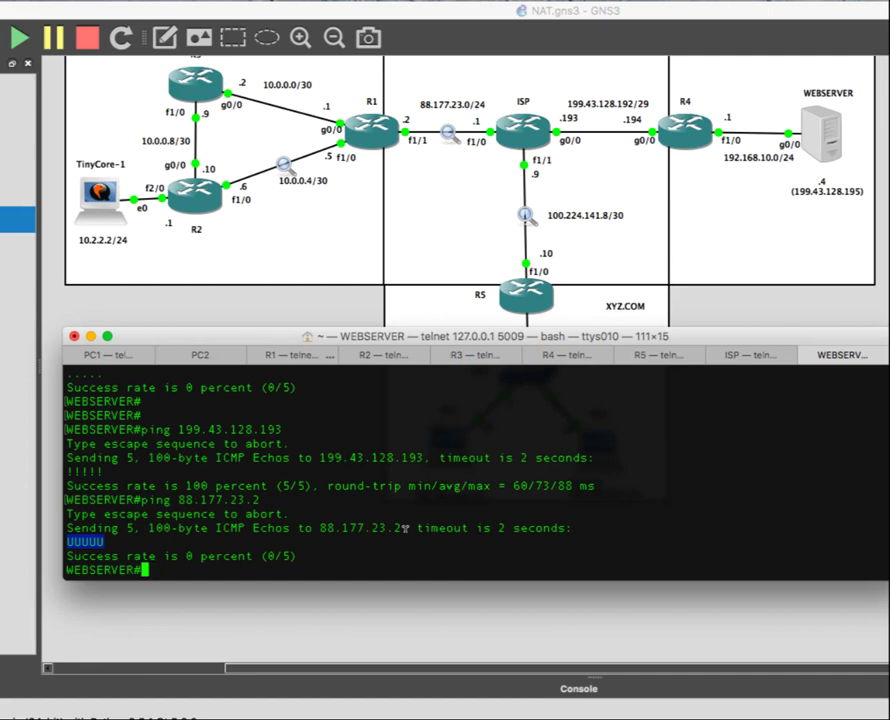
pyautogui.write('ping 100.224')
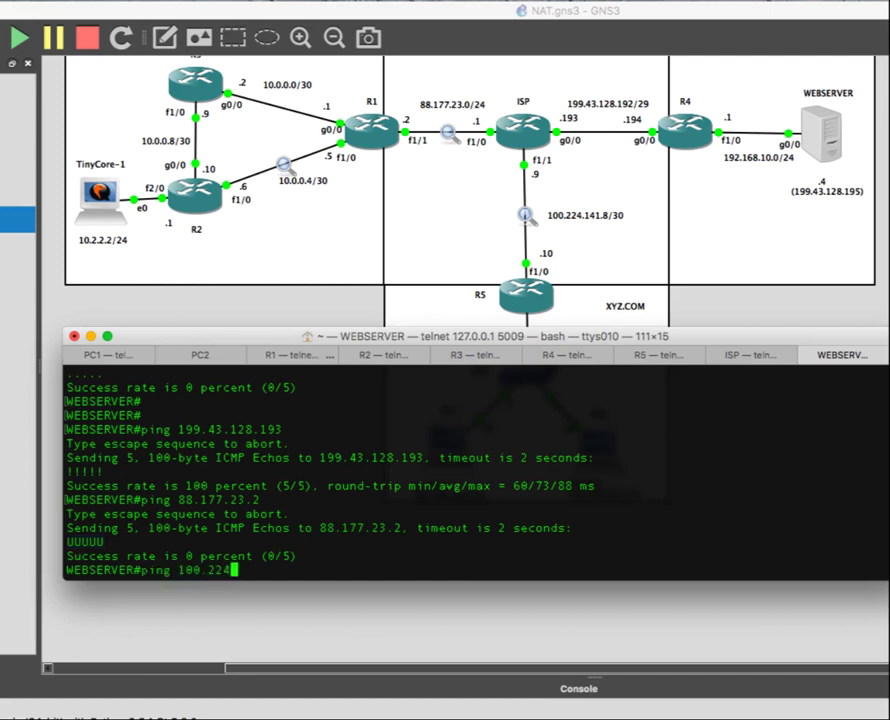
pyautogui.write('.141.')
pyautogui.write('10')
pyautogui.press('Return')
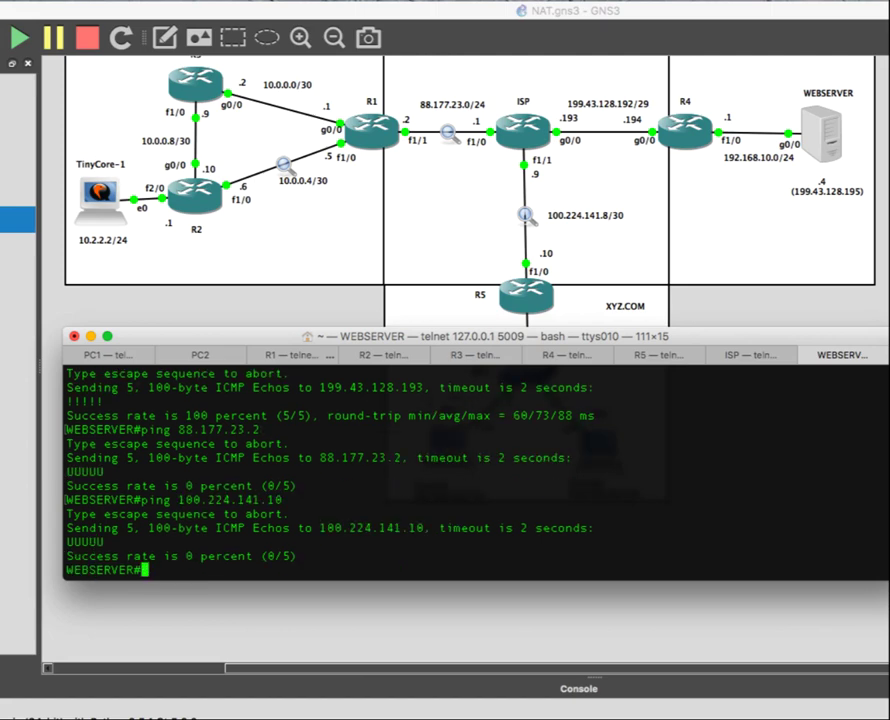
pyautogui.doubleClick(98, 541)
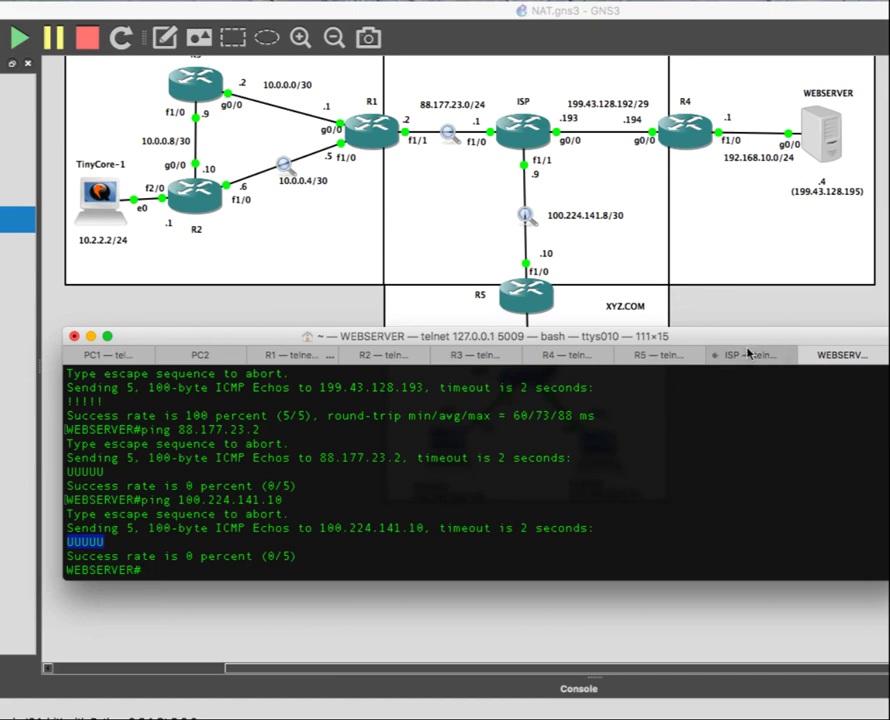
# - Leave configuration mode on R4 and display its IP routing table
pyautogui.click(567, 356)
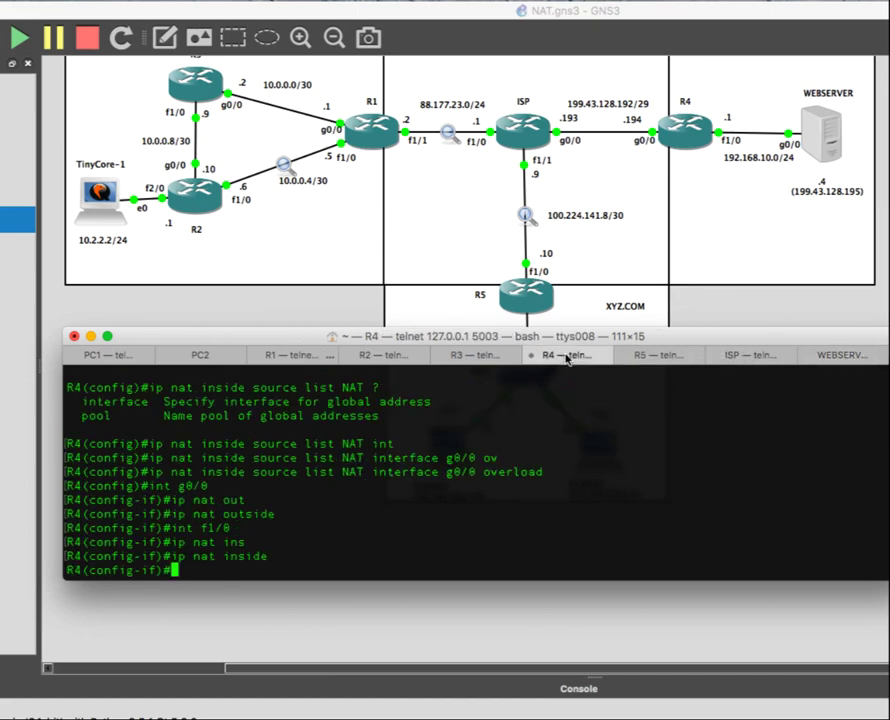
pyautogui.hotkey('ctrl', 'z')
pyautogui.write('sh')
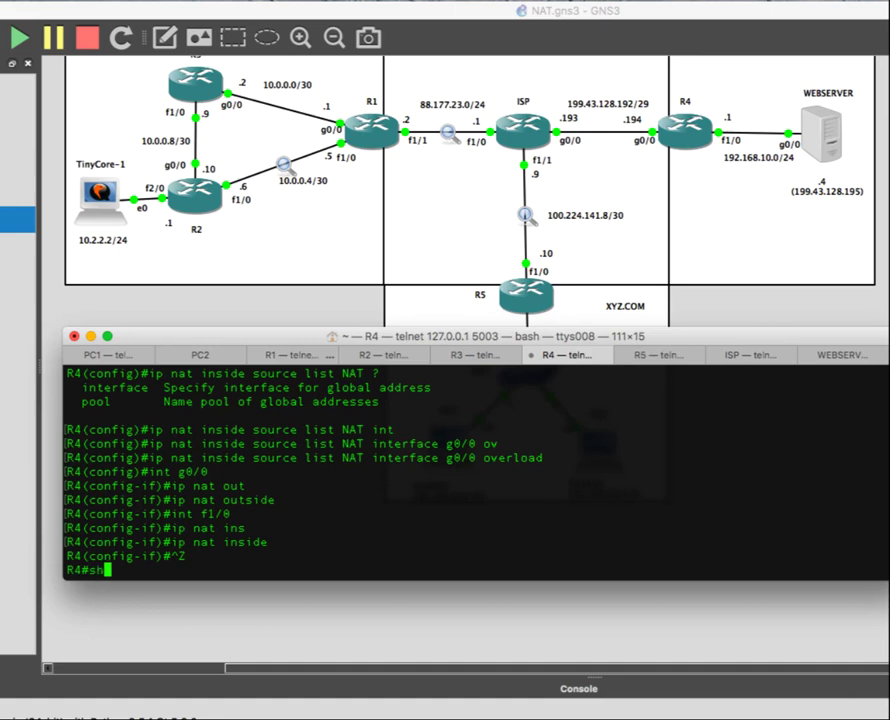
pyautogui.write('ow ip routr')
pyautogui.press('Return')
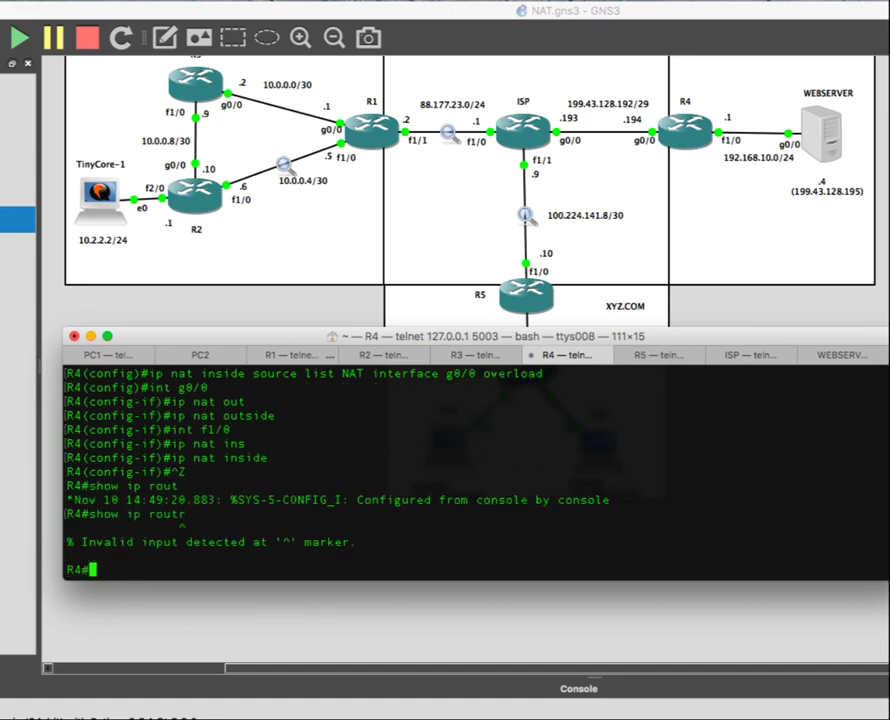
pyautogui.press('Up')
pyautogui.press('BackSpace')
pyautogui.write('e')
pyautogui.press('Return')
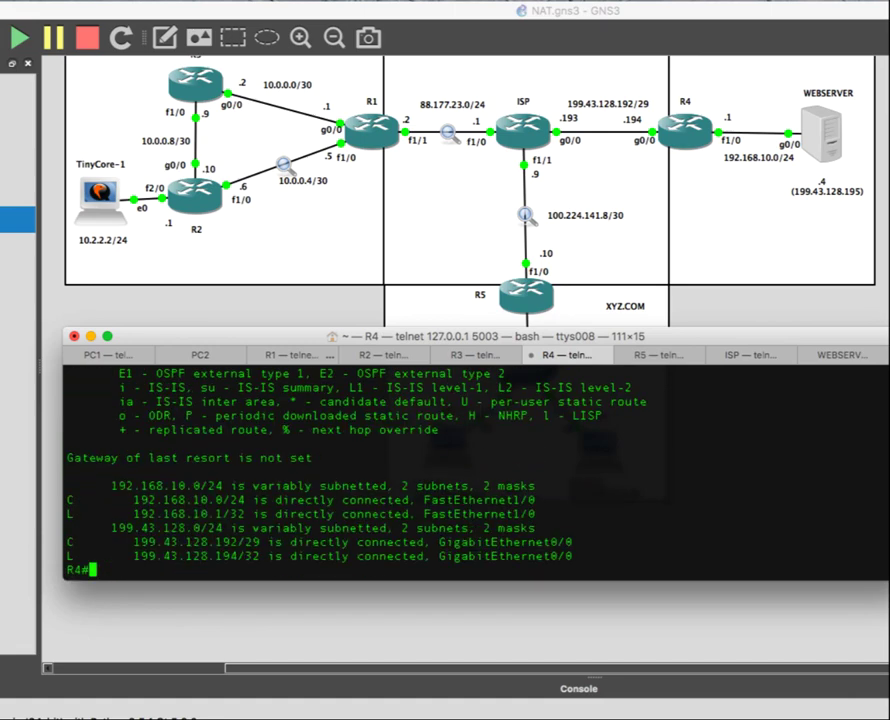
# - Add a static default route on R4 with next hop 199.43.128.193
pyautogui.write('conf t')
pyautogui.press('Return')
pyautogui.write('ip route 0.0')
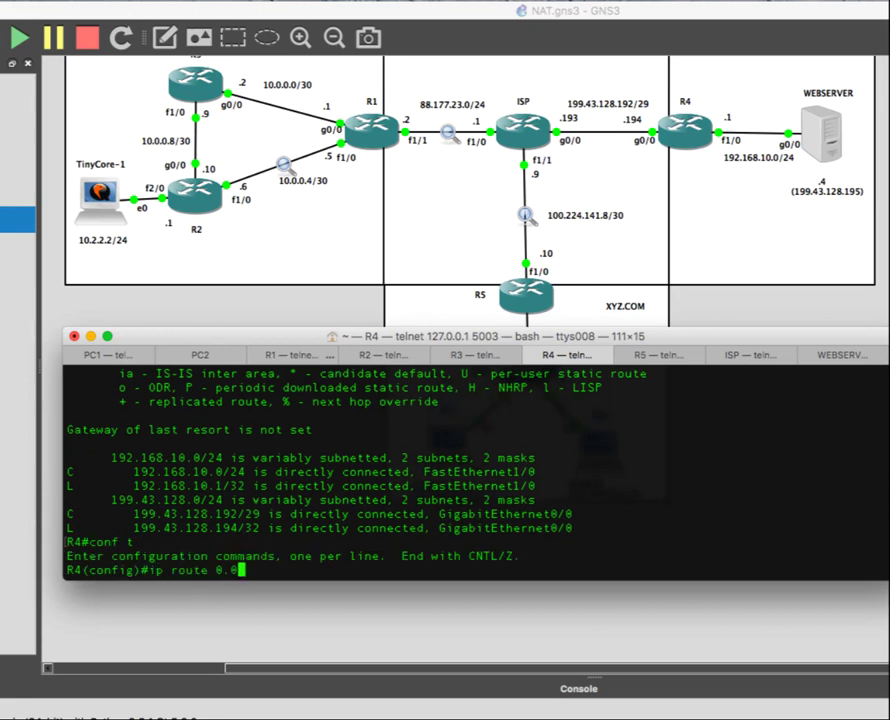
pyautogui.write('.0.0 0.0.0.0 19')
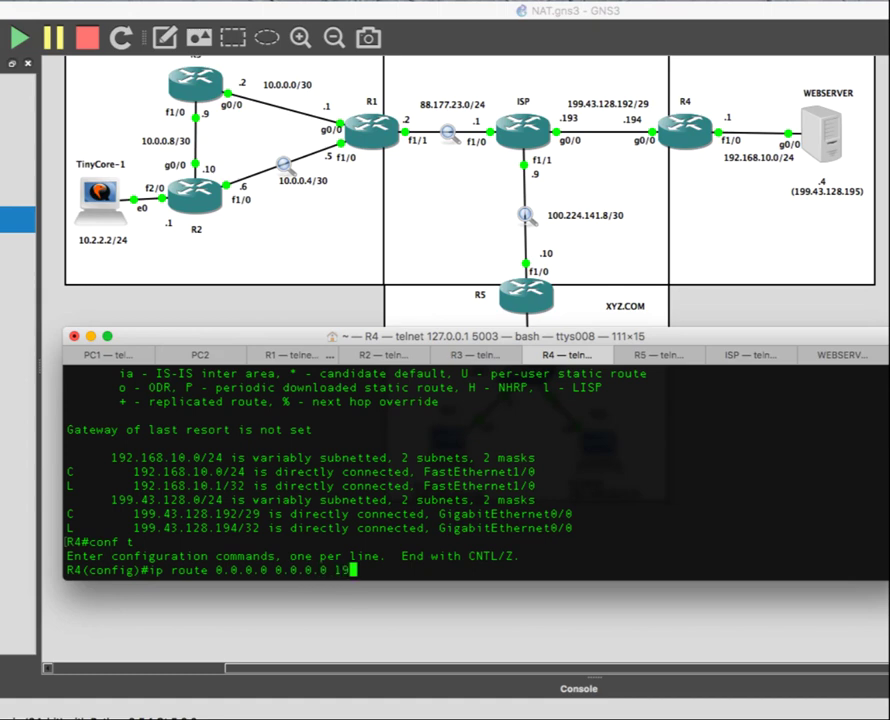
pyautogui.write('9.43.128.19')
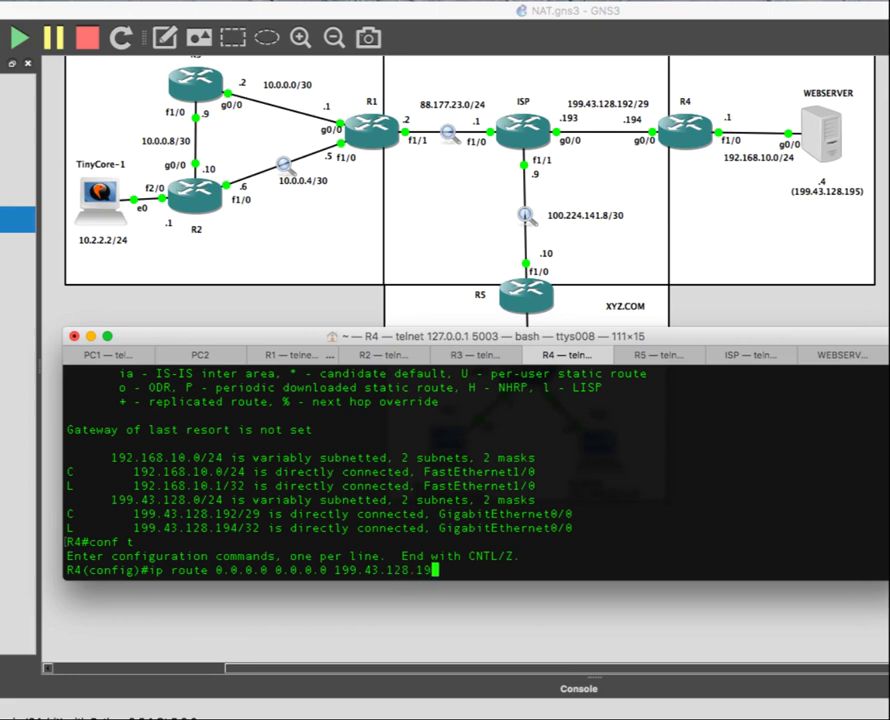
pyautogui.write('3')
pyautogui.press('Return')
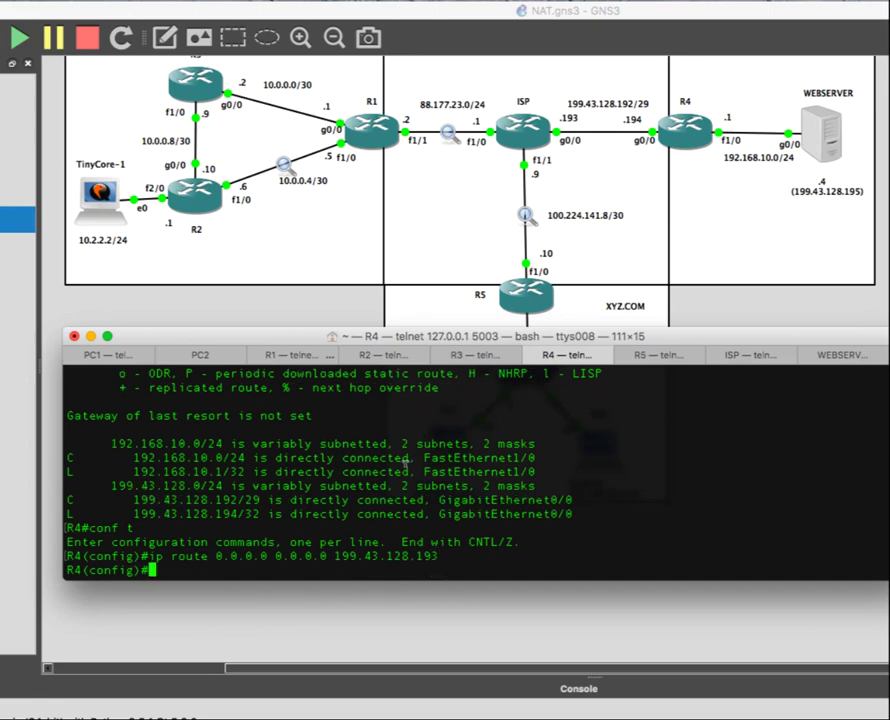
# - Repeat the pings to 88.177.23.2 and 100.224.141.10 from WEBSERVER's console
pyautogui.click(832, 355)
pyautogui.press('Up')
pyautogui.press('Up')
pyautogui.press('Return')
pyautogui.press('Up')
pyautogui.press('Up')
pyautogui.press('Return')
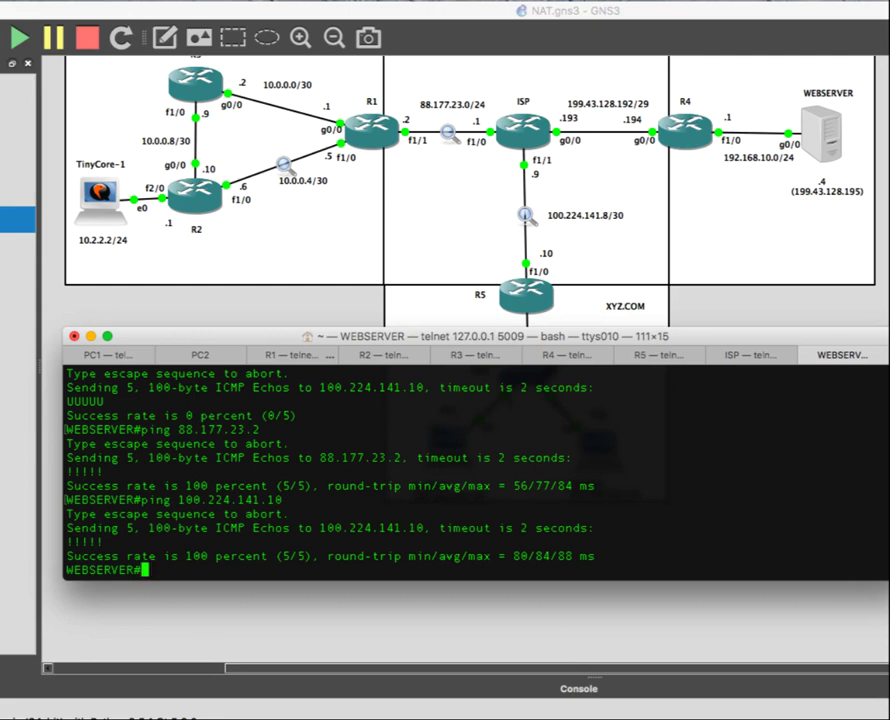
# - Review the whole network topology and test pinging 192.168.0.4 from TinyCore-1's terminal, stopping the ping after several packets
pyautogui.press('super+Tab')
pyautogui.scroll(3, 862, 328)
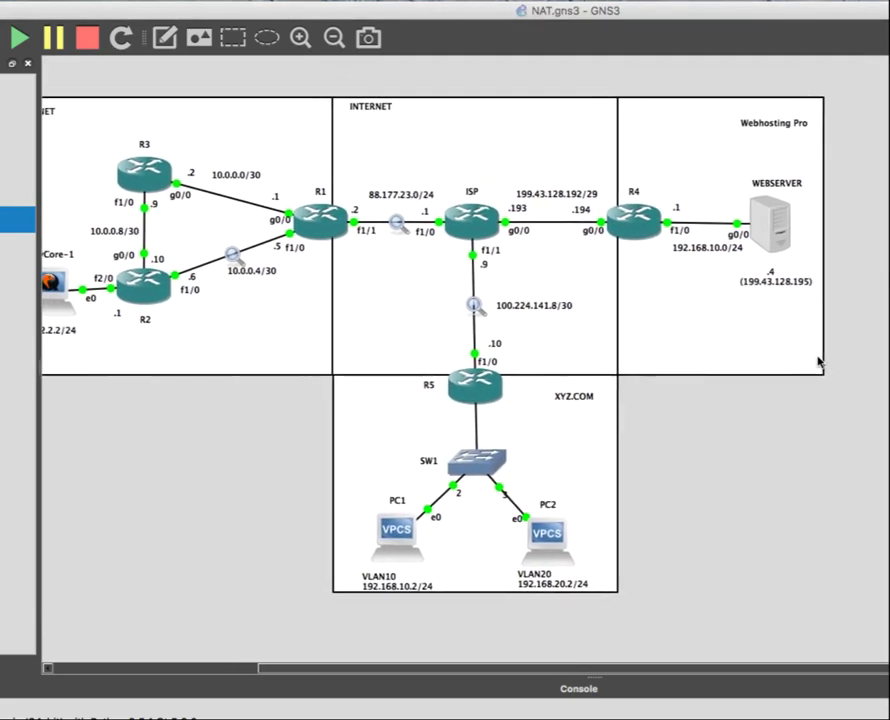
pyautogui.hscroll(2, 818, 362)
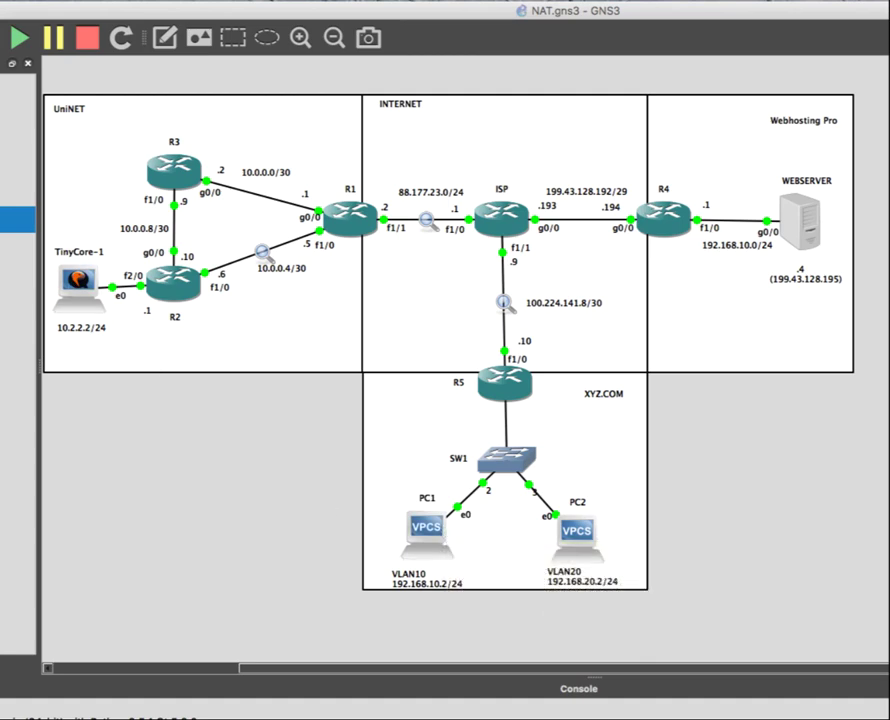
pyautogui.click(3, 572)
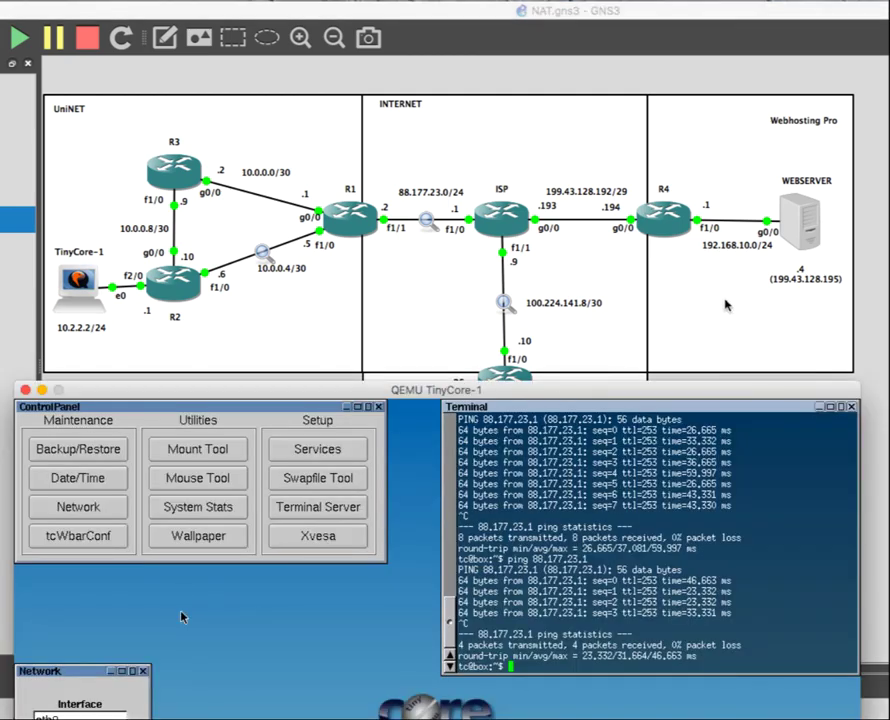
pyautogui.click(181, 617)
pyautogui.write('ping 192.1')
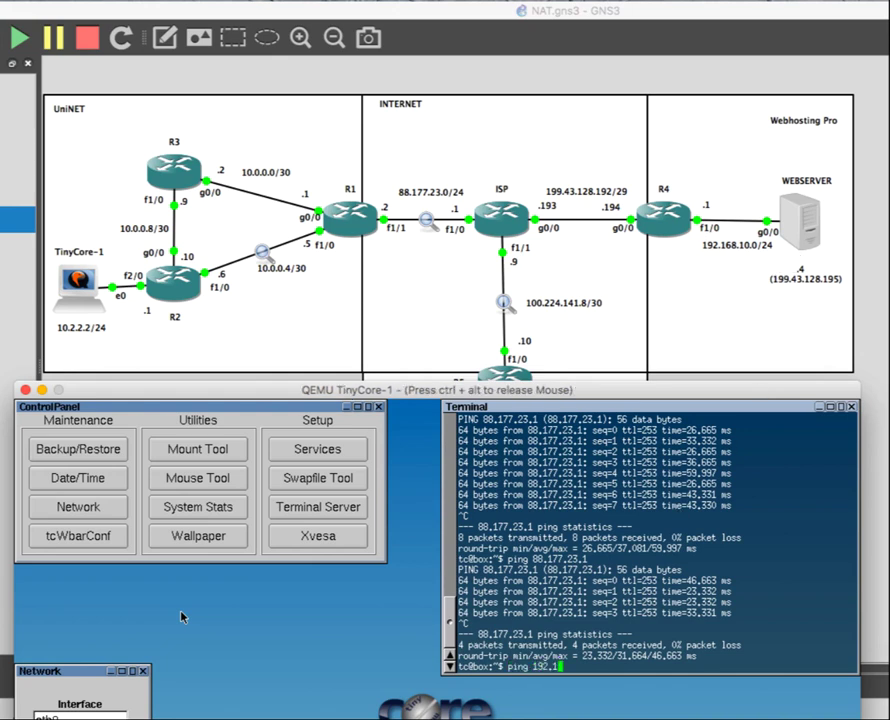
pyautogui.write('68.0.4')
pyautogui.press('Return')
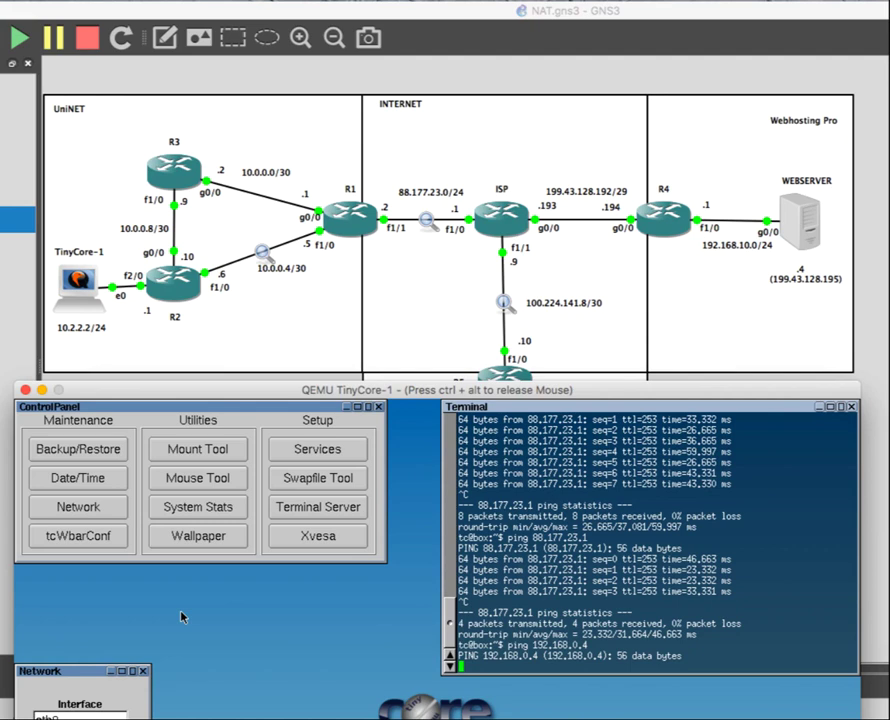
pyautogui.hotkey('ctrl', 'c')
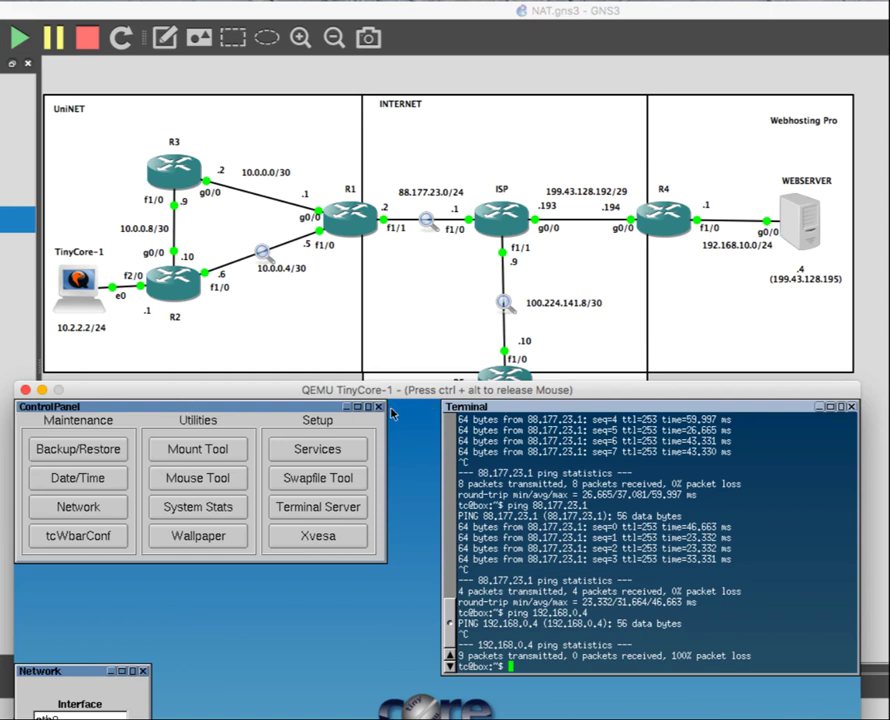
pyautogui.hotkey('ctrl', 'alt')
# - Switch to the lab instructions PDF and highlight instruction 4's requirement for reaching the internal server from the Internet
pyautogui.click(640, 309)
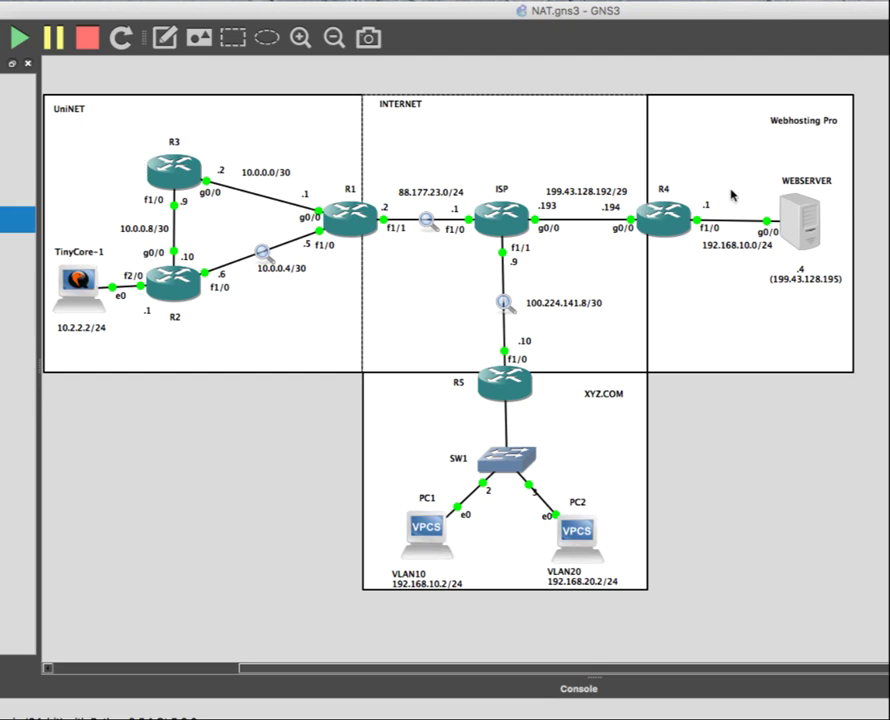
pyautogui.moveTo(680, 238)
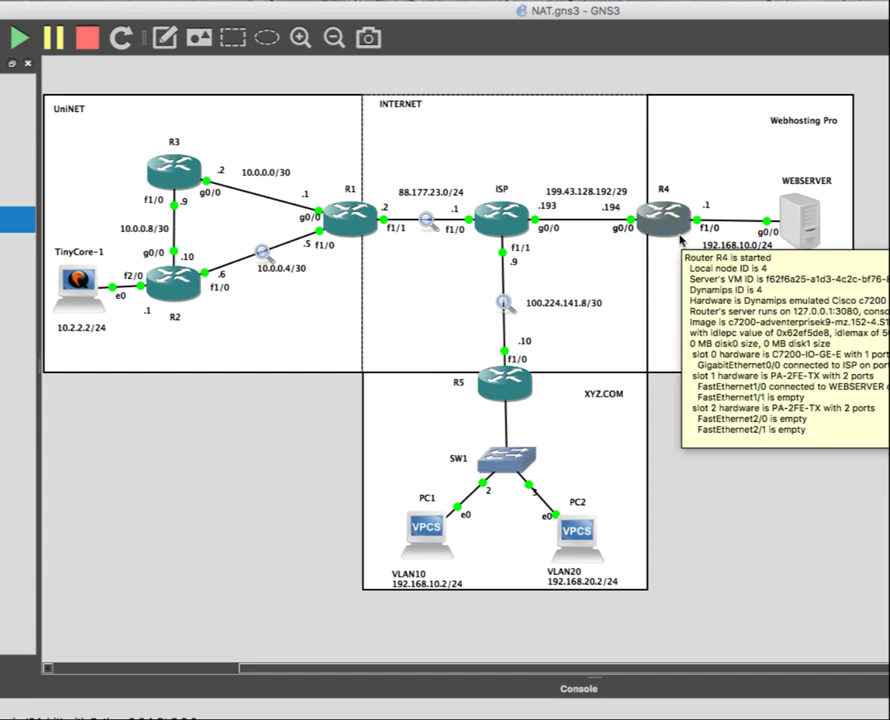
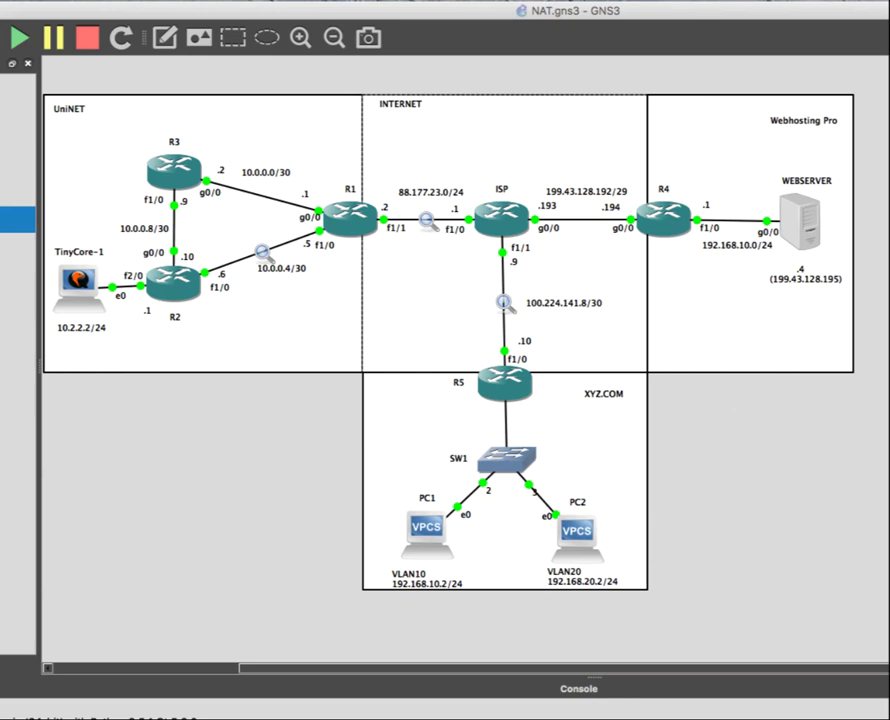
pyautogui.press('super+Tab')
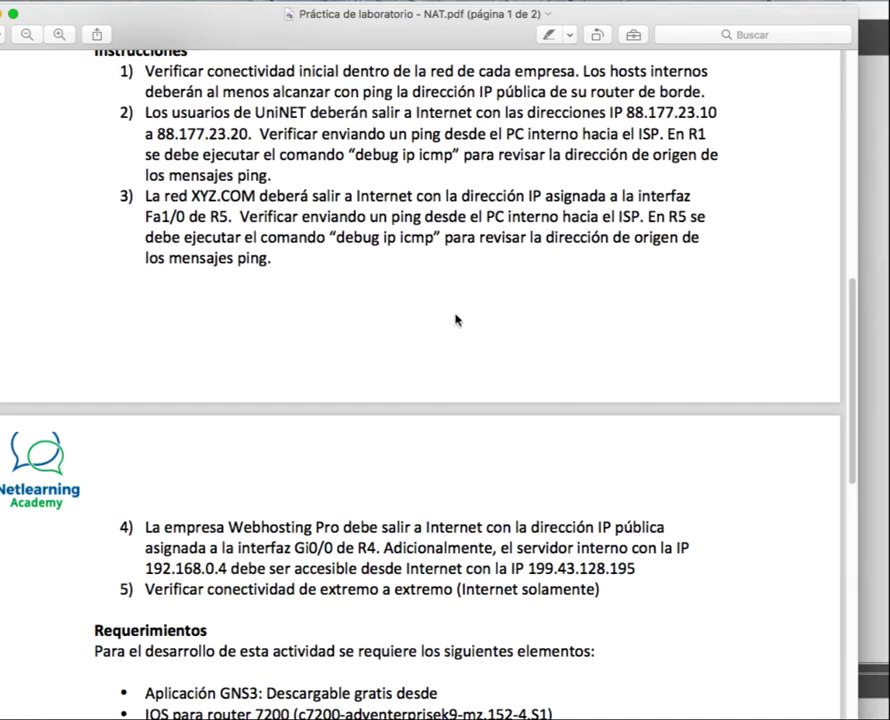
pyautogui.moveTo(384, 548); pyautogui.dragTo(636, 568)
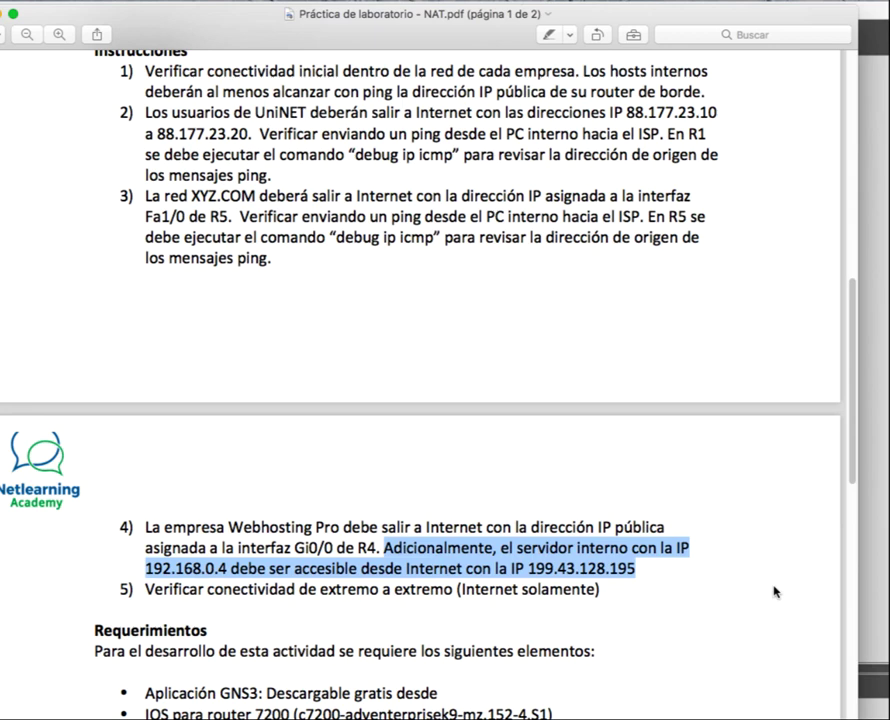
pyautogui.doubleClick(580, 568)
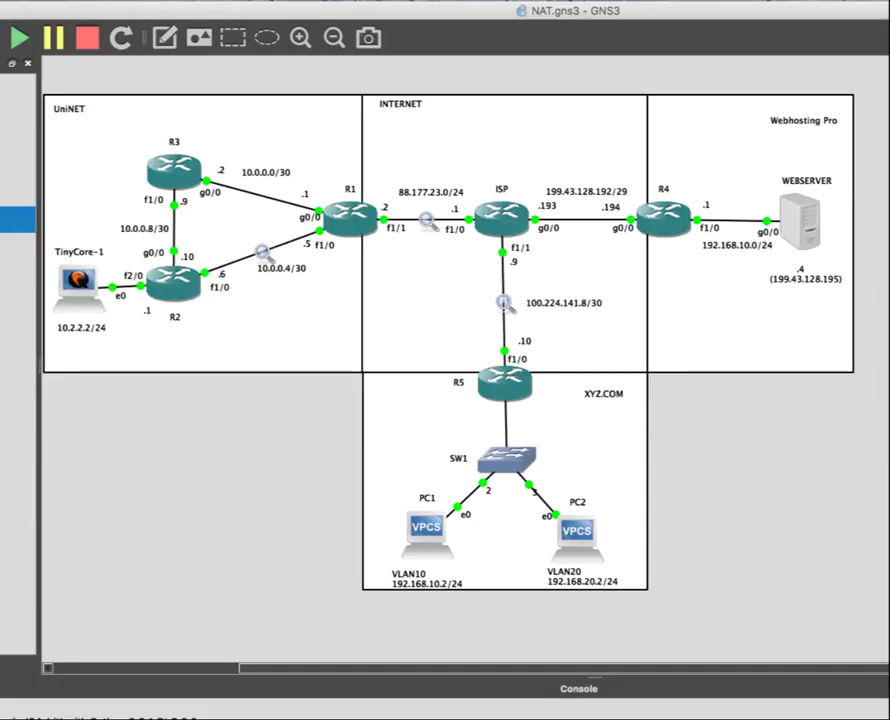
# - Switch back to R4's console, leave configuration mode and display the running configuration
pyautogui.press('super+Tab')
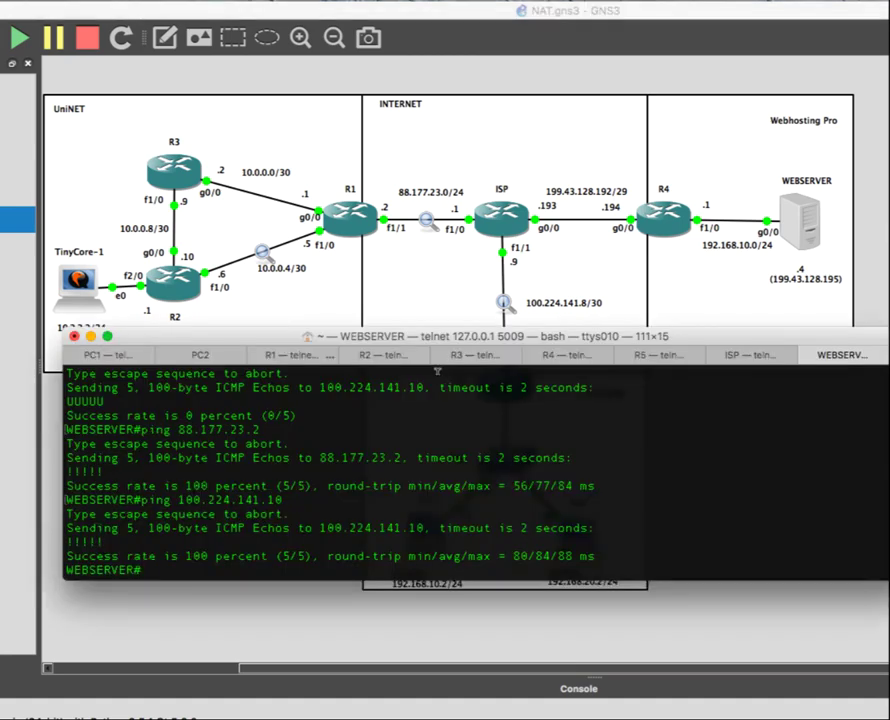
pyautogui.click(578, 357)
pyautogui.press('Return')
pyautogui.press('Return')
pyautogui.press('Return')
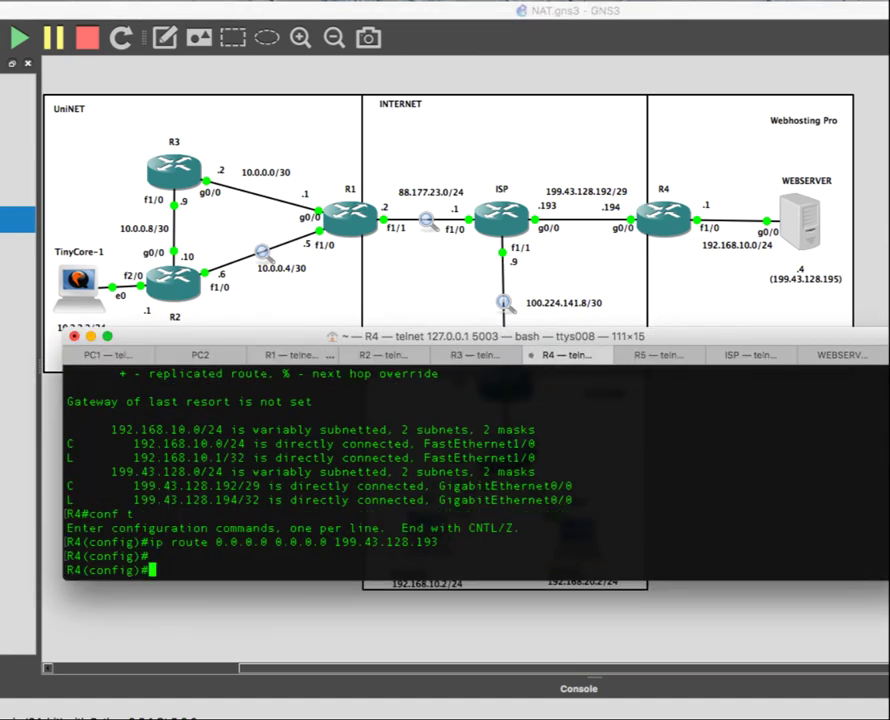
pyautogui.hotkey('ctrl', 'z')
pyautogui.write('show i')
pyautogui.press('BackSpace')
pyautogui.write('tun')
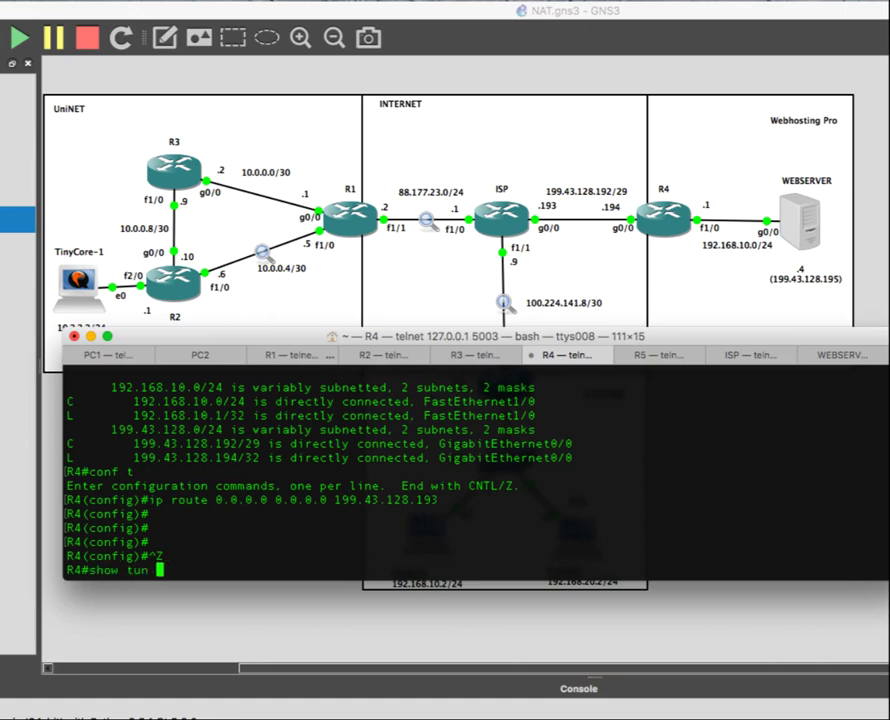
pyautogui.press('BackSpace')
pyautogui.press('BackSpace')
pyautogui.press('BackSpace')
pyautogui.write('run')
pyautogui.press('Return')
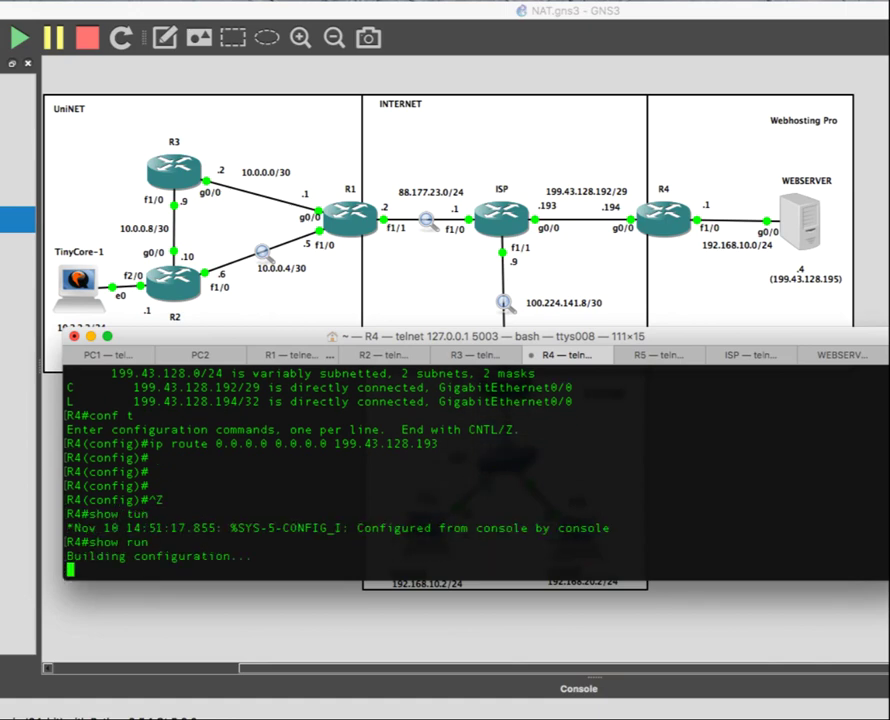
# - Page through R4's running configuration and examine the NAT overload, default route and NAT access-list entries
pyautogui.press('space')
pyautogui.press('space')
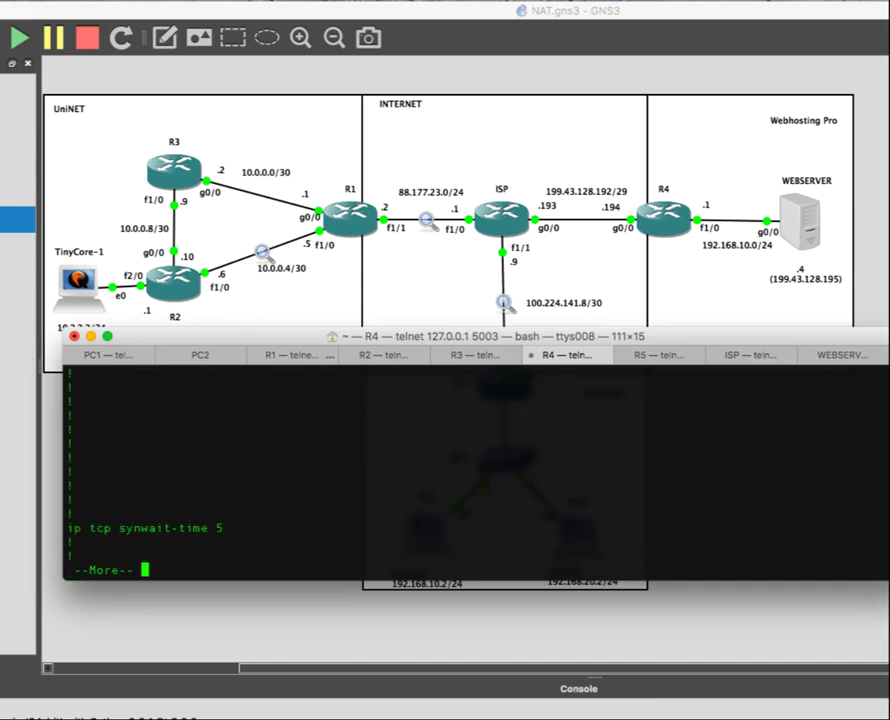
pyautogui.press('space')
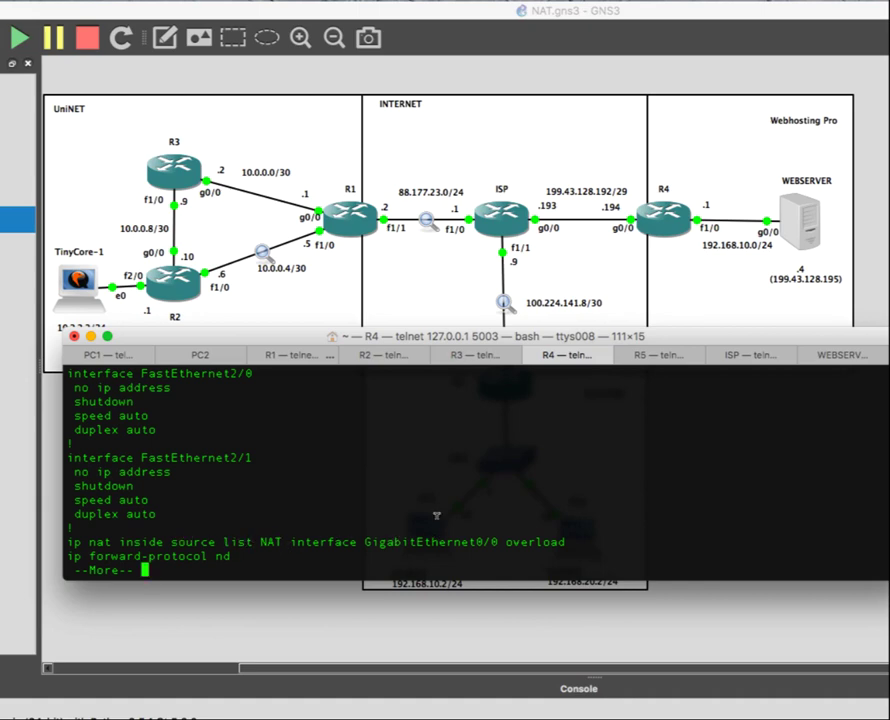
pyautogui.press('space')
pyautogui.press('space')
pyautogui.scroll(6, 475, 470)
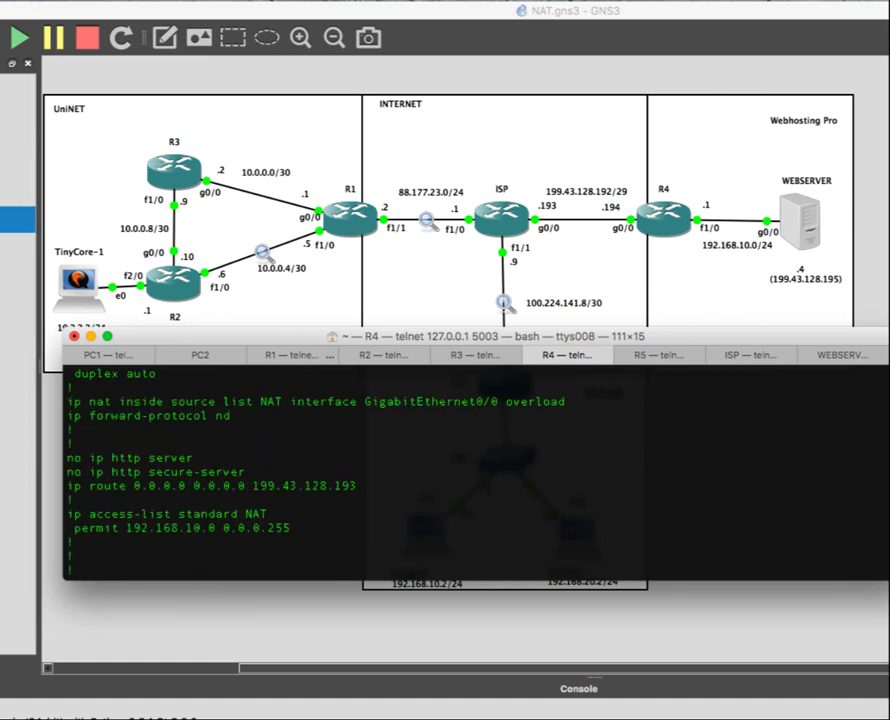
pyautogui.scroll(1, 301, 518)
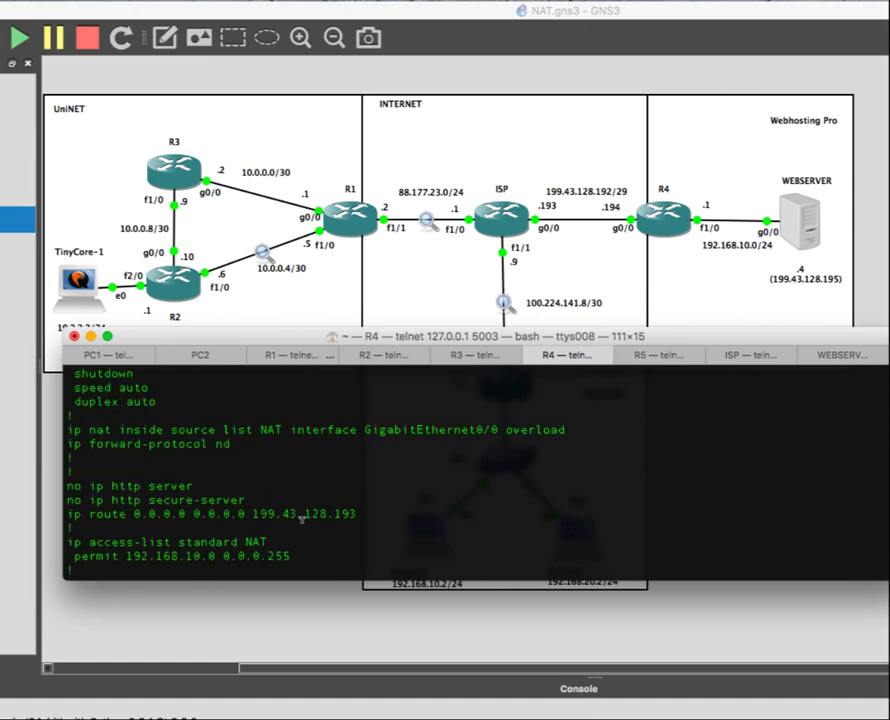
# - Finish viewing R4's running configuration and enter global configuration mode on R4
pyautogui.scroll(-6, 301, 518)
pyautogui.write('conf t')
pyautogui.press('Return')
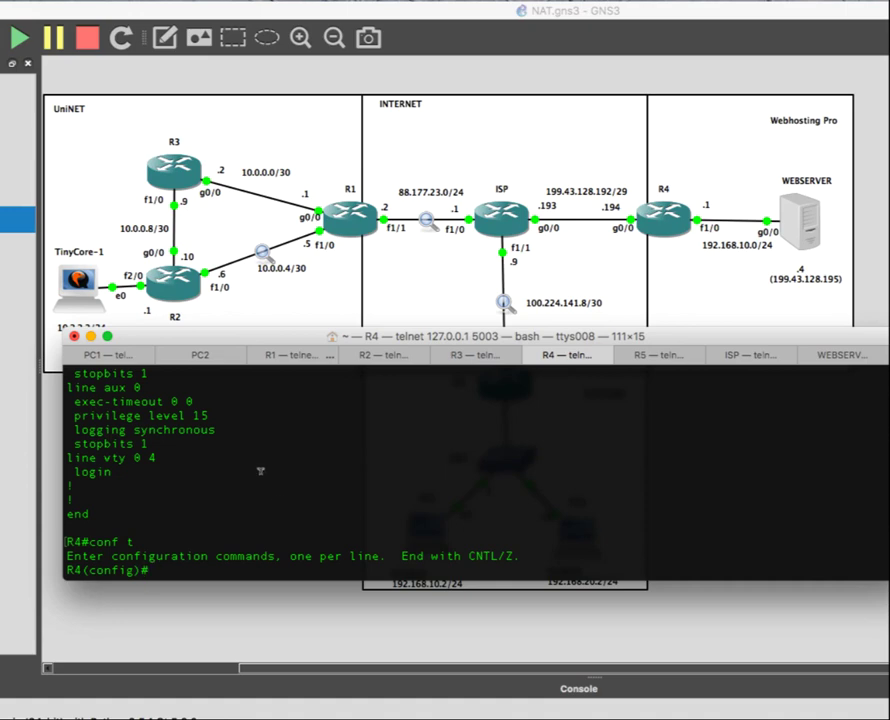
# - Test pinging the web server's public address 199.43.128.195 from TinyCore-1's terminal, stopping after a few packets
pyautogui.doubleClick(82, 283)
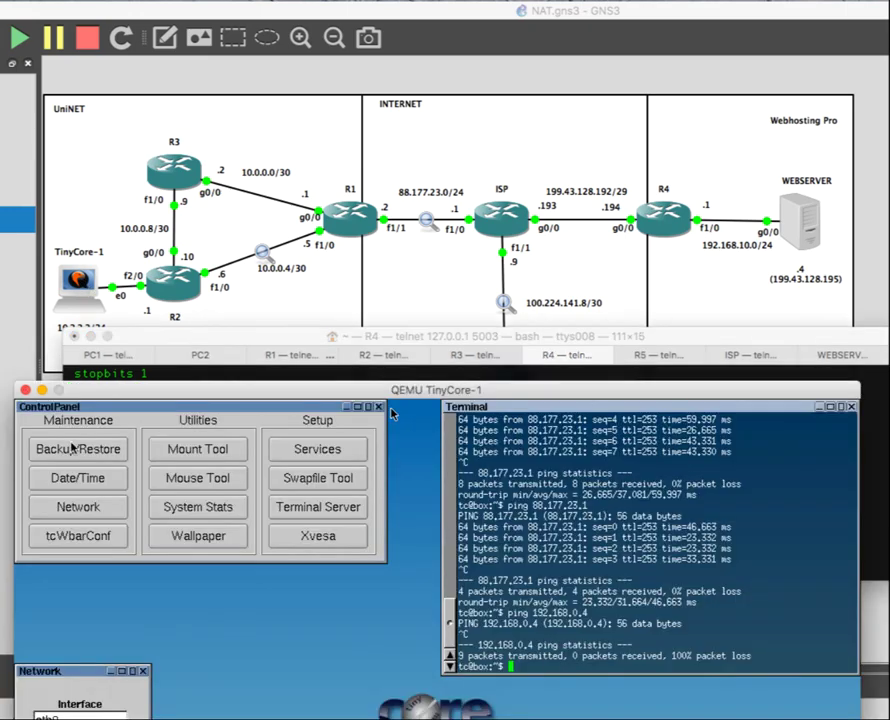
pyautogui.write('ping 199.43.12')
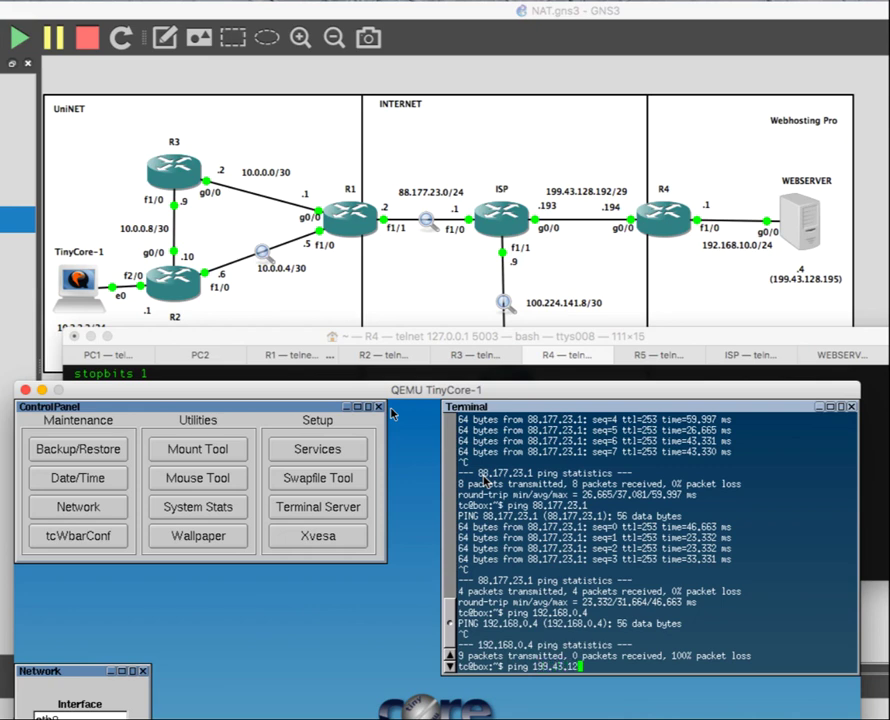
pyautogui.write('8.195')
pyautogui.press('Return')
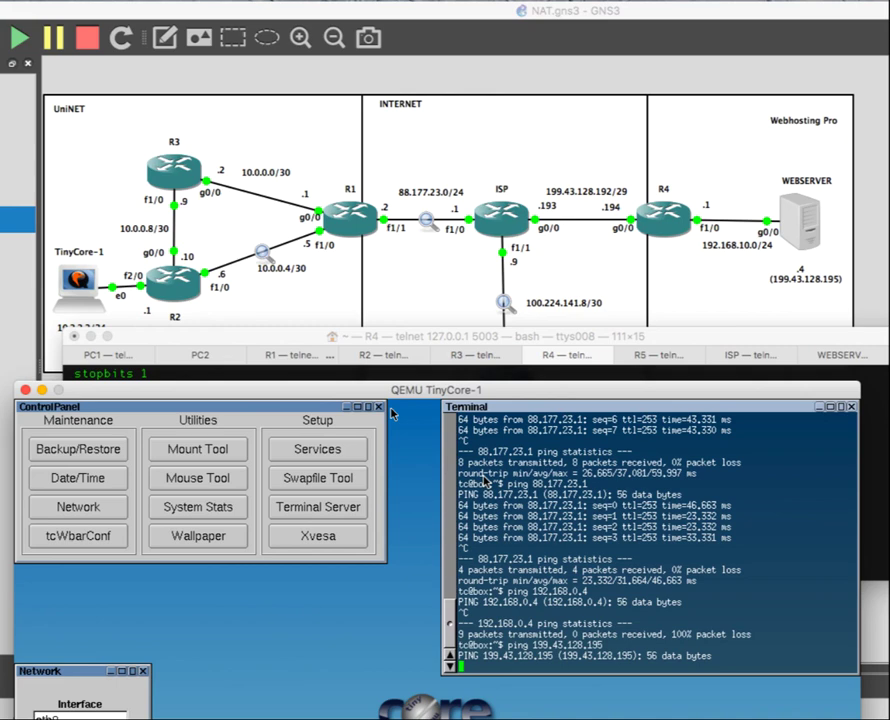
pyautogui.hotkey('ctrl', 'c')
# - Test pinging R4's outside address 199.43.128.194 from TinyCore-1 and stop the ping
pyautogui.press('Up')
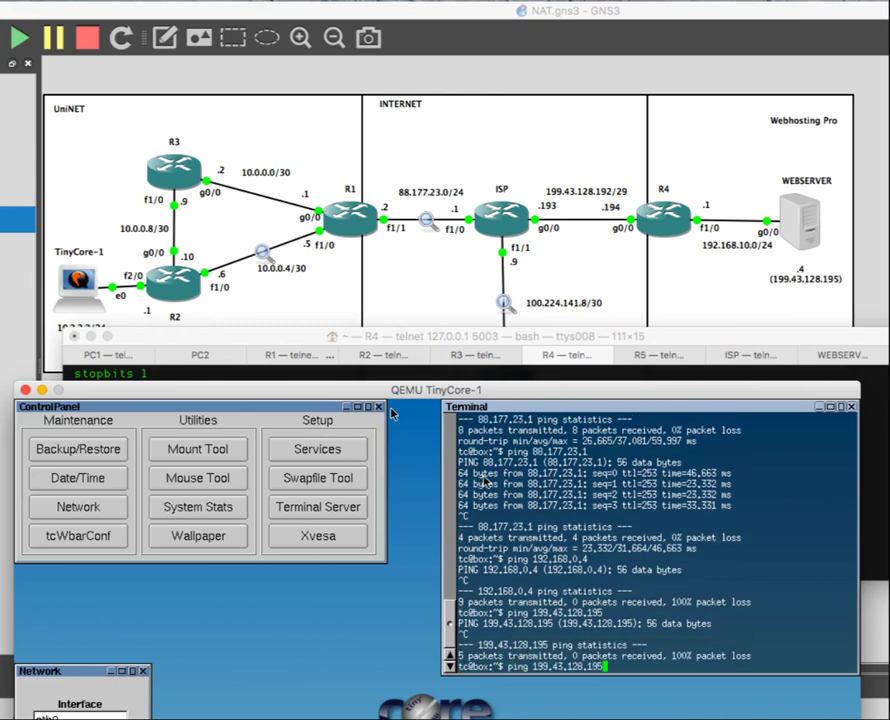
pyautogui.press('BackSpace')
pyautogui.write('4')
pyautogui.press('Return')
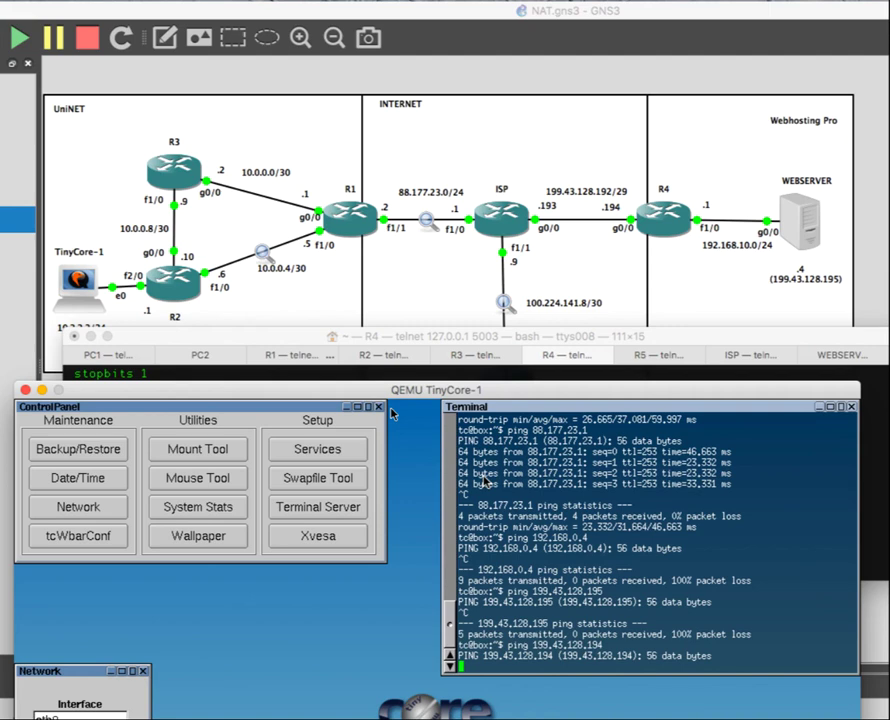
pyautogui.hotkey('ctrl', 'c')
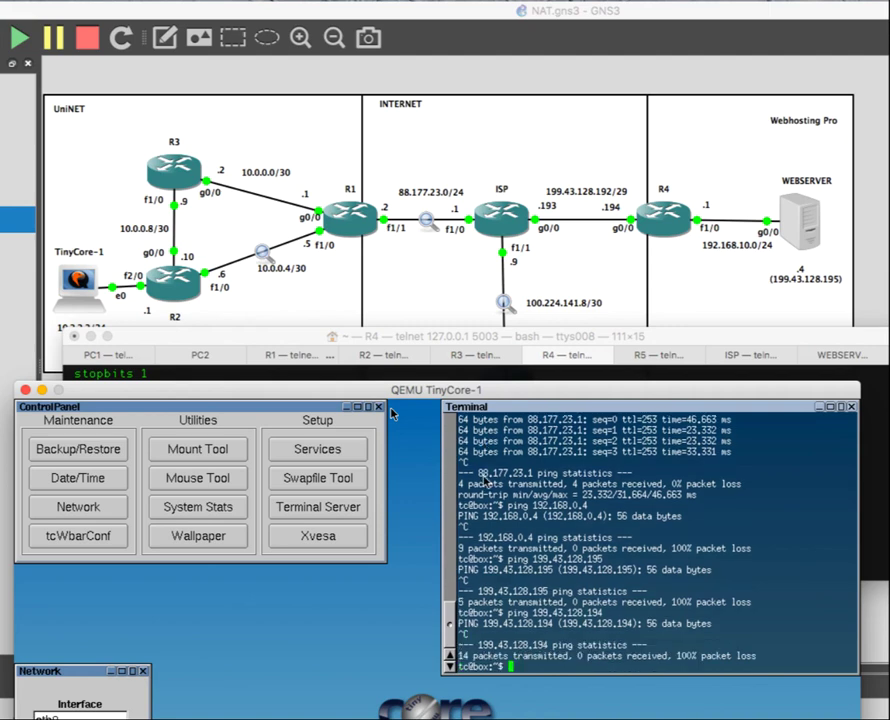
# - Ping R1 at 10.0.0.5 and the ISP at 88.177.23.1 from TinyCore-1, stopping each ping after a reply or two
pyautogui.write('ping 10.0.0.5')
pyautogui.press('Return')
pyautogui.hotkey('ctrl', 'c')
pyautogui.write('ping 10')
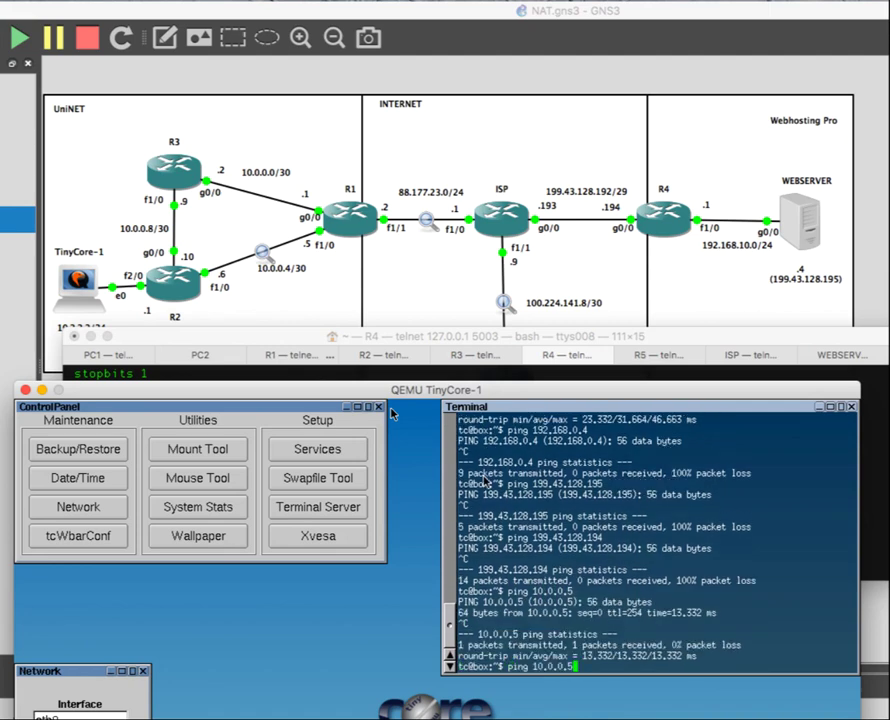
pyautogui.press('BackSpace')
pyautogui.press('BackSpace')
pyautogui.write('88.177.23.1')
pyautogui.press('Return')
pyautogui.hotkey('ctrl', 'c')
# - Start a ping from TinyCore-1 to the ISP's far-side address 199.43.128.193 and leave it running
pyautogui.press('Up')
pyautogui.press('Up')
pyautogui.press('Up')
pyautogui.press('BackSpace')
pyautogui.write('3')
pyautogui.press('Return')
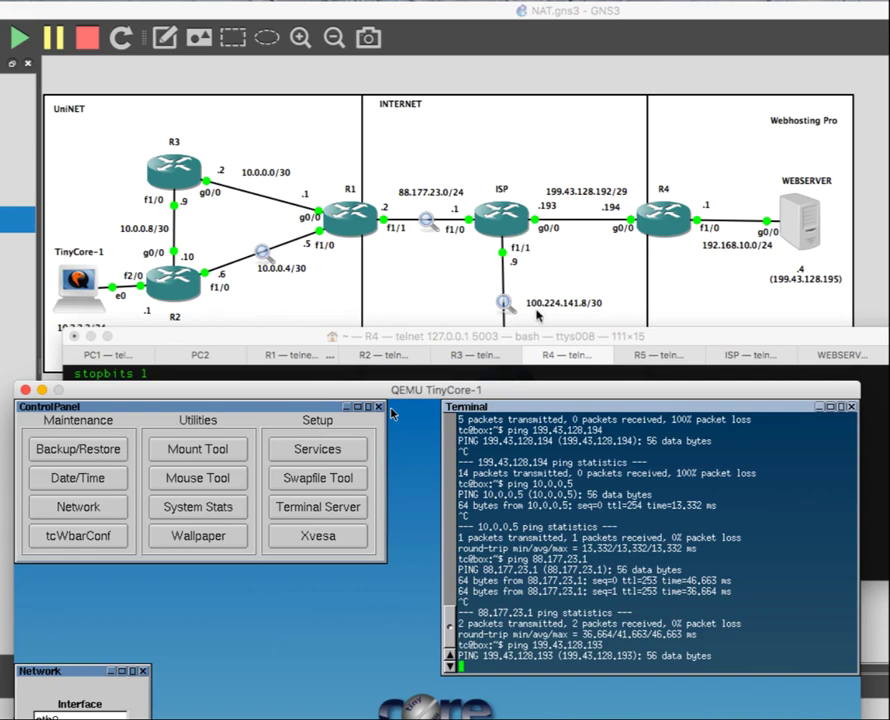
# - Move the router console window down to uncover more of the topology, and bring TinyCore-1's running ping back into view
pyautogui.click(535, 338)
pyautogui.moveTo(535, 338); pyautogui.dragTo(503, 391)
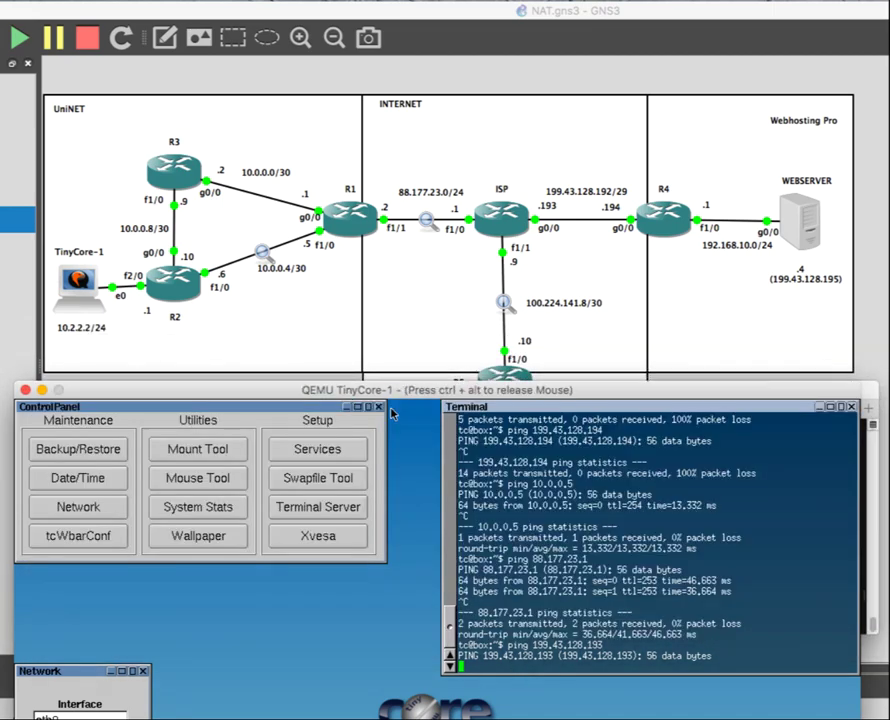
pyautogui.click(16, 405)
pyautogui.hotkey('ctrl', 'alt')
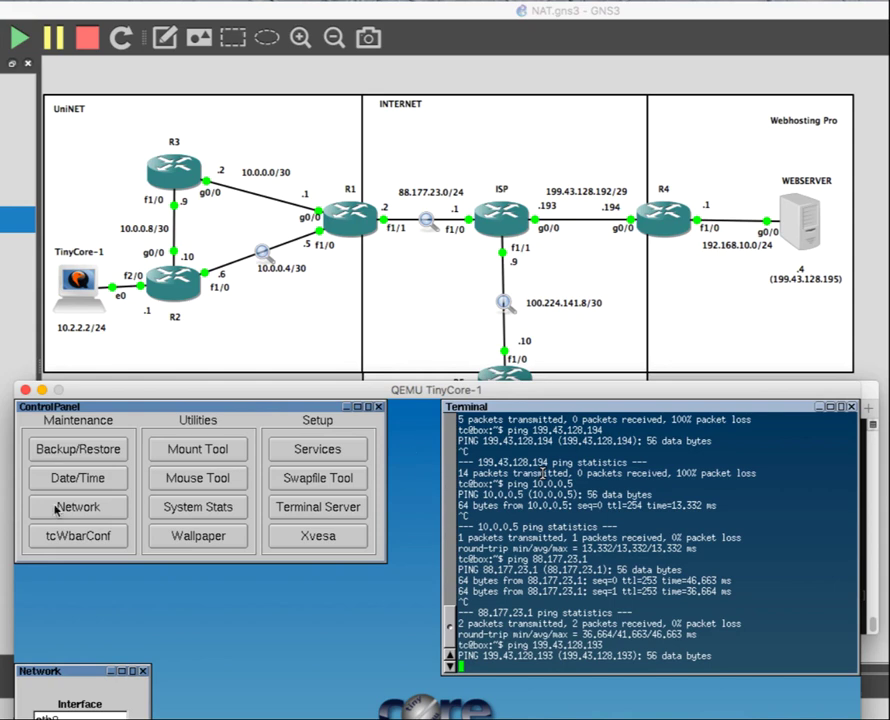
# - Switch to R1's console, leave configuration mode and turn off all debugging
pyautogui.press('super+Tab')
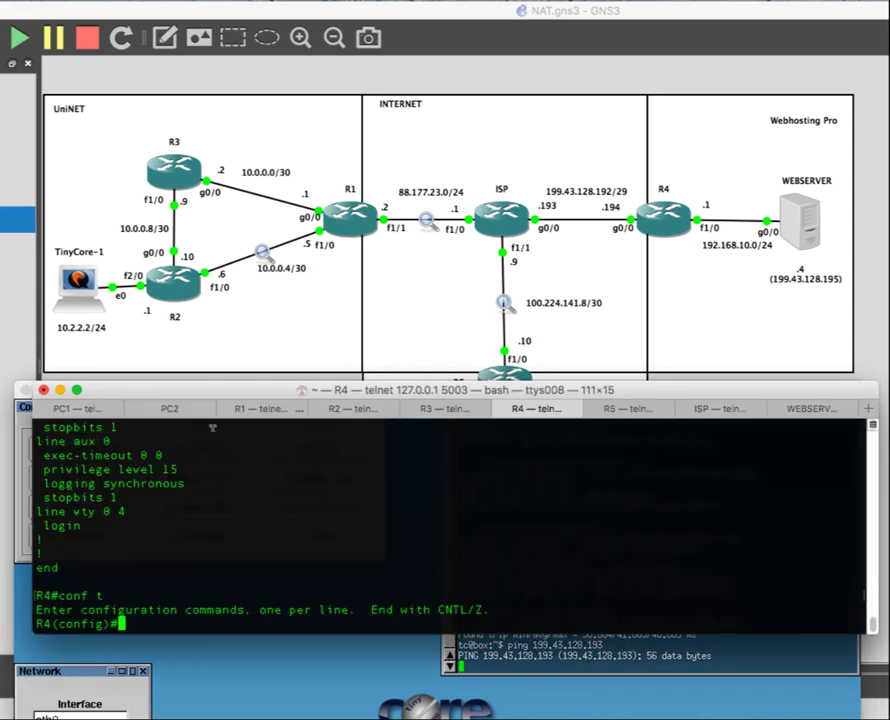
pyautogui.click(270, 411)
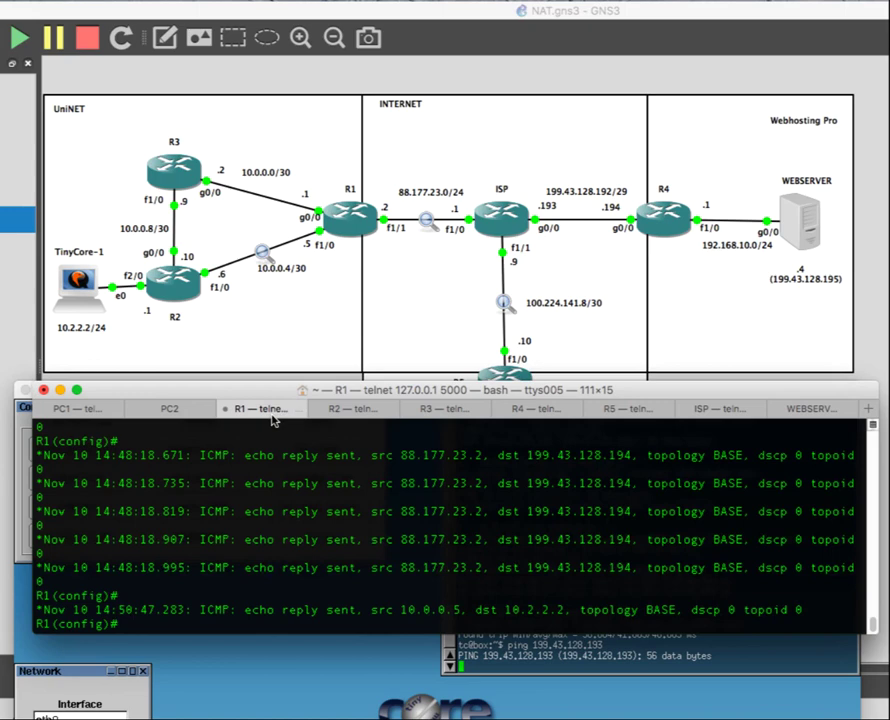
pyautogui.press('Return')
pyautogui.press('Return')
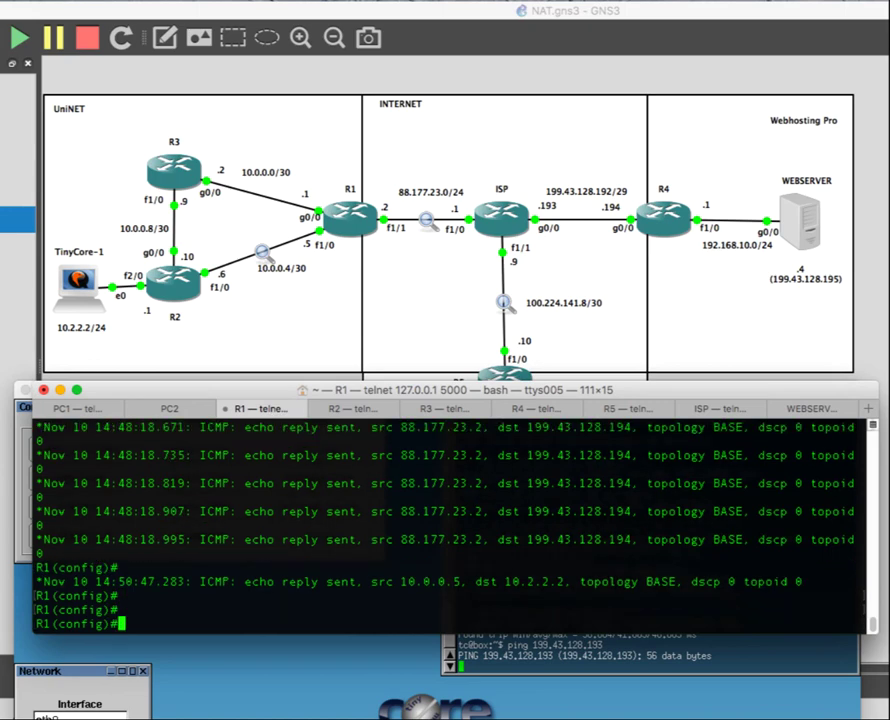
pyautogui.hotkey('ctrl', 'z')
pyautogui.write('d')
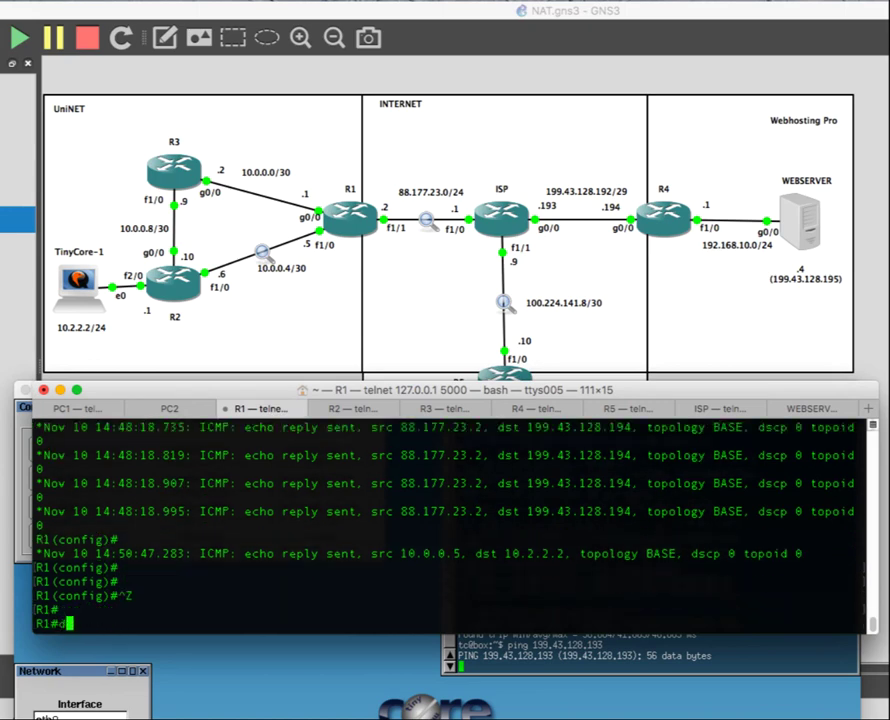
pyautogui.press('BackSpace')
pyautogui.write('undebug all')
pyautogui.press('Return')
pyautogui.press('Return')
pyautogui.press('Return')
pyautogui.press('Return')
# - Display R1's full IP routing table and highlight the static default route
pyautogui.write('show ip route')
pyautogui.press('Return')
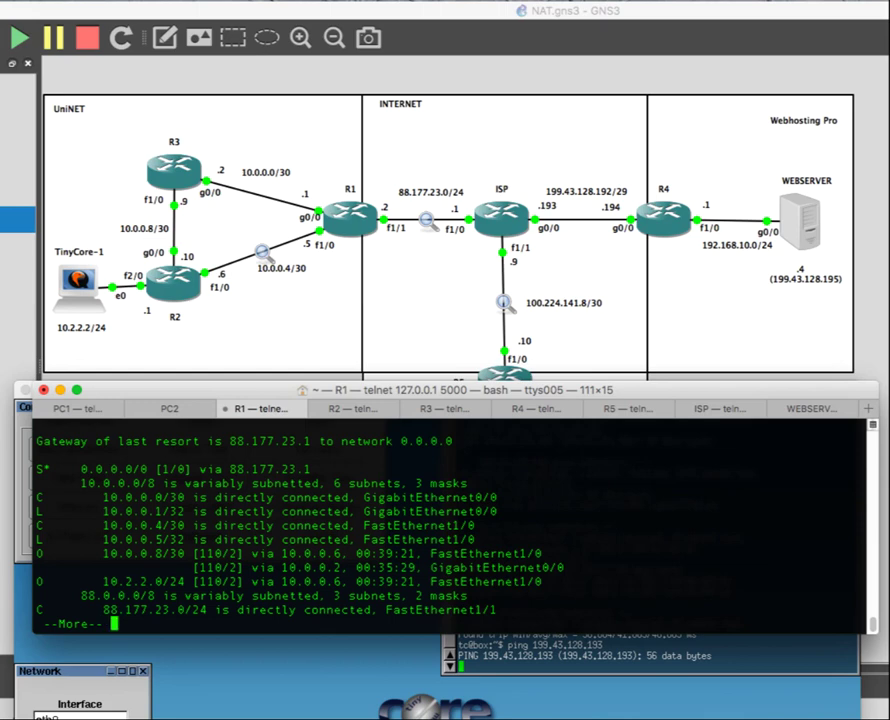
pyautogui.press('space')
pyautogui.scroll(1, 244, 486)
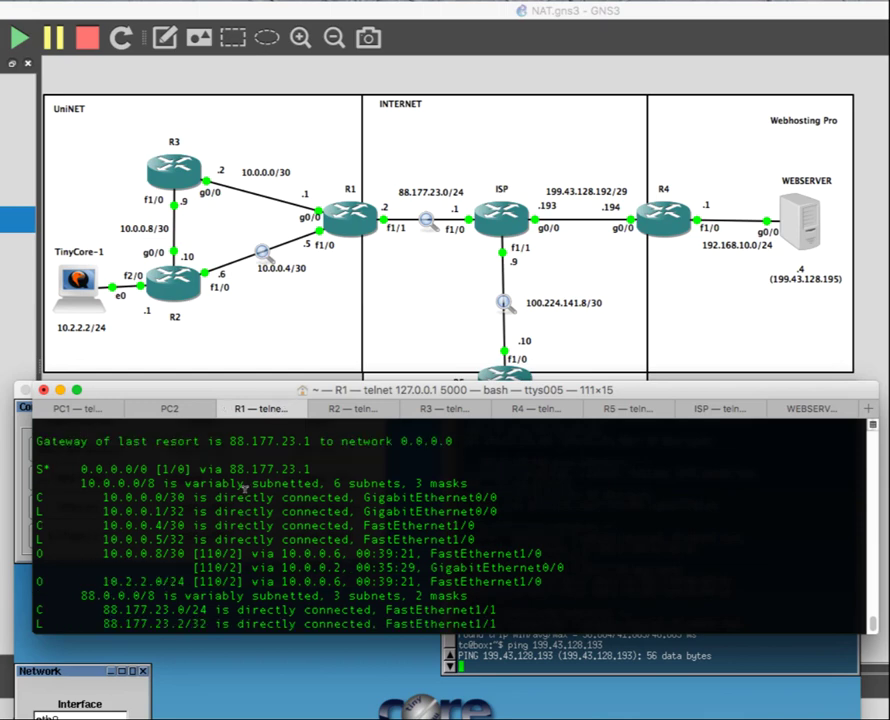
pyautogui.moveTo(81, 468); pyautogui.dragTo(310, 465)
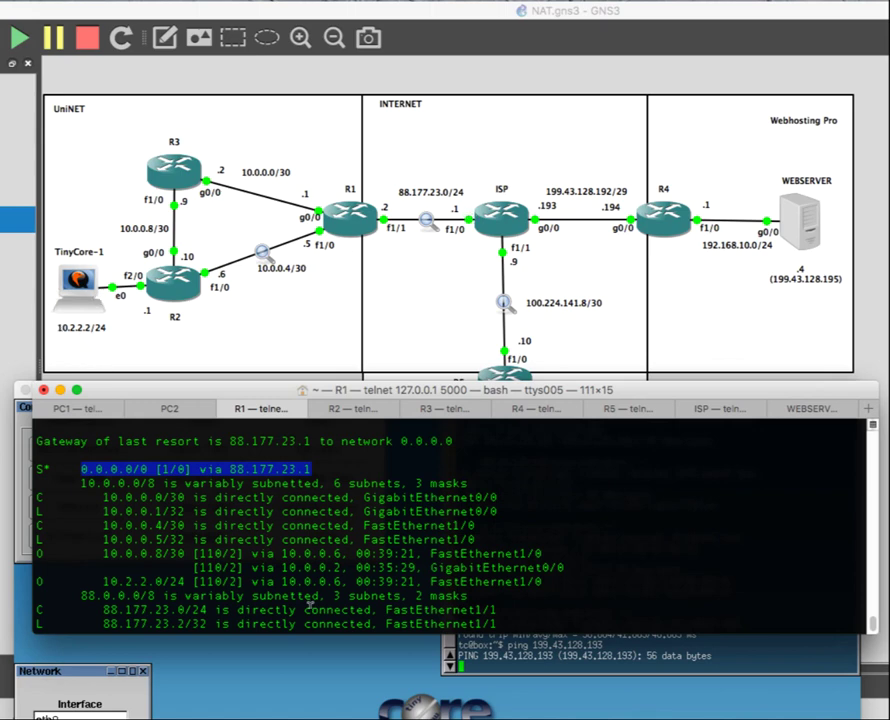
# - Return to TinyCore-1's running ping and highlight its destination address 199.43.128.193
pyautogui.click(463, 666)
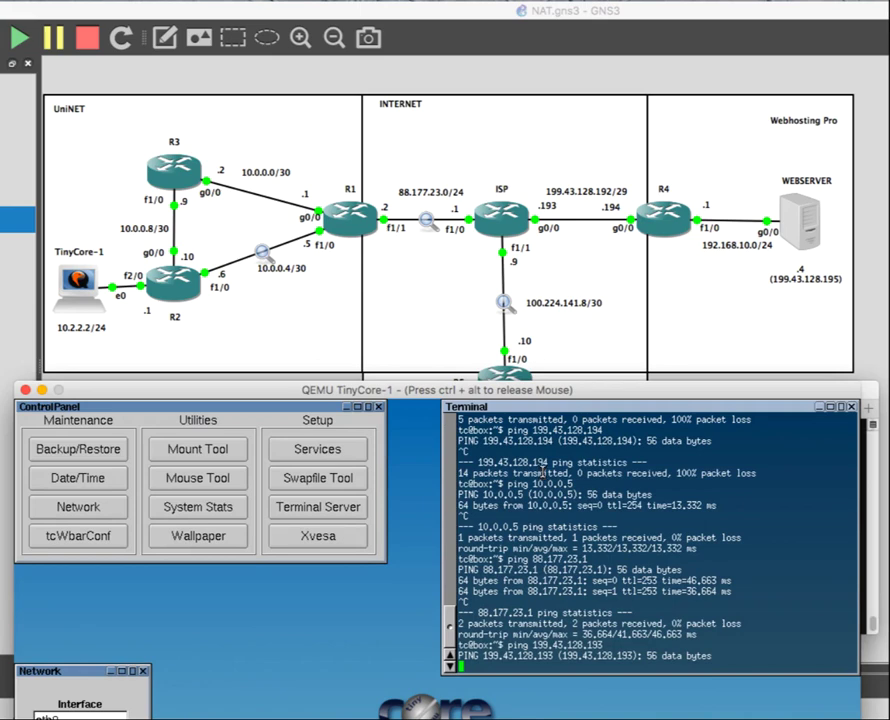
pyautogui.doubleClick(506, 660)
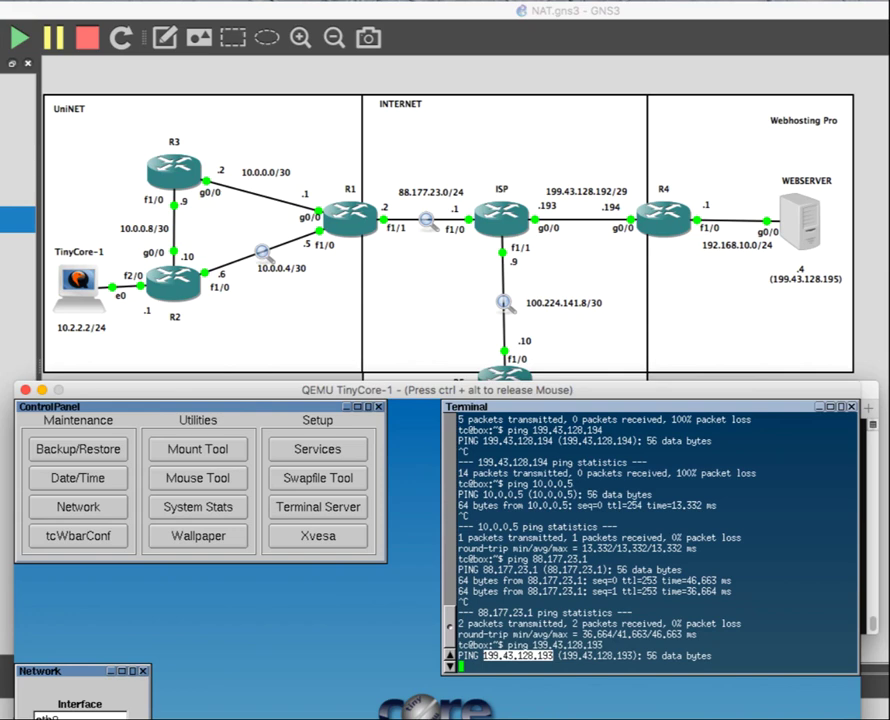
pyautogui.hotkey('ctrl', 'alt')
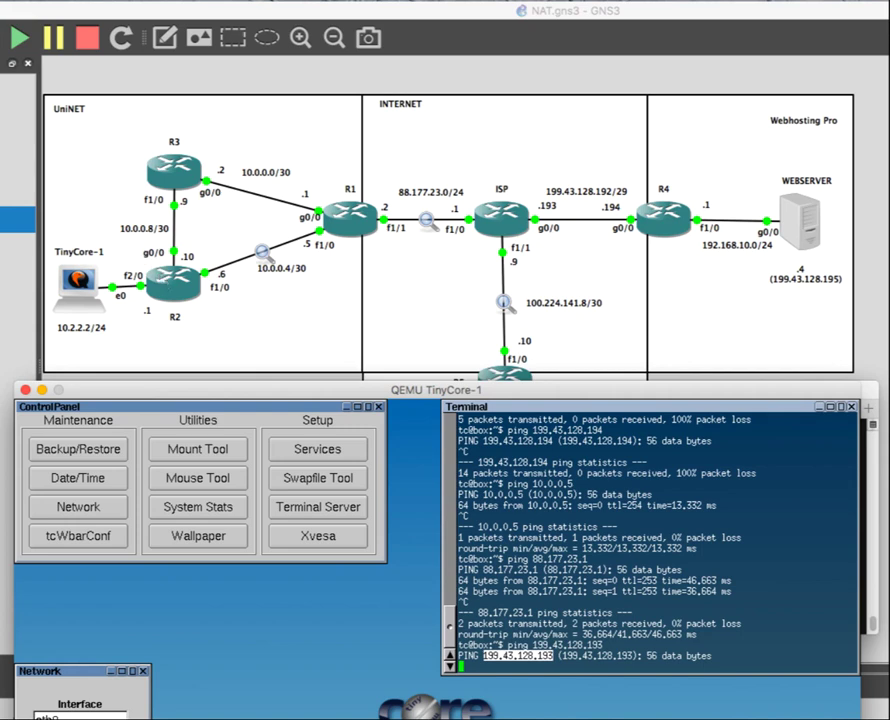
# - Switch to R2's console, display its IP routing table and highlight the OSPF routes to 10.0.0.0/30
pyautogui.press('super+Tab')
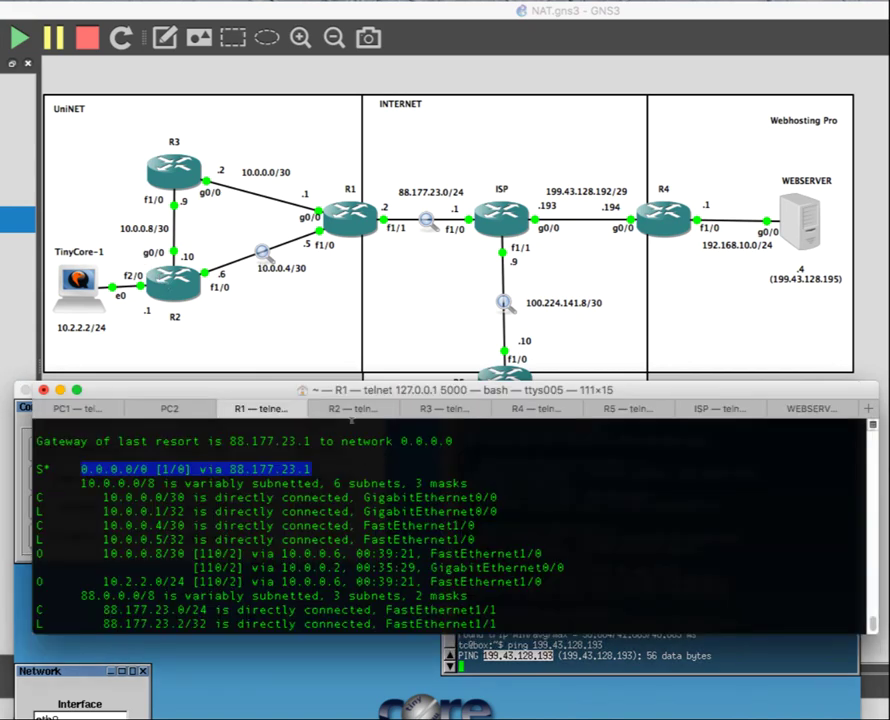
pyautogui.click(355, 410)
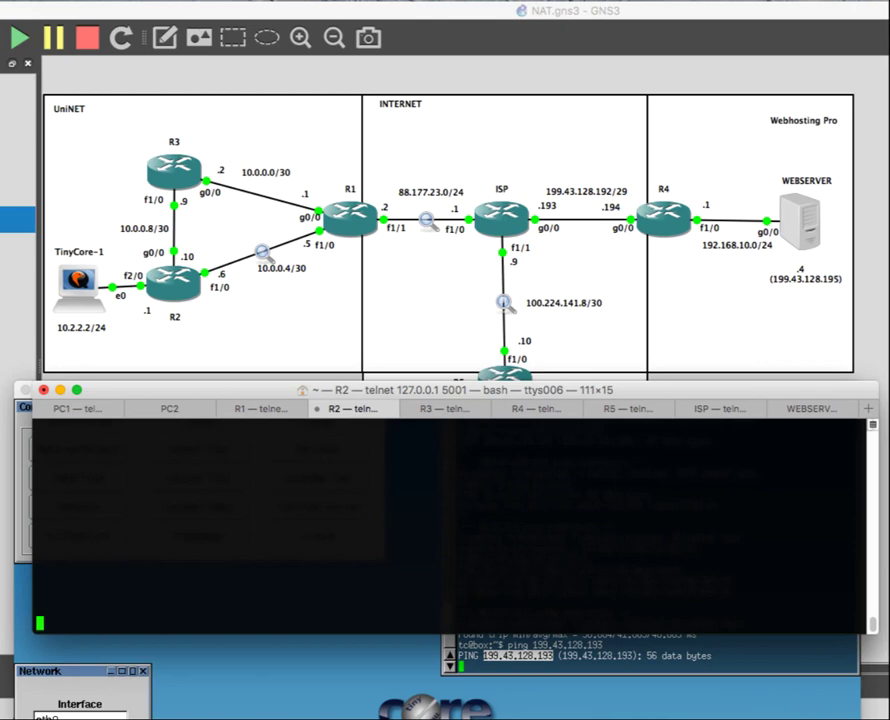
pyautogui.press('Return')
pyautogui.press('Return')
pyautogui.press('Return')
pyautogui.press('Return')
pyautogui.write('show ')
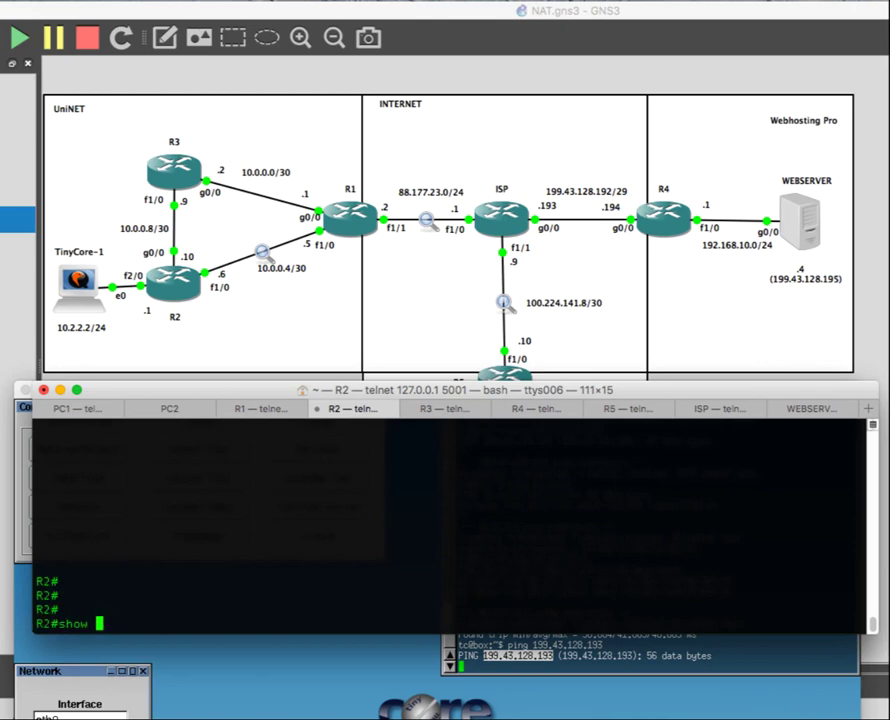
pyautogui.write('ip route')
pyautogui.press('Return')
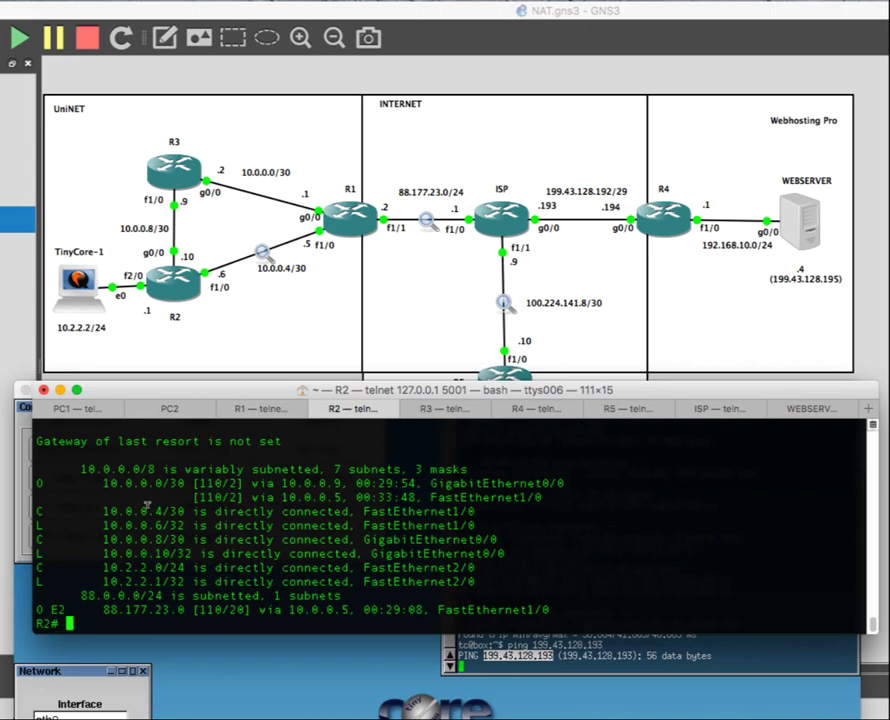
pyautogui.moveTo(36, 483); pyautogui.dragTo(545, 497)
pyautogui.moveTo(481, 490); pyautogui.dragTo(548, 491)
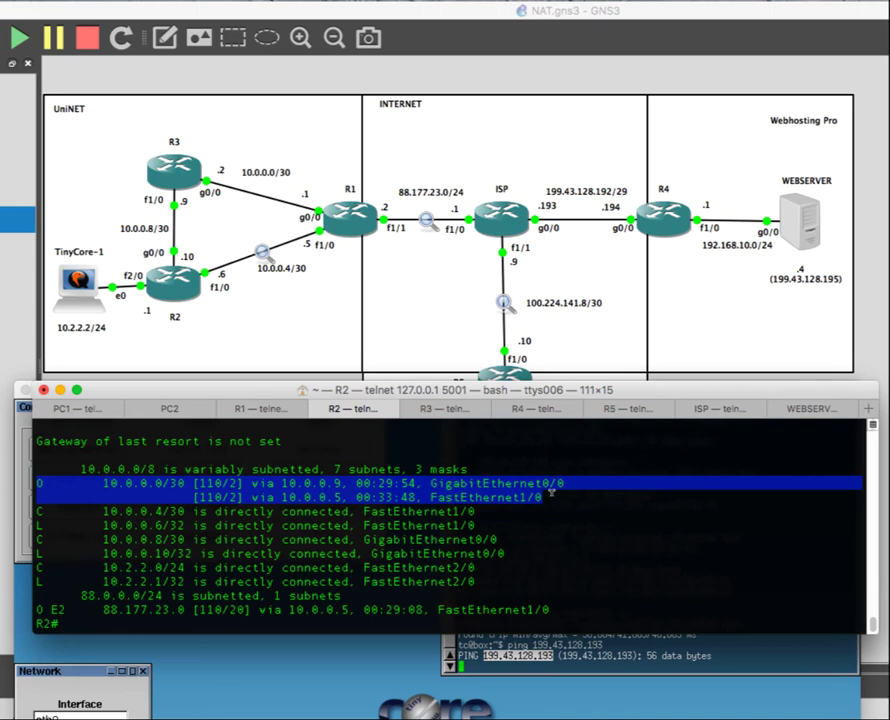
# - Switch back to R1's console, highlight its 0.0.0.0/0 route via 88.177.23.1 and return to the command prompt
pyautogui.click(279, 411)
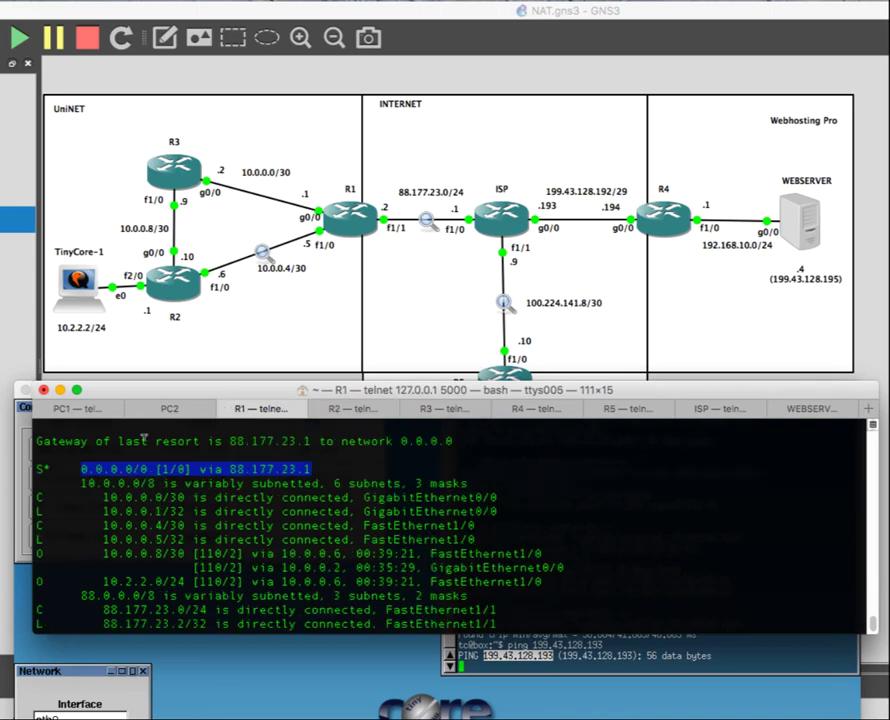
pyautogui.tripleClick(114, 467)
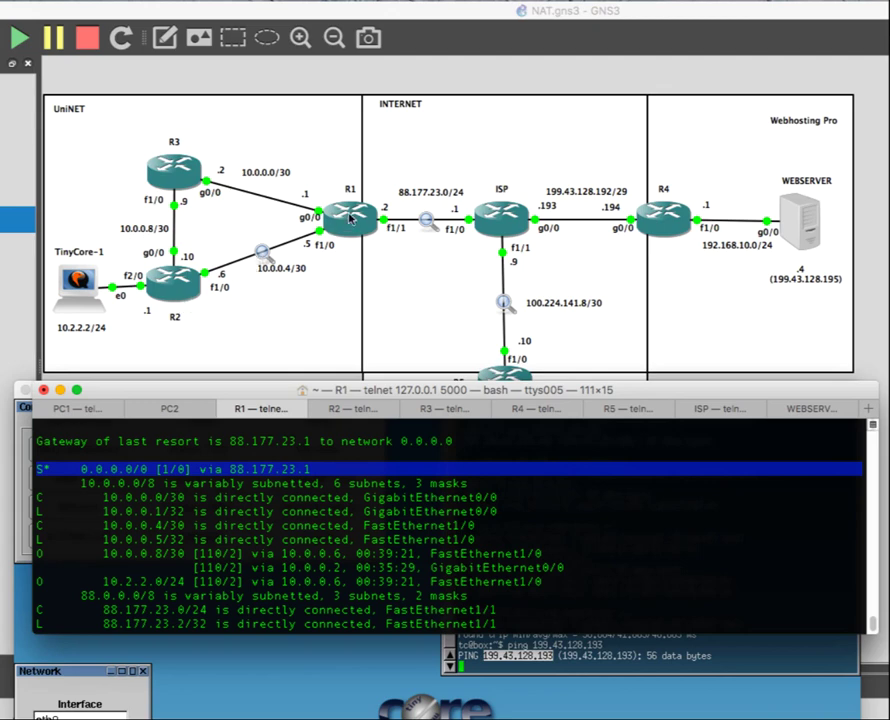
pyautogui.press('Return')
pyautogui.press('Return')
pyautogui.press('Return')
pyautogui.press('Return')
# - Advertise R1's default route in OSPF process 1 with default-information originate, leave configuration mode and return to TinyCore-1's running ping
pyautogui.write('conf t')
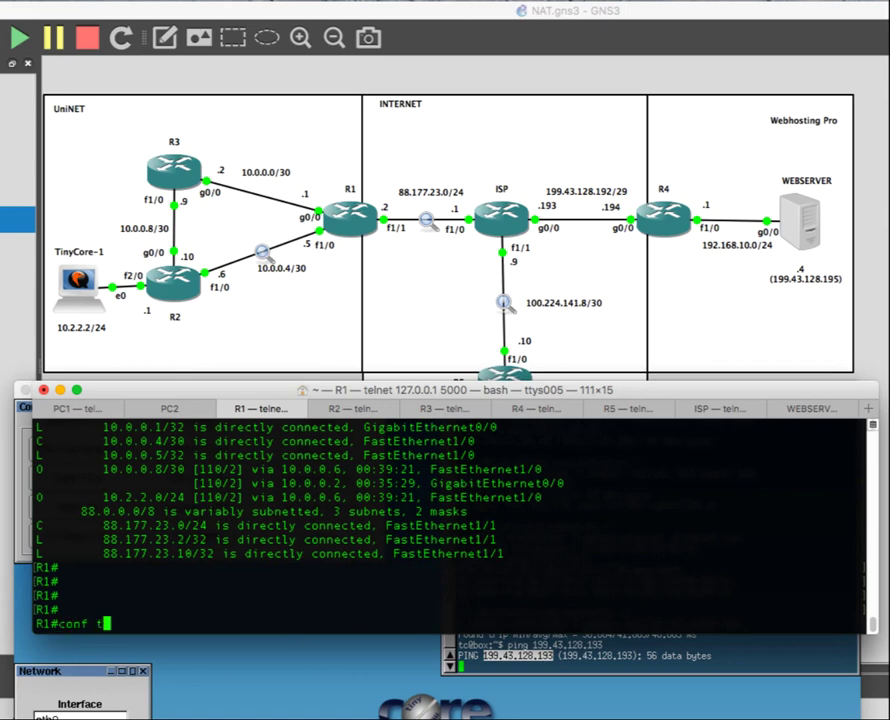
pyautogui.press('Return')
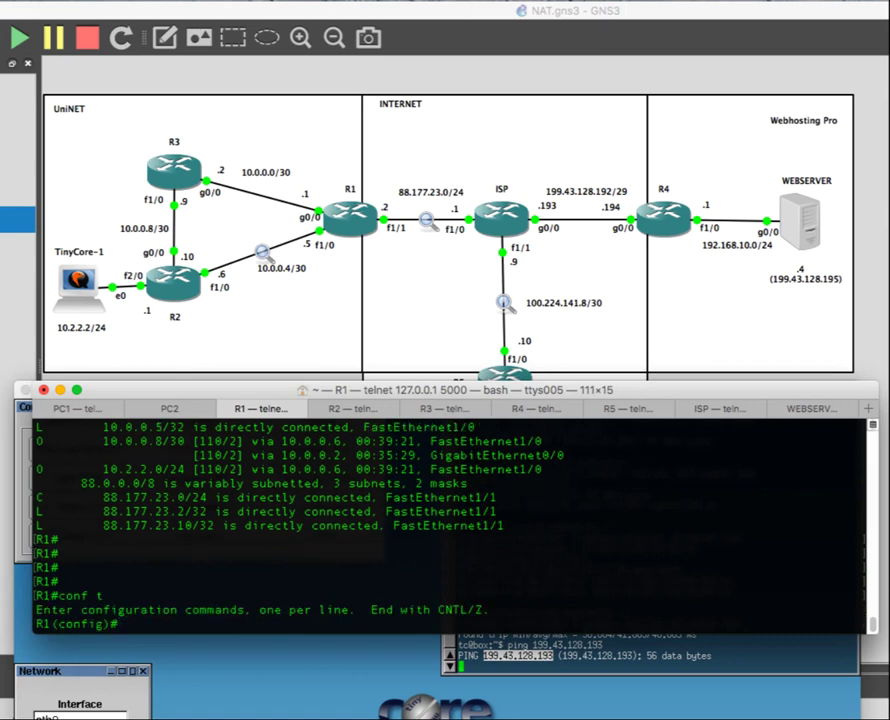
pyautogui.write('router ospf 1')
pyautogui.press('Return')
pyautogui.write('de')
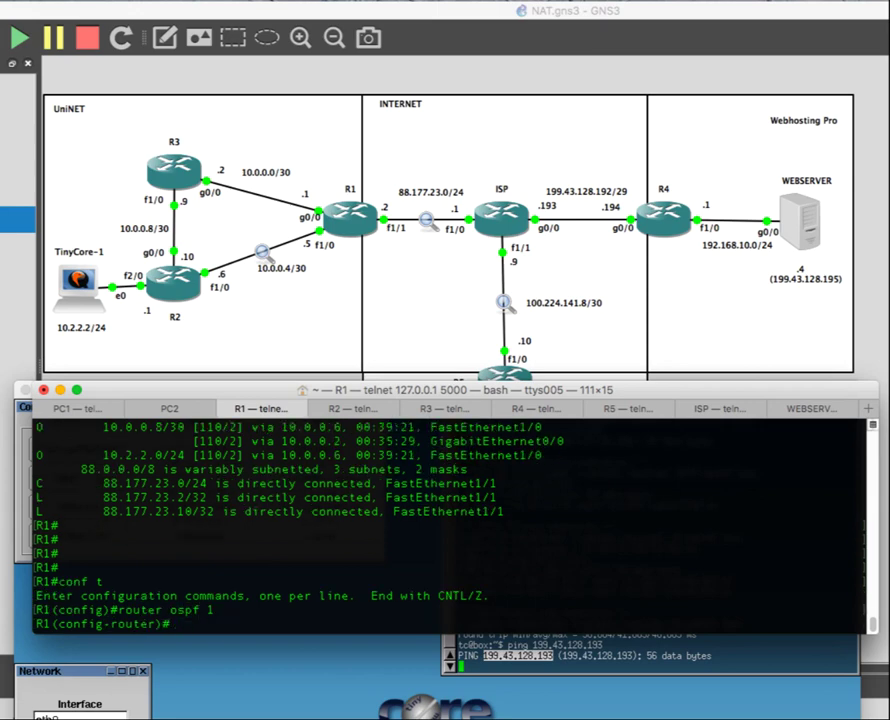
pyautogui.press('Tab')
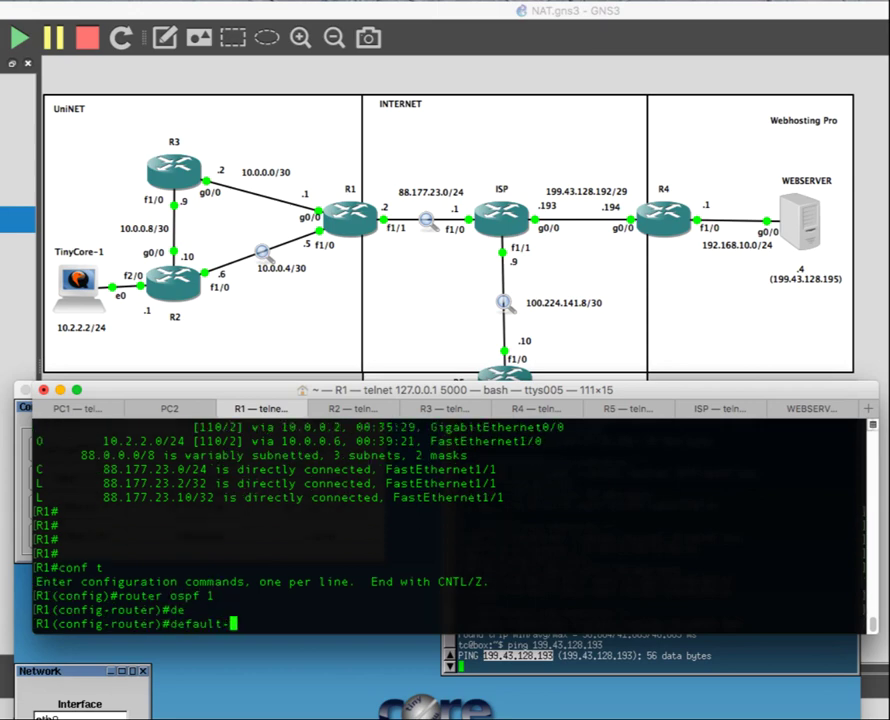
pyautogui.write('-i')
pyautogui.press('Tab')
pyautogui.write('or')
pyautogui.press('Tab')
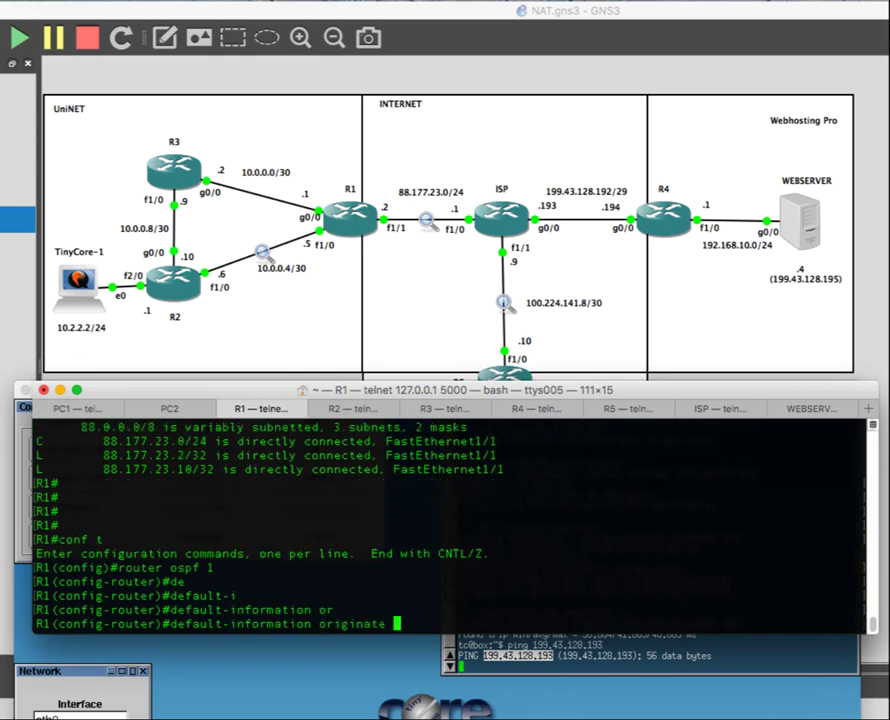
pyautogui.press('Return')
pyautogui.hotkey('ctrl', 'z')
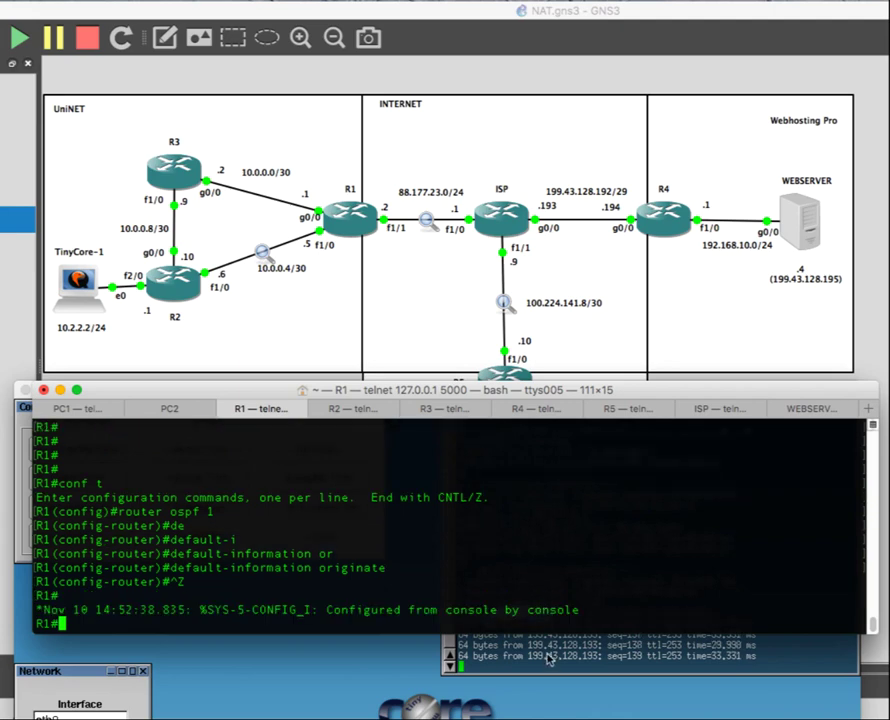
pyautogui.click(552, 664)
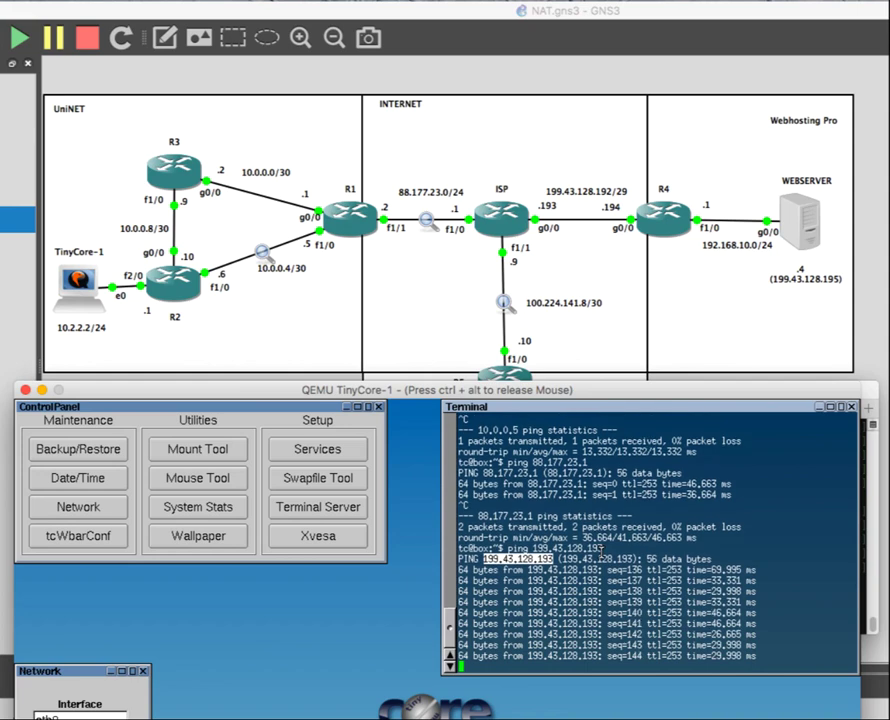
# - Stop TinyCore-1's running ping, ping R4's outside address 199.43.128.194 and end that ping after several packets
pyautogui.hotkey('ctrl', 'c')
pyautogui.press('Up')
pyautogui.press('BackSpace')
pyautogui.write('43.128.194')
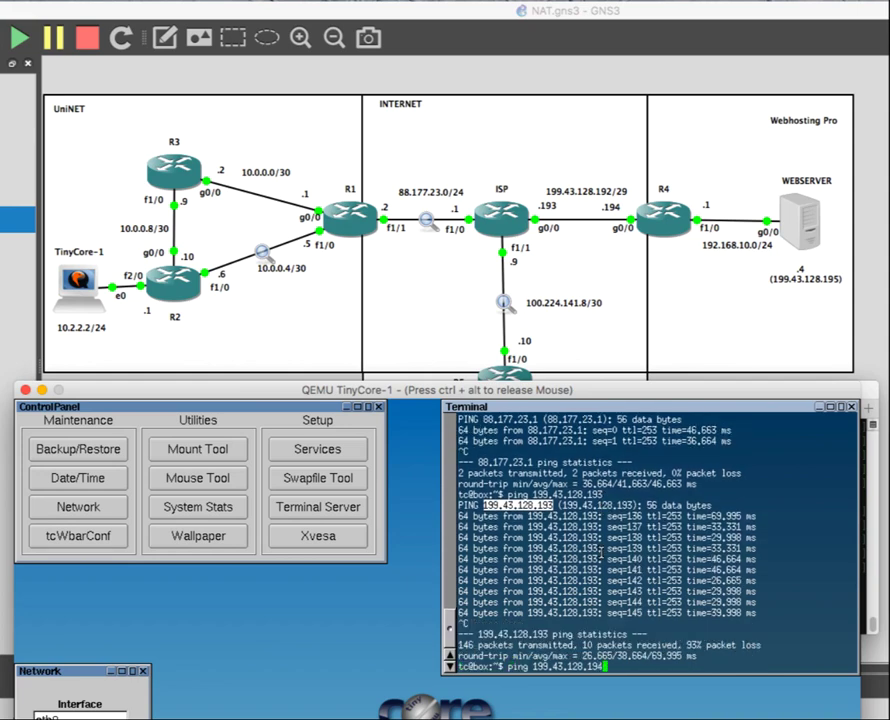
pyautogui.press('Return')
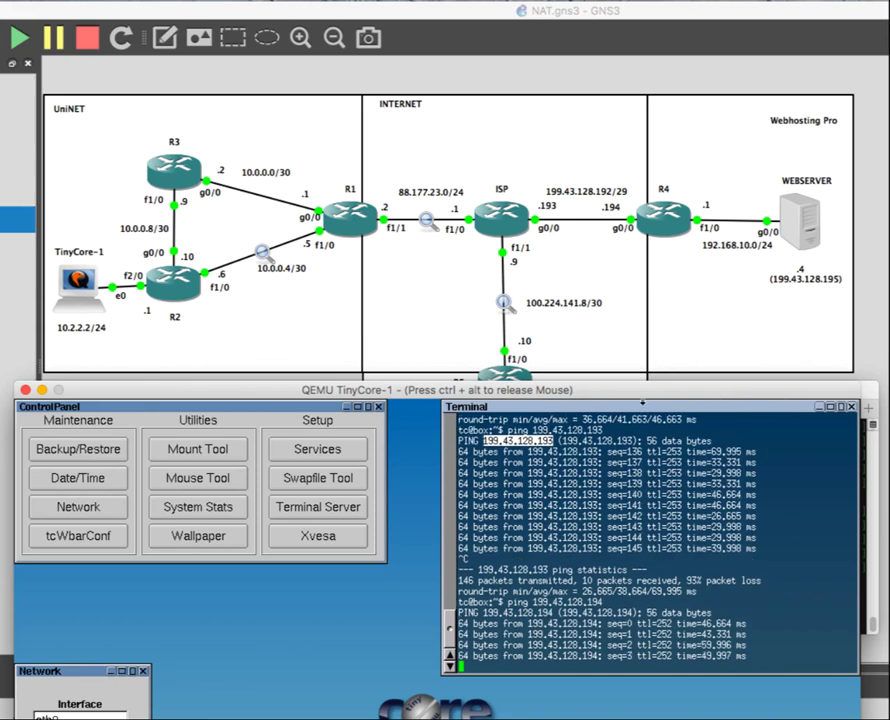
pyautogui.hotkey('ctrl', 'alt')
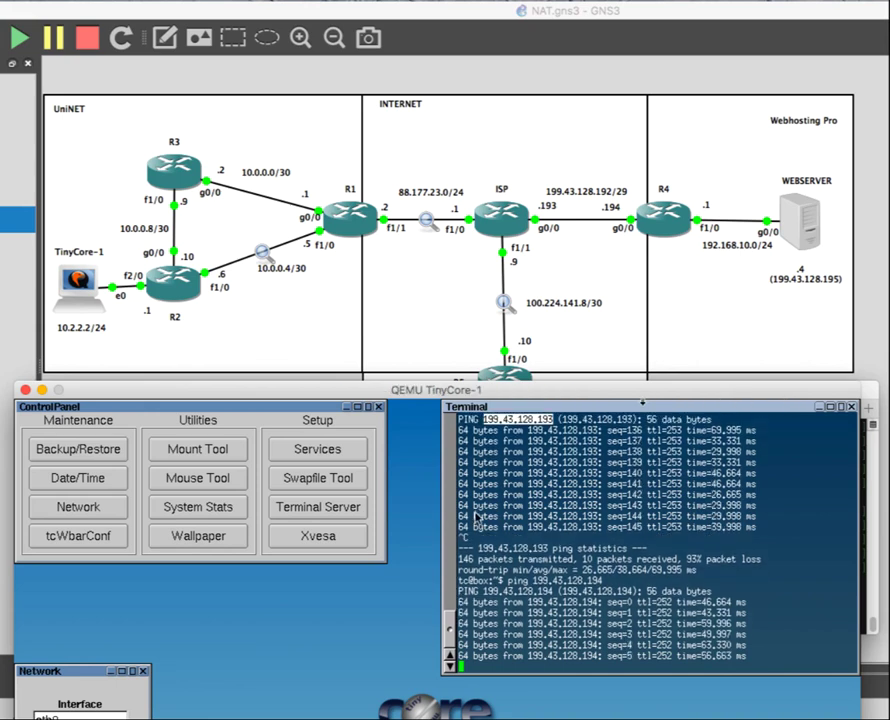
pyautogui.click(593, 515)
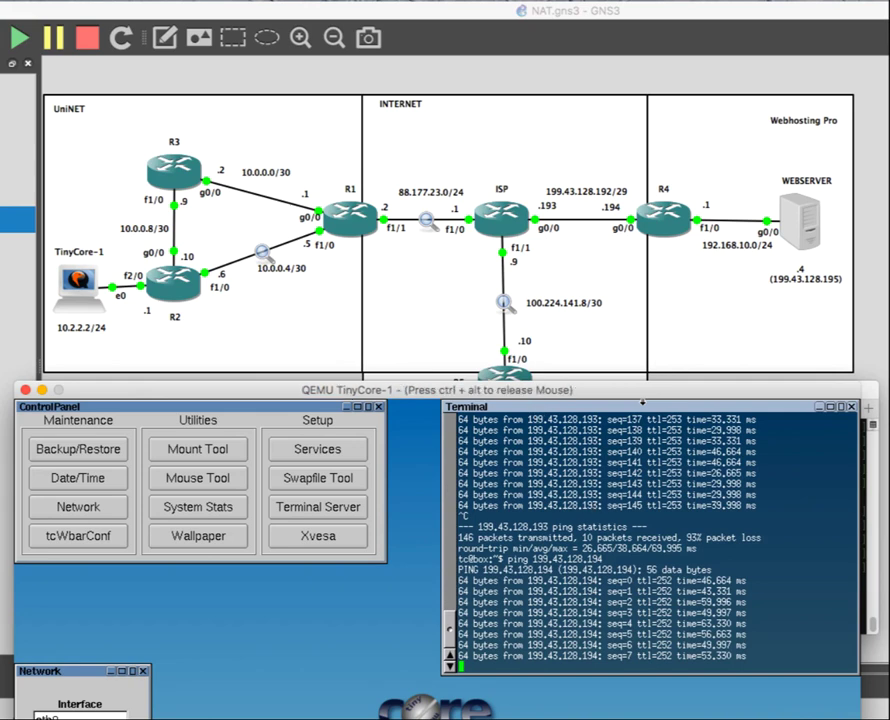
pyautogui.hotkey('ctrl', 'c')
# - Ping the web server's public address 199.43.128.195 from TinyCore-1 and release the virtual machine's pointer capture
pyautogui.press('Up')
pyautogui.press('BackSpace')
pyautogui.press('Return')
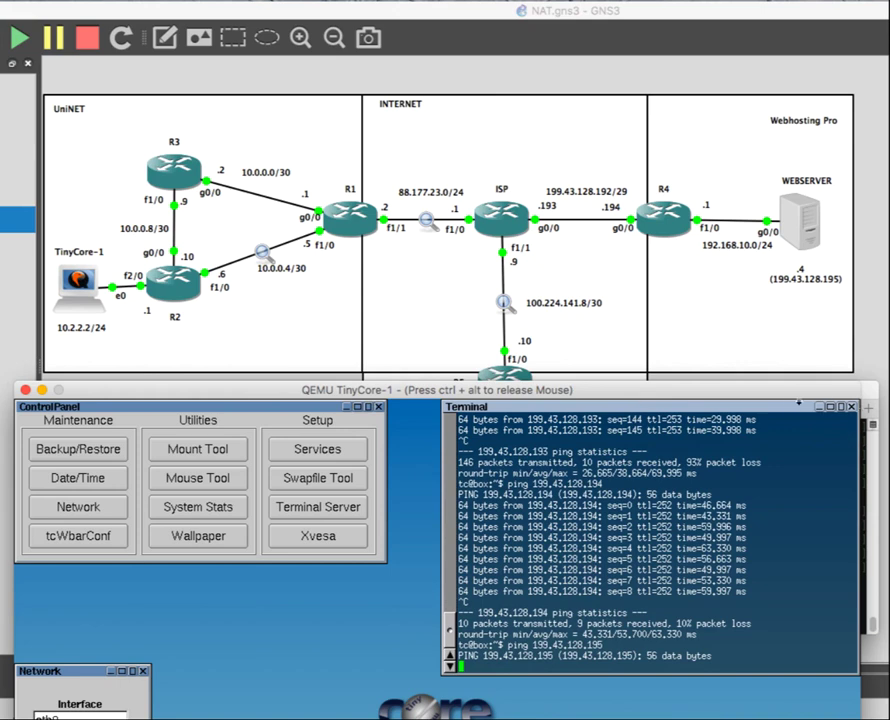
pyautogui.hotkey('ctrl', 'alt')
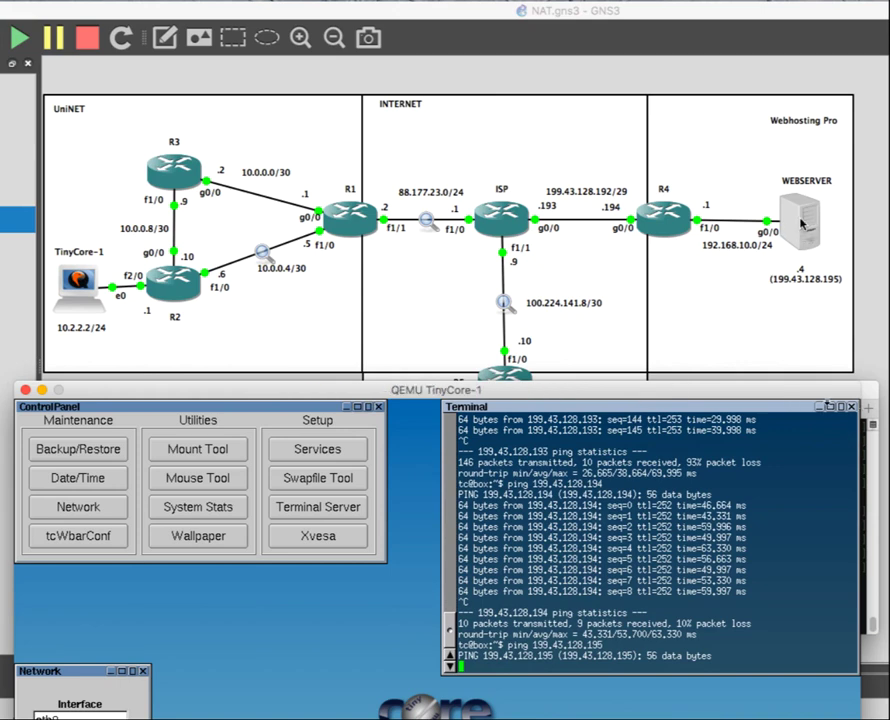
# - Switch to the router terminal and bring up R4's console at its global configuration prompt
pyautogui.click(869, 500)
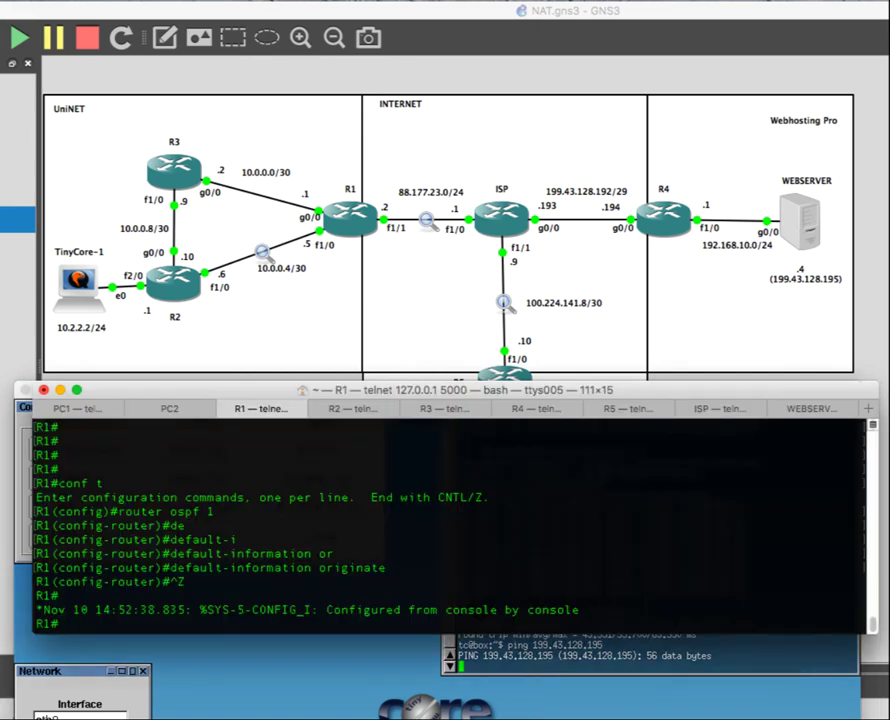
pyautogui.click(543, 410)
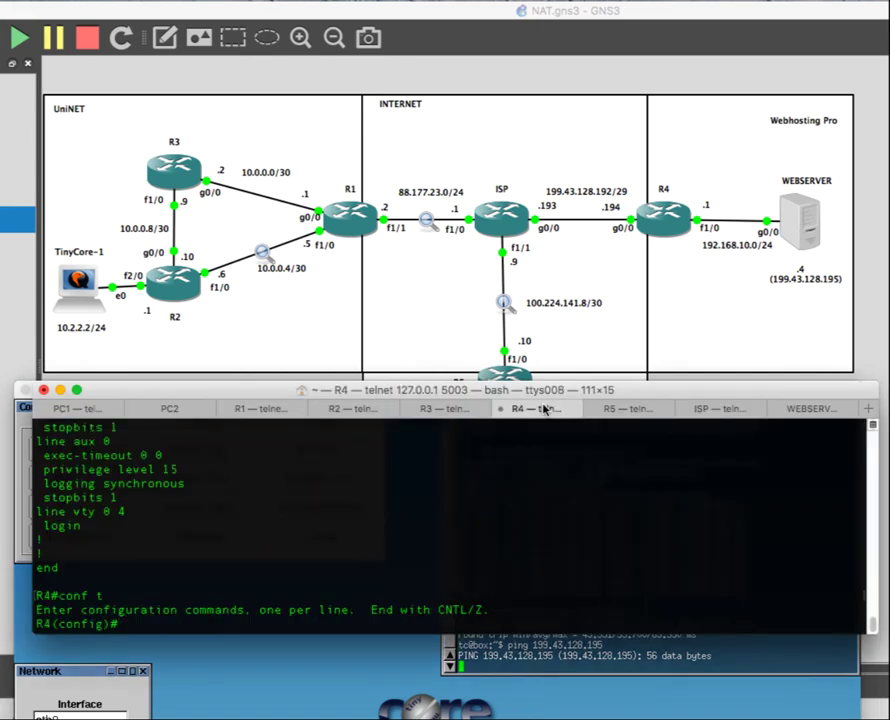
pyautogui.press('Return')
pyautogui.press('Return')
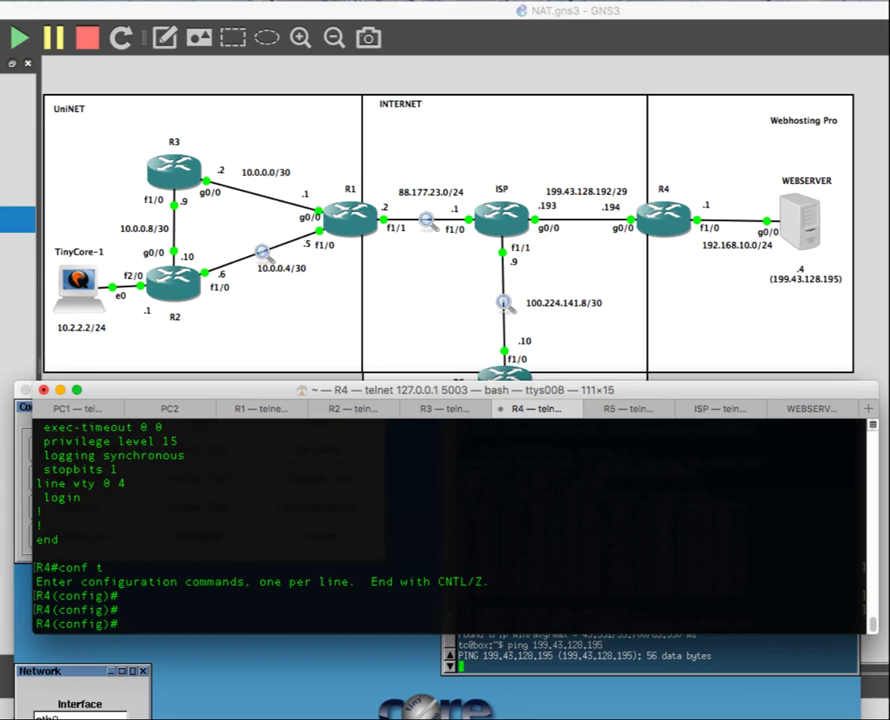
# - Begin a static inside source NAT entry on R4 with ip nat inside source static, listing the available arguments
pyautogui.write('pi')
pyautogui.press('BackSpace')
pyautogui.press('BackSpace')
pyautogui.write('ip nat inside s')
pyautogui.press('Tab')
pyautogui.write('su')
pyautogui.press('Tab')
pyautogui.press('BackSpace')
pyautogui.write('o')
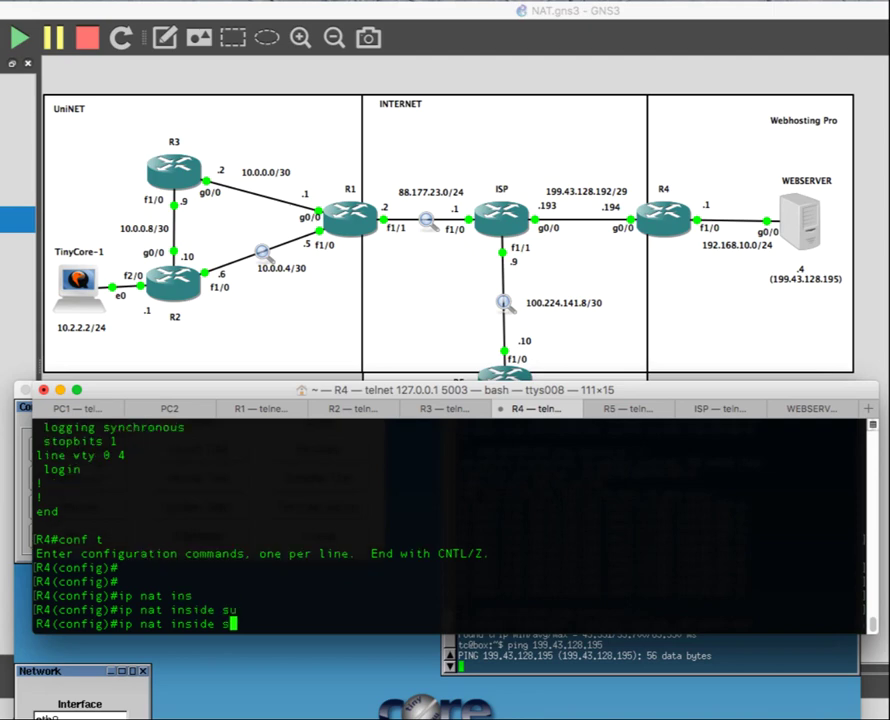
pyautogui.press('Tab')
pyautogui.write('?')
pyautogui.write('st')
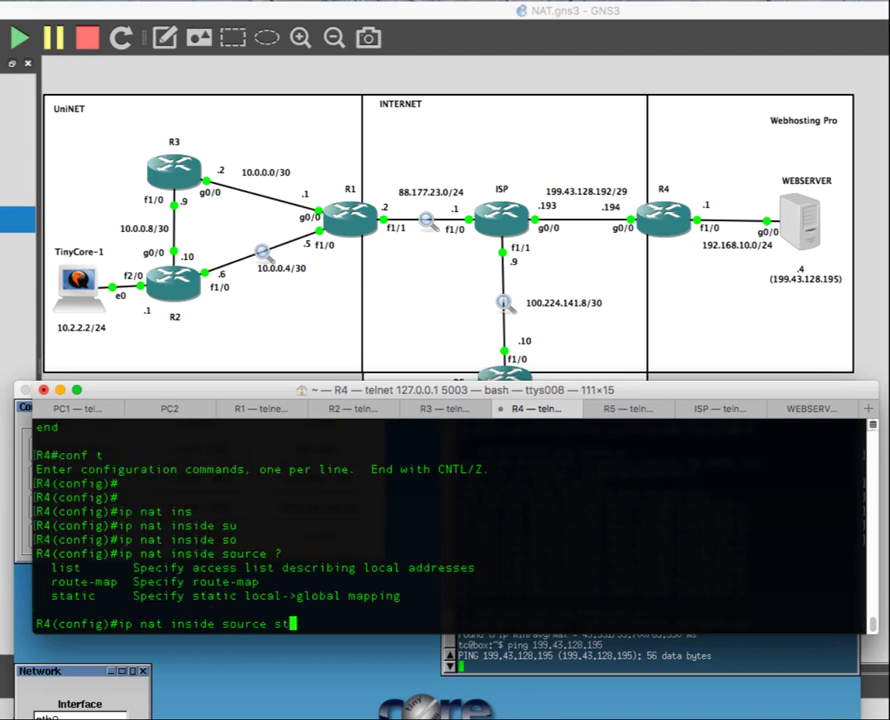
pyautogui.press('Tab')
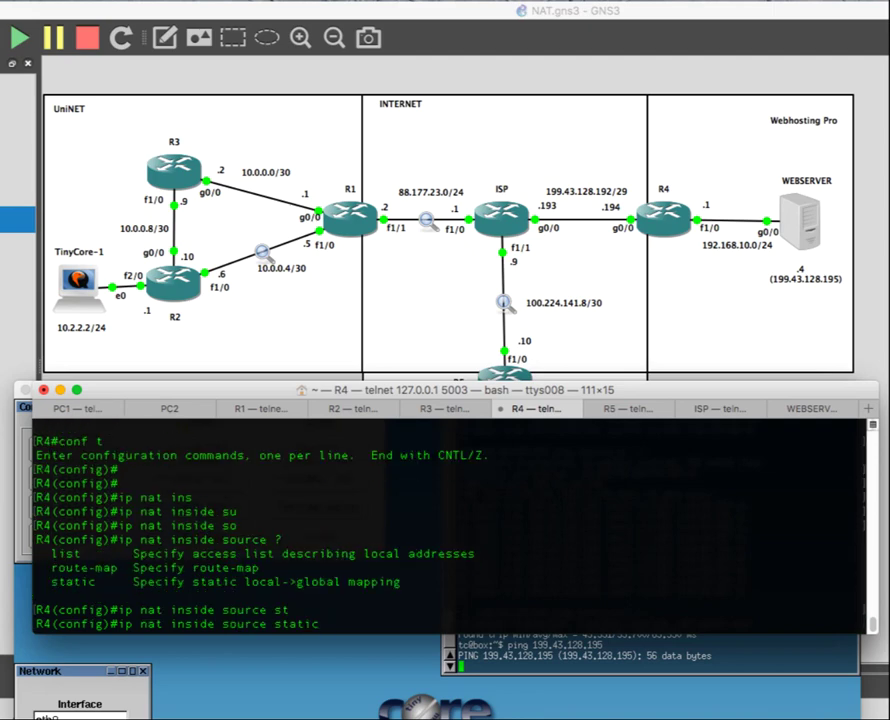
pyautogui.write('?')
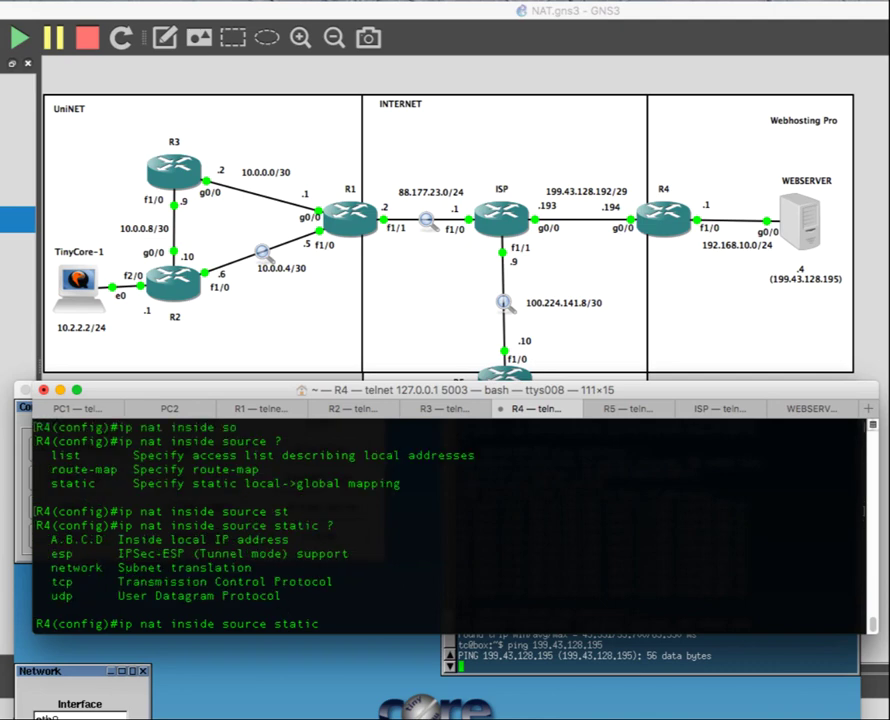
# - Complete the static NAT entry mapping inside local 192.168.0.4 to inside global 199.43.128.195 and leave R4's configuration mode
pyautogui.tripleClick(262, 539)
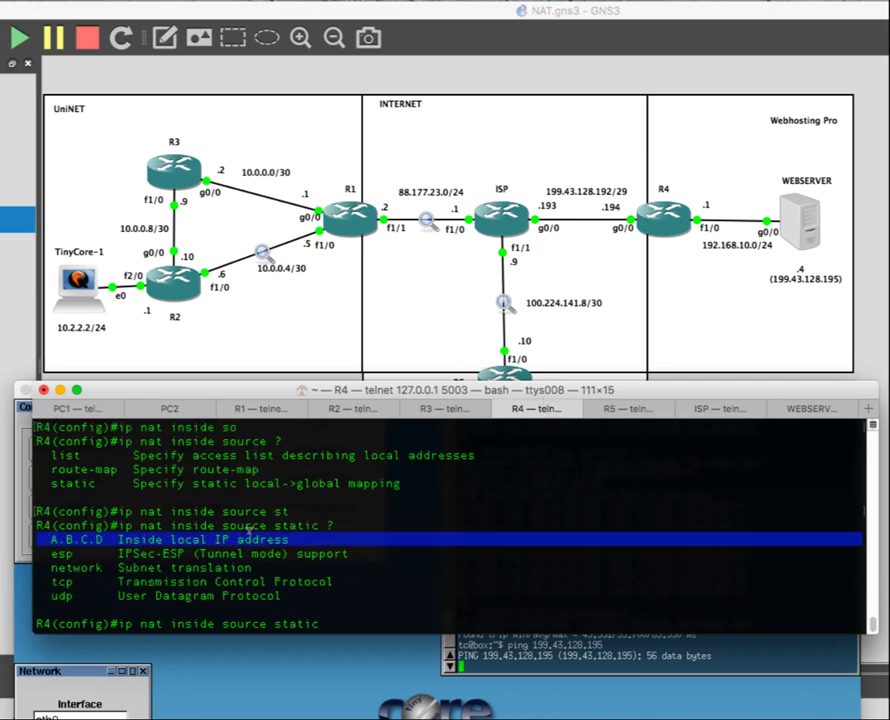
pyautogui.click(265, 539)
pyautogui.write('192.1')
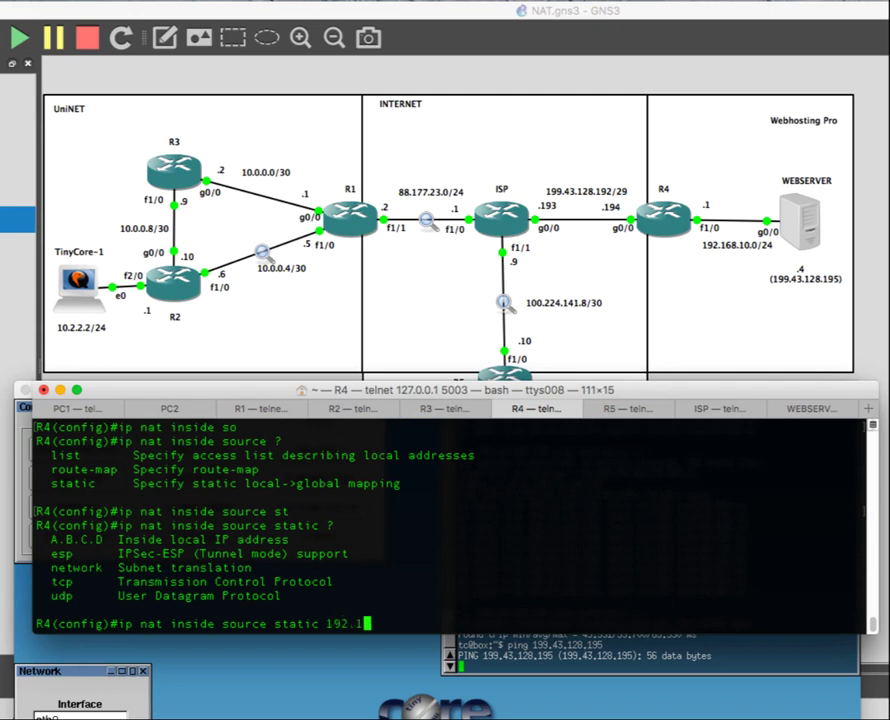
pyautogui.write('68.8.4 ?')
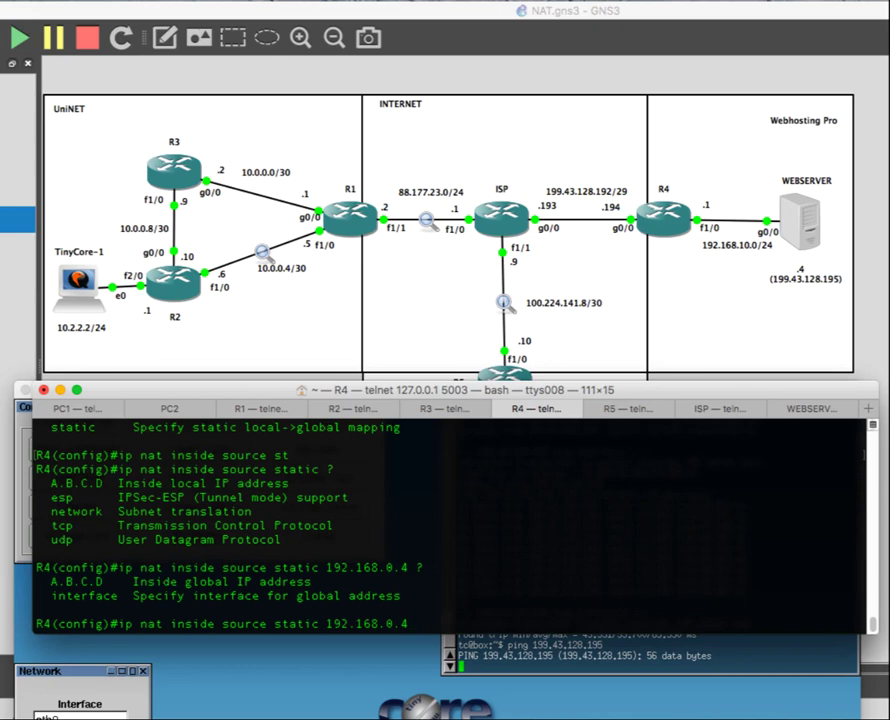
pyautogui.write('199.43.128.195')
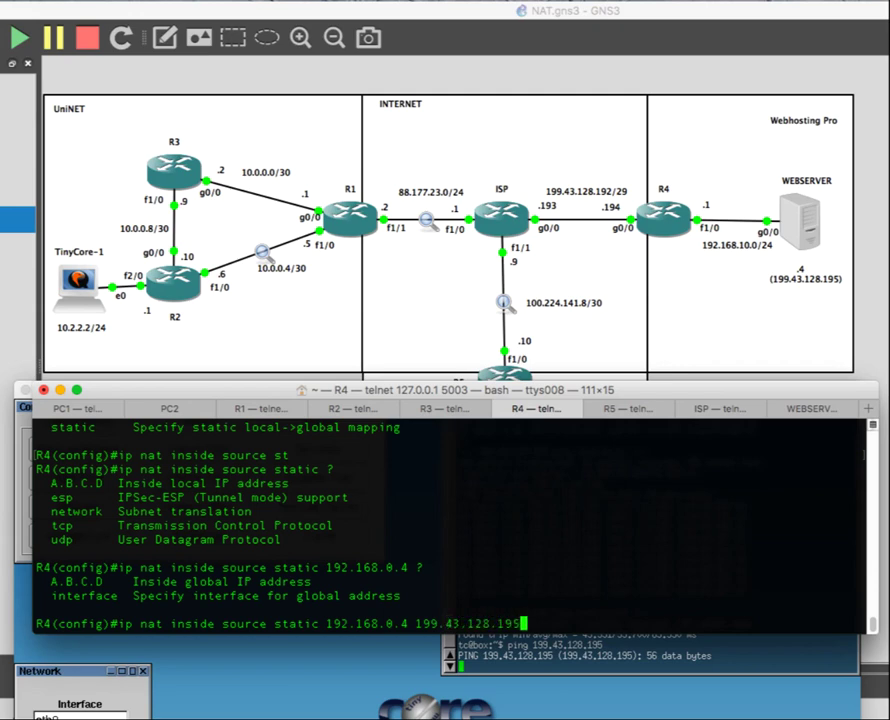
pyautogui.write(' ?')
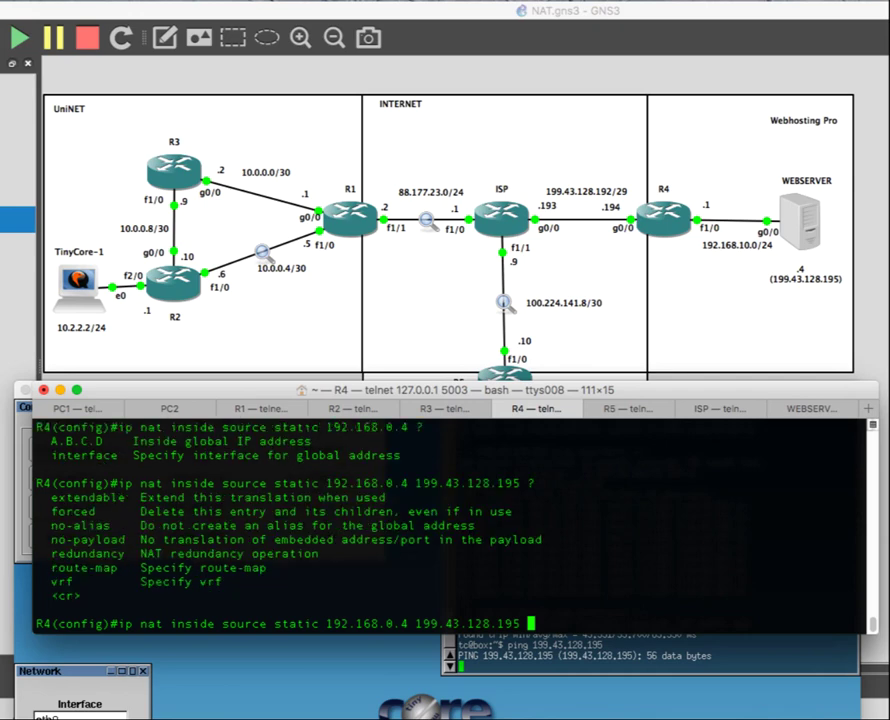
pyautogui.press('Return')
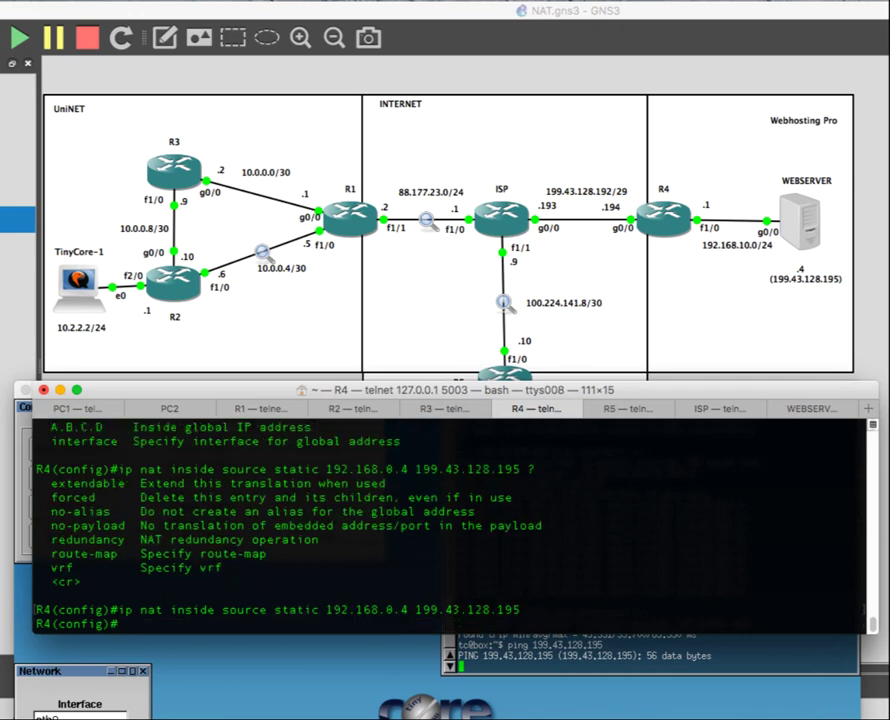
pyautogui.hotkey('ctrl', 'z')
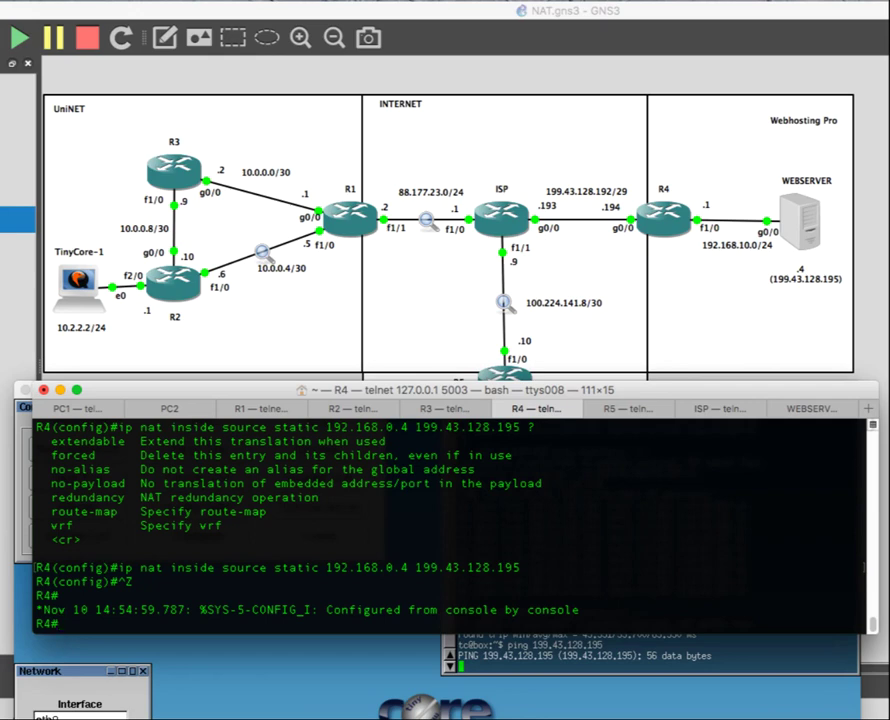
# - Return to TinyCore-1, restart the ping to 199.43.128.195 and stop it again
pyautogui.click(706, 652)
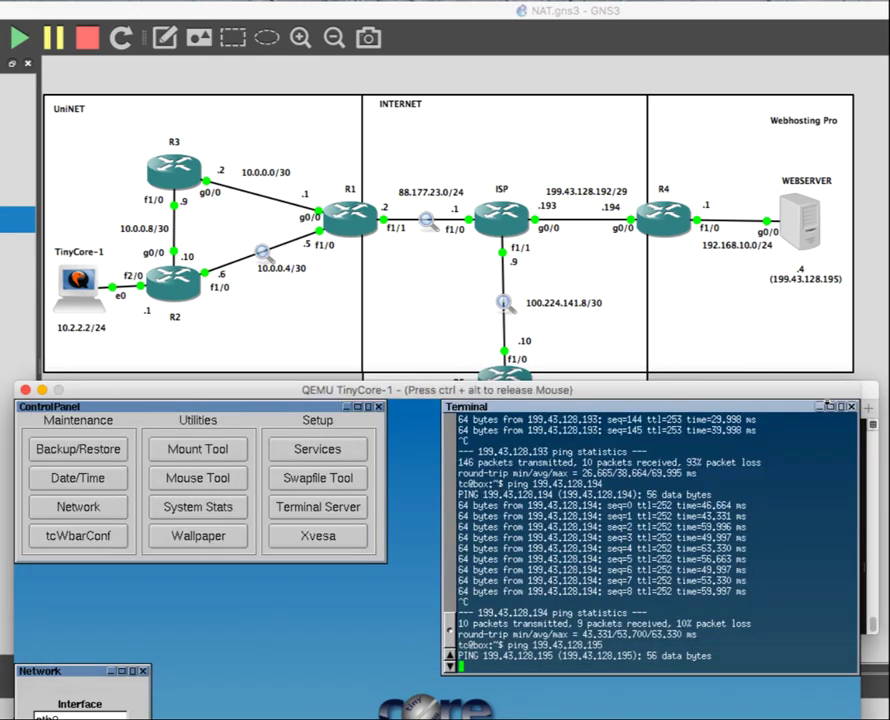
pyautogui.hotkey('ctrl', 'c')
pyautogui.press('Up')
pyautogui.press('Return')
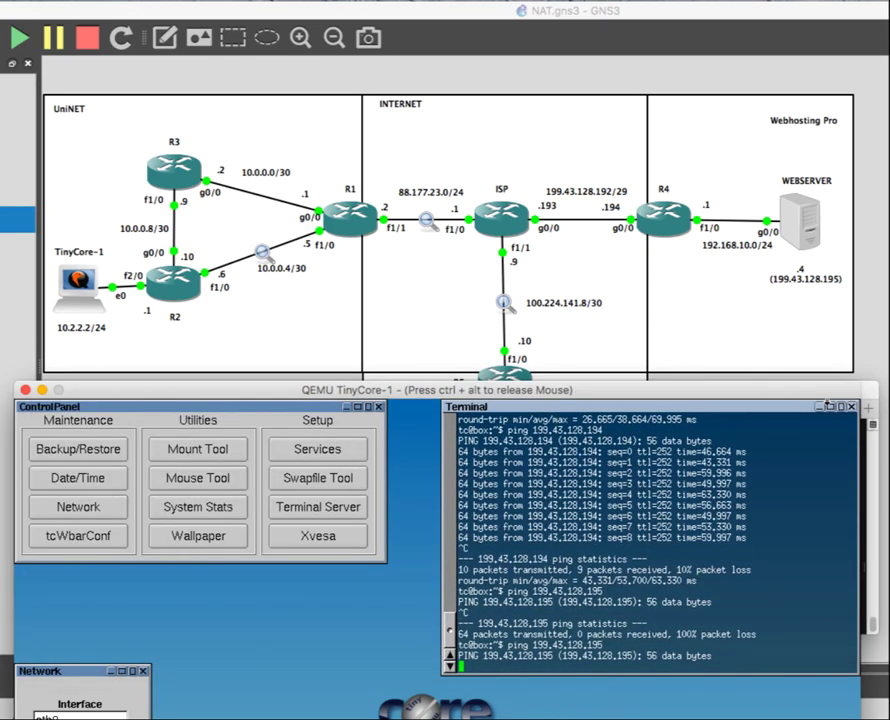
pyautogui.hotkey('ctrl', 'c')
# - Test the web service from TinyCore-1 with a telnet connection to 199.43.128.195 on port 80
pyautogui.write('telnet ')
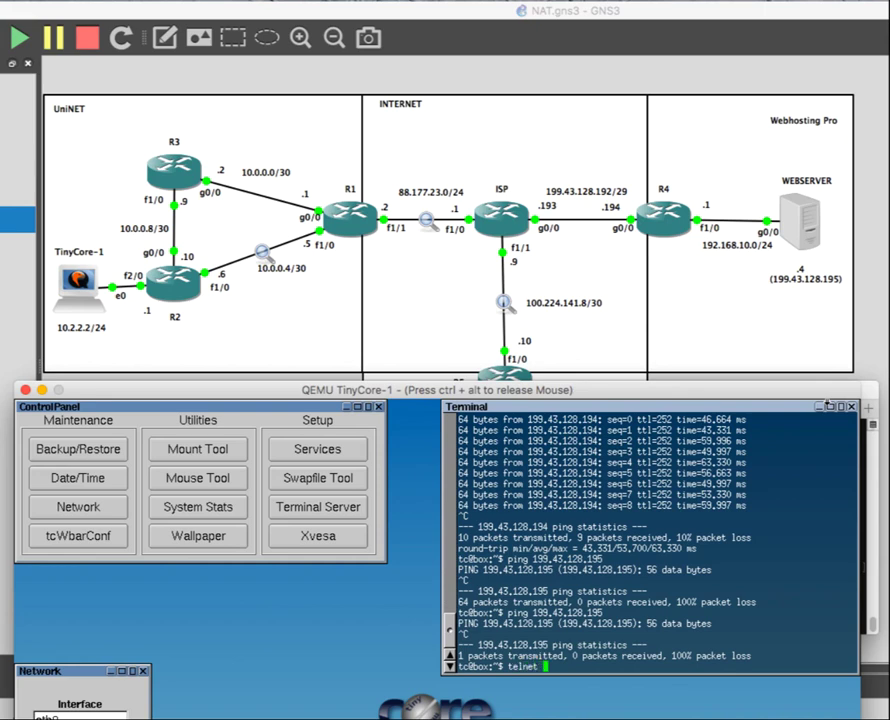
pyautogui.write('199.43.128.195 80')
pyautogui.press('Return')
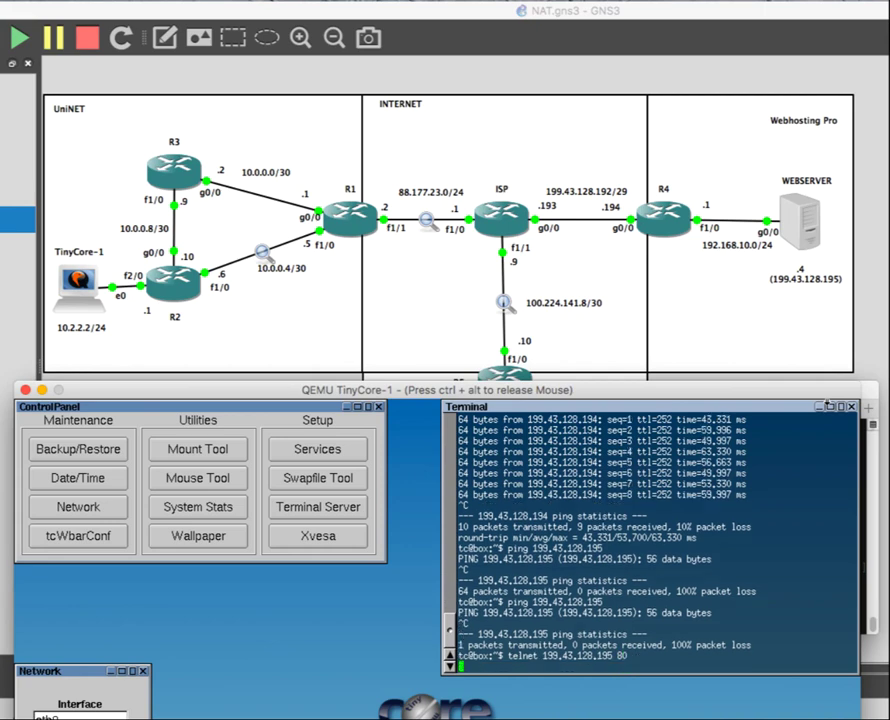
pyautogui.hotkey('ctrl', 'alt')
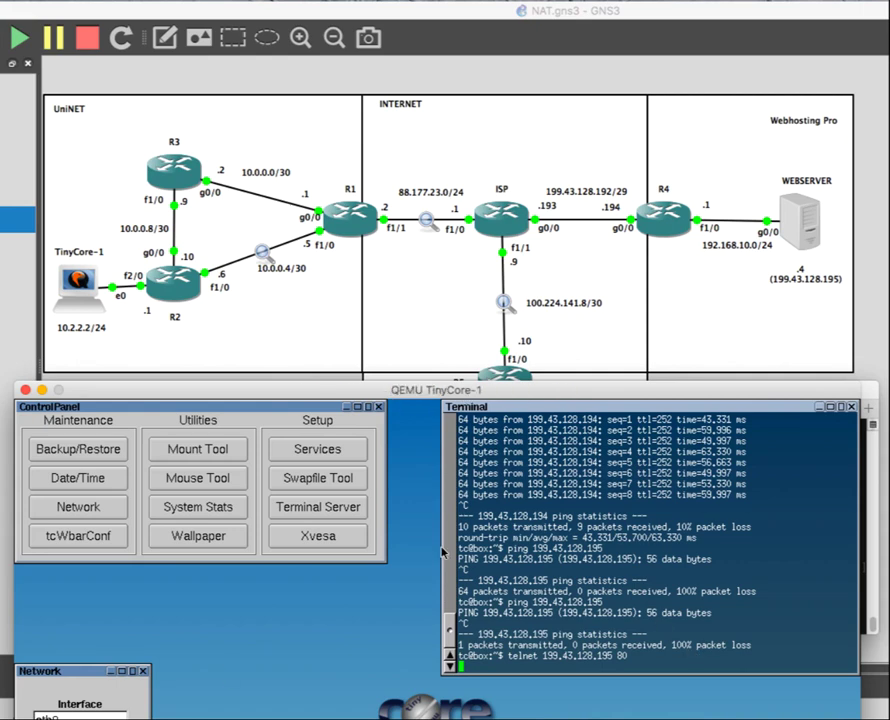
# - Switch to R4's console, display its IP NAT translations and highlight the static entry for 199.43.128.195
pyautogui.press('super+Tab')
pyautogui.press('Return')
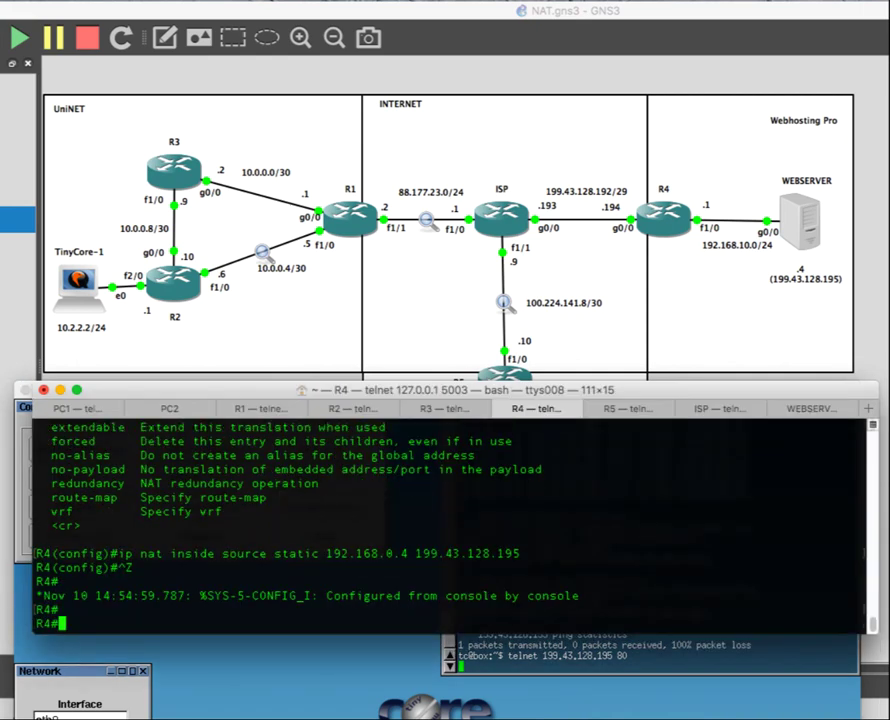
pyautogui.press('Return')
pyautogui.press('Return')
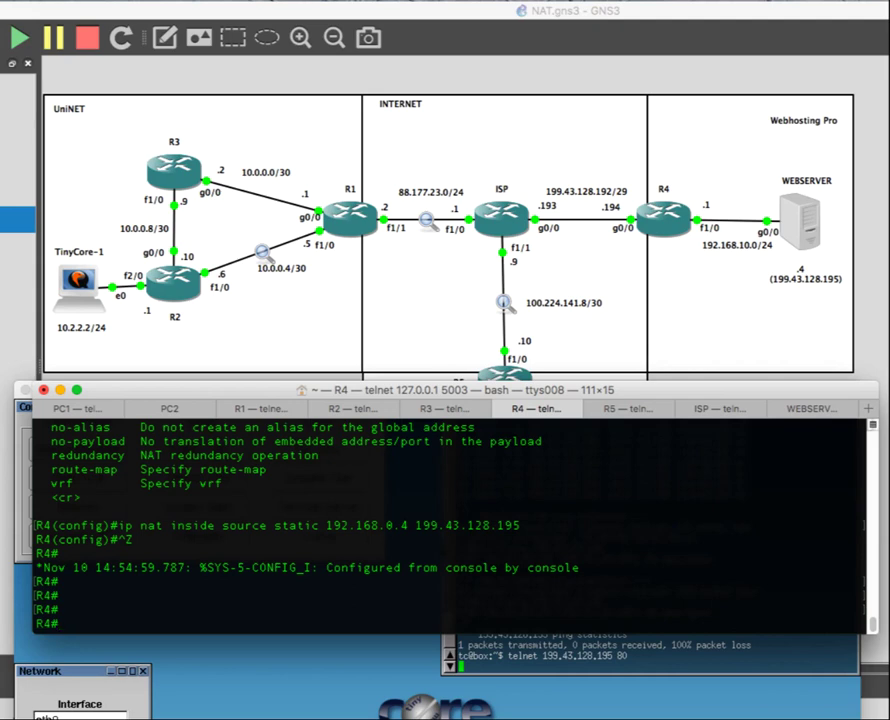
pyautogui.write('show ip na')
pyautogui.press('Tab')
pyautogui.write('?')
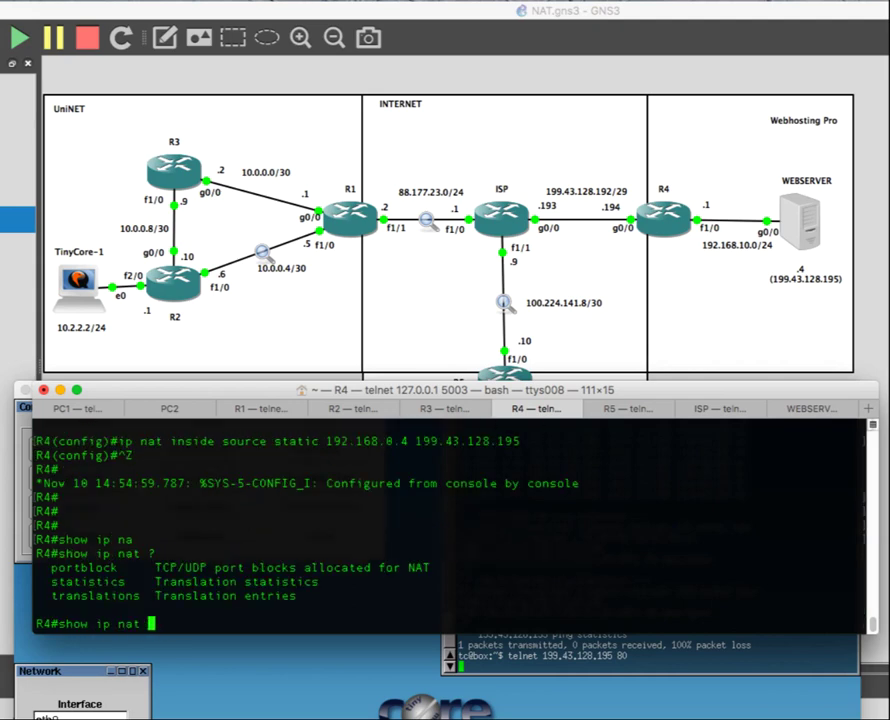
pyautogui.write('tr')
pyautogui.press('Tab')
pyautogui.write('?')
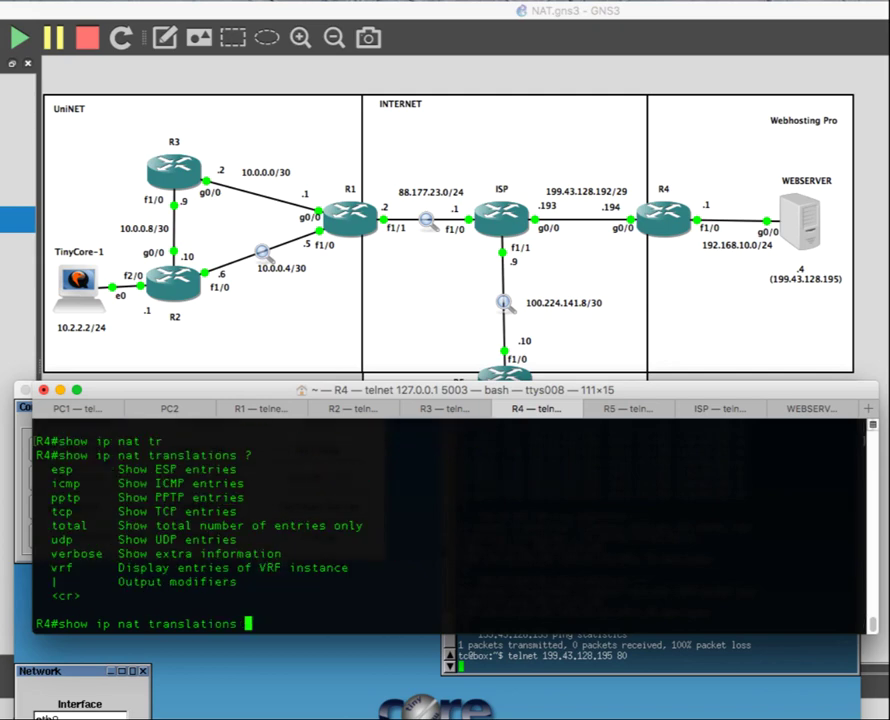
pyautogui.press('Return')
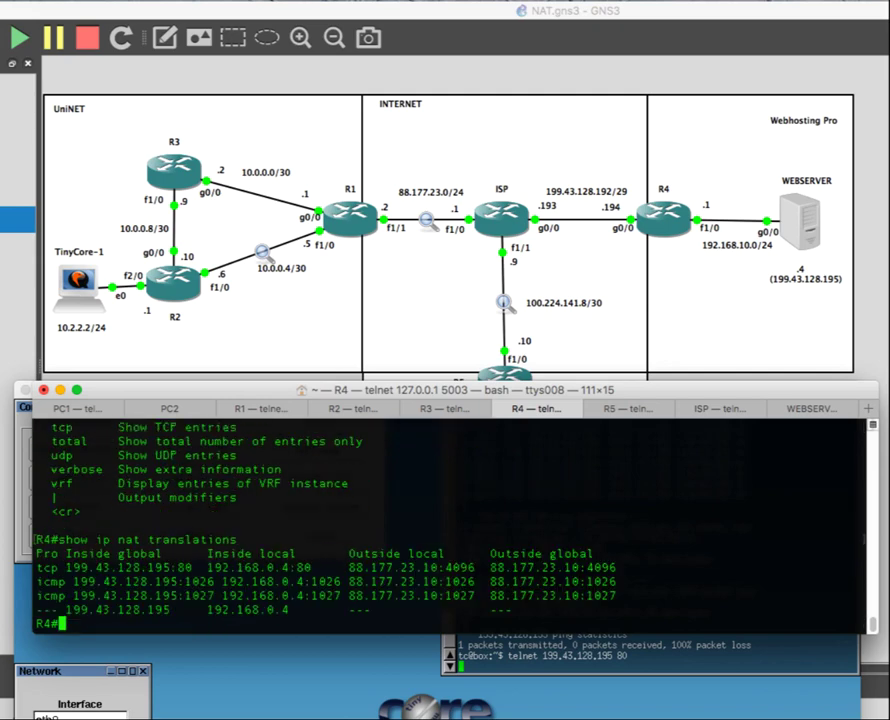
pyautogui.doubleClick(247, 609)
pyautogui.tripleClick(247, 609)
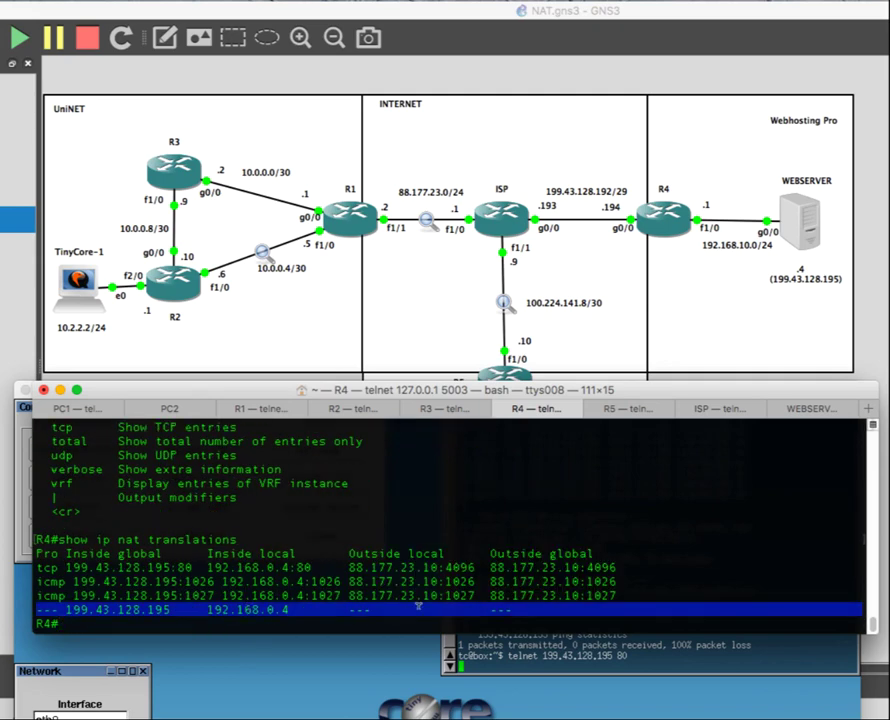
# - Ping the NAT entry's inside local address 192.168.0.4 from R4
pyautogui.write('ping ')
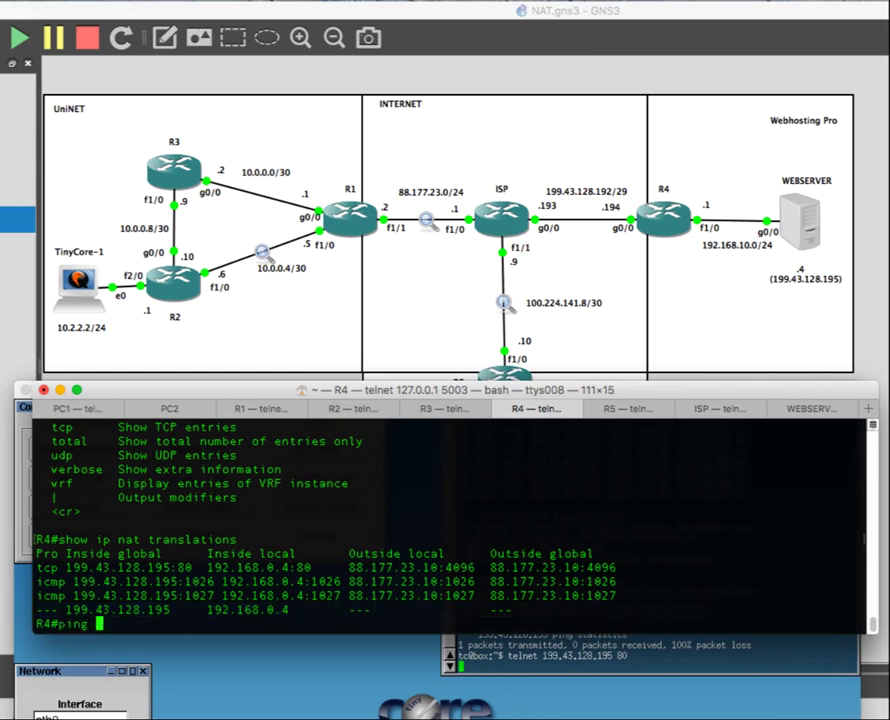
pyautogui.write('192.168.0.4')
pyautogui.press('Return')
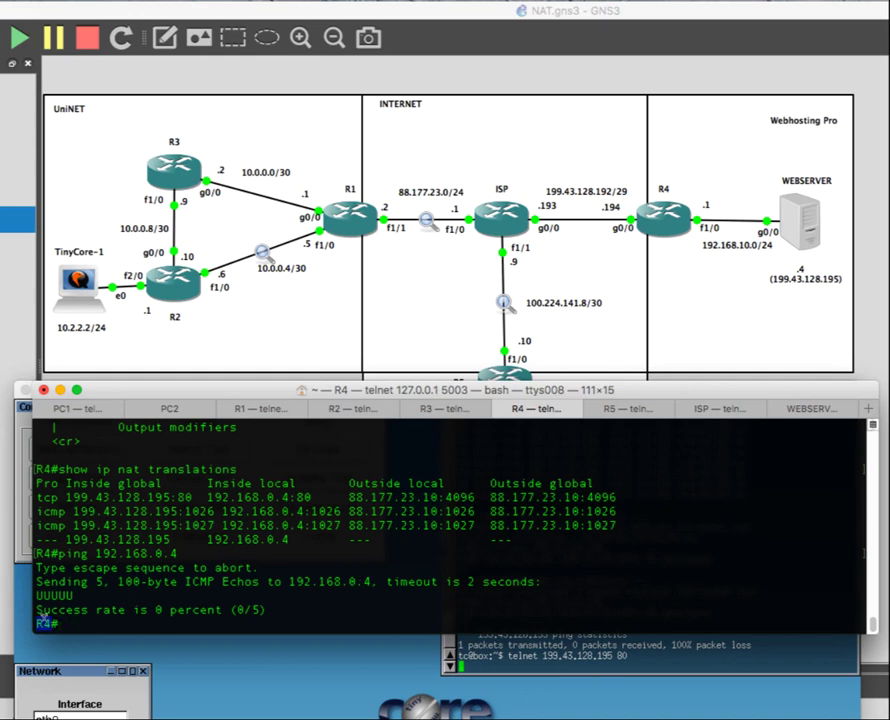
pyautogui.moveTo(96, 553); pyautogui.dragTo(177, 553)
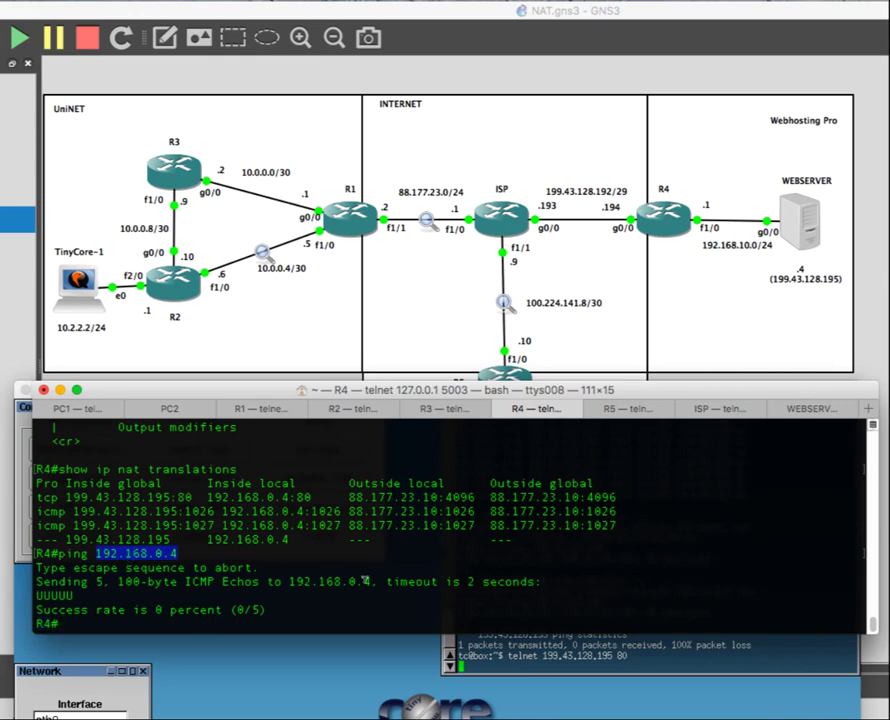
pyautogui.write('ping')
pyautogui.press('super+v')
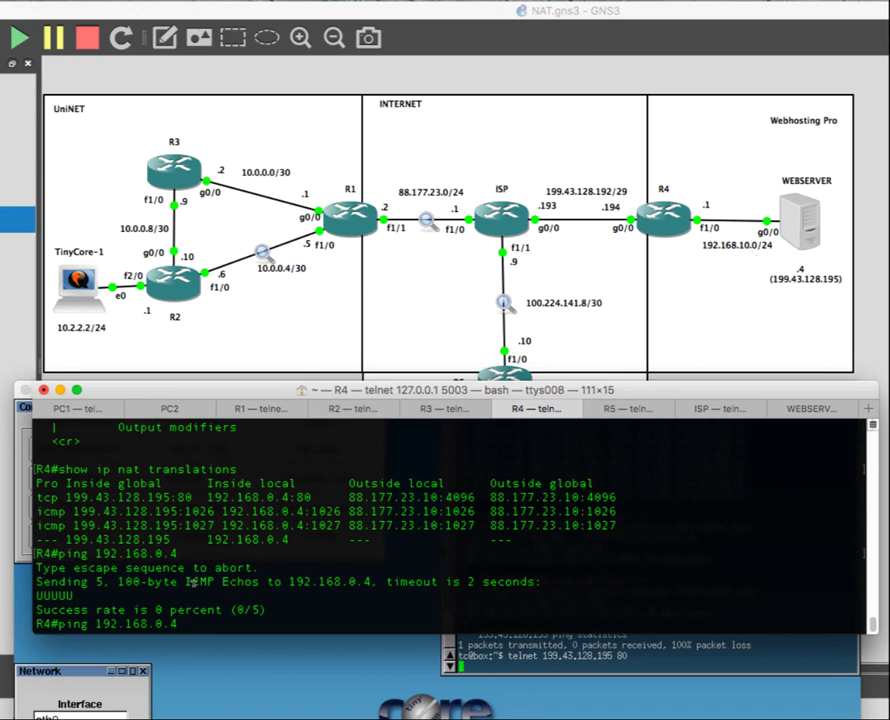
pyautogui.moveTo(155, 623); pyautogui.dragTo(163, 623)
pyautogui.moveTo(266, 539); pyautogui.dragTo(273, 539)
pyautogui.tripleClick(268, 537)
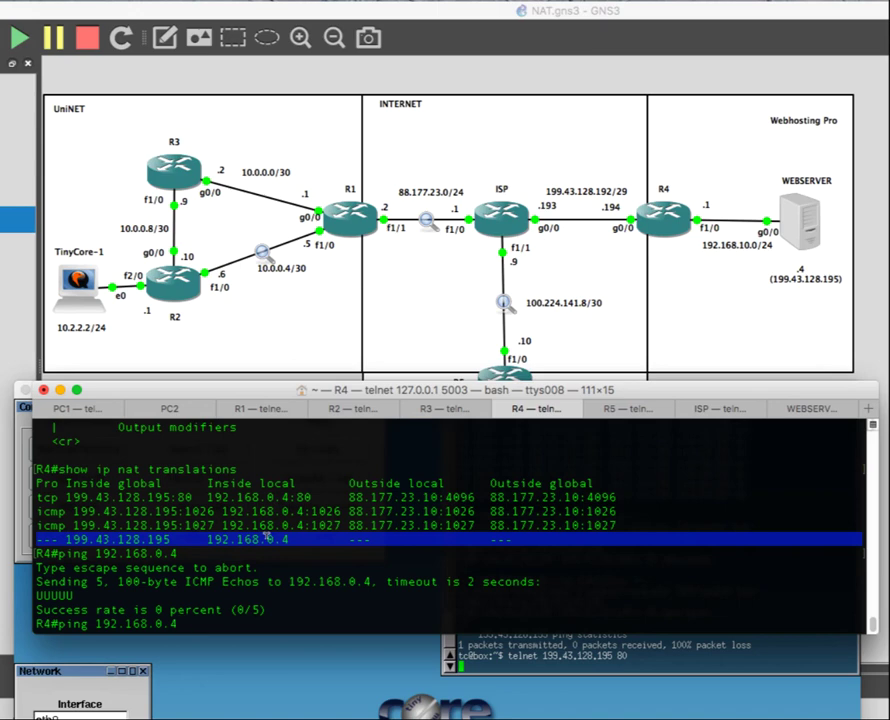
pyautogui.click(266, 537)
pyautogui.hotkey('ctrl', 'u')
# - Remove R4's static NAT mapping of 192.168.0.4 to 199.43.128.195 in configuration mode, agreeing to delete its child entries
pyautogui.write('conf t')
pyautogui.press('Return')
pyautogui.press('Up')
pyautogui.press('Up')
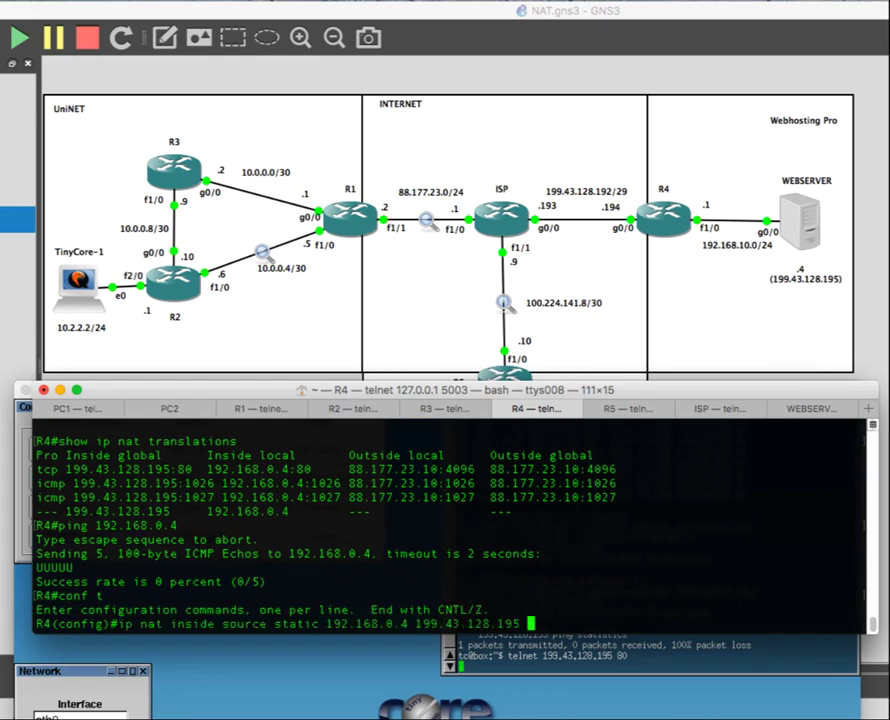
pyautogui.press('Down')
pyautogui.press('Left')
pyautogui.press('Left')
pyautogui.press('Left')
pyautogui.press('Left')
pyautogui.press('Left')
pyautogui.press('Left')
pyautogui.press('Left')
pyautogui.press('Left')
pyautogui.press('Left')
pyautogui.press('Left')
pyautogui.press('Left')
pyautogui.press('Left')
pyautogui.press('Left')
pyautogui.press('Left')
pyautogui.press('Left')
pyautogui.press('Left')
pyautogui.press('Left')
pyautogui.press('Left')
pyautogui.press('Left')
pyautogui.press('Left')
pyautogui.write('no')
pyautogui.press('Return')
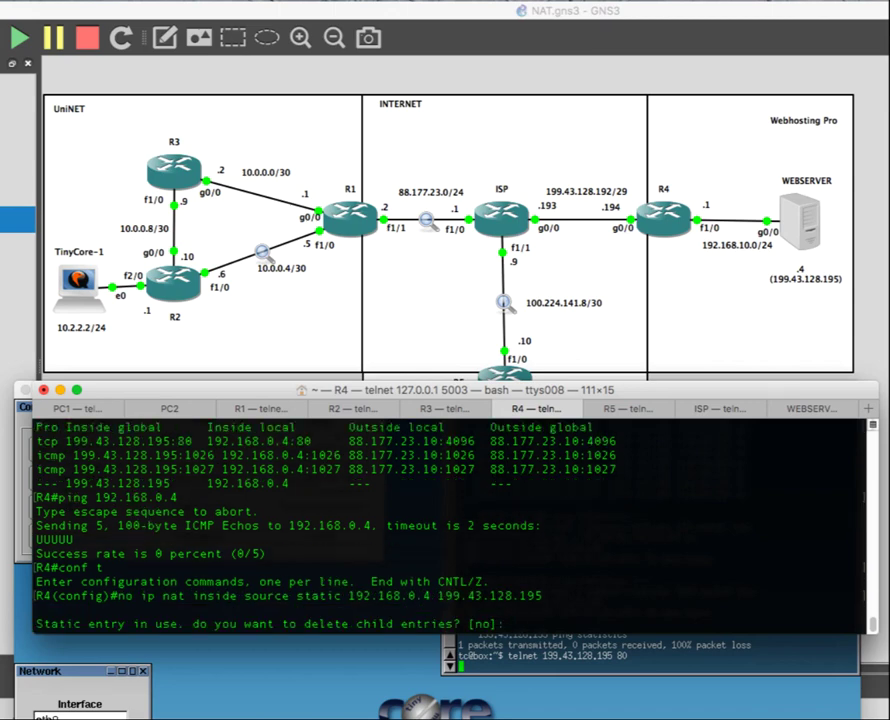
pyautogui.write('yes')
pyautogui.press('Return')
# - Configure an inside source static NAT mapping on R4 from 192.168.10.4 to 199.43.128.195
pyautogui.press('Up')
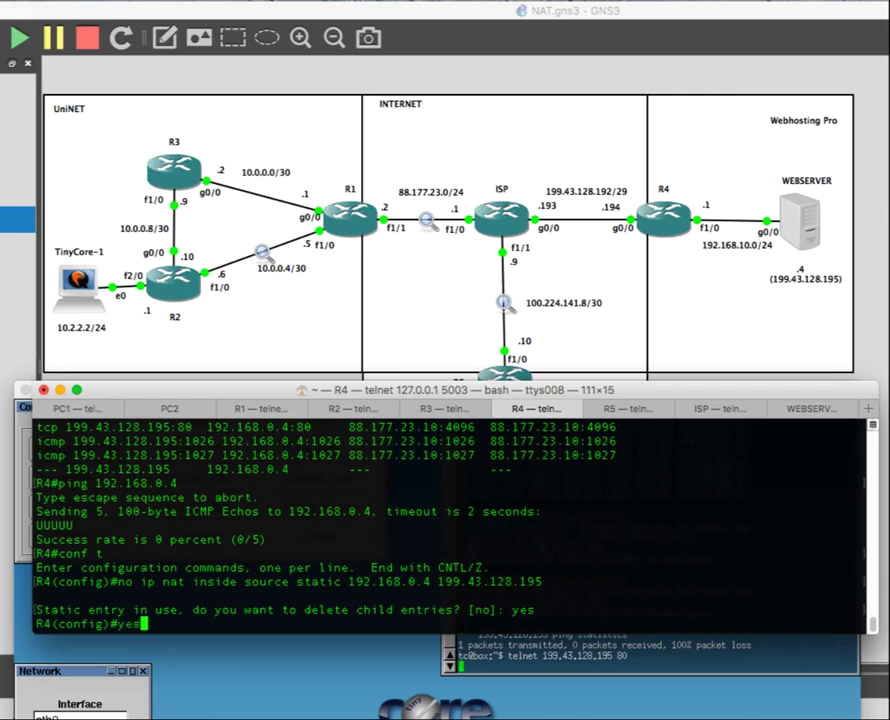
pyautogui.press('Up')
pyautogui.press('Up')
pyautogui.press('Left')
pyautogui.press('Left')
pyautogui.press('Left')
pyautogui.press('Left')
pyautogui.press('Left')
pyautogui.press('Left')
pyautogui.press('Left')
pyautogui.press('Left')
pyautogui.press('Left')
pyautogui.press('Left')
pyautogui.press('Left')
pyautogui.press('Left')
pyautogui.press('Left')
pyautogui.press('Left')
pyautogui.press('Left')
pyautogui.press('Left')
pyautogui.press('Left')
pyautogui.press('Left')
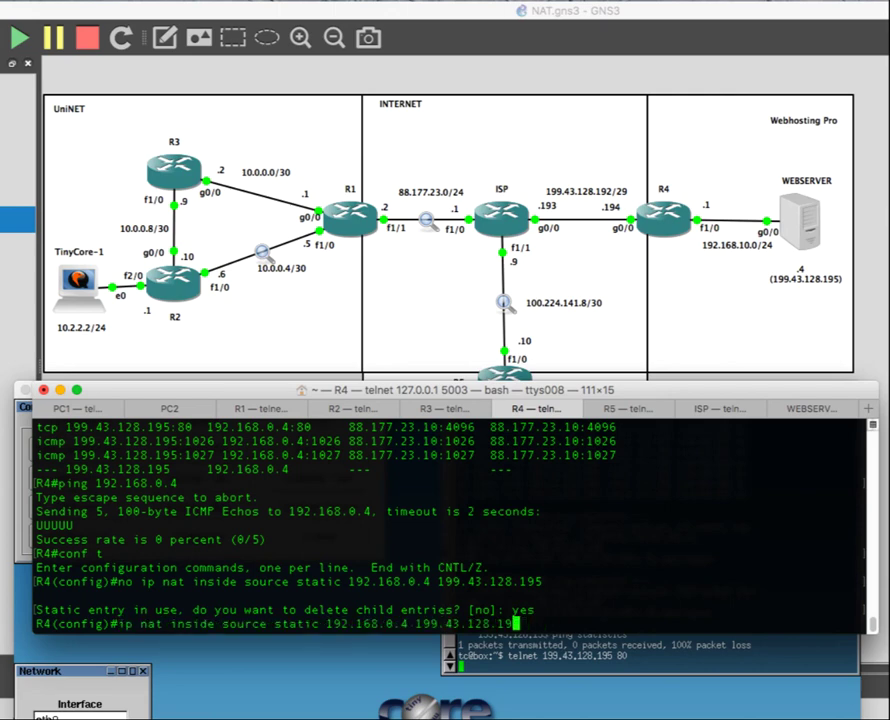
pyautogui.write('1')
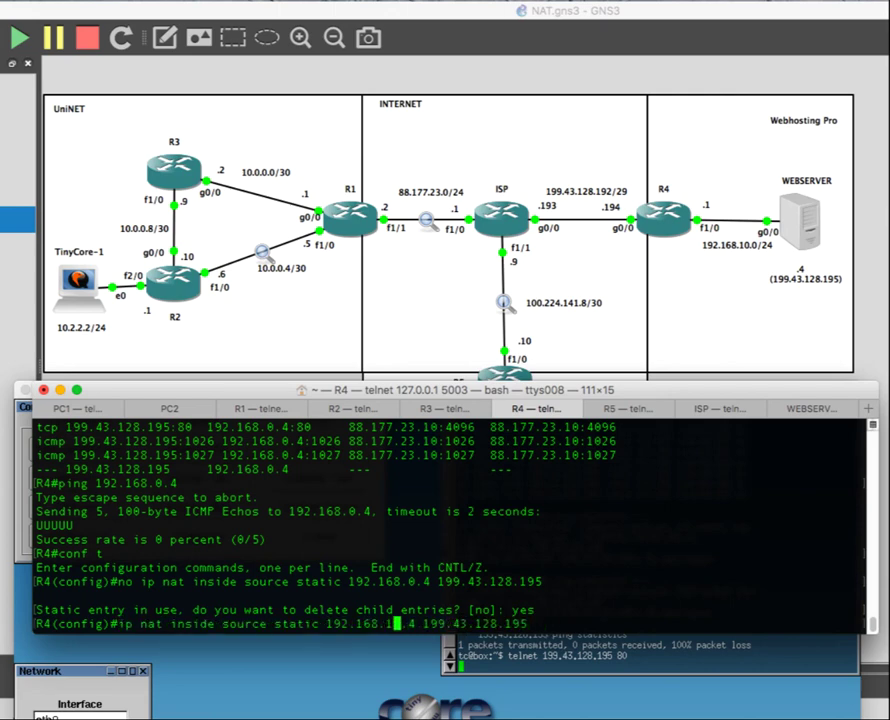
pyautogui.press('Return')
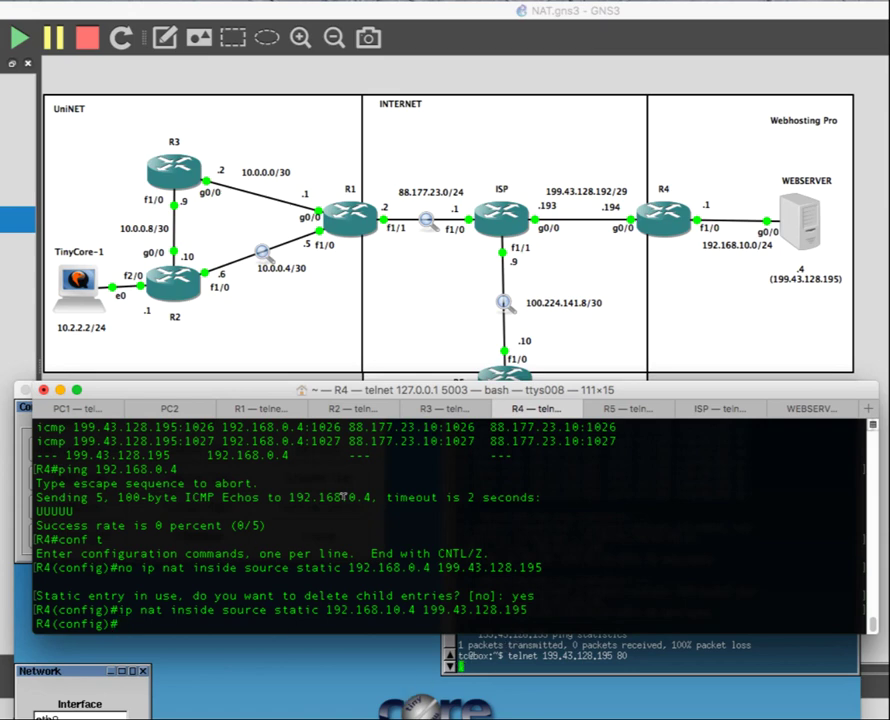
# - Exit R4's configuration mode and ping the web server's internal address 192.168.10.4
pyautogui.hotkey('ctrl', 'z')
pyautogui.write('pinf 192.1')
pyautogui.press('BackSpace')
pyautogui.press('BackSpace')
pyautogui.press('BackSpace')
pyautogui.press('BackSpace')
pyautogui.press('BackSpace')
pyautogui.press('BackSpace')
pyautogui.press('BackSpace')
pyautogui.press('BackSpace')
pyautogui.write('ng 192.168.10.4')
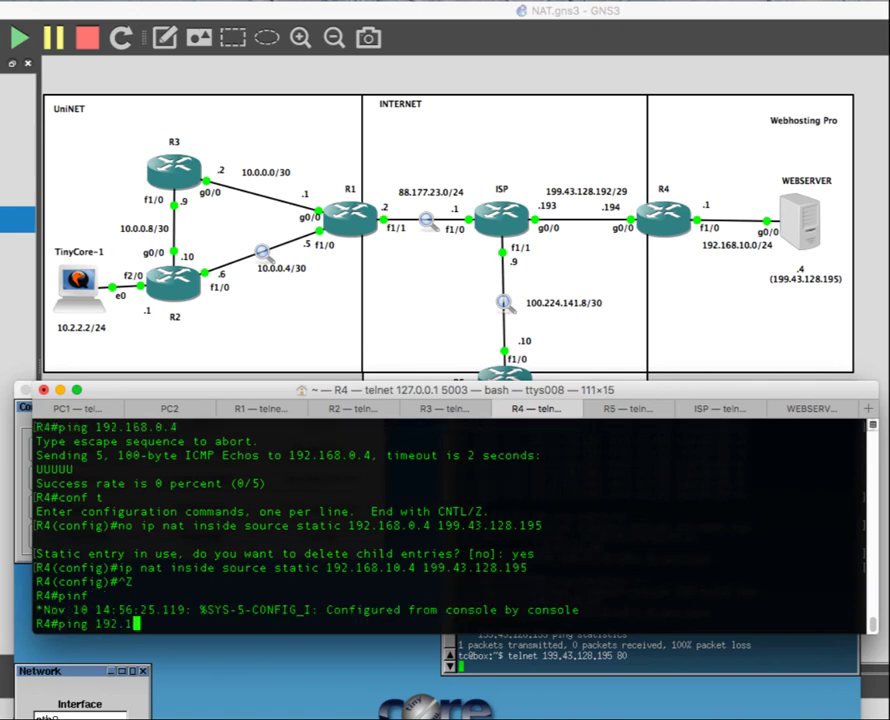
pyautogui.press('Return')
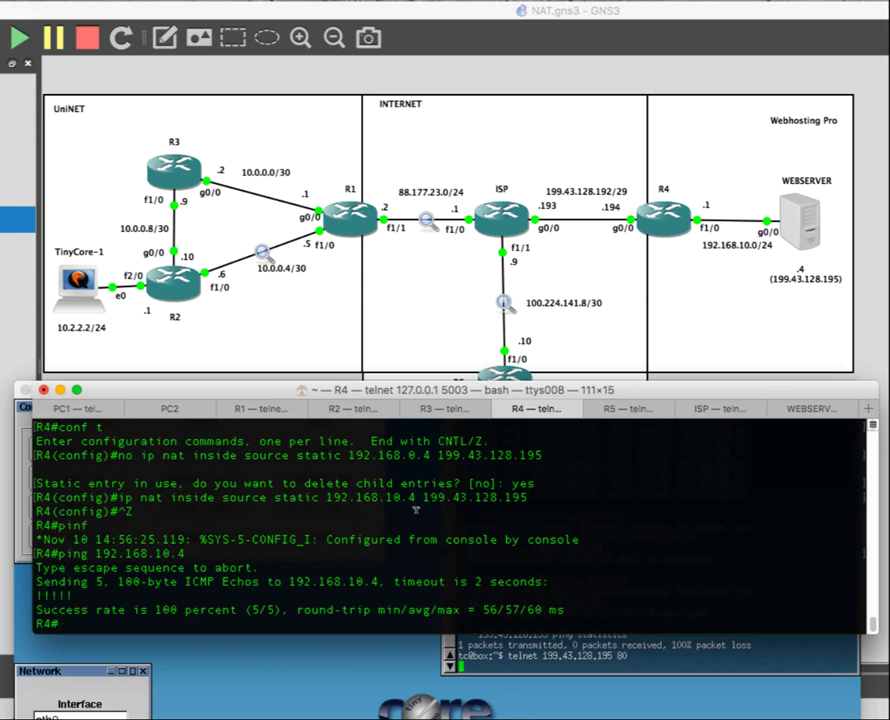
# - Switch to TinyCore-1, abort the pending telnet attempt, and run a ping to 199.43.128.195 before stopping it
pyautogui.click(533, 637)
pyautogui.hotkey('ctrl', 'c')
pyautogui.press('Return')
pyautogui.press('Up')
pyautogui.press('Up')
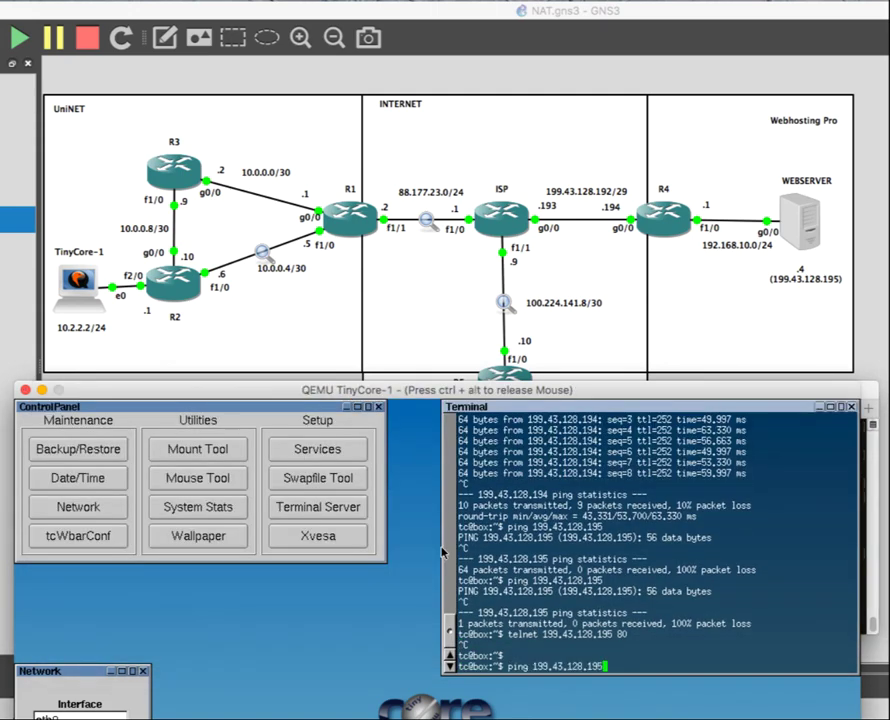
pyautogui.press('Return')
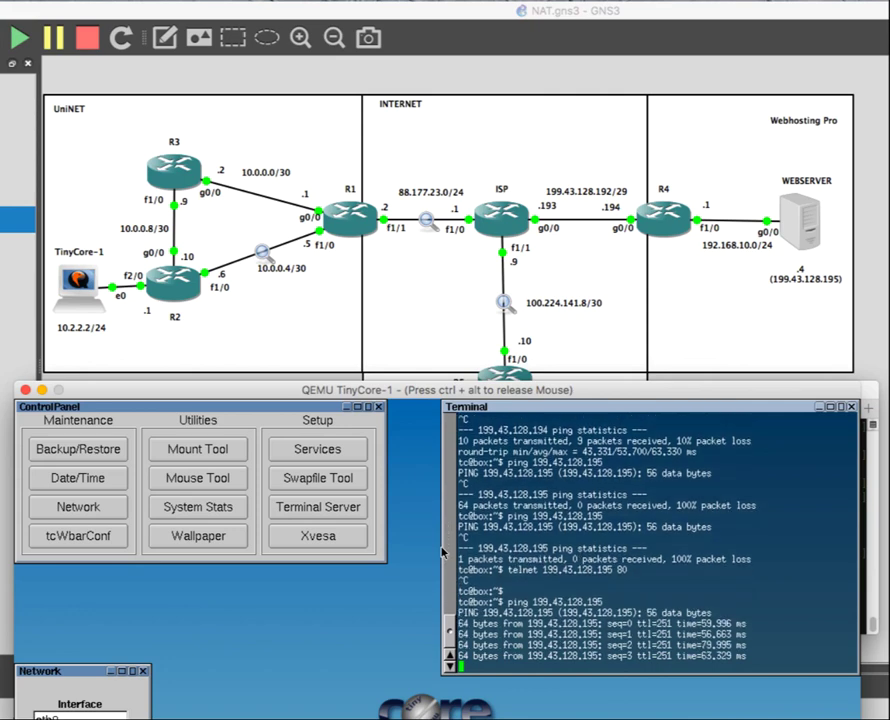
pyautogui.hotkey('ctrl', 'c')
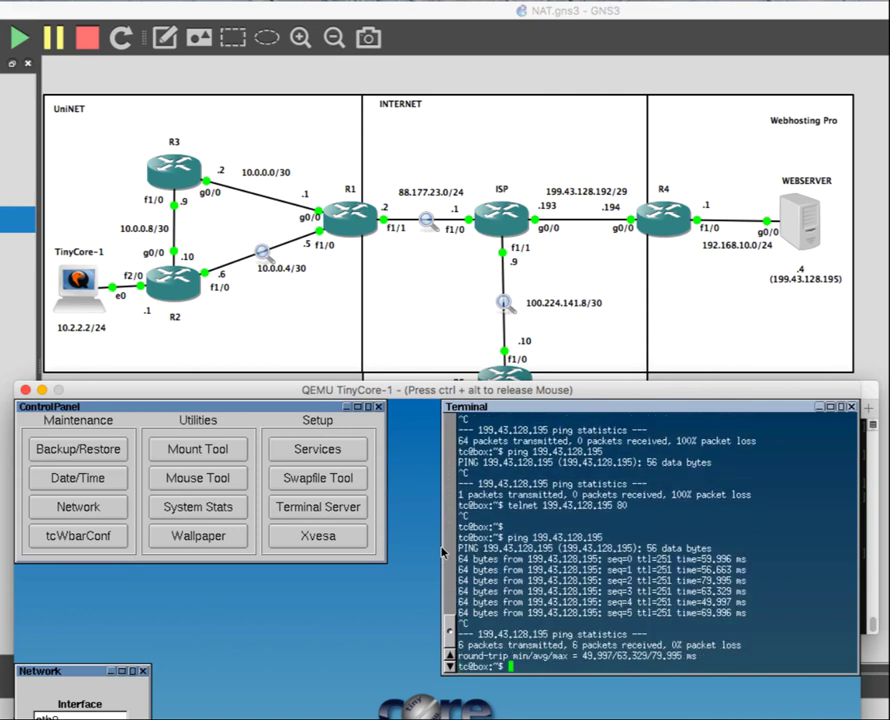
# - Repeat the telnet connection to 199.43.128.195 on port 80 from TinyCore-1 and highlight the command line
pyautogui.press('Up')
pyautogui.press('Up')
pyautogui.press('Return')
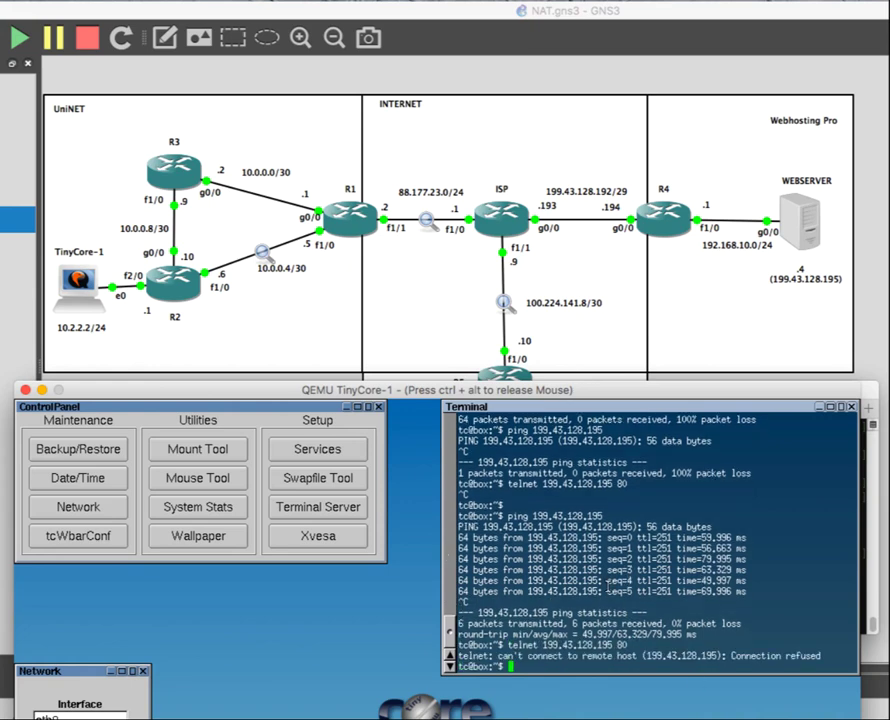
pyautogui.tripleClick(611, 645)
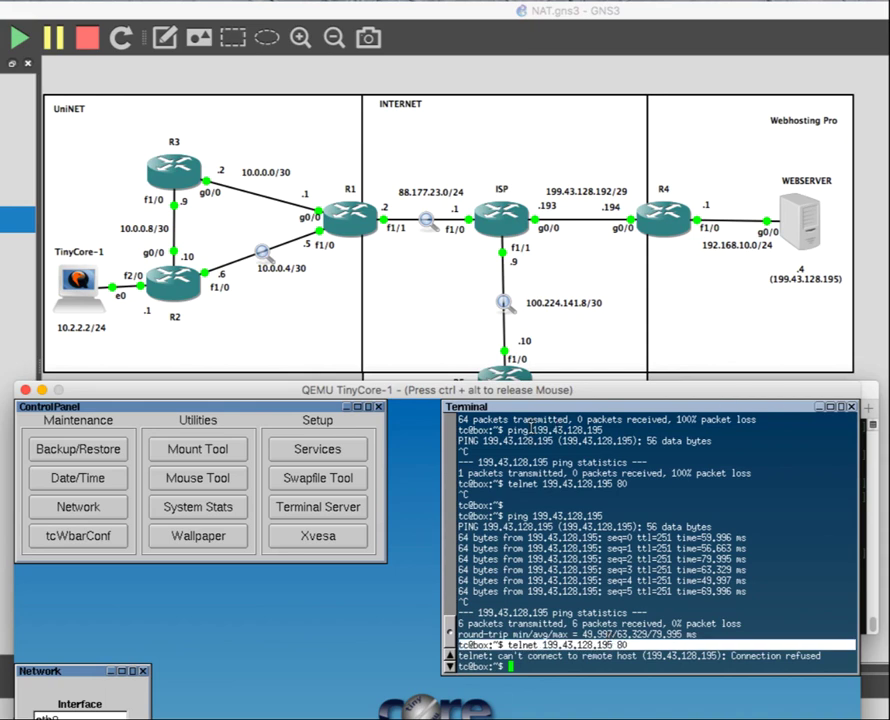
# - Switch to the WEBSERVER console and enable its HTTP server with ip http server in configuration mode
pyautogui.hotkey('ctrl', 'alt')
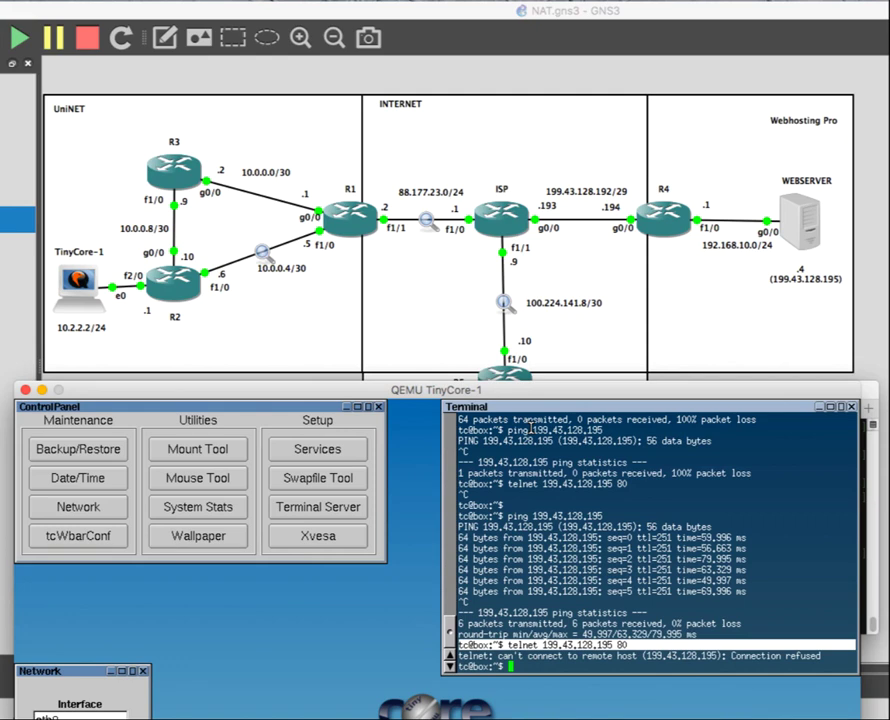
pyautogui.press('super+Tab')
pyautogui.click(800, 409)
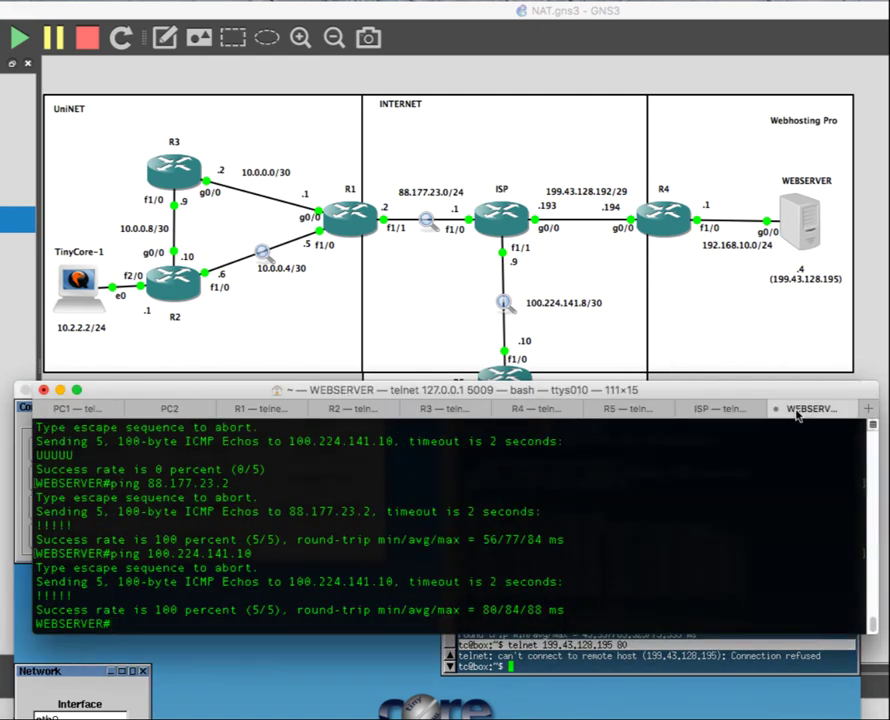
pyautogui.press('Return')
pyautogui.press('Return')
pyautogui.press('Return')
pyautogui.write('conf t')
pyautogui.press('Return')
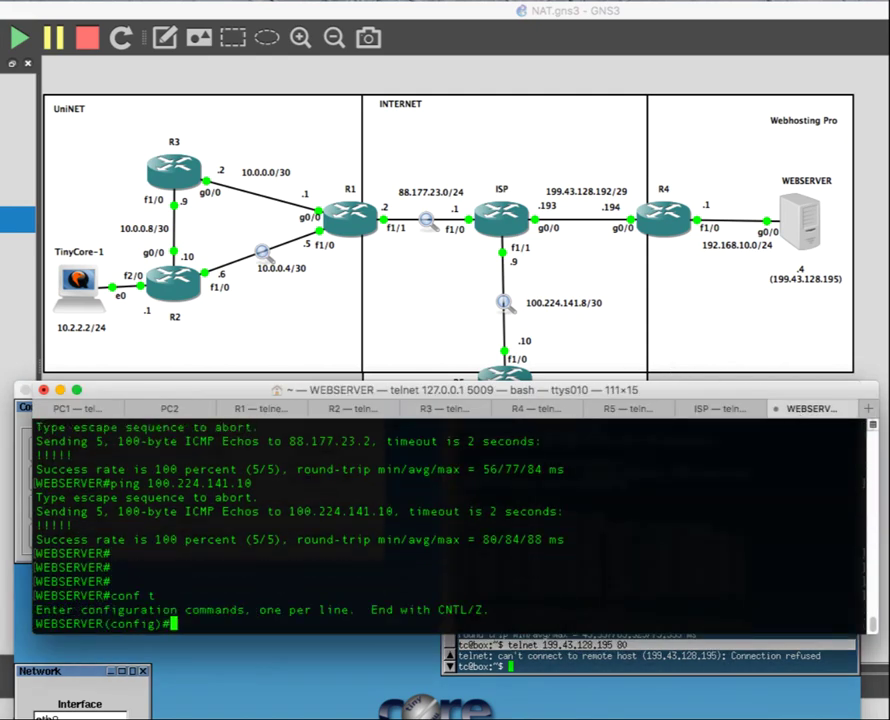
pyautogui.write('ip htt')
pyautogui.press('Tab')
pyautogui.write('ser')
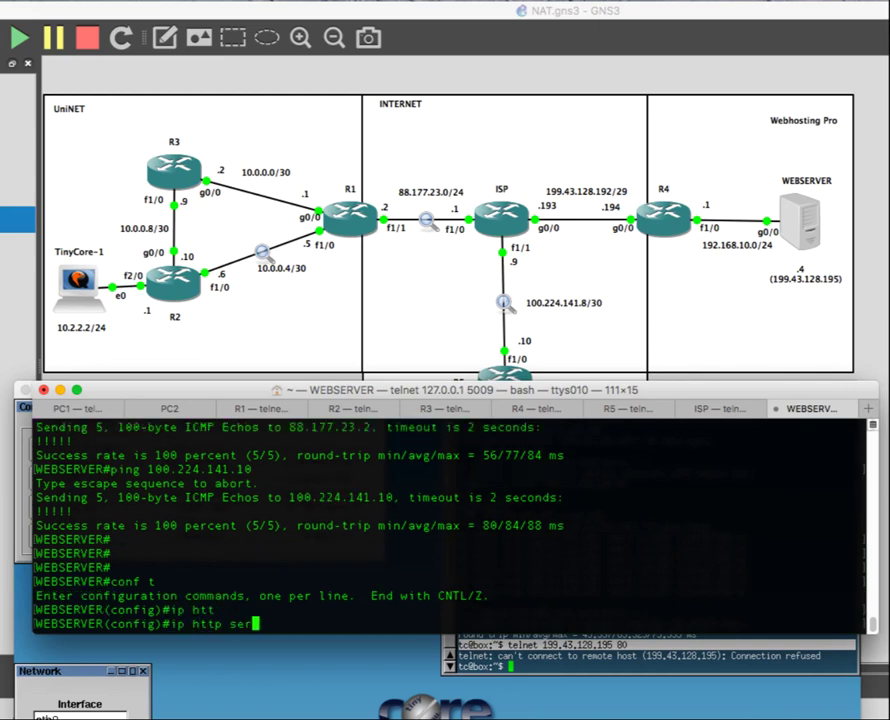
pyautogui.press('Tab')
pyautogui.press('Return')
# - Return to TinyCore-1, open a telnet connection to 199.43.128.195 on port 80 again and send several blank lines
pyautogui.click(685, 655)
pyautogui.press('Up')
pyautogui.press('Return')
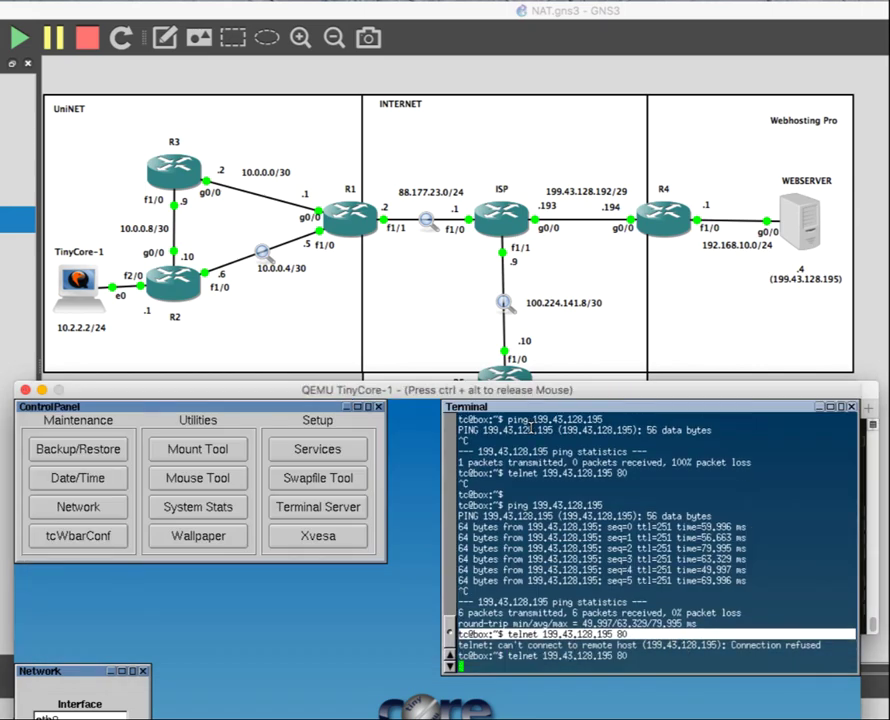
pyautogui.moveTo(603, 656); pyautogui.dragTo(650, 656)
pyautogui.press('Return')
pyautogui.press('Return')
pyautogui.press('Return')
pyautogui.press('Return')
pyautogui.press('Return')
pyautogui.press('Return')
pyautogui.press('Return')
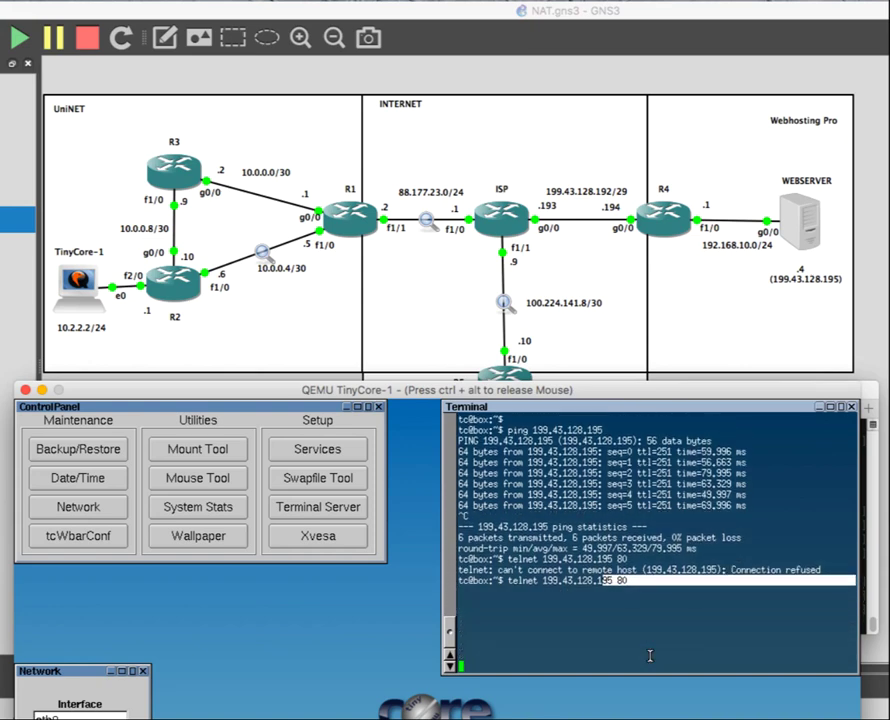
# - Move the TinyCore-1 window up over the topology so its whole desktop fits on screen, and return control to it
pyautogui.hotkey('ctrl', 'alt')
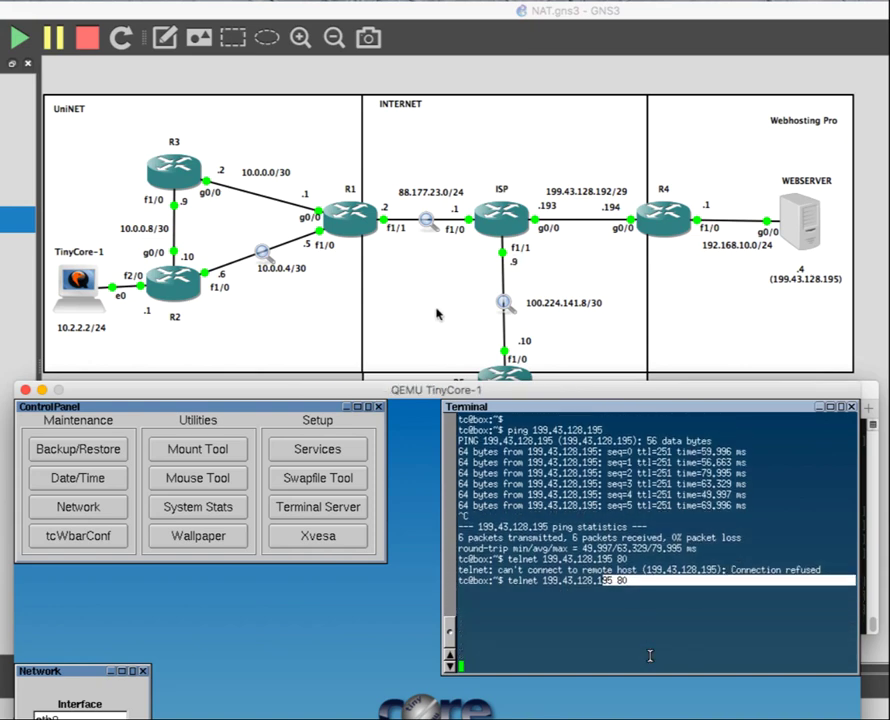
pyautogui.moveTo(441, 397); pyautogui.dragTo(467, 68)
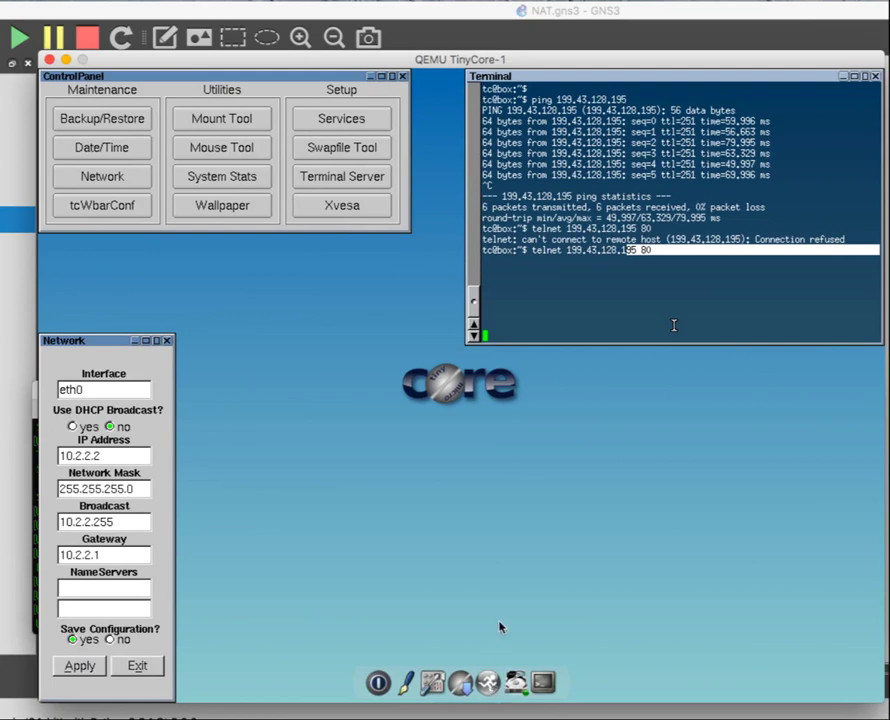
pyautogui.click(499, 633)
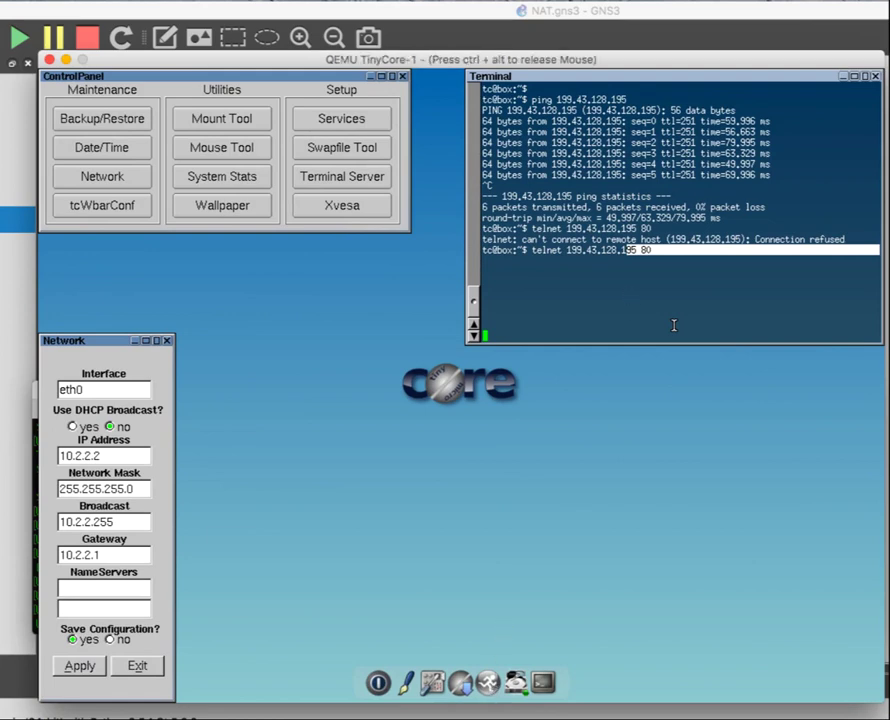
# - Interrupt the telnet session, send e to the web server, and highlight the HTTP response header lines
pyautogui.hotkey('ctrl', 'c')
pyautogui.press('Return')
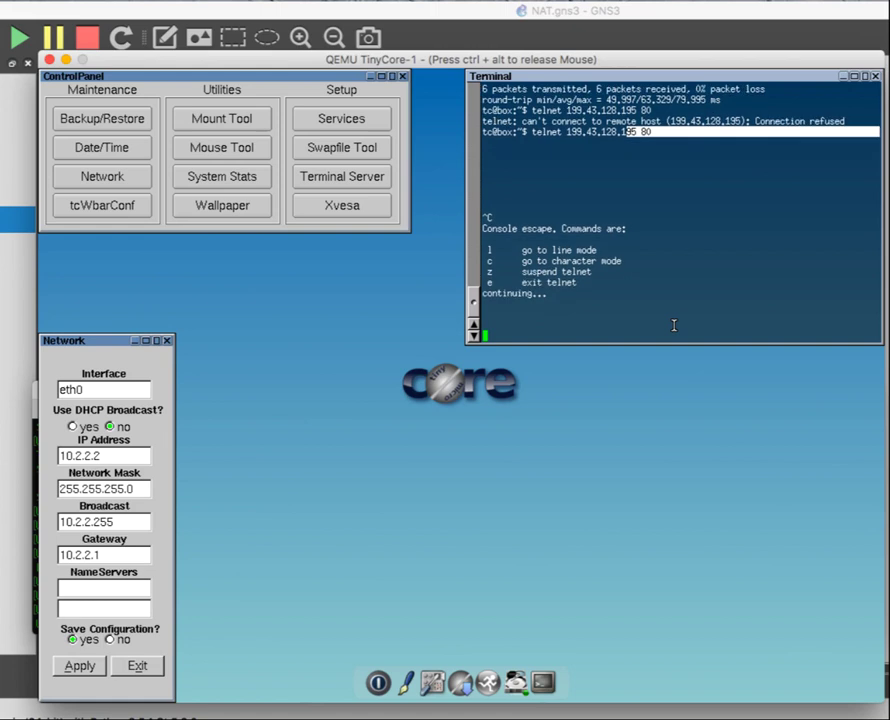
pyautogui.write('e')
pyautogui.press('Return')
pyautogui.press('Return')
pyautogui.write('luy')
pyautogui.press('BackSpace')
pyautogui.press('BackSpace')
pyautogui.press('BackSpace')
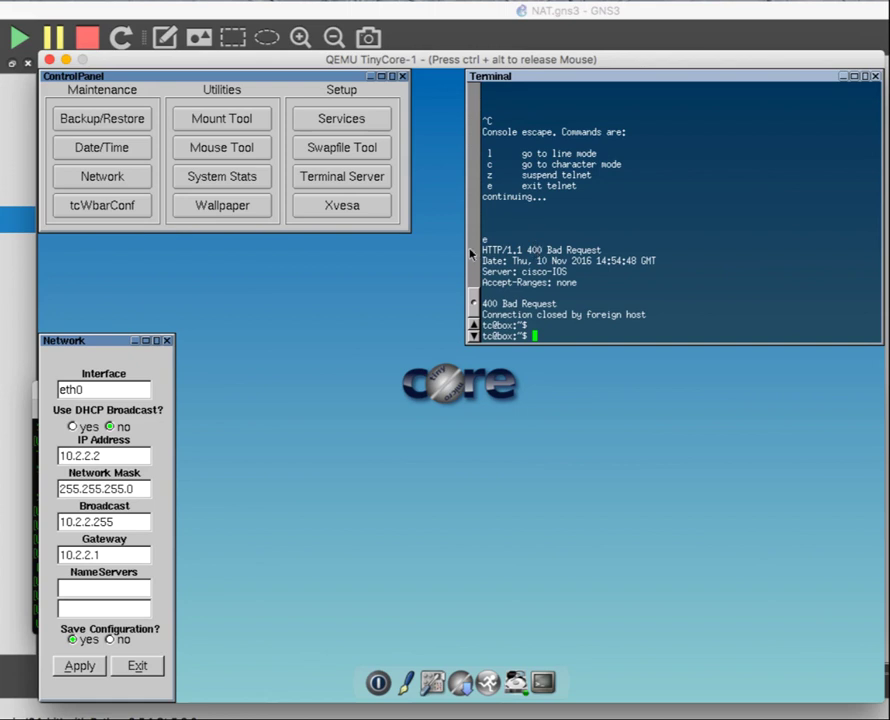
pyautogui.moveTo(483, 248); pyautogui.dragTo(549, 282)
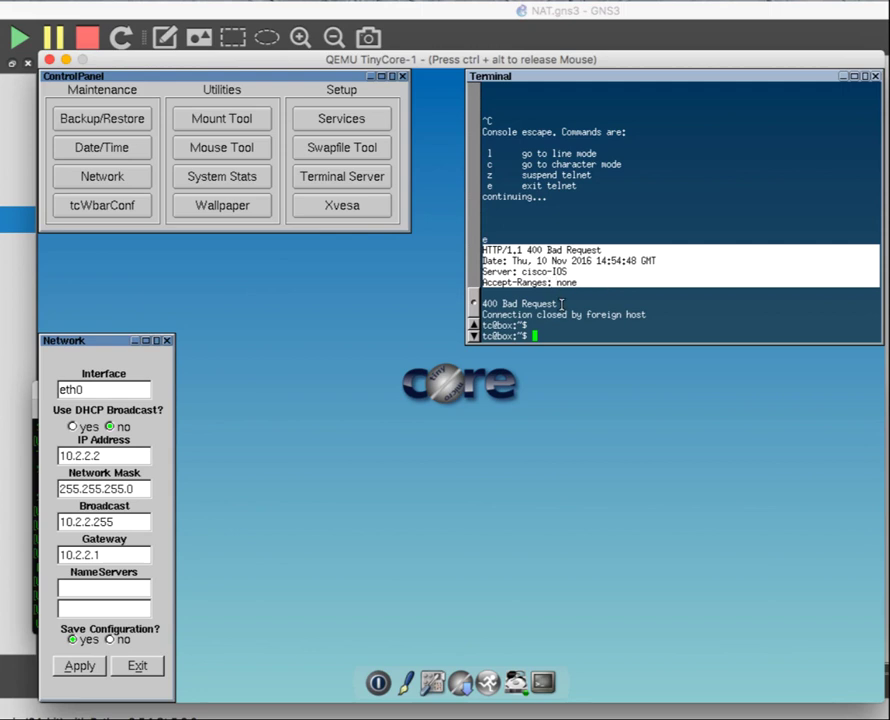
# - Try to start a web browser from TinyCore-1's terminal with the commands lynx and fi_
pyautogui.write('lynx')
pyautogui.press('Return')
pyautogui.write('fi_')
pyautogui.press('Return')
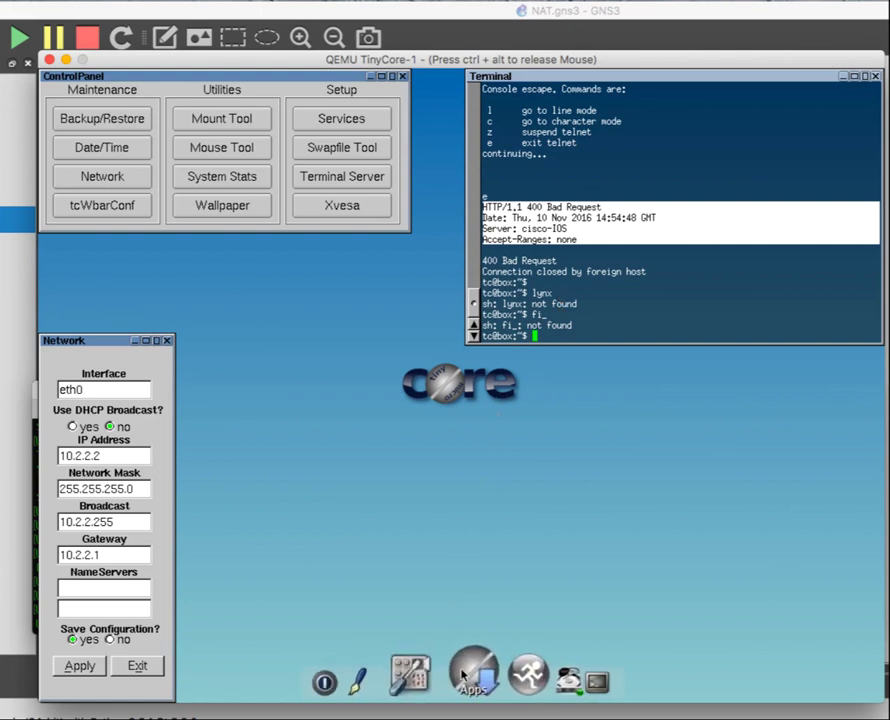
pyautogui.click(470, 675)
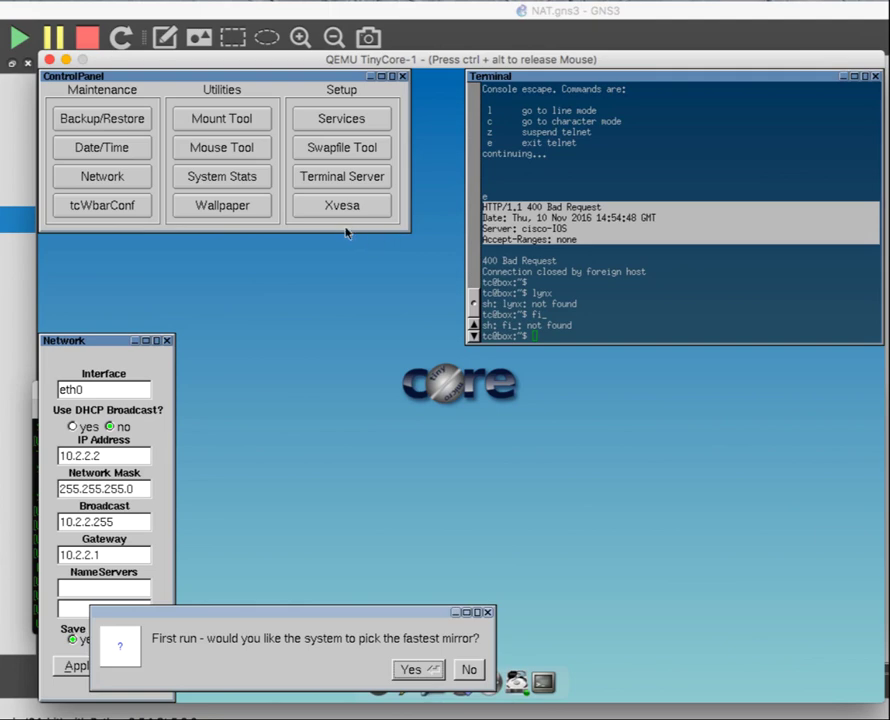
pyautogui.click(463, 670)
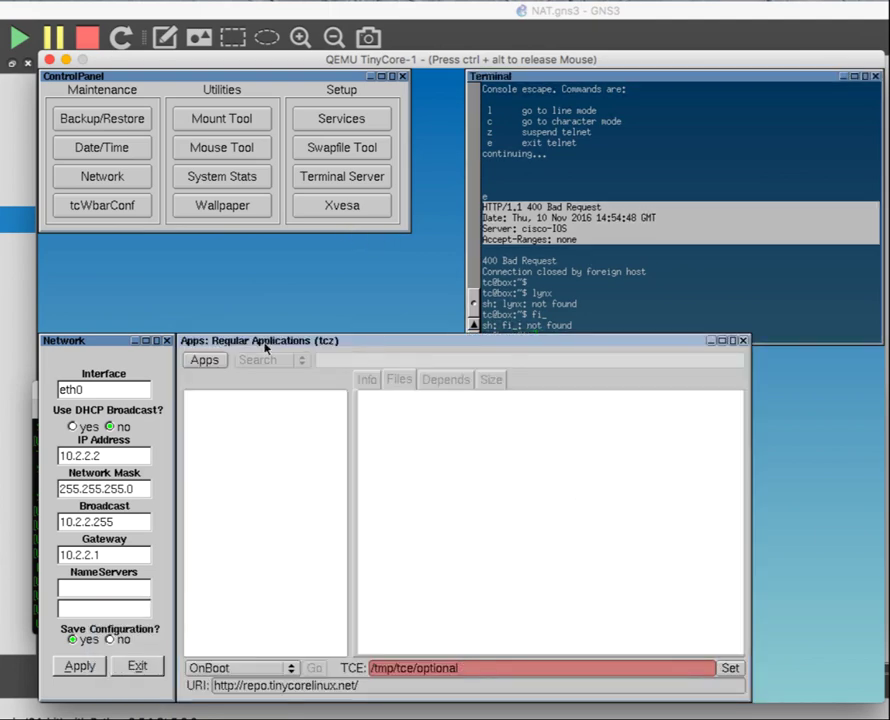
pyautogui.click(744, 341)
pyautogui.rightClick(675, 443)
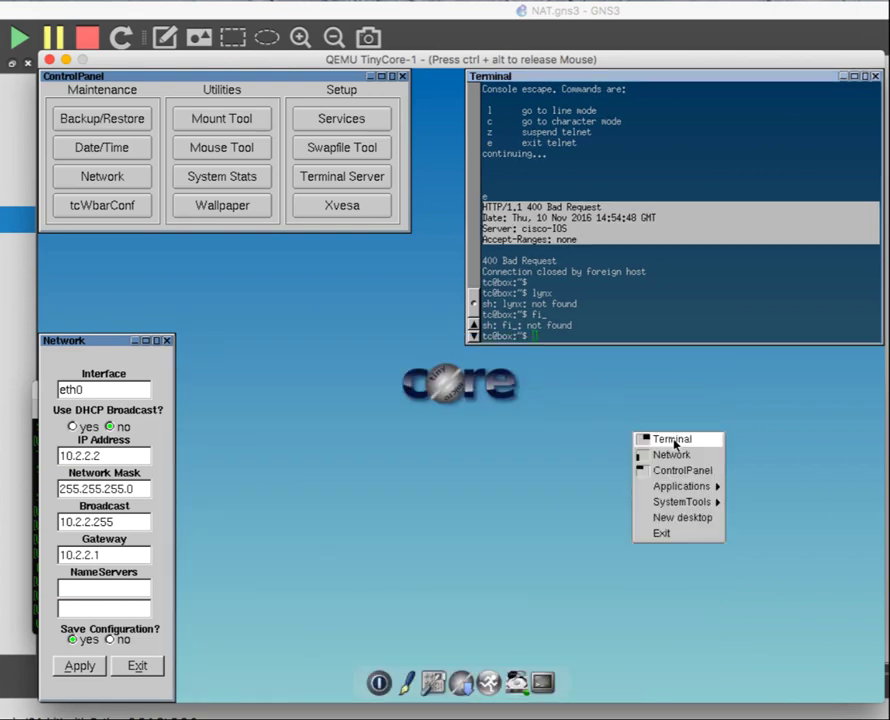
# - Switch to the lab instructions PDF and highlight task 5 on verifying end-to-end connectivity
pyautogui.hotkey('ctrl', 'alt')
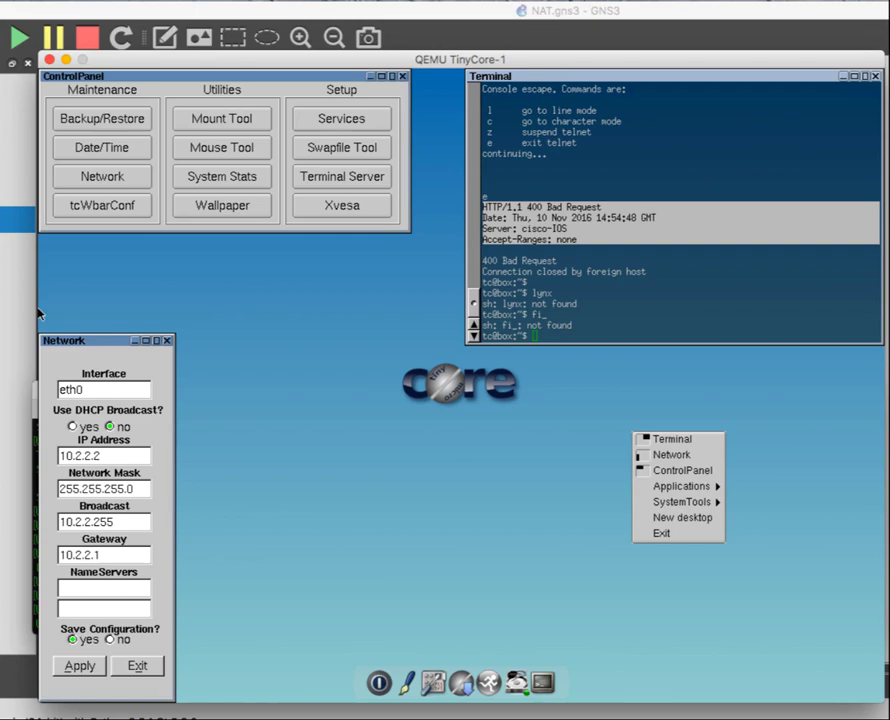
pyautogui.press('super+Tab')
pyautogui.scroll(-2, 413, 485)
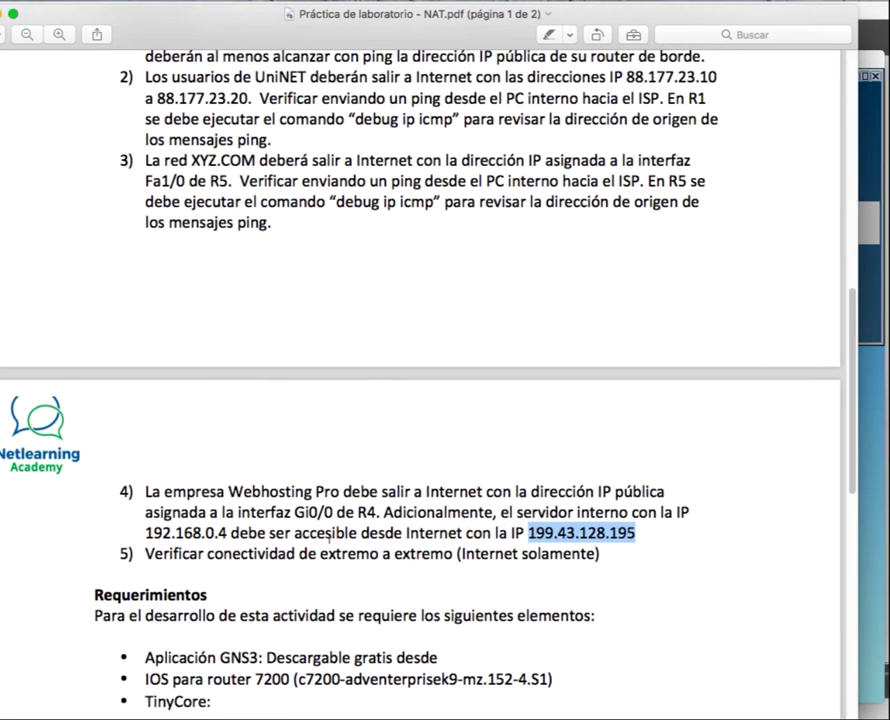
pyautogui.tripleClick(347, 553)
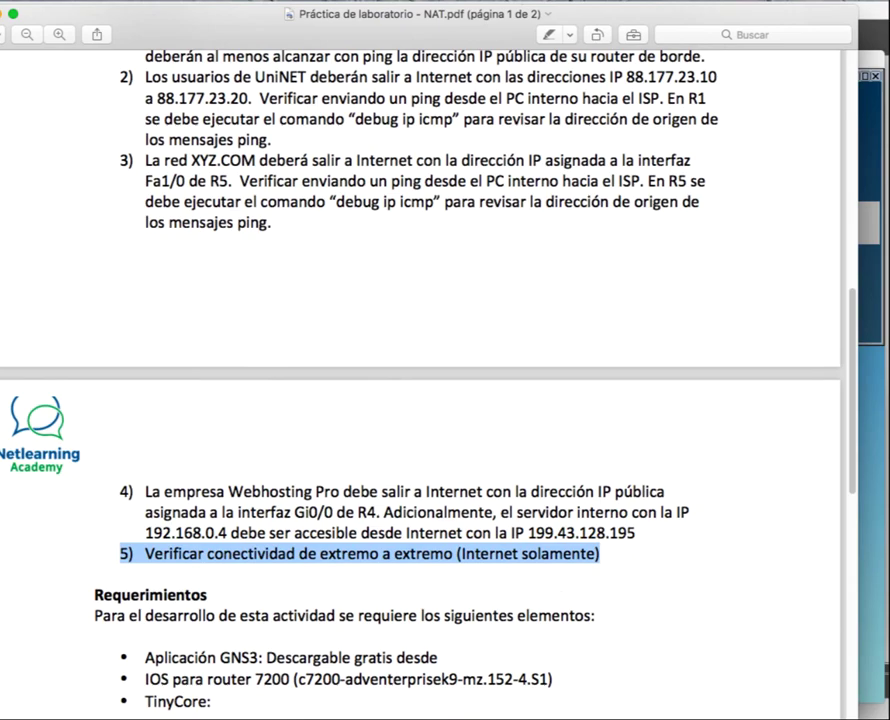
# - Switch from the instructions to a blank TextEdit document over the topology and head it UNINET
pyautogui.press('super+Tab')
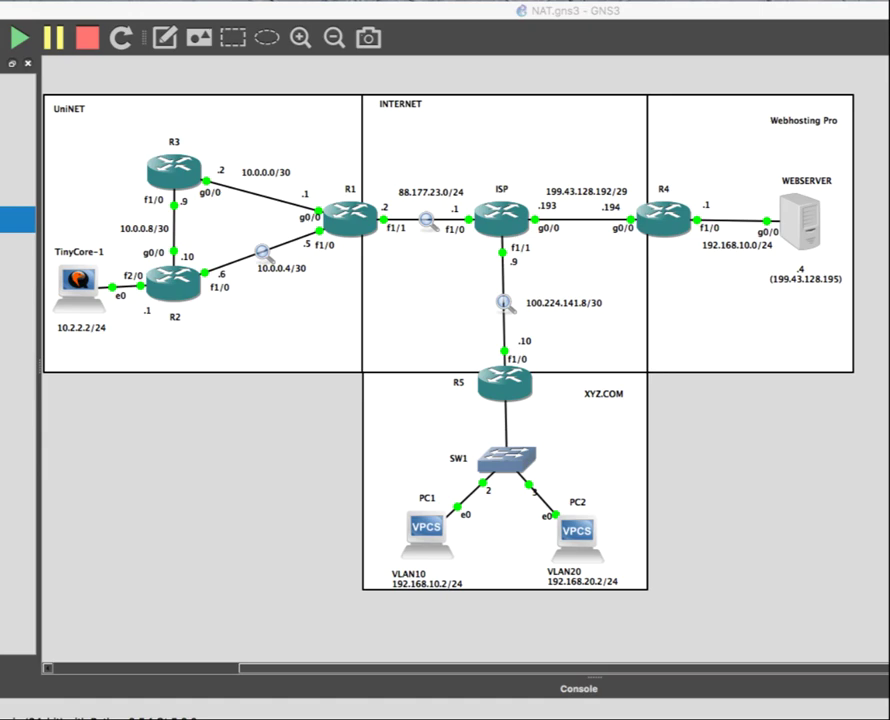
pyautogui.moveTo(0, 185); pyautogui.dragTo(487, 81)
pyautogui.moveTo(614, 471); pyautogui.dragTo(888, 598)
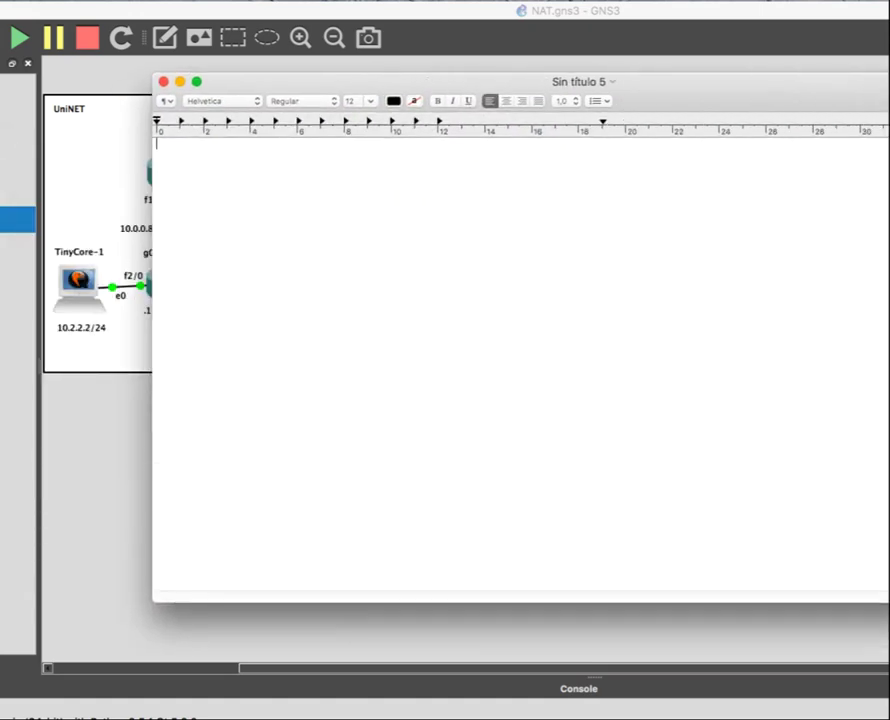
pyautogui.moveTo(697, 83); pyautogui.dragTo(650, 165)
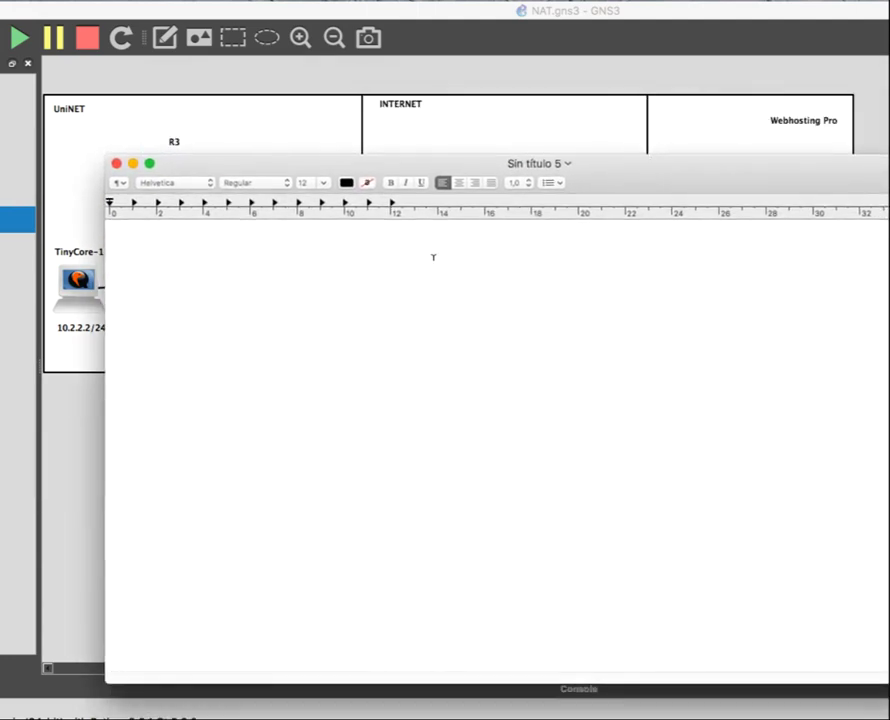
pyautogui.write('UNINET')
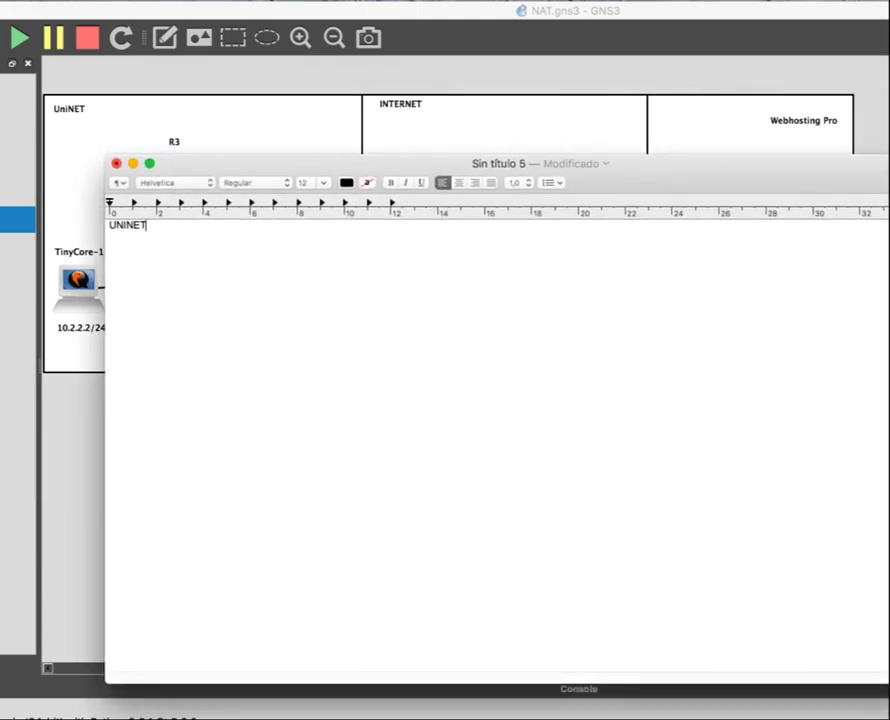
# - Under the UNINET heading, write ip access-list standard NAT with the entry permit 10.0.0.0 0.255.255.255
pyautogui.write('ip access-list stan')
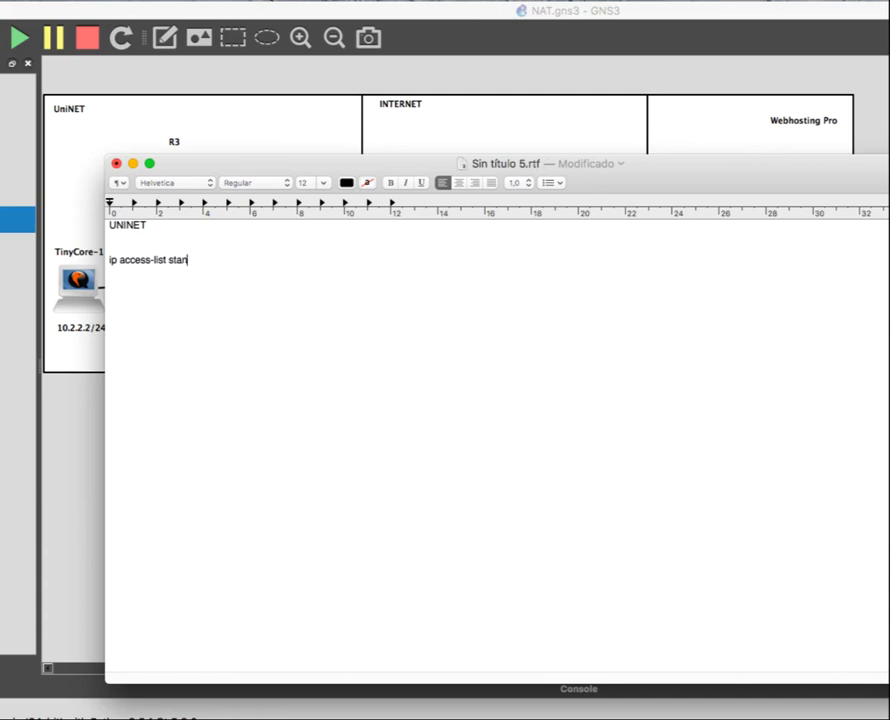
pyautogui.write('dard NAT ')
pyautogui.write(' permit')
pyautogui.moveTo(430, 165); pyautogui.dragTo(674, 167)
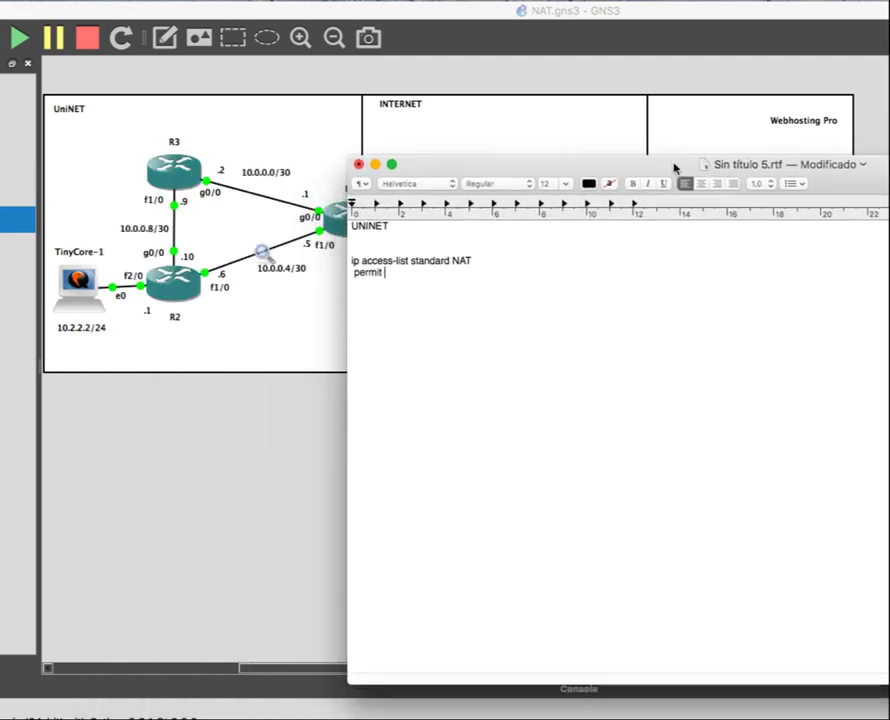
pyautogui.write('10.0.0.0 0.255.255.255')
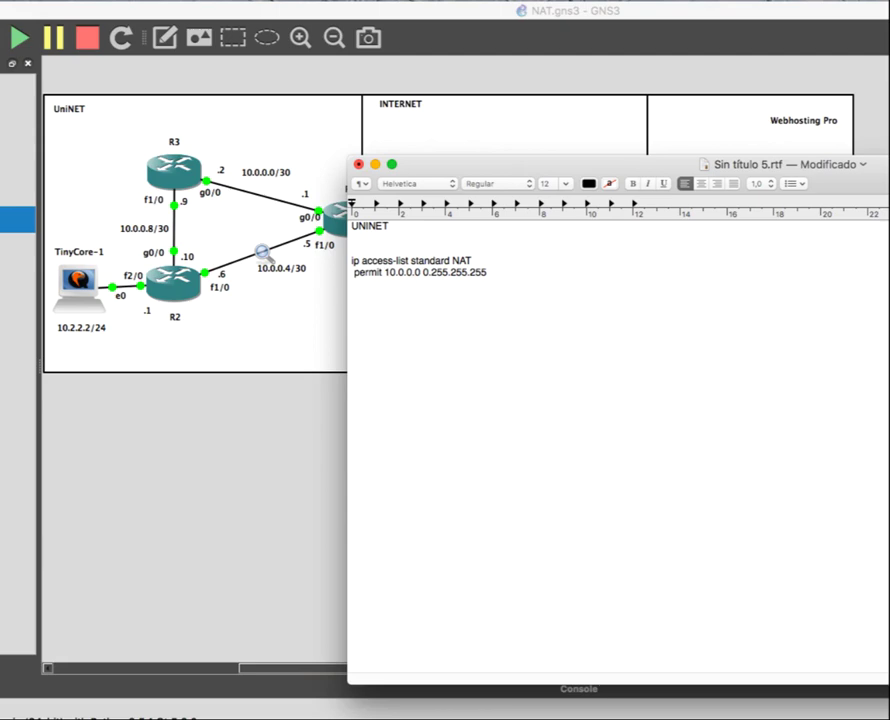
# - List R1's NAT configuration in its console with show run | incl nat
pyautogui.press('super+Tab')
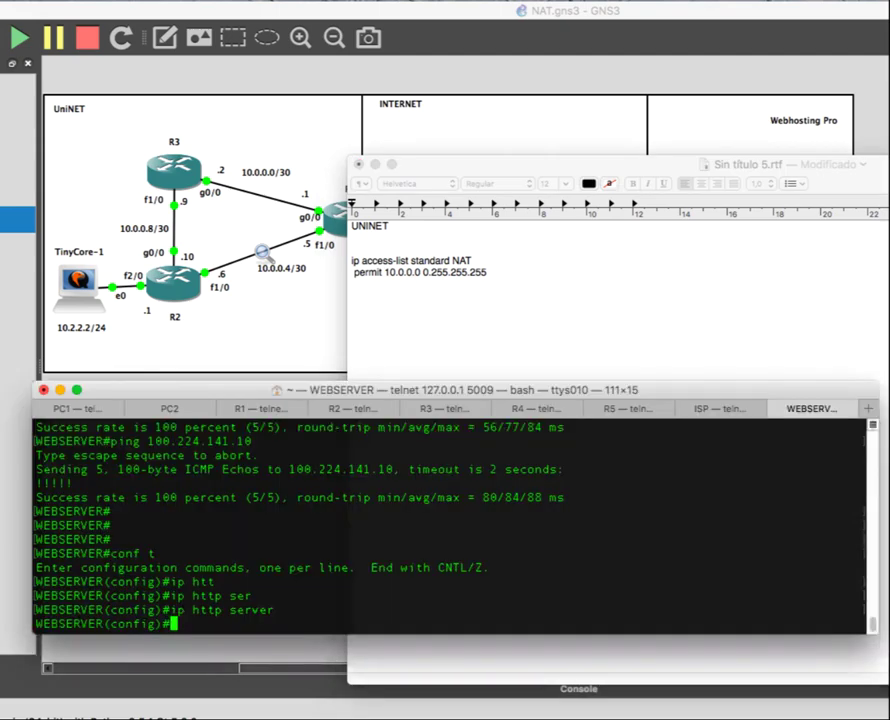
pyautogui.click(276, 410)
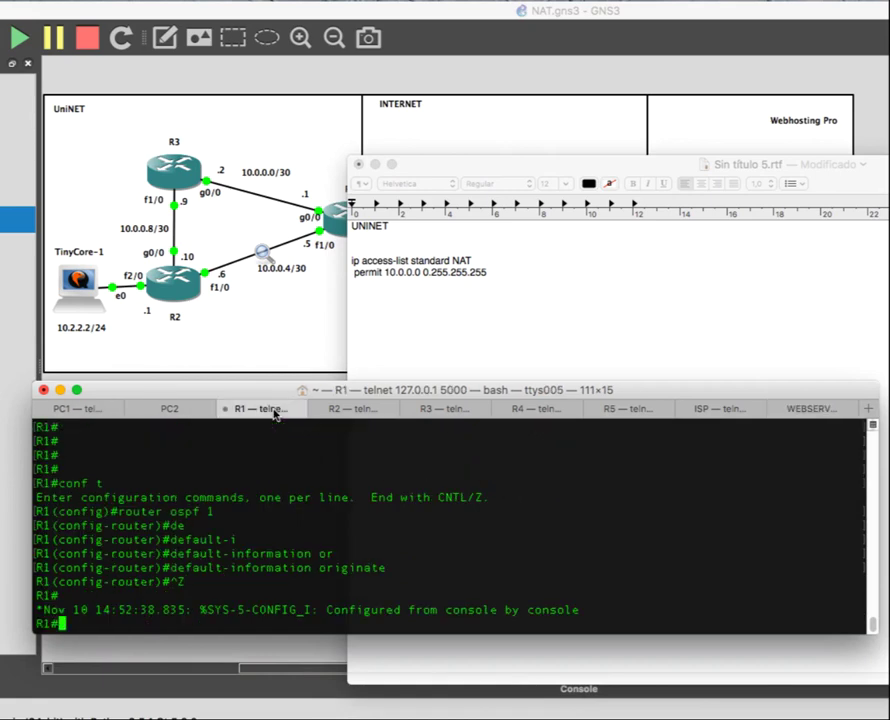
pyautogui.write('show run |')
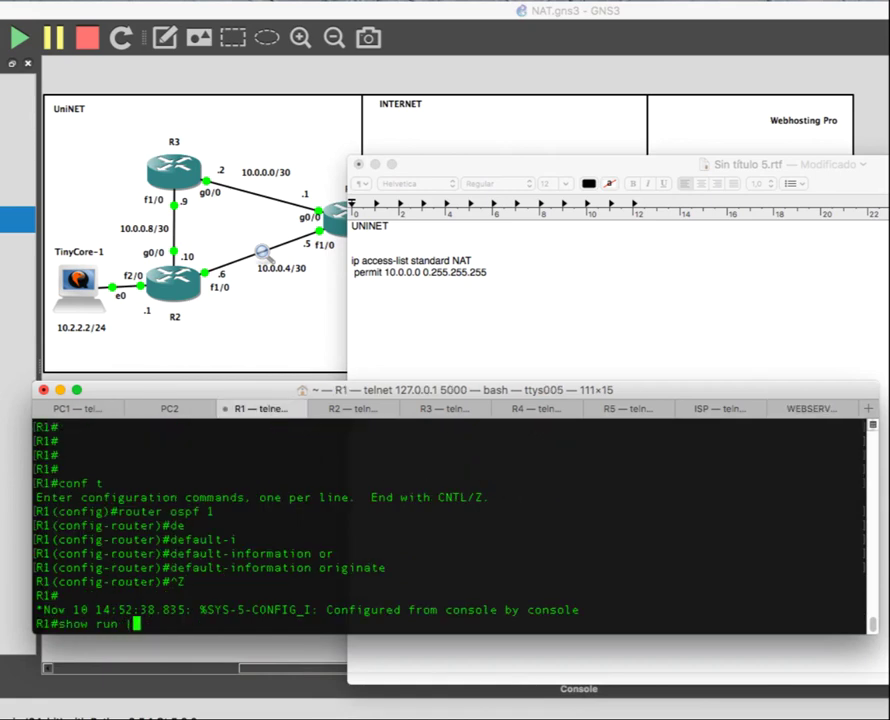
pyautogui.write(' incl nat')
pyautogui.press('Return')
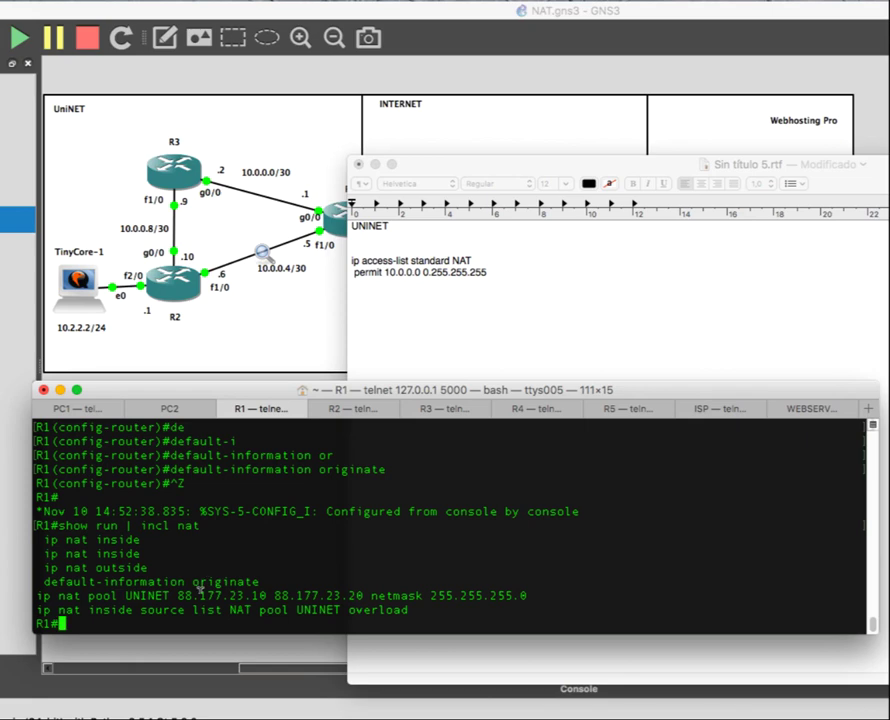
# - Copy the ip nat pool UNINET line from R1's console into the notes and convert the document to plain text
pyautogui.tripleClick(200, 594)
pyautogui.press('super+c')
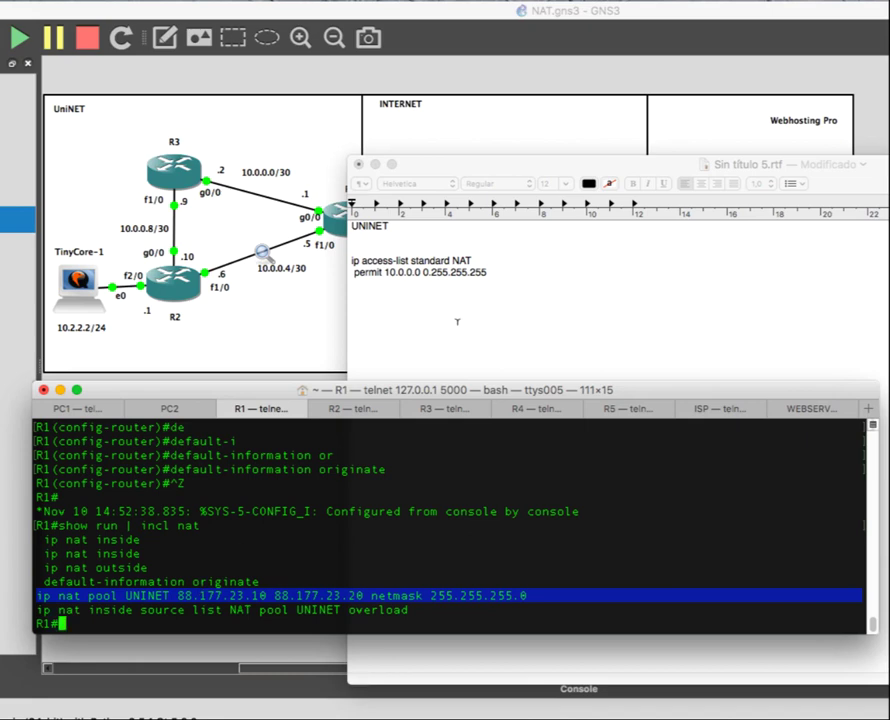
pyautogui.click(456, 319)
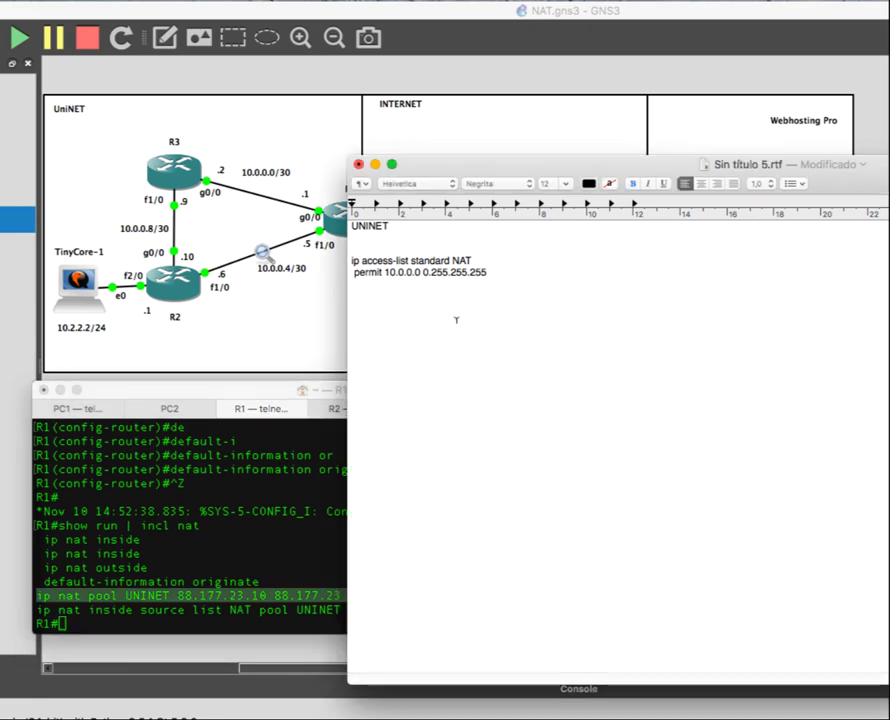
pyautogui.press('super+v')
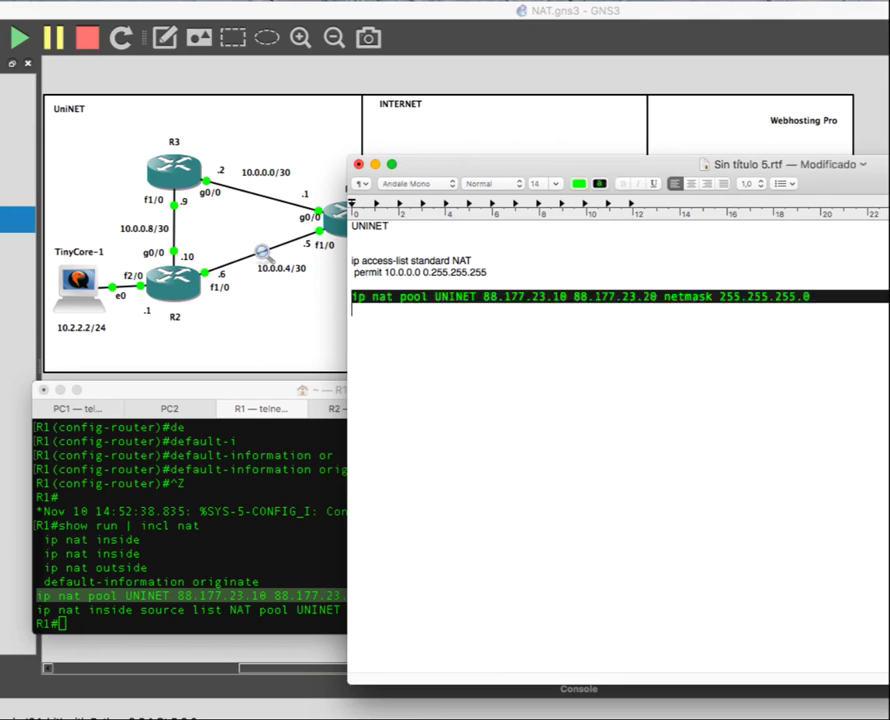
pyautogui.click(240, 0)
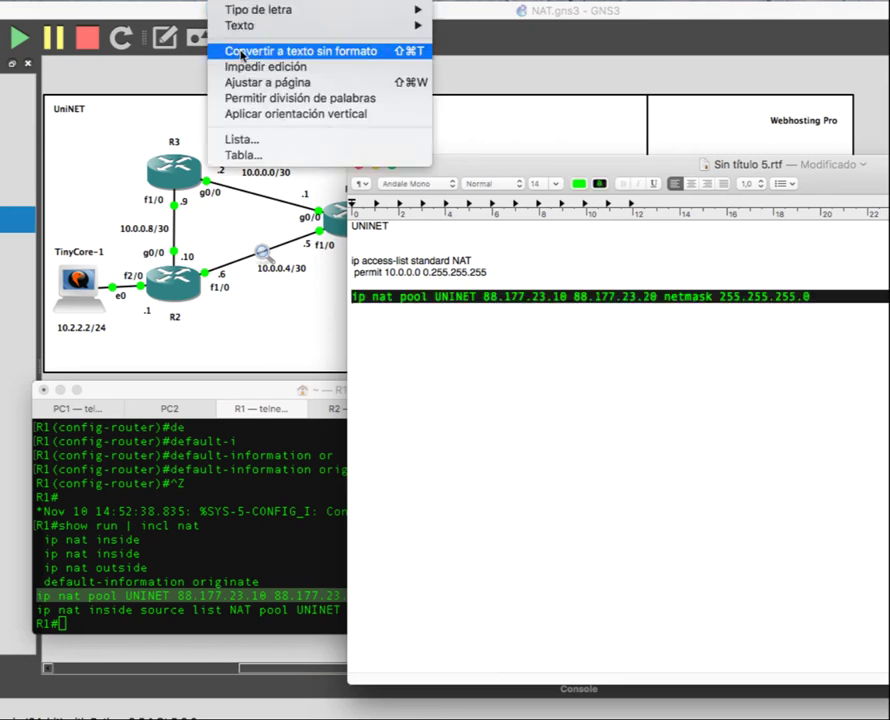
pyautogui.click(241, 53)
pyautogui.click(880, 317)
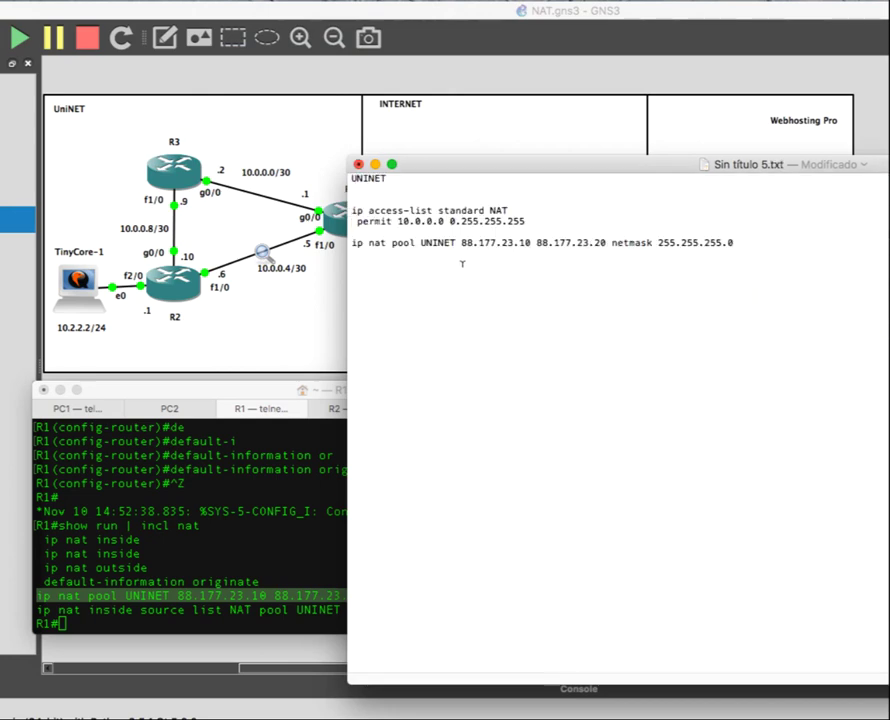
# - Add ip nat inside source list NAT pool UNINET overload, followed by interface Fa1/1 with ip nat outside
pyautogui.moveTo(543, 173); pyautogui.dragTo(609, 126)
pyautogui.write('ip nat inside source list NAT pool UNINET overload')
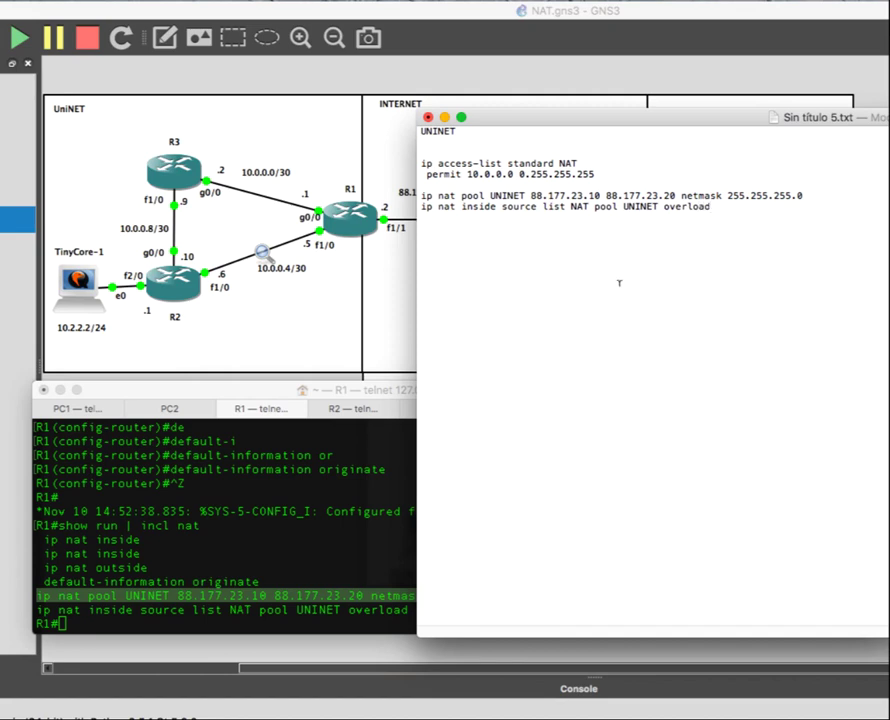
pyautogui.write('o')
pyautogui.write('interface Fa0')
pyautogui.press('BackSpace')
pyautogui.press('BackSpace')
pyautogui.write('1/1')
pyautogui.press('Return')
pyautogui.write('ip nat outside')
pyautogui.press('Return')
# - Add interface Fa1/0 and interface Gi0/0 to the UNINET notes, each with ip nat inside
pyautogui.write('interfa')
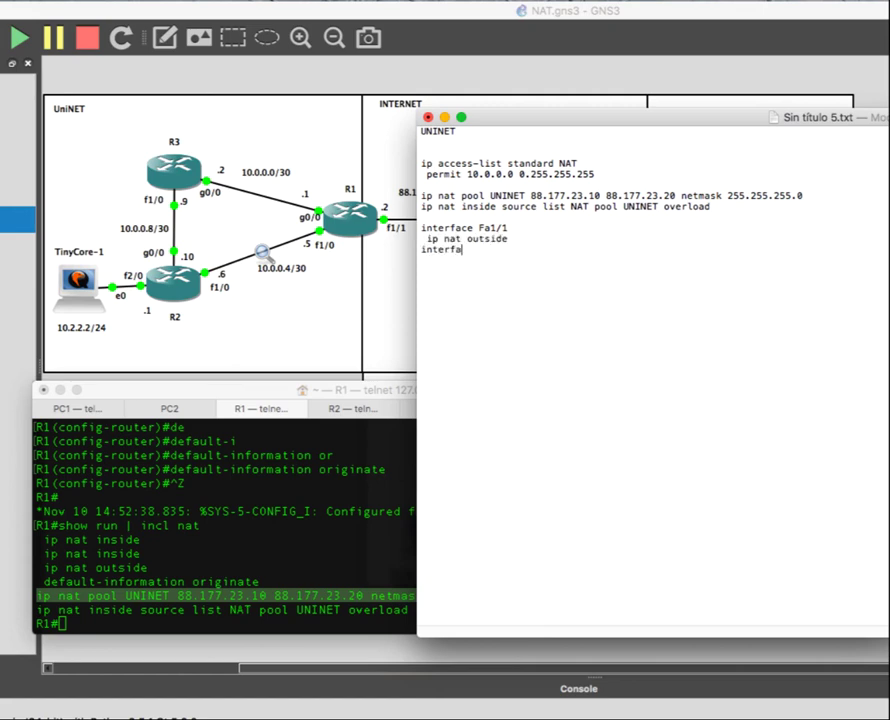
pyautogui.write('ce Fa1/0')
pyautogui.press('Return')
pyautogui.write('ip nat inside')
pyautogui.press('Return')
pyautogui.write('interface Gi0/0')
pyautogui.press('Return')
pyautogui.write('ip nat inside')
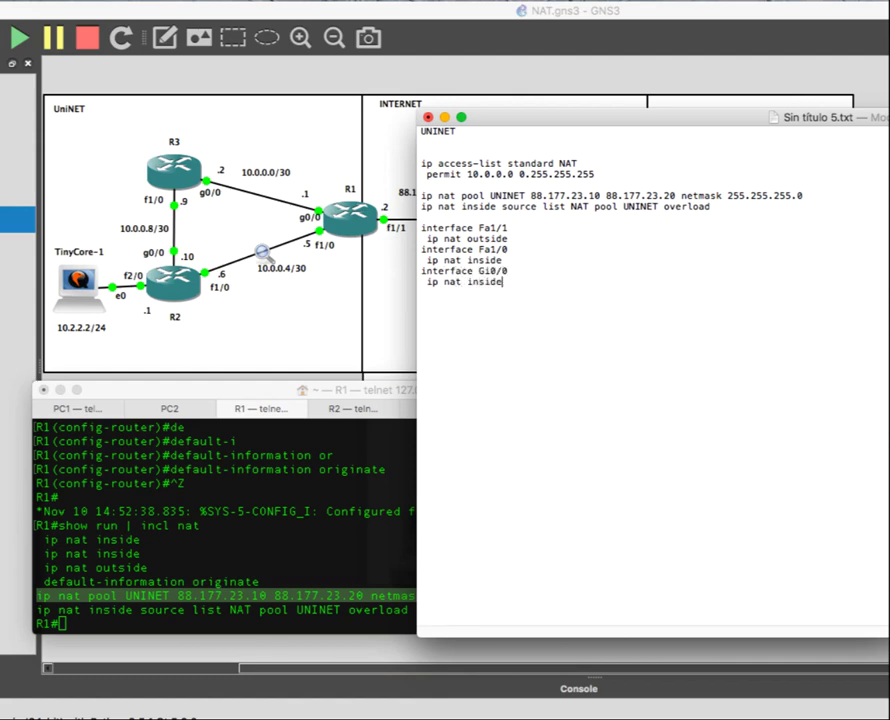
# - Add the default route ip route 0.0.0.0 0.0.0.0 88.177.23.1 beneath the UNINET interface lines
pyautogui.press('Return')
pyautogui.write('ip route 0.0.0.0 0.0.0.0')
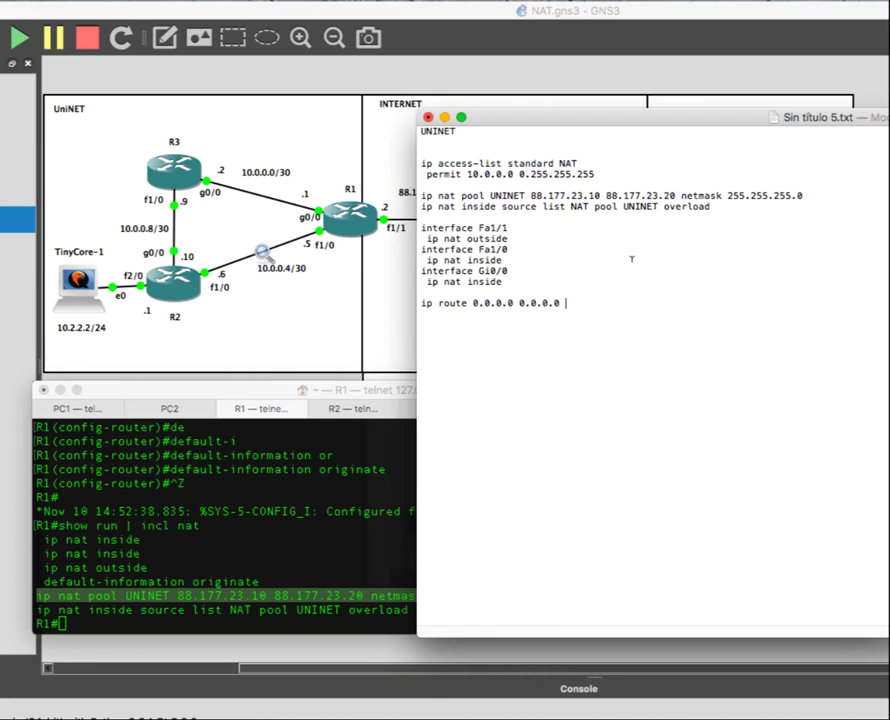
pyautogui.moveTo(635, 121); pyautogui.dragTo(521, 265)
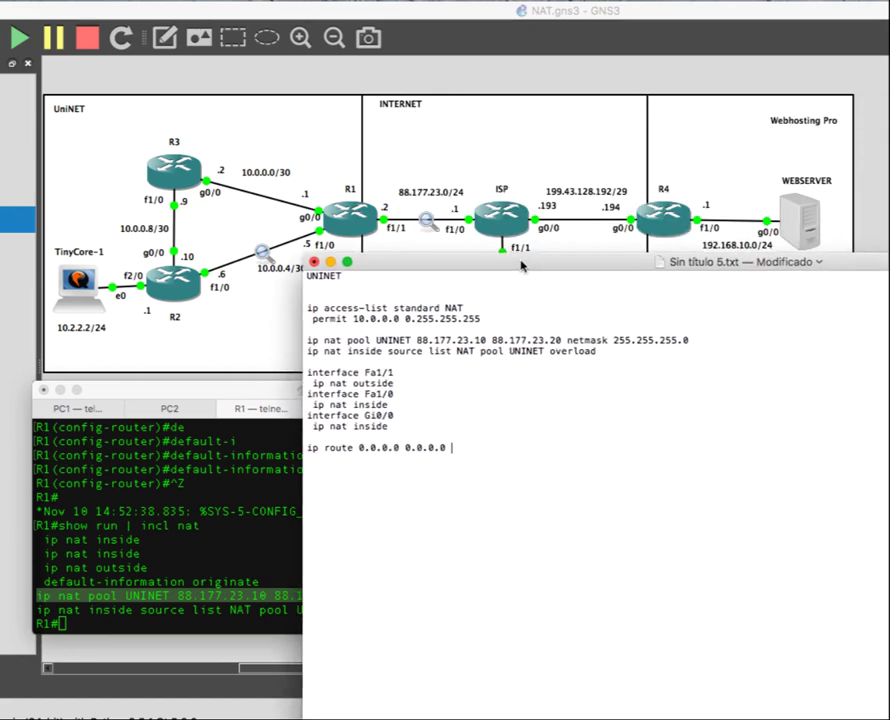
pyautogui.write('88.177.23.1 ')
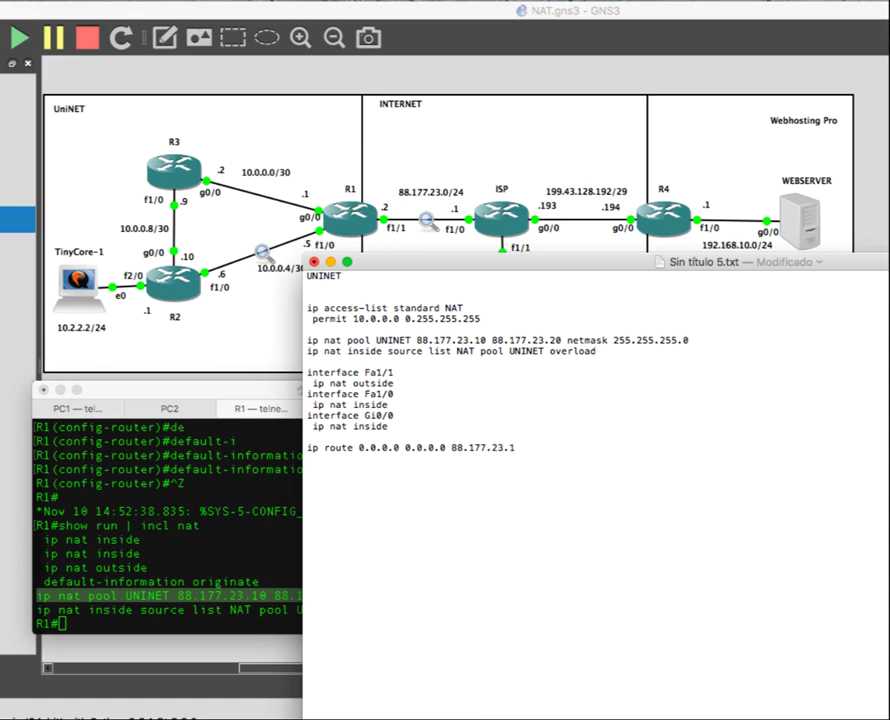
# - Add router ospf 1 with default-information originate, and close the UNINET section with a dashed separator line
pyautogui.write('rou')
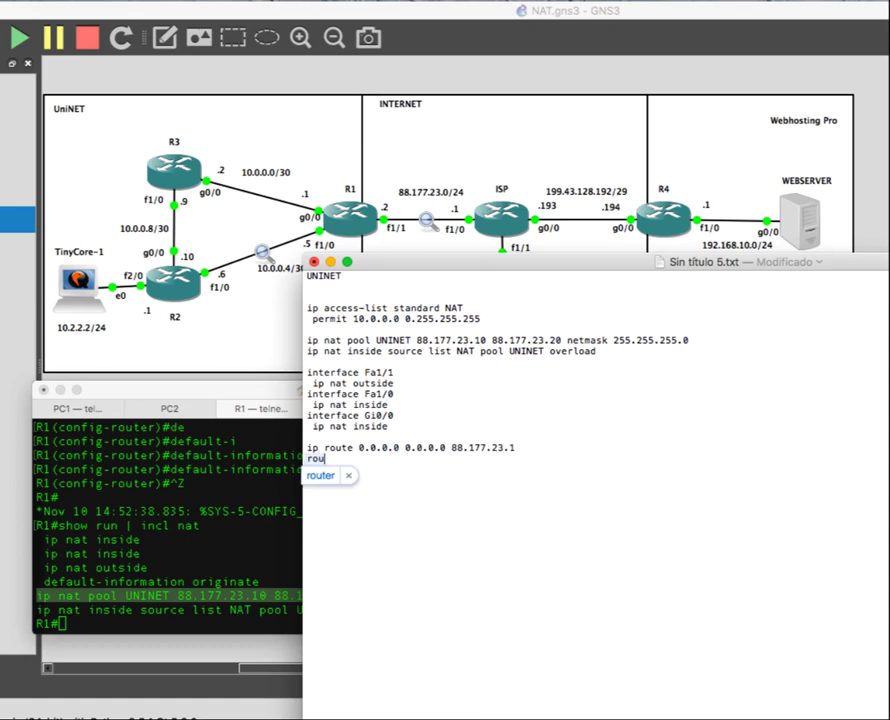
pyautogui.write('ter ospf 1')
pyautogui.press('Return')
pyautogui.write('default-informa')
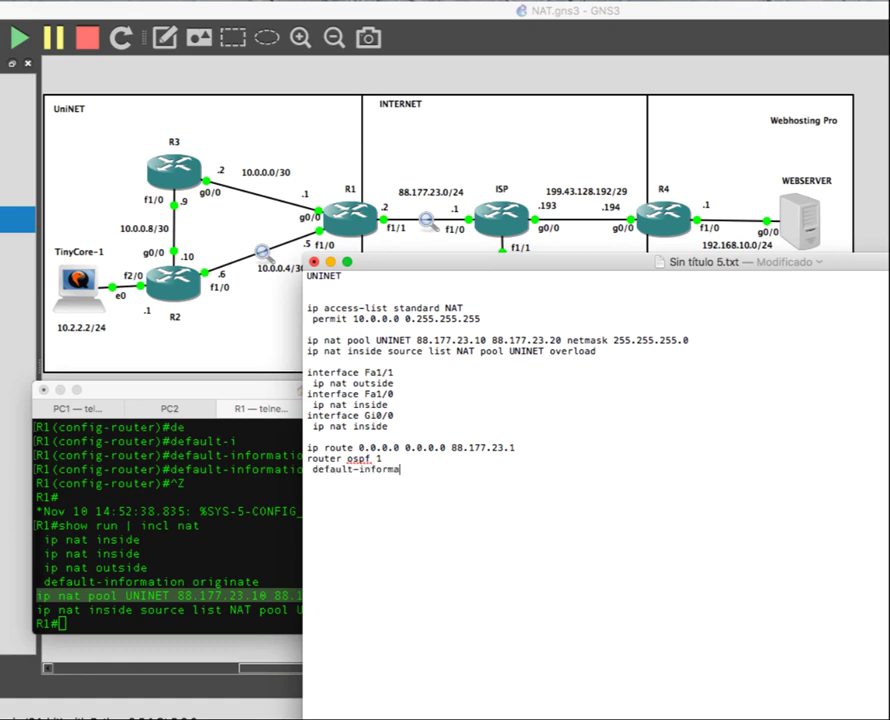
pyautogui.write('tion originate')
pyautogui.press('Return')
pyautogui.write('-------------------')
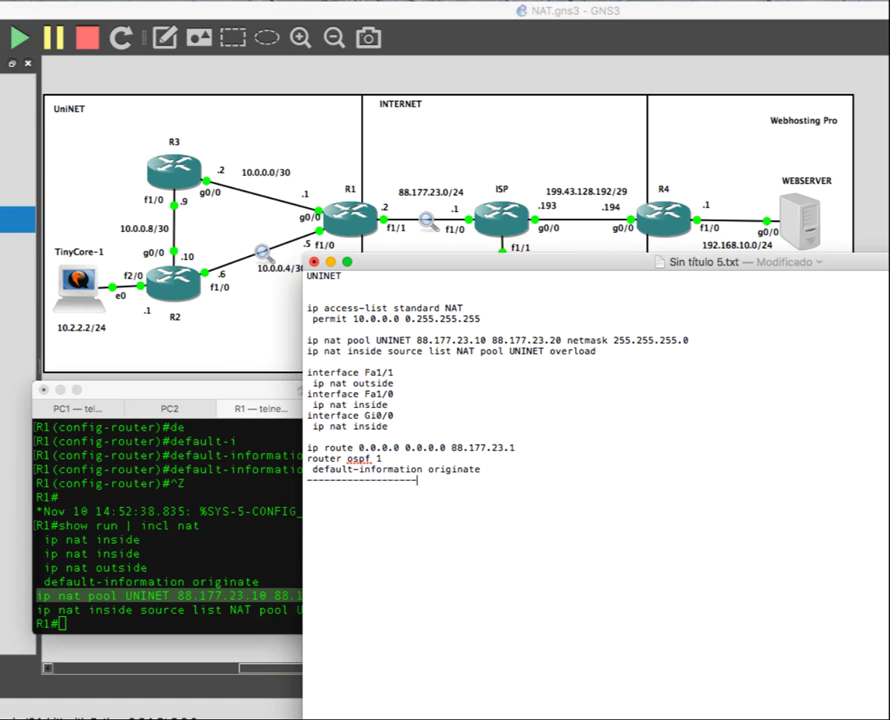
pyautogui.write('-----------------------------')
pyautogui.press('Return')
# - Minimize the terminal, narrow the notes window so the XYZ.COM network shows, and add the heading XYZ.COM
pyautogui.moveTo(568, 256); pyautogui.dragTo(524, 272)
pyautogui.hscroll(-5, 370, 190)
pyautogui.scroll(-3, 370, 190)
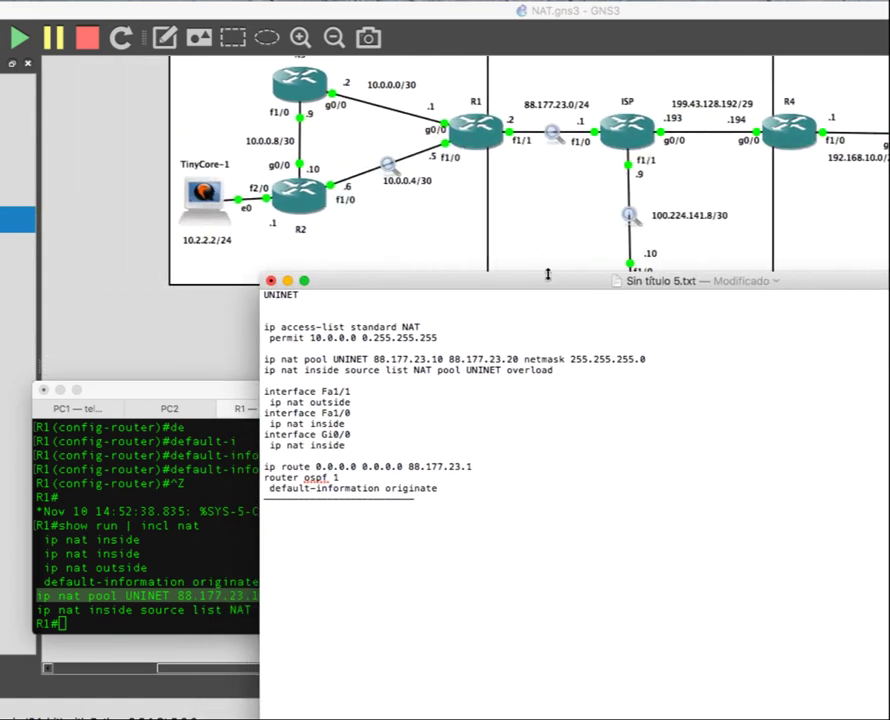
pyautogui.click(60, 393)
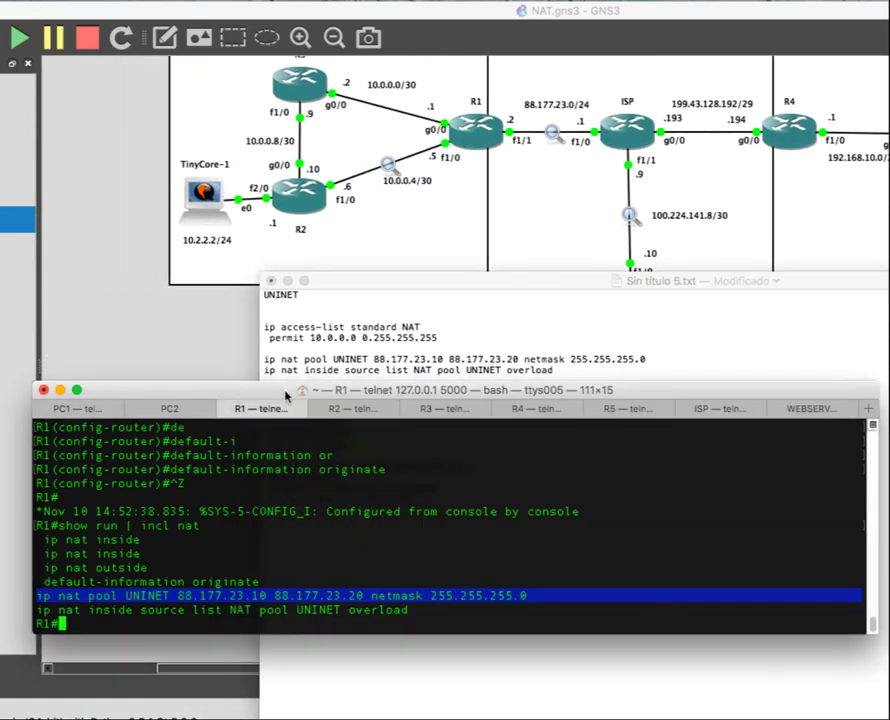
pyautogui.click(60, 391)
pyautogui.moveTo(577, 284); pyautogui.dragTo(471, 141)
pyautogui.moveTo(889, 131); pyautogui.dragTo(517, 126)
pyautogui.write('XYZ.COM')
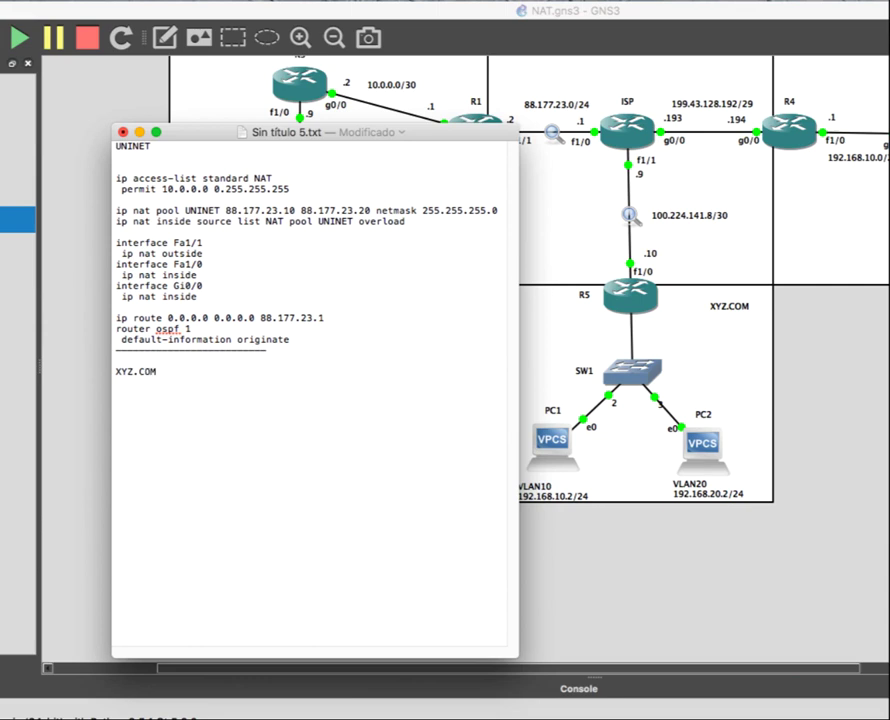
# - Label the XYZ.COM section with router R5 and the UNINET section with router R1
pyautogui.press('Return')
pyautogui.press('Return')
pyautogui.write('R5')
pyautogui.click(125, 167)
pyautogui.write('R1')
pyautogui.click(150, 401)
pyautogui.press('Return')
# - Copy R1's access-list line under R5 and permit 192.168.10.0 and 192.168.20.0, both with wildcard 0.0.0.255
pyautogui.moveTo(273, 178); pyautogui.dragTo(86, 174)
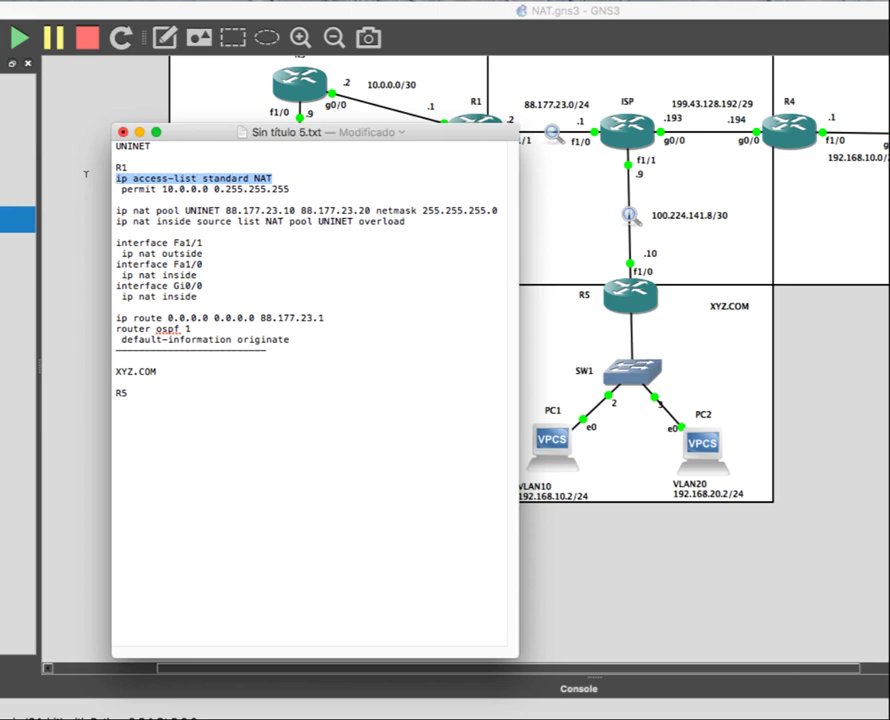
pyautogui.press('super+c')
pyautogui.click(160, 410)
pyautogui.press('super+v')
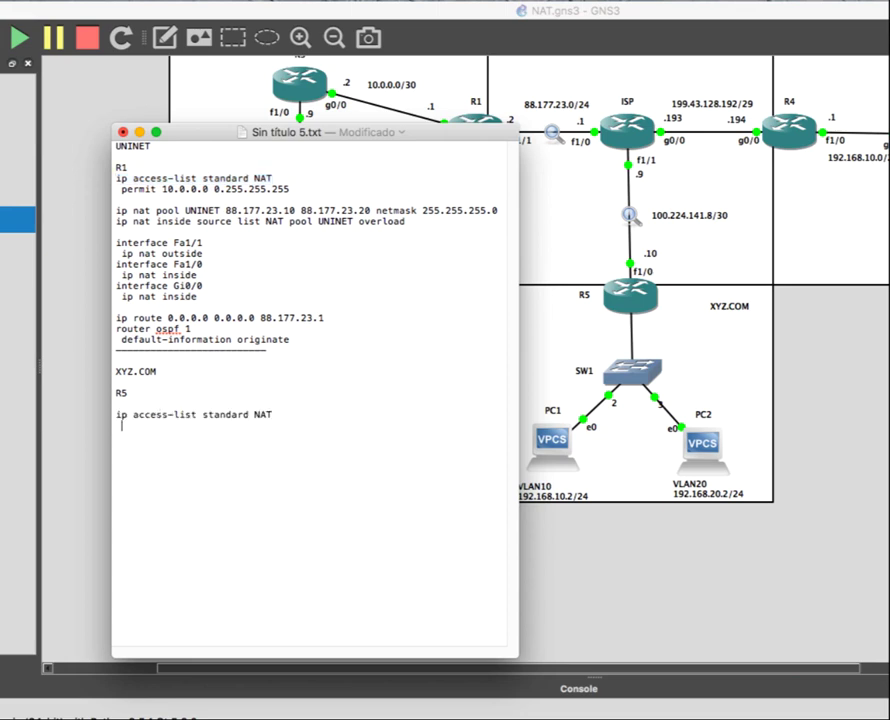
pyautogui.write('permit 192.168.10.')
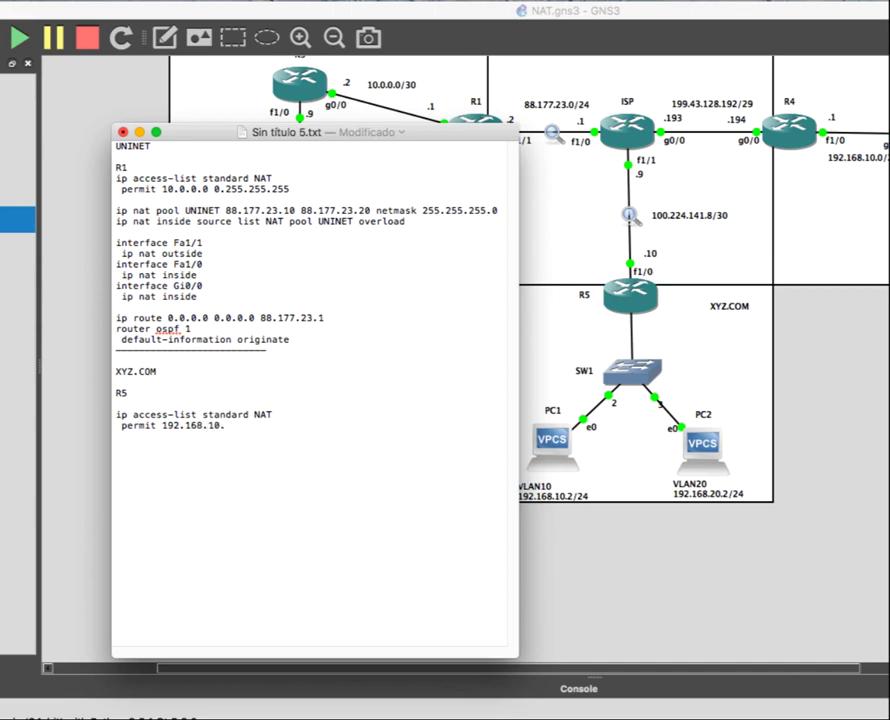
pyautogui.write('0 0.0.0.255')
pyautogui.press('Return')
pyautogui.write('permit 192.168.20.0 0.0.0.255')
pyautogui.press('Return')
pyautogui.press('Return')
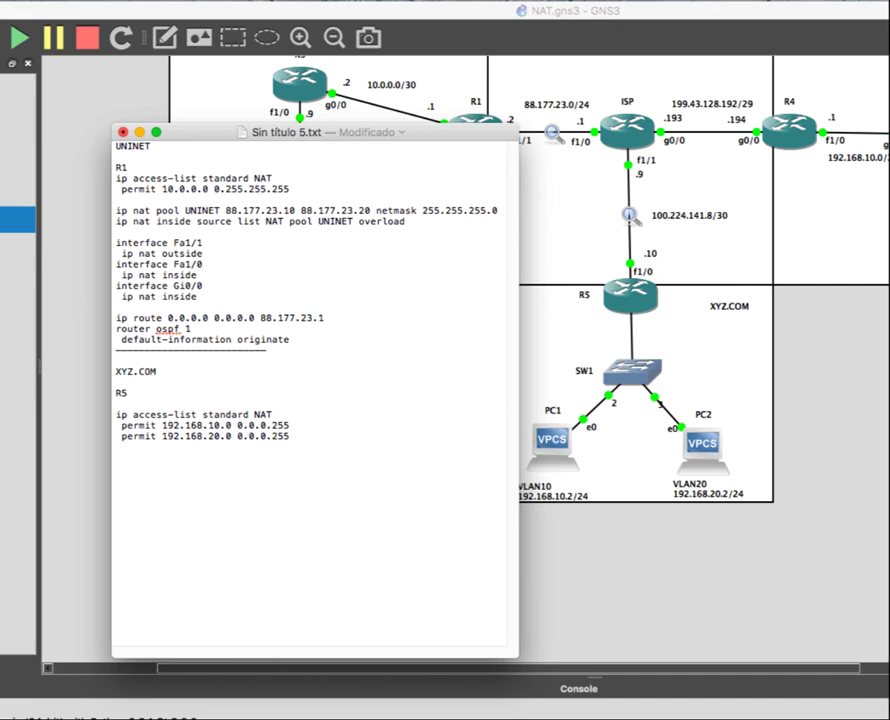
# - Add the R5 translation rule ip nat inside source list NAT interface Fa1/0 overload
pyautogui.write('ip nat inside source list NA')
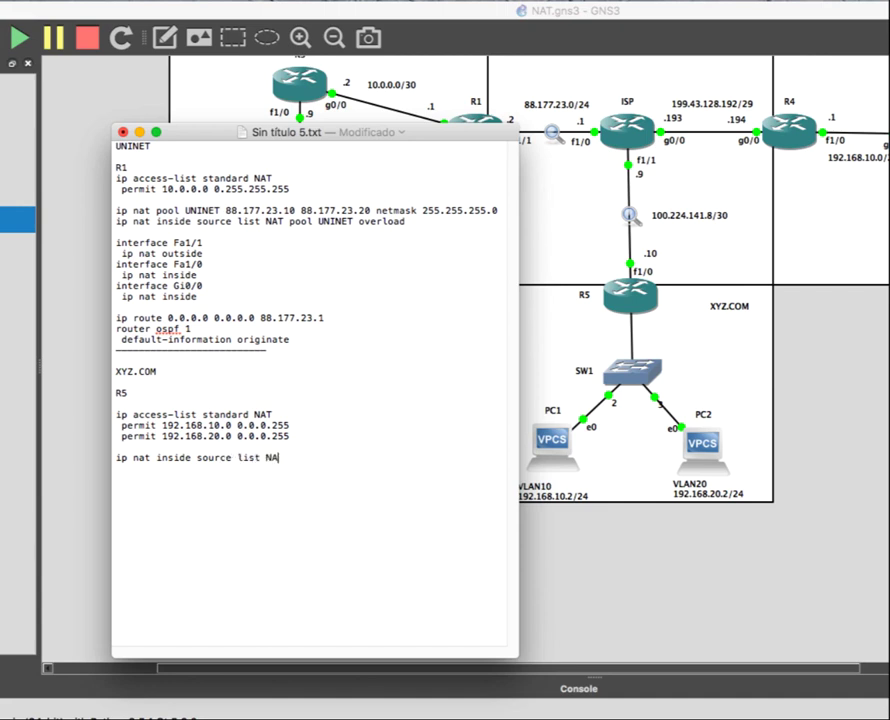
pyautogui.write('T interface Fa1/0 overload')
pyautogui.press('Return')
# - Add interface Fa1/0 with ip nat outside to the R5 notes
pyautogui.write('int')
pyautogui.press('BackSpace')
pyautogui.press('BackSpace')
pyautogui.write('terface Fa')
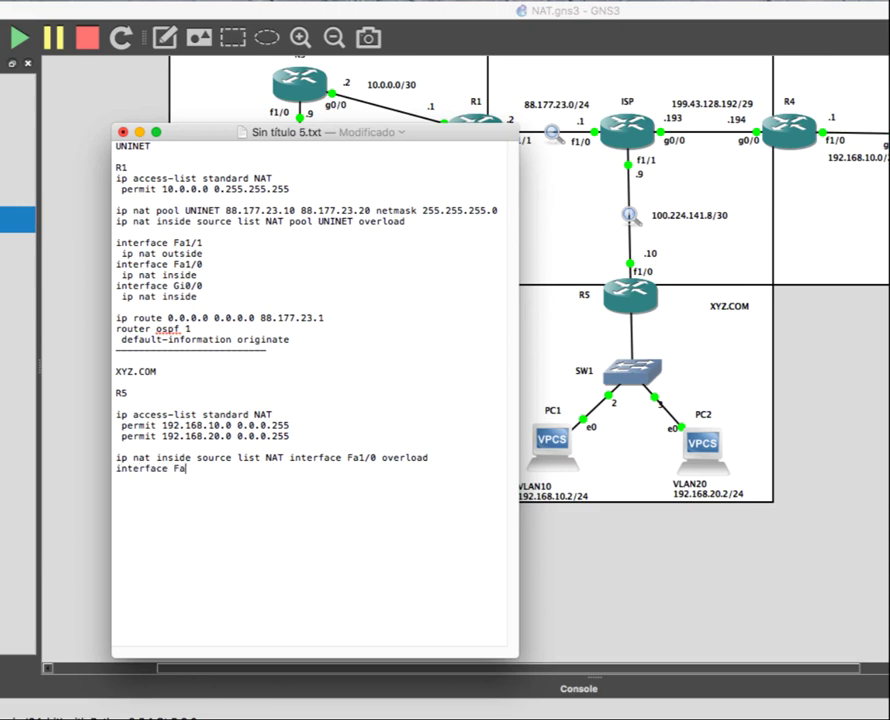
pyautogui.write('1/0 ')
pyautogui.write(' ip ')
pyautogui.write('nat outside')
pyautogui.press('Return')
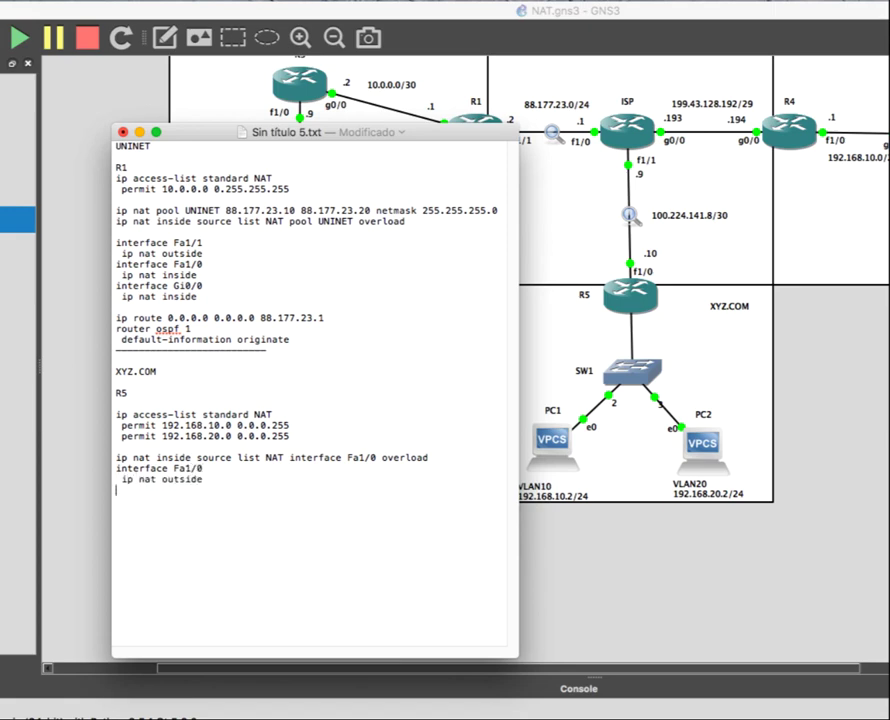
# - Add subinterfaces Fa1/1.10 and Fa1/1.20 to the R5 notes, each with ip nat inside
pyautogui.write('ip nat outside interface Fa1/1.10  ip nat inside')
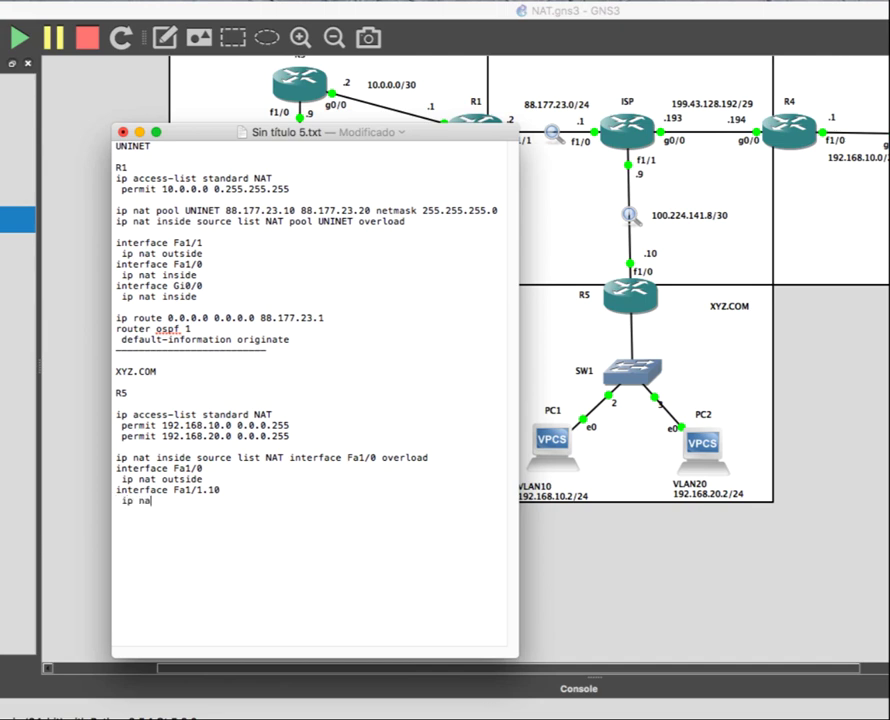
pyautogui.hotkey('shift', 'Up')
pyautogui.hotkey('shift', 'Up')
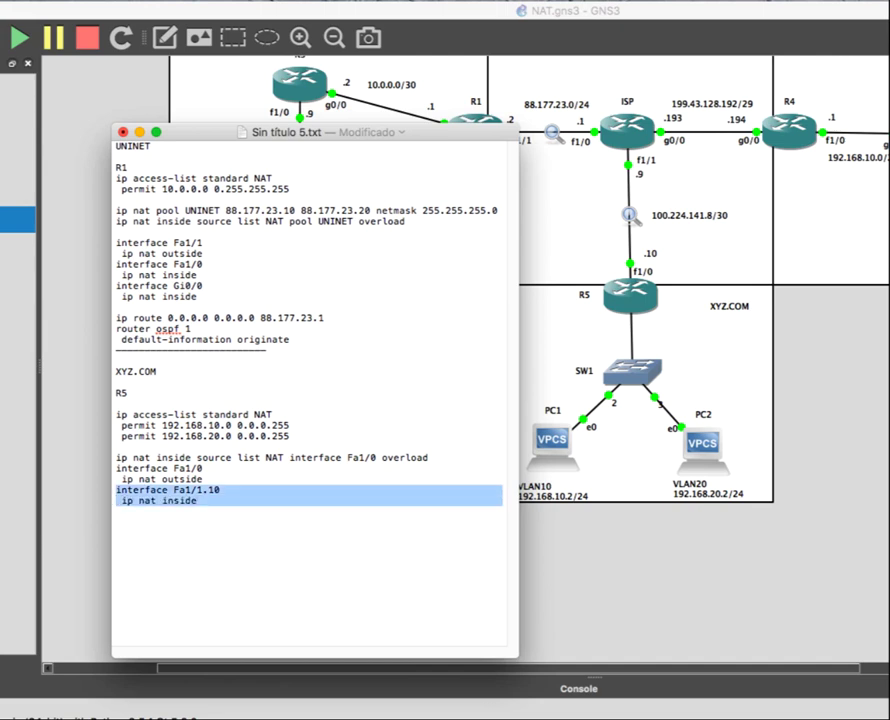
pyautogui.hotkey('ctrl', 'c')
pyautogui.press('Right')
pyautogui.hotkey('ctrl', 'v')
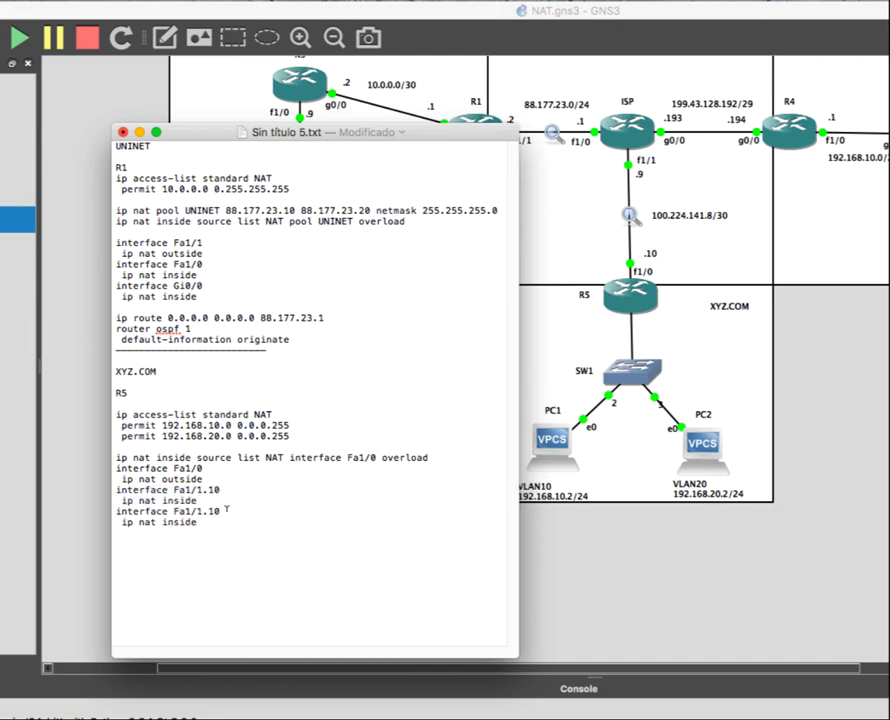
# - Add the R5 default route ip route 0.0.0.0 0.0.0.0 100.224.141.9 beneath the interface lines
pyautogui.click(219, 543)
pyautogui.press('Return')
pyautogui.write('ip route 0.0.0.0 0.0.0.0')
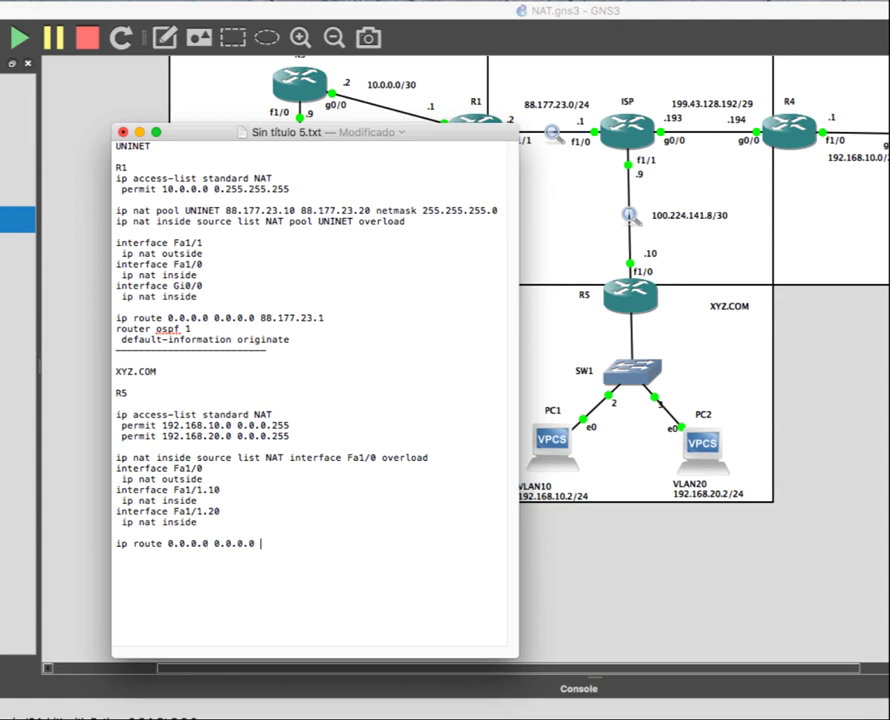
pyautogui.write(' 100.224')
pyautogui.write('.141.98')
# - Close the R5 notes with a short dashed separator line below the default route
pyautogui.write('----------------------')
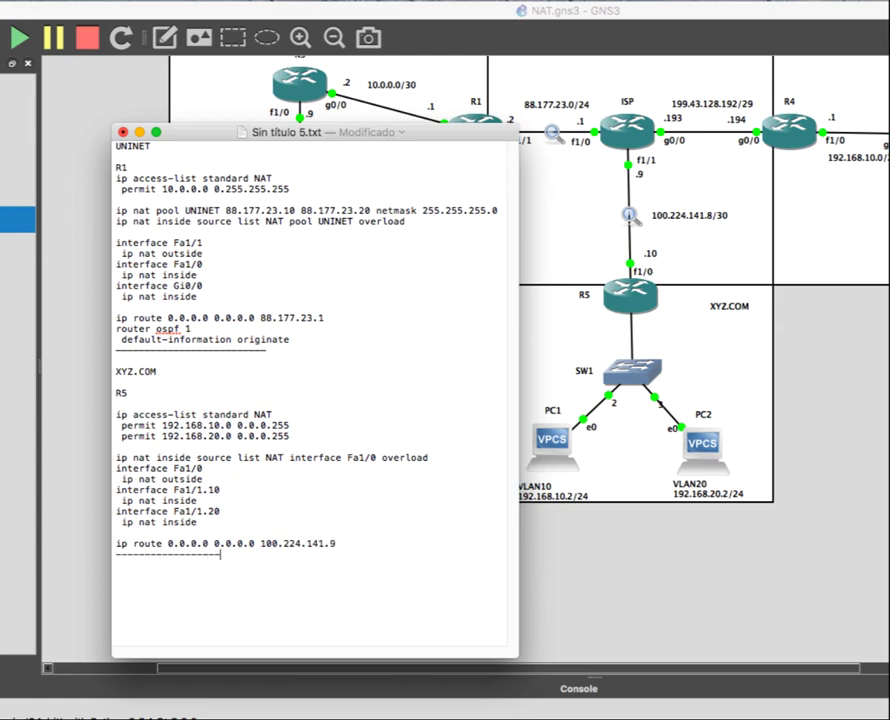
pyautogui.press('BackSpace')
pyautogui.press('BackSpace')
pyautogui.press('BackSpace')
pyautogui.press('BackSpace')
pyautogui.press('BackSpace')
pyautogui.press('BackSpace')
pyautogui.press('BackSpace')
pyautogui.press('BackSpace')
pyautogui.press('BackSpace')
pyautogui.press('BackSpace')
pyautogui.press('Return')
# - Start a new section headed Webhosting Pro and label it with router R4
pyautogui.hscroll(5, 648, 215)
pyautogui.scroll(3, 648, 215)
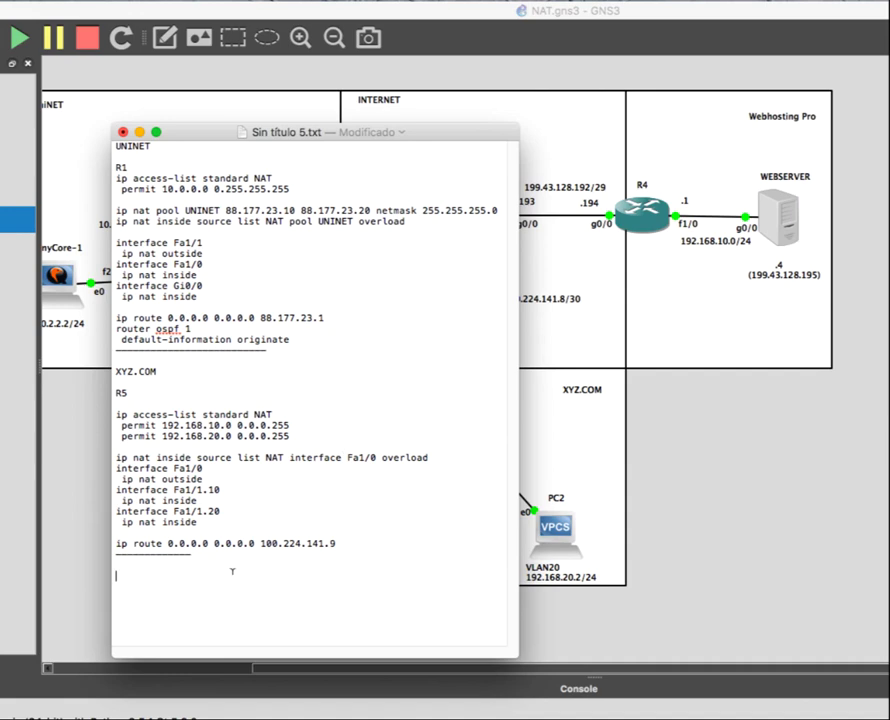
pyautogui.write('Webhiosting')
pyautogui.press('BackSpace')
pyautogui.press('BackSpace')
pyautogui.press('BackSpace')
pyautogui.write('ing Pro')
pyautogui.press('Return')
pyautogui.write('R4')
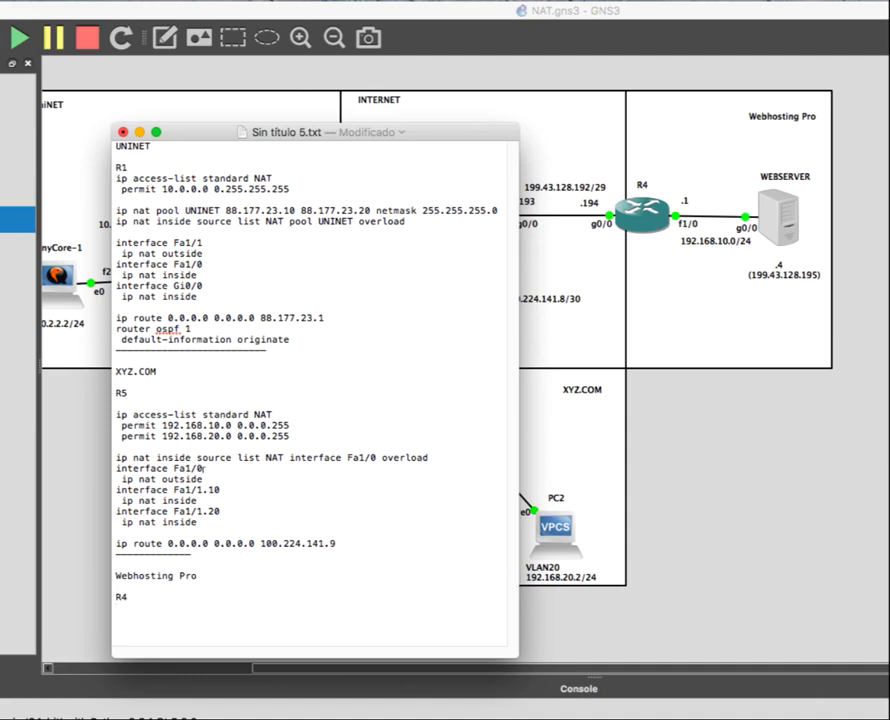
# - Copy R5's access-list NAT line and its permit 192.168.10.0 0.0.0.255 entry under R4
pyautogui.moveTo(292, 424); pyautogui.dragTo(93, 407)
pyautogui.press('super+c')
pyautogui.click(150, 612)
pyautogui.press('super+v')
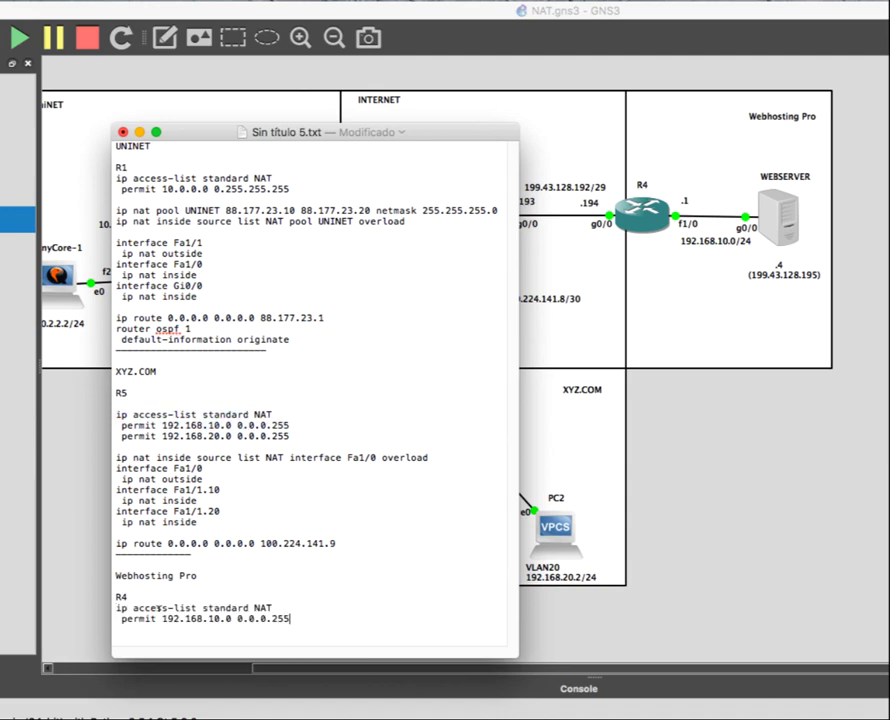
# - Add the R4 translation rule ip nat inside source list NAT interface Gi0/0 overload
pyautogui.press('Return')
pyautogui.write('ip nat inside source lis')
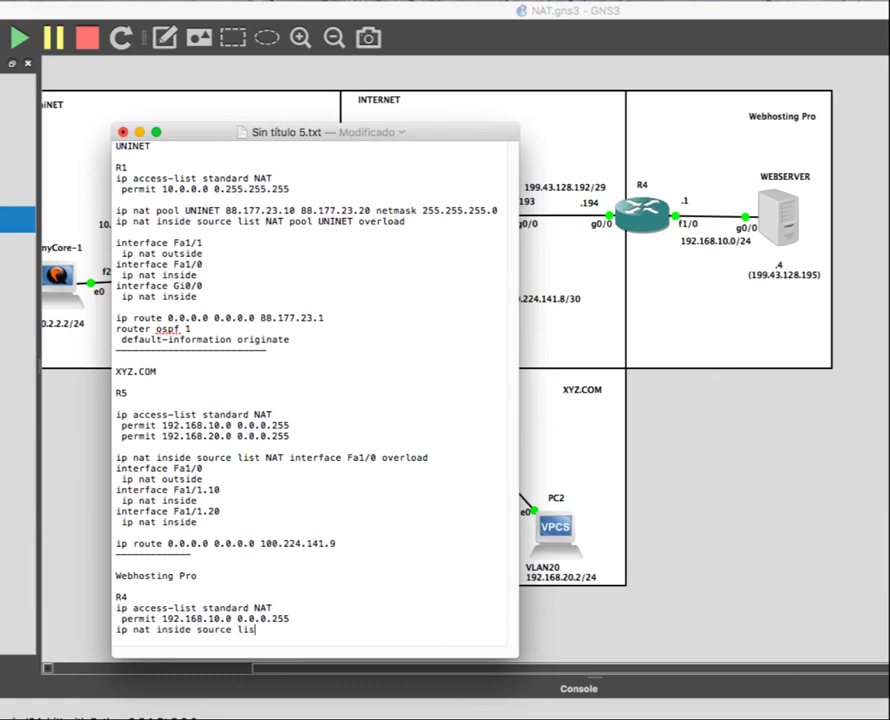
pyautogui.write('t NAT interface')
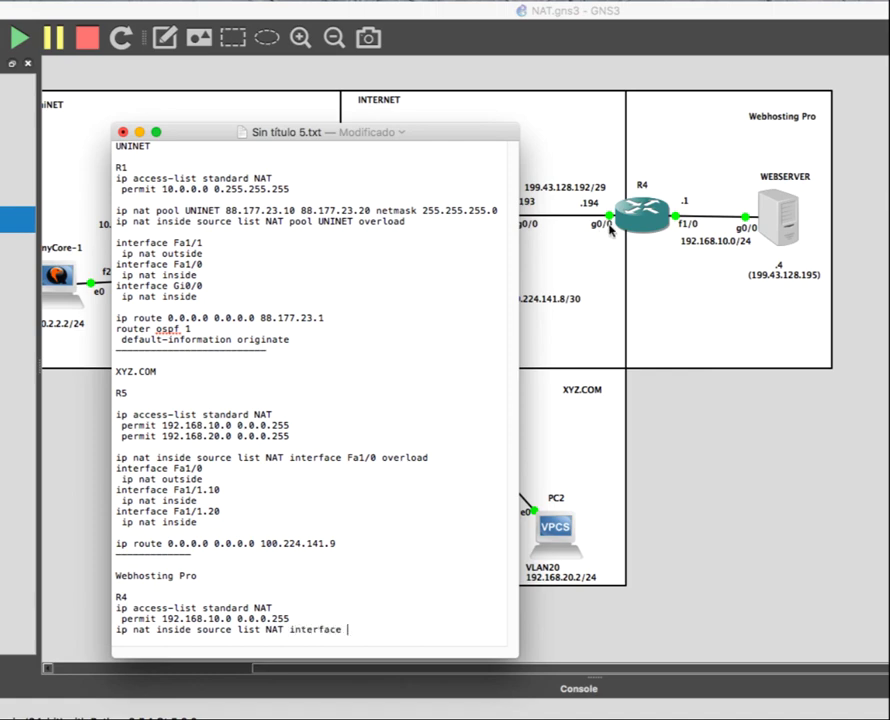
pyautogui.write('Gi0/0 overload')
pyautogui.press('Return')
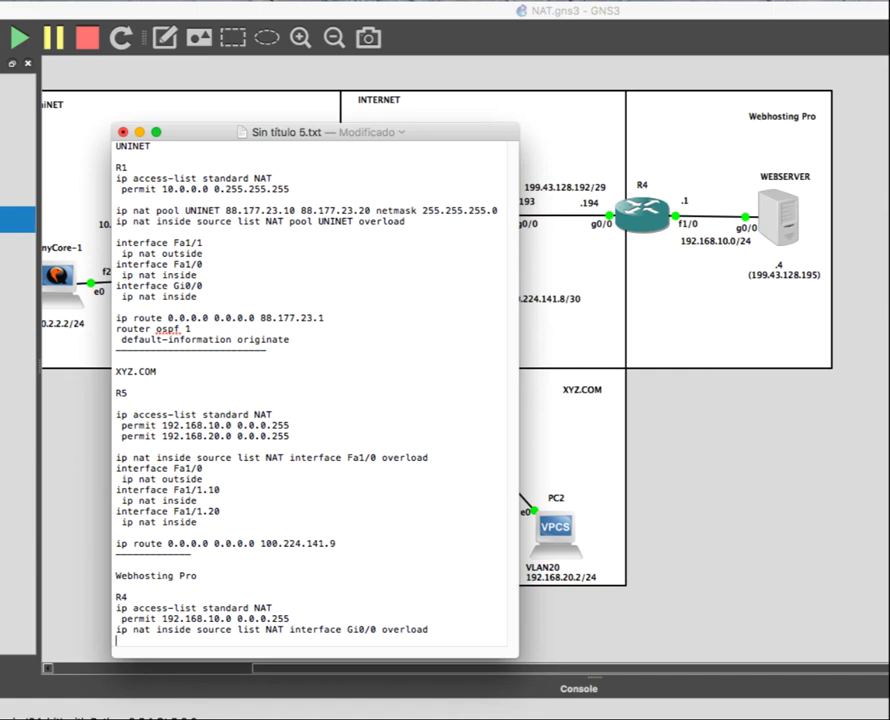
# - Add the R4 static translation ip nat inside source static 192.168.10.4 199.43.128.195
pyautogui.write('ip nat inside source static 192.168.10.4')
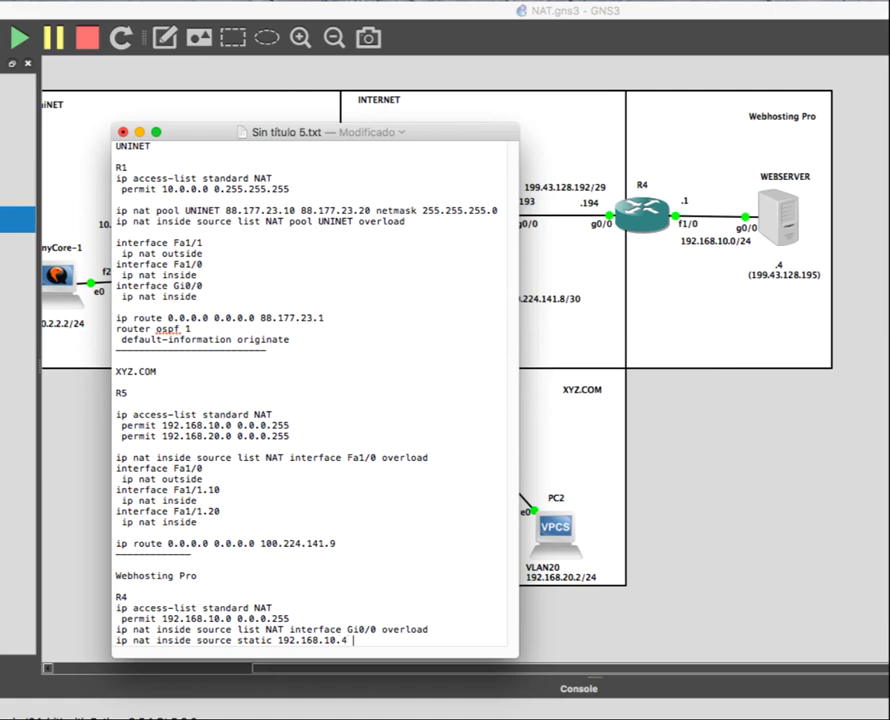
pyautogui.write(' 199.43.128.195')
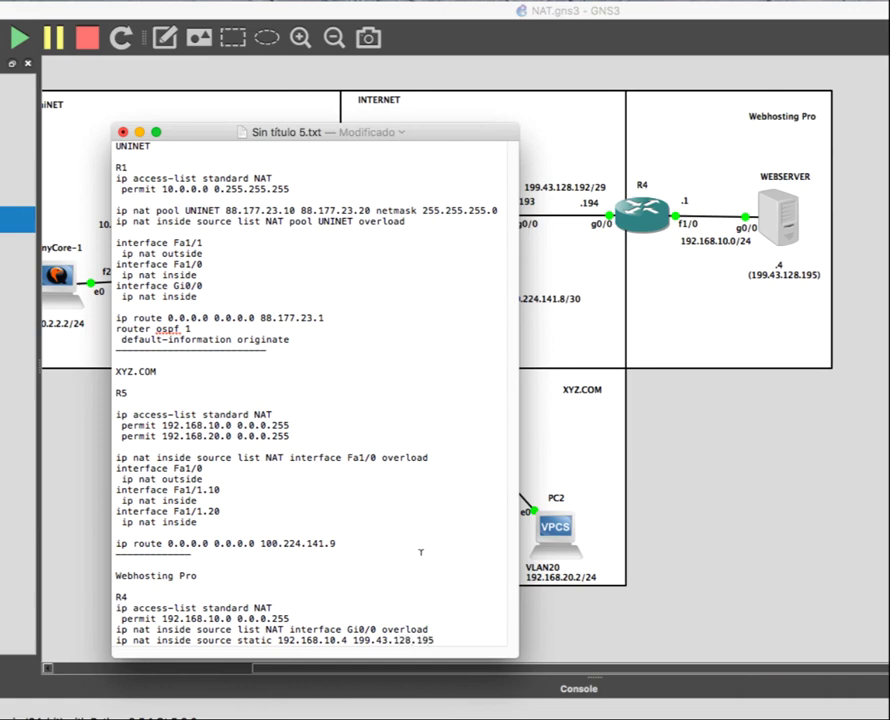
pyautogui.press('Return')
pyautogui.press('Return')
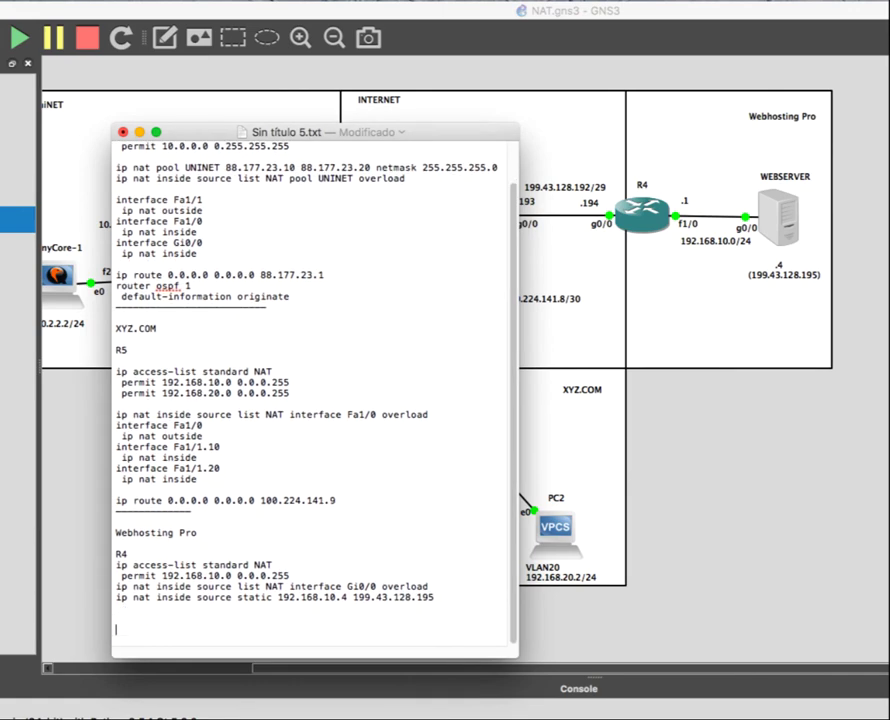
# - Add the R4 interface lines: int Gi0/0 with ip nat outside and int Fa1/0 with ip nat inside
pyautogui.write('int Gi0/0')
pyautogui.press('Return')
pyautogui.write('ip nat outside')
pyautogui.press('Return')
pyautogui.write('int Fa1/0')
pyautogui.press('Return')
pyautogui.write('ip nat insd')
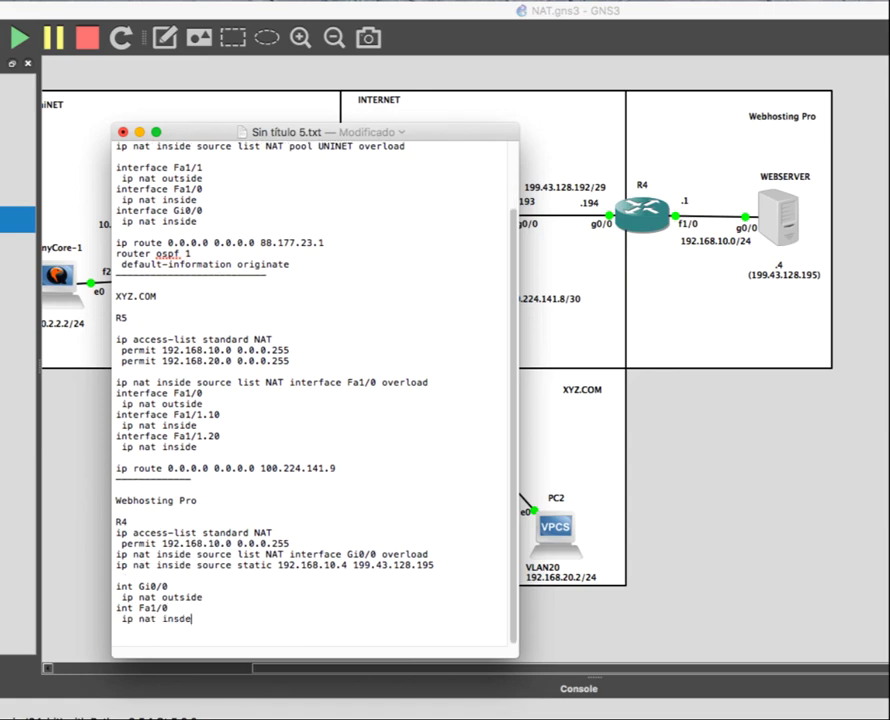
pyautogui.press('BackSpace')
pyautogui.write('ide')
# - Review the remaining tasks, requirements and notes on page 2 of the NAT lab PDF, and bring the R1 terminal session forward
pyautogui.moveTo(520, 124); pyautogui.dragTo(578, 38)
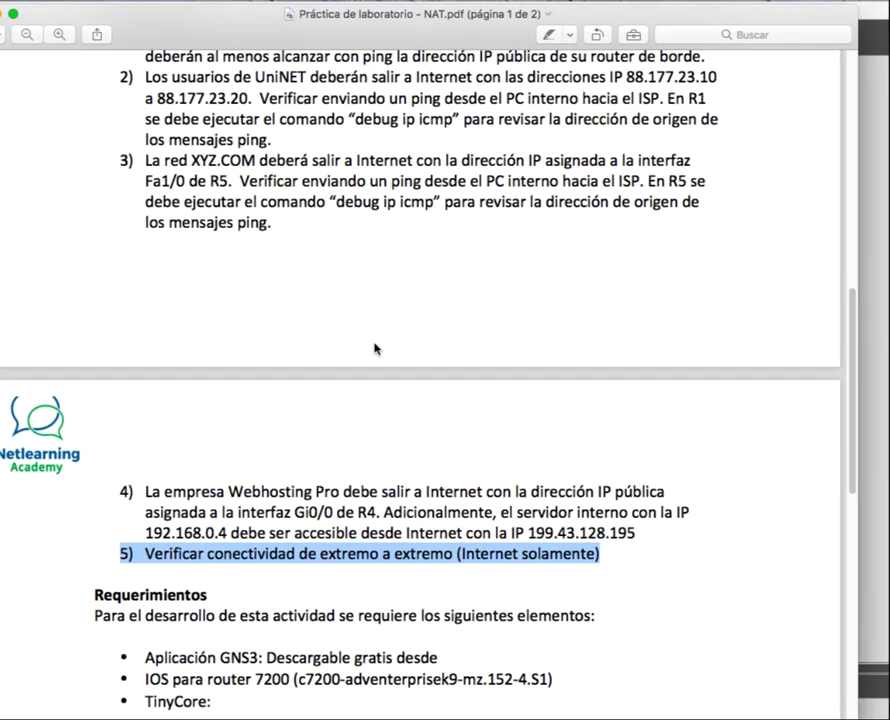
pyautogui.scroll(-3, 380, 350)
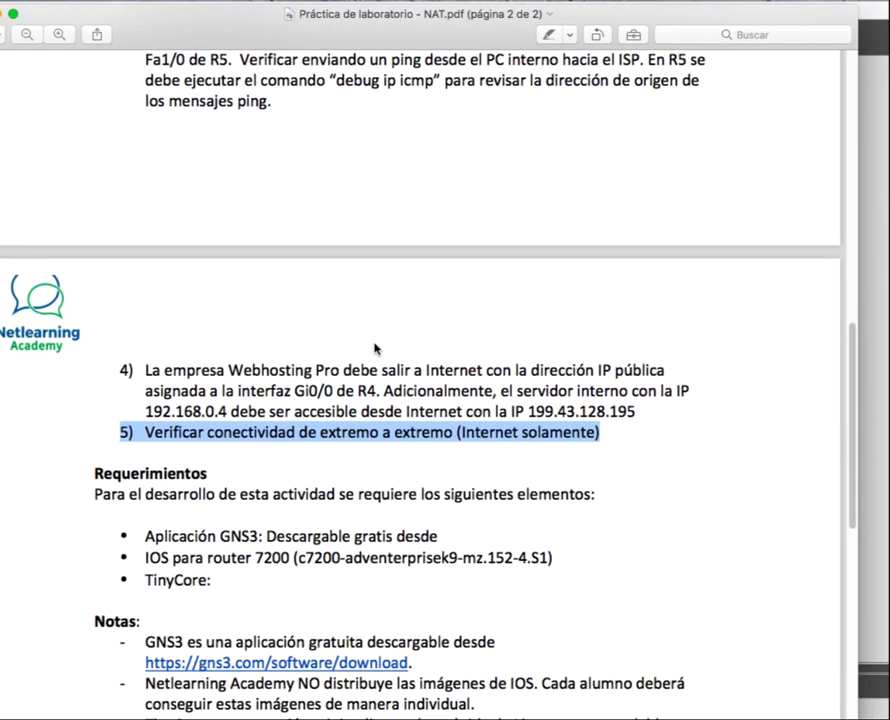
pyautogui.scroll(-5, 375, 348)
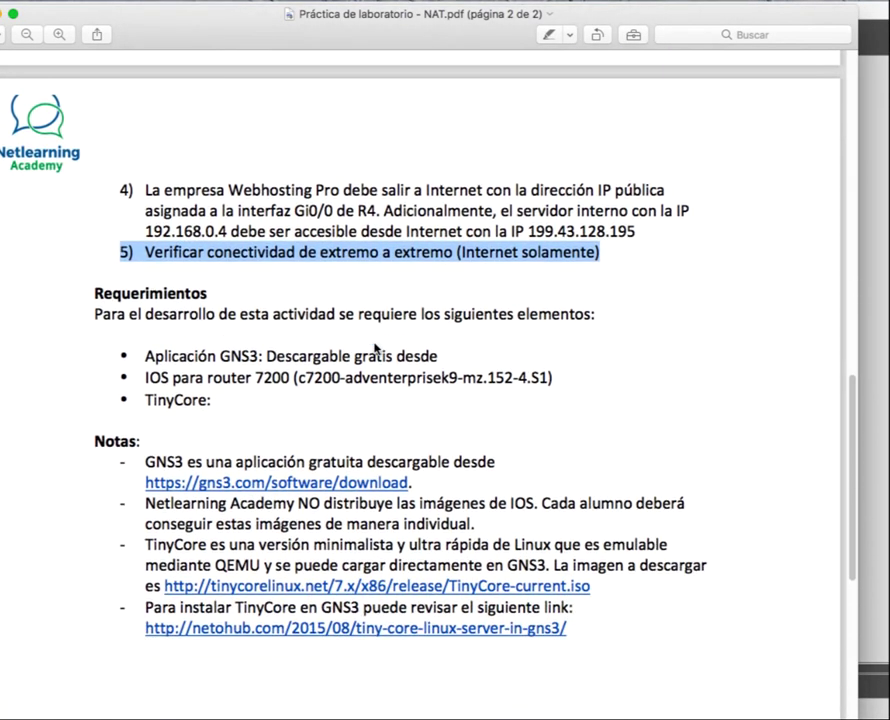
pyautogui.scroll(-2, 375, 347)
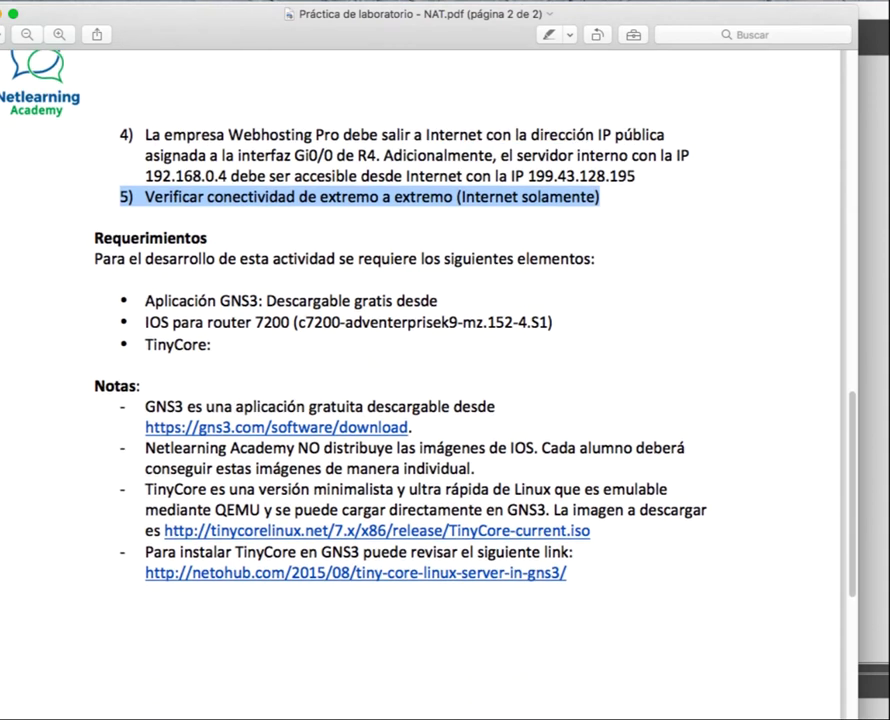
pyautogui.press('super+Tab')
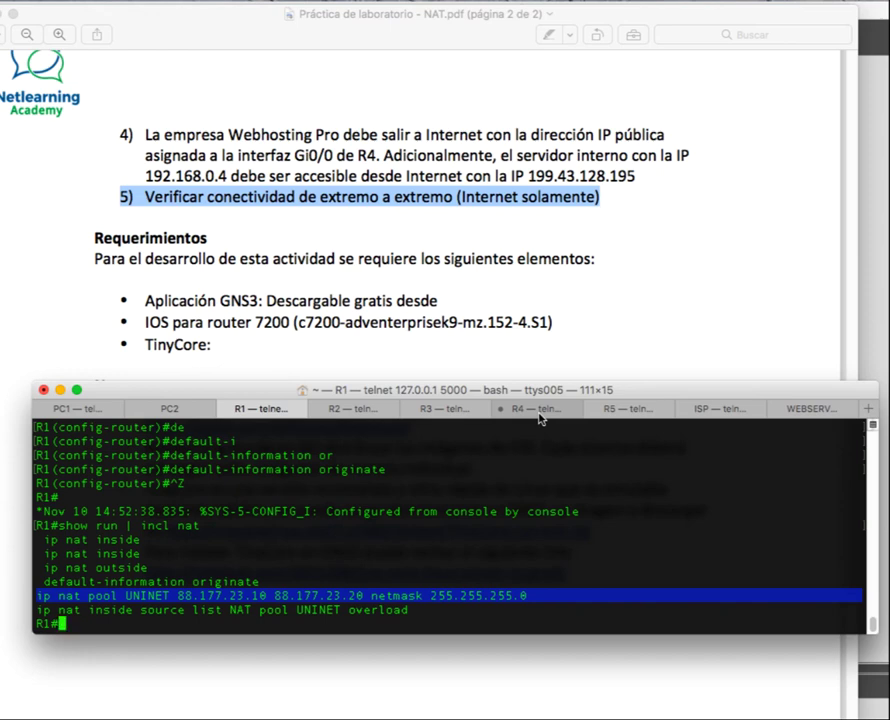
pyautogui.press('super+Tab')
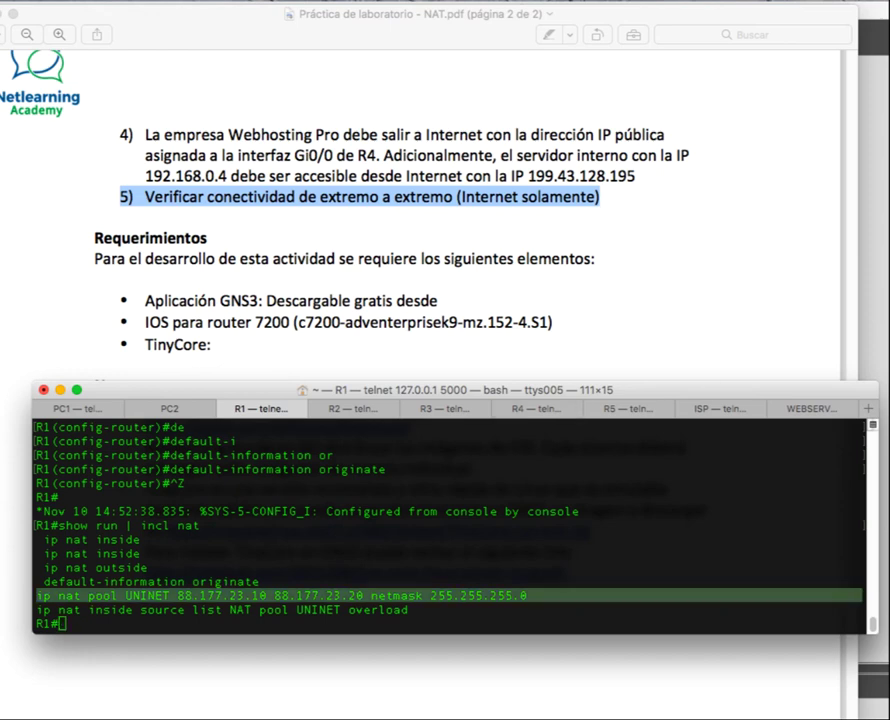